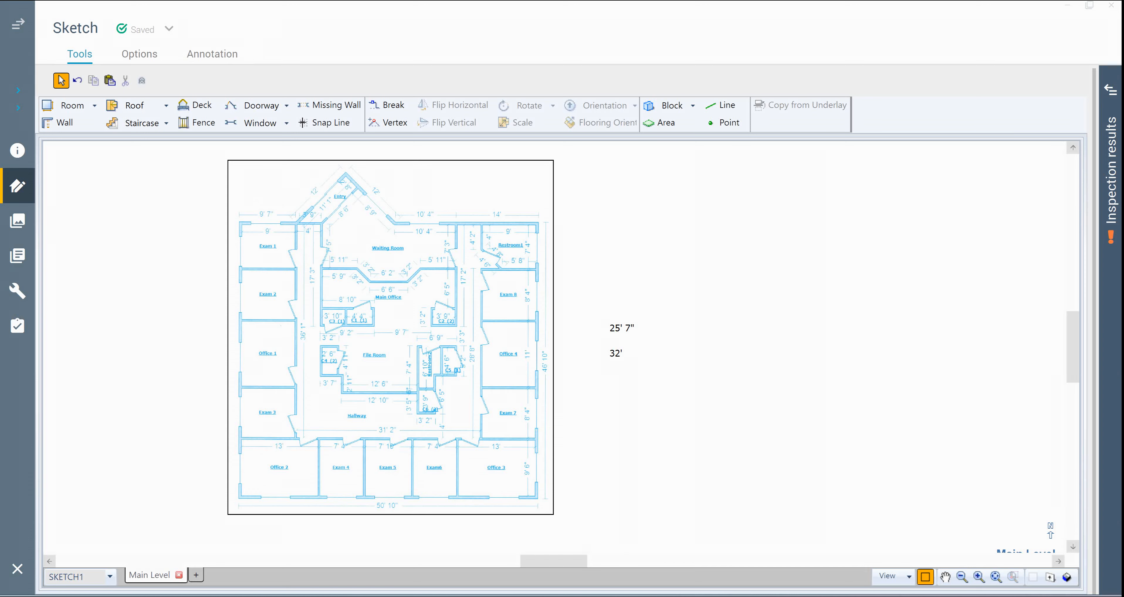
# - Place a 12' by 12' room with its upper-left corner on the underlay's exterior corner at Exam 1
pyautogui.scroll(1, 453, 330)
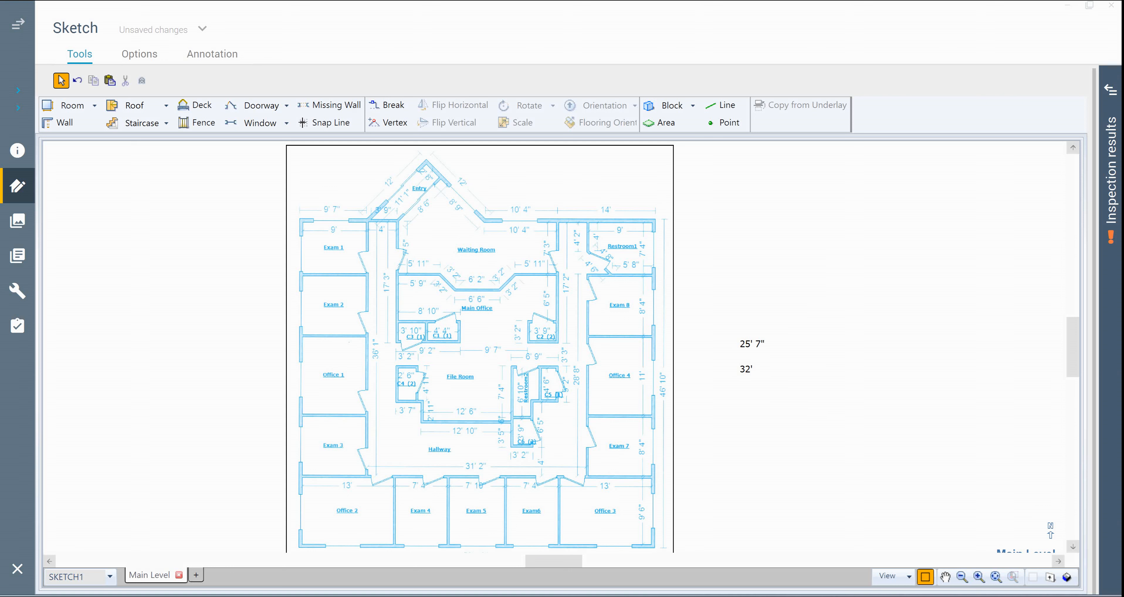
pyautogui.click(752, 284)
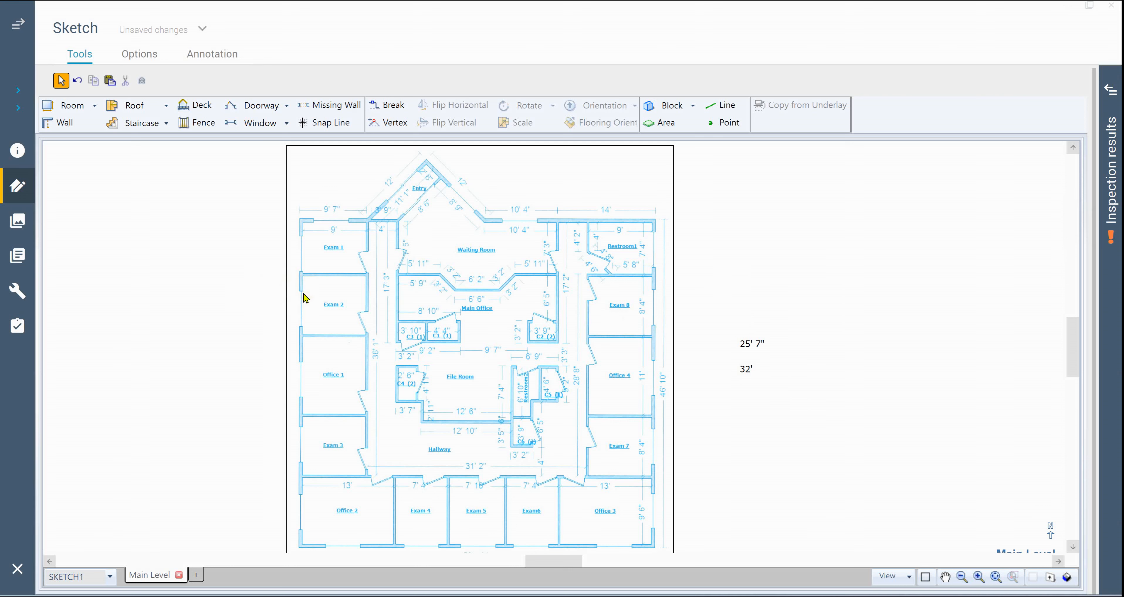
pyautogui.press('r')
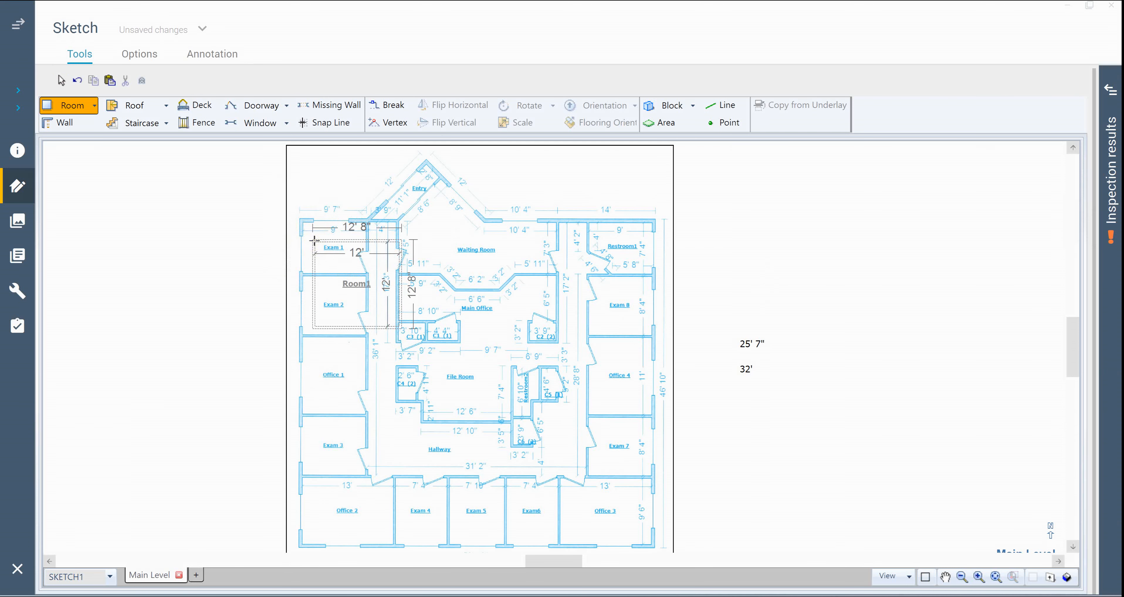
pyautogui.click(300, 221)
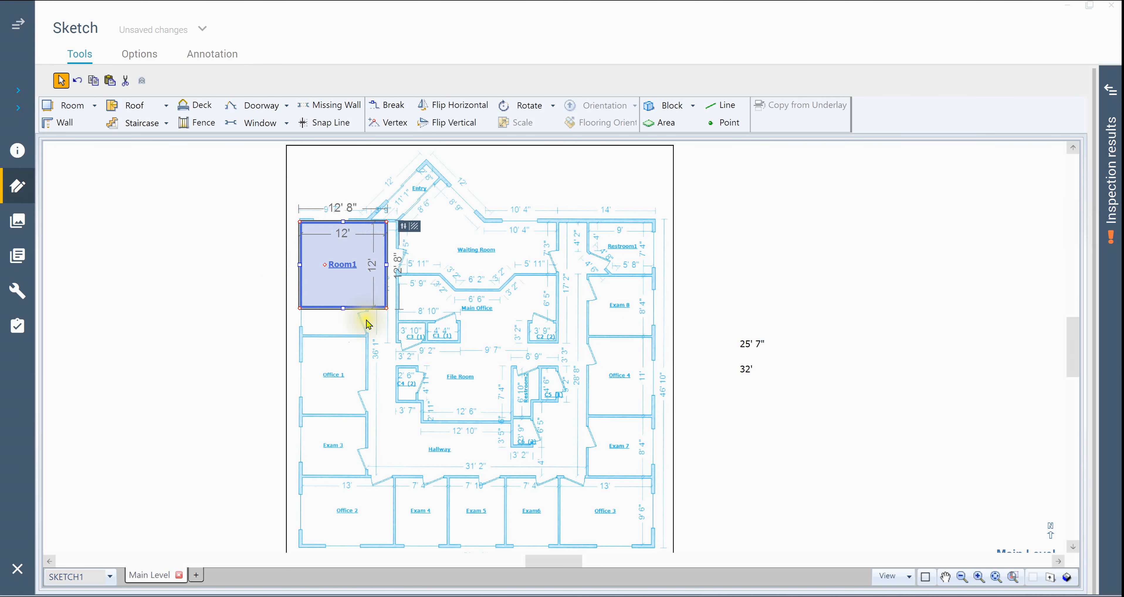
pyautogui.click(389, 264)
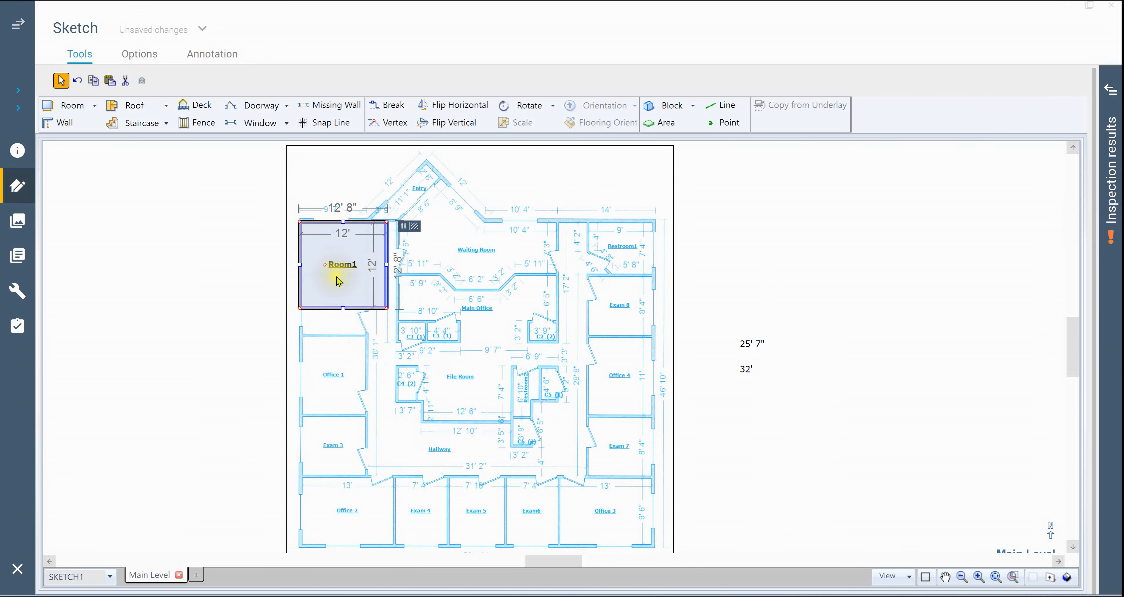
# - Display the room without its fill and shift it slightly to line up its upper-left walls with the underlay's exterior walls at Exam 1
pyautogui.scroll(2, 313, 207)
pyautogui.scroll(2, 313, 206)
pyautogui.click(431, 447)
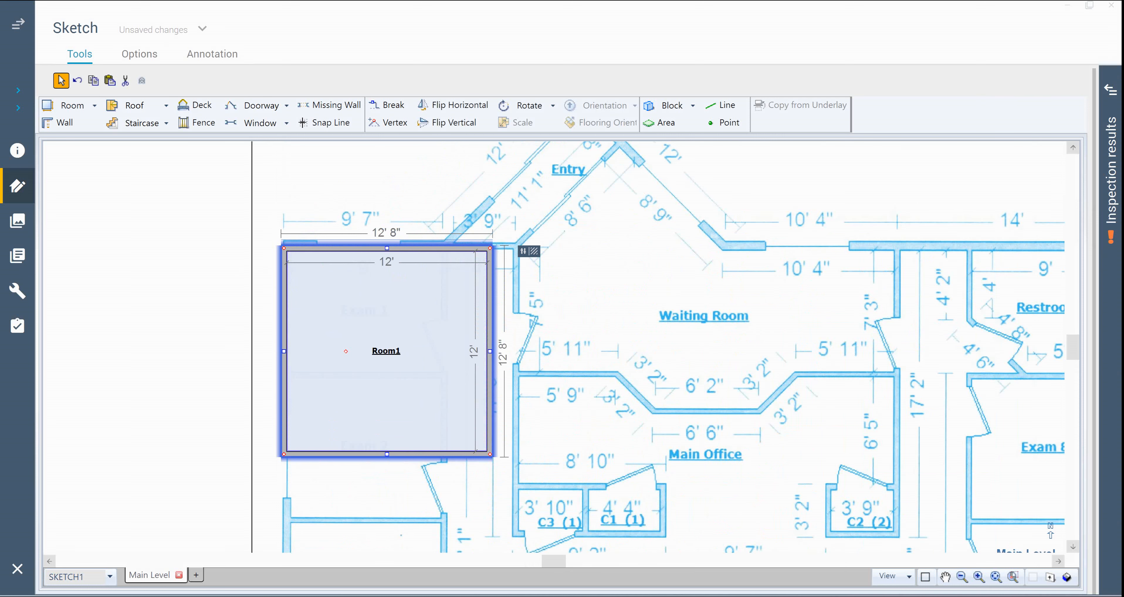
pyautogui.press('w')
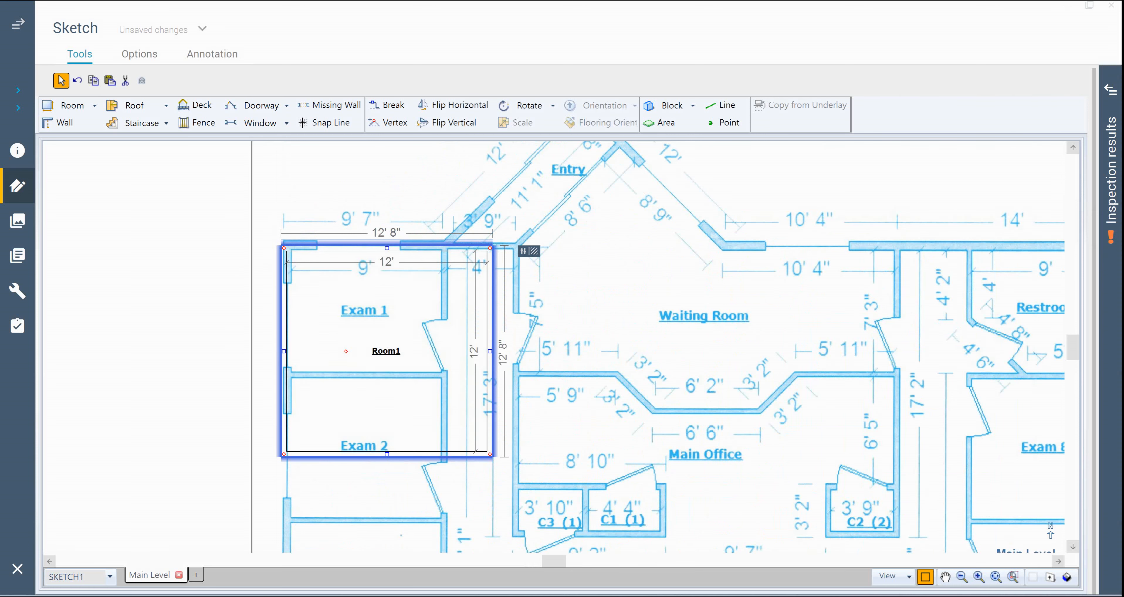
pyautogui.click(156, 467)
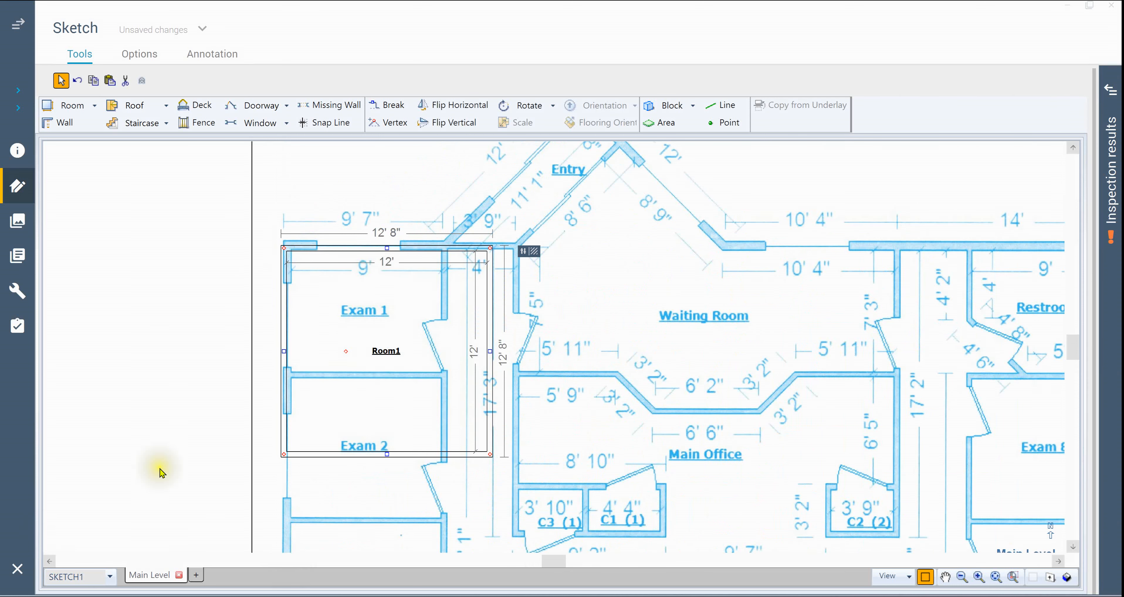
pyautogui.click(371, 360)
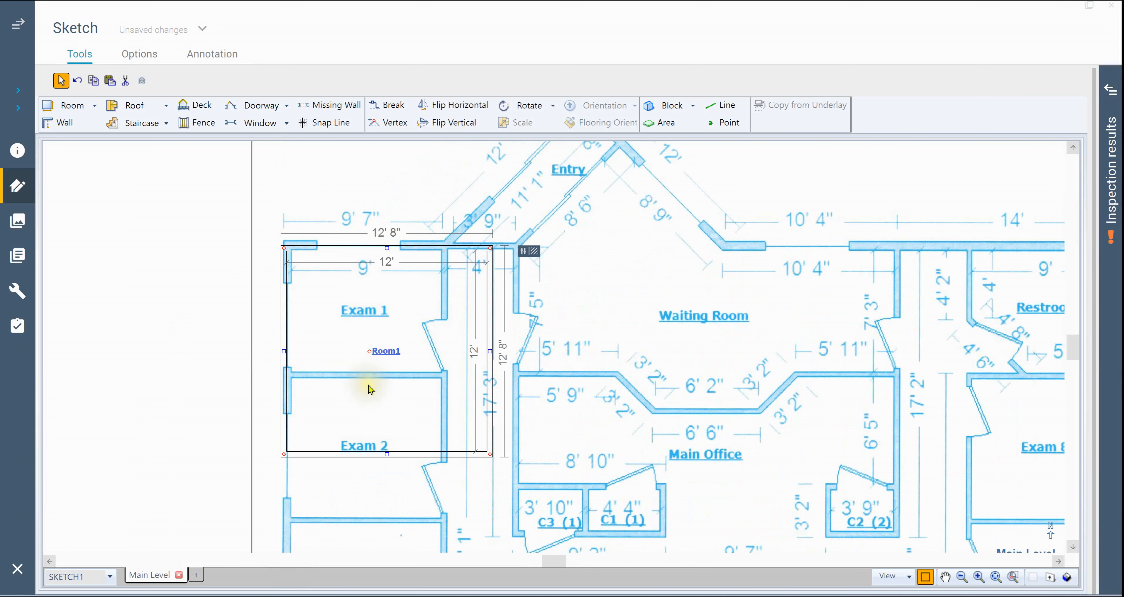
pyautogui.moveTo(371, 351); pyautogui.dragTo(375, 348)
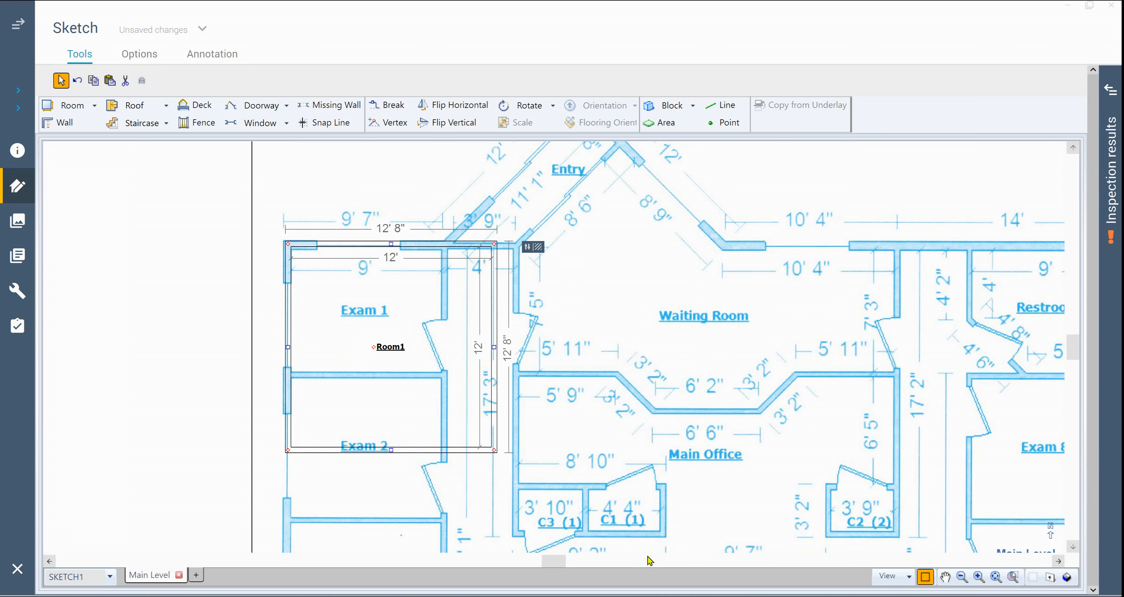
# - Set the wall thickness of Room1 to 6" in its room properties
pyautogui.press('Return')
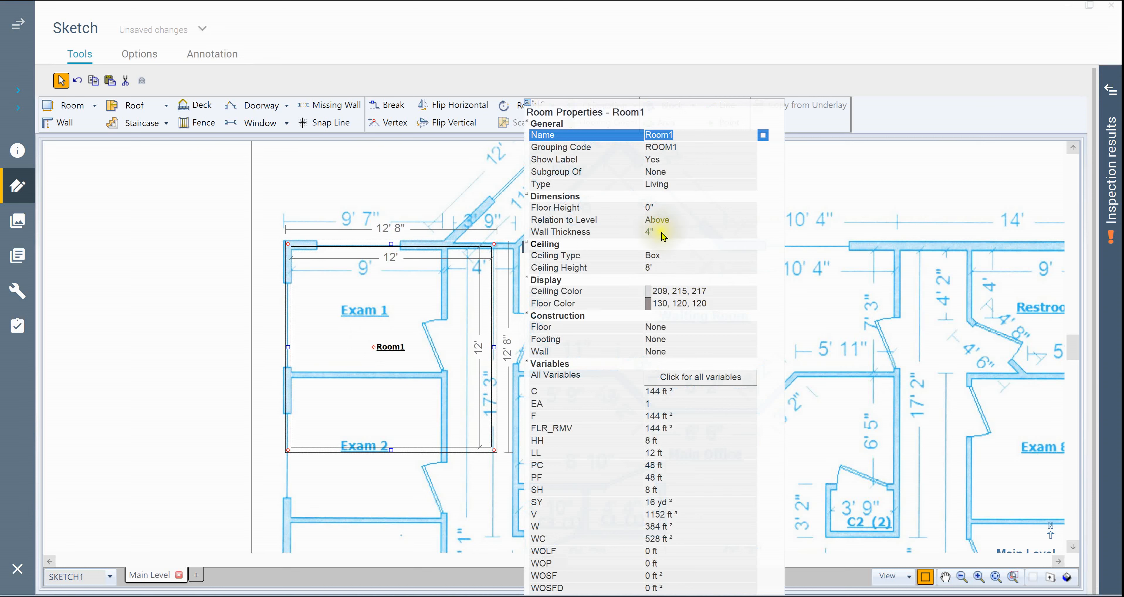
pyautogui.click(668, 231)
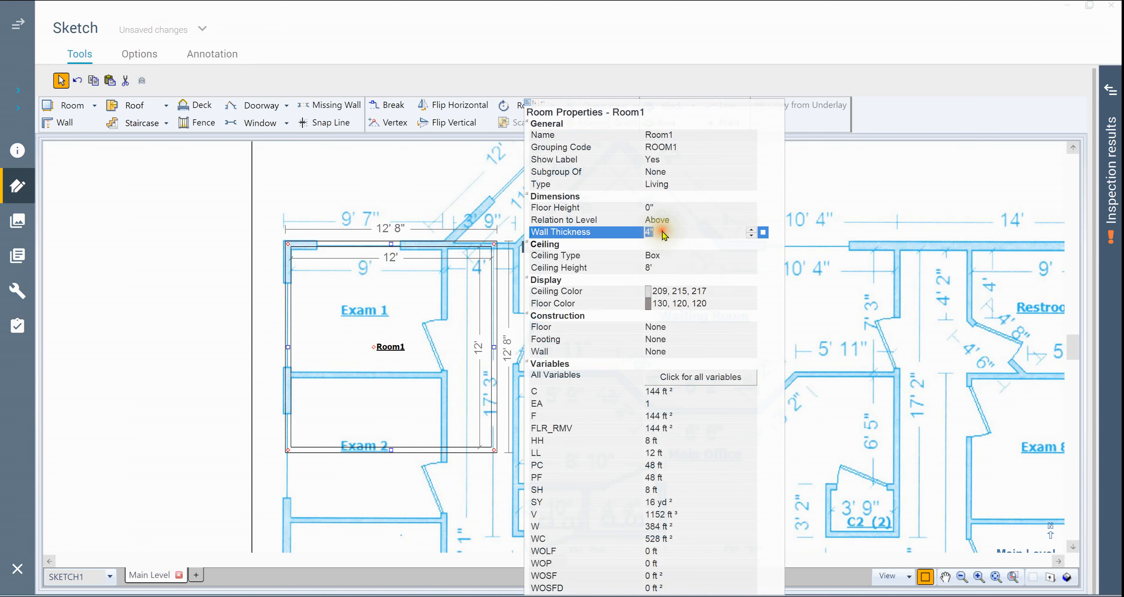
pyautogui.write('6')
pyautogui.click(568, 232)
pyautogui.click(161, 171)
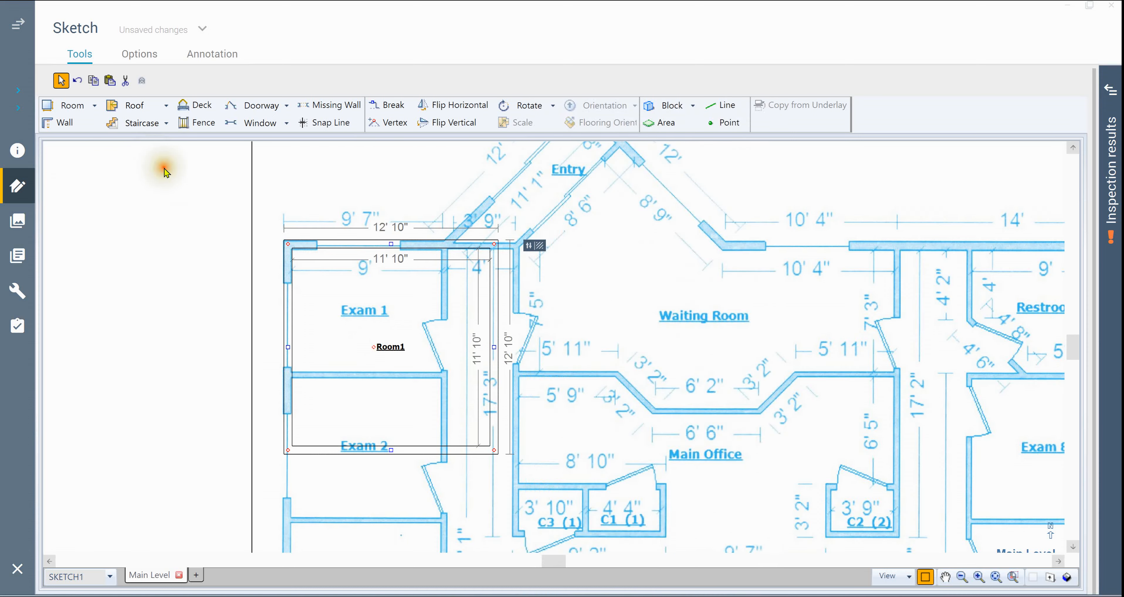
pyautogui.scroll(-5, 189, 180)
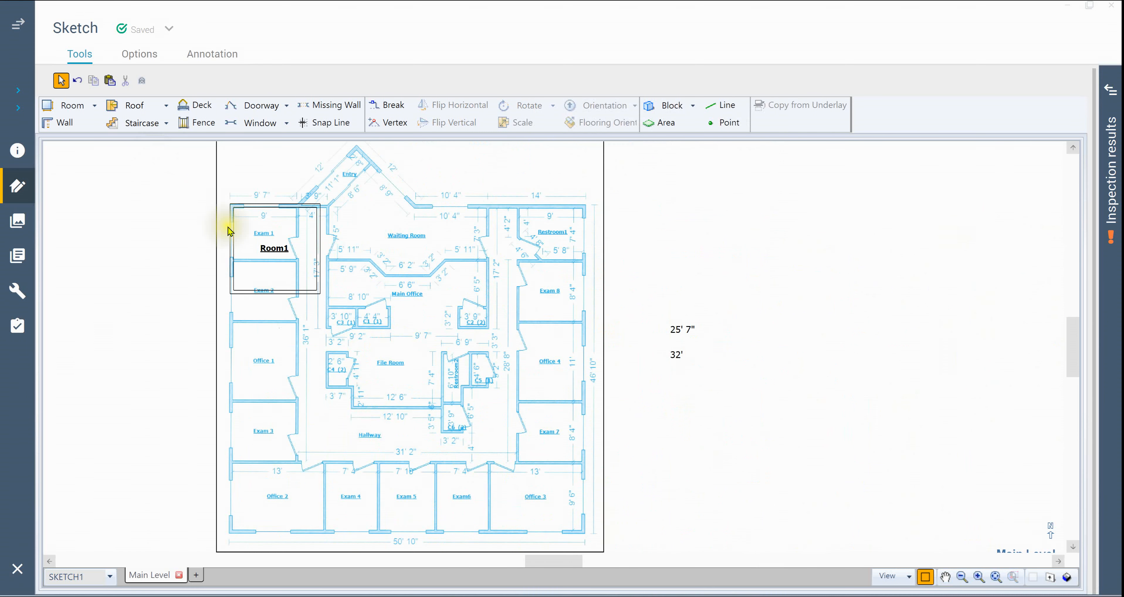
# - Stretch Room1 down to the underlay's lower exterior wall and set its outside length to 46' 10"
pyautogui.click(274, 247)
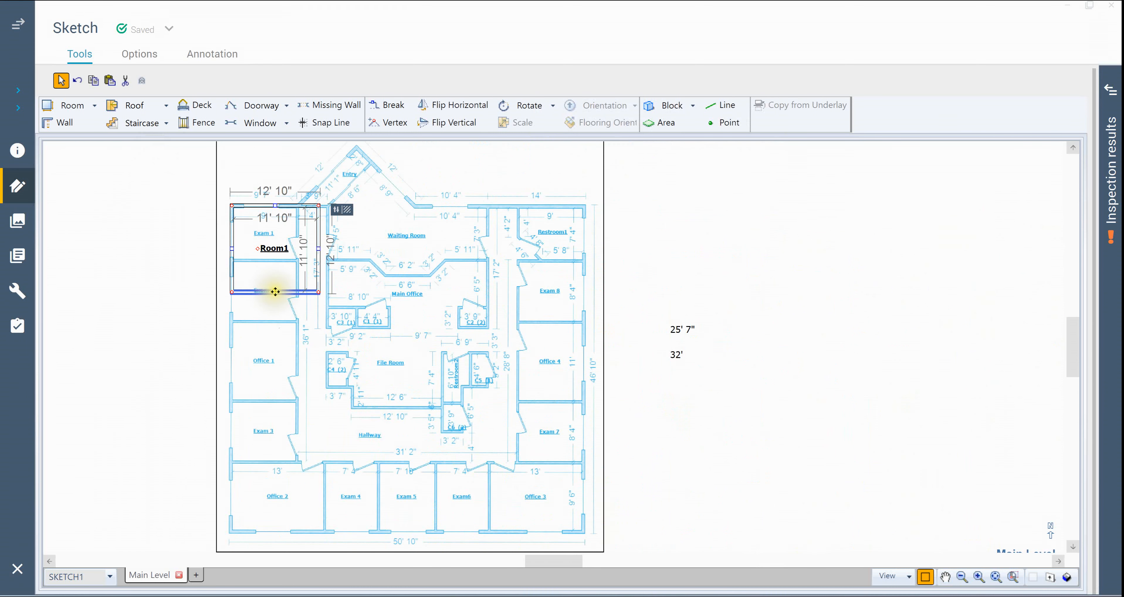
pyautogui.moveTo(277, 294); pyautogui.dragTo(277, 532)
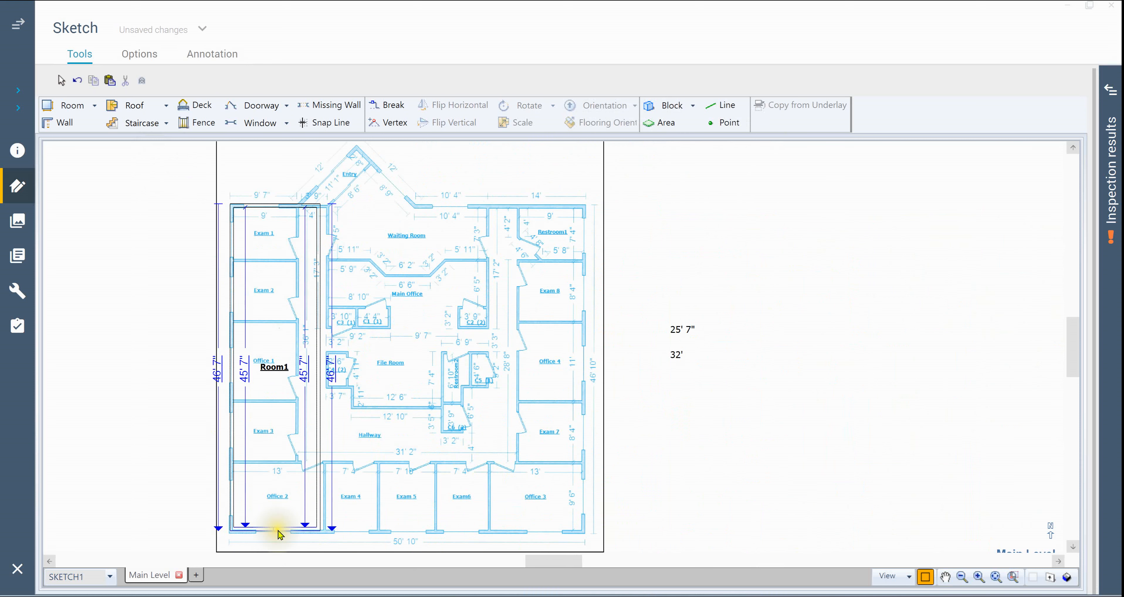
pyautogui.click(214, 371)
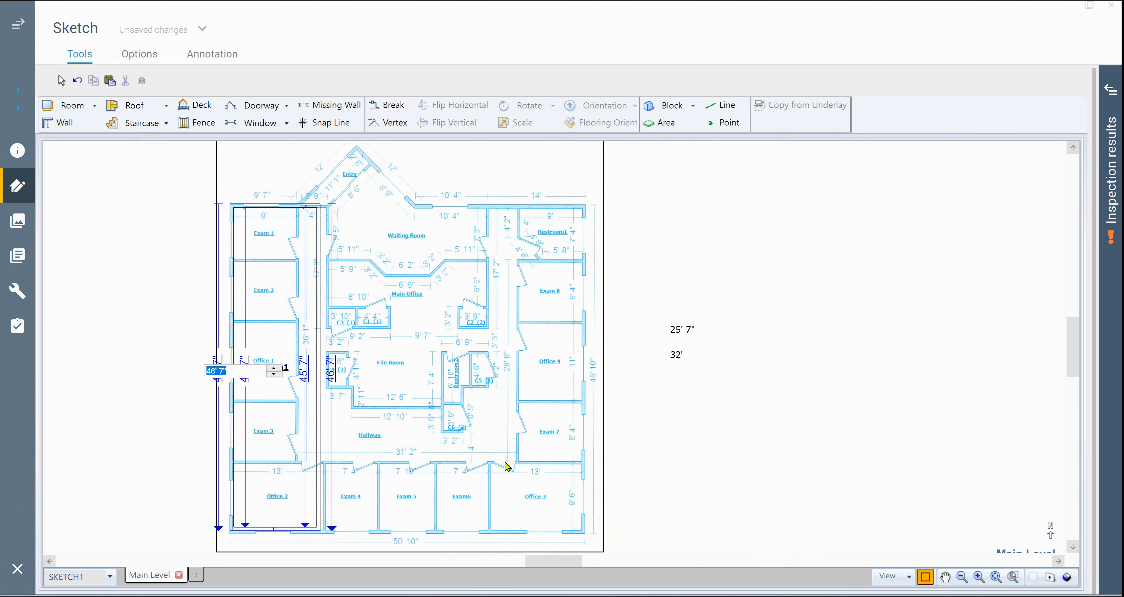
pyautogui.write('46,10')
pyautogui.press('Return')
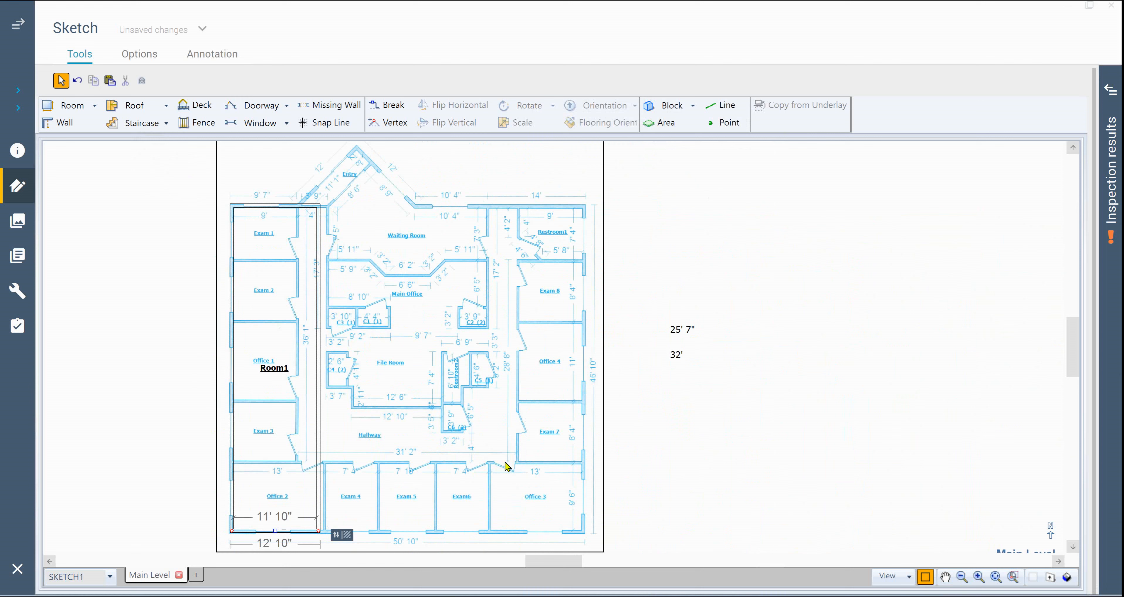
# - Reduce the thickness of Room1's long hallway-side wall to suit an interior partition
pyautogui.scroll(1, 288, 383)
pyautogui.click(324, 378)
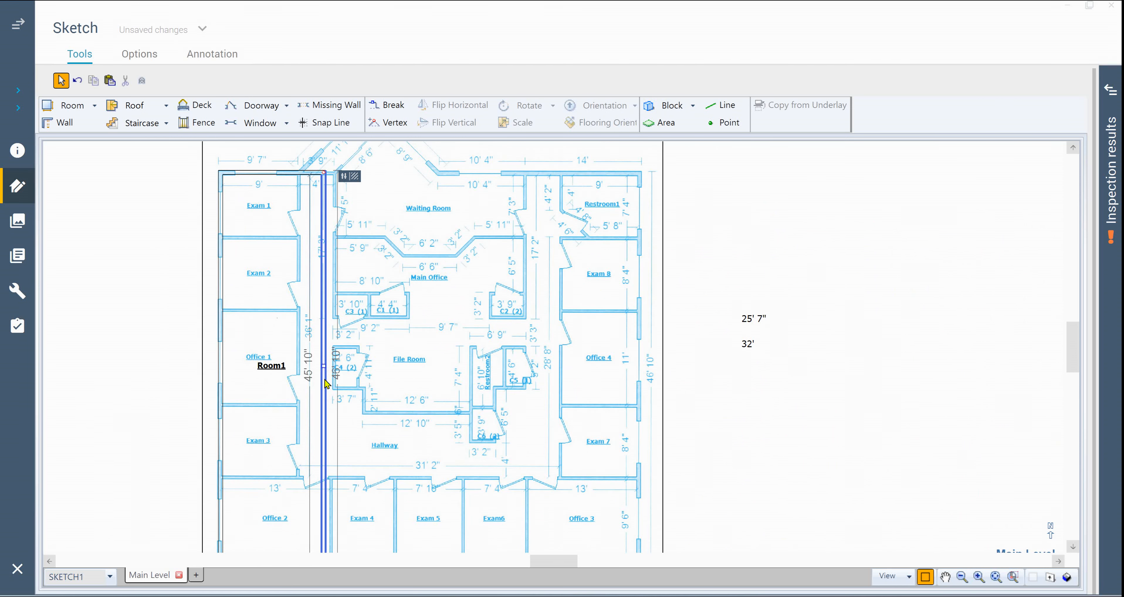
pyautogui.doubleClick(325, 383)
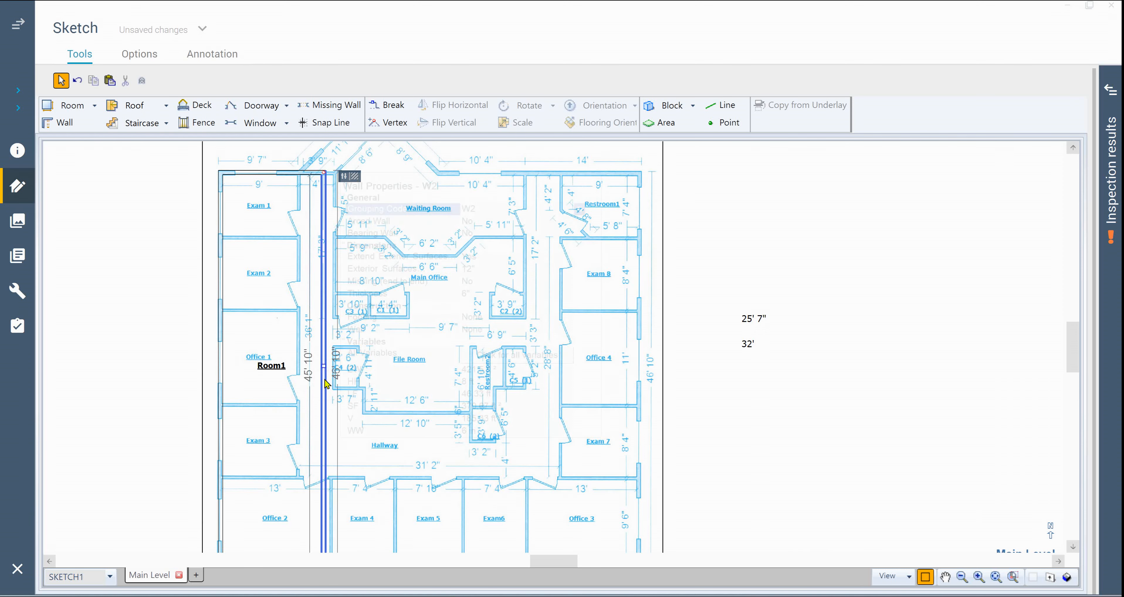
pyautogui.click(469, 294)
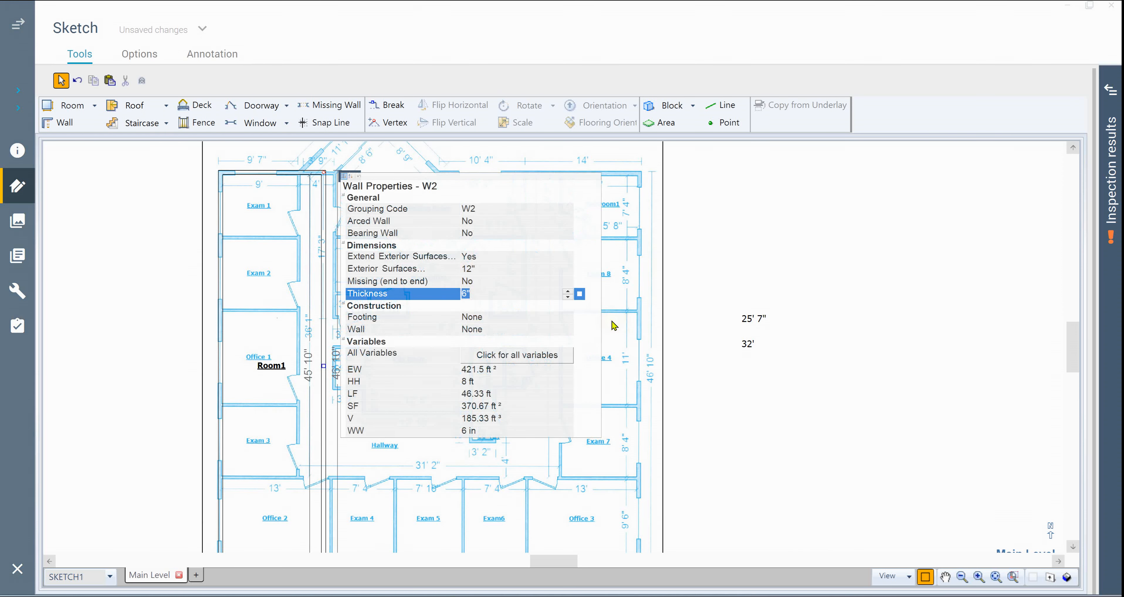
pyautogui.click(140, 315)
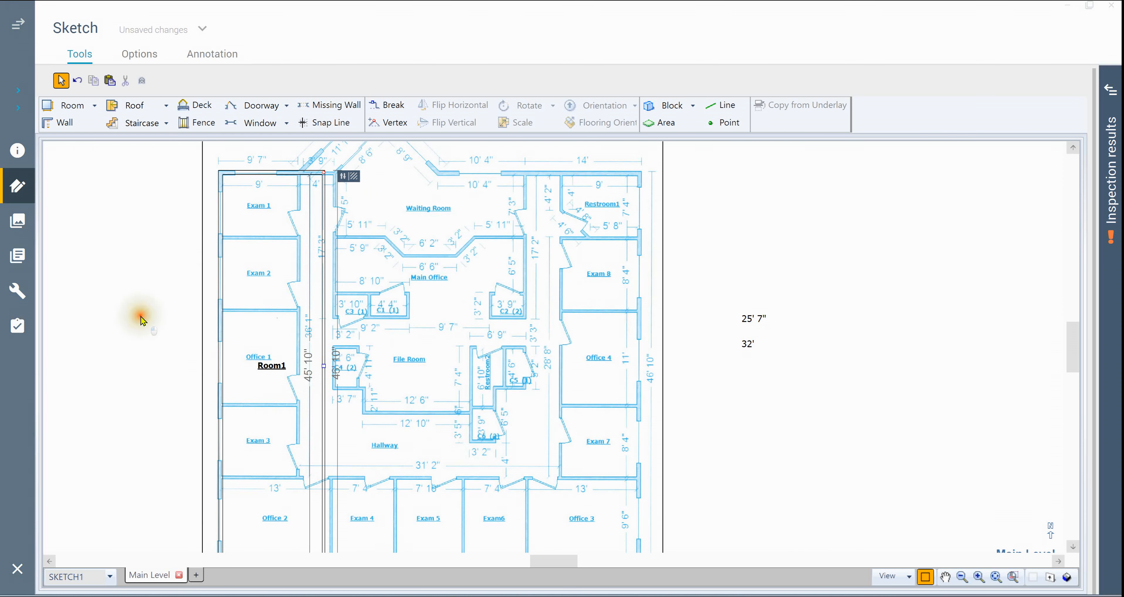
# - Set Room1's inside width to 9' by moving its hallway-side wall
pyautogui.click(243, 188)
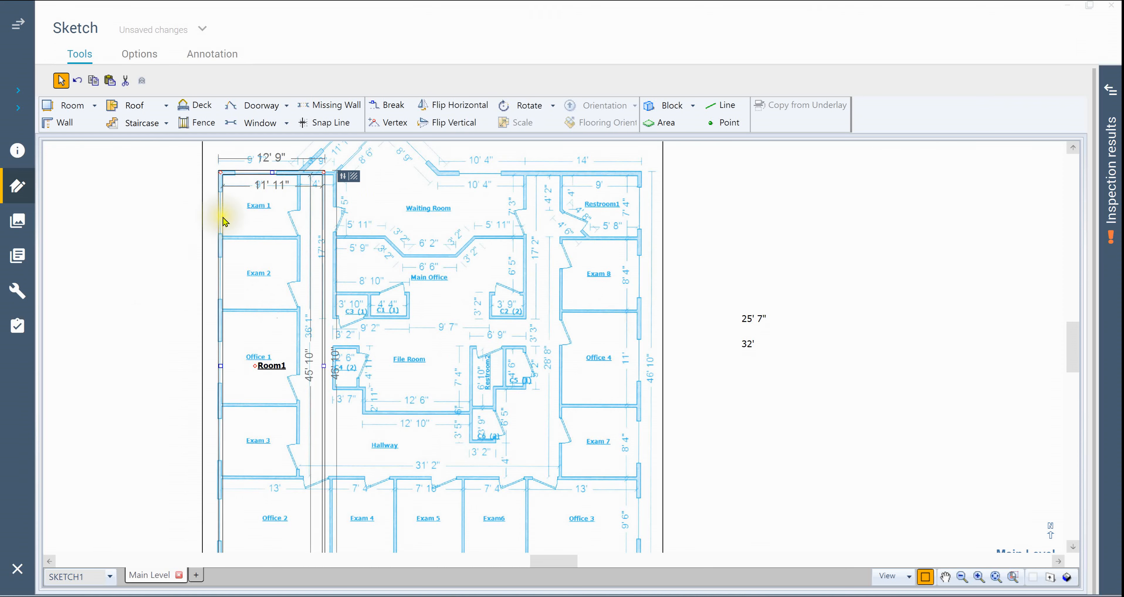
pyautogui.click(326, 365)
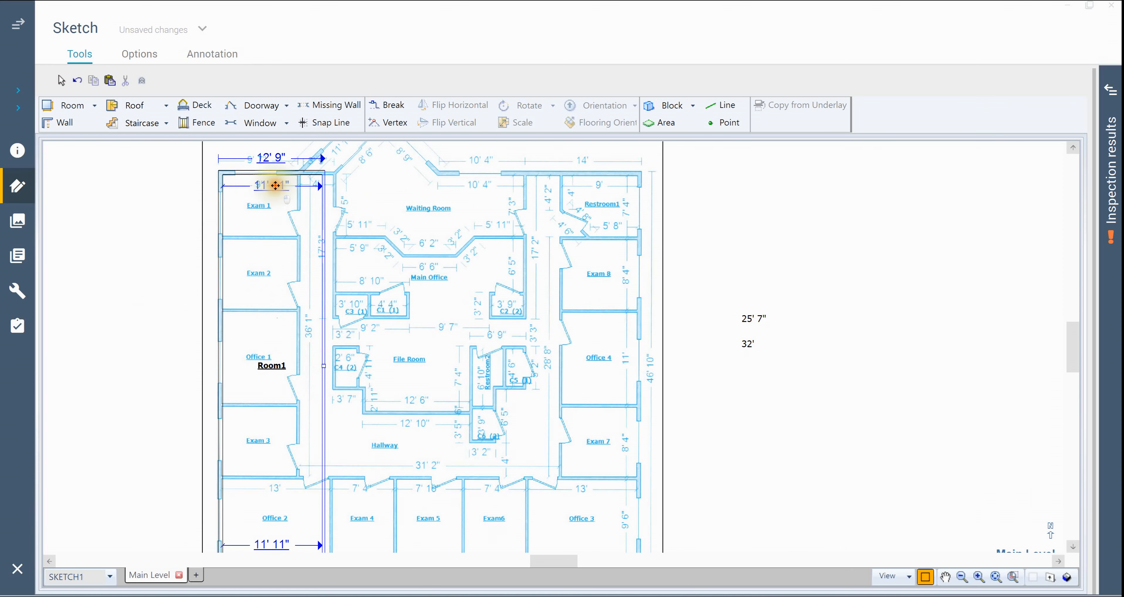
pyautogui.click(272, 185)
pyautogui.write('9')
pyautogui.press('Return')
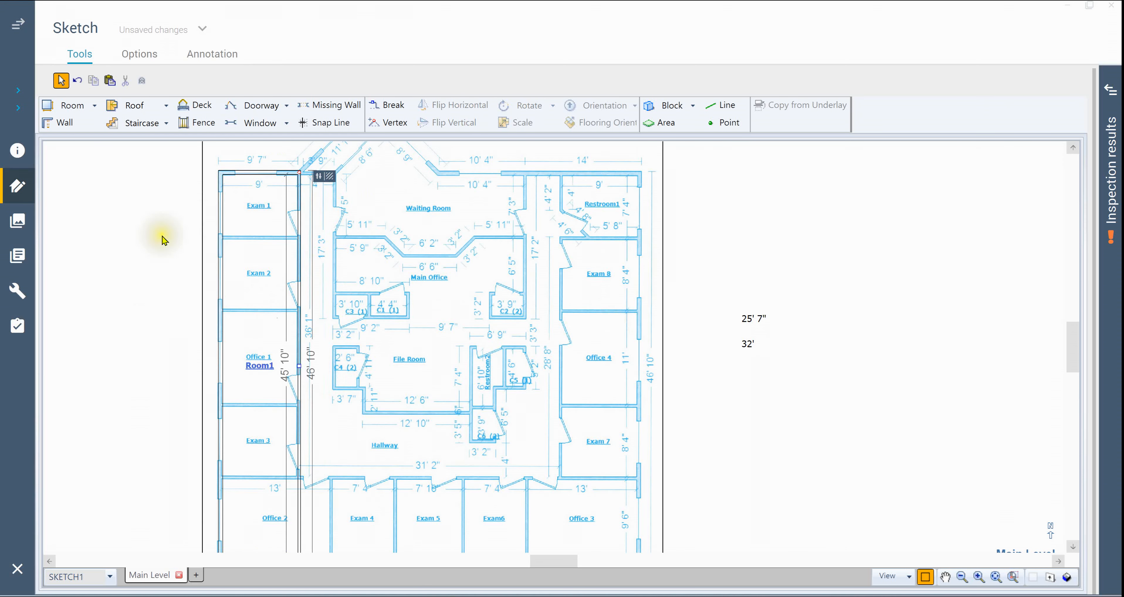
pyautogui.click(102, 288)
# - Draw a partition wall across Room1 along the underlay's wall between Exam 1 and Exam 2
pyautogui.moveTo(133, 288); pyautogui.dragTo(431, 358)
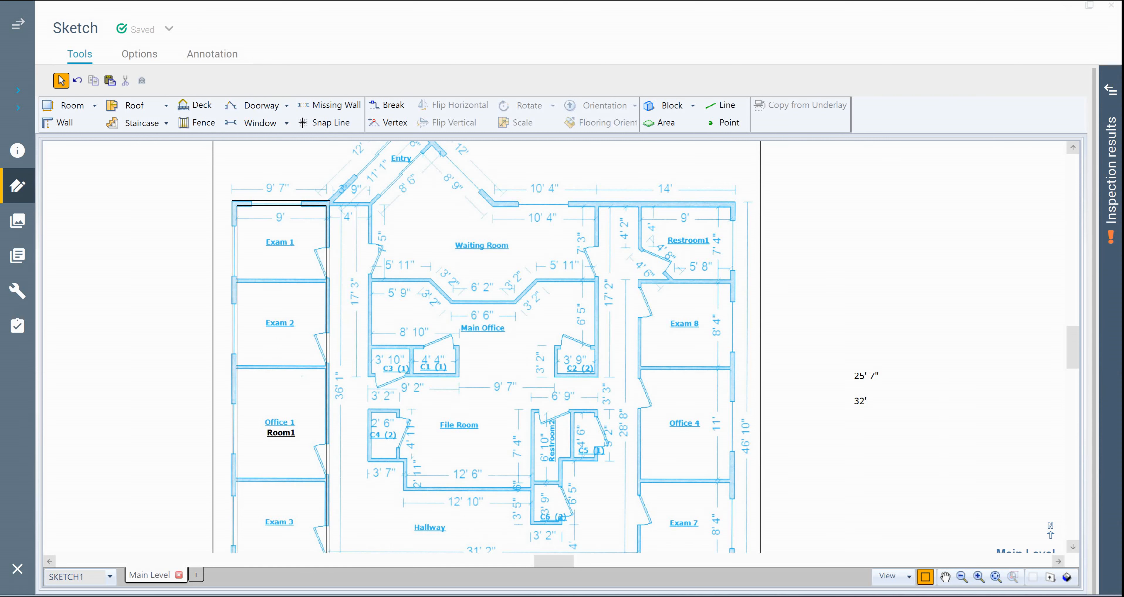
pyautogui.click(261, 236)
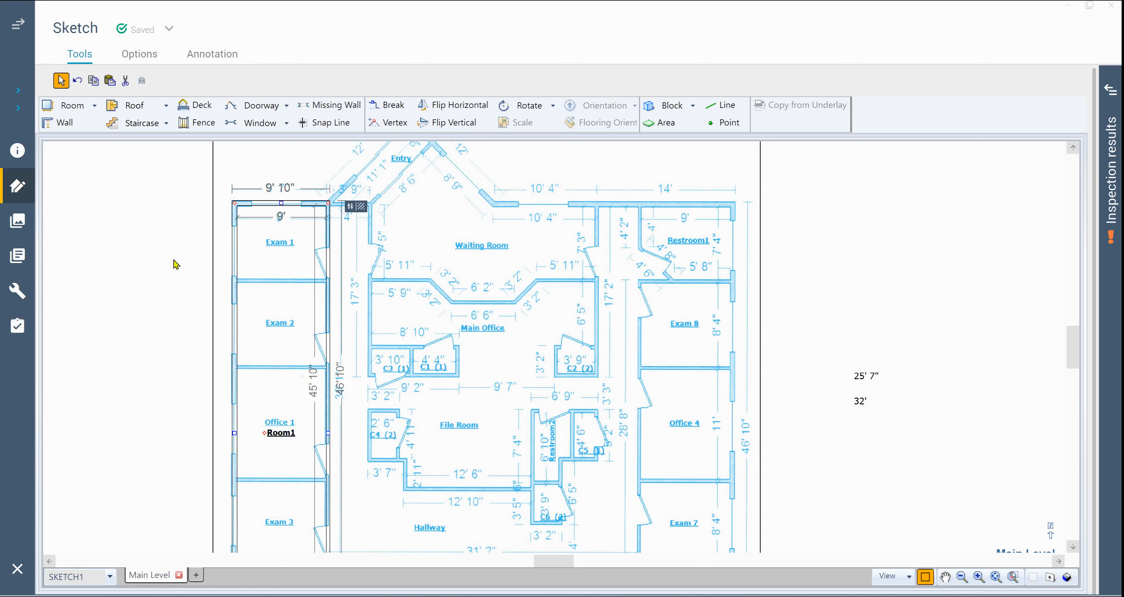
pyautogui.press('w')
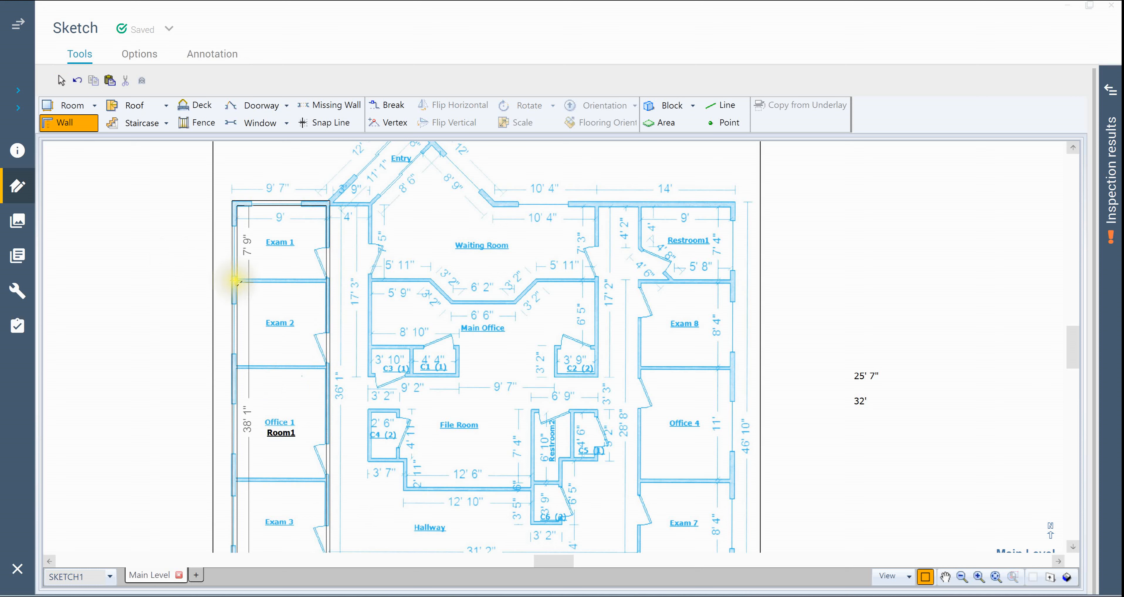
pyautogui.moveTo(234, 281); pyautogui.dragTo(331, 282)
pyautogui.press('Escape')
pyautogui.click(768, 484)
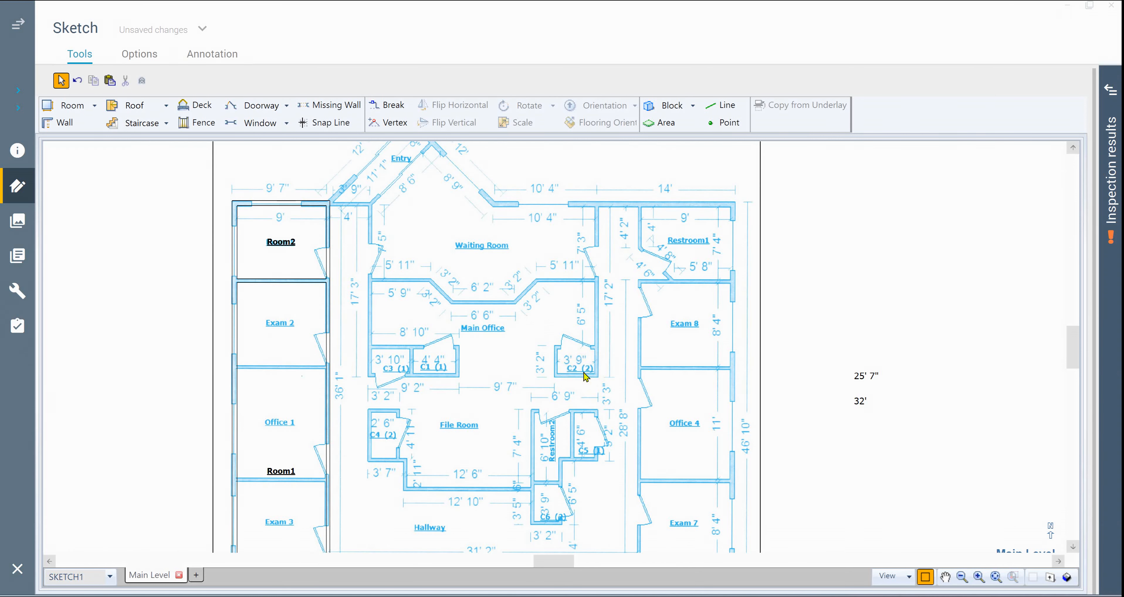
# - Set the inside depth of the new room over Exam 1 to 7' 4" by moving its lower partition
pyautogui.click(280, 243)
pyautogui.click(281, 281)
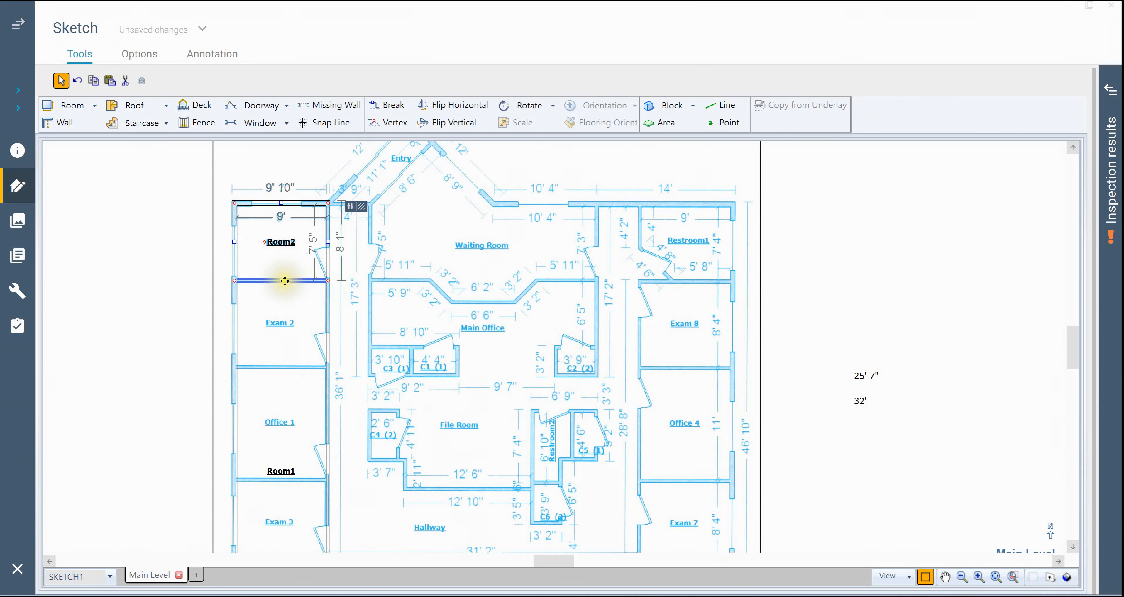
pyautogui.click(311, 245)
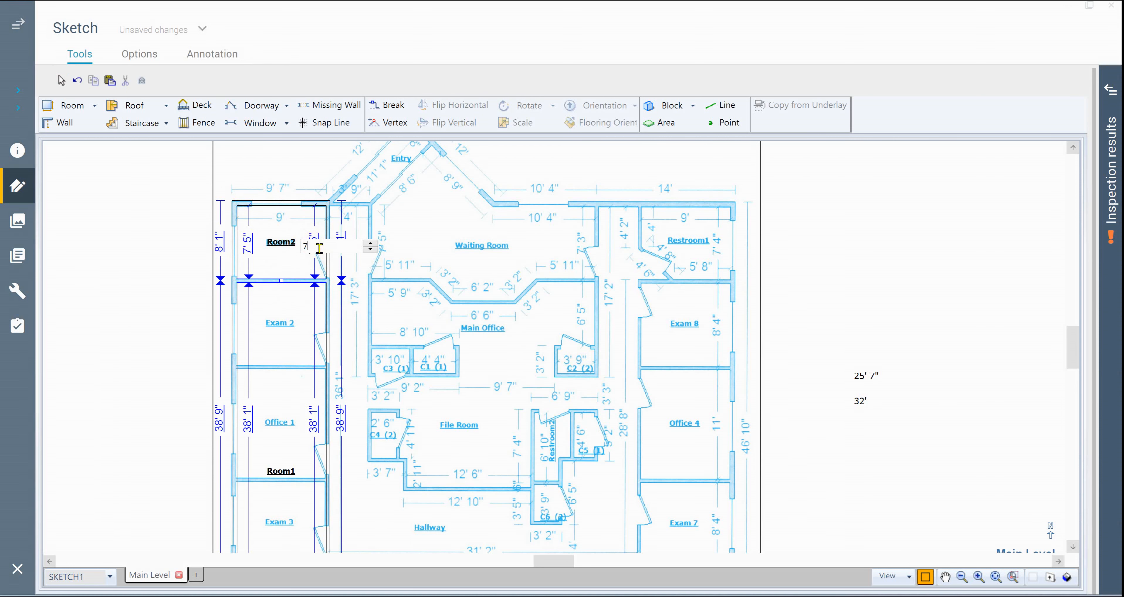
pyautogui.write('7,4')
pyautogui.press('Return')
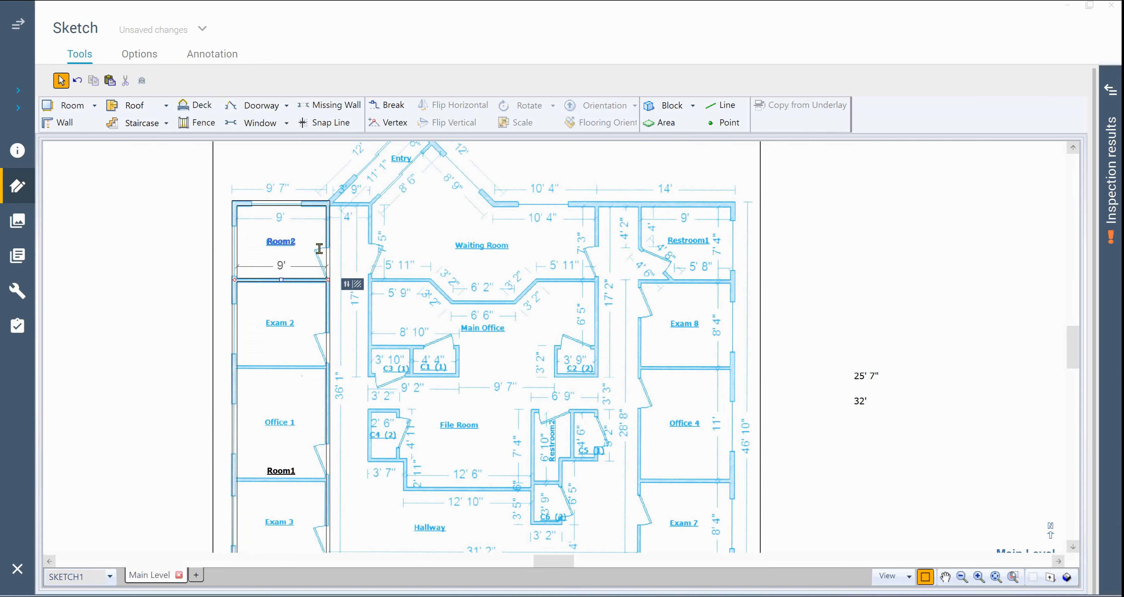
pyautogui.click(188, 271)
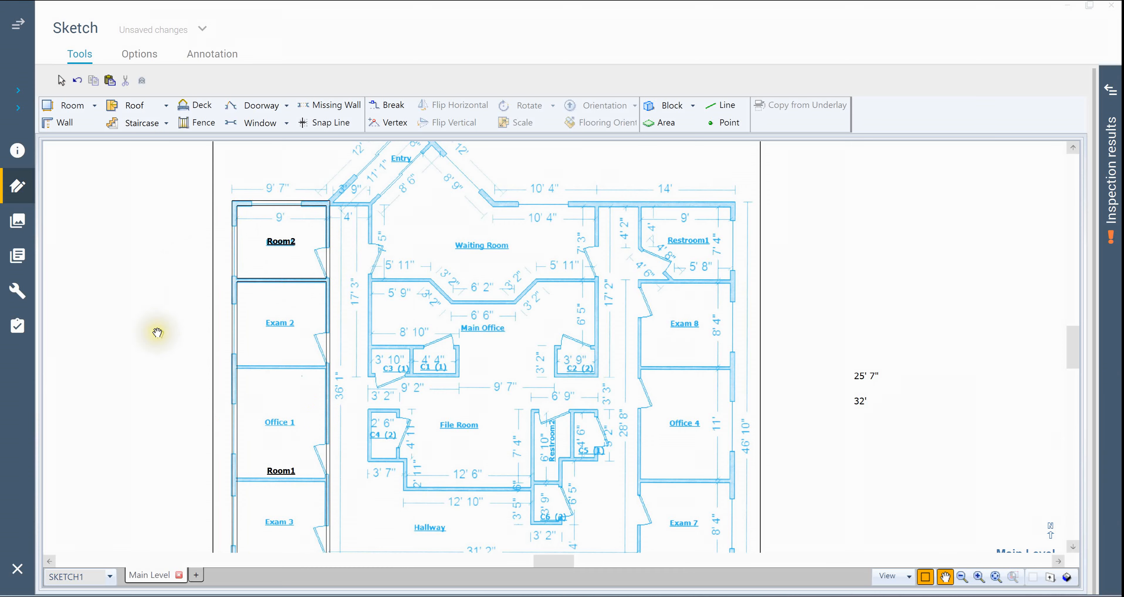
# - Add a new room below Room2 over Exam 2 and set its inside depth to 8' 4"
pyautogui.moveTo(160, 316); pyautogui.dragTo(161, 253)
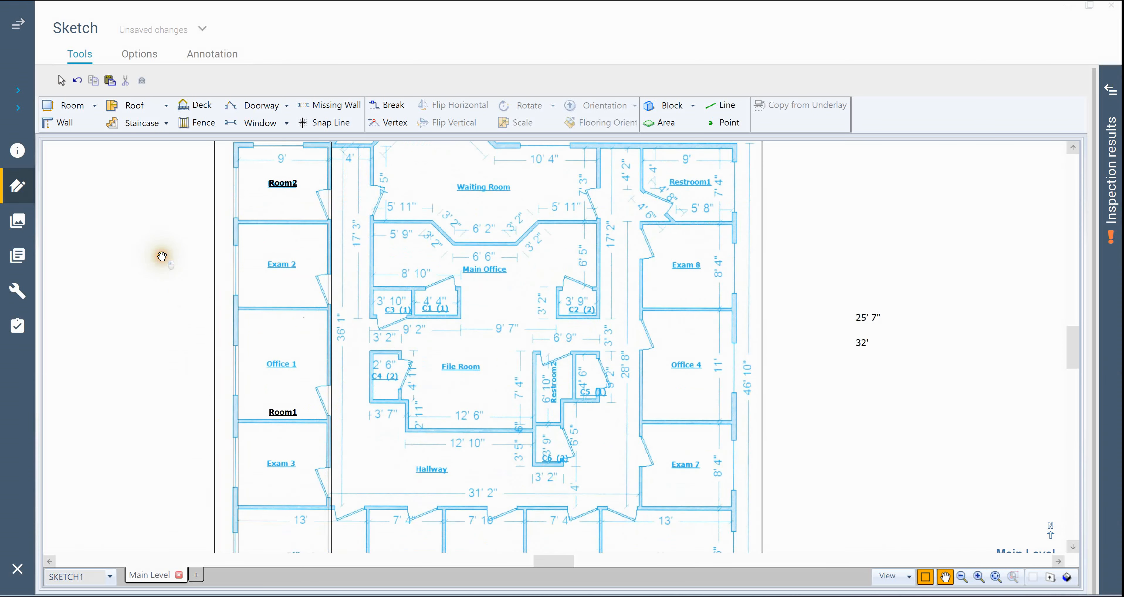
pyautogui.click(282, 184)
pyautogui.click(285, 222)
pyautogui.moveTo(285, 222); pyautogui.dragTo(292, 310)
pyautogui.click(315, 267)
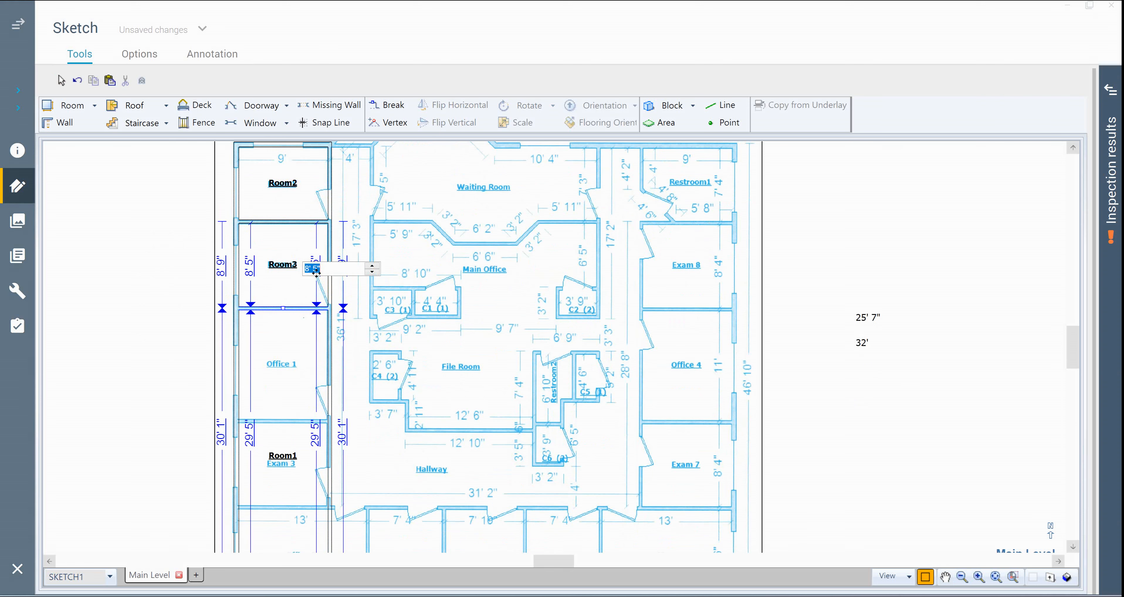
pyautogui.write('8,4')
pyautogui.press('Return')
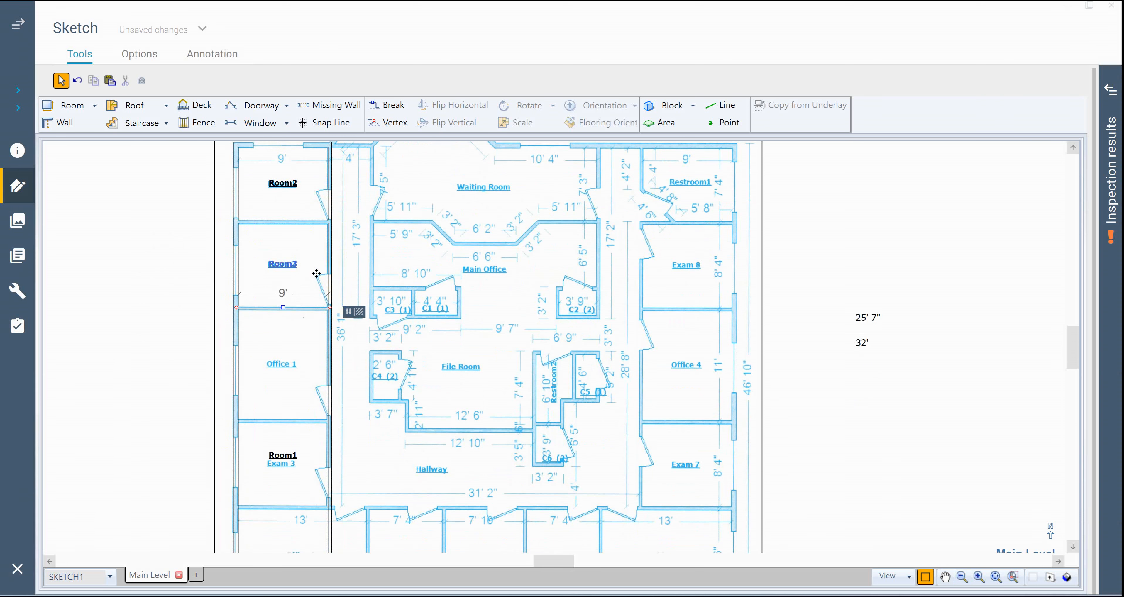
pyautogui.click(205, 298)
# - Add a new room below Room3 over Office 1 and set its inside depth to 11'
pyautogui.click(283, 264)
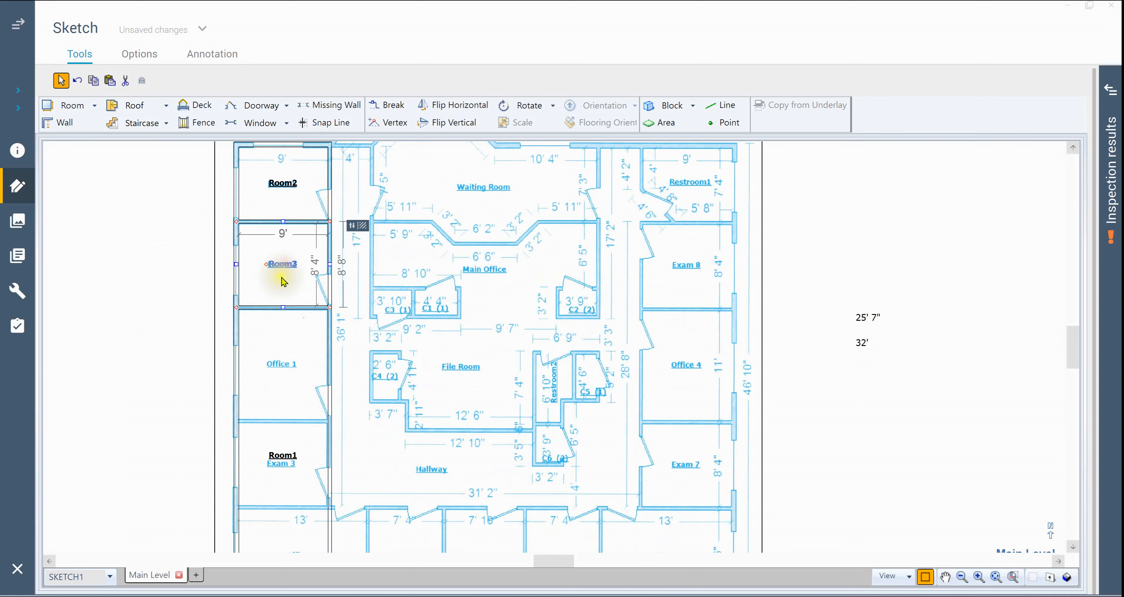
pyautogui.click(283, 307)
pyautogui.click(296, 420)
pyautogui.moveTo(304, 417); pyautogui.dragTo(311, 414)
pyautogui.click(316, 370)
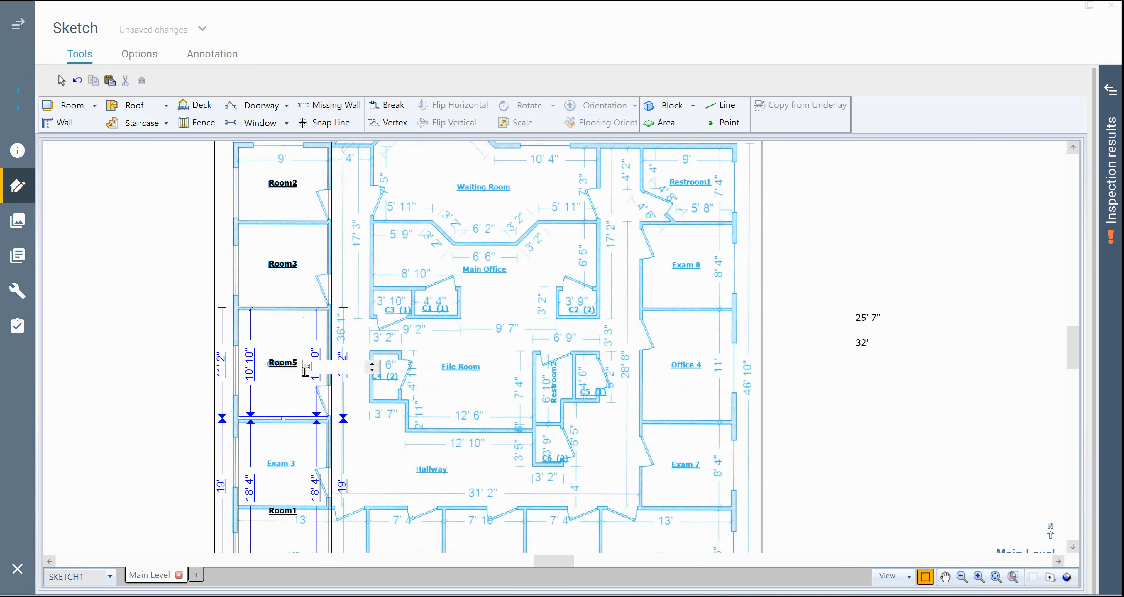
pyautogui.write('11')
pyautogui.press('Return')
pyautogui.press('Escape')
pyautogui.click(194, 366)
# - Add a new room below Room5 over Exam 3 and set its inside depth to 8' 4"
pyautogui.middleClick(207, 385)
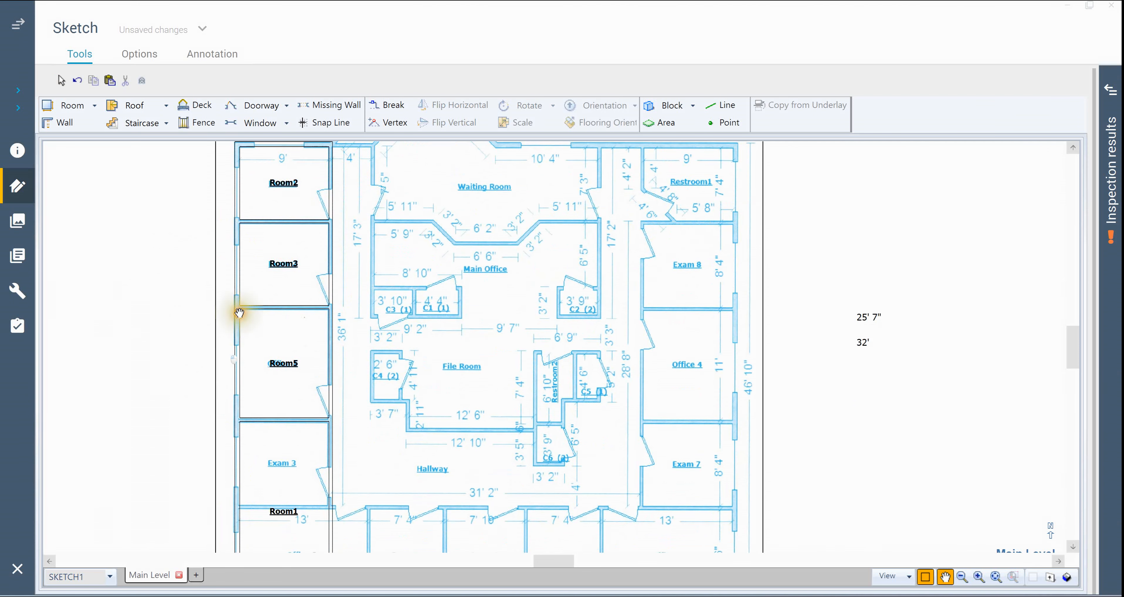
pyautogui.moveTo(224, 352); pyautogui.dragTo(244, 297)
pyautogui.click(323, 283)
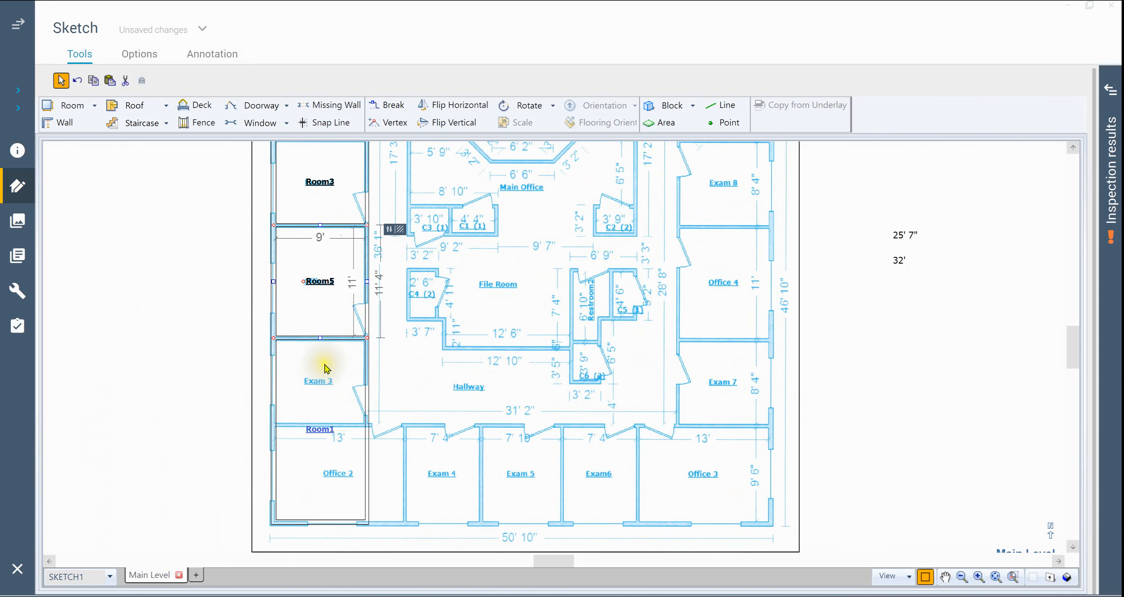
pyautogui.moveTo(321, 338); pyautogui.dragTo(331, 426)
pyautogui.click(352, 383)
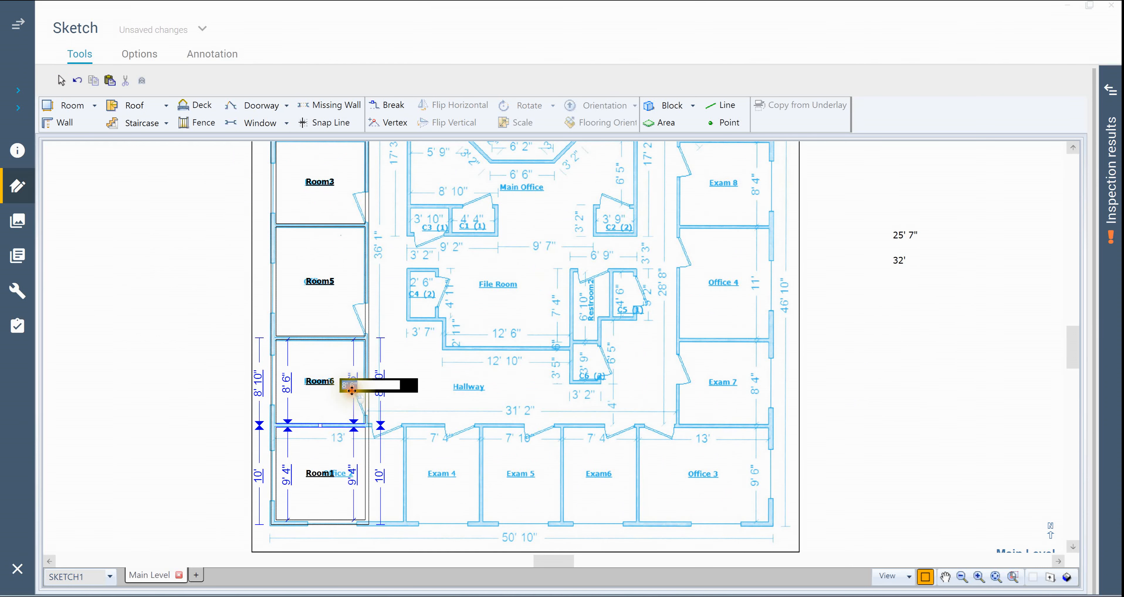
pyautogui.press('Return')
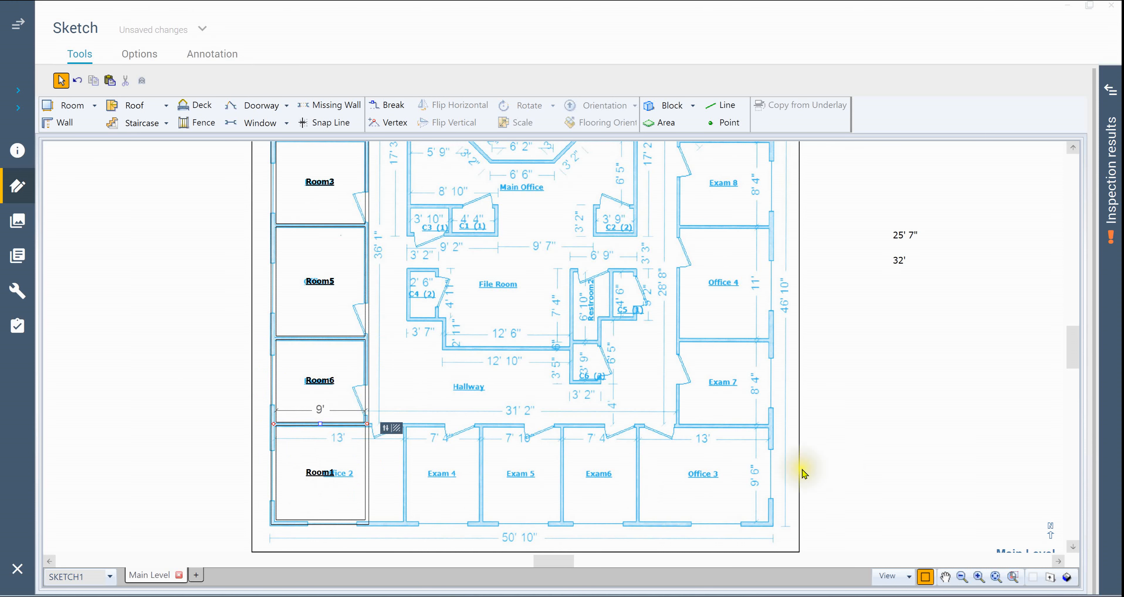
# - Extend Room1 across Office 2 by moving its interior side wall and set its inside width to 13'
pyautogui.click(315, 475)
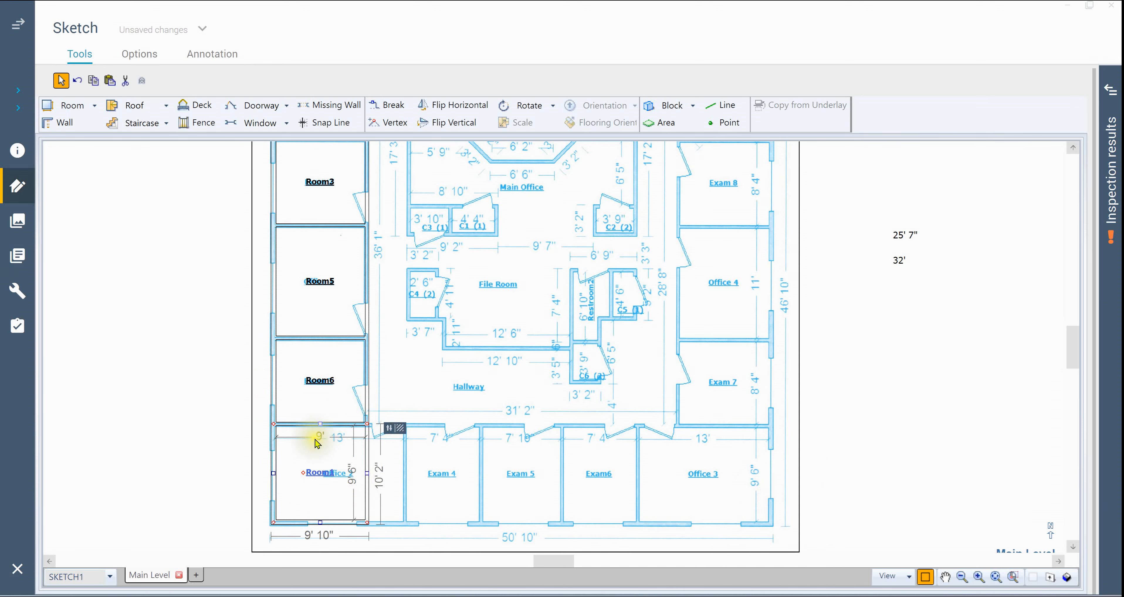
pyautogui.click(328, 489)
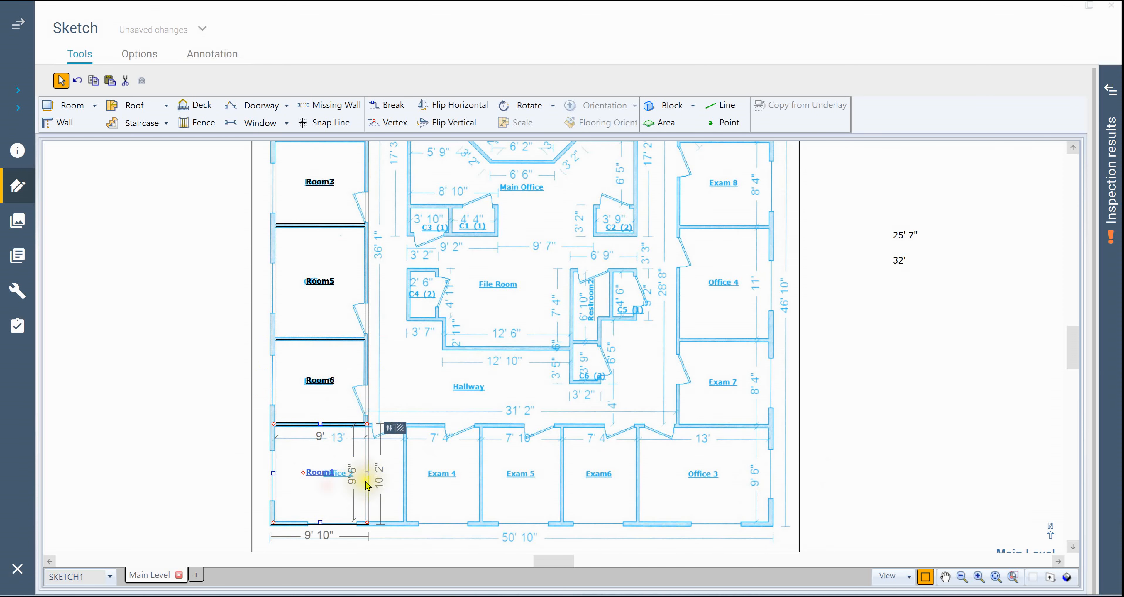
pyautogui.moveTo(369, 473); pyautogui.dragTo(406, 474)
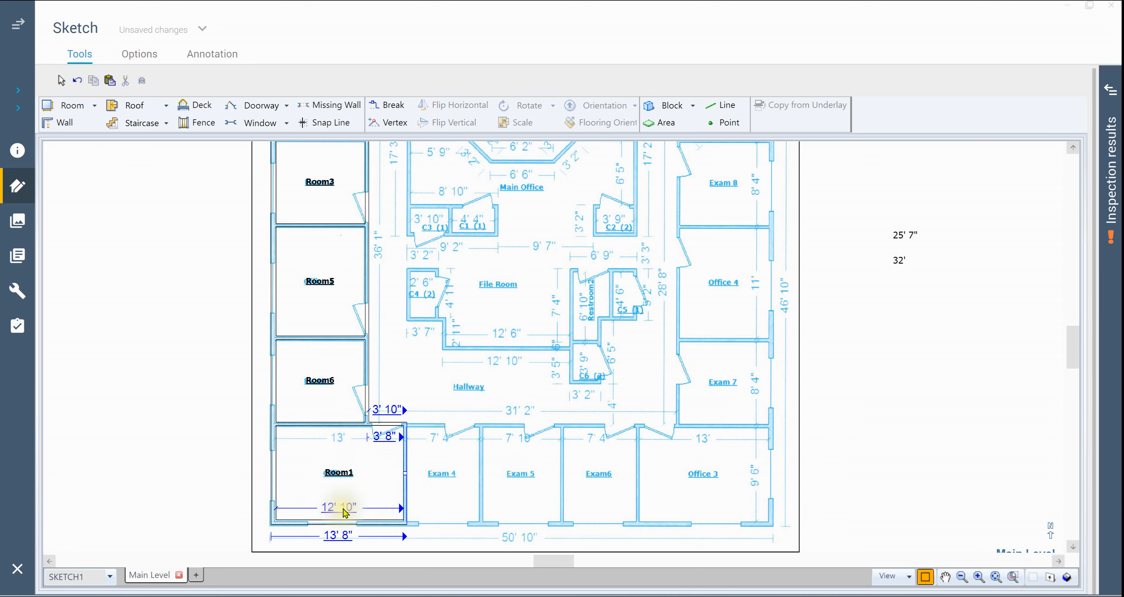
pyautogui.doubleClick(350, 509)
pyautogui.write('13')
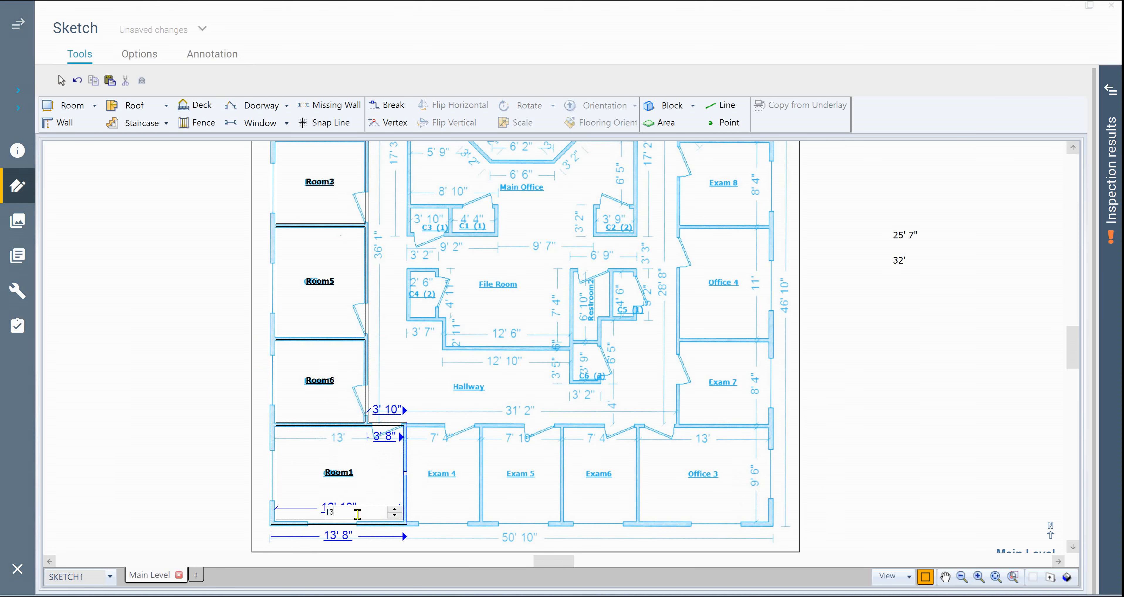
pyautogui.press('Return')
pyautogui.click(206, 482)
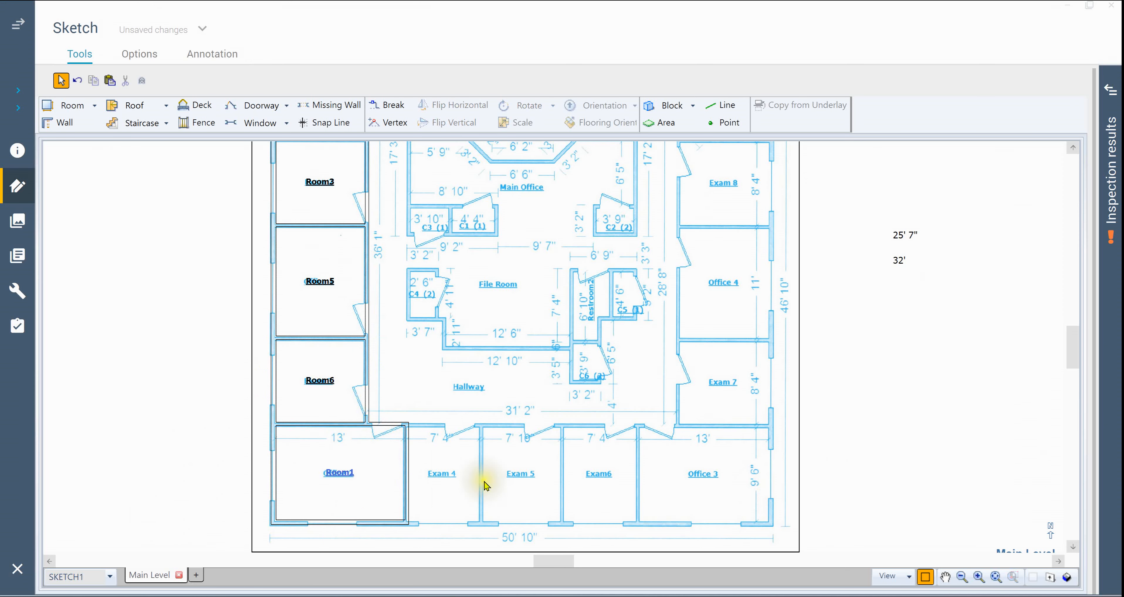
pyautogui.click(408, 477)
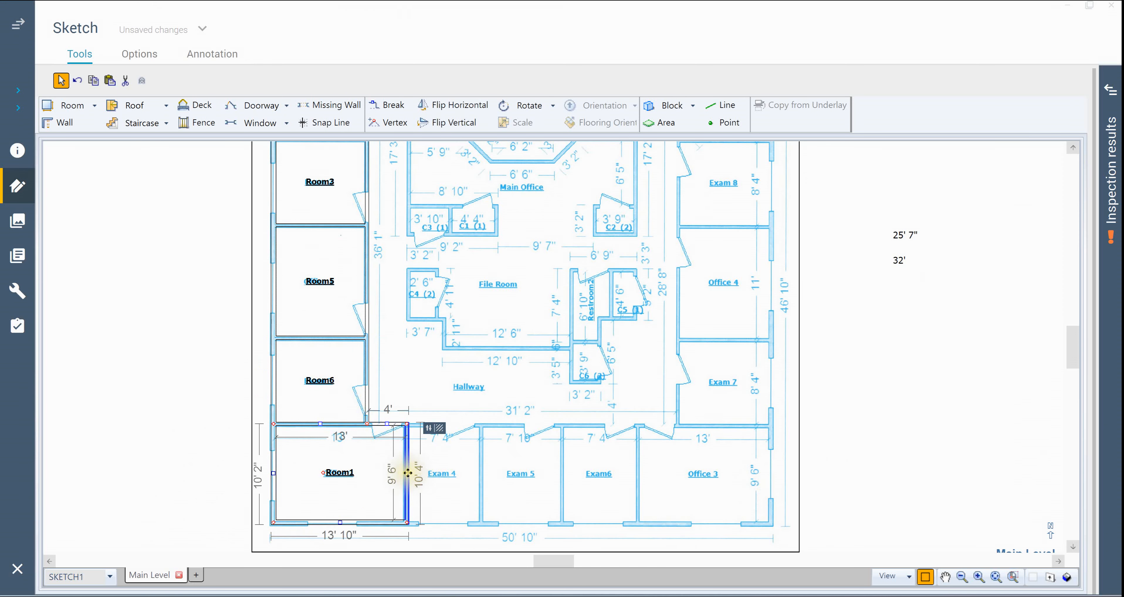
pyautogui.moveTo(408, 473); pyautogui.dragTo(408, 473)
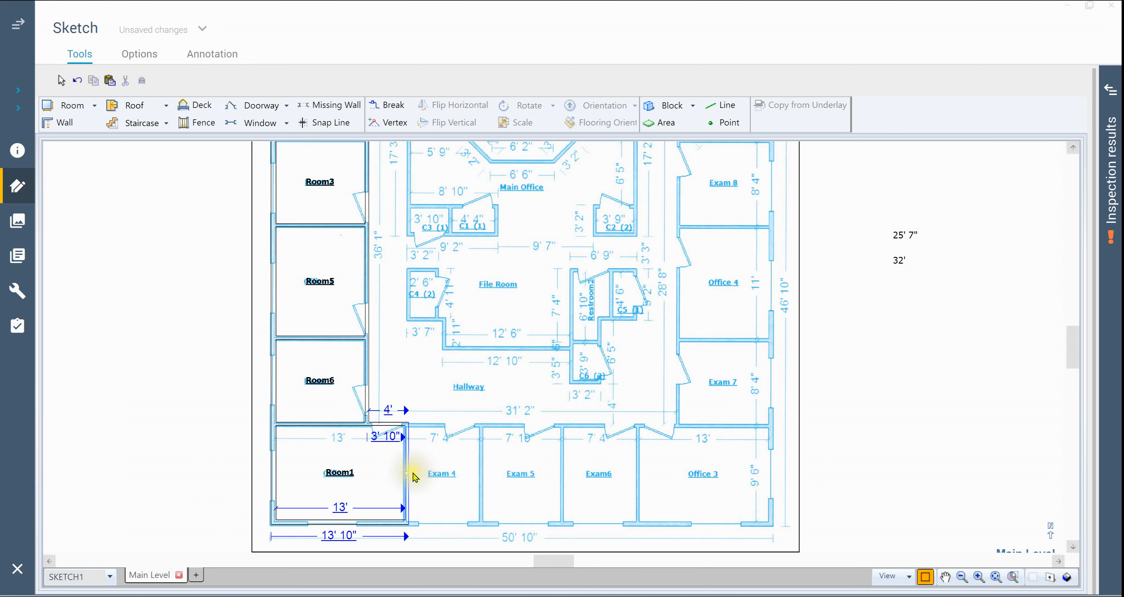
pyautogui.moveTo(407, 475); pyautogui.dragTo(484, 476)
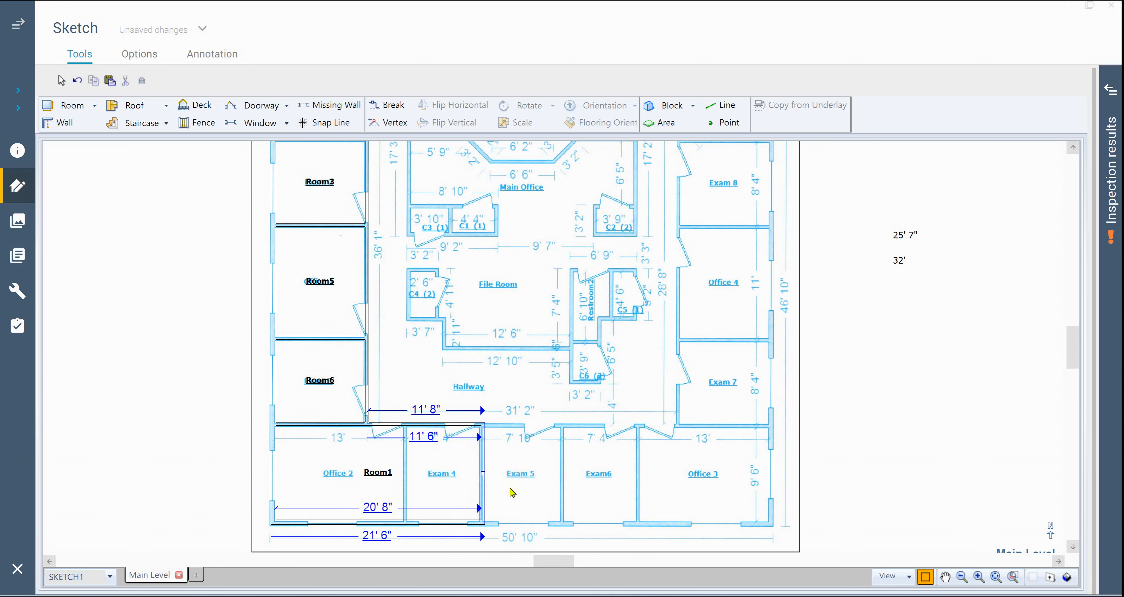
pyautogui.press('Escape')
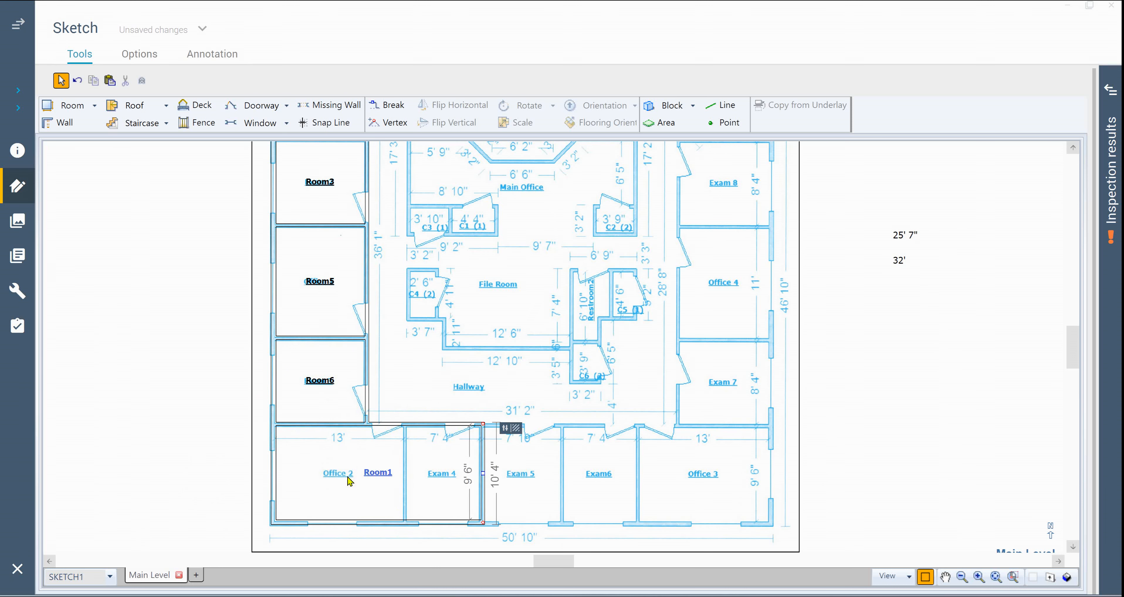
pyautogui.hotkey('ctrl', 'z')
# - Add a new room beside Room1 over Exam 4 and set its inside width to 7' 4"
pyautogui.click(341, 479)
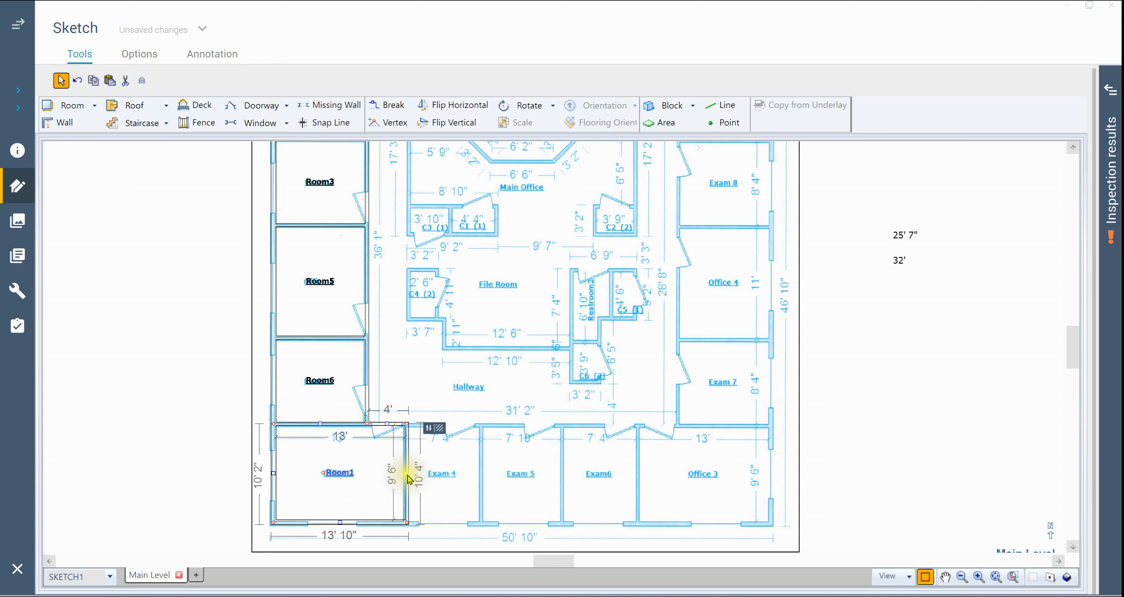
pyautogui.moveTo(407, 474); pyautogui.dragTo(482, 481)
pyautogui.click(443, 508)
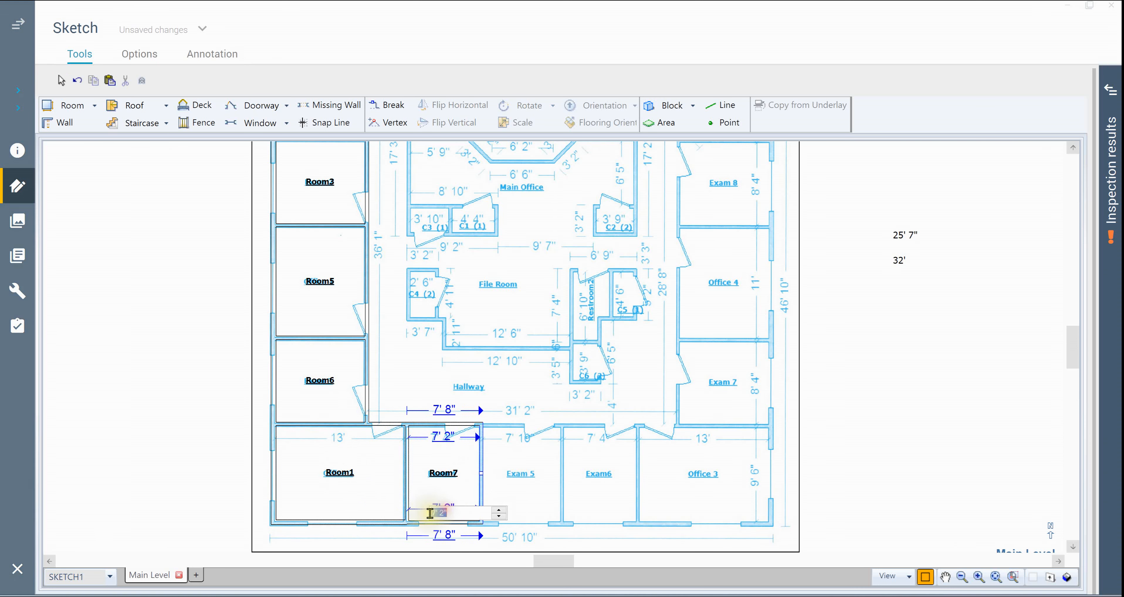
pyautogui.write('7,4')
pyautogui.press('Return')
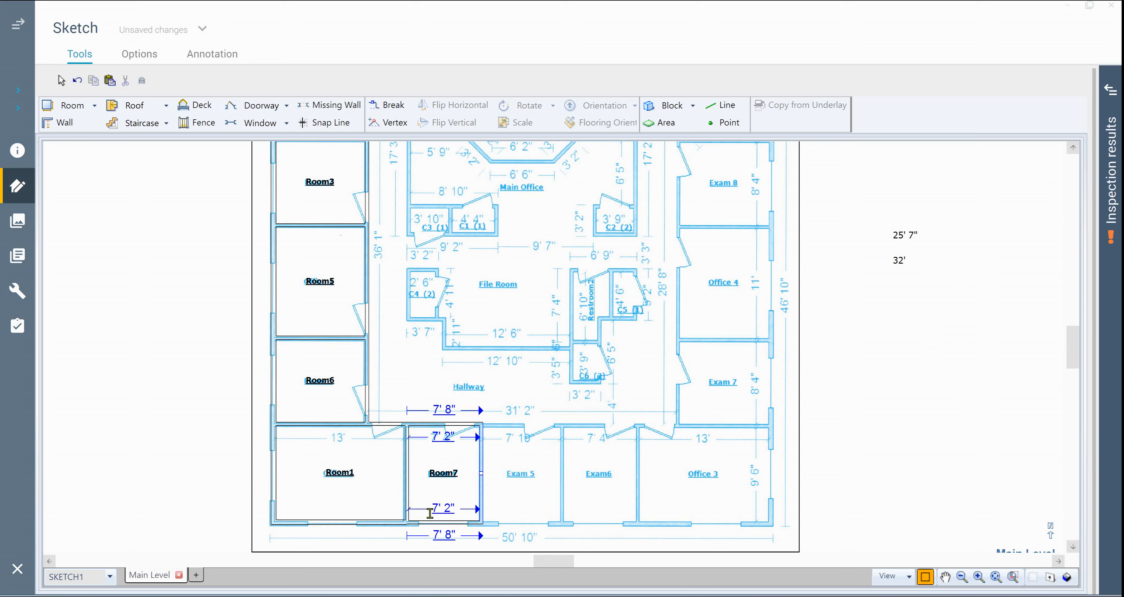
# - Add a new room beside Room7 over Exam 5 and set its inside width to 7' 1"
pyautogui.click(440, 487)
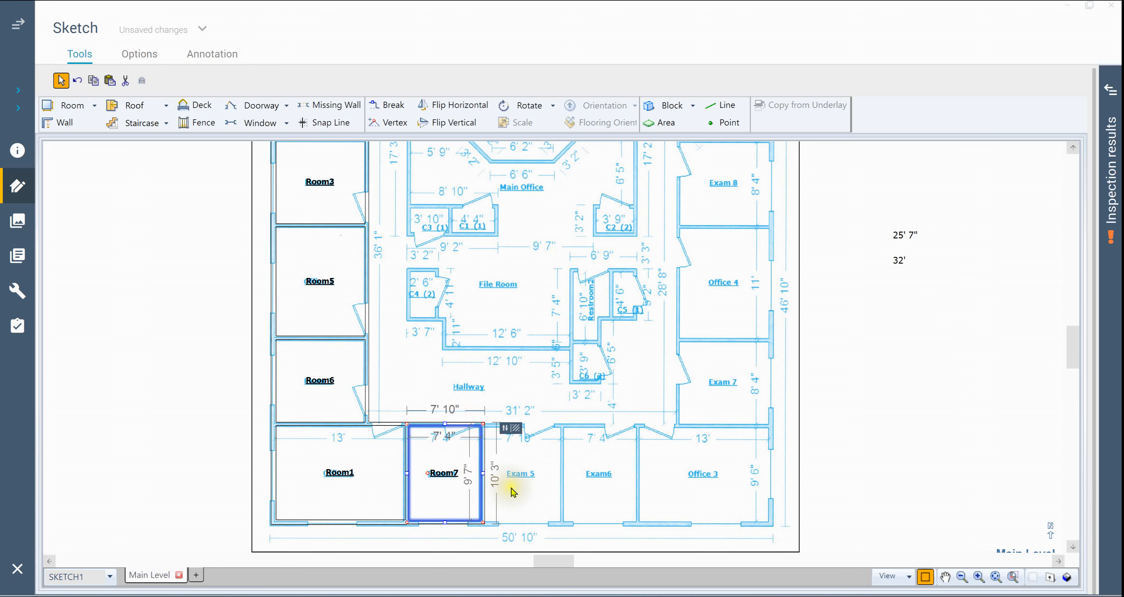
pyautogui.moveTo(482, 475); pyautogui.dragTo(563, 476)
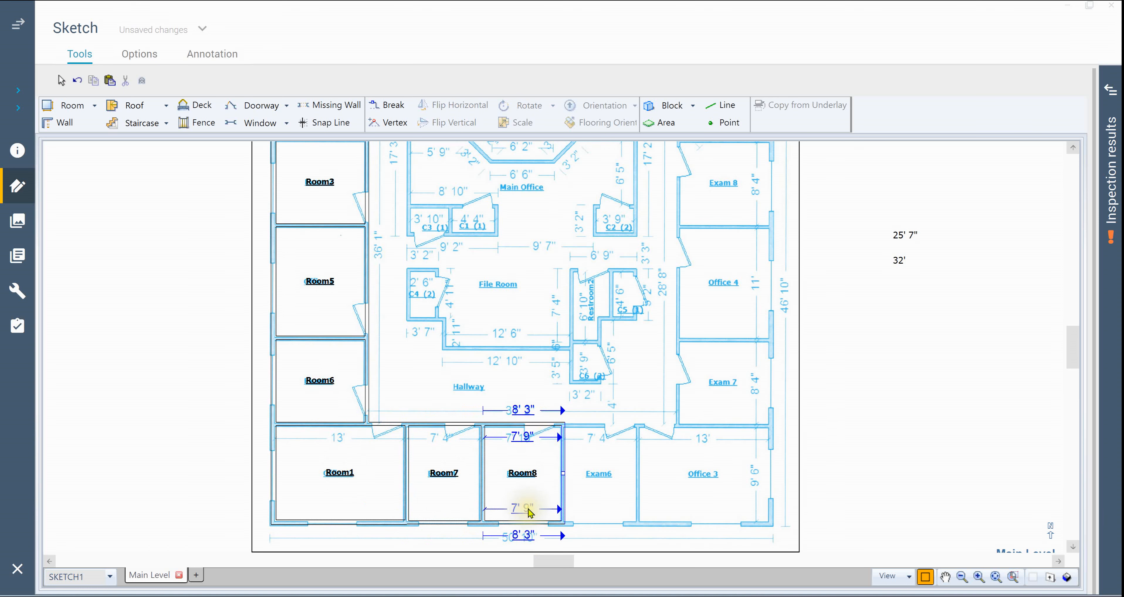
pyautogui.click(529, 508)
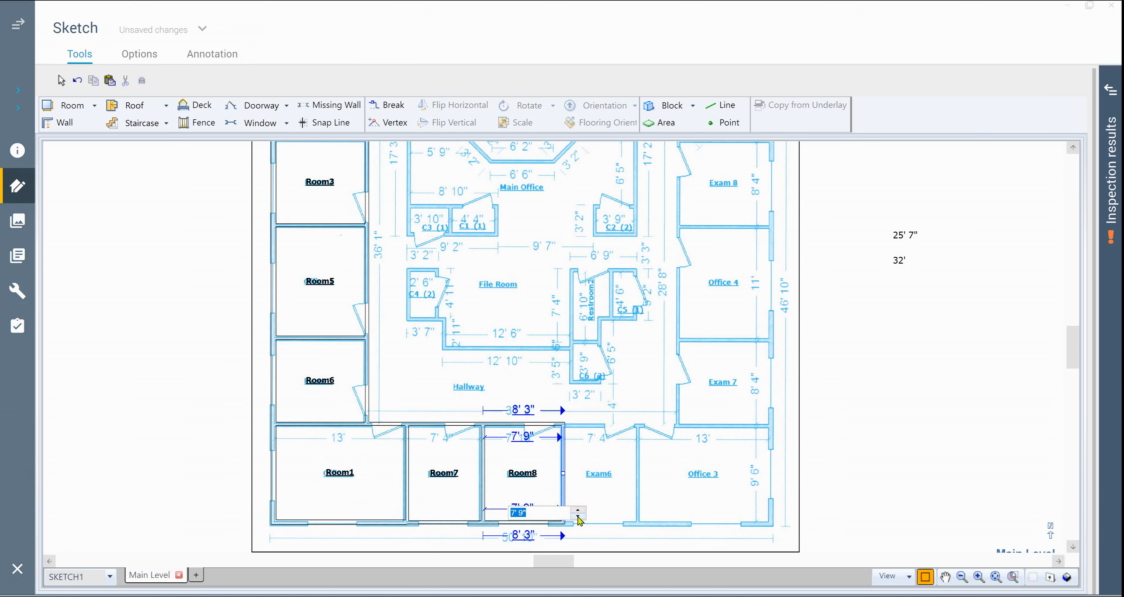
pyautogui.write('7,1')
pyautogui.press('Return')
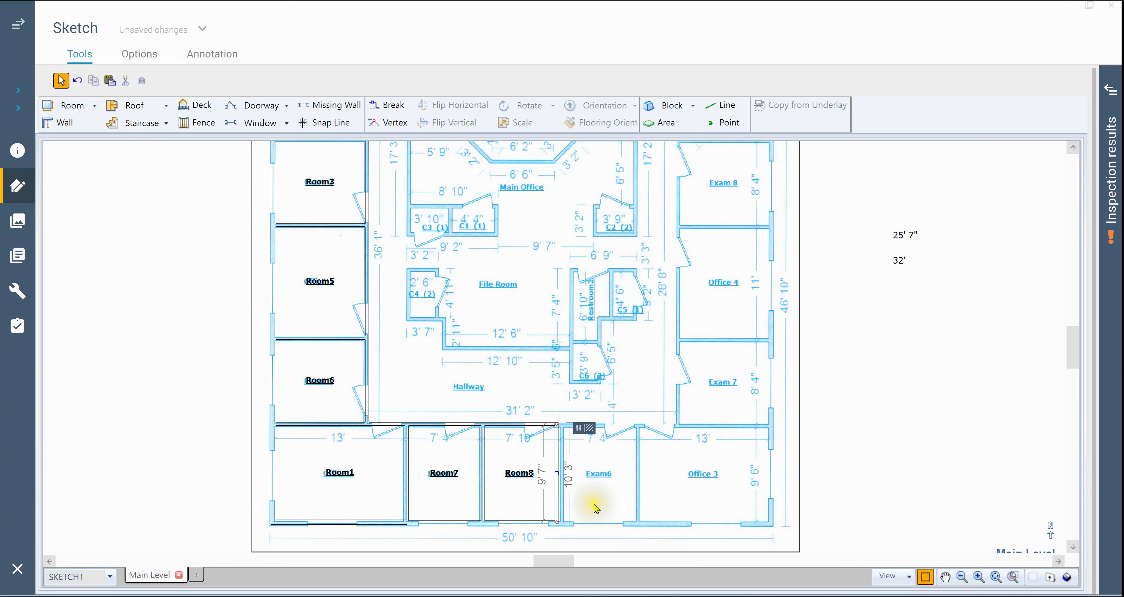
# - Correct Room8's inside width to 7' 10" by moving its wall toward Exam6
pyautogui.scroll(1, 542, 465)
pyautogui.scroll(1, 544, 469)
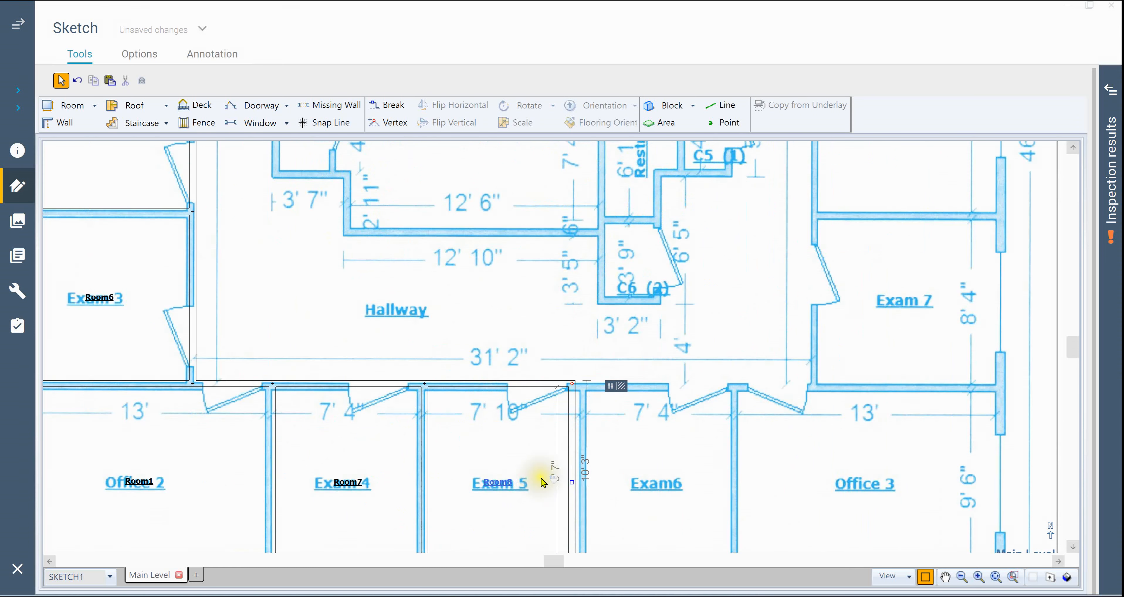
pyautogui.click(571, 478)
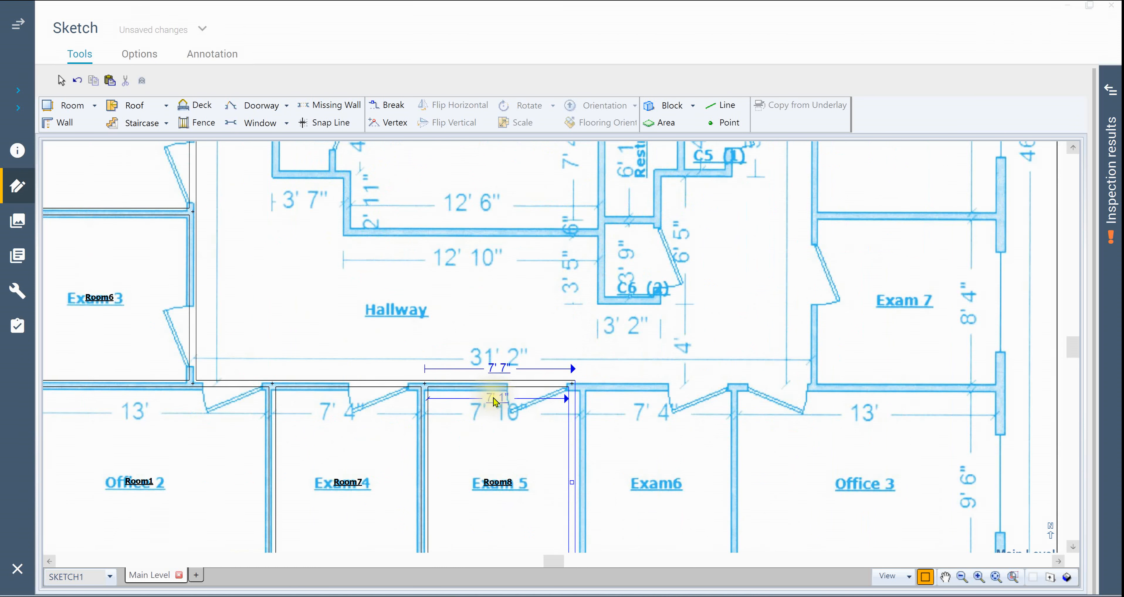
pyautogui.click(496, 397)
pyautogui.write('7,10')
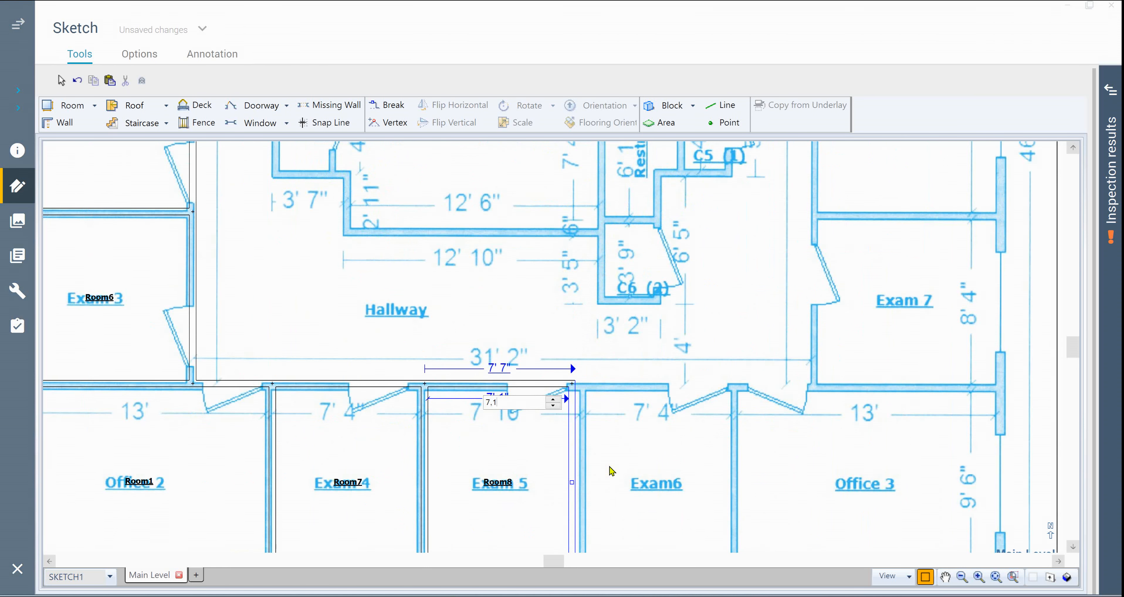
pyautogui.press('Return')
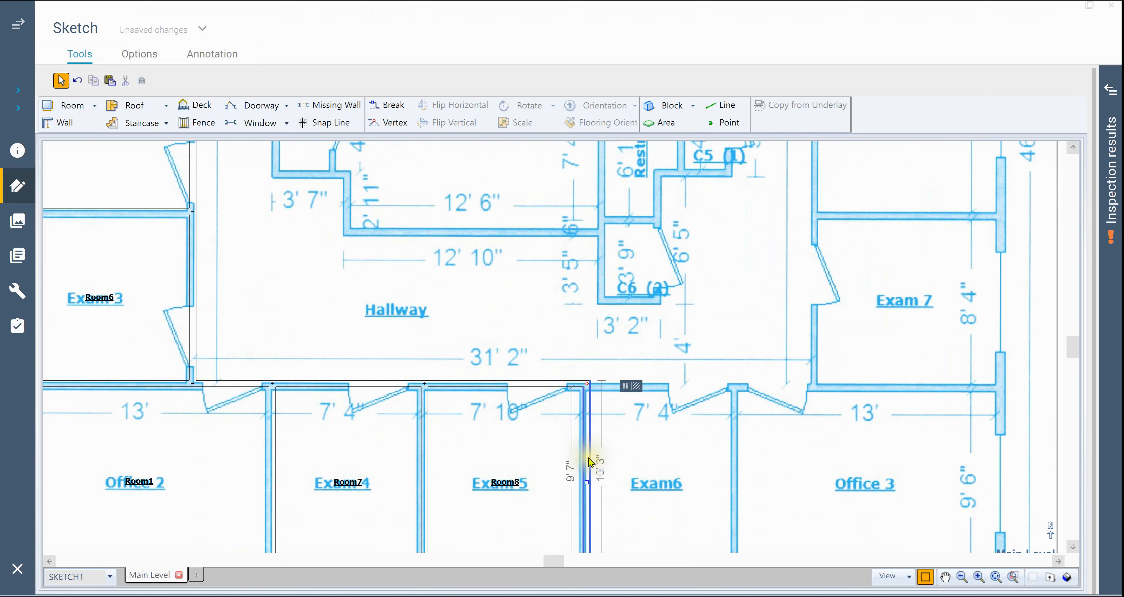
pyautogui.scroll(-2, 587, 463)
pyautogui.click(879, 410)
# - Set the thickness of the lower exterior walls of Room7 and Room8 to 6" and check both rooms' inside dimensions
pyautogui.moveTo(826, 429); pyautogui.dragTo(707, 447)
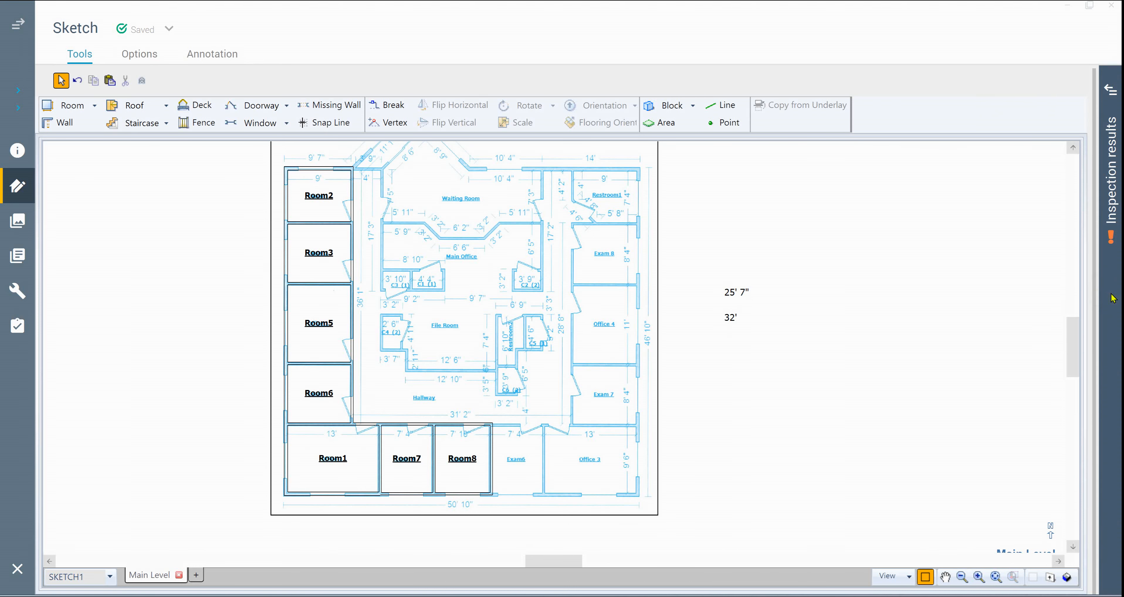
pyautogui.click(808, 396)
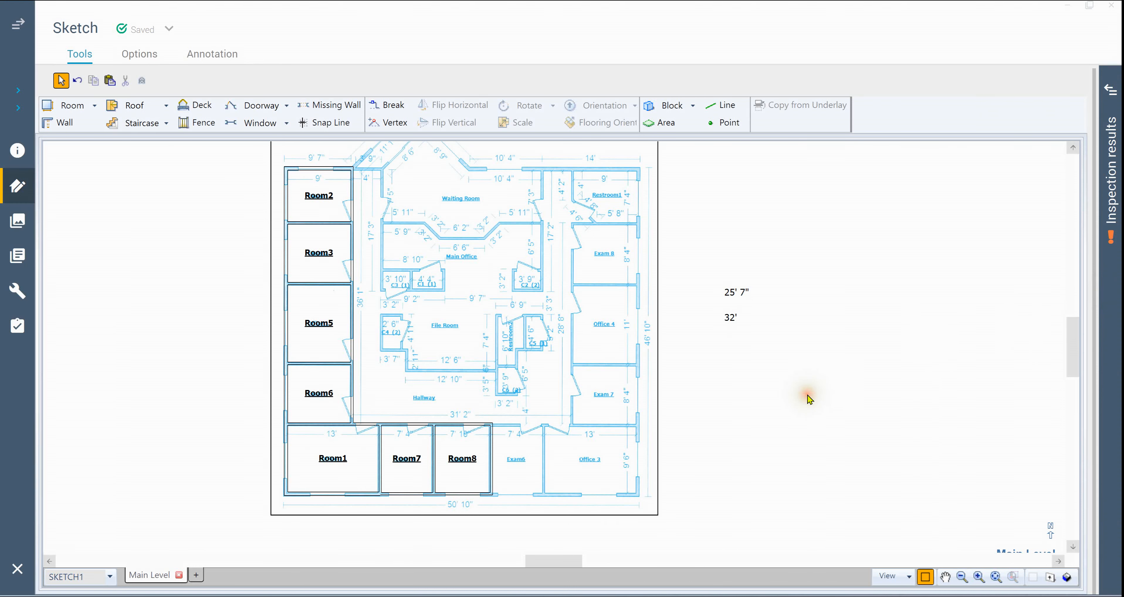
pyautogui.scroll(6, 412, 518)
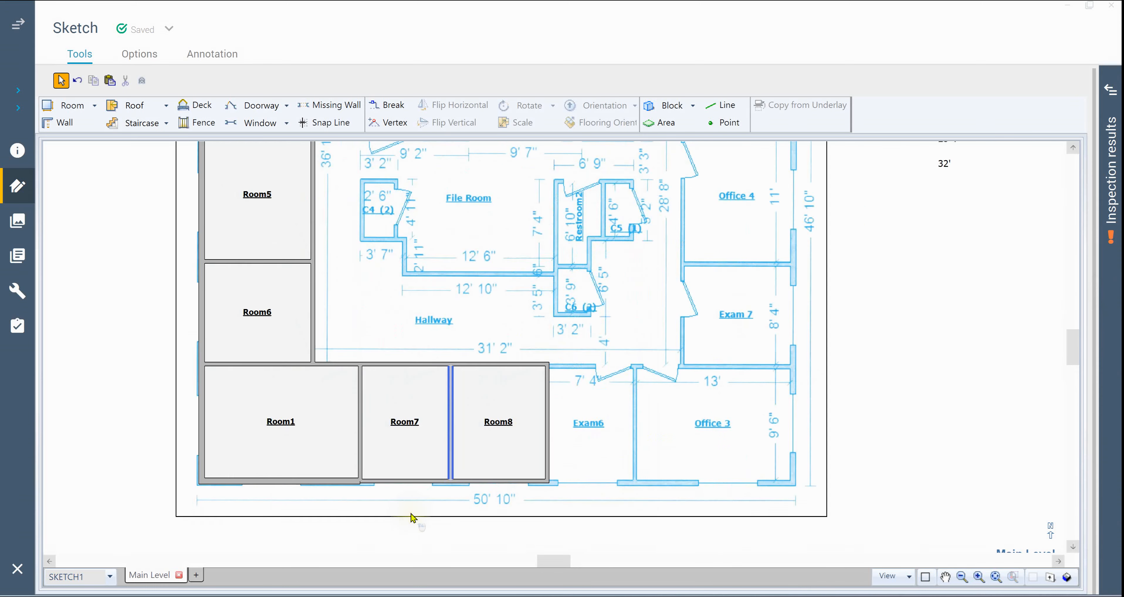
pyautogui.scroll(1, 412, 519)
pyautogui.click(174, 322)
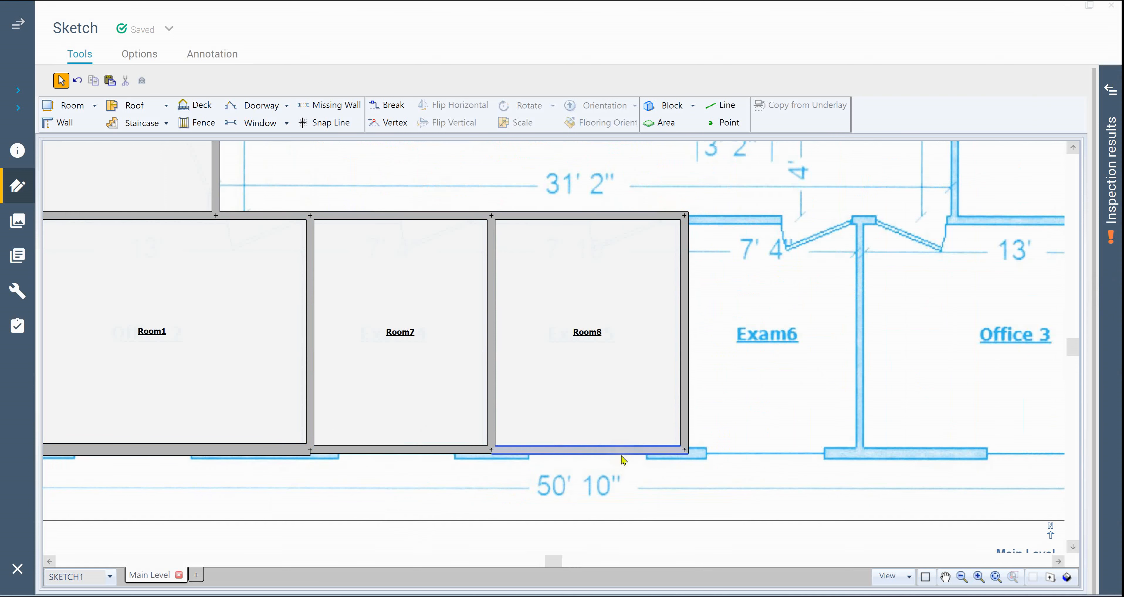
pyautogui.click(415, 454)
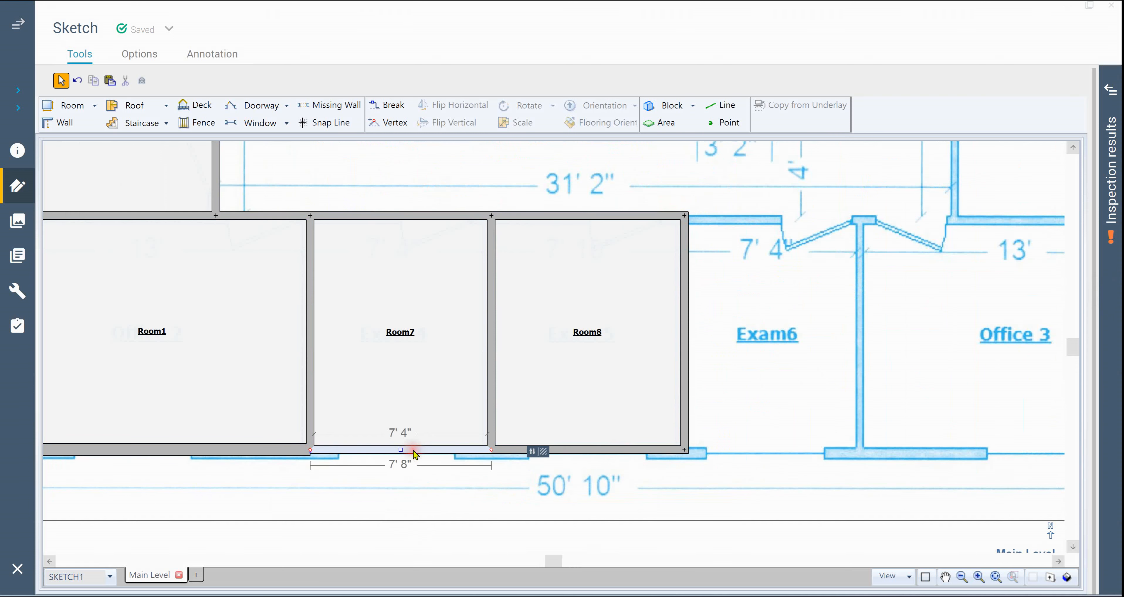
pyautogui.keyDown('shift'); pyautogui.click(584, 455); pyautogui.keyUp('shift')
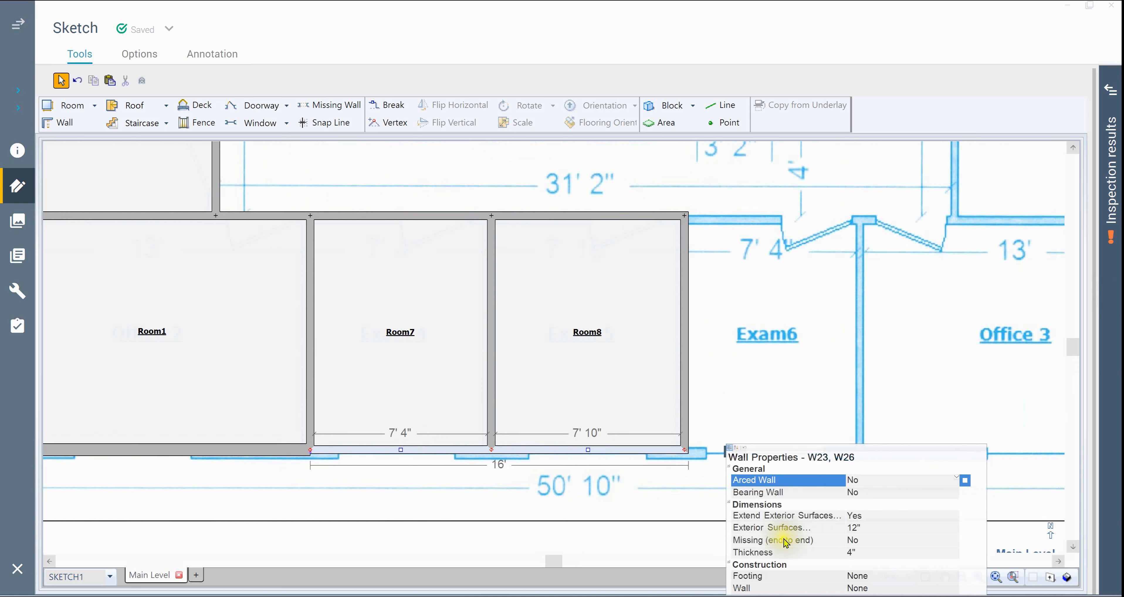
pyautogui.click(859, 552)
pyautogui.doubleClick(859, 551)
pyautogui.write('6')
pyautogui.press('Return')
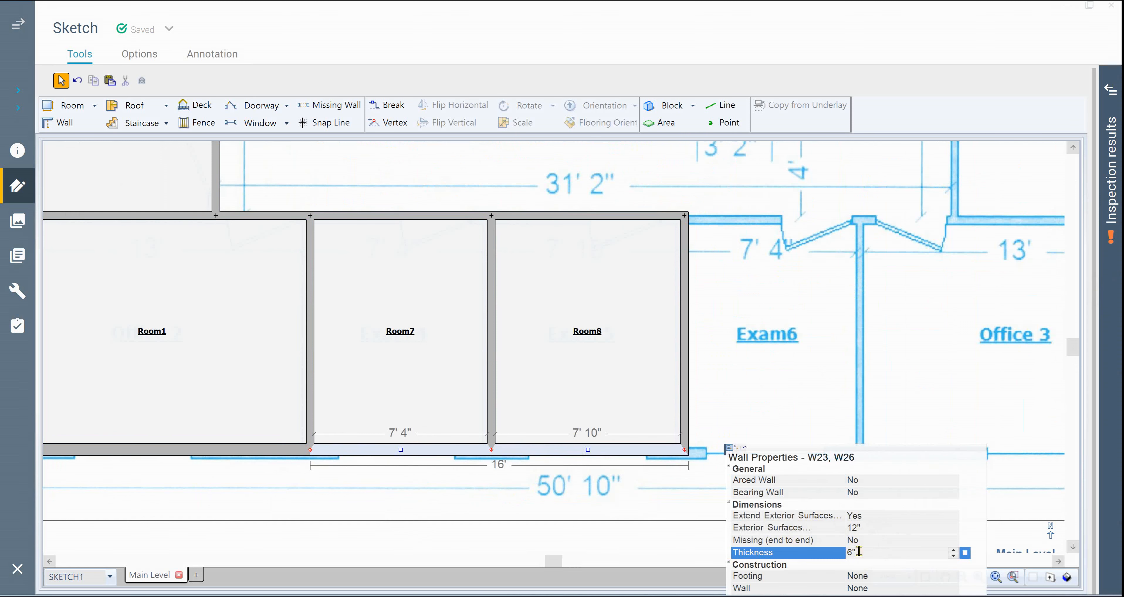
pyautogui.click(413, 362)
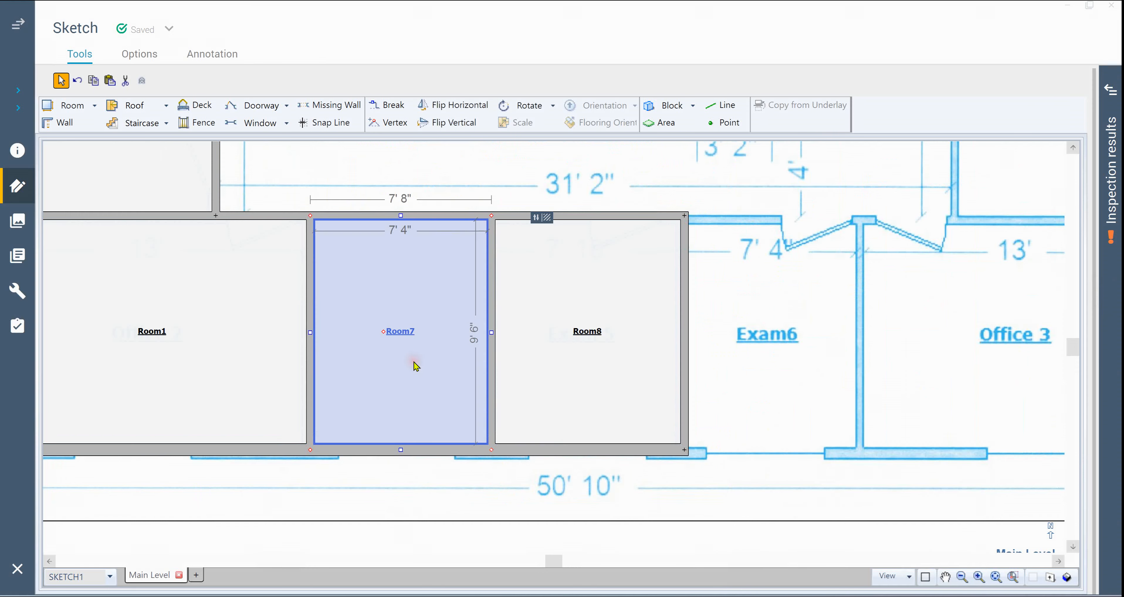
pyautogui.click(179, 370)
pyautogui.click(657, 354)
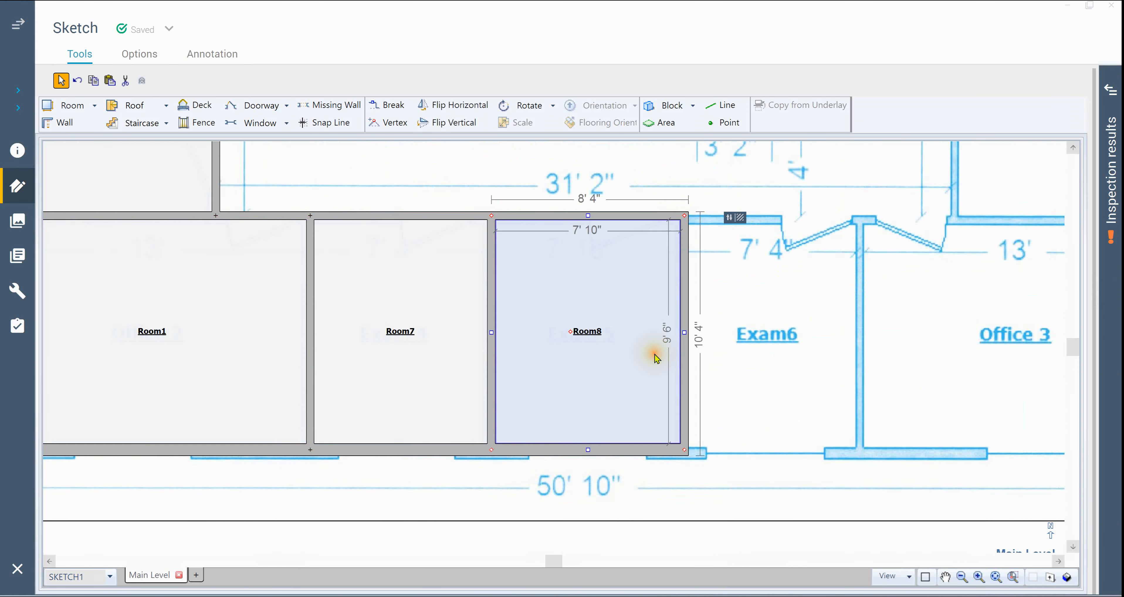
pyautogui.click(1040, 401)
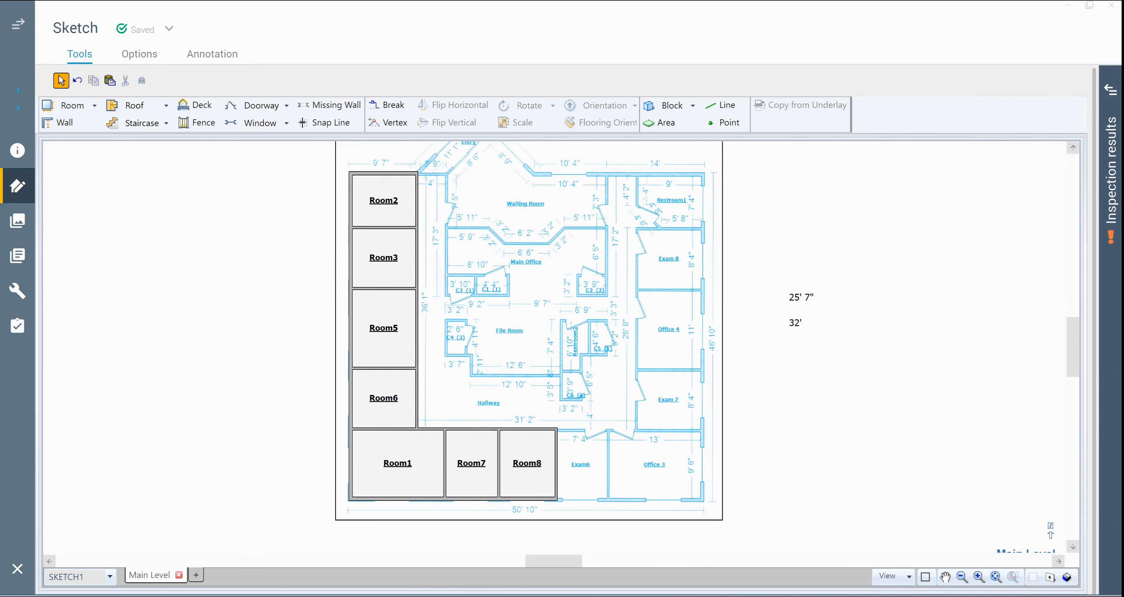
# - Place a window in the left exterior wall of each of Room2, Room3, Room5, Room6 and Room1, matching the underlay's openings
pyautogui.click(770, 361)
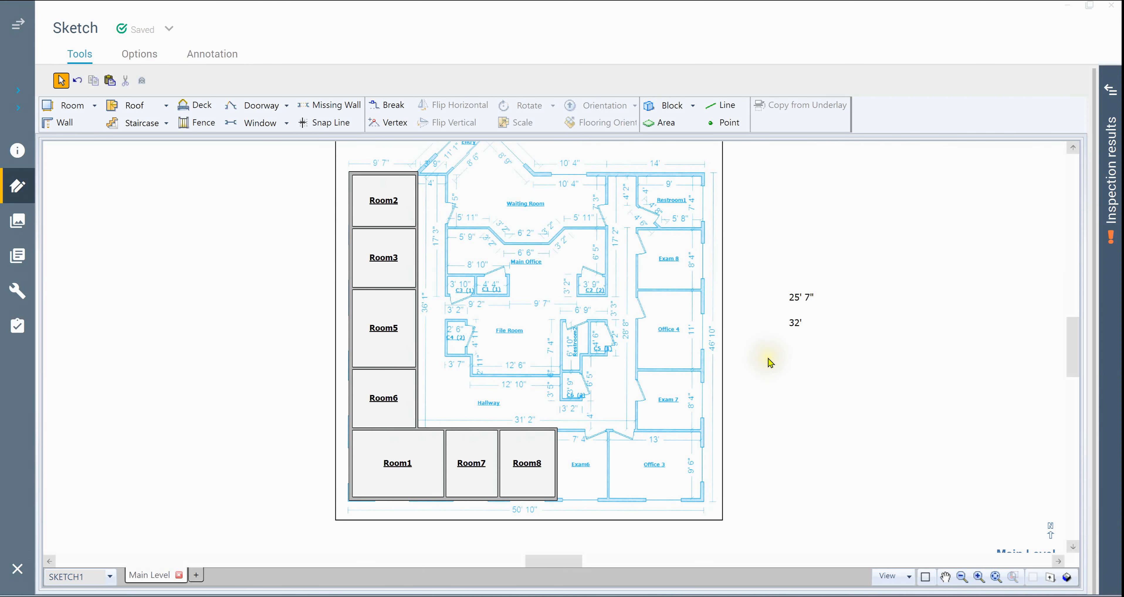
pyautogui.press('w')
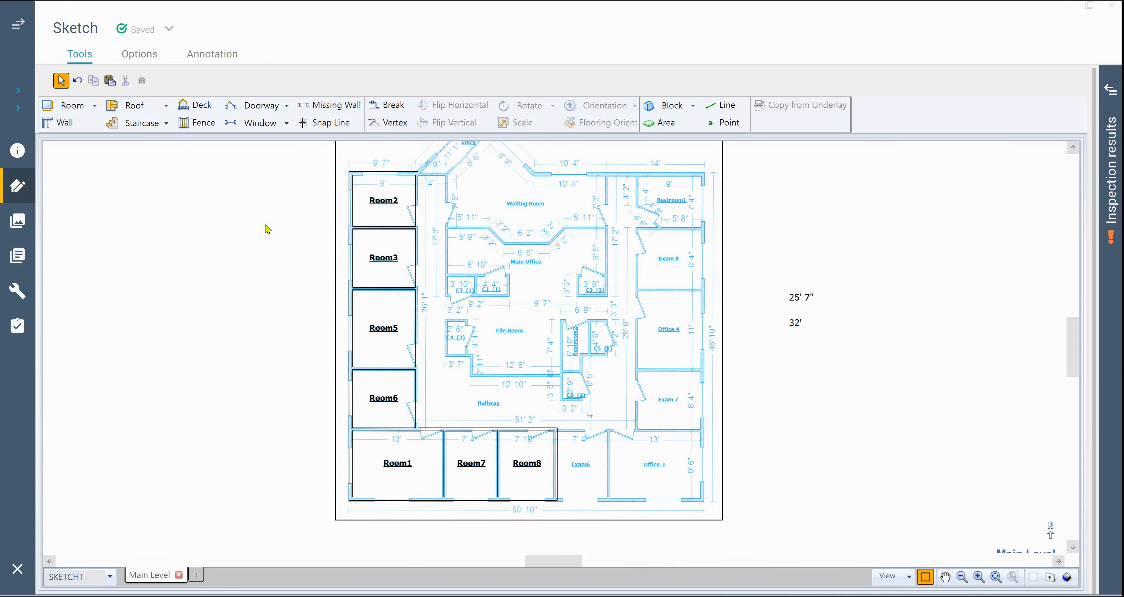
pyautogui.press('w')
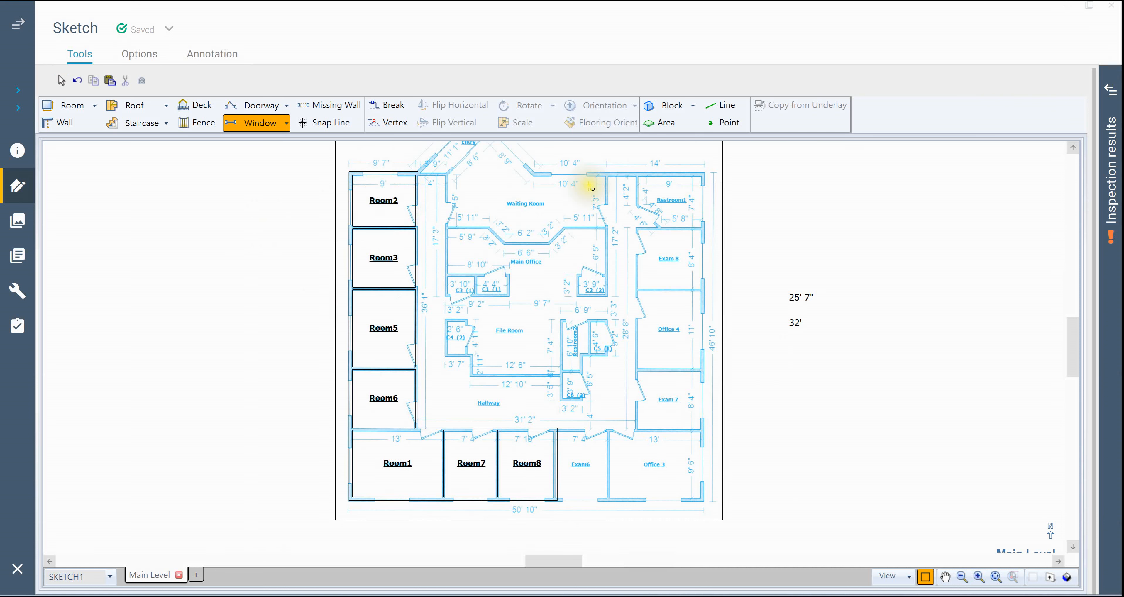
pyautogui.click(352, 204)
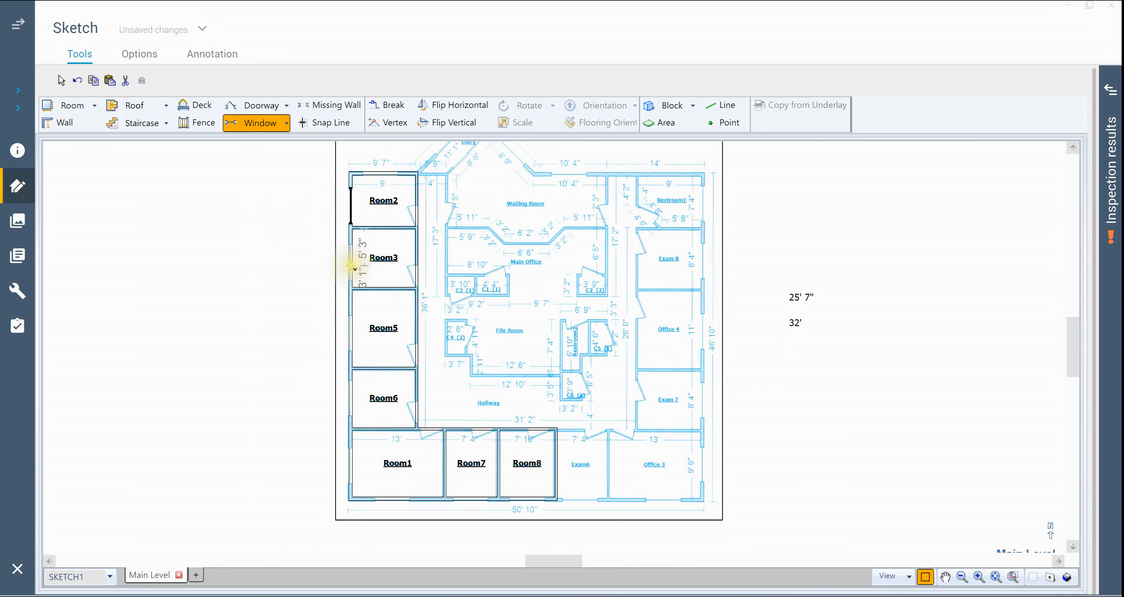
pyautogui.click(351, 264)
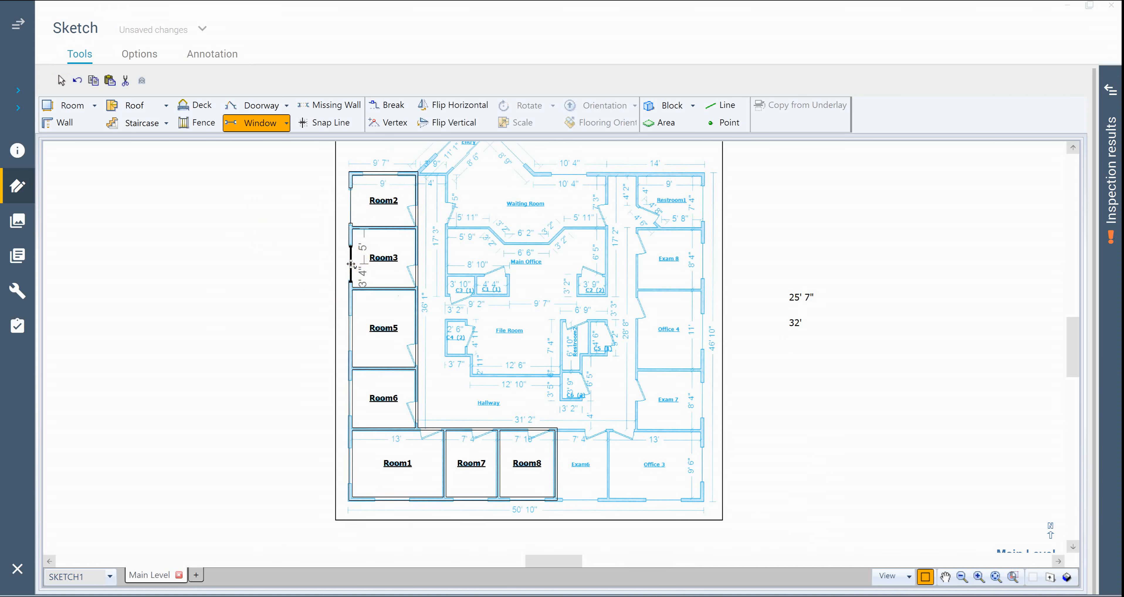
pyautogui.click(353, 336)
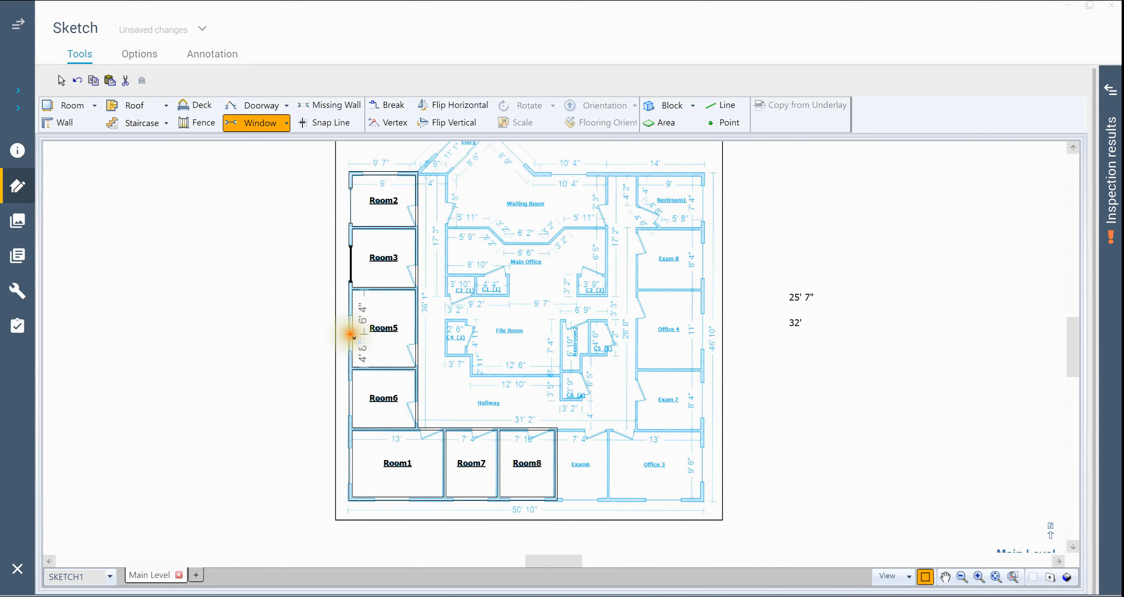
pyautogui.click(351, 397)
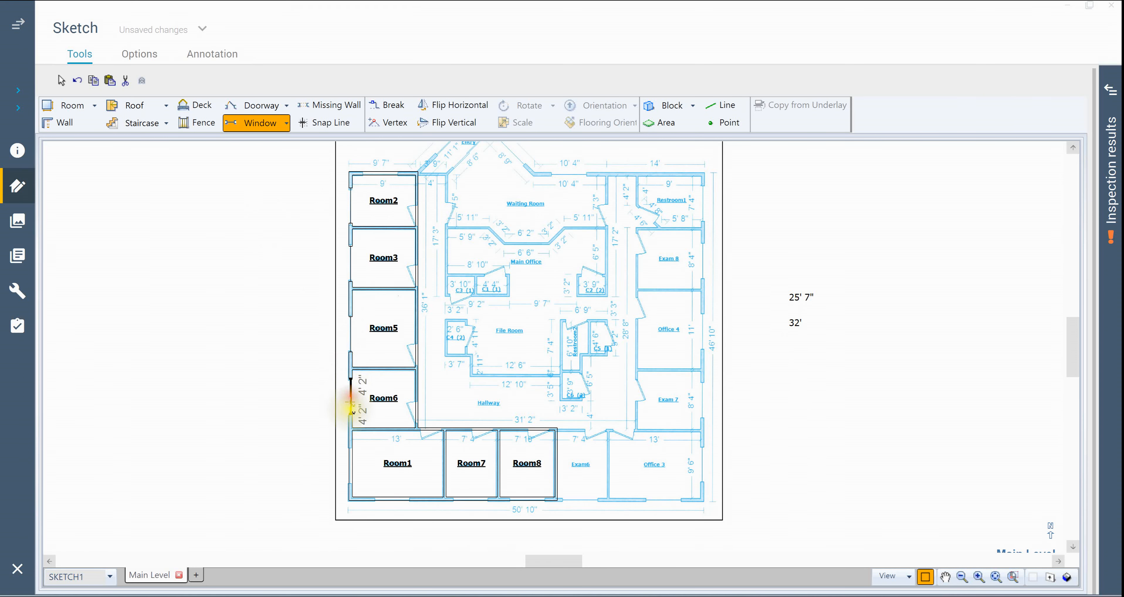
pyautogui.click(351, 468)
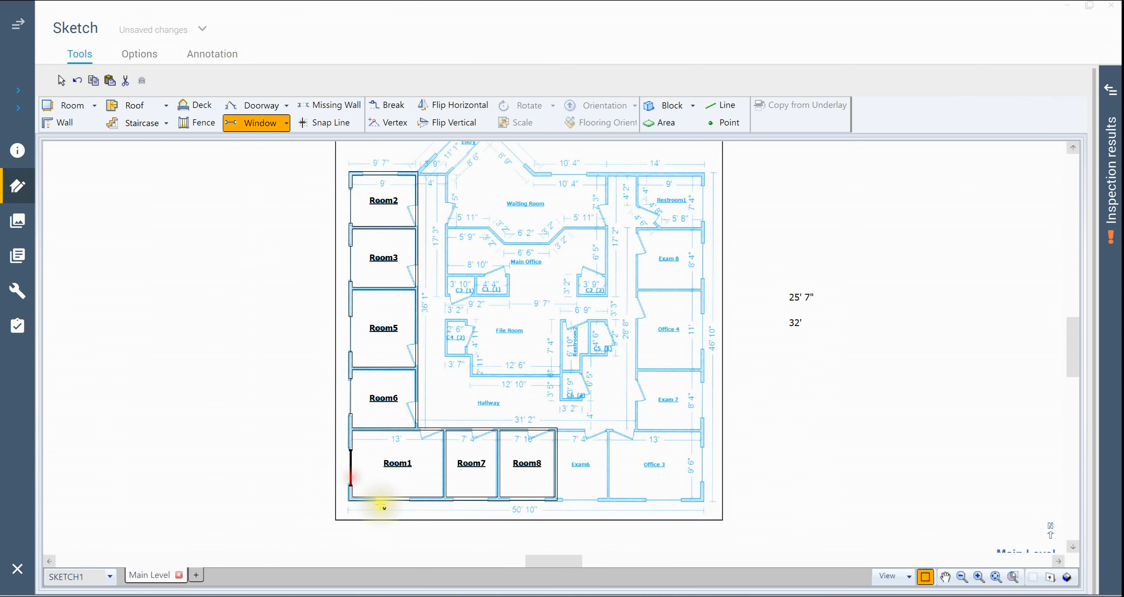
# - Place windows in the lower exterior walls of Room1, Room7 and Room8 and finish placing windows
pyautogui.click(475, 499)
pyautogui.click(533, 501)
pyautogui.rightClick(821, 501)
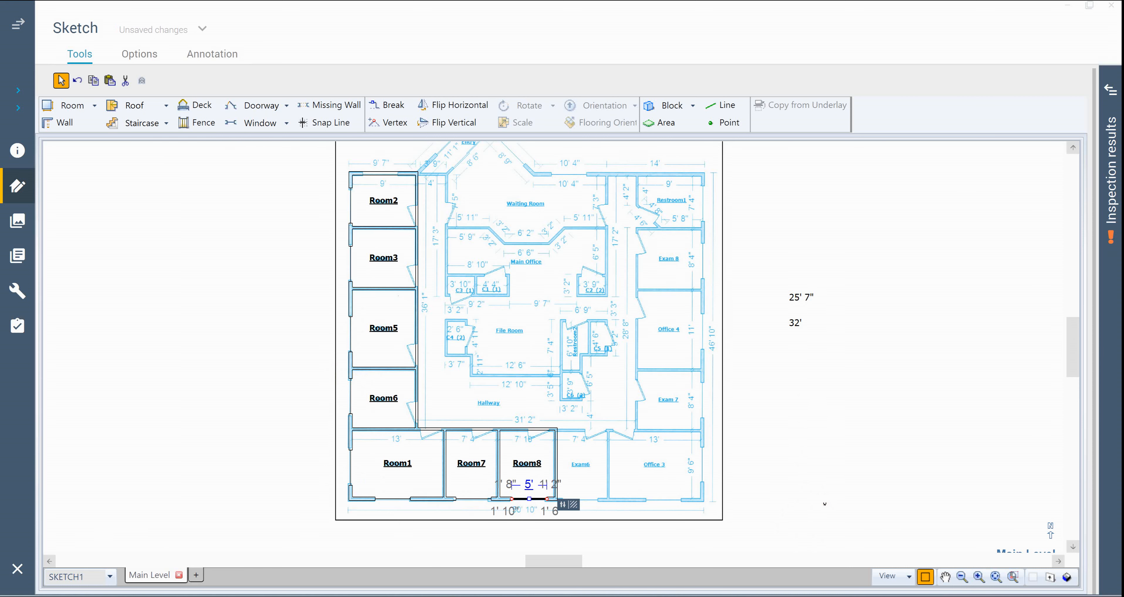
# - Copy Room1, Room2, Room3, Room5, Room6 and Room7 together and paste the copy in the empty area beside the underlay
pyautogui.moveTo(821, 500); pyautogui.dragTo(729, 495)
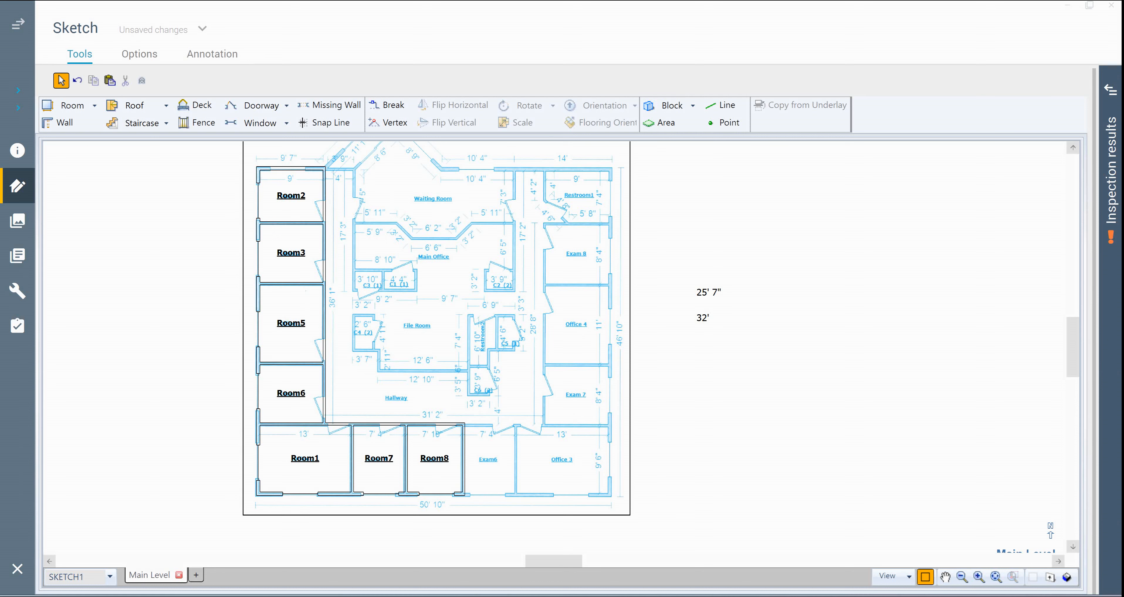
pyautogui.moveTo(227, 155); pyautogui.dragTo(393, 519)
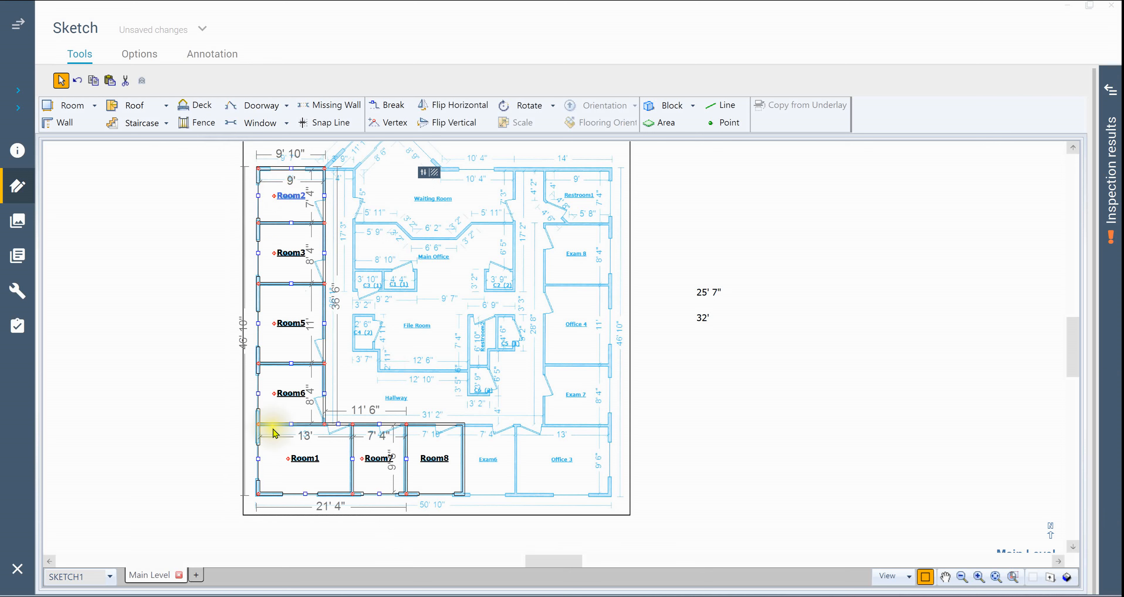
pyautogui.click(994, 480)
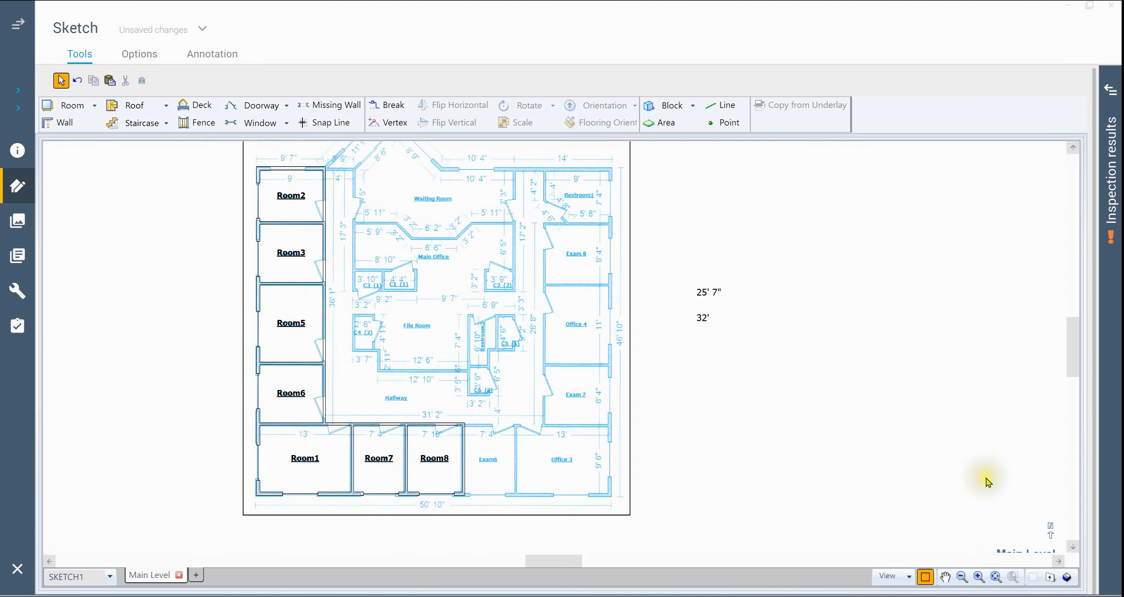
pyautogui.hotkey('ctrl', 'v')
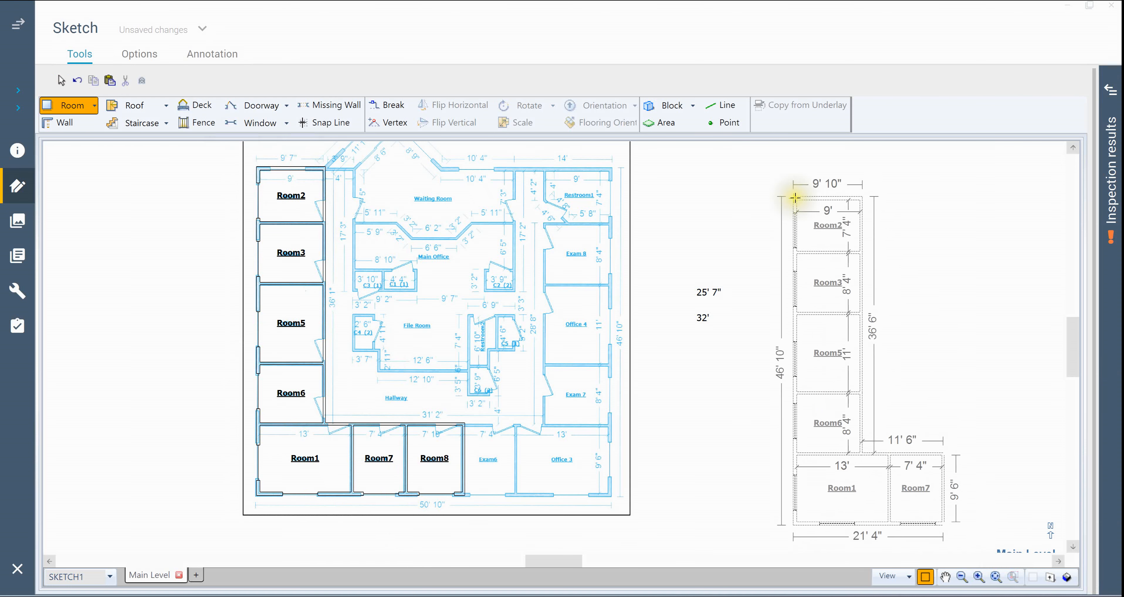
pyautogui.click(788, 196)
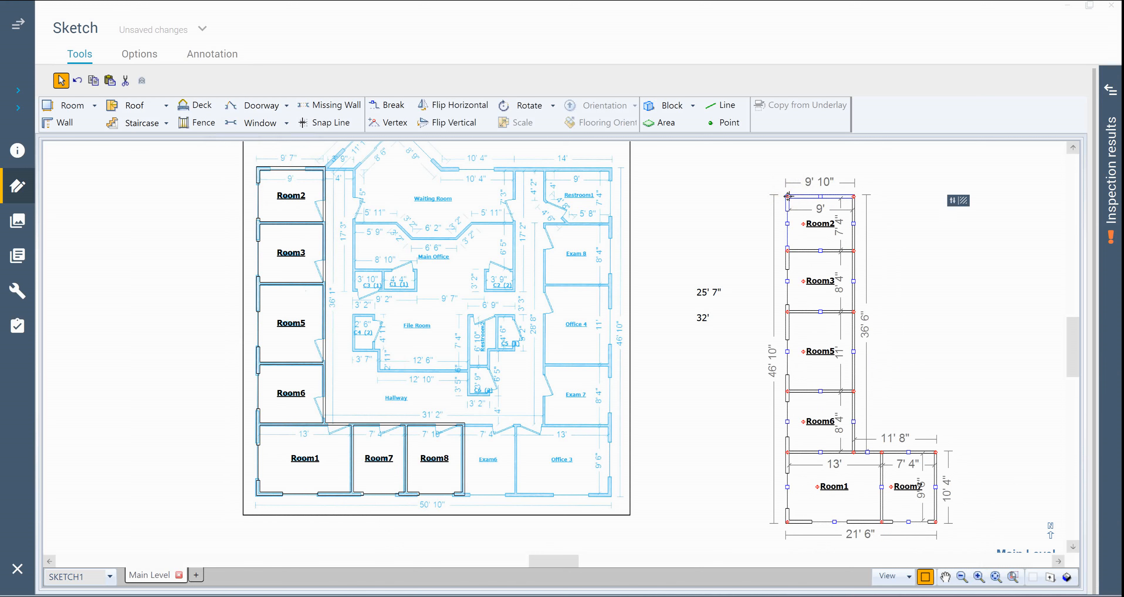
# - Flip the whole pasted group of six rooms horizontally
pyautogui.hotkey('ctrl', 'h')
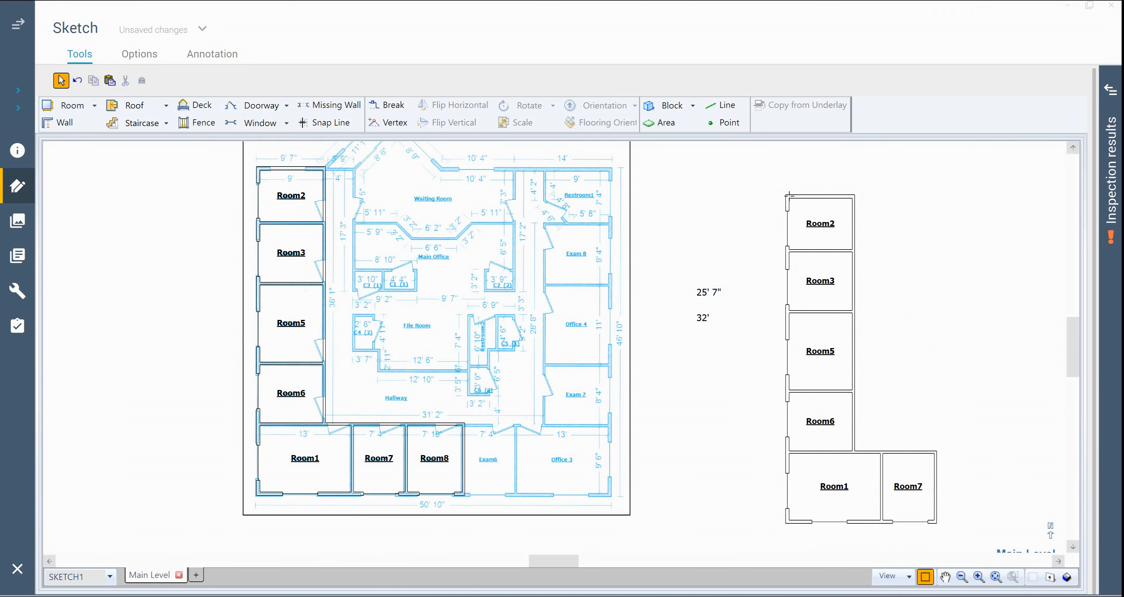
pyautogui.moveTo(772, 170); pyautogui.dragTo(964, 555)
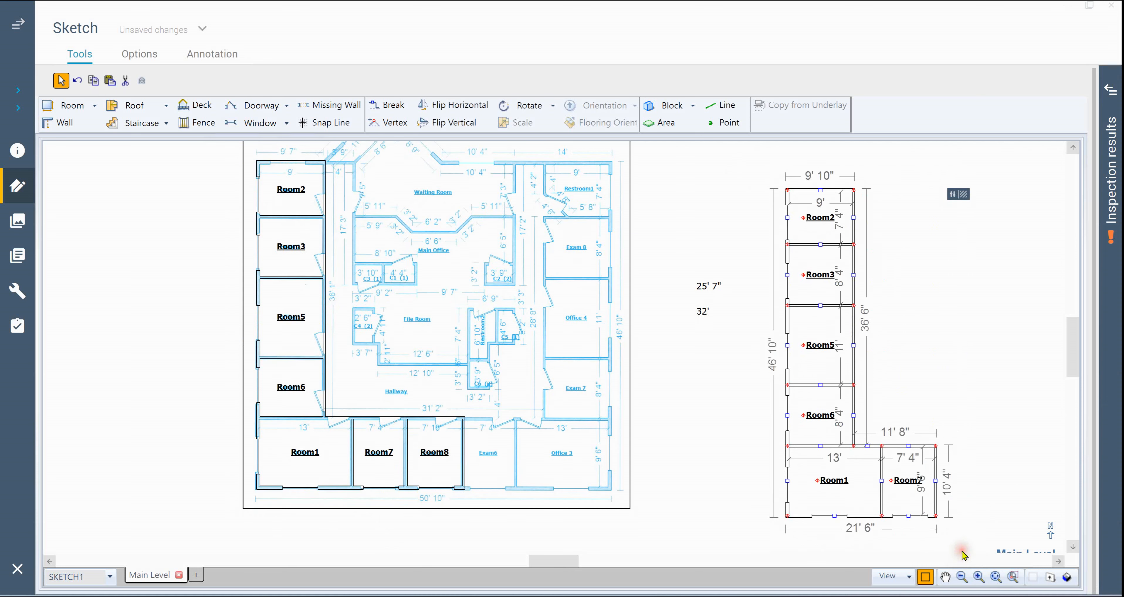
pyautogui.click(466, 110)
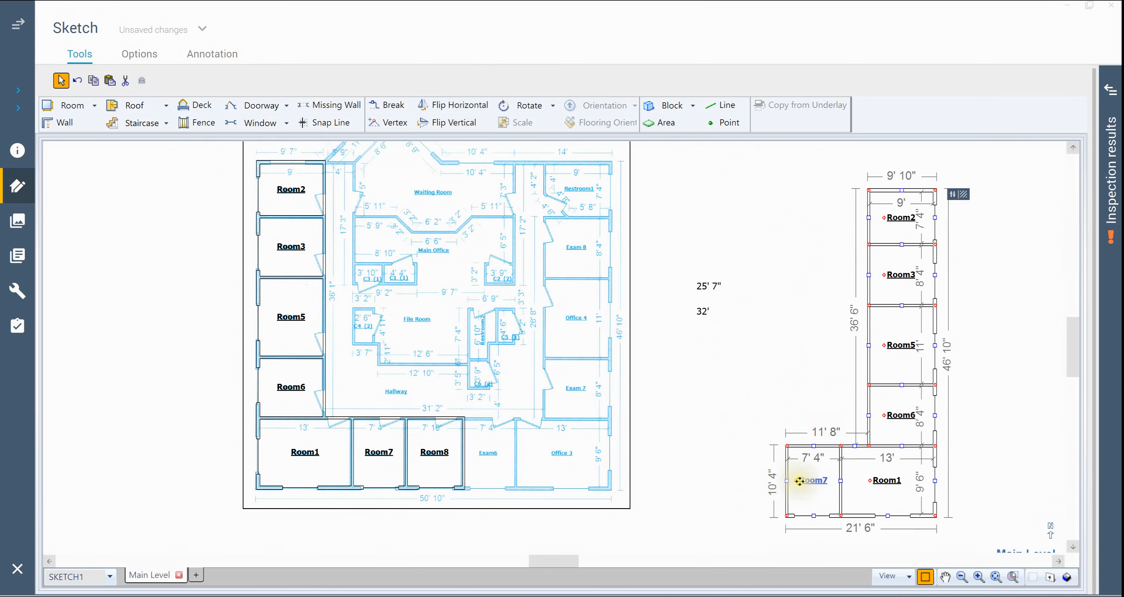
# - Move the flipped rooms over Exam6, Office 3, Exam 7, Office 4, Exam 8 and Restroom1, joining them to Room8
pyautogui.moveTo(799, 481)
pyautogui.mouseDown()
pyautogui.moveTo(650, 454)
pyautogui.moveTo(477, 452)
pyautogui.mouseUp()
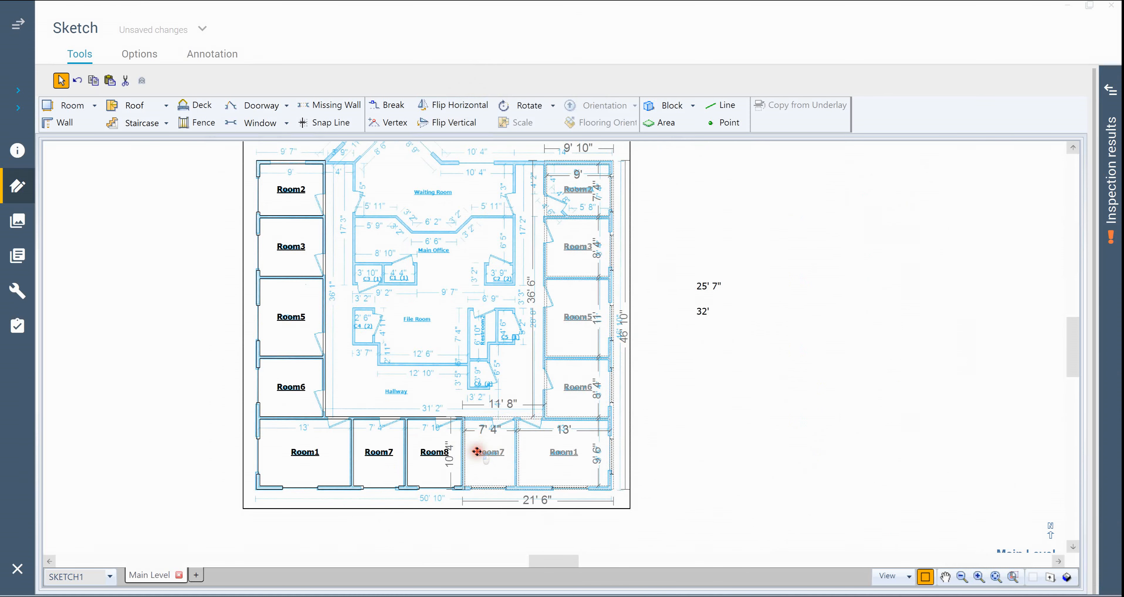
pyautogui.moveTo(477, 451); pyautogui.dragTo(477, 452)
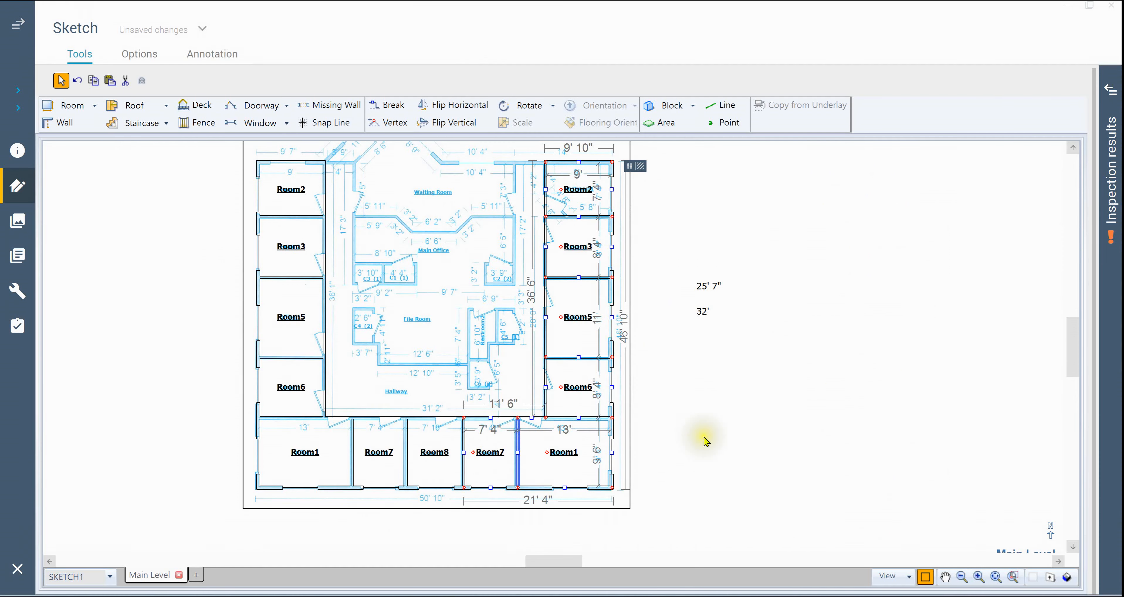
pyautogui.click(698, 445)
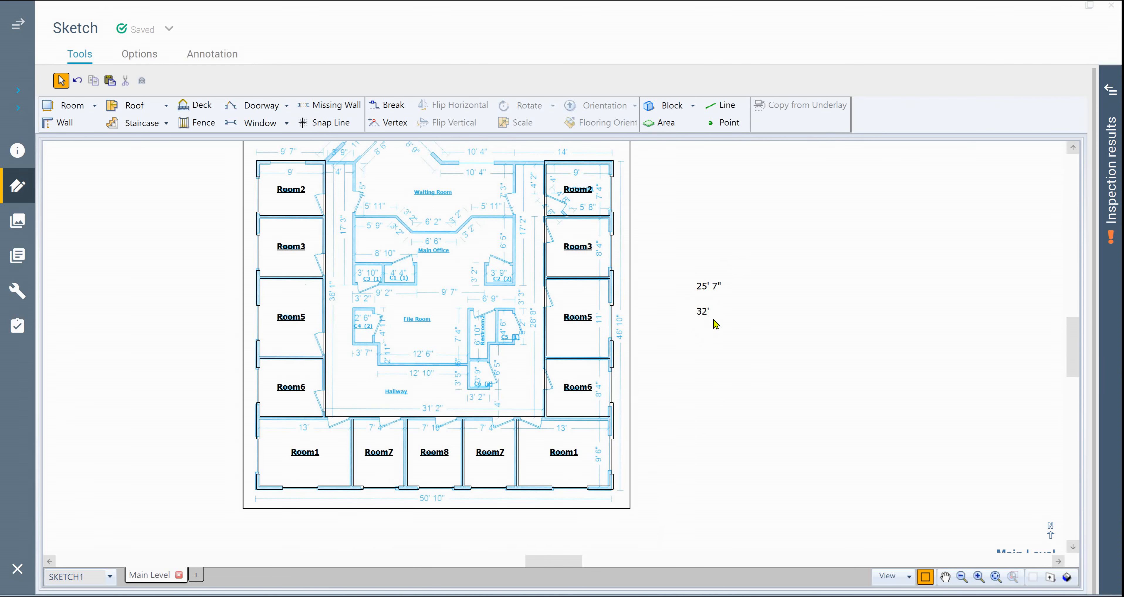
# - Check the overall dimensions of the left column, the lower row and the right column of rooms against the underlay
pyautogui.click(707, 430)
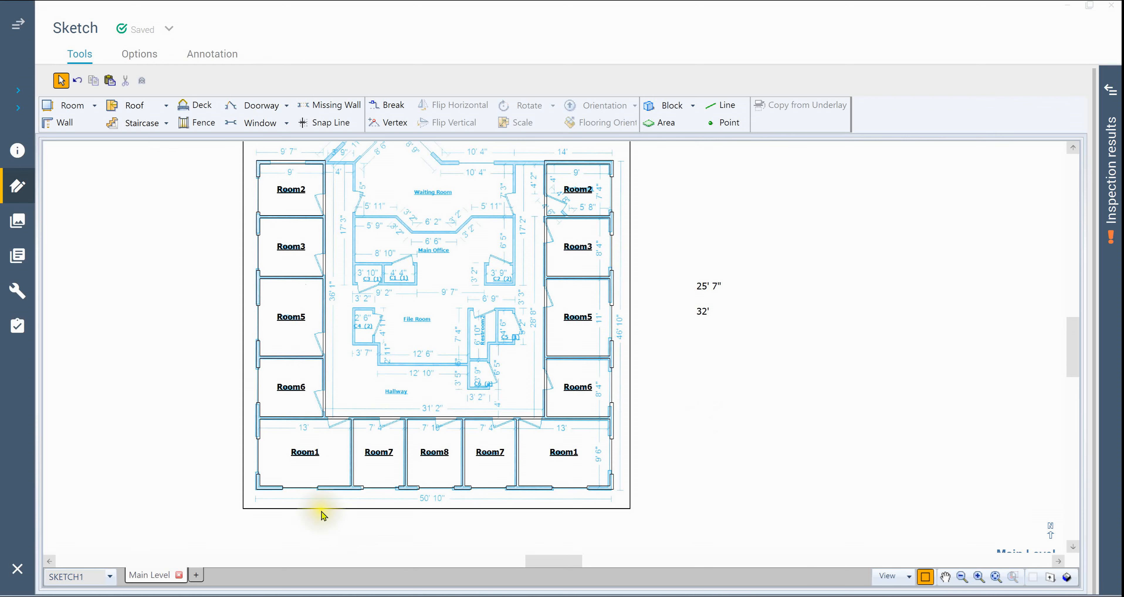
pyautogui.moveTo(226, 158); pyautogui.dragTo(305, 524)
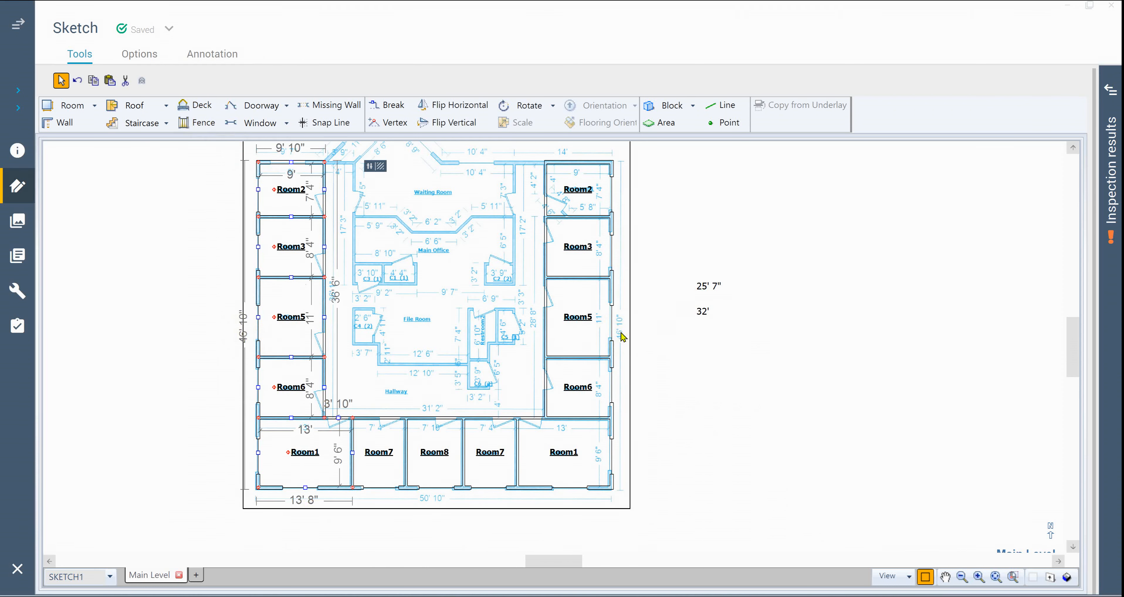
pyautogui.click(782, 429)
pyautogui.moveTo(773, 434); pyautogui.dragTo(765, 379)
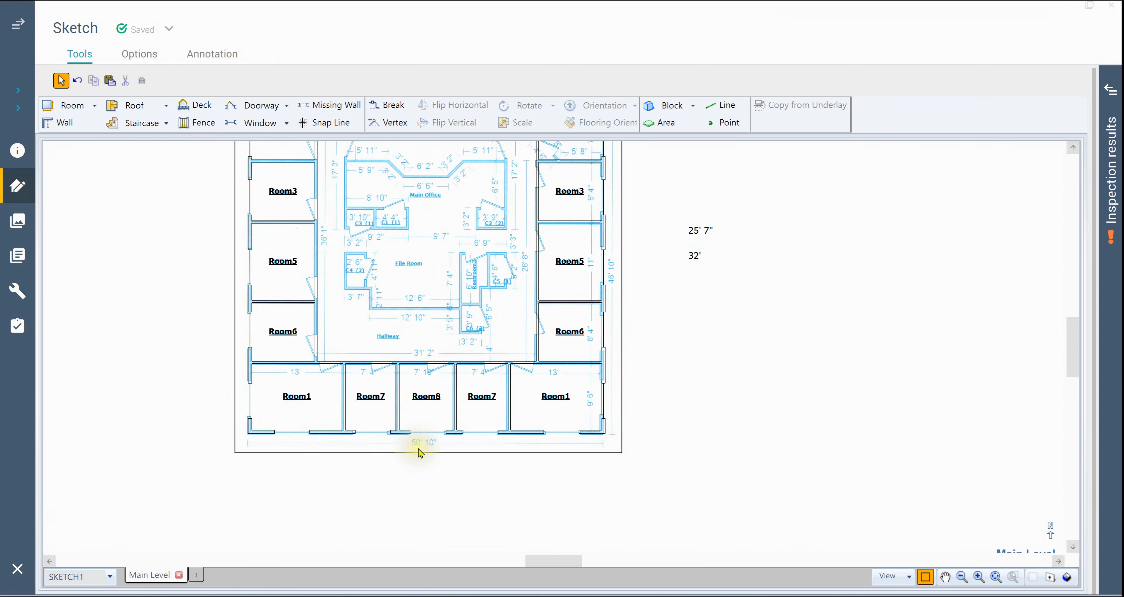
pyautogui.moveTo(221, 525); pyautogui.dragTo(678, 414)
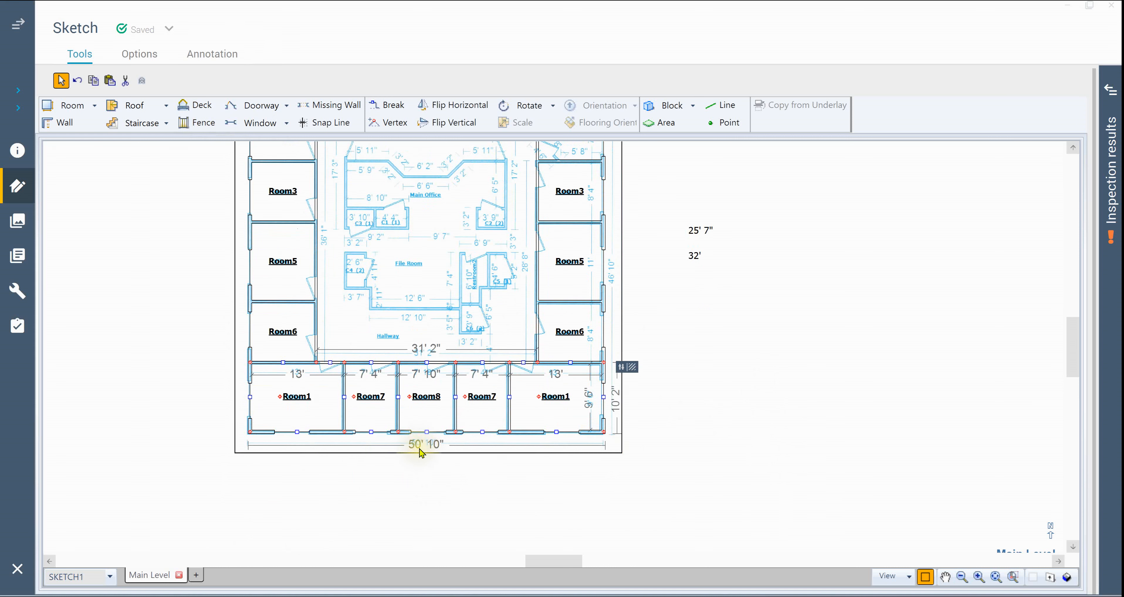
pyautogui.click(806, 422)
pyautogui.moveTo(732, 391); pyautogui.dragTo(712, 459)
pyautogui.moveTo(638, 537); pyautogui.dragTo(553, 179)
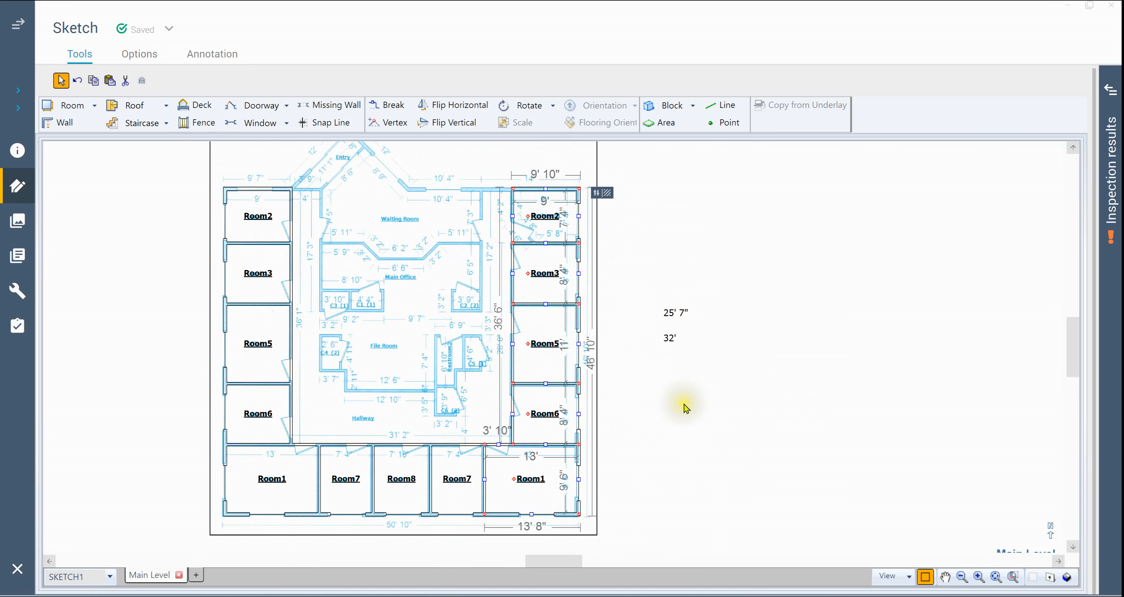
pyautogui.click(714, 415)
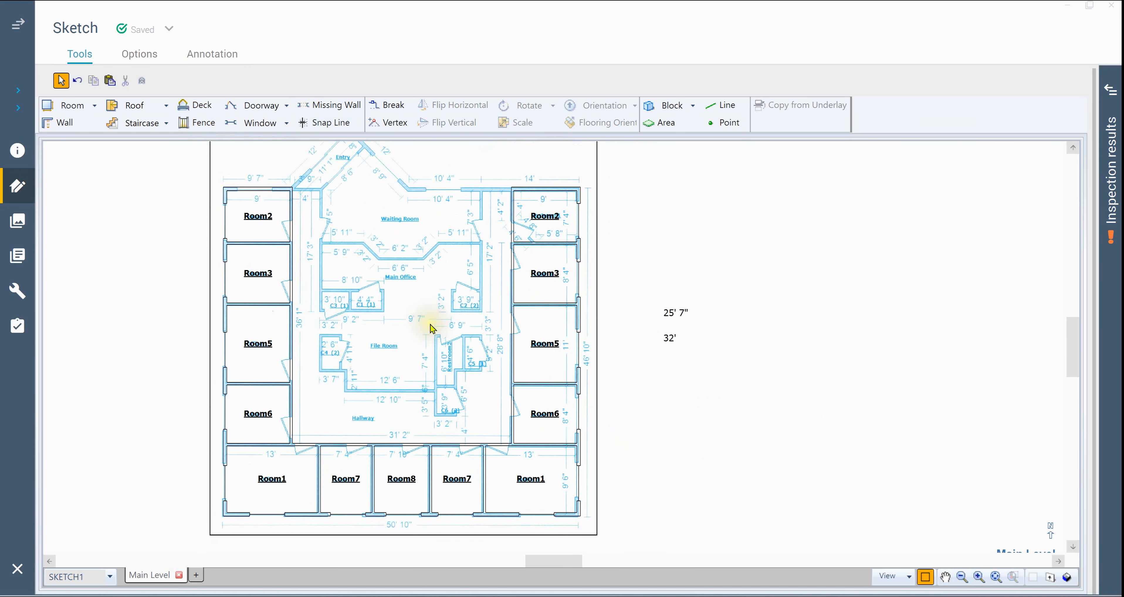
pyautogui.click(564, 395)
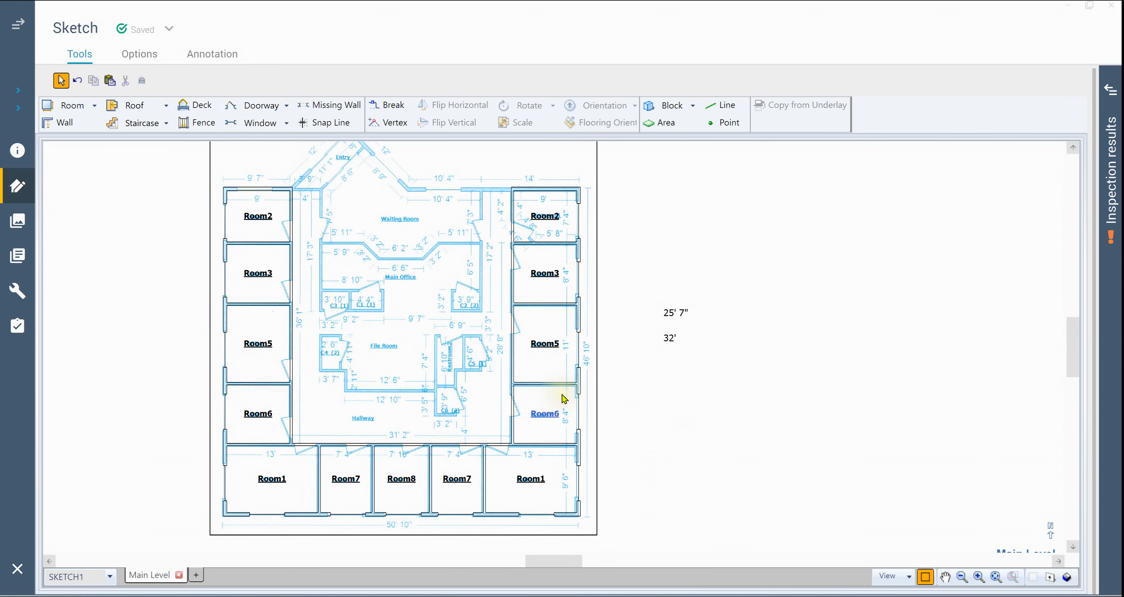
pyautogui.click(689, 467)
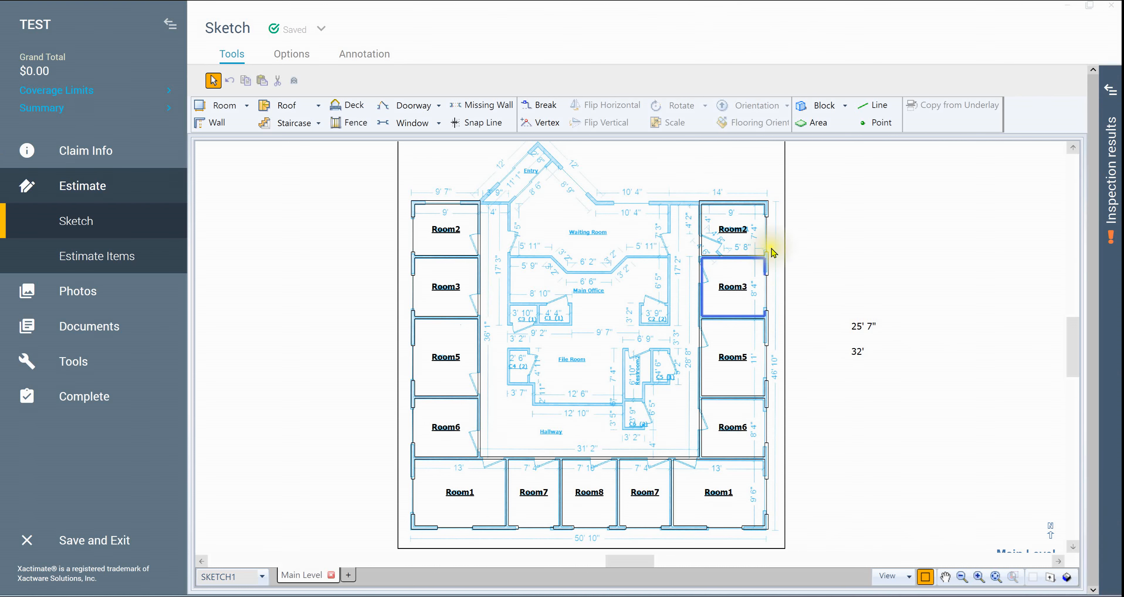
pyautogui.click(834, 254)
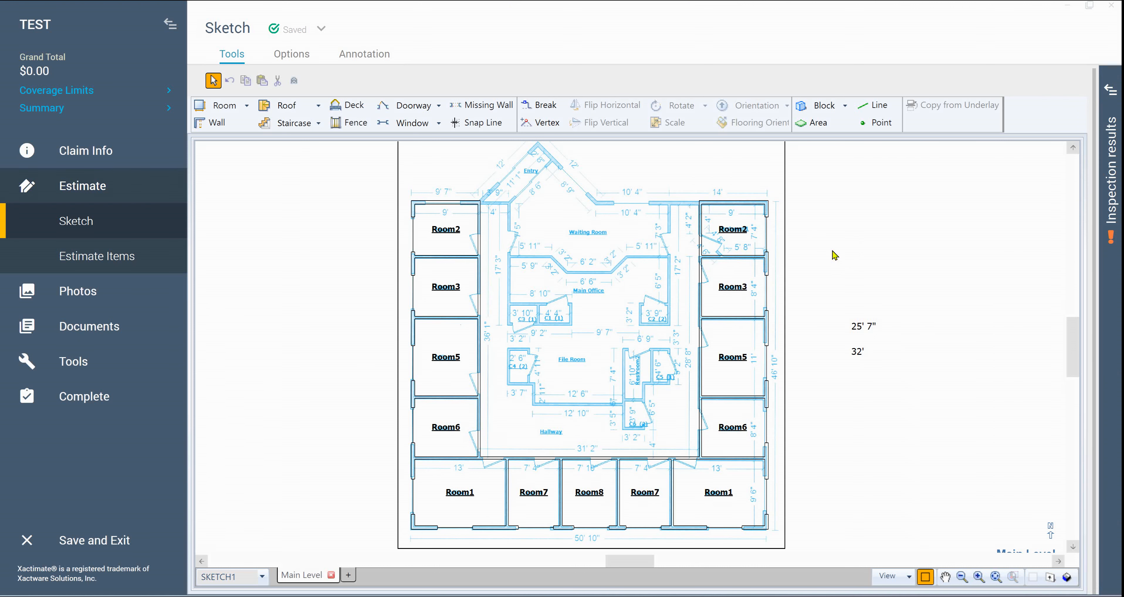
# - Hide the floor plan underlay and display the traced rooms with filled walls
pyautogui.press('u')
pyautogui.press('w')
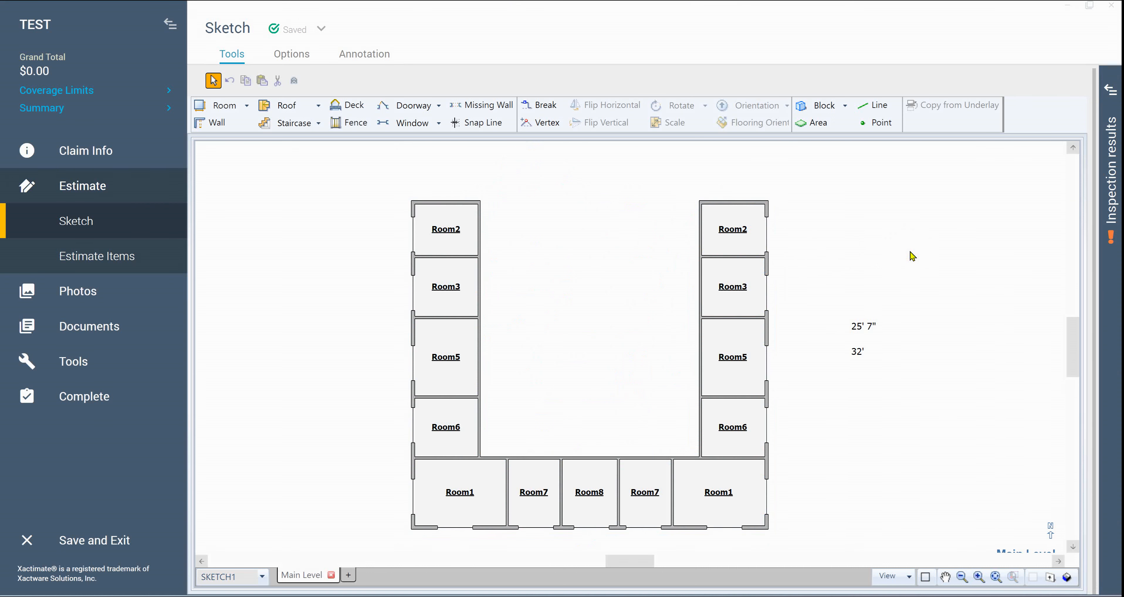
pyautogui.press('w')
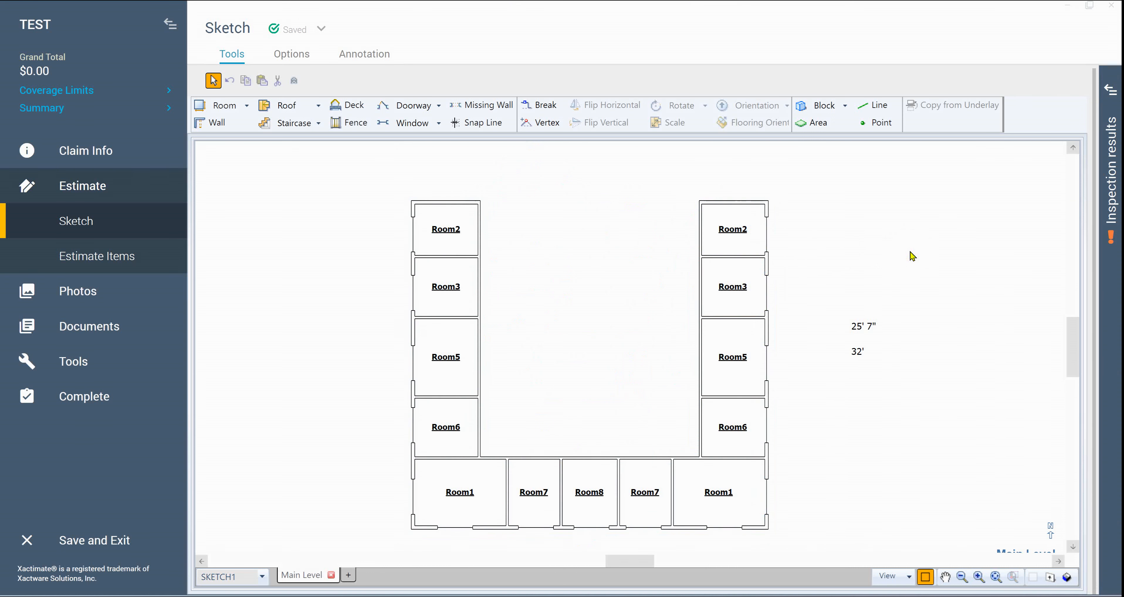
pyautogui.press('w')
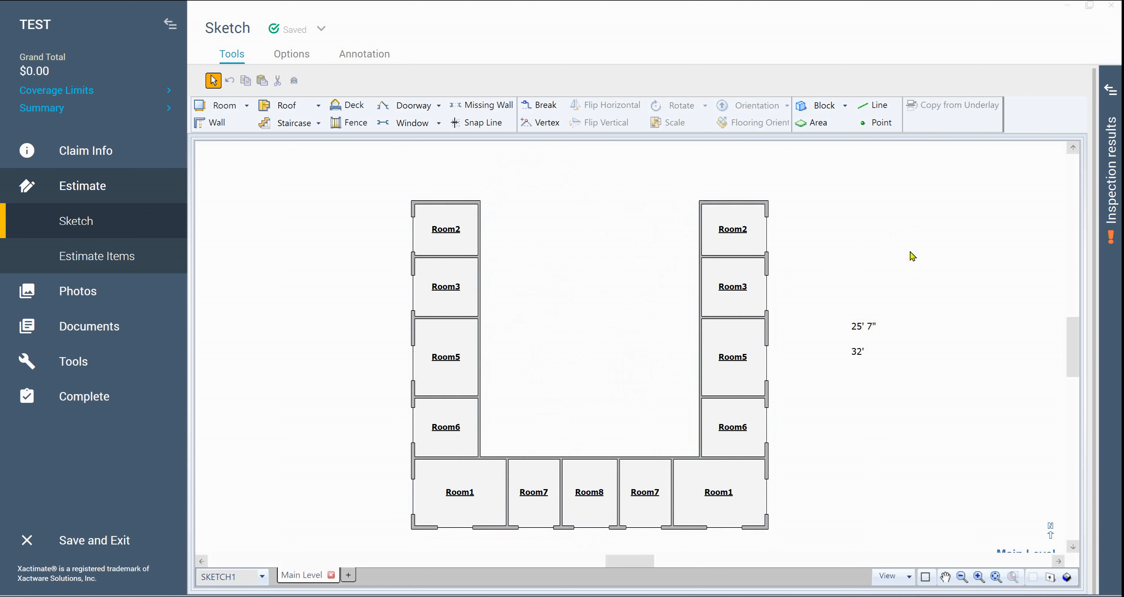
# - Select all traced medical office rooms together and check their overall dimensions without the underlay
pyautogui.moveTo(352, 162); pyautogui.dragTo(819, 568)
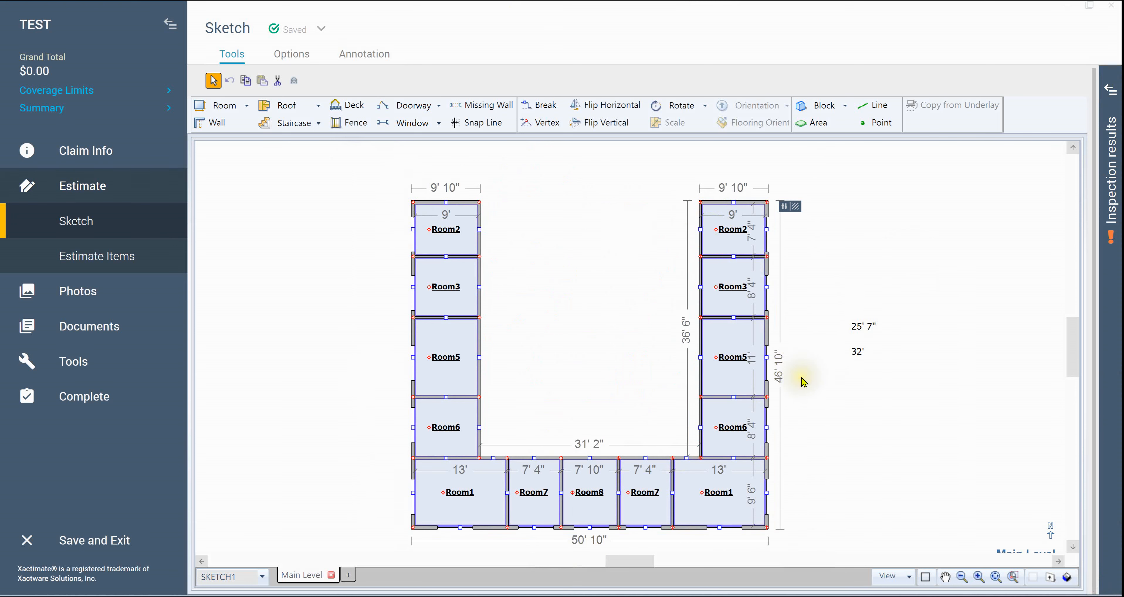
pyautogui.click(484, 362)
pyautogui.click(485, 362)
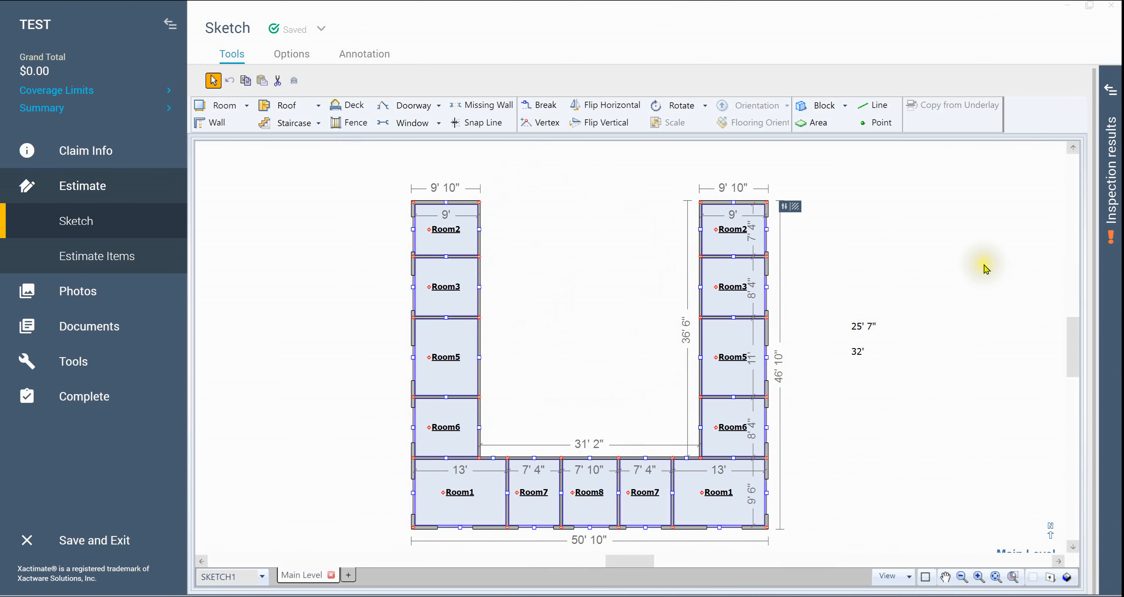
# - Draw a wall between the upper corners of the two Room2 rooms to enclose the central area
pyautogui.rightClick(971, 287)
pyautogui.moveTo(948, 292); pyautogui.dragTo(945, 361)
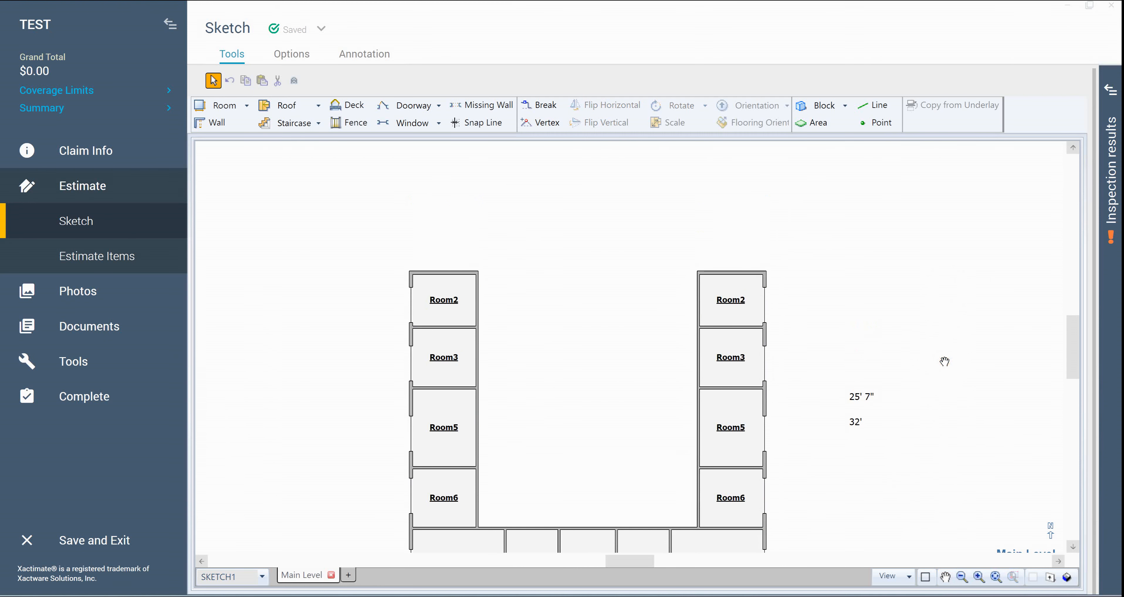
pyautogui.press('w')
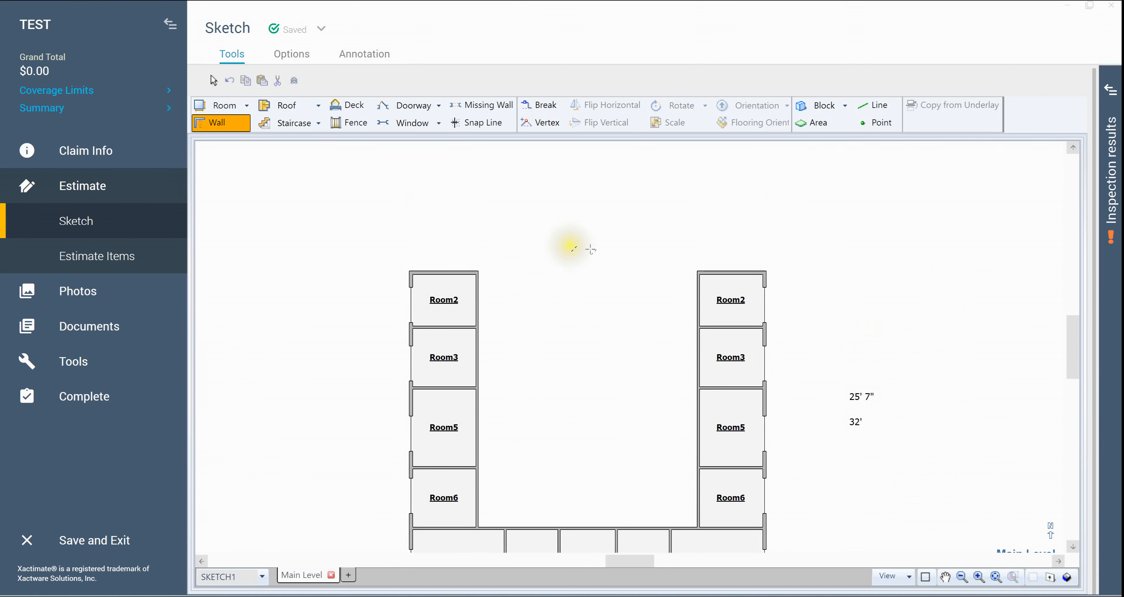
pyautogui.moveTo(478, 274)
pyautogui.mouseDown()
pyautogui.moveTo(673, 262)
pyautogui.moveTo(720, 271)
pyautogui.moveTo(700, 275)
pyautogui.mouseUp()
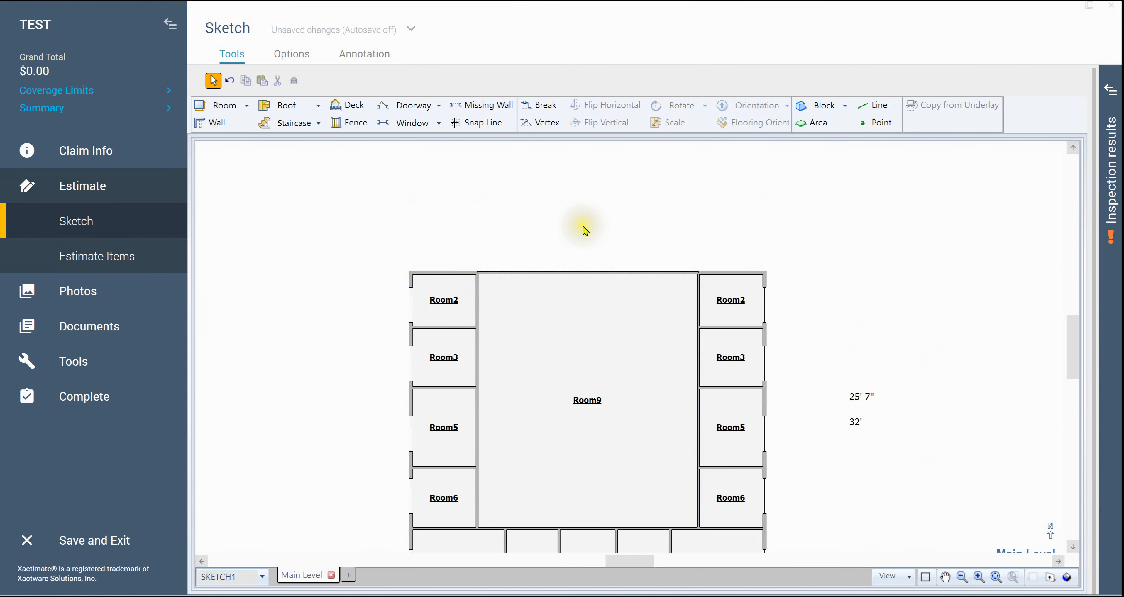
# - Set the thickness of the new exterior wall along the upper edge of Room9 to 6"
pyautogui.click(585, 273)
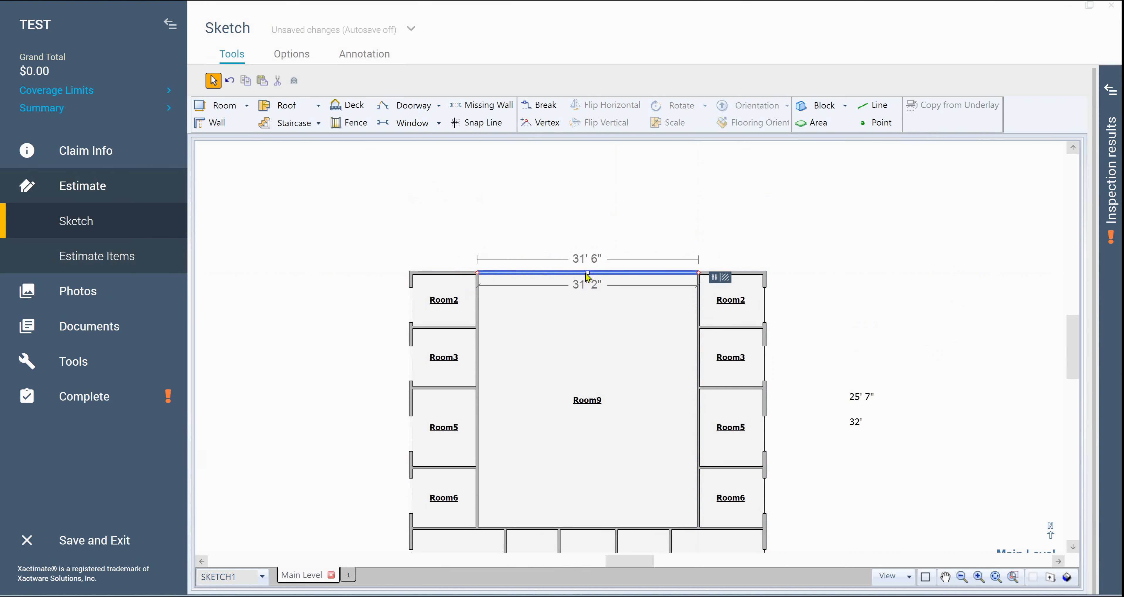
pyautogui.doubleClick(587, 276)
pyautogui.click(737, 393)
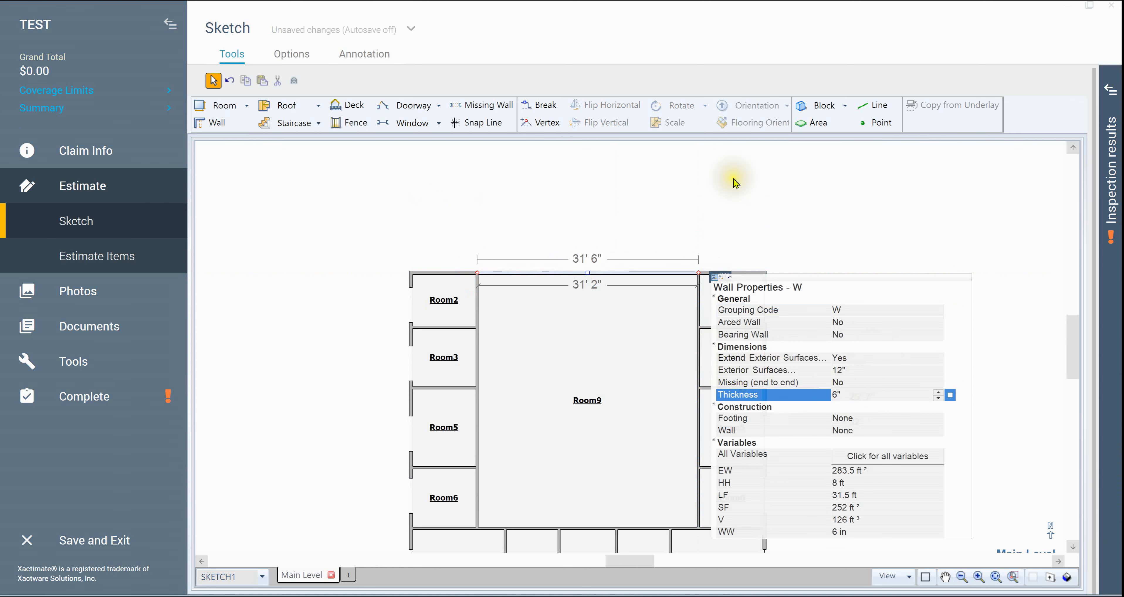
pyautogui.click(737, 224)
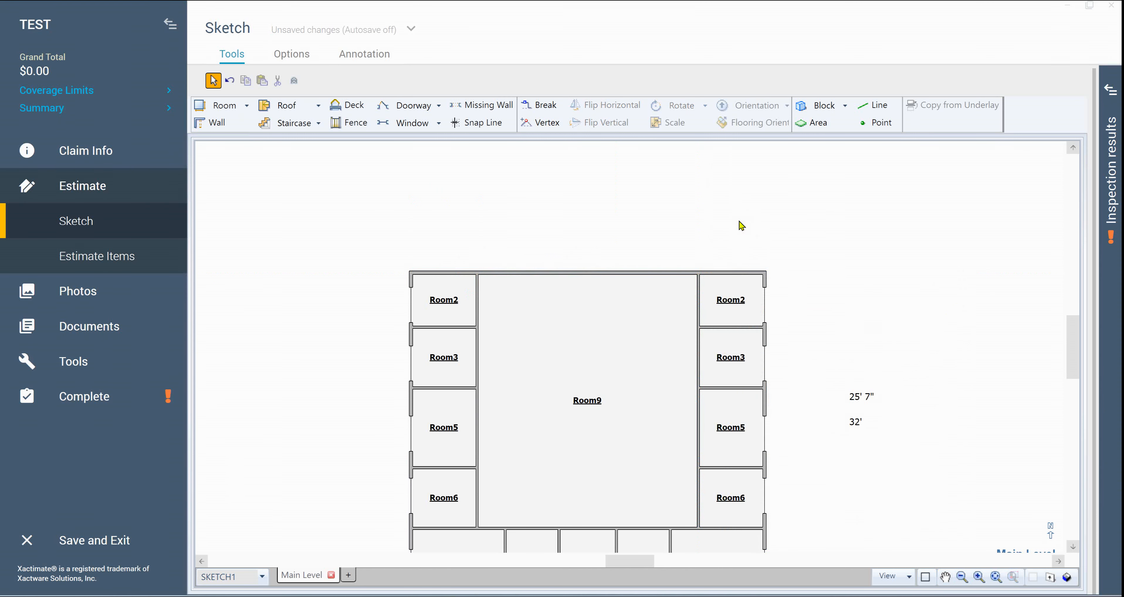
# - Show the underlay again, turn off the wall fill, and compare the closed outline with the plan
pyautogui.hotkey('ctrl', 'u')
pyautogui.hotkey('ctrl', 'w')
pyautogui.middleClick(879, 310)
pyautogui.scroll(4, 621, 389)
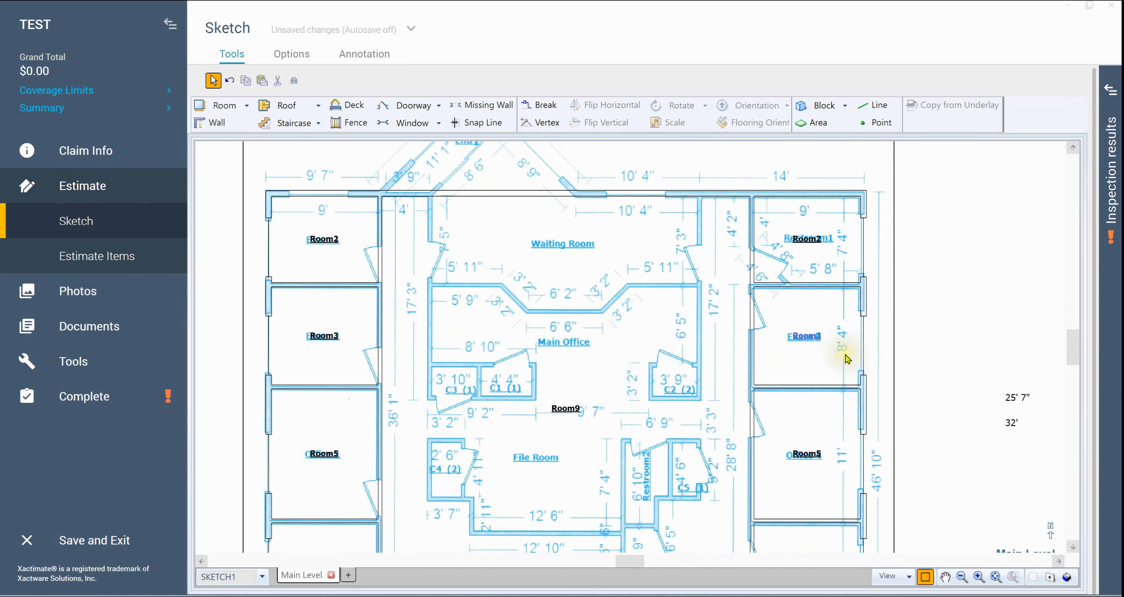
pyautogui.scroll(-4, 846, 359)
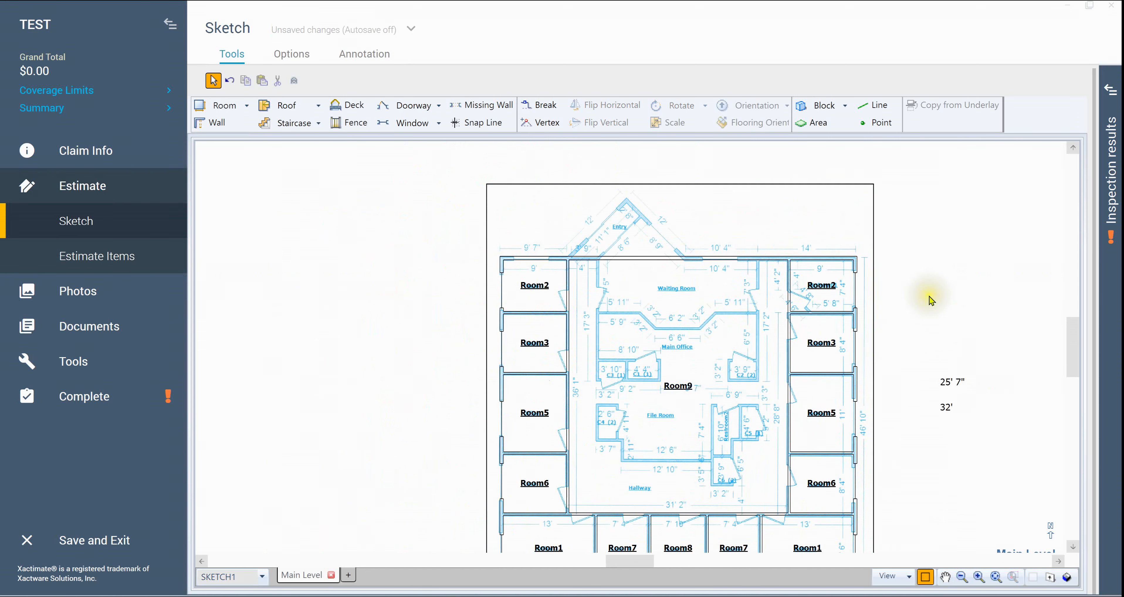
pyautogui.scroll(-5, 924, 299)
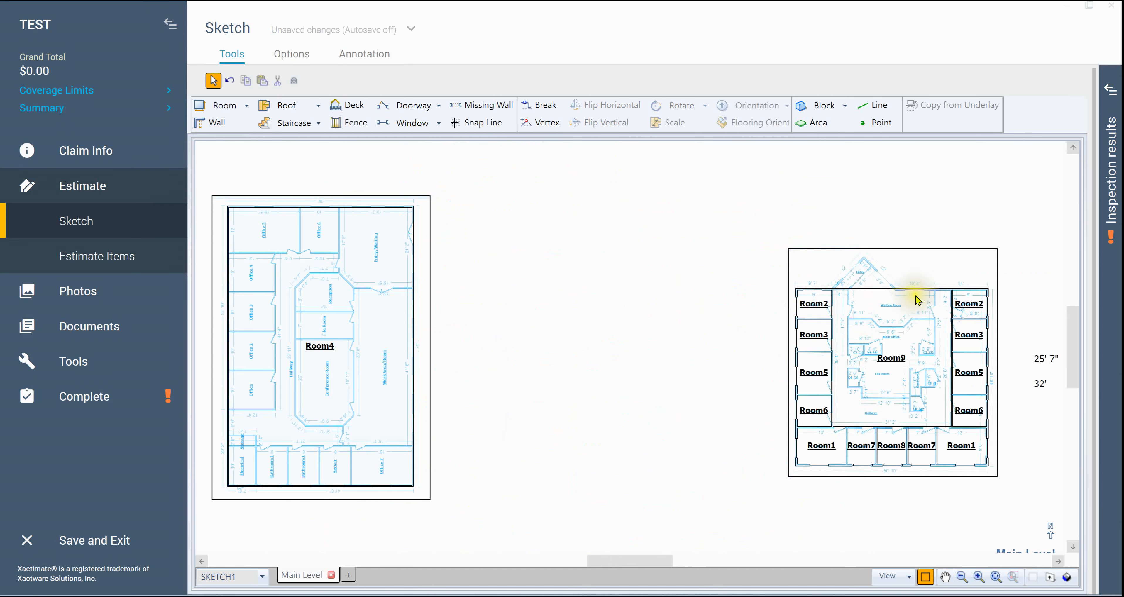
# - Select every room of the medical office and check the overall dimensions against the underlay
pyautogui.moveTo(747, 182); pyautogui.dragTo(1023, 552)
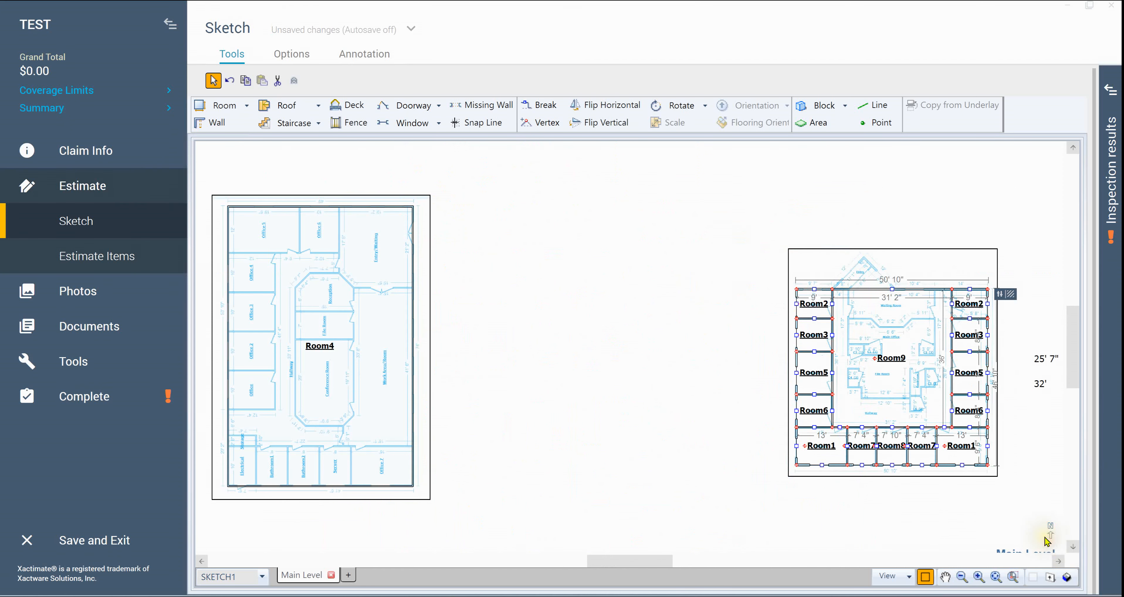
pyautogui.middleClick(1047, 542)
pyautogui.scroll(-3, 1047, 542)
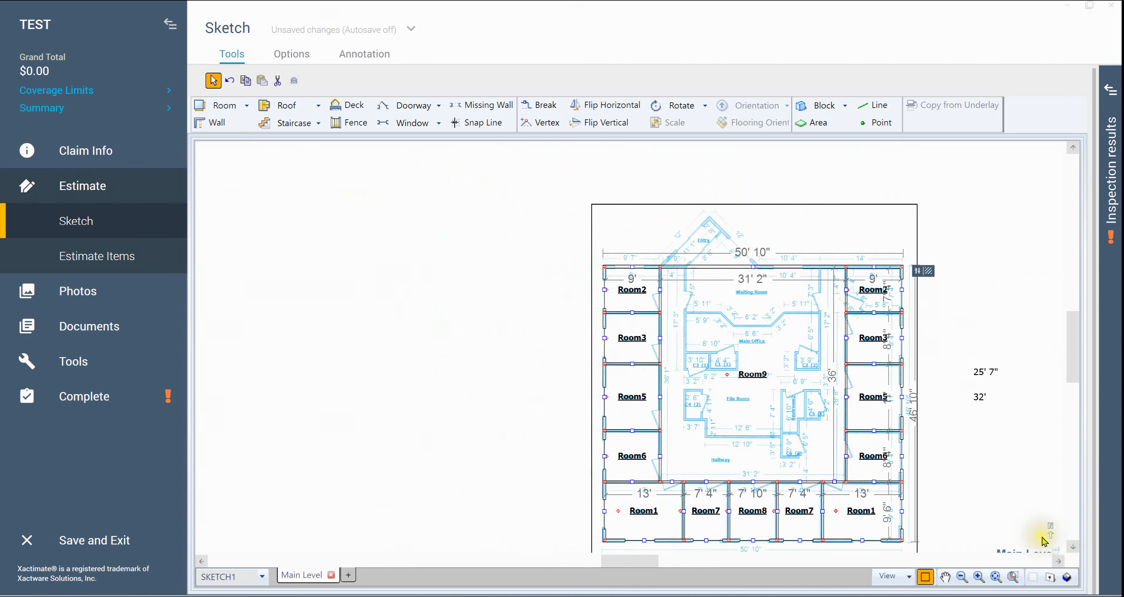
pyautogui.scroll(2, 1047, 542)
pyautogui.press('space')
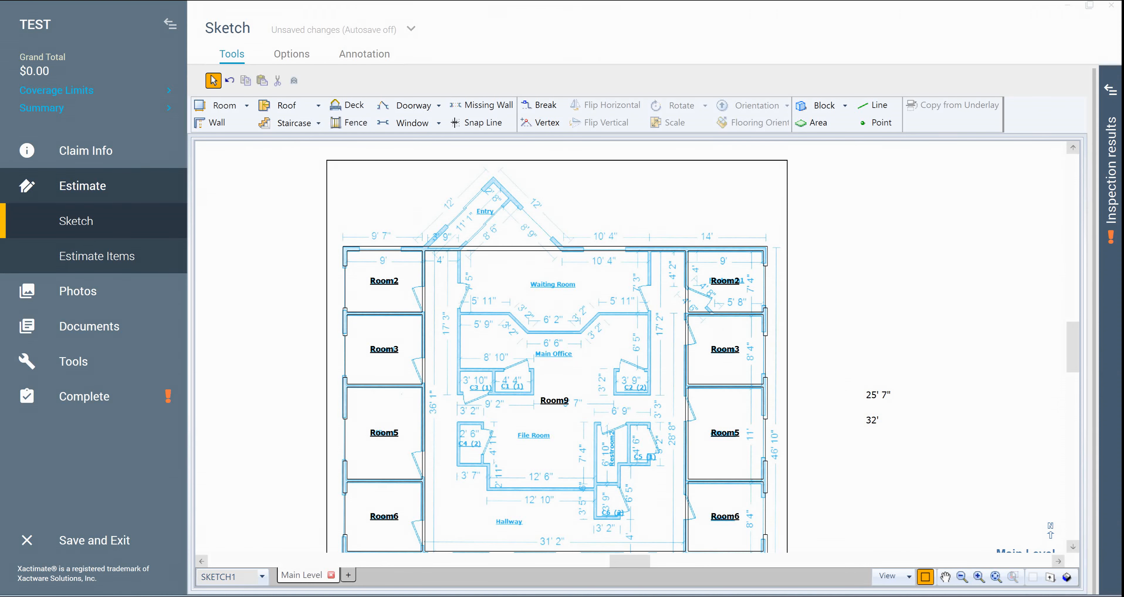
pyautogui.click(447, 251)
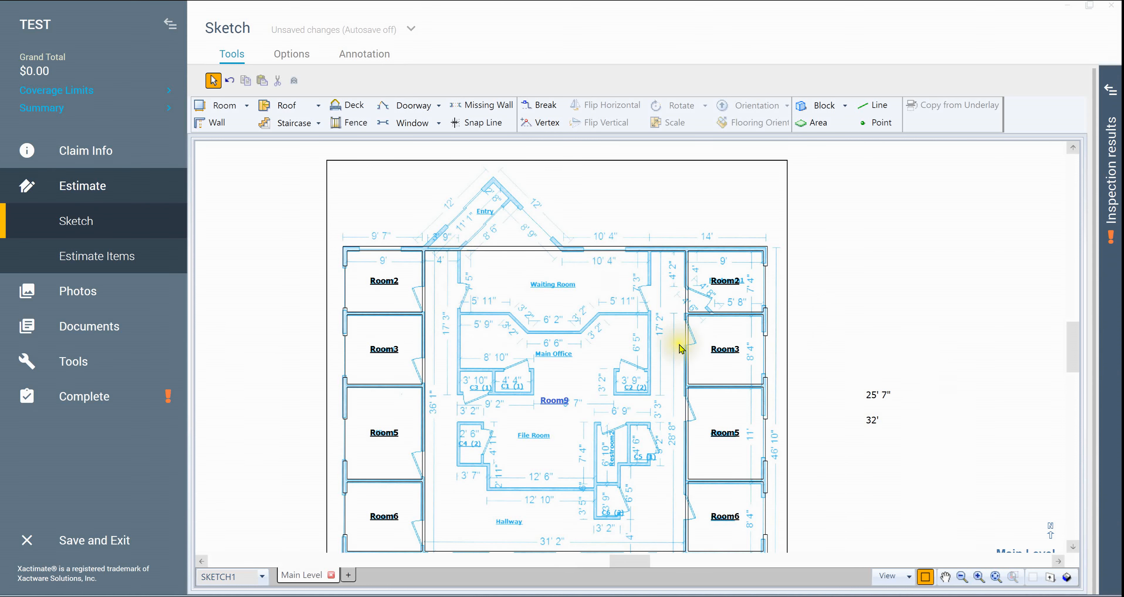
pyautogui.click(536, 292)
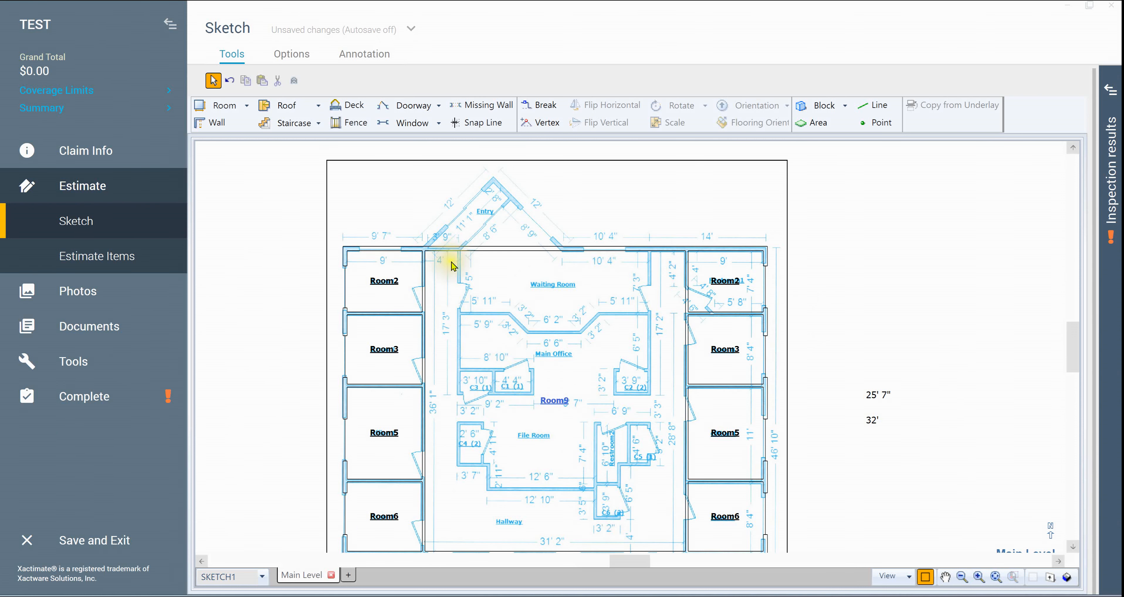
pyautogui.click(847, 248)
# - Draw three walls off Room9's upper wall around the Waiting Room, enclosing an area about 23' by 7' 4"
pyautogui.press('w')
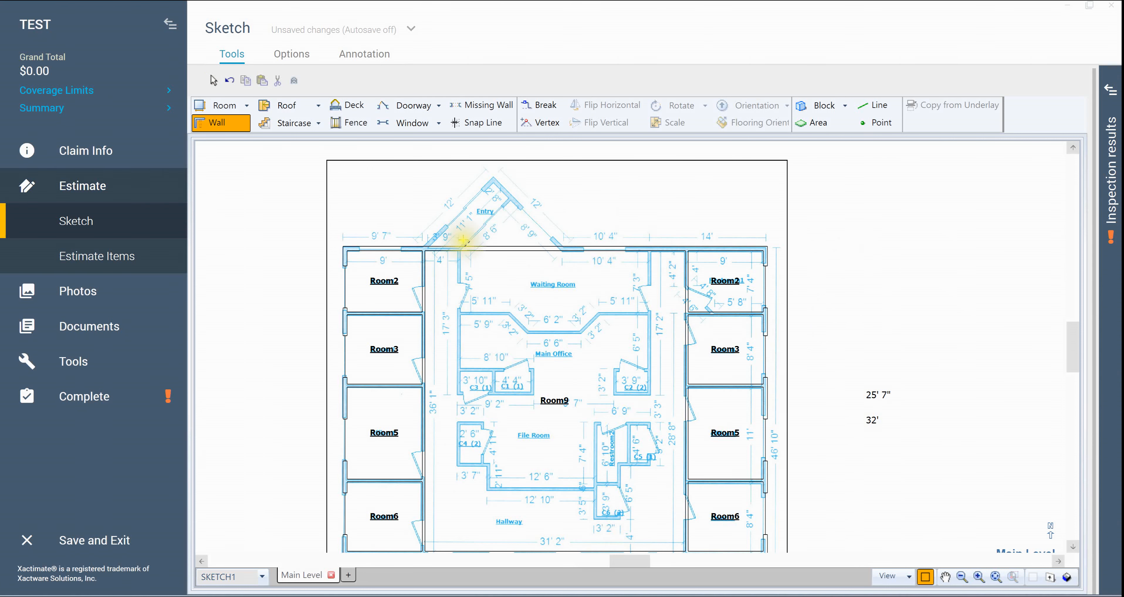
pyautogui.click(459, 250)
pyautogui.click(459, 314)
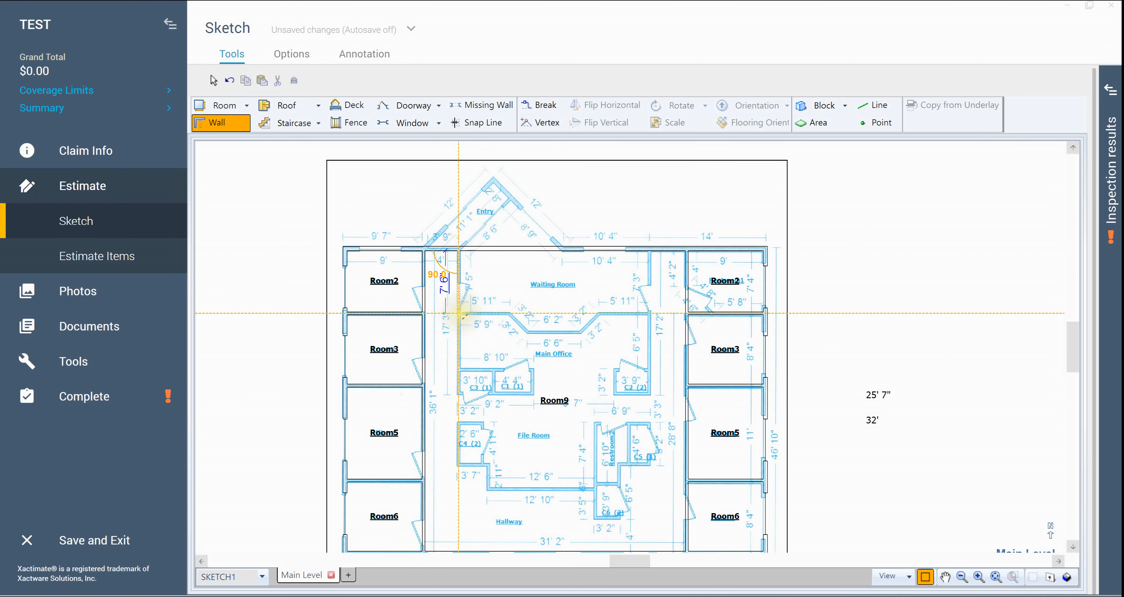
pyautogui.click(459, 314)
pyautogui.click(652, 314)
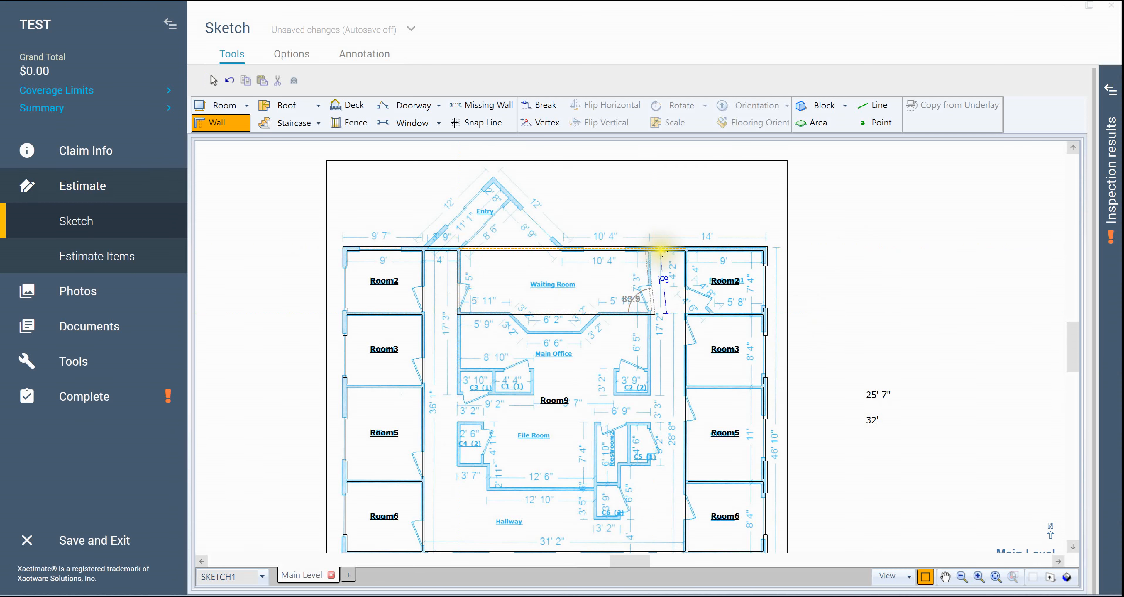
pyautogui.click(653, 249)
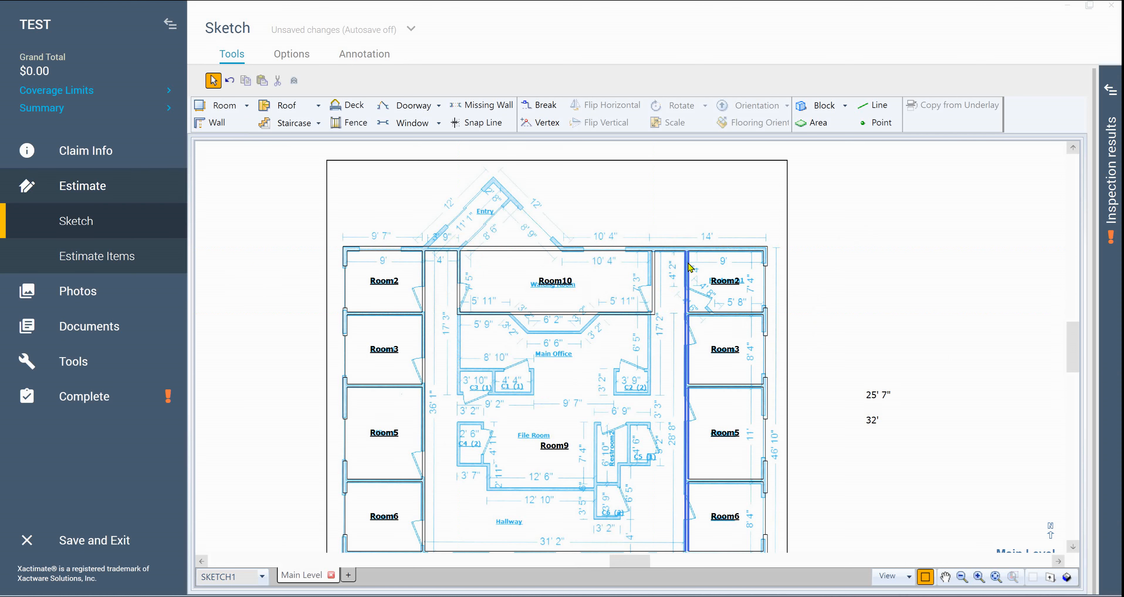
# - Move the Waiting Room wall facing the left Room2 so the hallway between them is 4' wide
pyautogui.click(430, 278)
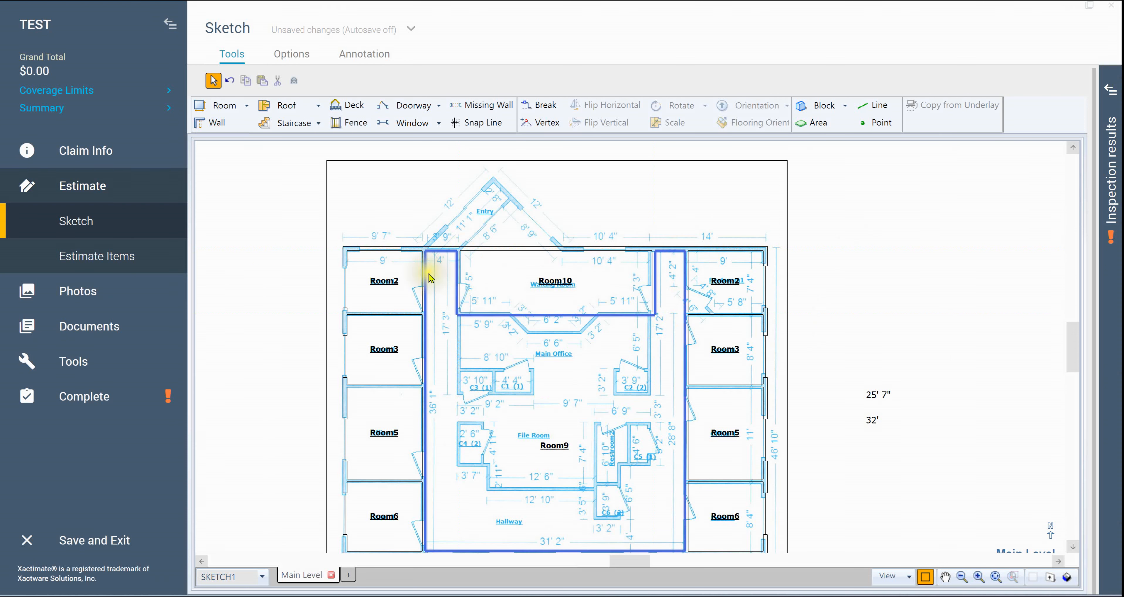
pyautogui.scroll(3, 441, 278)
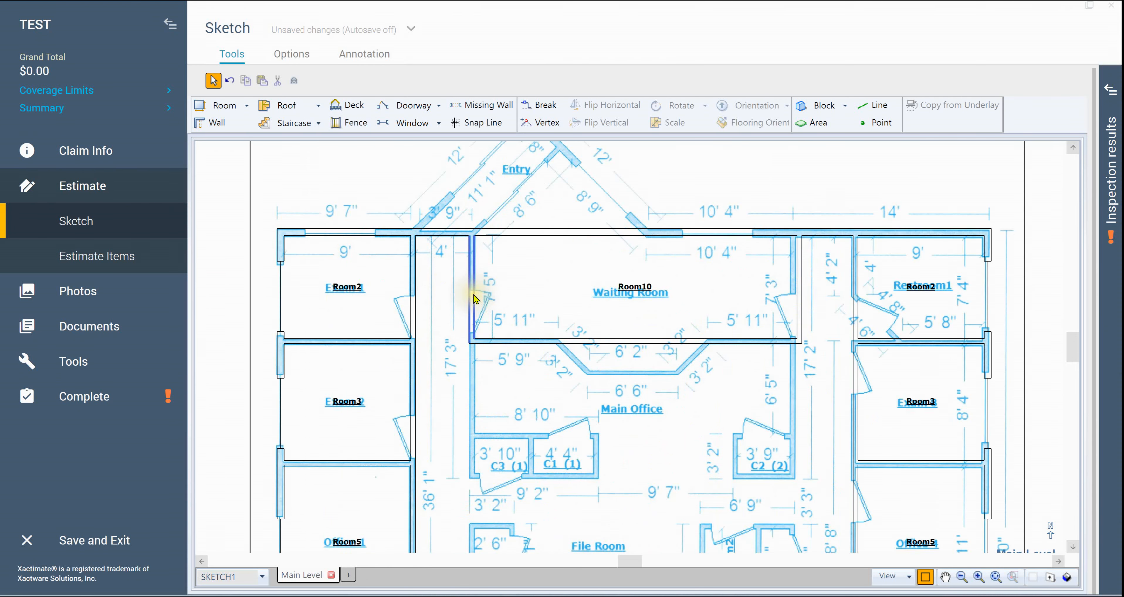
pyautogui.click(472, 288)
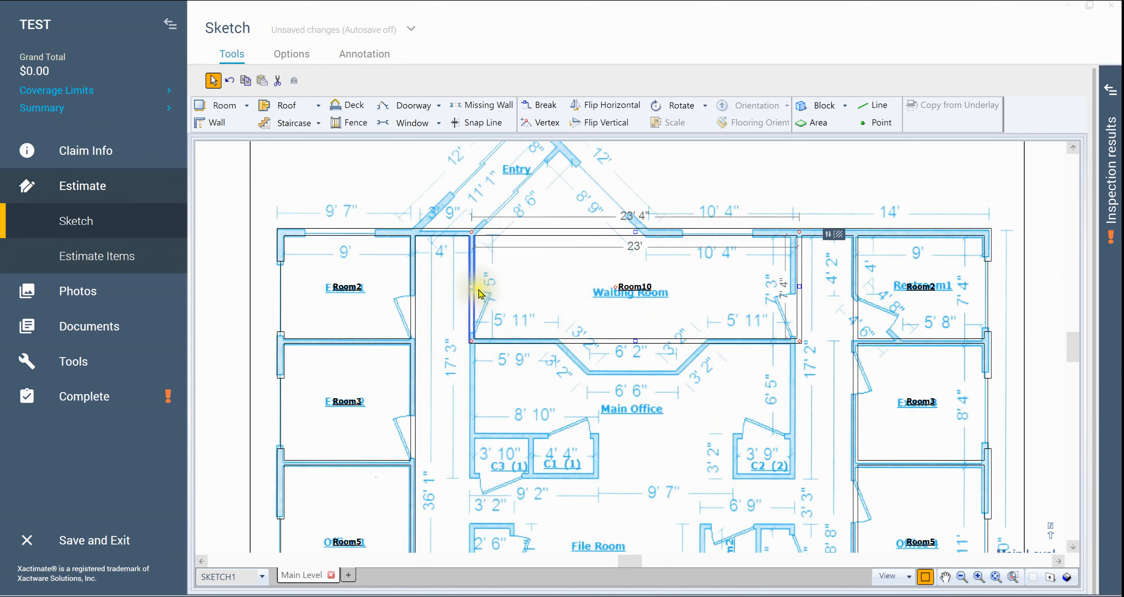
pyautogui.click(473, 286)
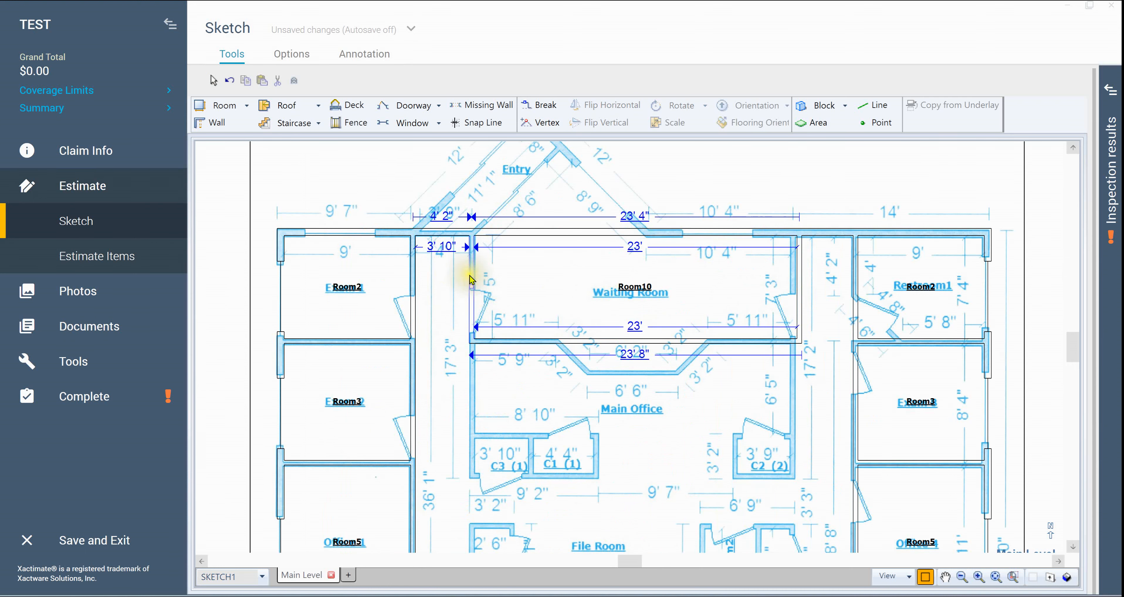
pyautogui.click(442, 247)
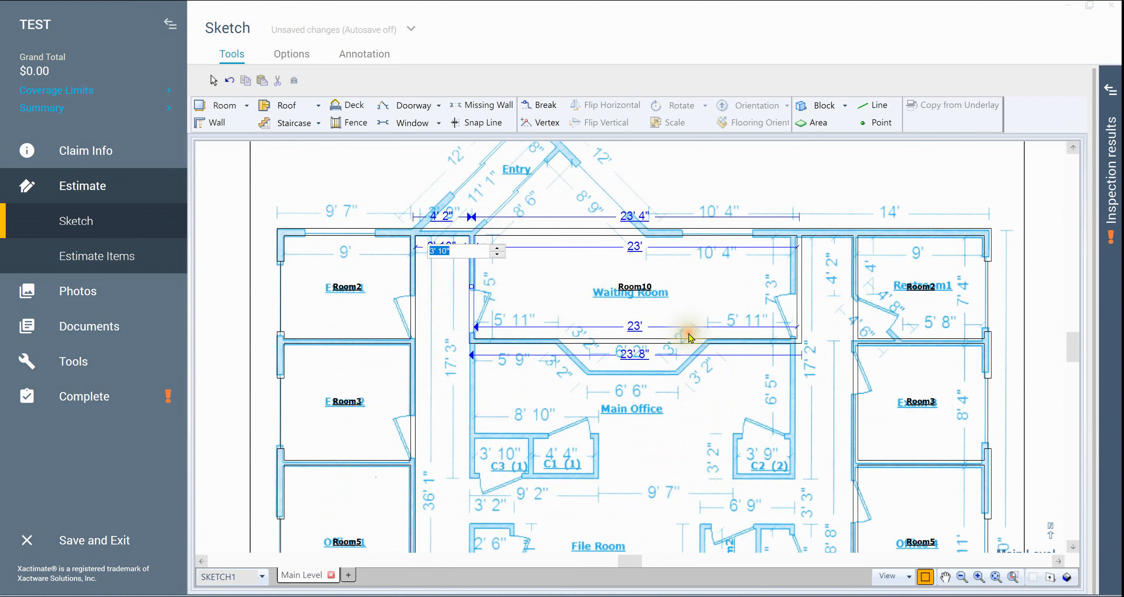
pyautogui.press('Return')
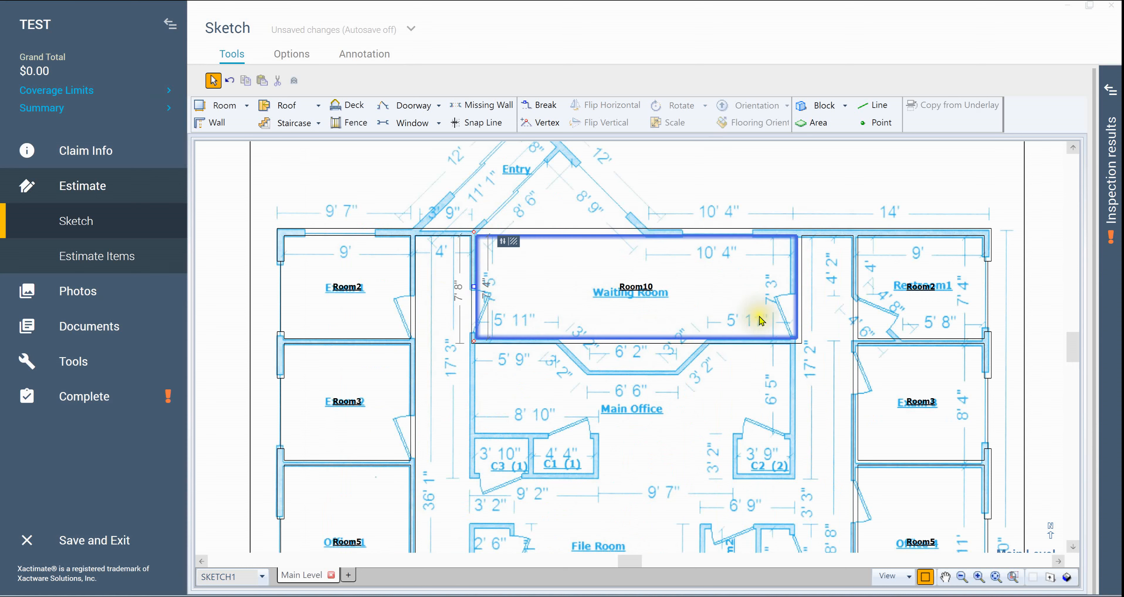
# - Move the Waiting Room wall facing the right Room2 so the hallway between them is 4' wide
pyautogui.click(657, 286)
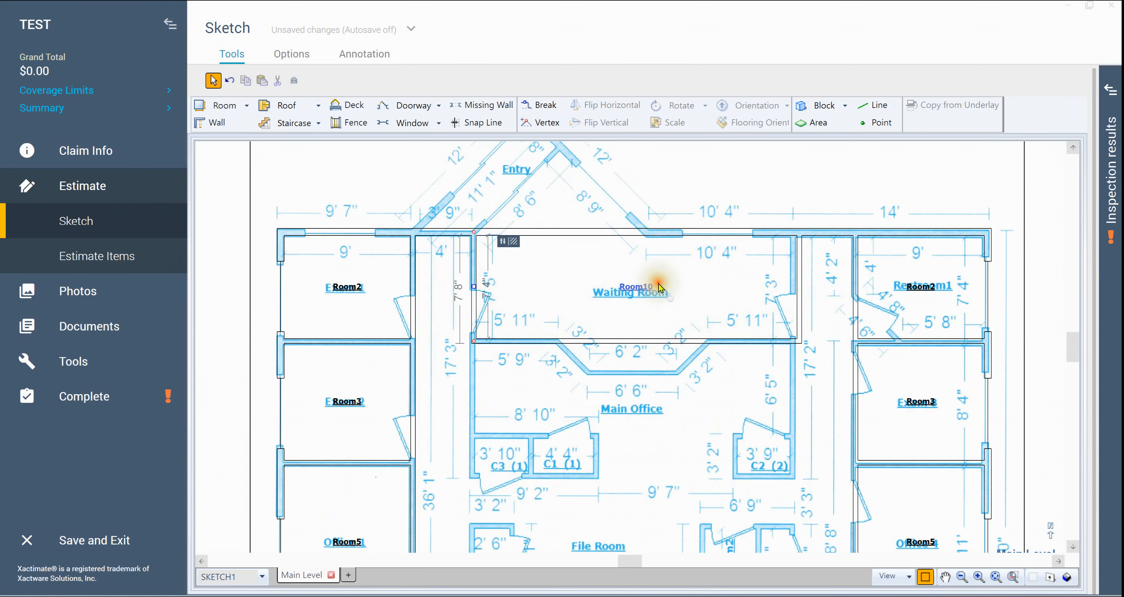
pyautogui.click(800, 286)
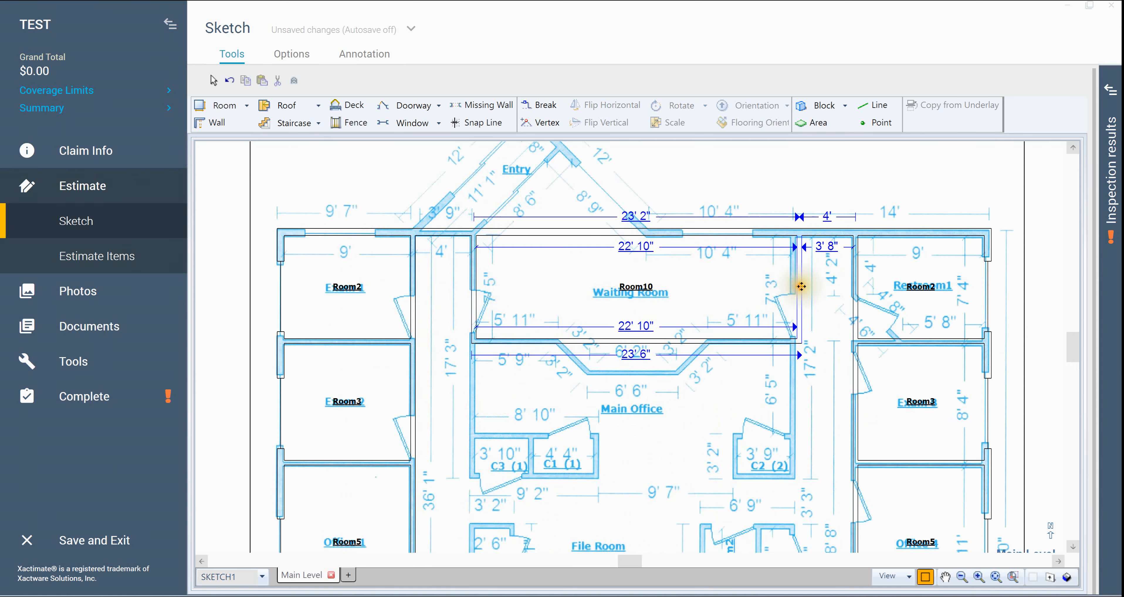
pyautogui.click(812, 250)
pyautogui.click(826, 247)
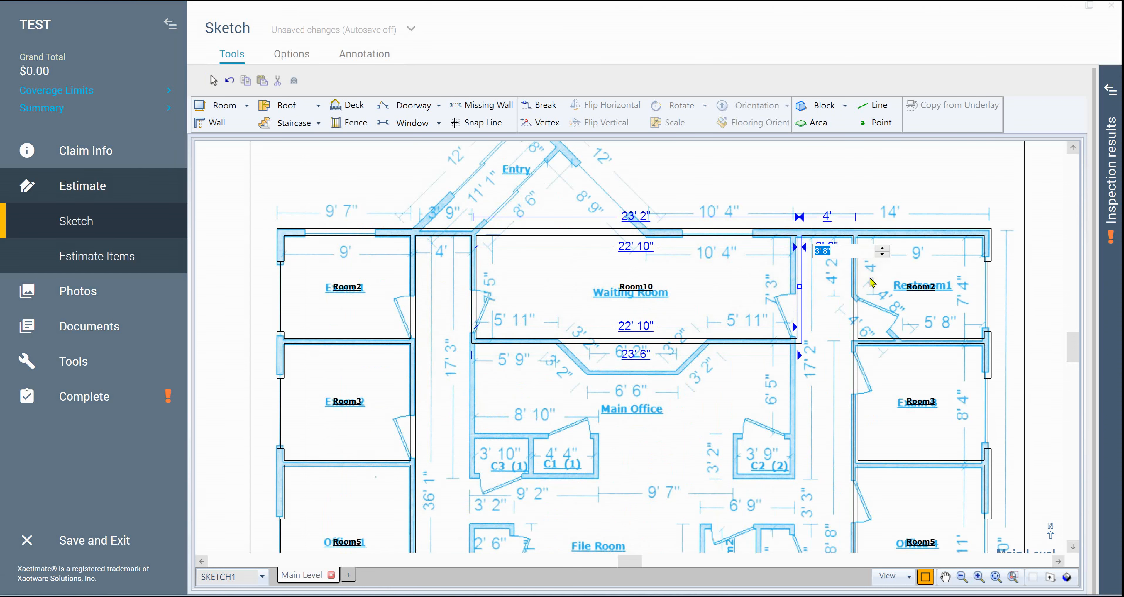
pyautogui.write('4')
pyautogui.press('Return')
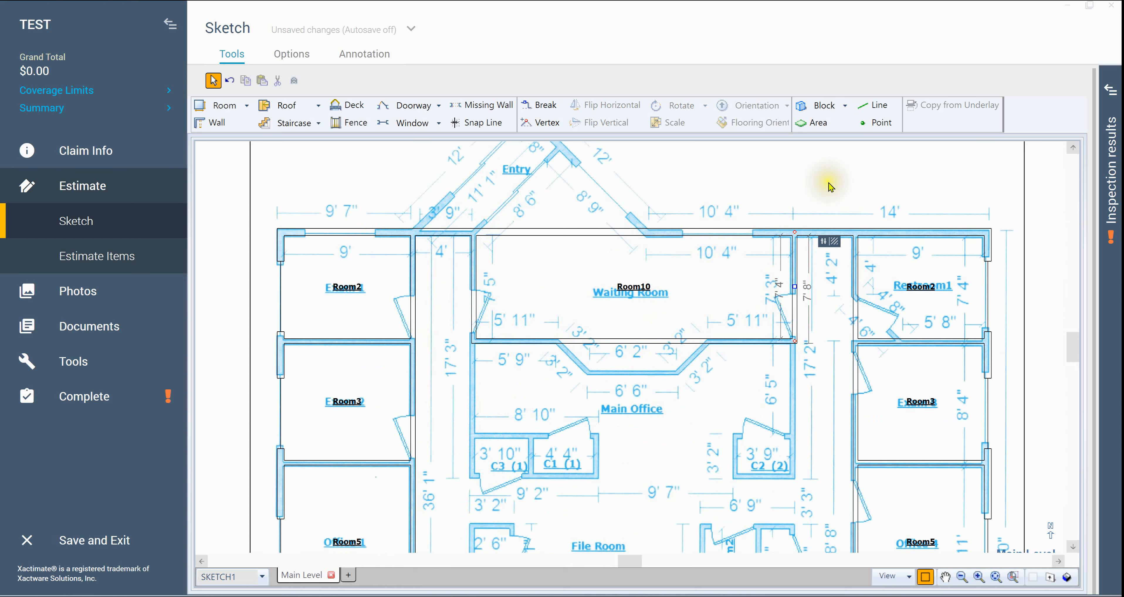
pyautogui.click(804, 287)
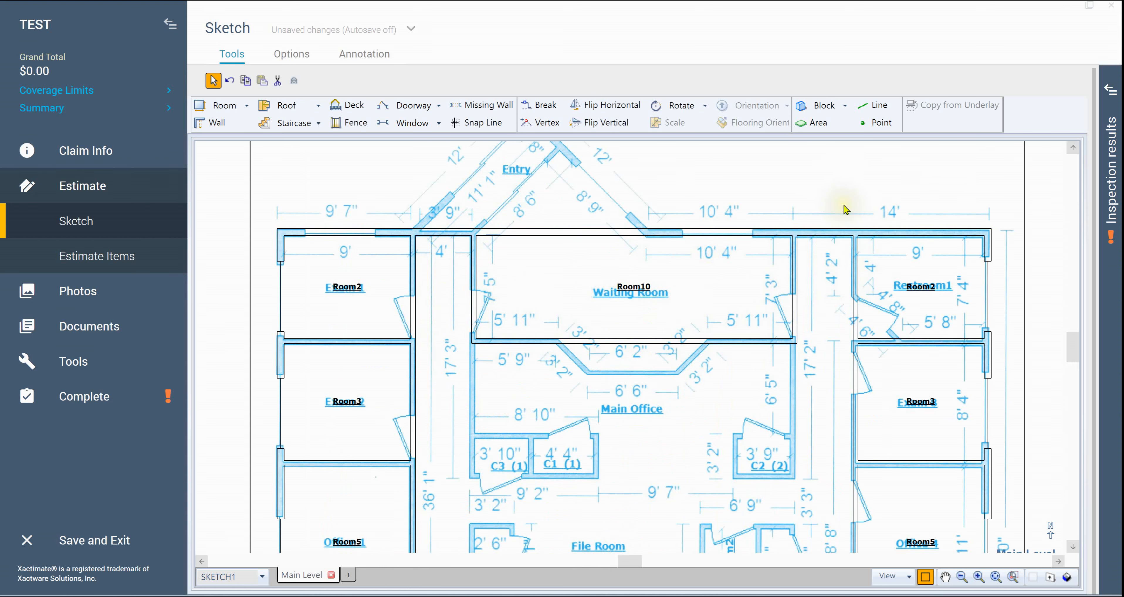
# - Select Room9 with the wall fill shown, check the hallway widths on both sides of the Waiting Room, and hide the fill again
pyautogui.click(813, 258)
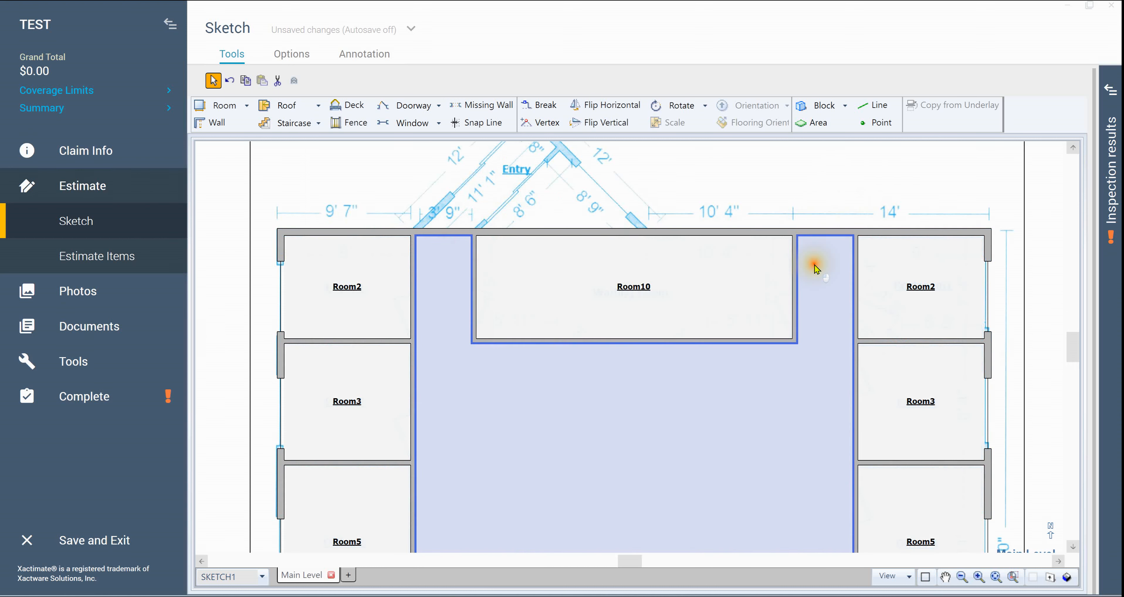
pyautogui.click(636, 283)
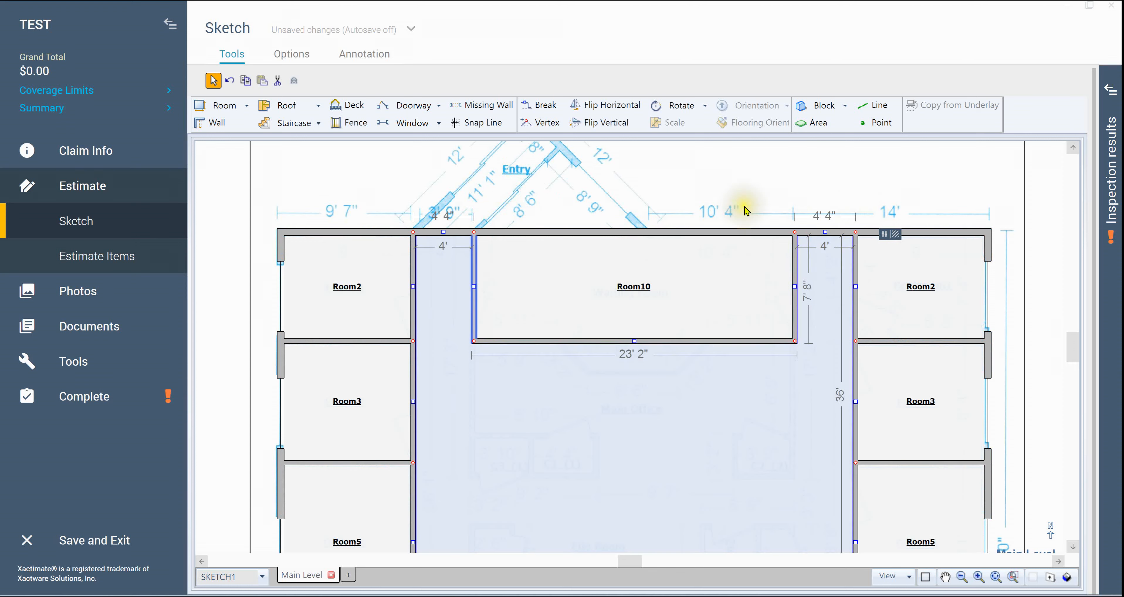
pyautogui.click(732, 188)
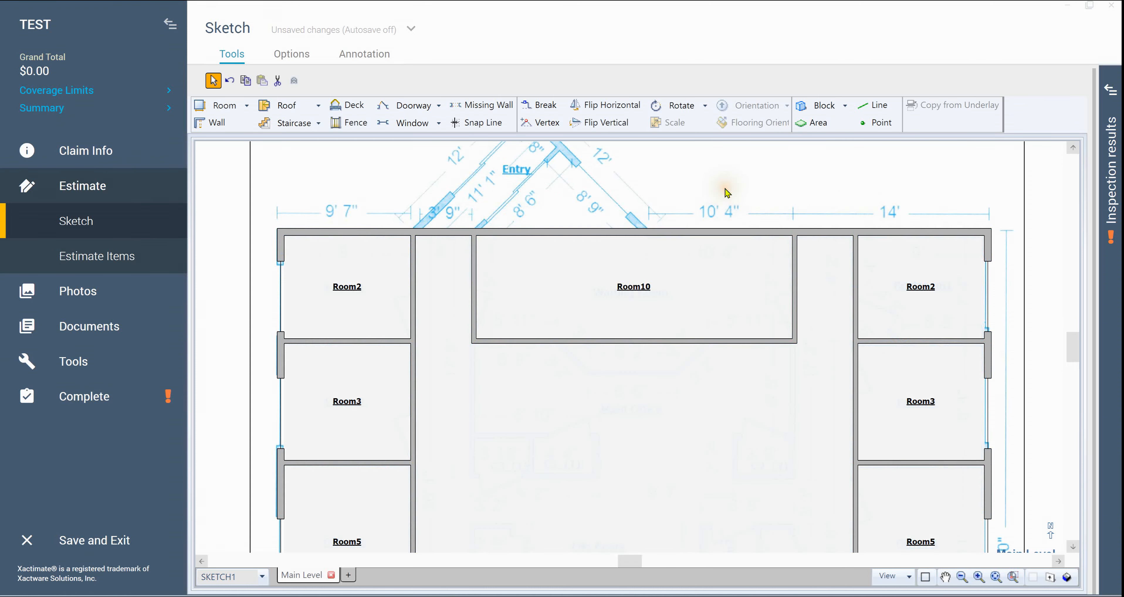
pyautogui.hotkey('ctrl', 'w')
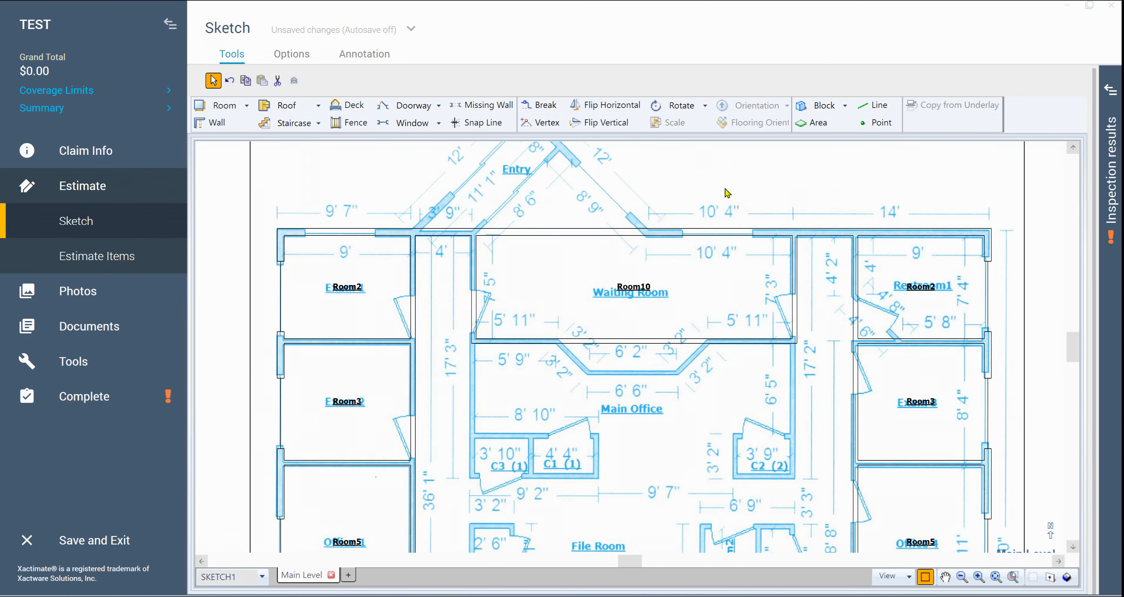
# - Move the Waiting Room's lower wall so the room's inside depth is 7' 3"
pyautogui.scroll(3, 725, 262)
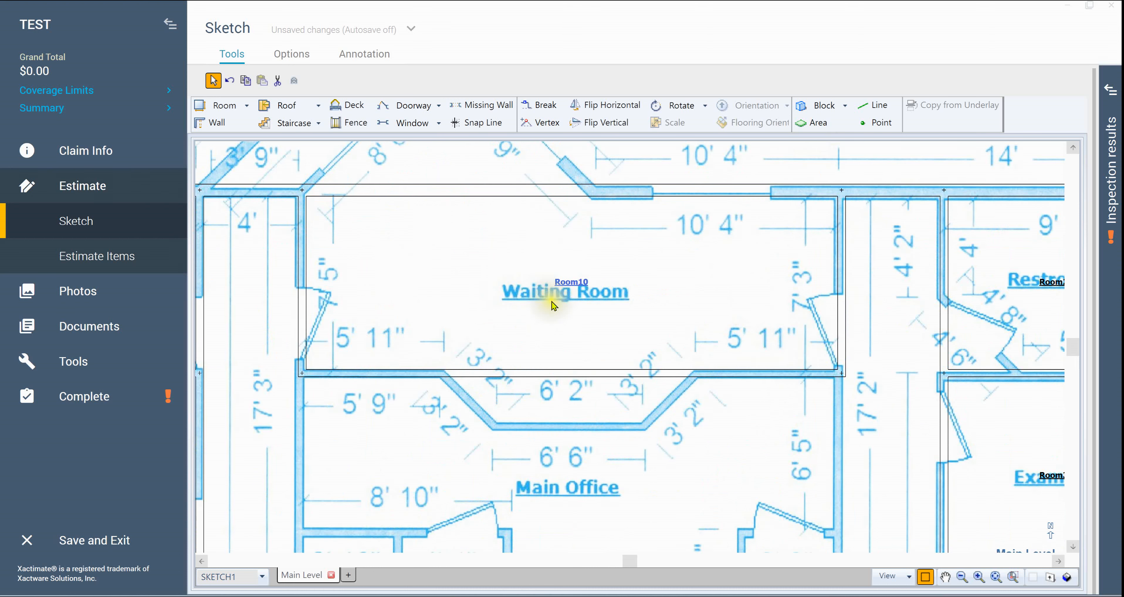
pyautogui.click(573, 375)
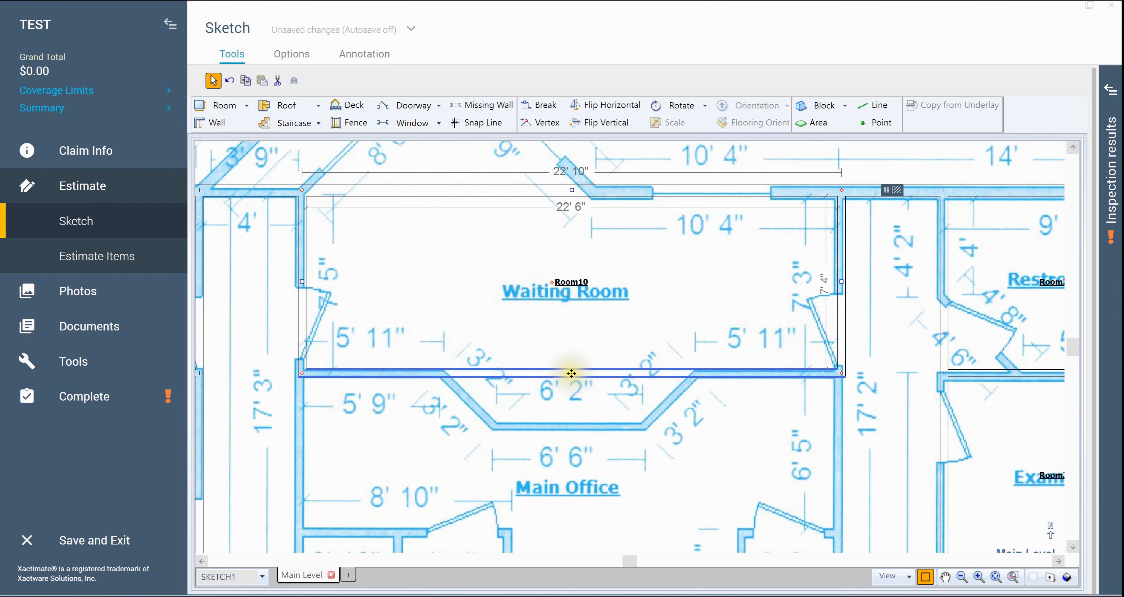
pyautogui.click(573, 374)
pyautogui.click(825, 284)
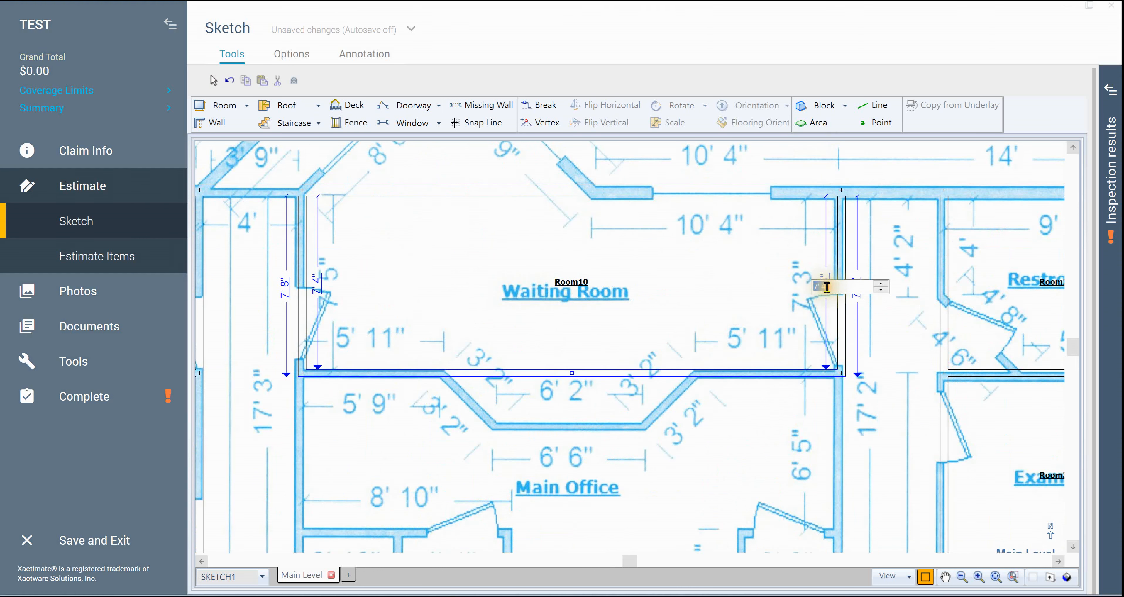
pyautogui.write('7,3')
pyautogui.press('Return')
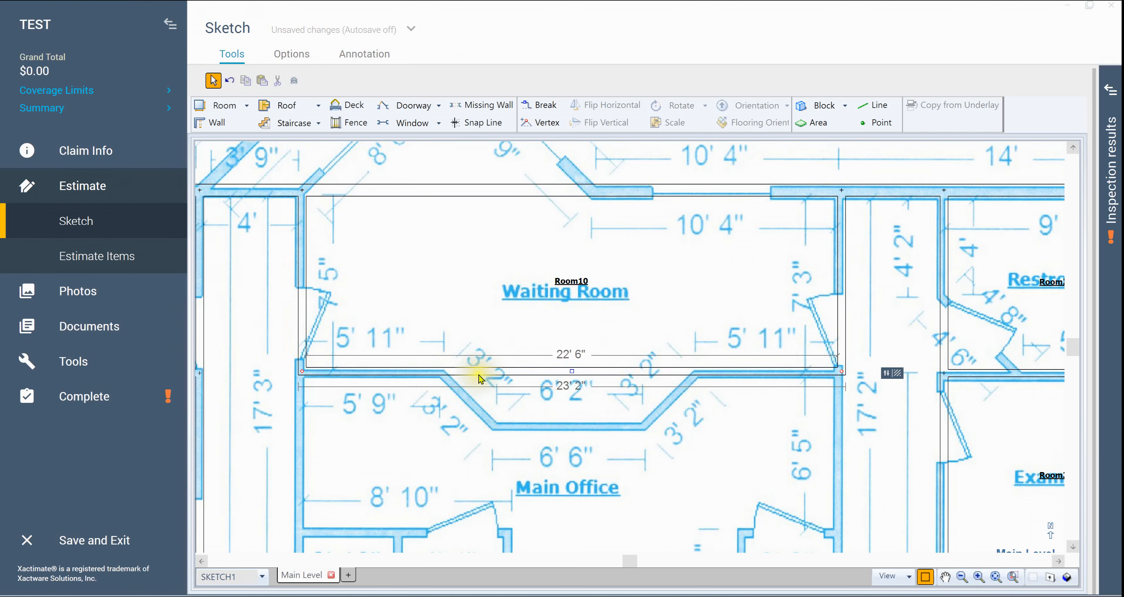
# - Select Room9 and the Waiting Room's right side wall, and compare the hallway-side dimensions with the underlay
pyautogui.click(715, 305)
pyautogui.moveTo(715, 305)
pyautogui.mouseDown()
pyautogui.moveTo(682, 239)
pyautogui.moveTo(702, 237)
pyautogui.mouseUp()
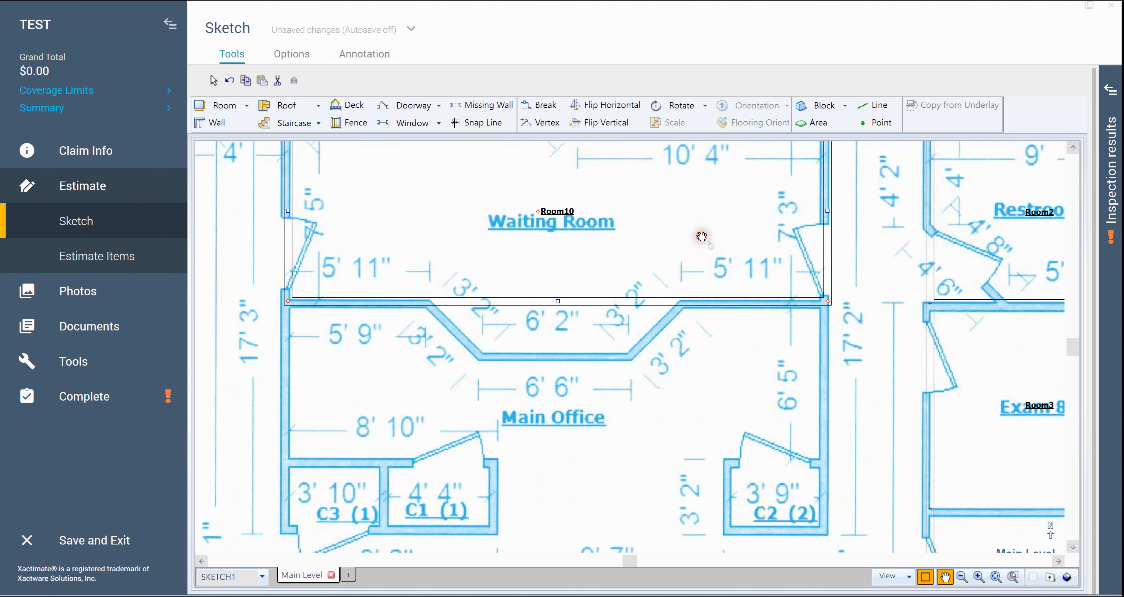
pyautogui.moveTo(701, 236); pyautogui.dragTo(718, 292)
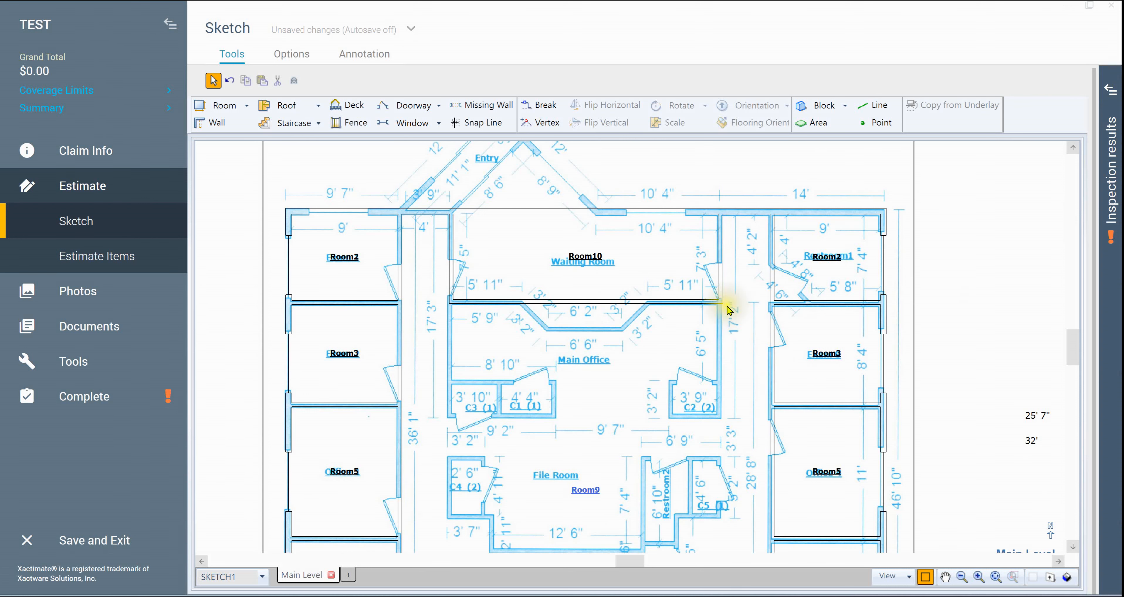
pyautogui.click(734, 331)
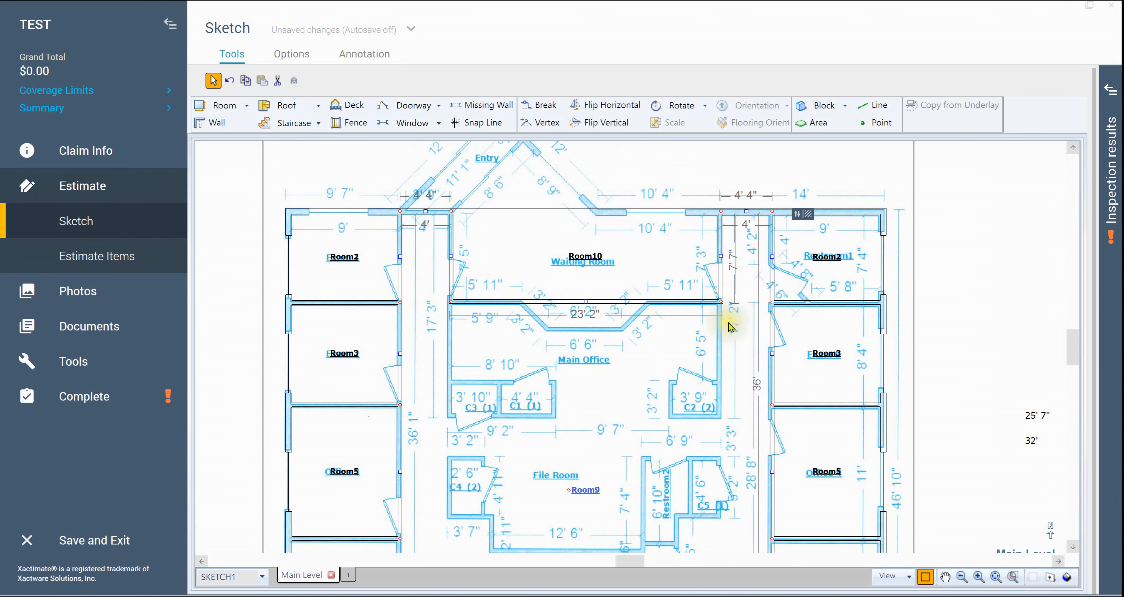
pyautogui.click(722, 273)
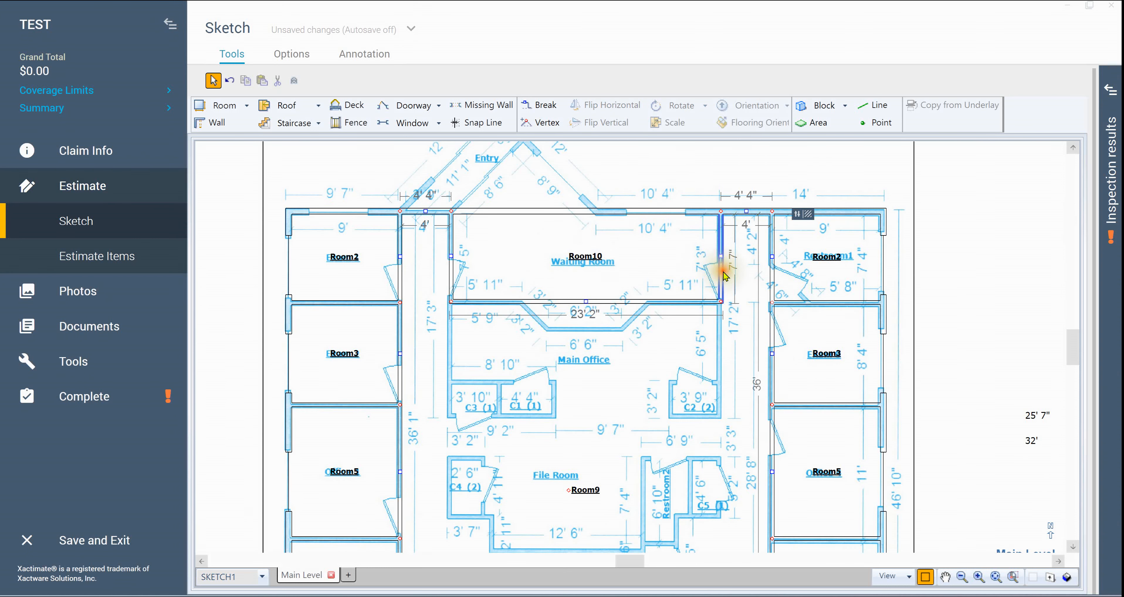
pyautogui.click(740, 267)
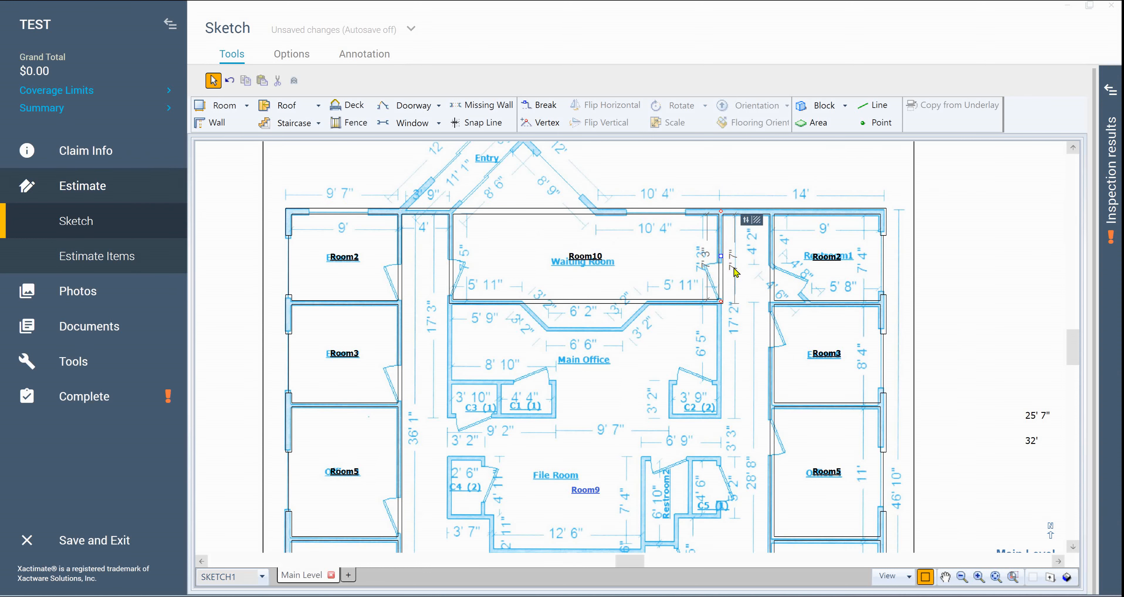
pyautogui.click(721, 274)
pyautogui.click(724, 277)
pyautogui.click(964, 276)
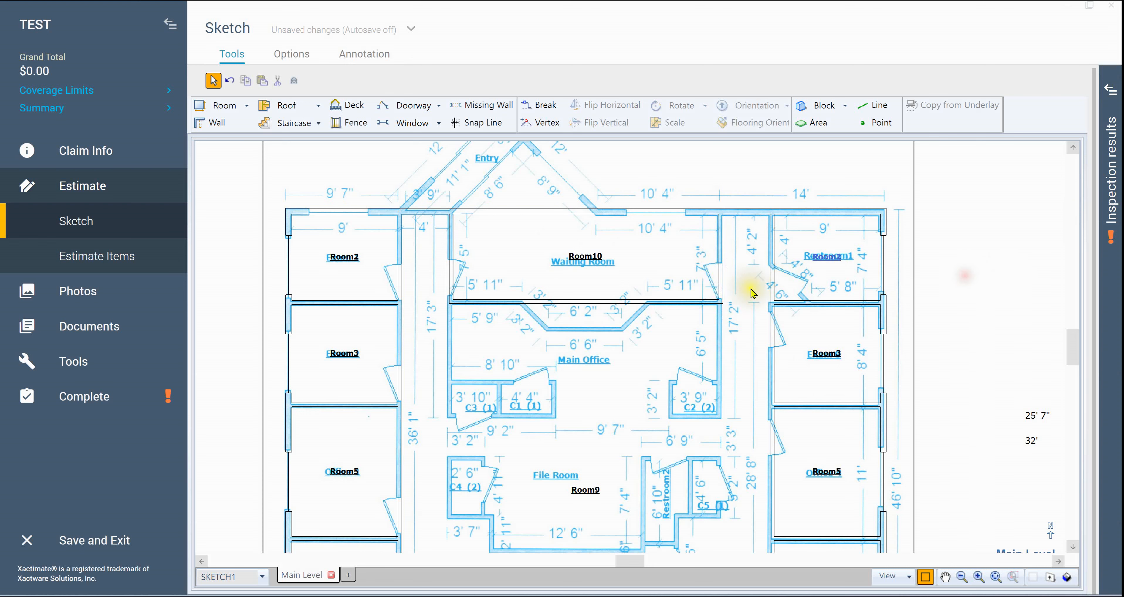
# - Check the Waiting Room right wall's inside and outside lengths against the Main Office and hallway dimensions on the underlay
pyautogui.click(723, 278)
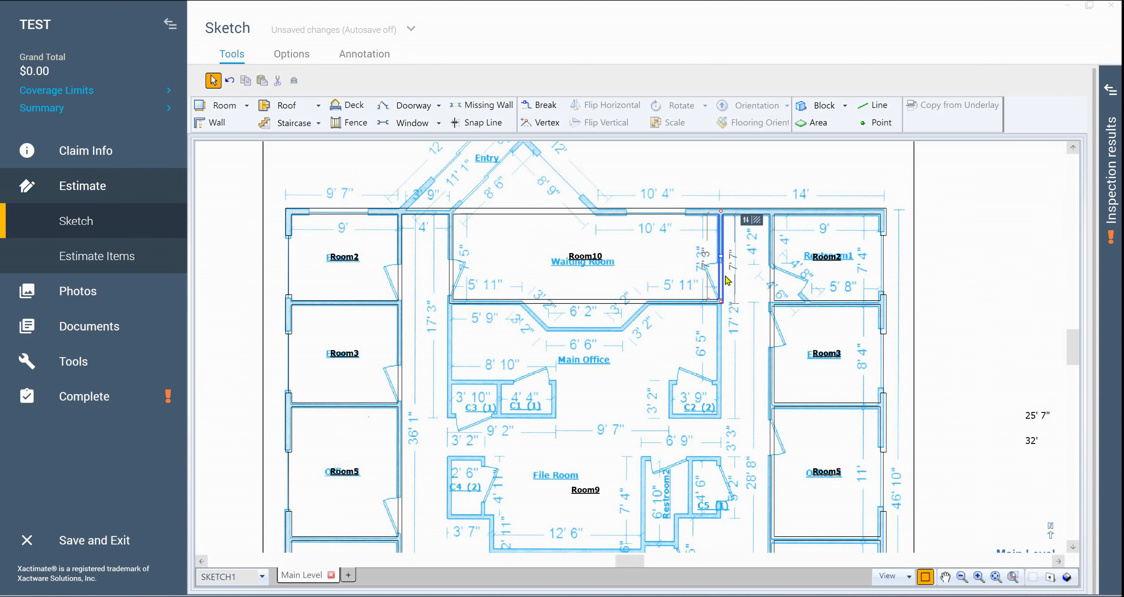
pyautogui.click(714, 274)
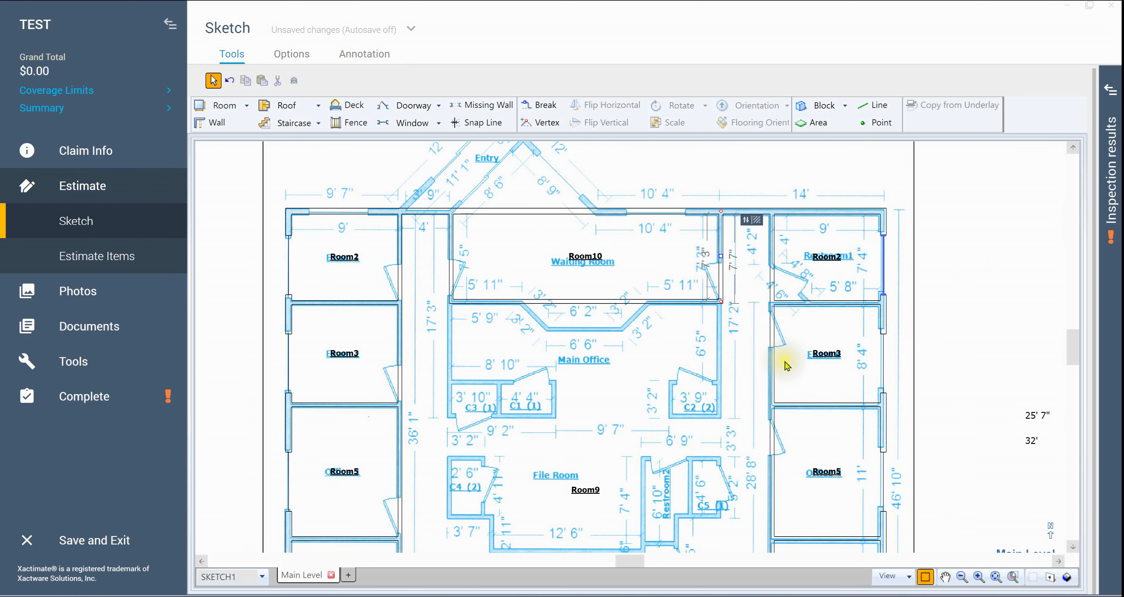
pyautogui.click(672, 306)
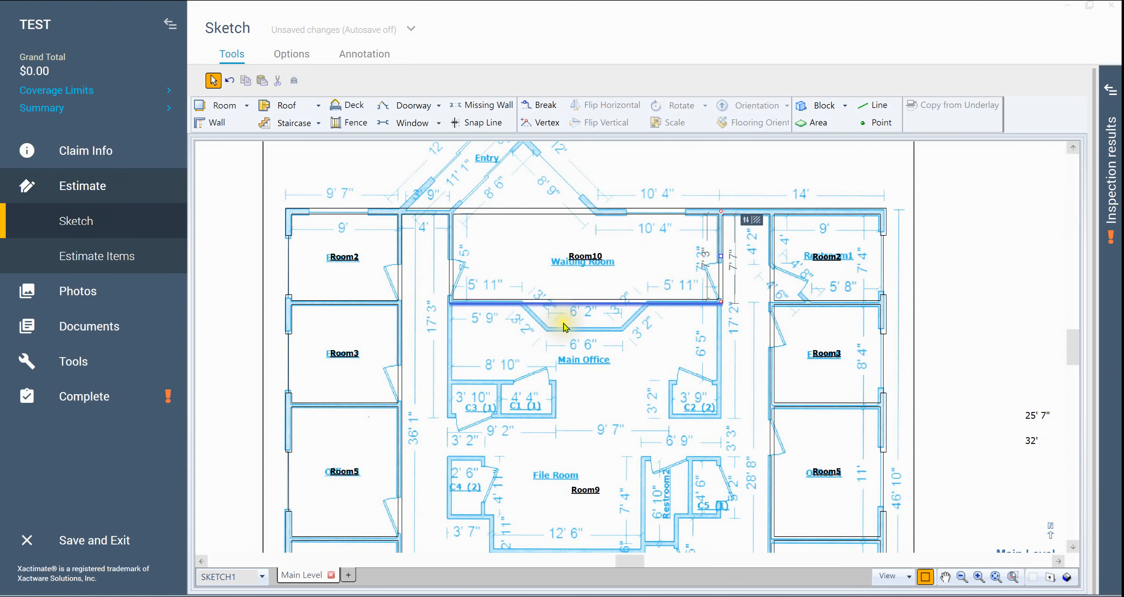
pyautogui.click(506, 260)
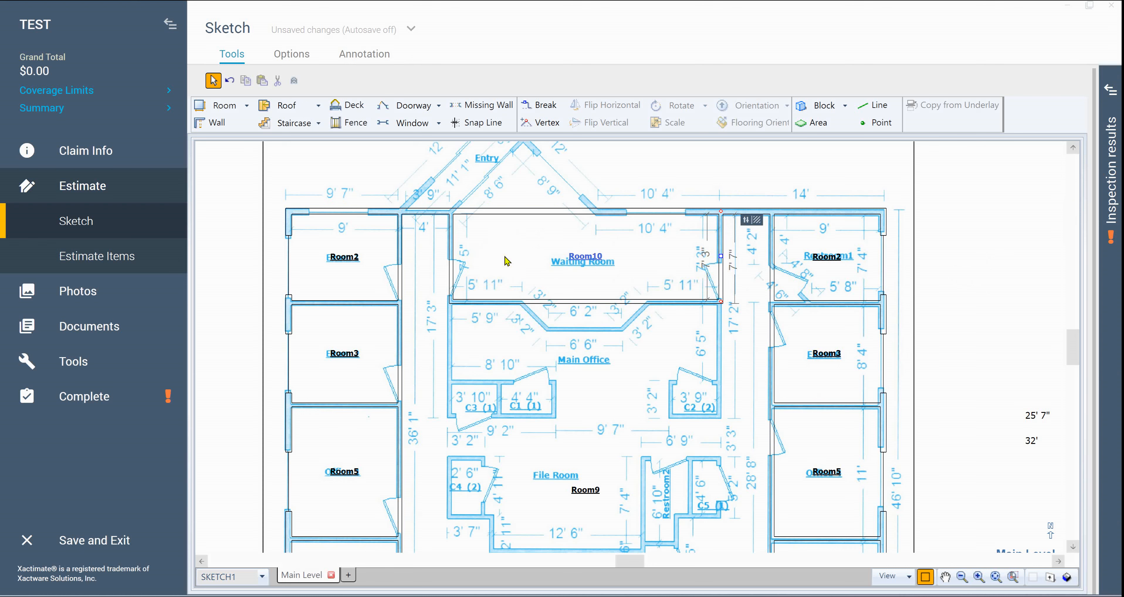
pyautogui.click(692, 443)
pyautogui.click(688, 425)
pyautogui.click(738, 219)
pyautogui.click(733, 219)
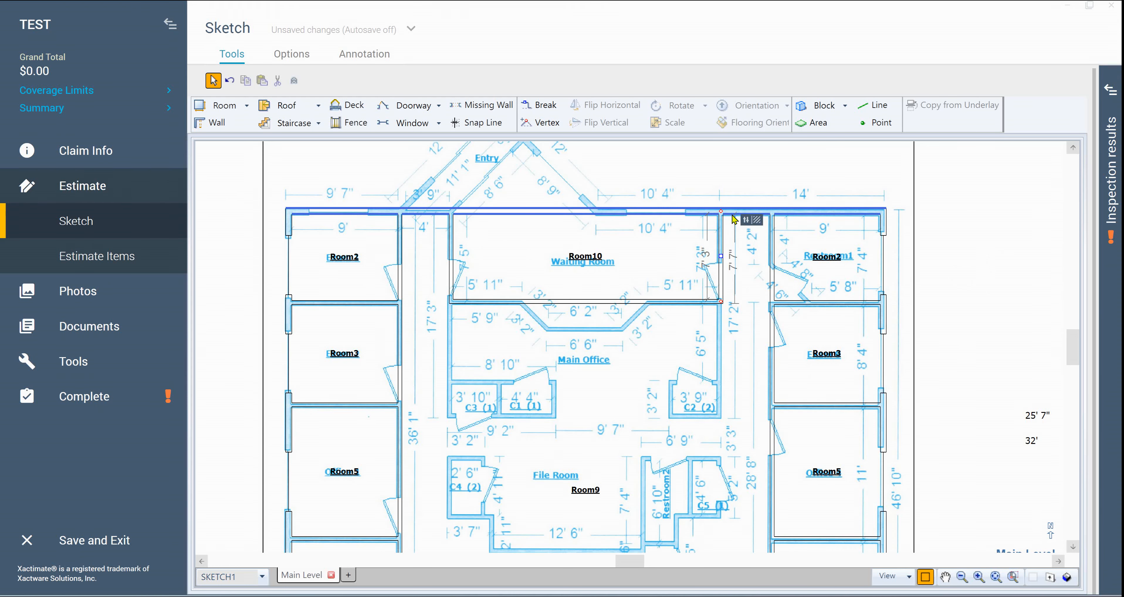
pyautogui.click(973, 388)
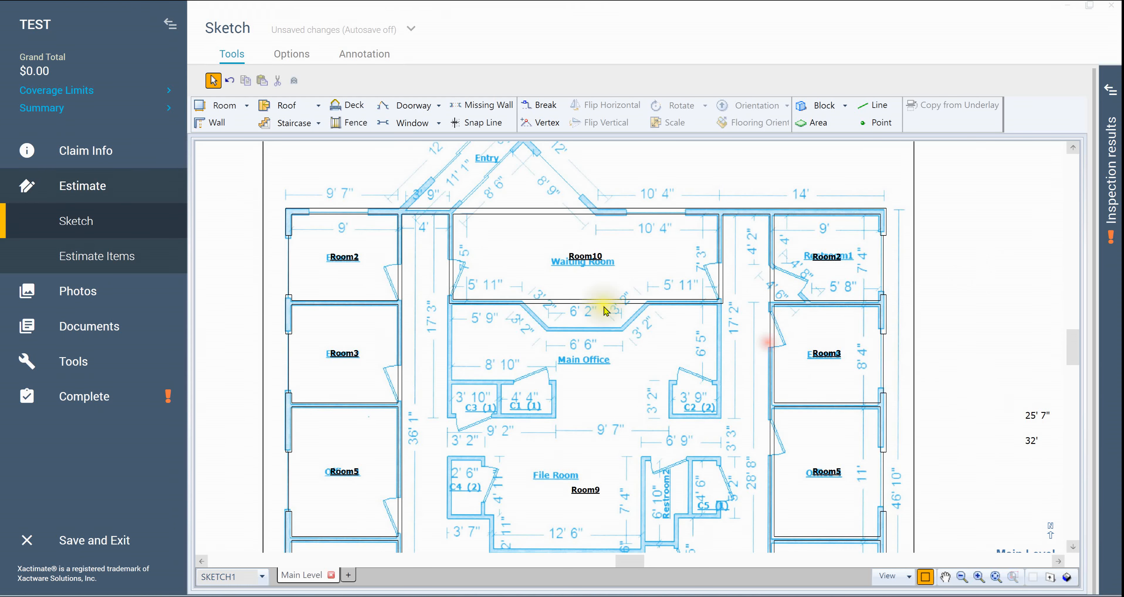
# - Pull a new room off the Waiting Room's lower wall over the Main Office, with an outside depth of 9' 9"
pyautogui.click(588, 259)
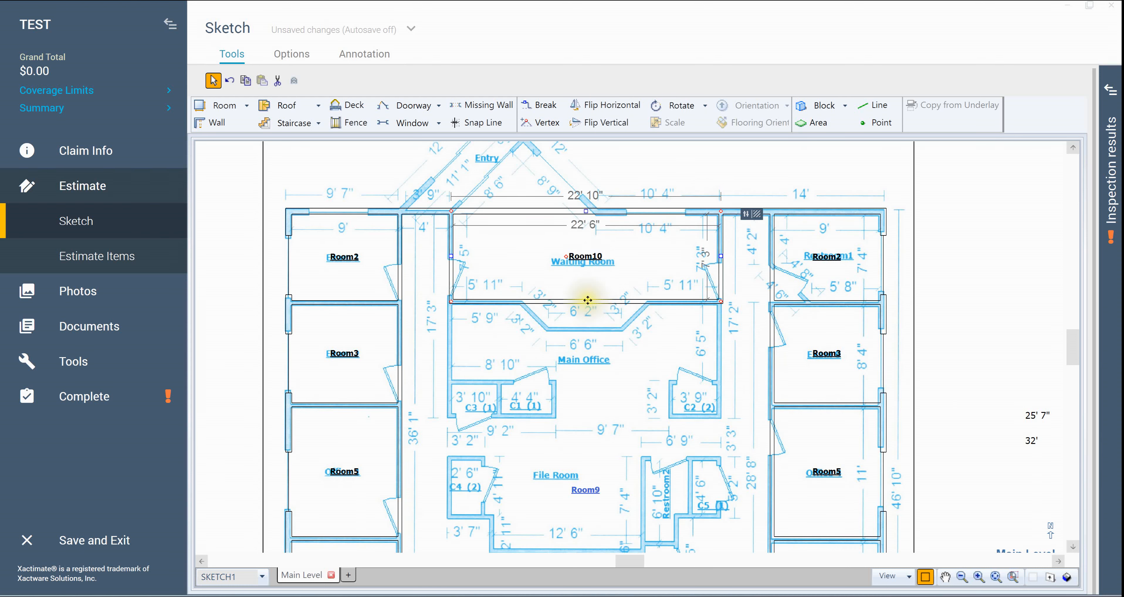
pyautogui.moveTo(588, 300); pyautogui.dragTo(598, 414)
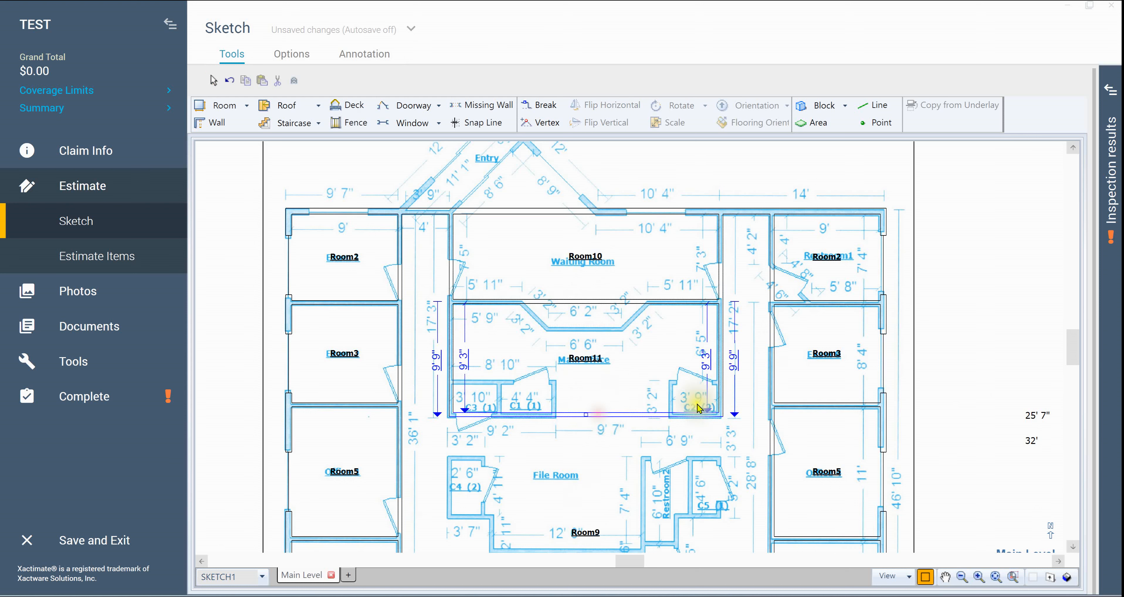
pyautogui.click(736, 366)
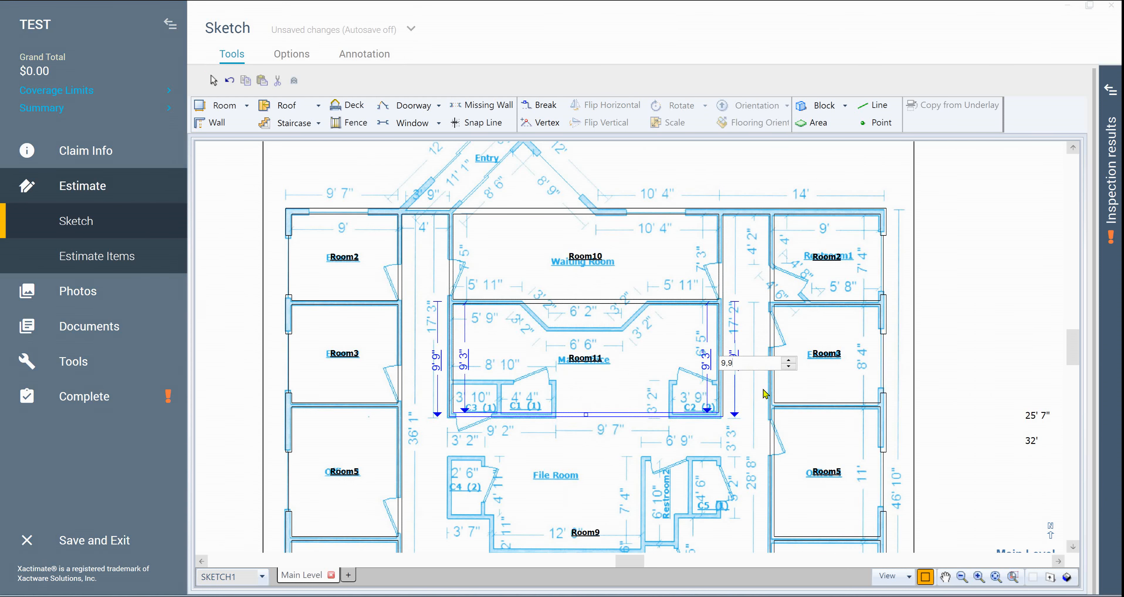
pyautogui.press('Return')
pyautogui.click(976, 357)
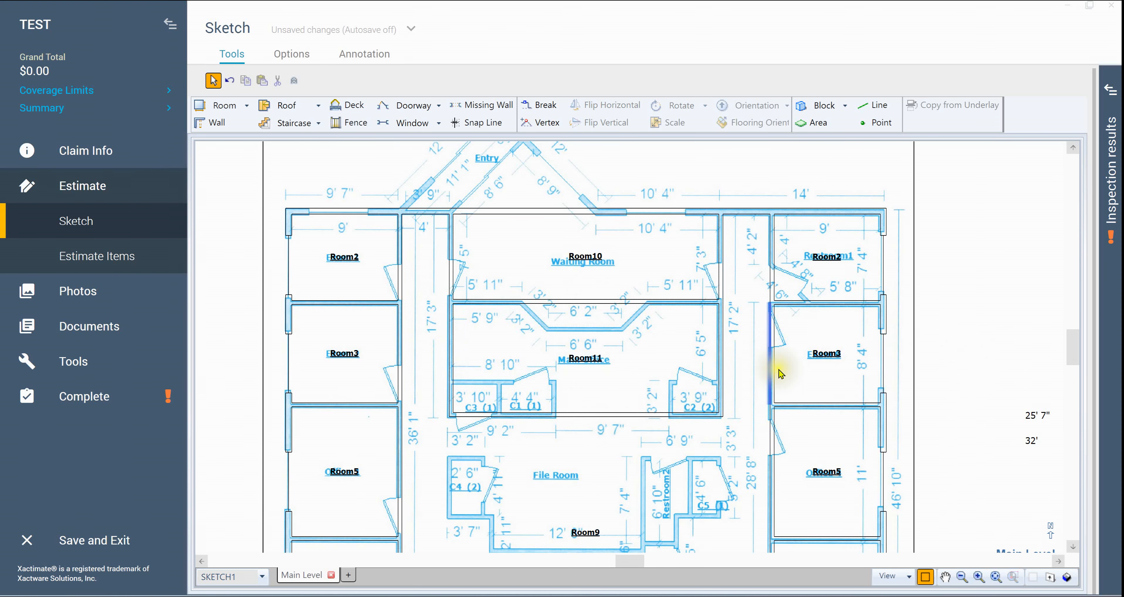
# - Select the Waiting Room, Main Office and Room9, check the combined hallway-side length against the underlay, and examine the Main Office closets
pyautogui.click(632, 262)
pyautogui.keyDown('ctrl'); pyautogui.click(610, 343); pyautogui.keyUp('ctrl')
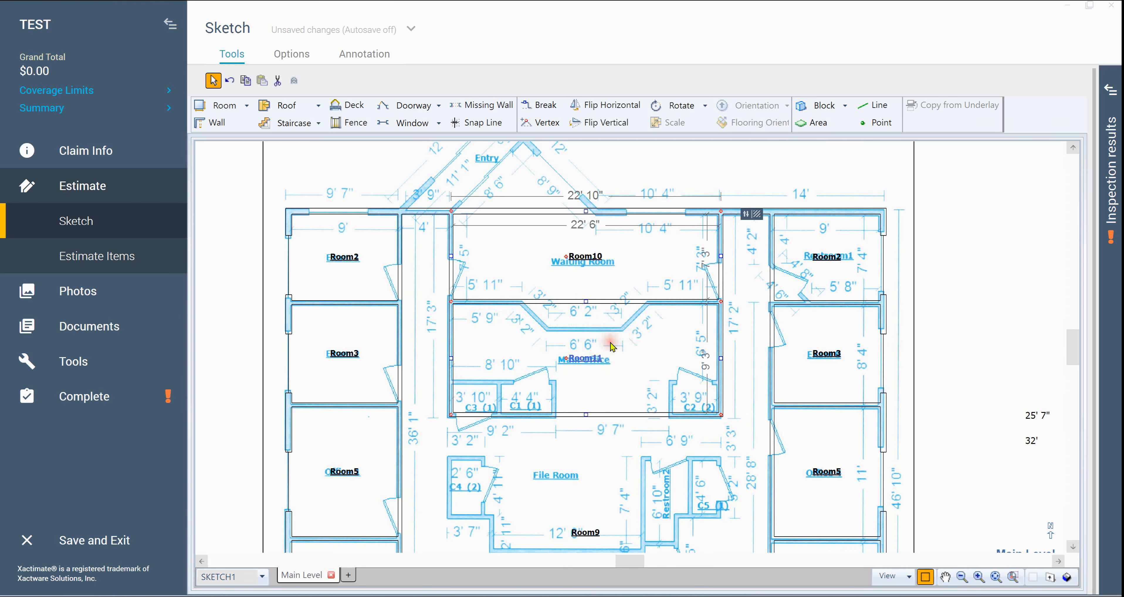
pyautogui.keyDown('ctrl'); pyautogui.click(740, 345); pyautogui.keyUp('ctrl')
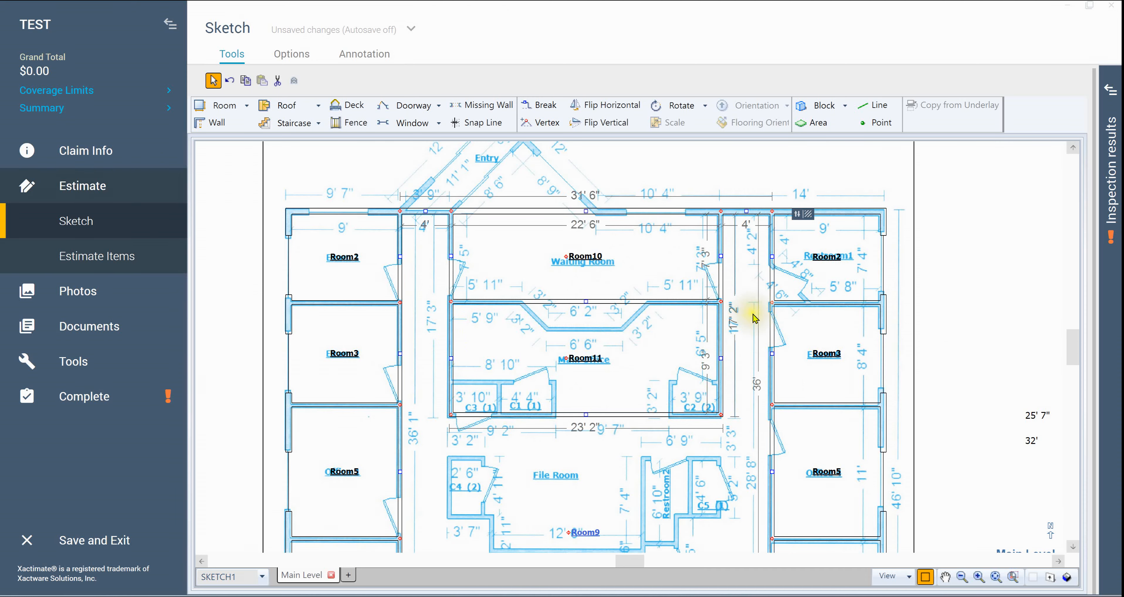
pyautogui.scroll(2, 754, 317)
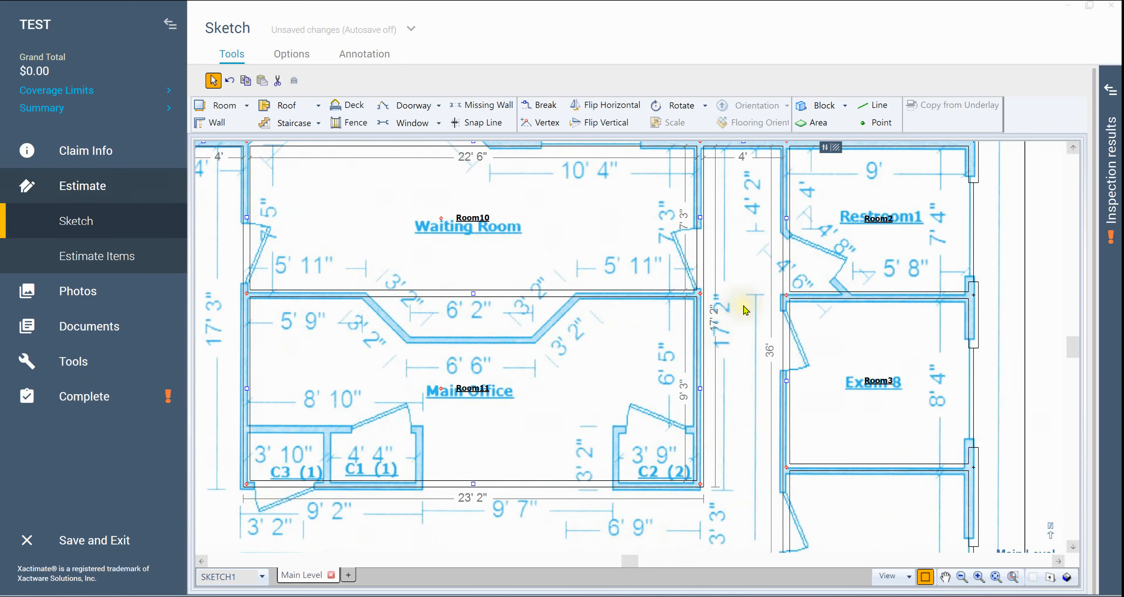
pyautogui.scroll(-3, 744, 315)
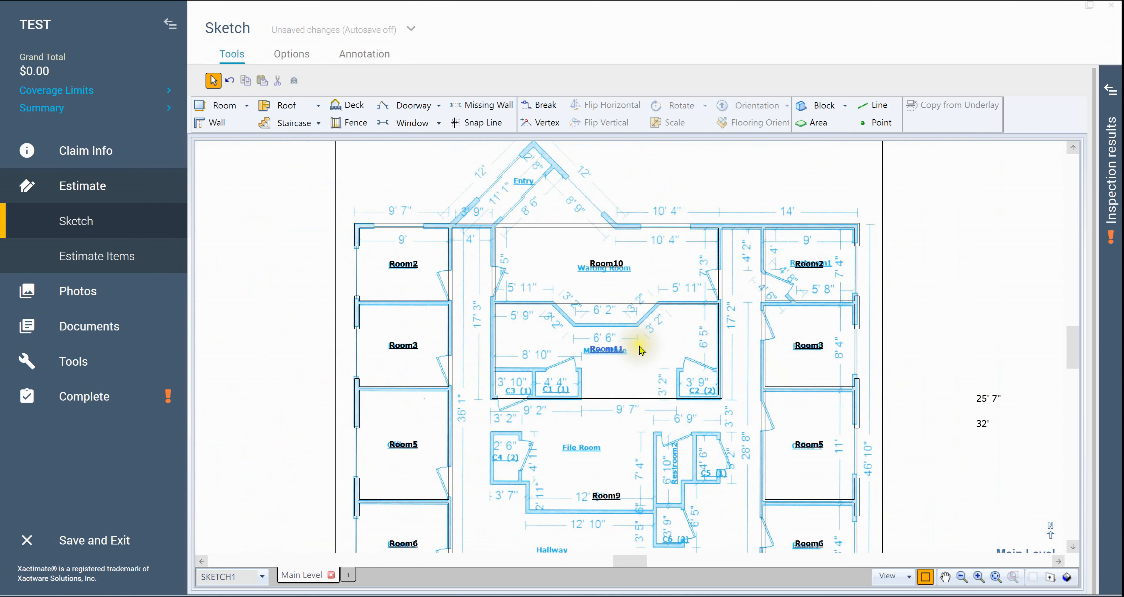
pyautogui.scroll(3, 625, 366)
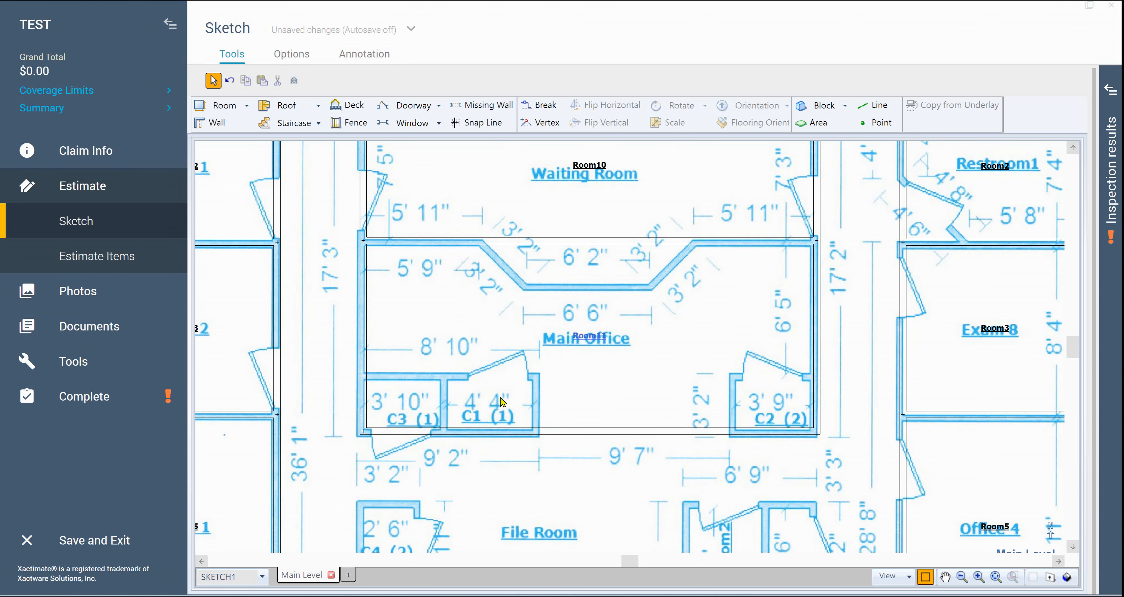
pyautogui.click(705, 422)
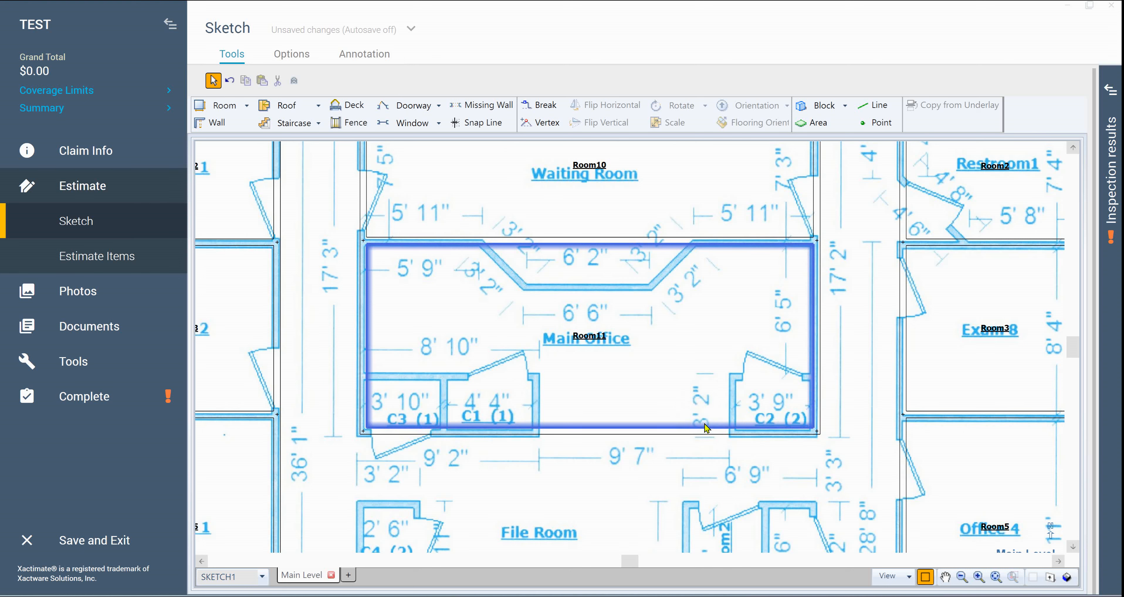
# - Break the Main Office's lower wall at closet C2's inner edge and pull a new room up over C2, about 2' 4" deep inside
pyautogui.click(700, 432)
pyautogui.click(721, 435)
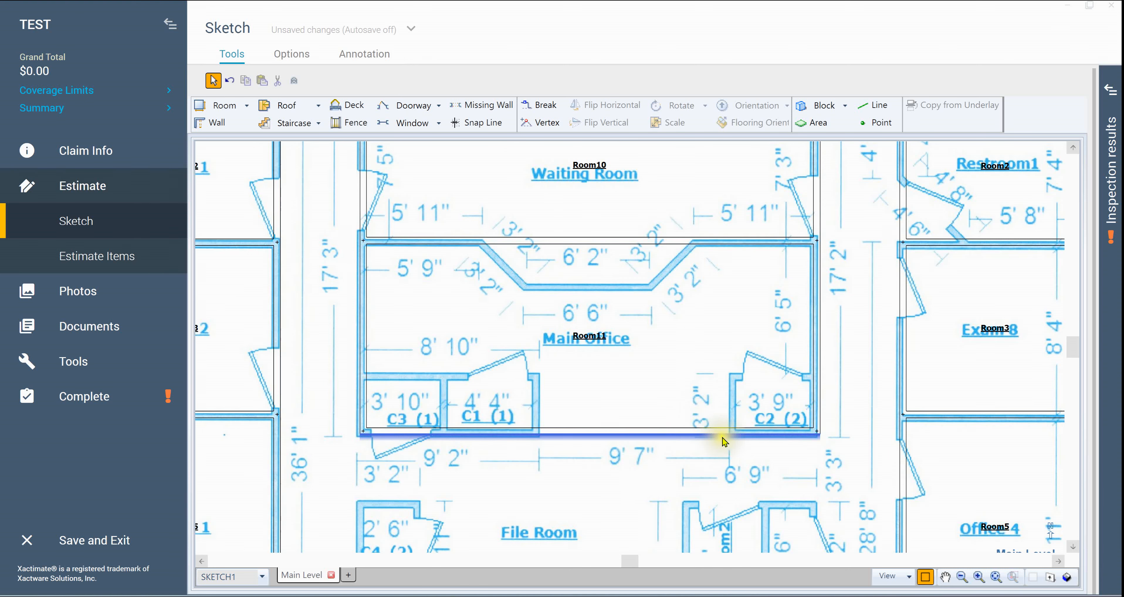
pyautogui.click(624, 433)
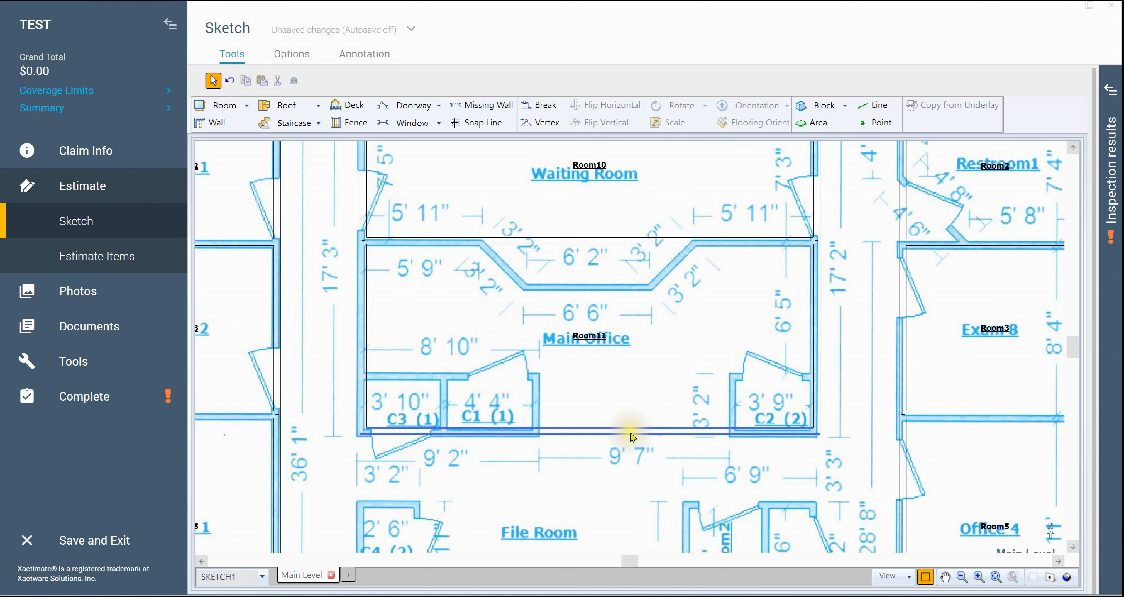
pyautogui.click(736, 458)
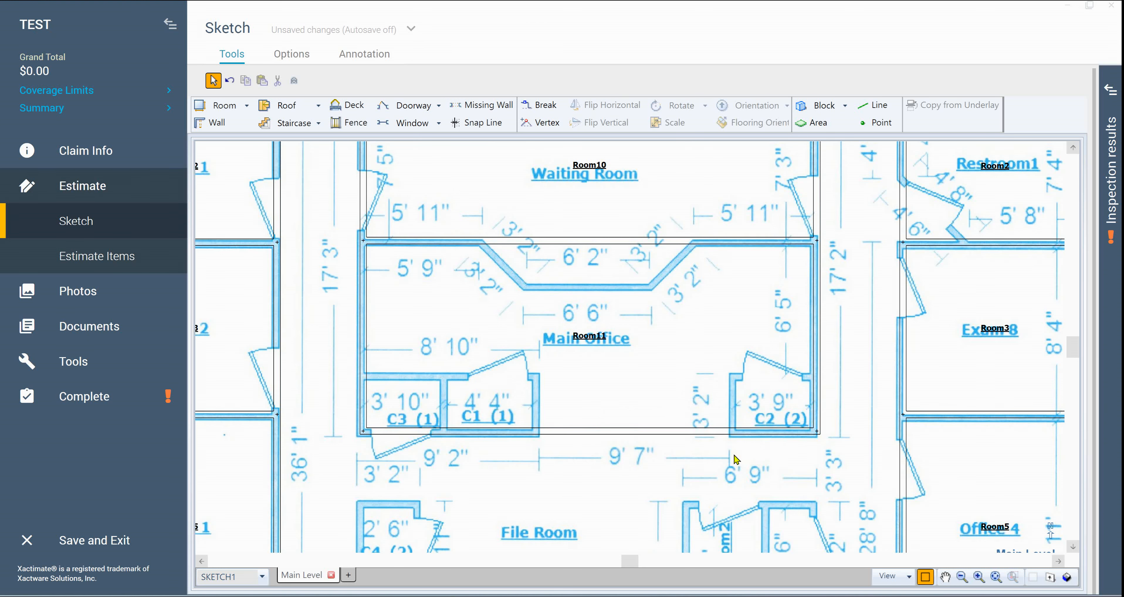
pyautogui.press('b')
pyautogui.moveTo(739, 431); pyautogui.dragTo(731, 432)
pyautogui.click(733, 432)
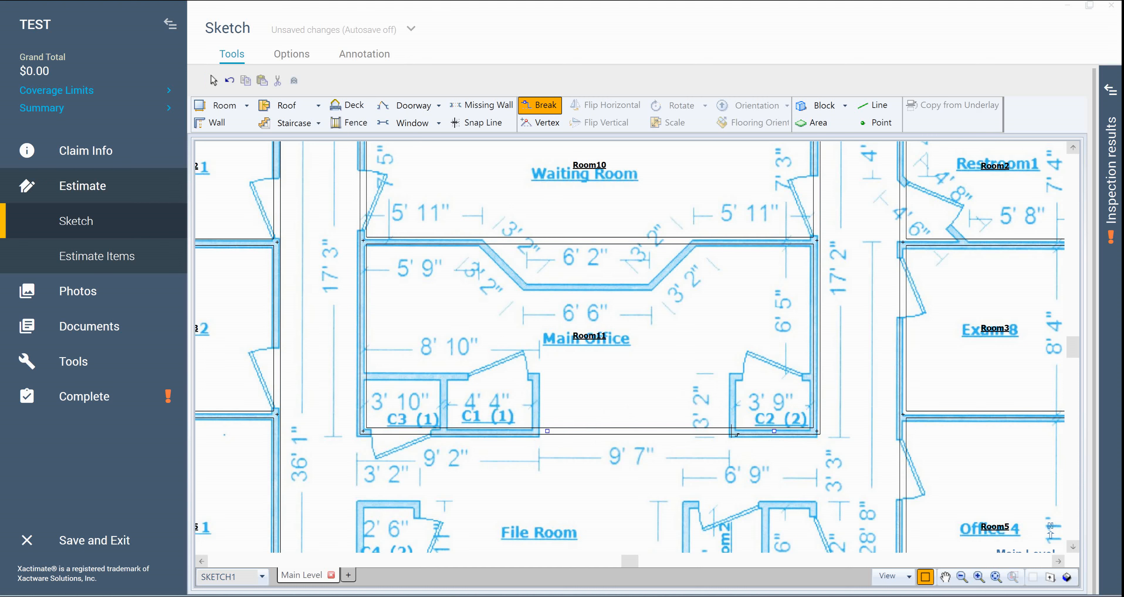
pyautogui.click(775, 431)
pyautogui.moveTo(775, 432); pyautogui.dragTo(772, 379)
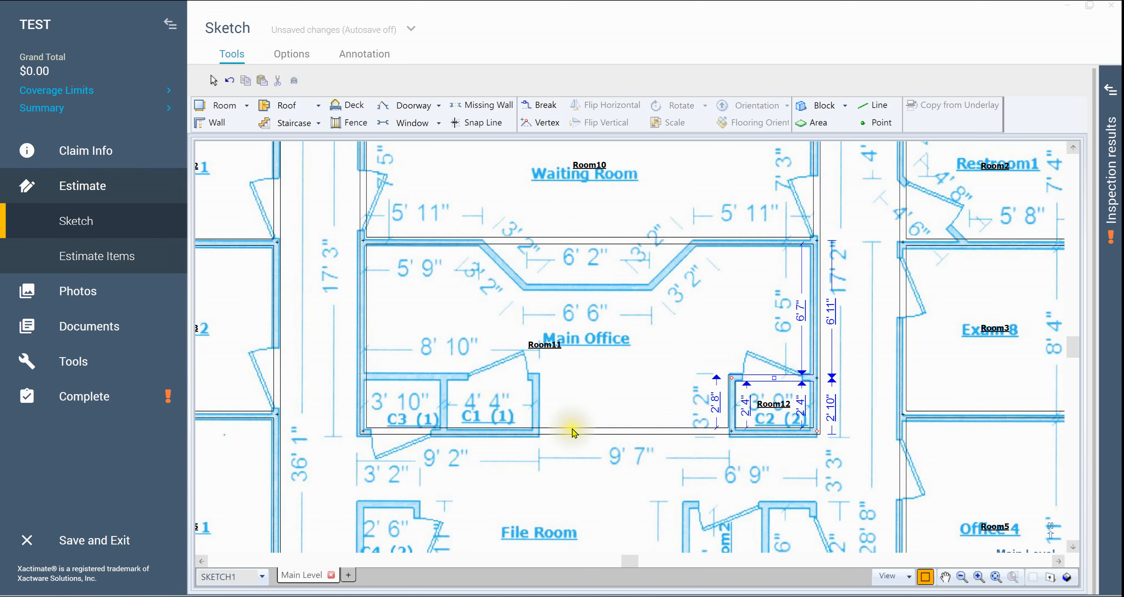
# - Break off and pull a closet room about 2' 5" deep inside over C3 and C1, and delete the Main Office wall section between the closets
pyautogui.click(539, 435)
pyautogui.click(539, 433)
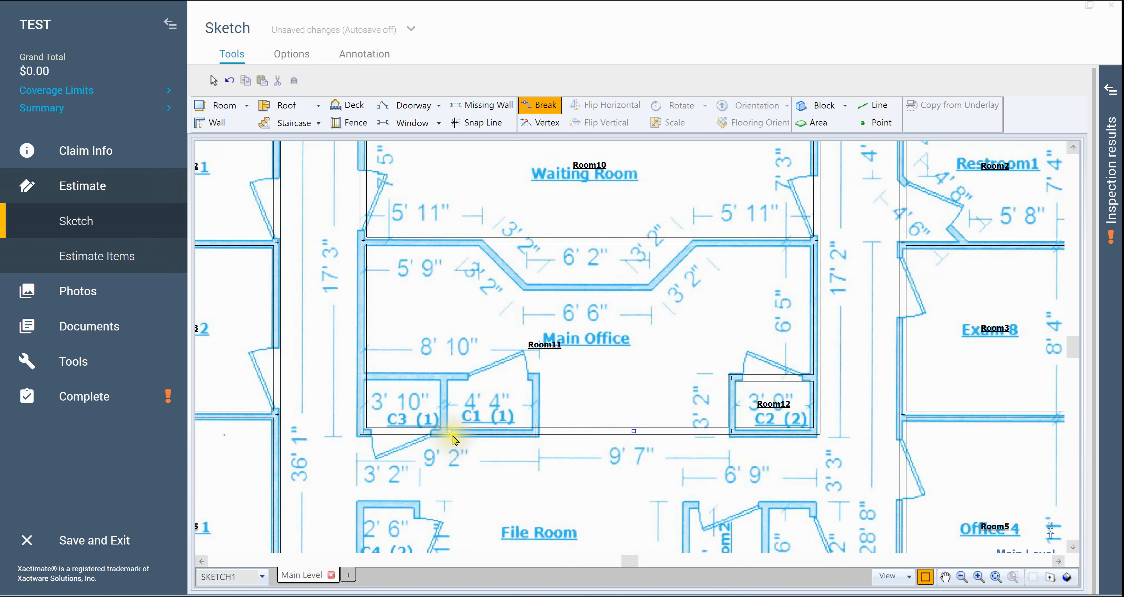
pyautogui.moveTo(449, 432); pyautogui.dragTo(452, 379)
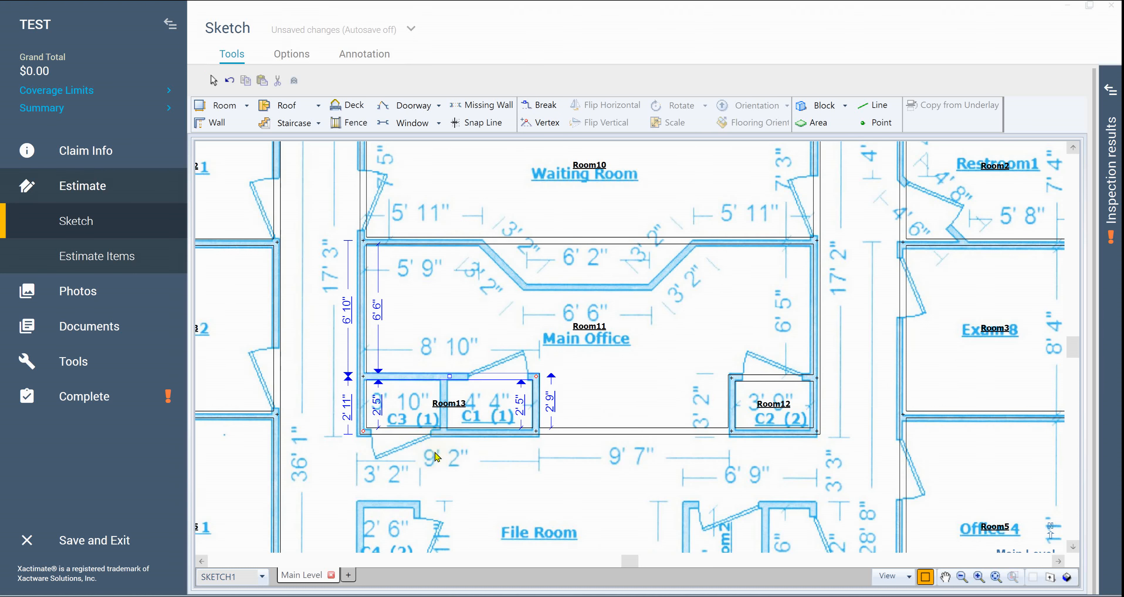
pyautogui.click(625, 434)
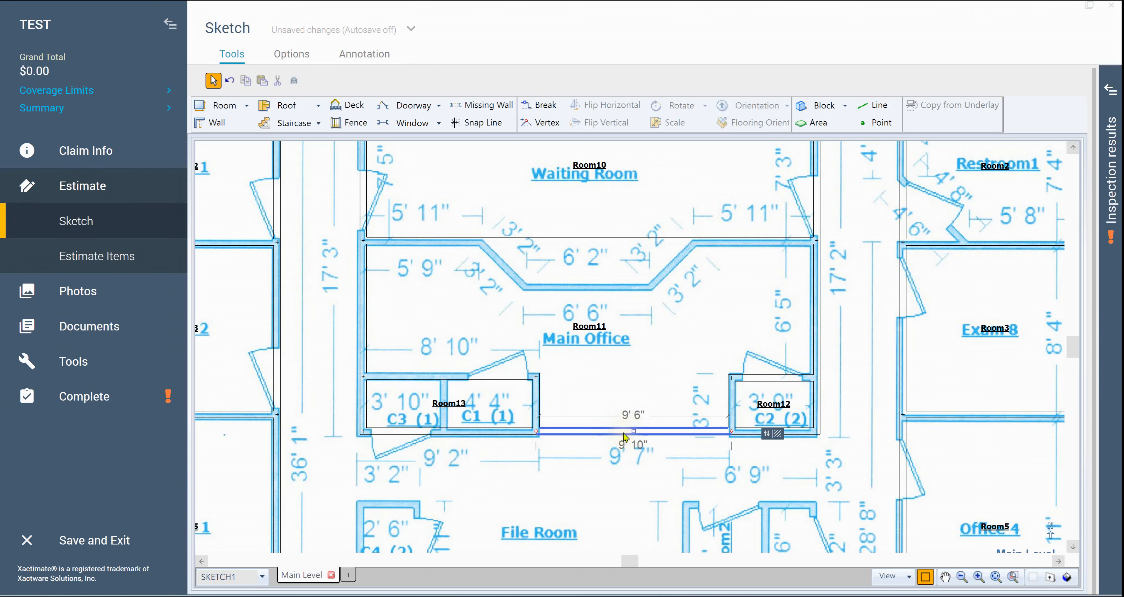
pyautogui.press('Delete')
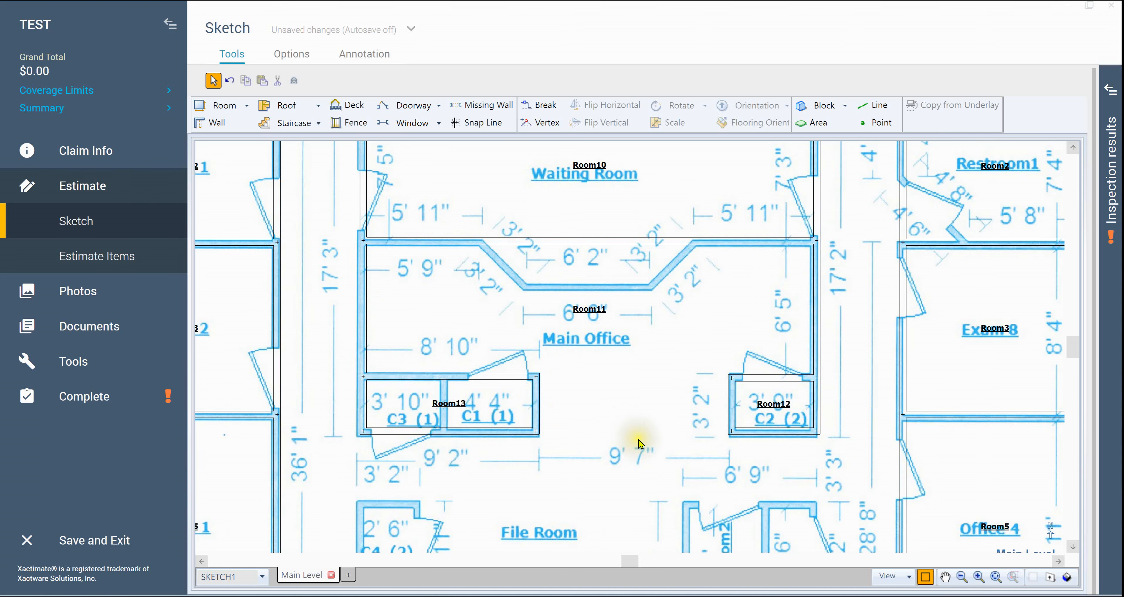
# - Move closet C2's upper wall so its outside depth is 3' 2", and compare the closet and Main Office dimensions with the underlay
pyautogui.click(771, 409)
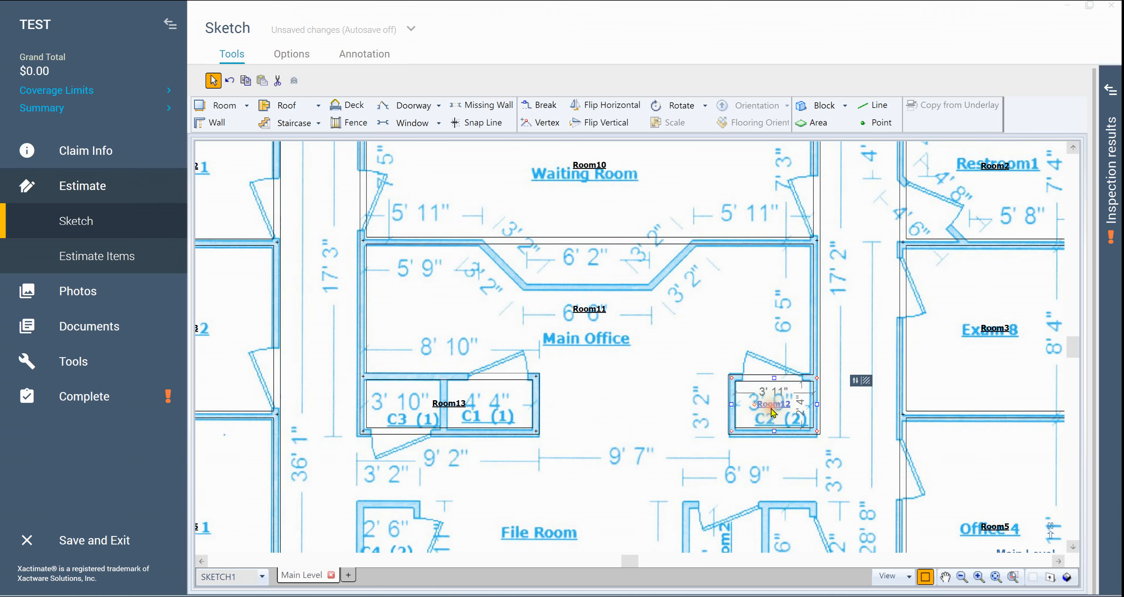
pyautogui.click(777, 378)
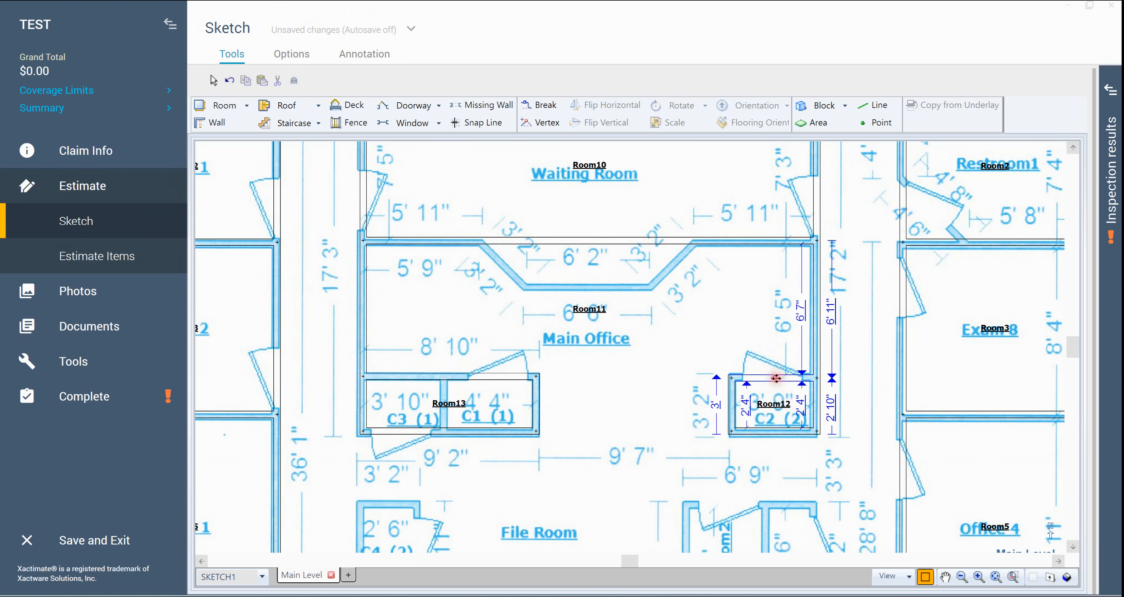
pyautogui.click(718, 406)
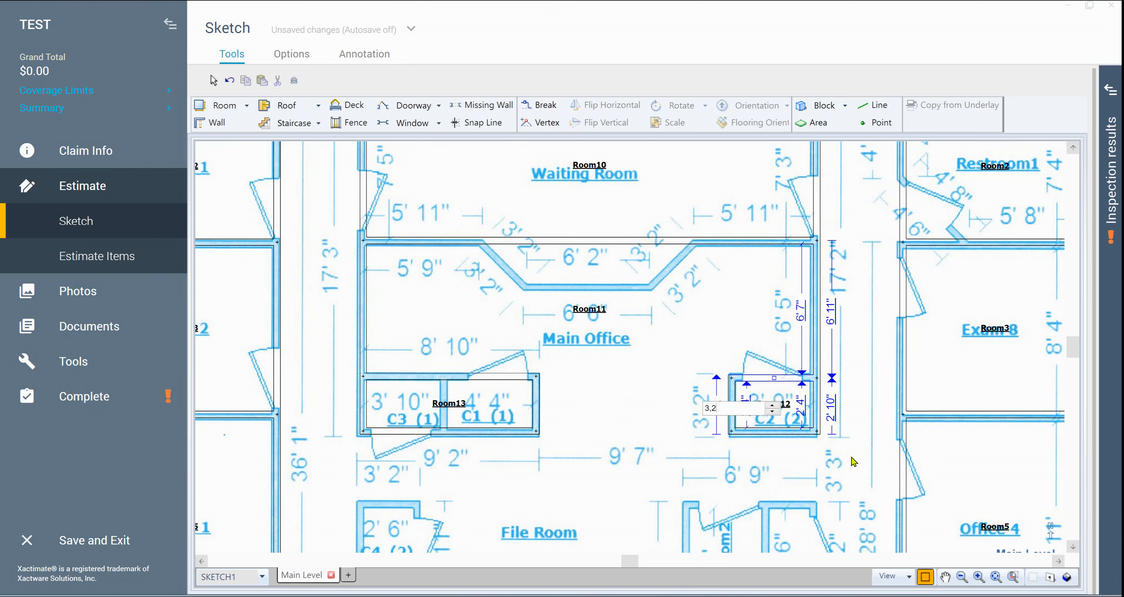
pyautogui.press('Return')
pyautogui.click(747, 410)
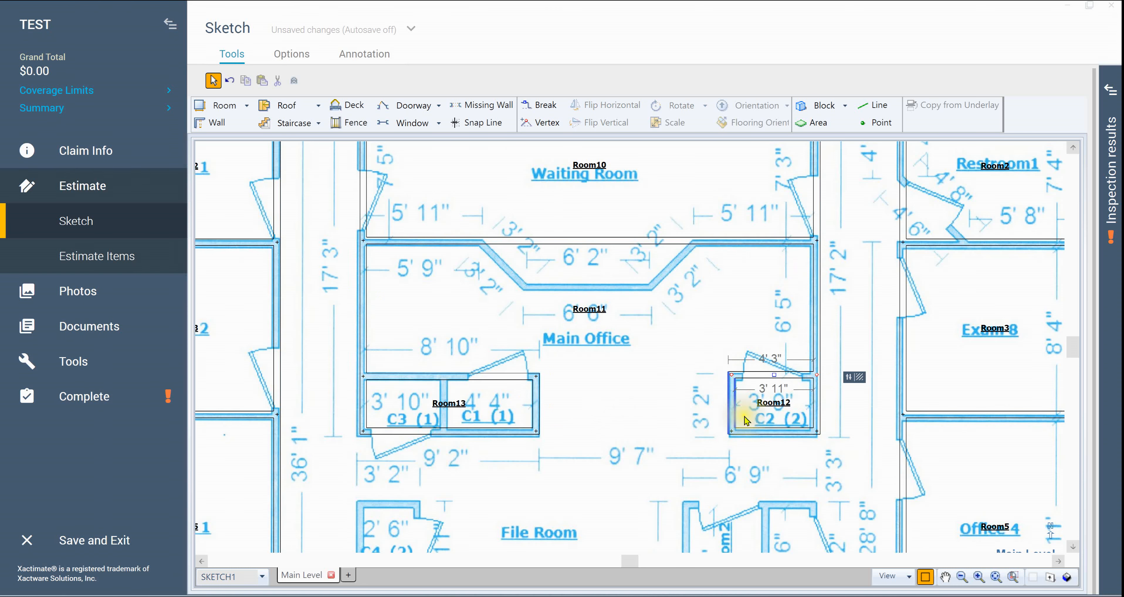
pyautogui.click(764, 406)
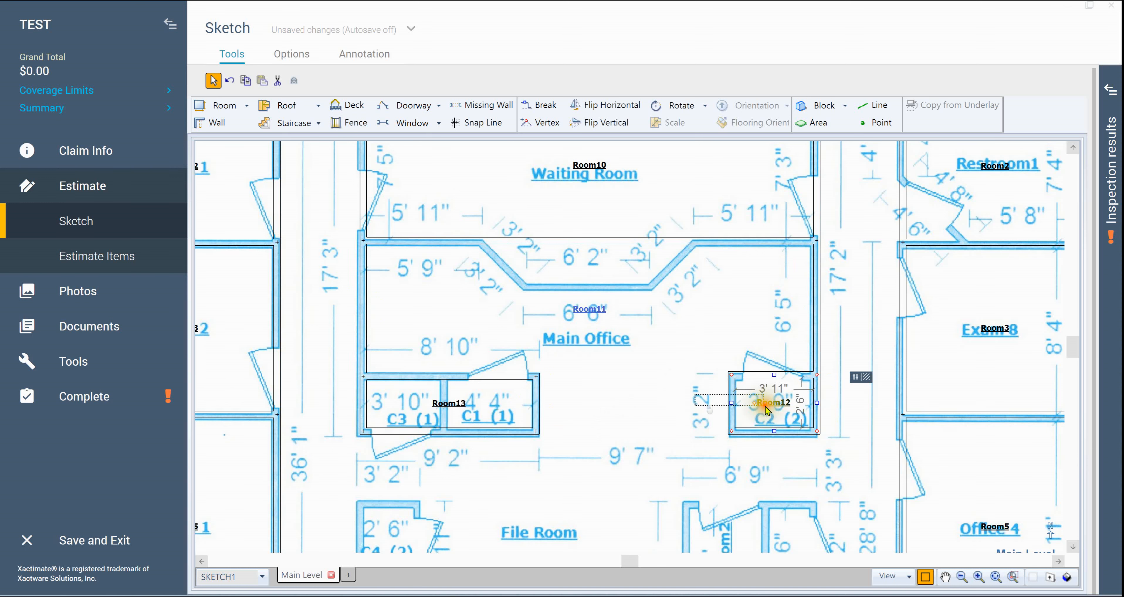
pyautogui.keyDown('ctrl'); pyautogui.click(699, 396); pyautogui.keyUp('ctrl')
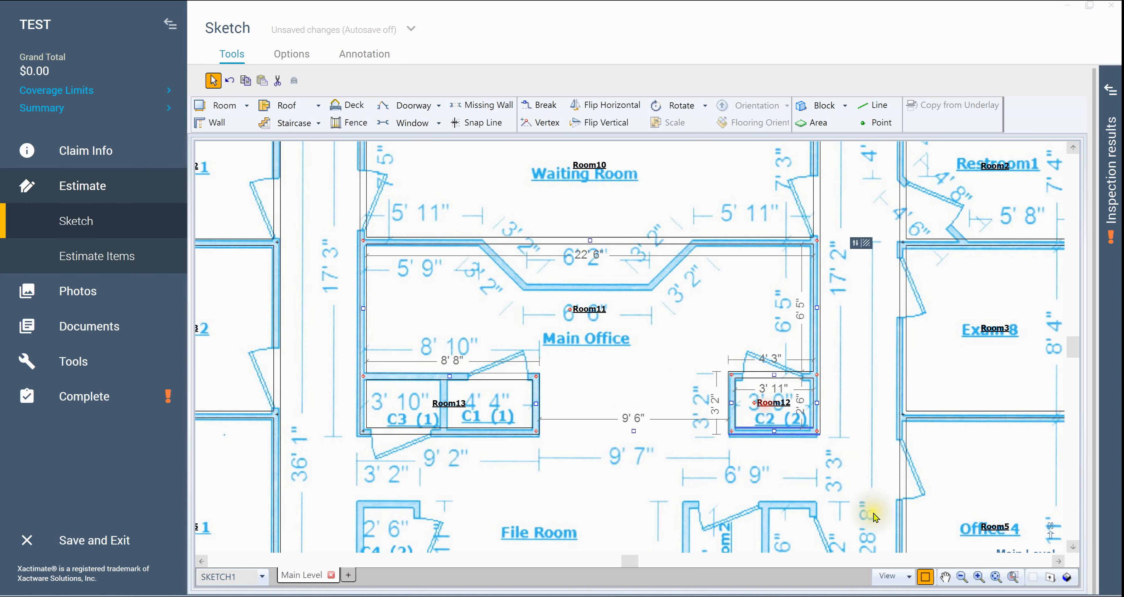
# - Move the upper wall of the combined C3 and C1 closet room to give an outside depth of 3' 2"
pyautogui.click(498, 405)
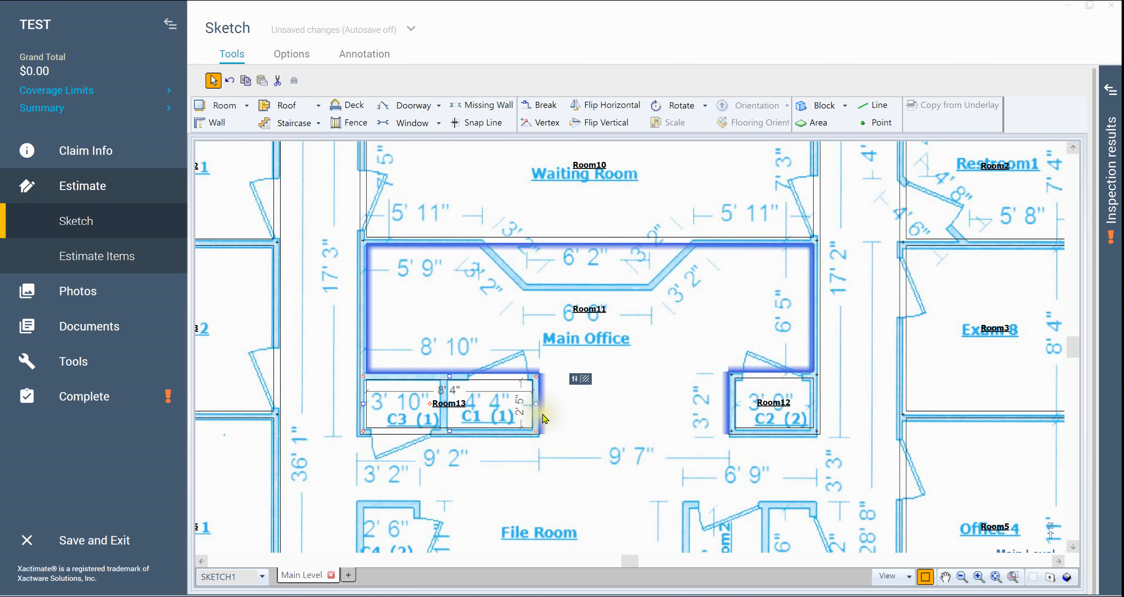
pyautogui.click(452, 379)
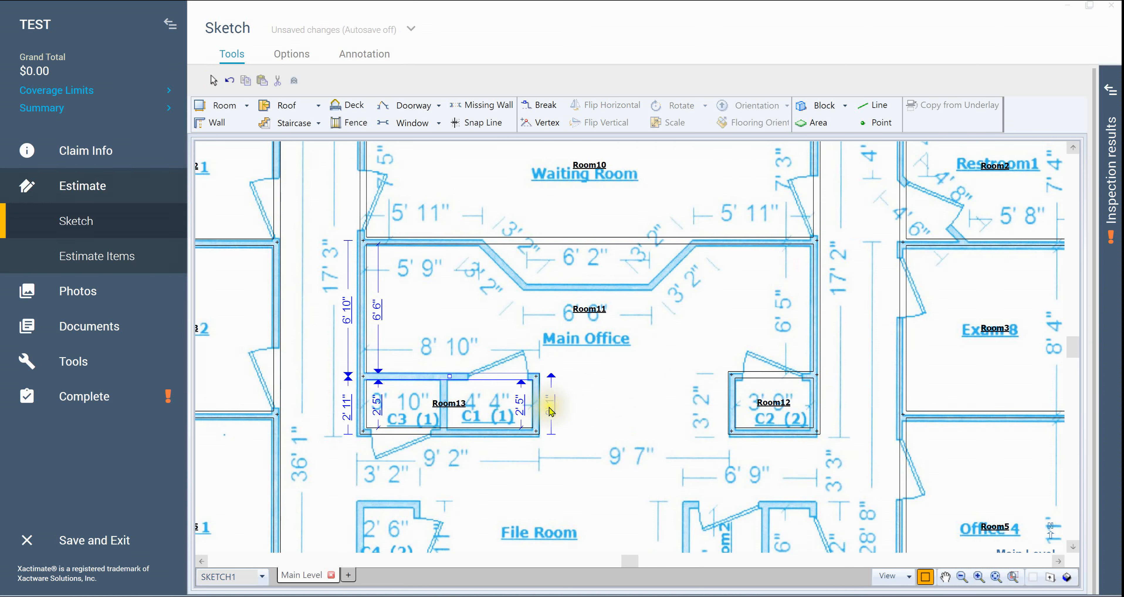
pyautogui.click(550, 406)
pyautogui.write('3,2')
pyautogui.press('Return')
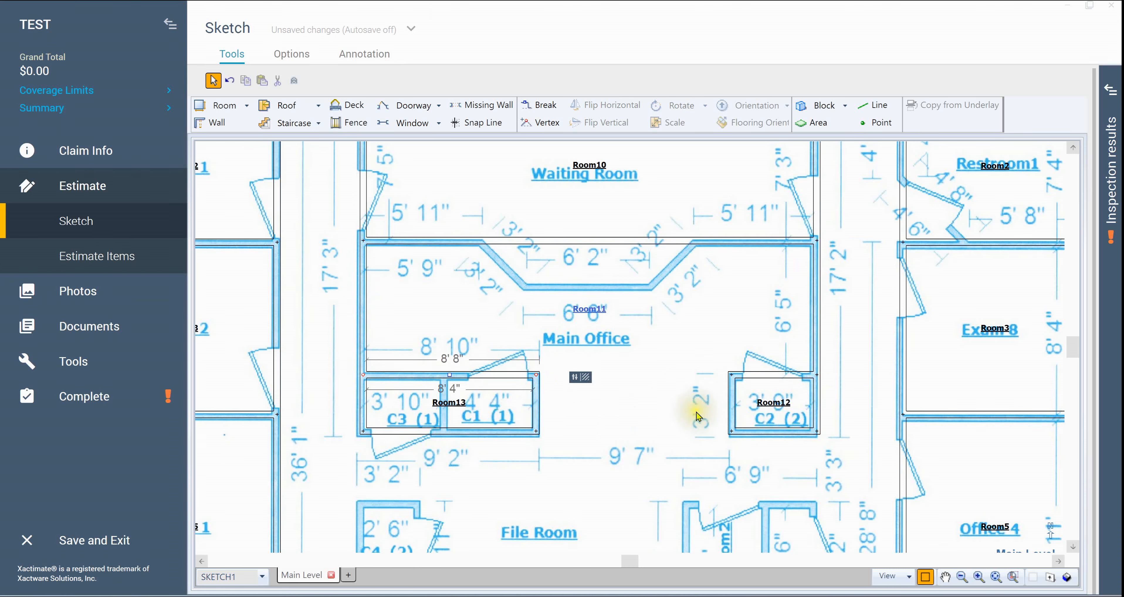
# - Move closet C2's left wall so the closet's inside width is 3' 9"
pyautogui.click(768, 428)
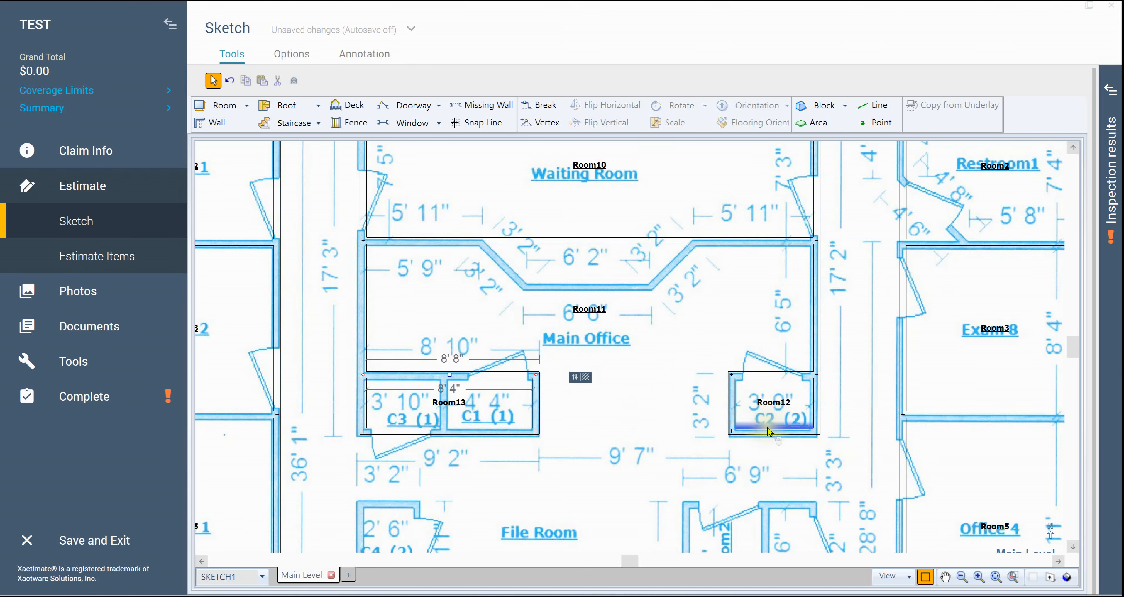
pyautogui.scroll(3, 768, 430)
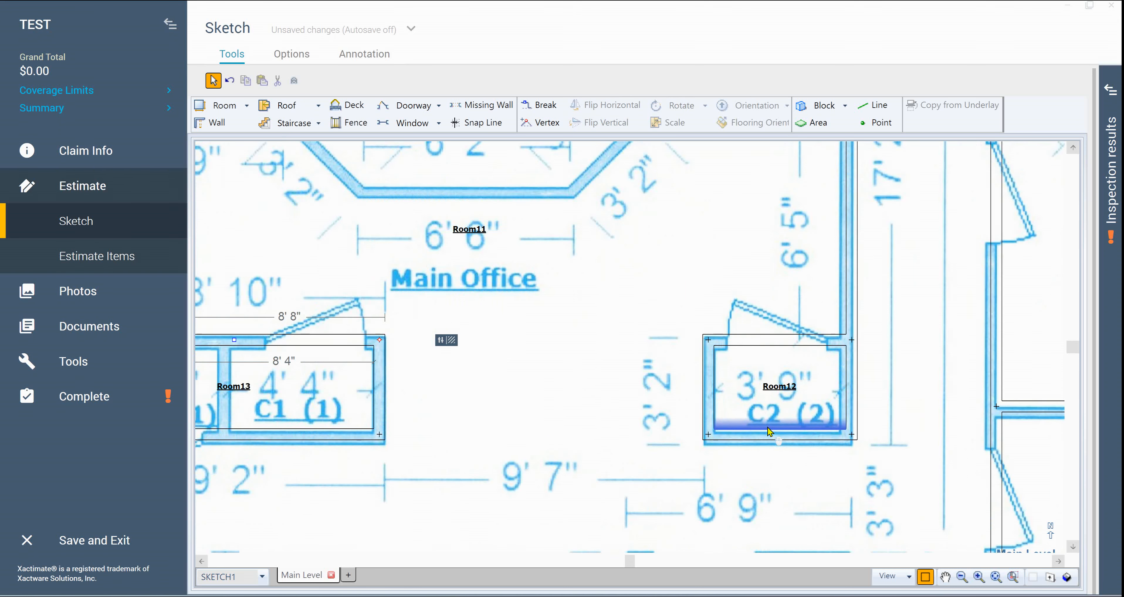
pyautogui.click(747, 396)
pyautogui.click(708, 385)
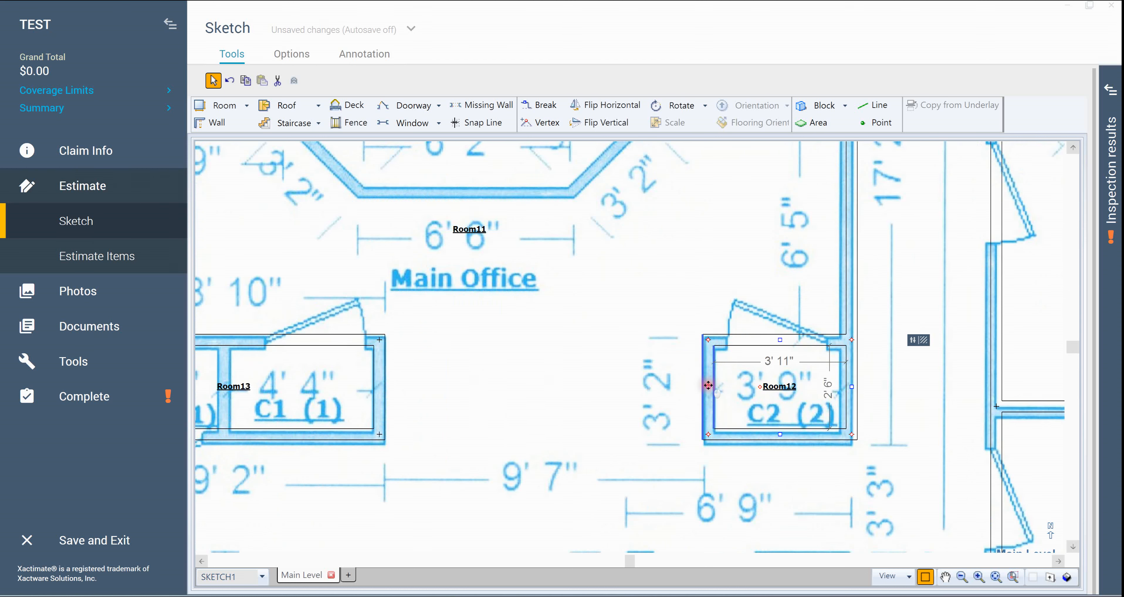
pyautogui.click(779, 361)
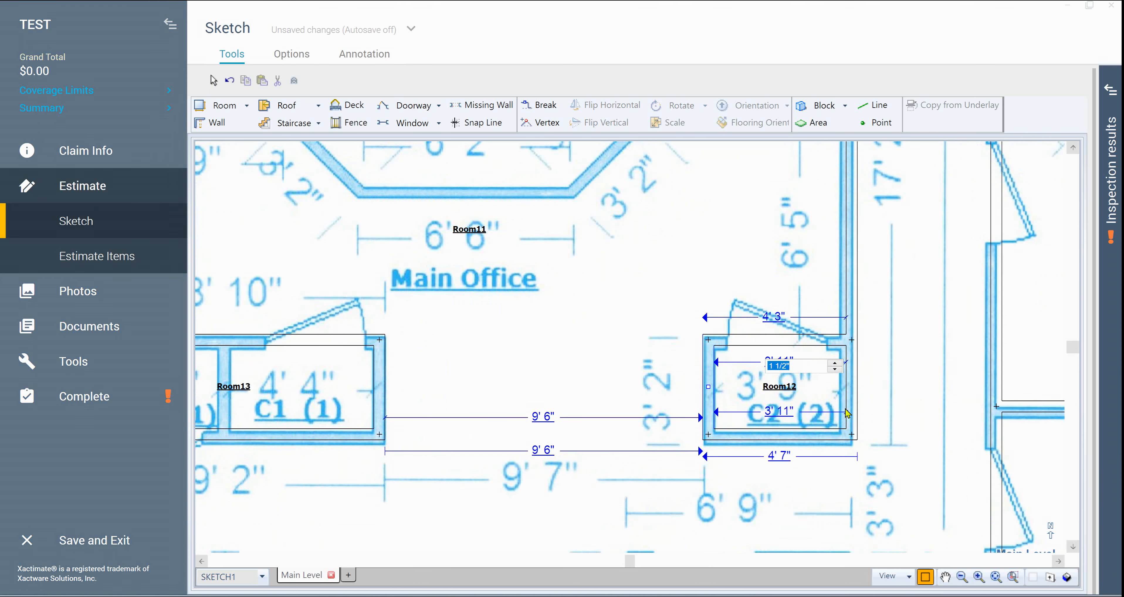
pyautogui.press('Return')
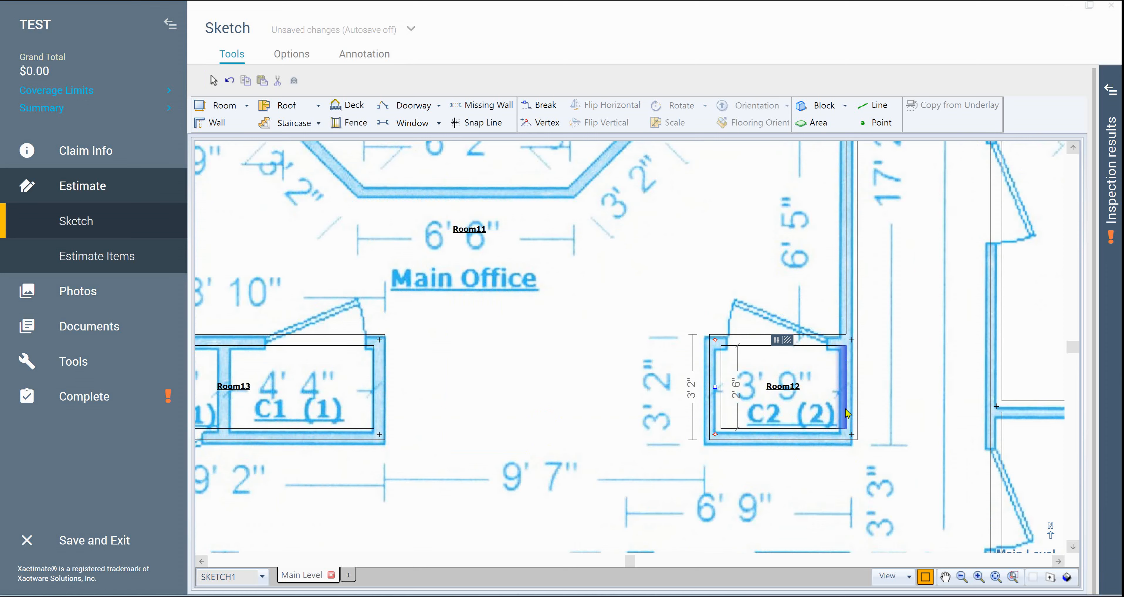
# - Split the combined closet room into C3 and C1 with a dividing wall, and set C3's inside width to 3' 10"
pyautogui.moveTo(476, 383); pyautogui.dragTo(822, 374)
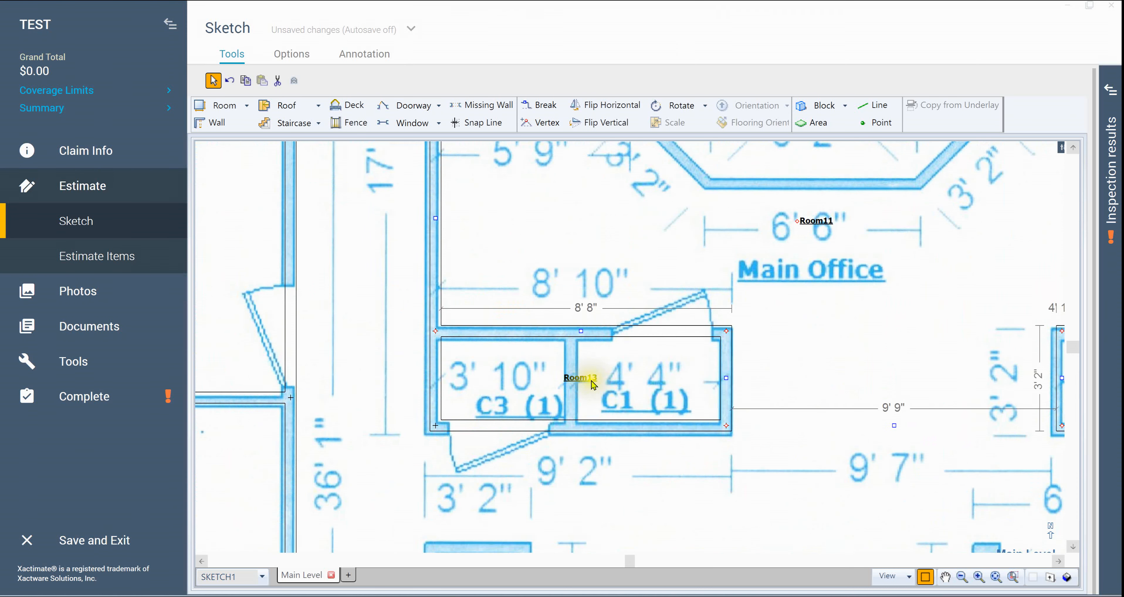
pyautogui.click(581, 379)
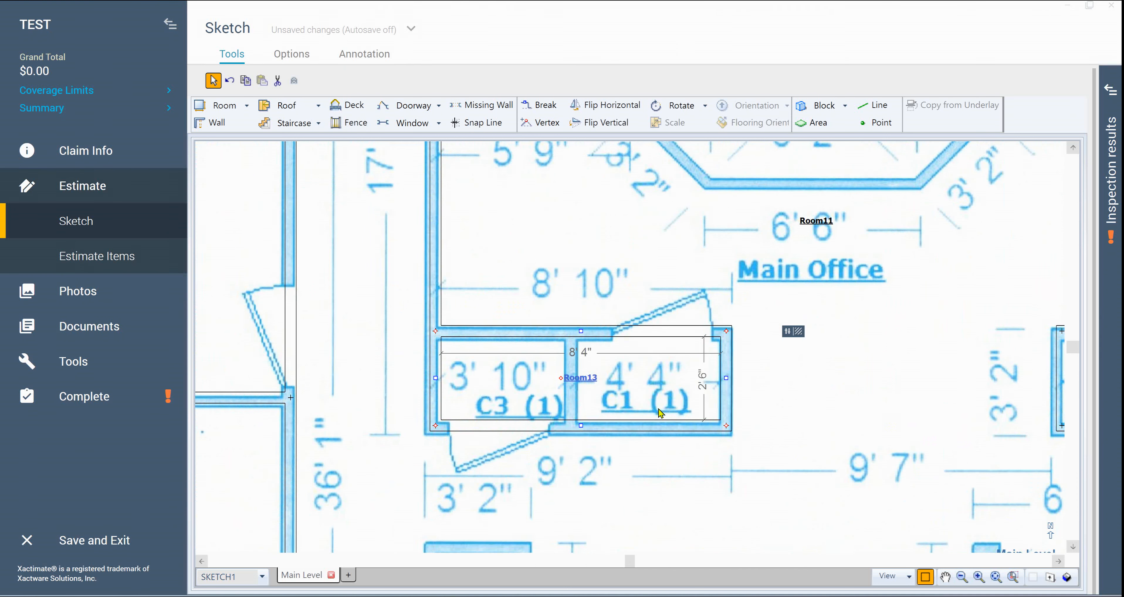
pyautogui.moveTo(596, 371); pyautogui.dragTo(573, 381)
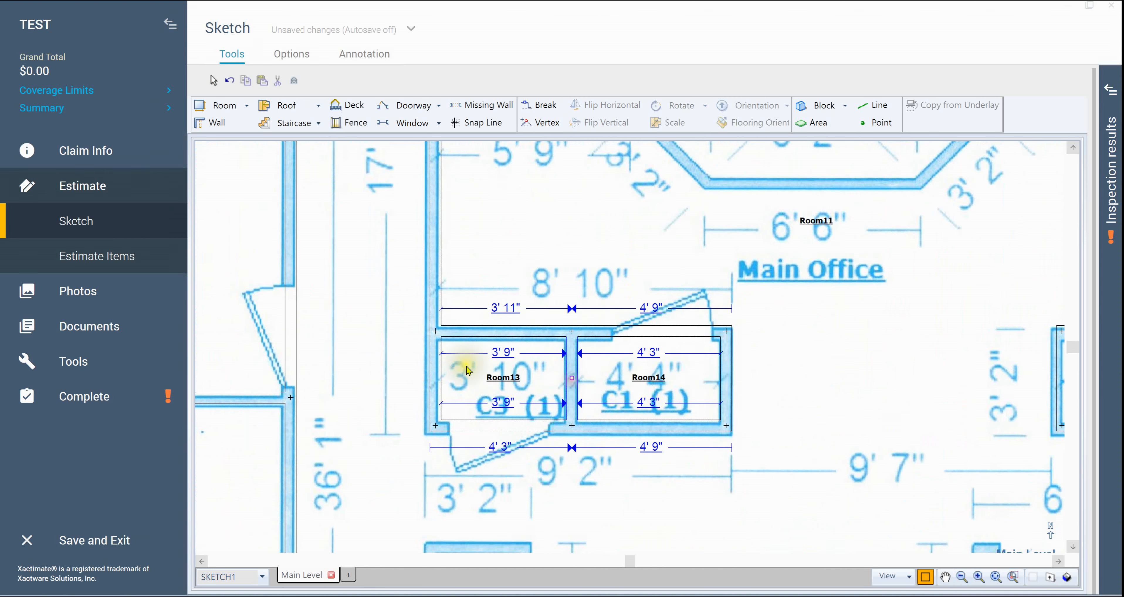
pyautogui.click(503, 353)
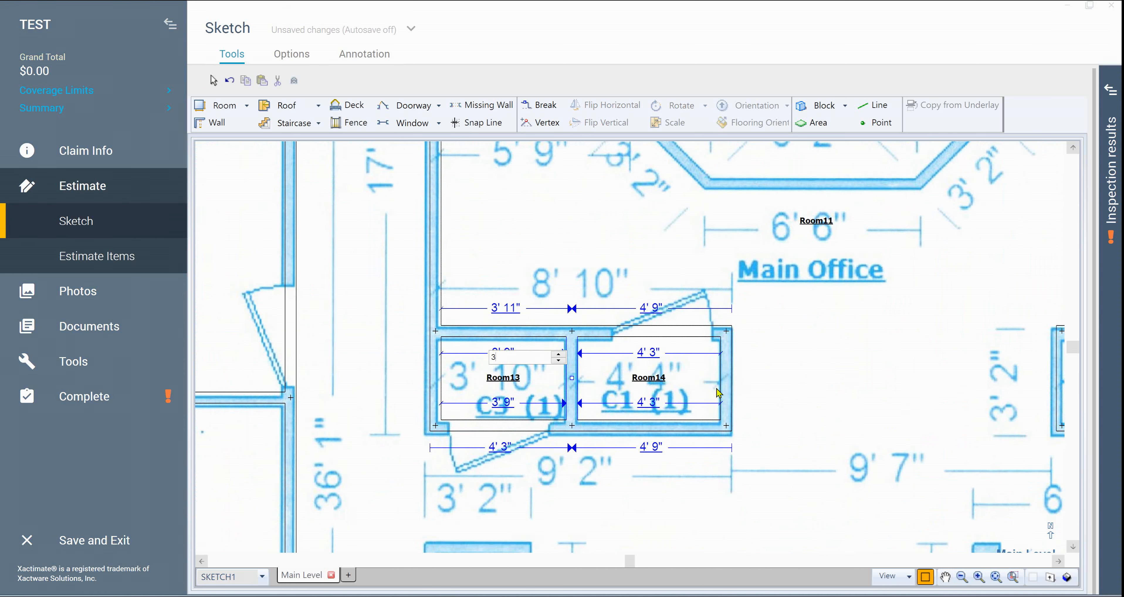
pyautogui.write('3,10')
pyautogui.click(720, 393)
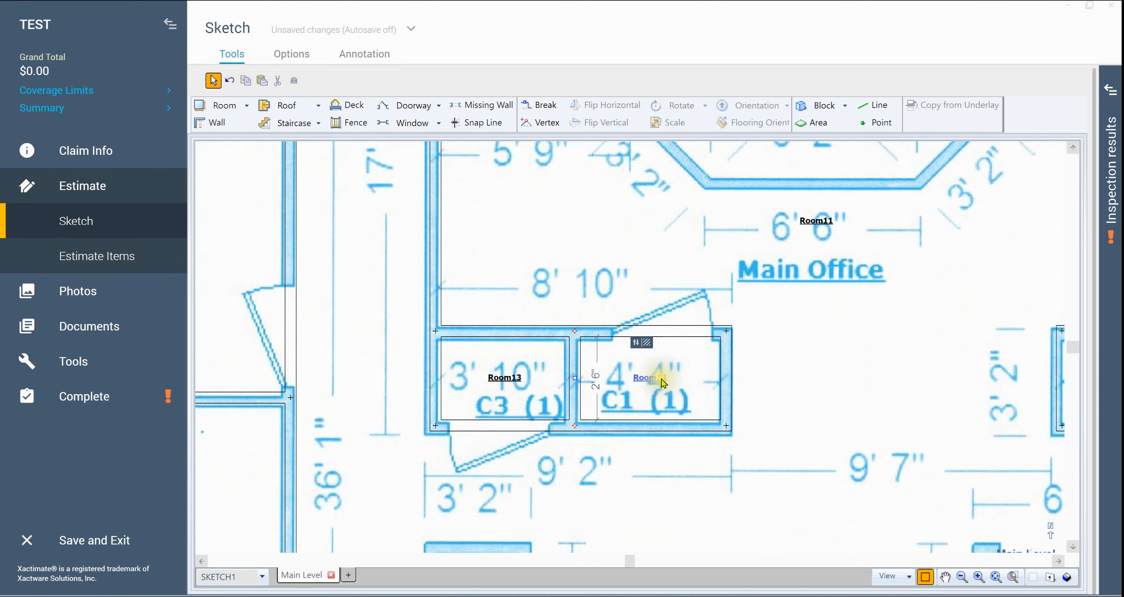
# - Select closet C1 and move its right wall to give an inside width of 4' 4"
pyautogui.click(727, 380)
pyautogui.click(747, 401)
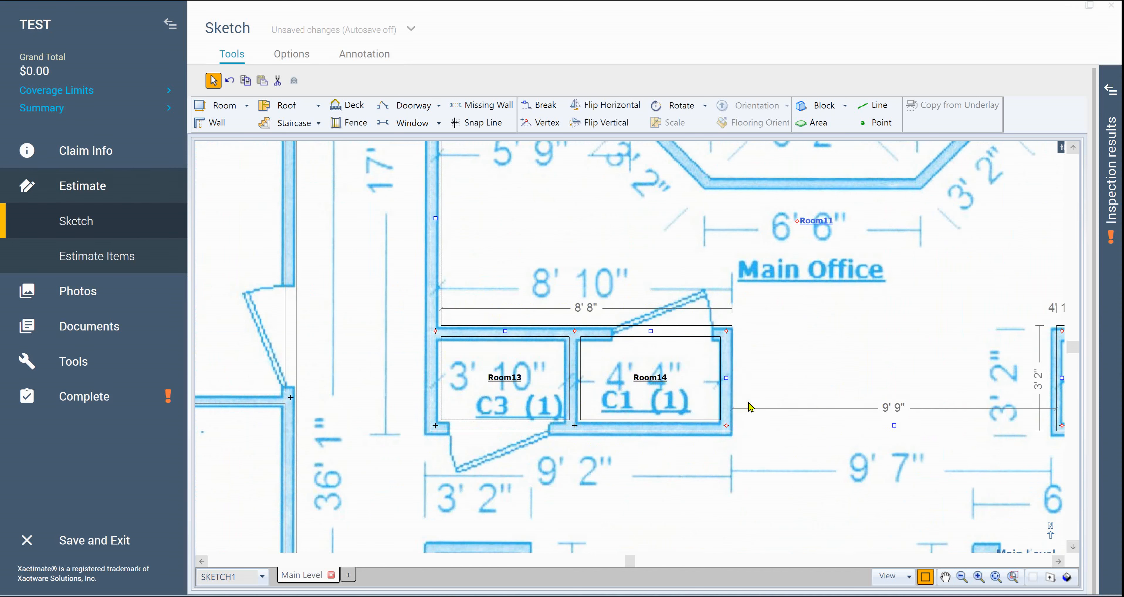
pyautogui.click(728, 387)
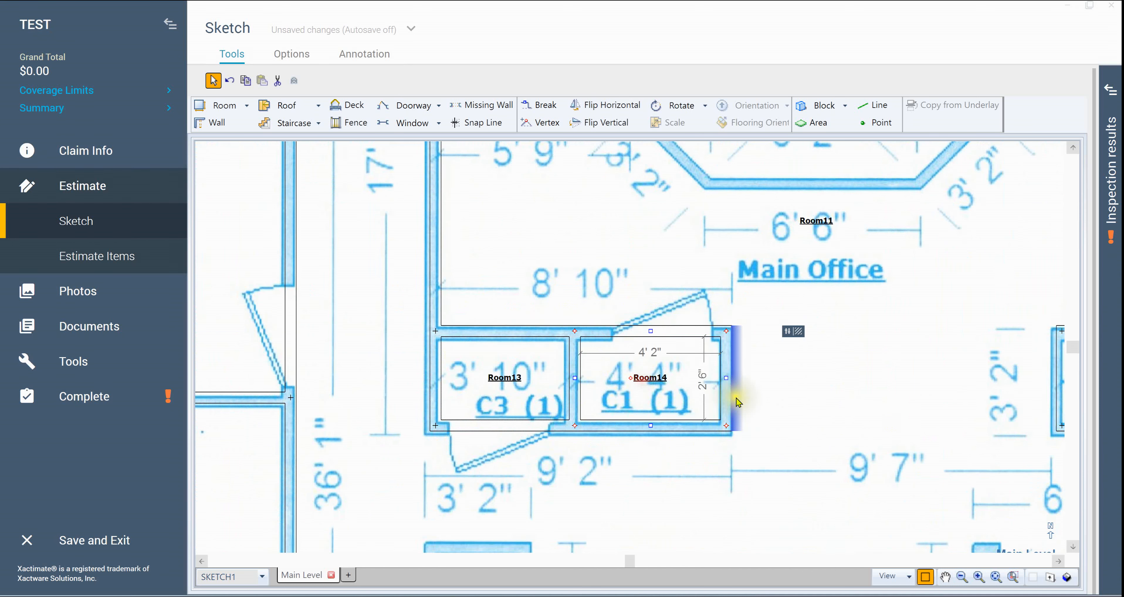
pyautogui.click(727, 380)
pyautogui.click(650, 354)
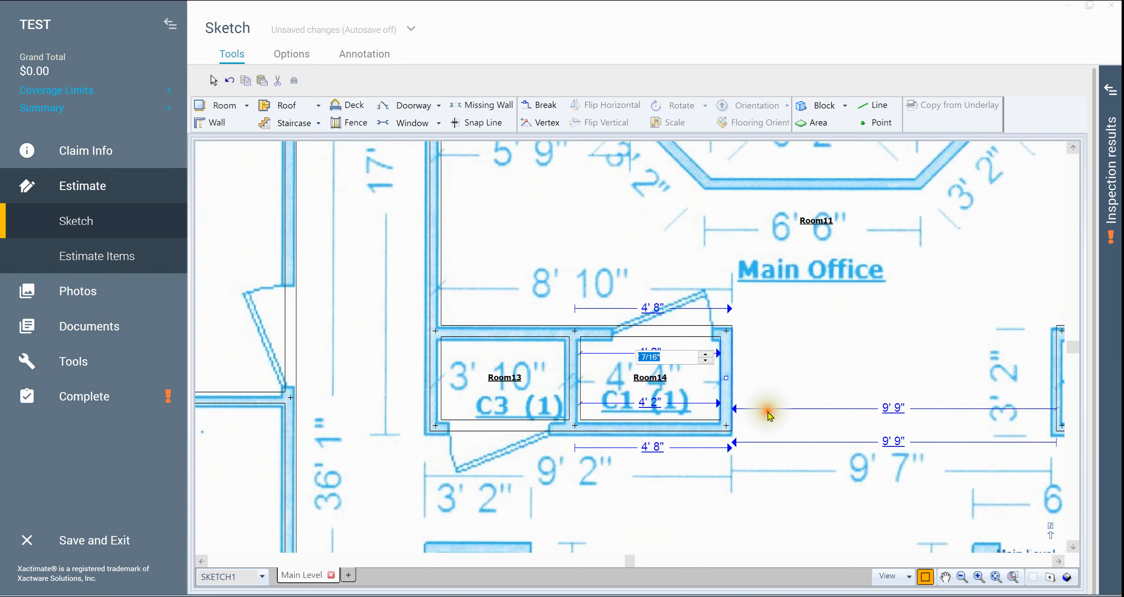
pyautogui.write('4 4')
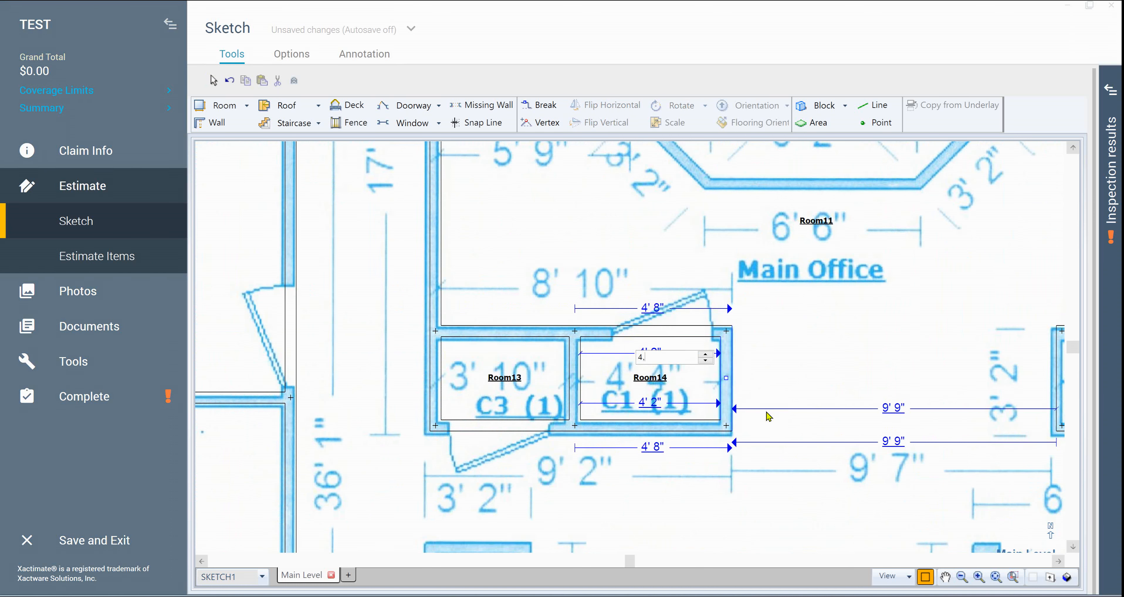
pyautogui.press('Return')
pyautogui.click(677, 396)
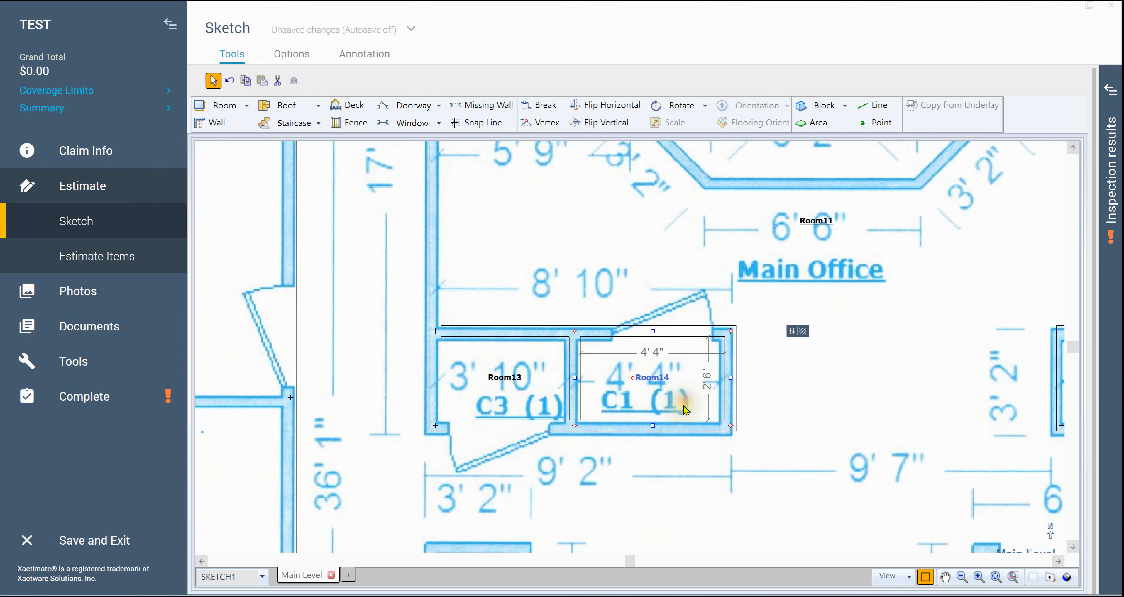
pyautogui.scroll(-5, 685, 410)
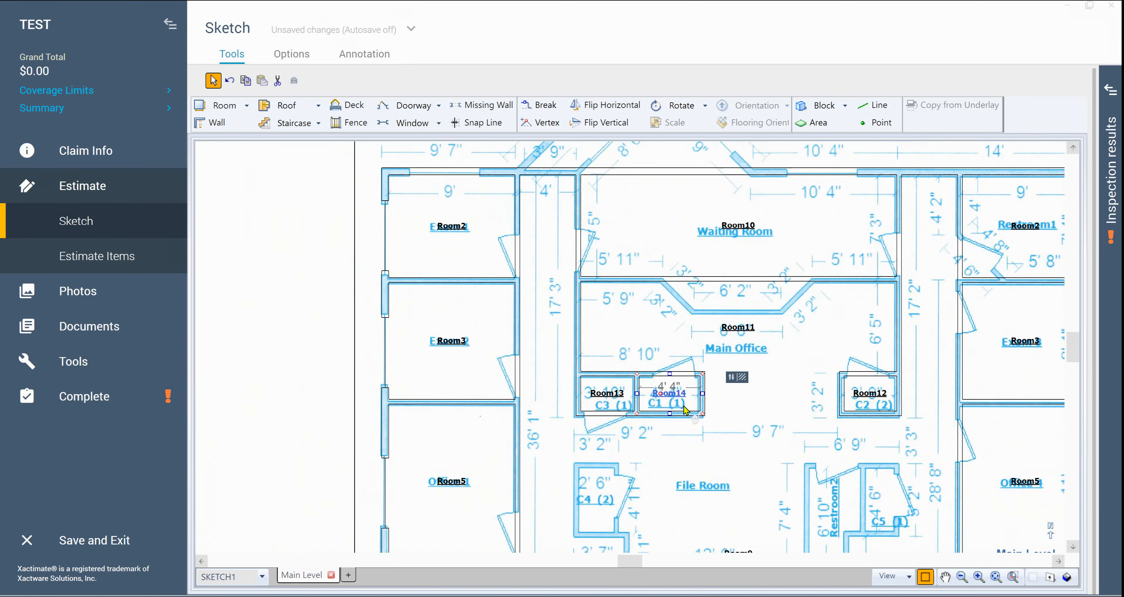
pyautogui.click(288, 284)
pyautogui.press('space')
pyautogui.moveTo(317, 284); pyautogui.dragTo(223, 291)
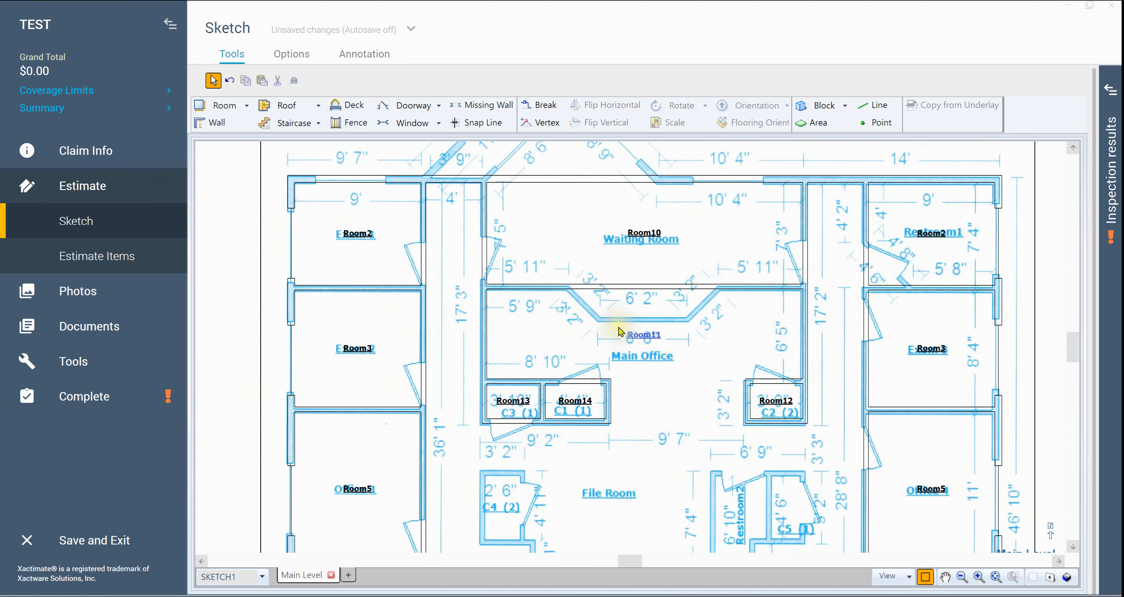
pyautogui.moveTo(467, 221); pyautogui.dragTo(817, 440)
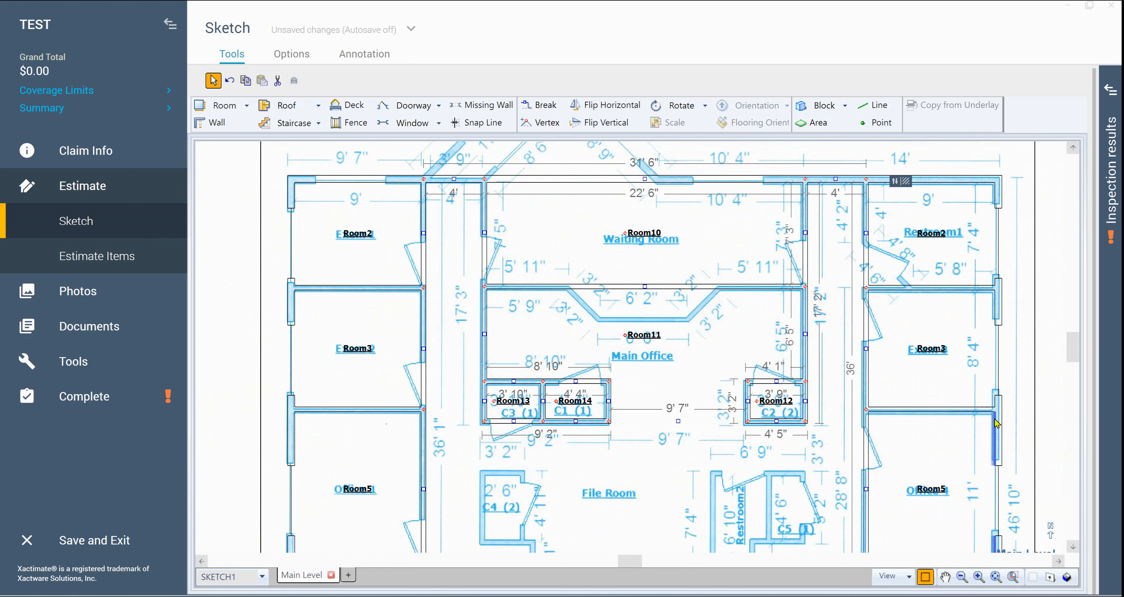
pyautogui.click(572, 289)
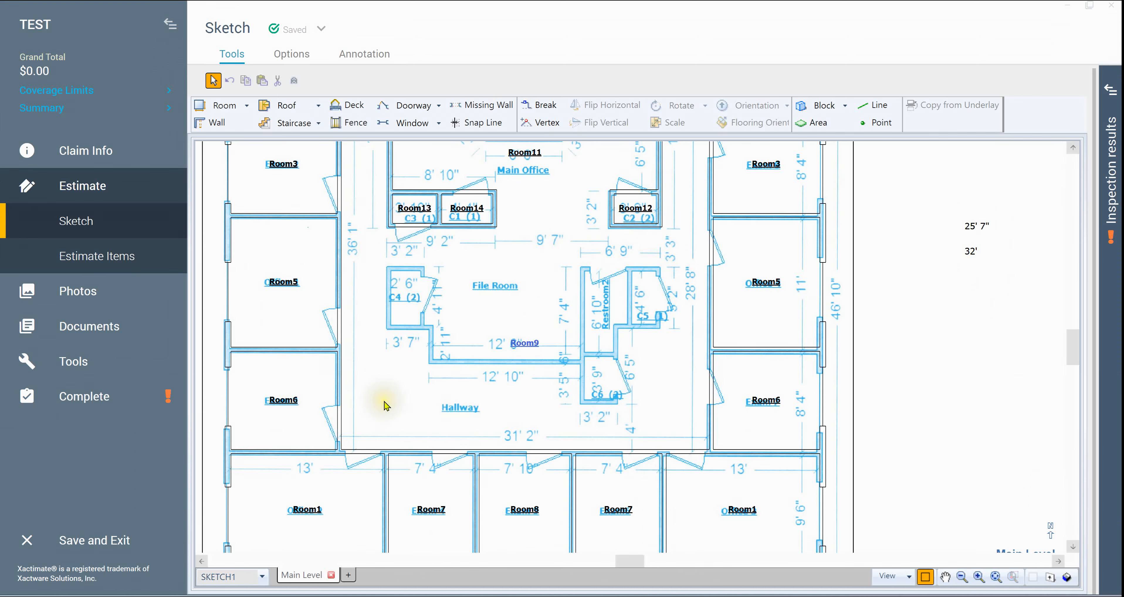
# - Pull a new room down from the lower wall of closet C2 and set its inside depth to 3' 3"
pyautogui.scroll(2, 597, 282)
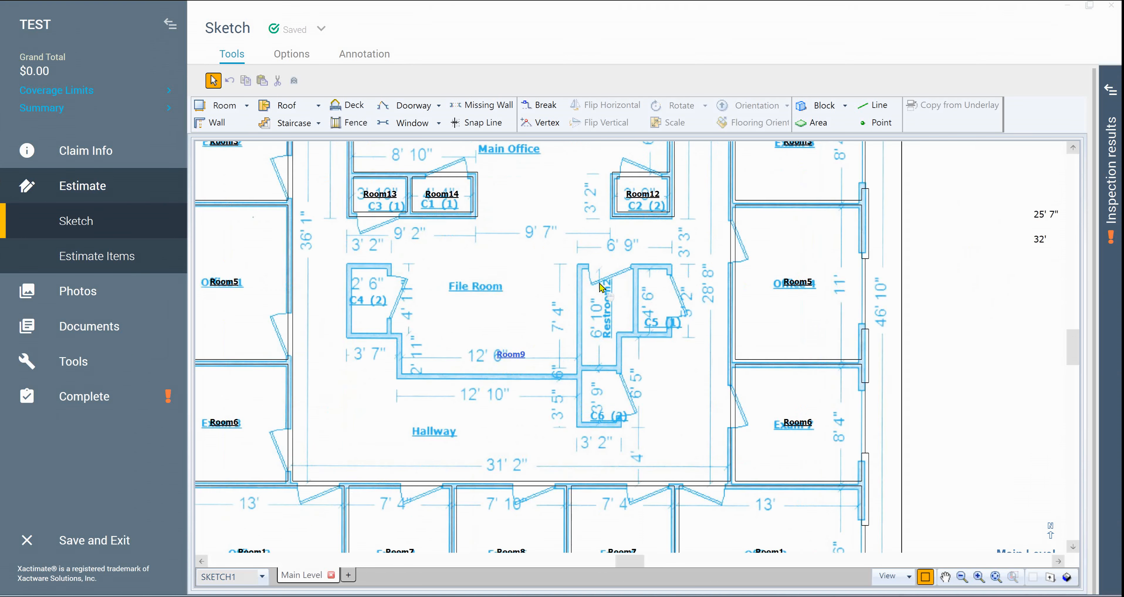
pyautogui.click(650, 180)
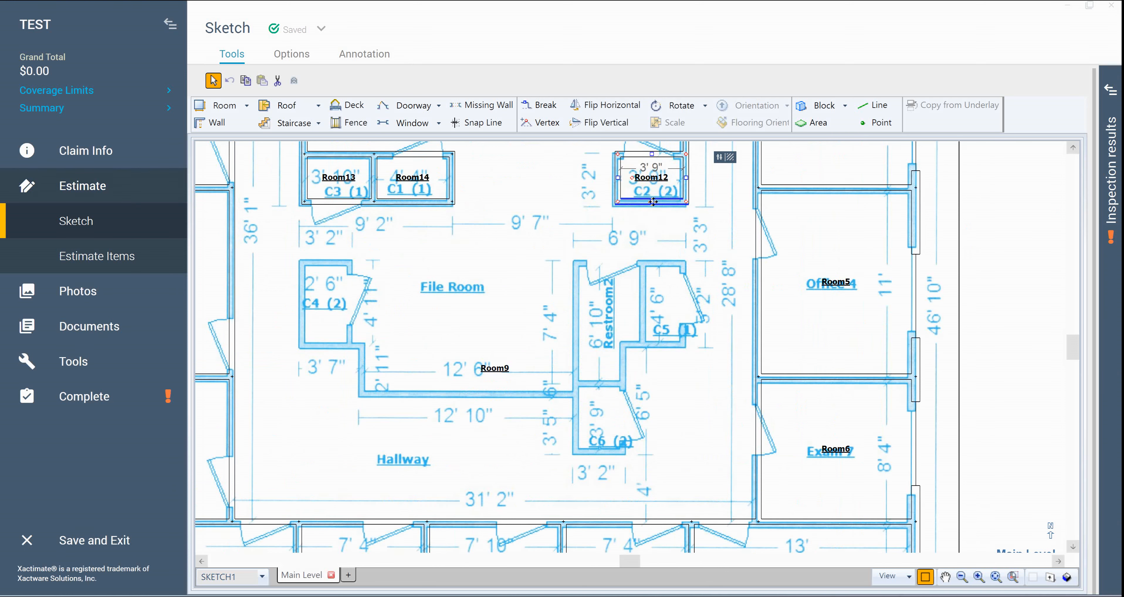
pyautogui.moveTo(654, 201); pyautogui.dragTo(657, 261)
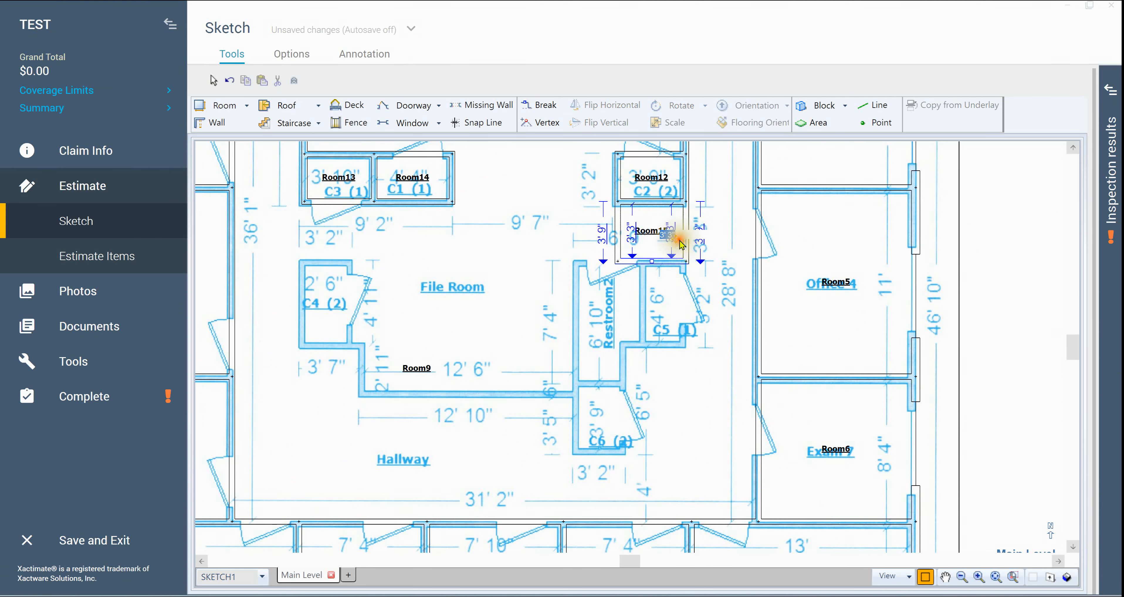
pyautogui.click(680, 240)
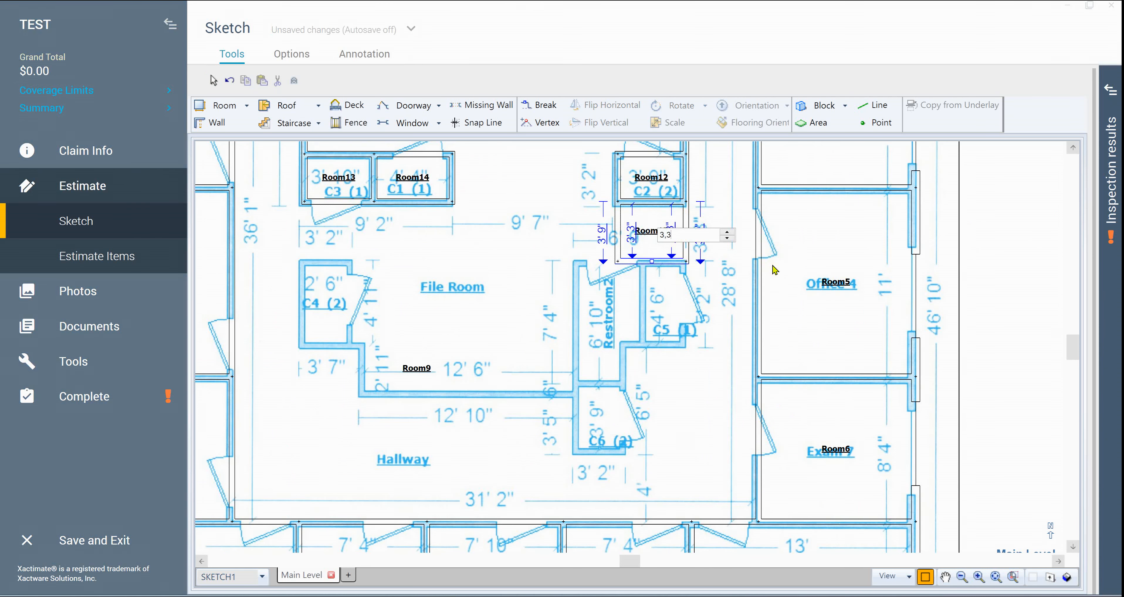
pyautogui.press('Return')
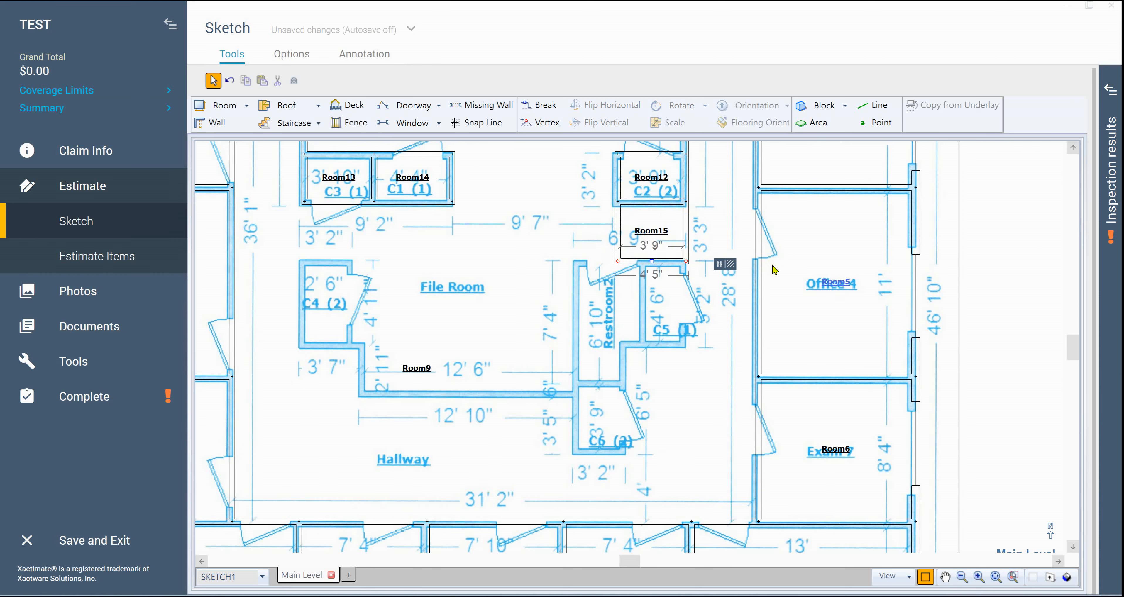
# - Extend the new room's left wall to line up with closet C3's left wall, giving an inside width of about 22' 6"
pyautogui.click(638, 238)
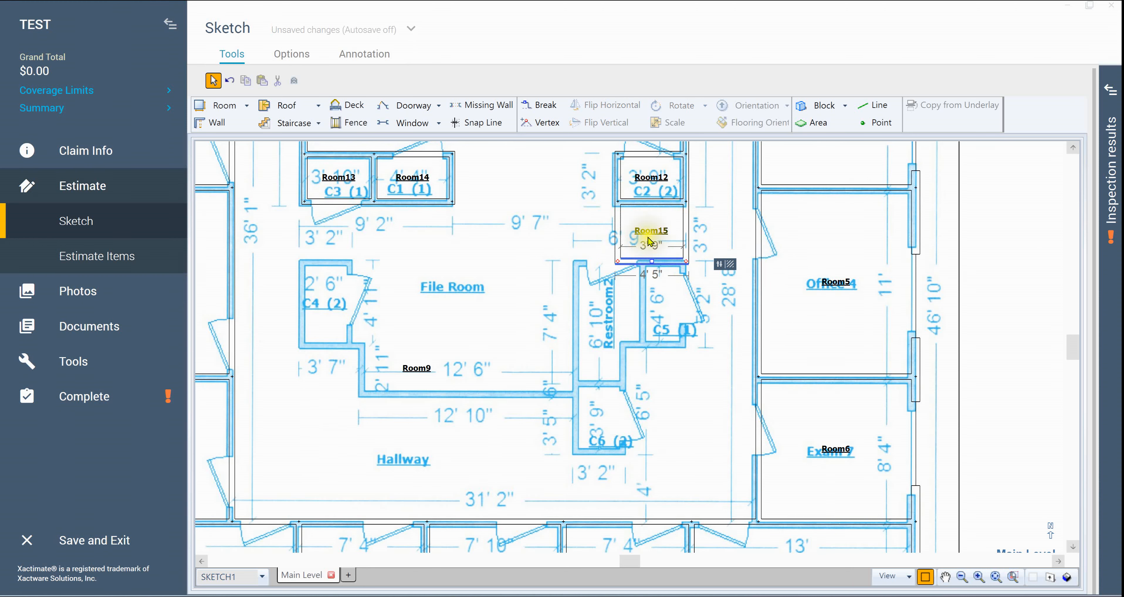
pyautogui.click(622, 239)
pyautogui.moveTo(619, 232); pyautogui.dragTo(309, 227)
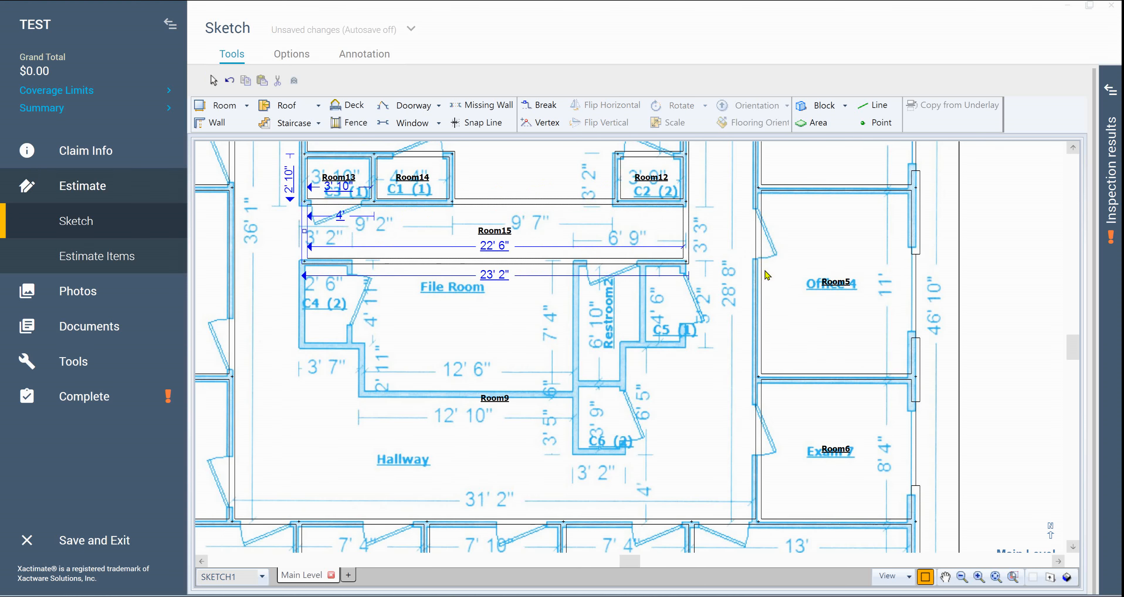
pyautogui.click(1011, 274)
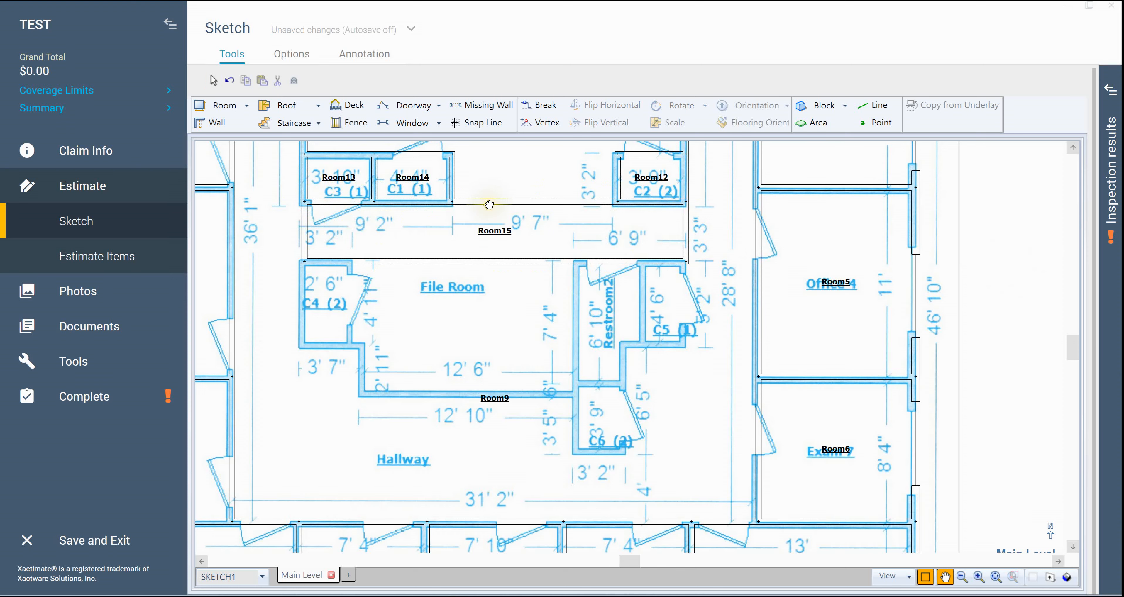
# - Break the new room's lower wall at Restroom 2's left edge and pull the right section down into a room about 4' 8" deep inside
pyautogui.rightClick(1013, 295)
pyautogui.rightClick(1005, 287)
pyautogui.moveTo(1002, 252); pyautogui.dragTo(998, 234)
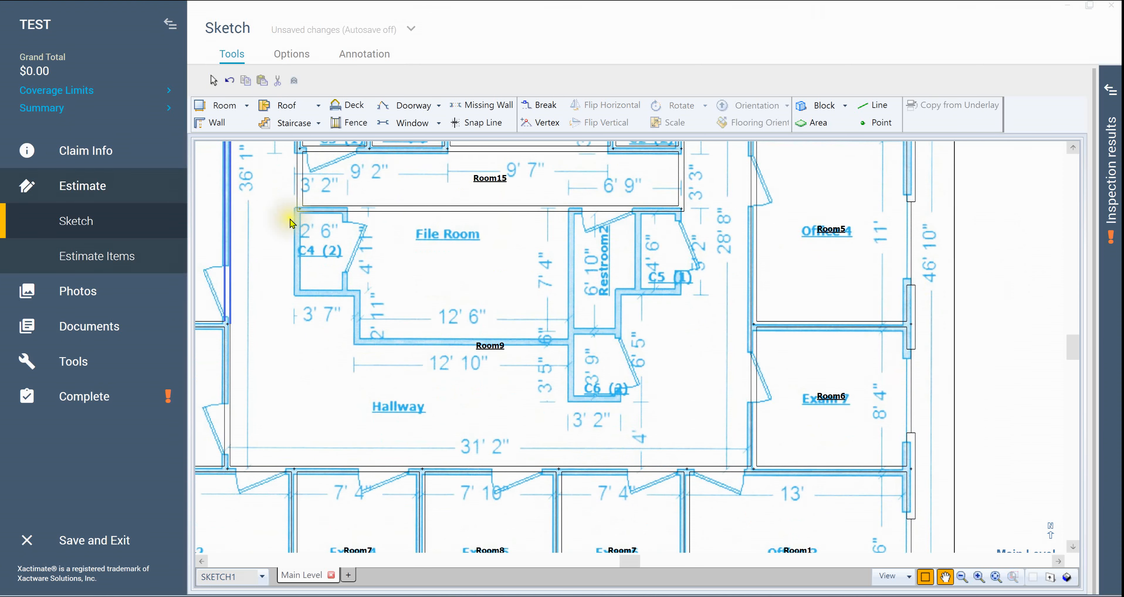
pyautogui.rightClick(279, 224)
pyautogui.click(298, 212)
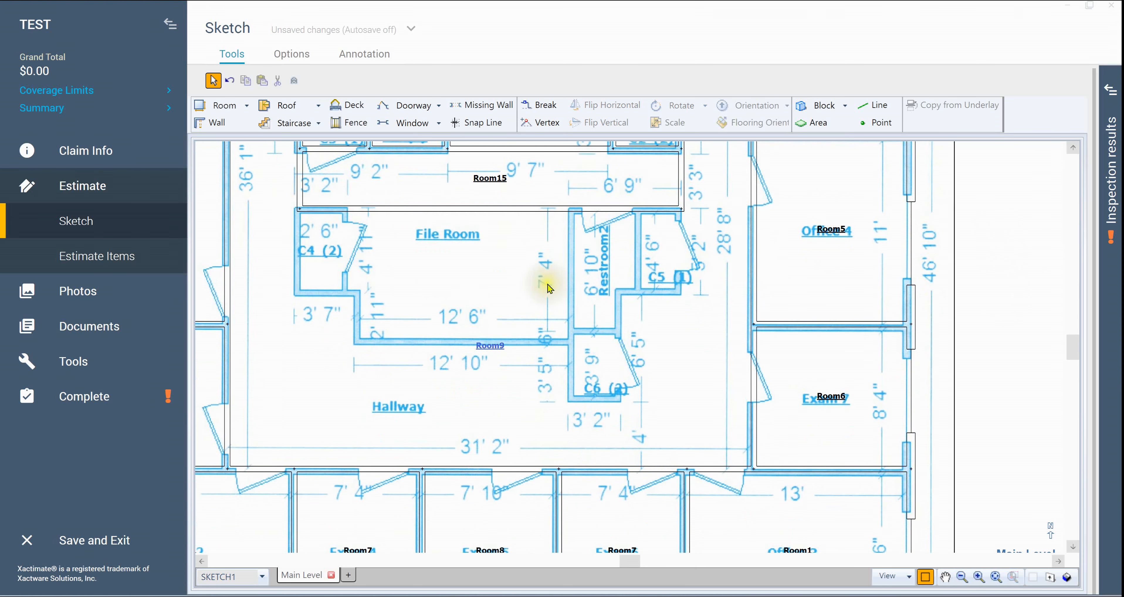
pyautogui.click(640, 301)
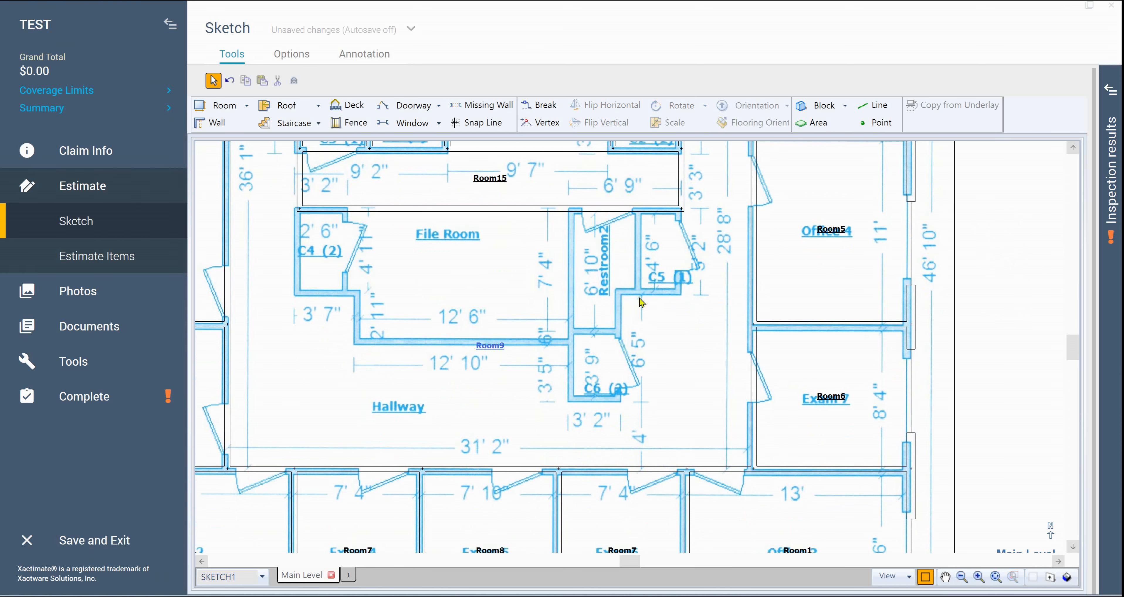
pyautogui.press('b')
pyautogui.moveTo(567, 206); pyautogui.dragTo(572, 209)
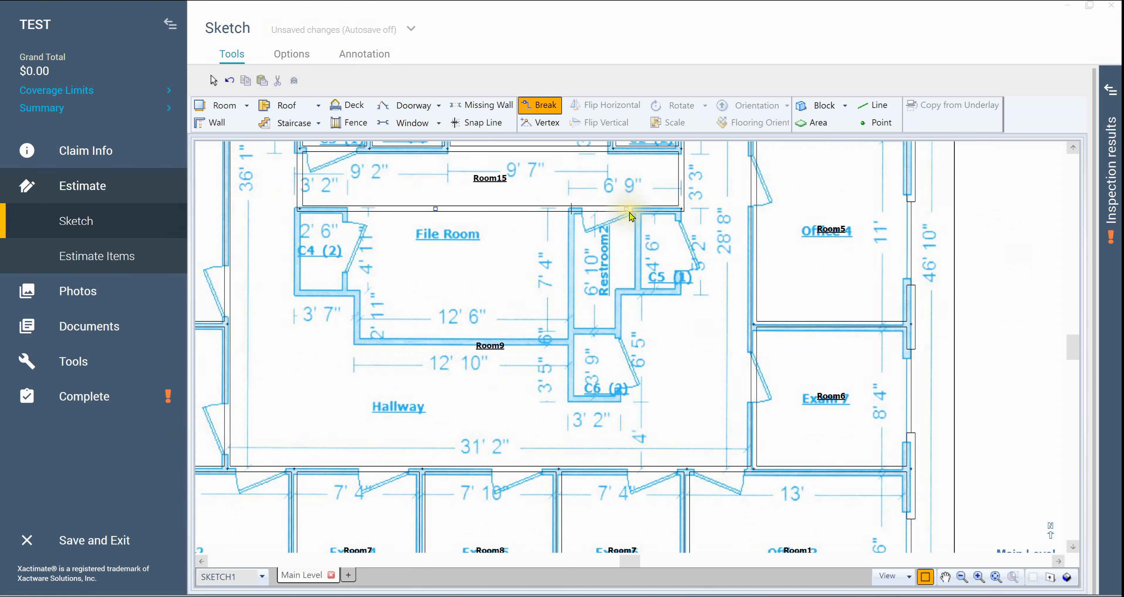
pyautogui.moveTo(629, 209); pyautogui.dragTo(633, 292)
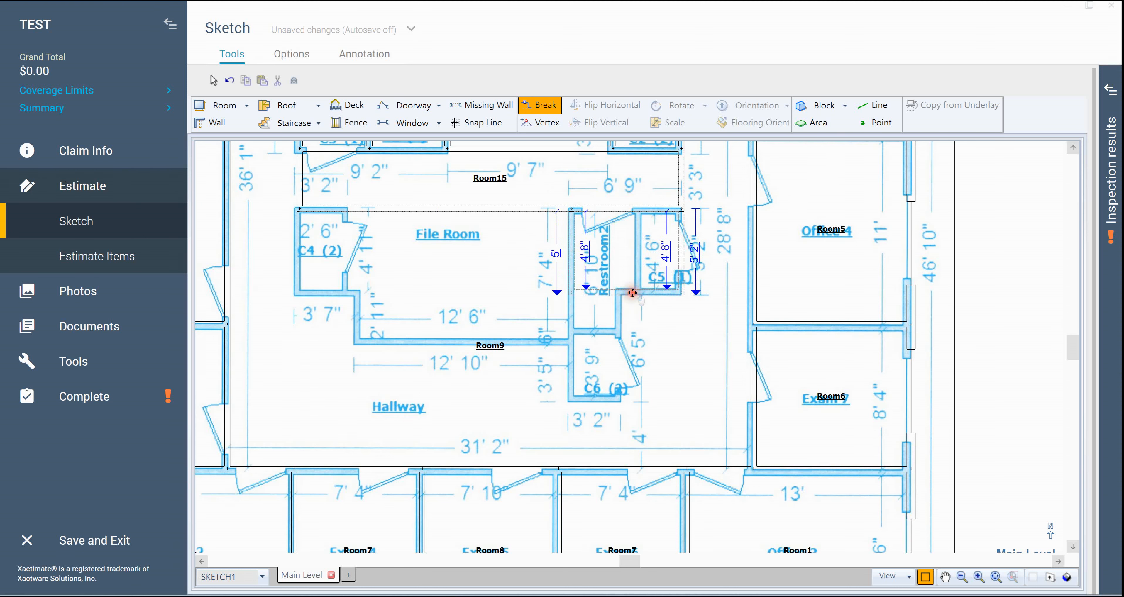
pyautogui.moveTo(632, 292); pyautogui.dragTo(633, 293)
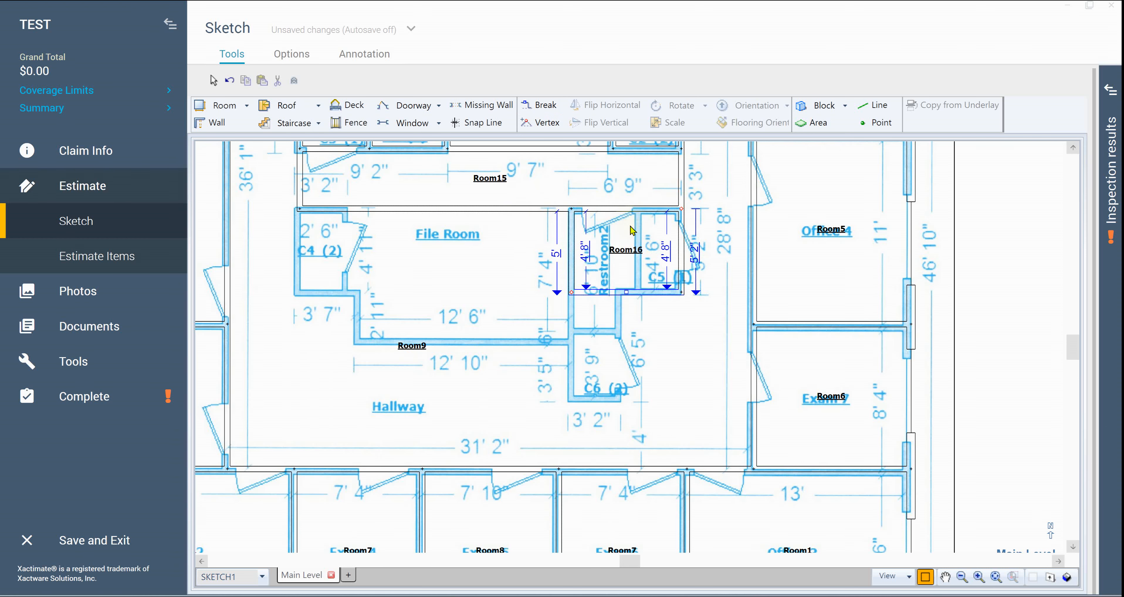
pyautogui.click(433, 207)
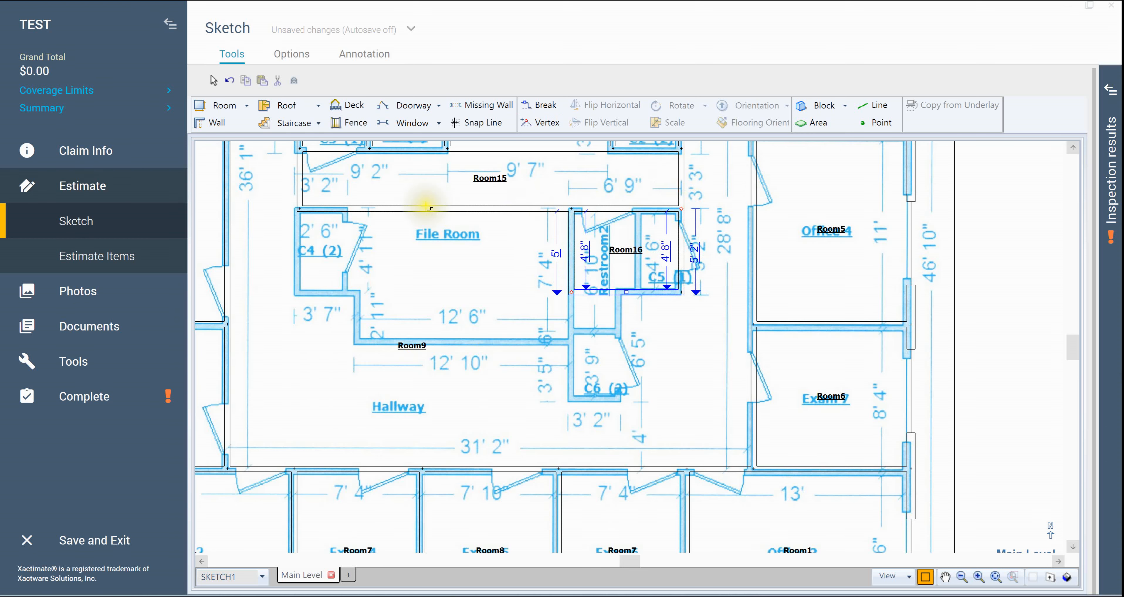
pyautogui.press('b')
pyautogui.click(347, 211)
pyautogui.click(320, 215)
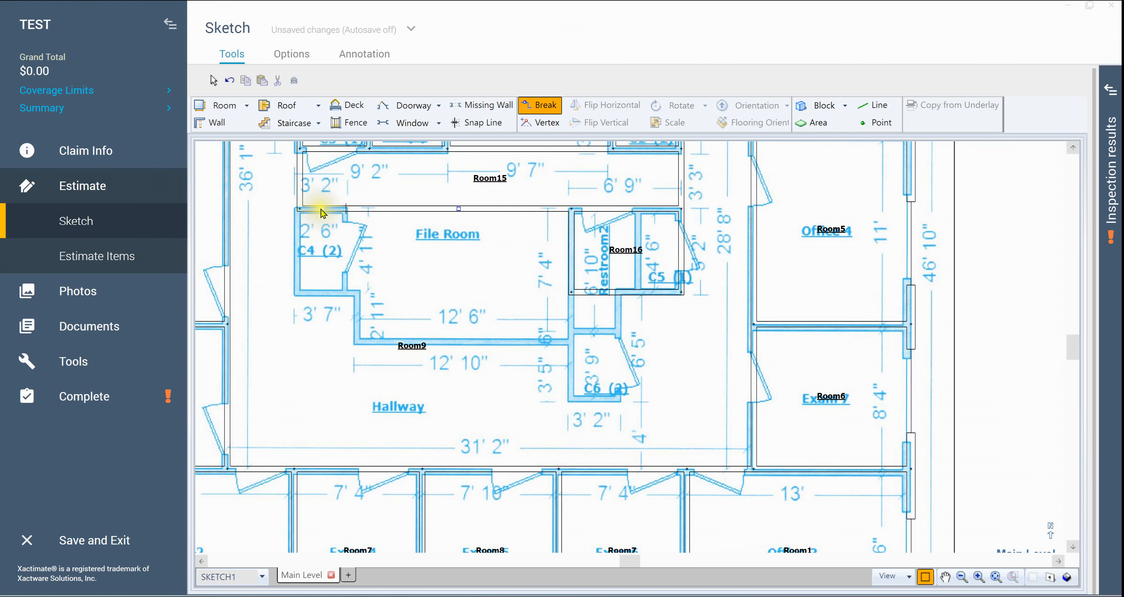
pyautogui.click(323, 211)
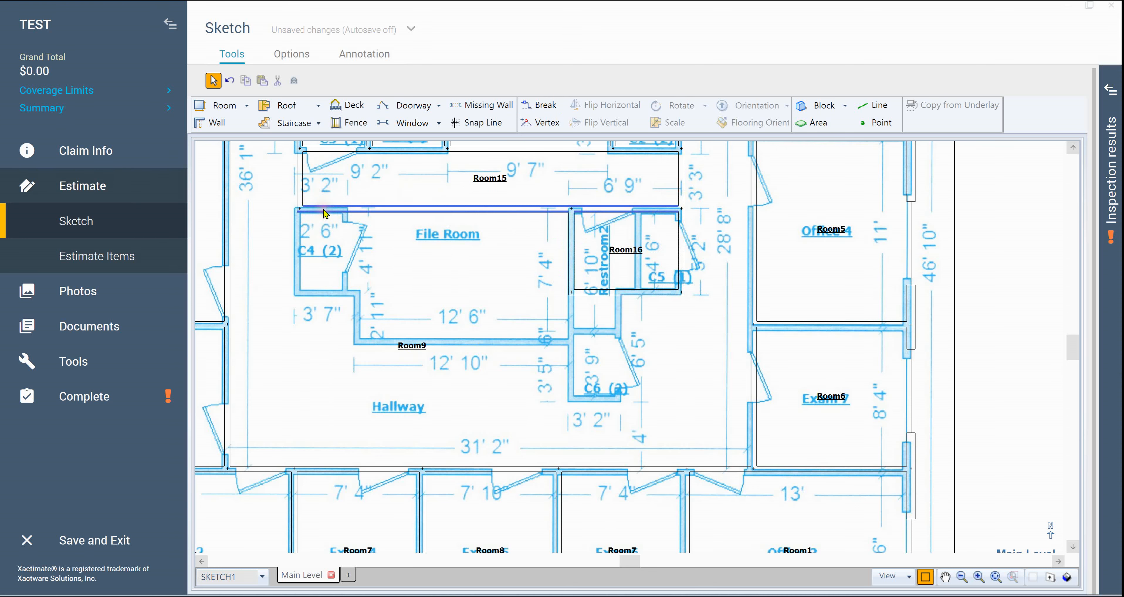
# - Break the wall above closet C4 at its right edge and pull that section down into a room about 5' 3" deep outside
pyautogui.press('b')
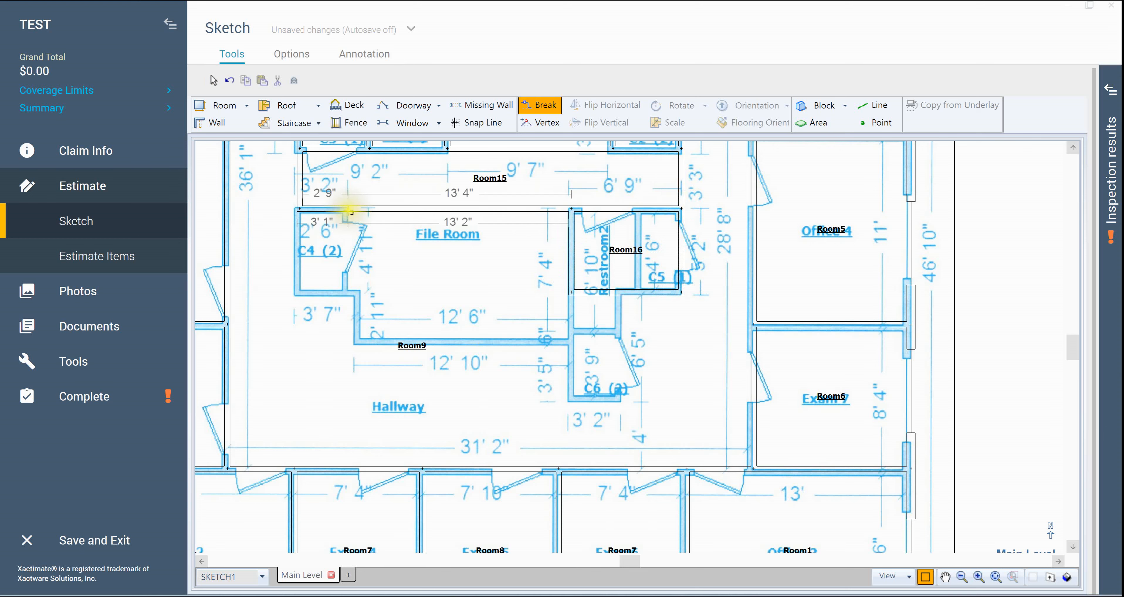
pyautogui.click(346, 211)
pyautogui.moveTo(325, 211); pyautogui.dragTo(330, 296)
pyautogui.press('space')
pyautogui.moveTo(700, 395); pyautogui.dragTo(706, 406)
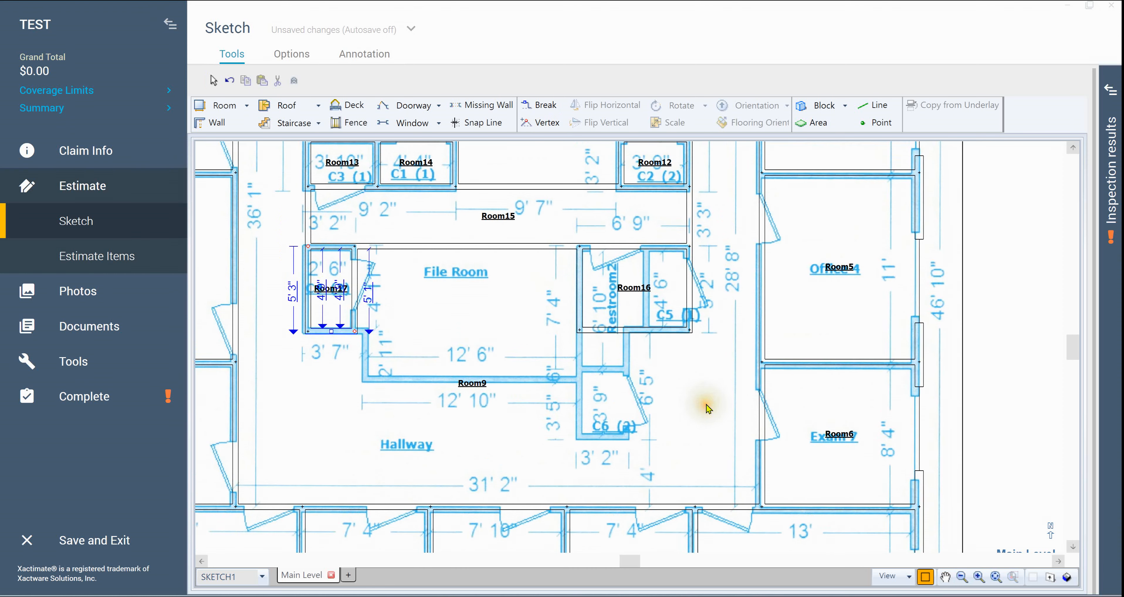
# - Delete the walls spanning C4 to Restroom 2 and C1 to C2, and the short connecting wall below C2
pyautogui.click(514, 248)
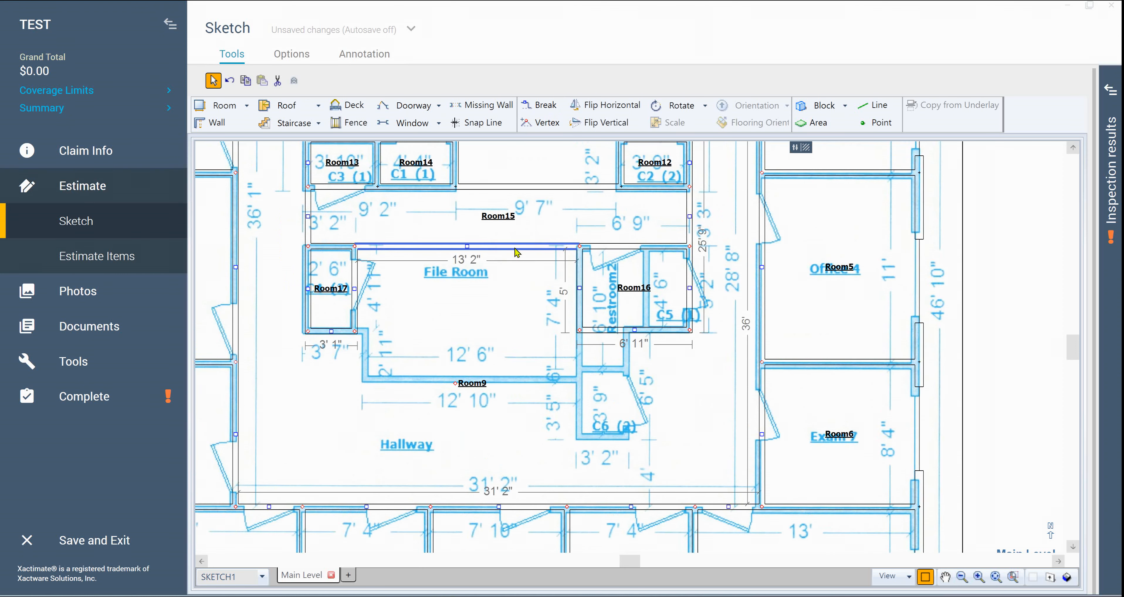
pyautogui.click(515, 248)
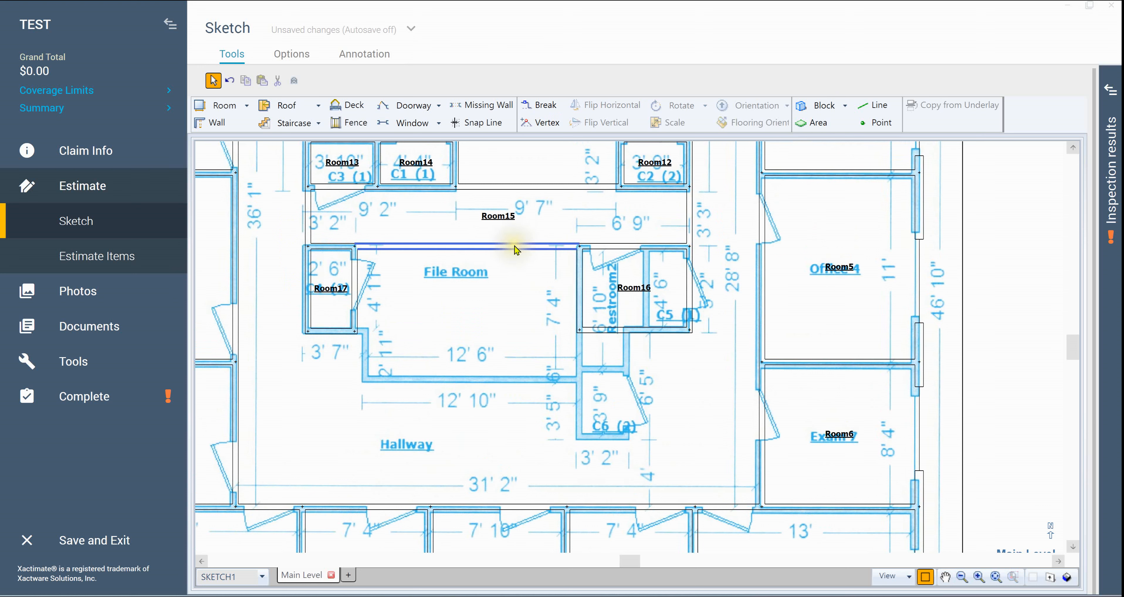
pyautogui.click(541, 186)
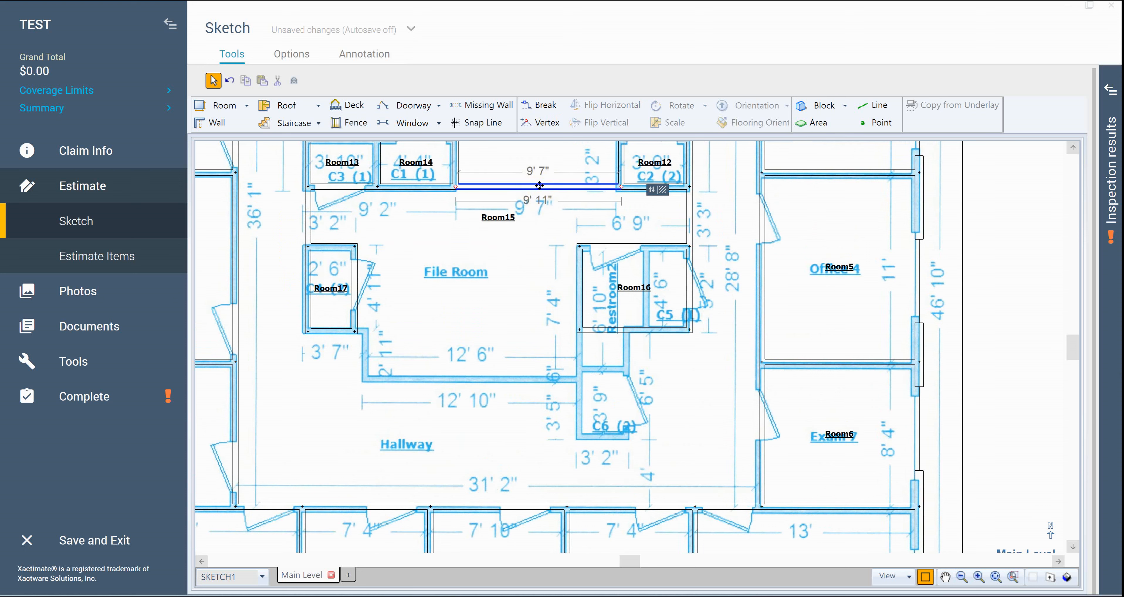
pyautogui.press('Delete')
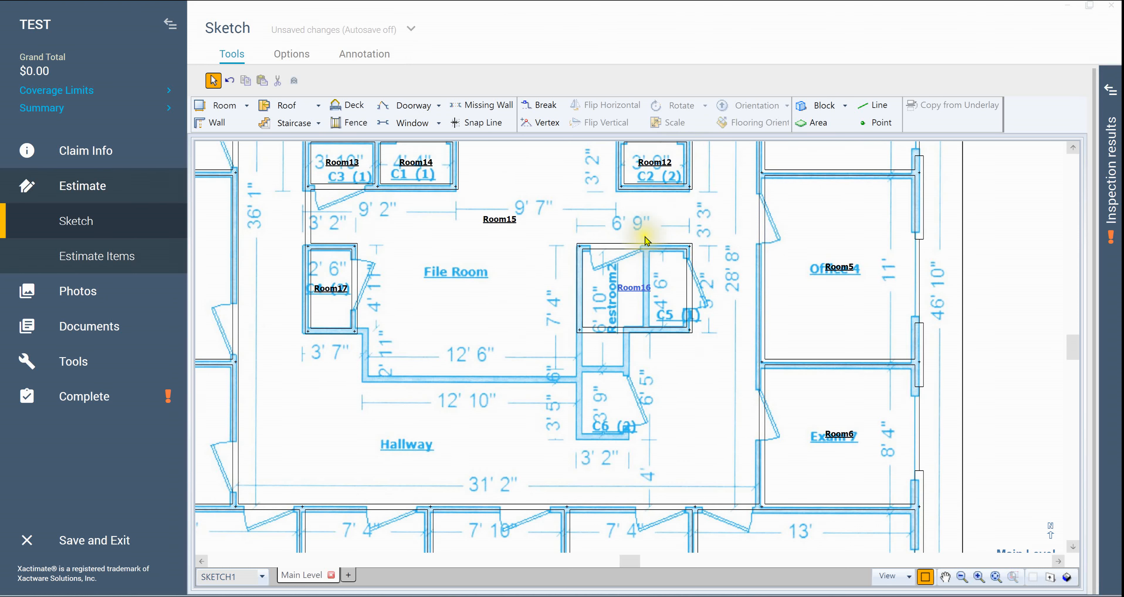
# - Check the gap between closet C2 and the Restroom 2 room and the gap between closets C3 and C4
pyautogui.click(640, 248)
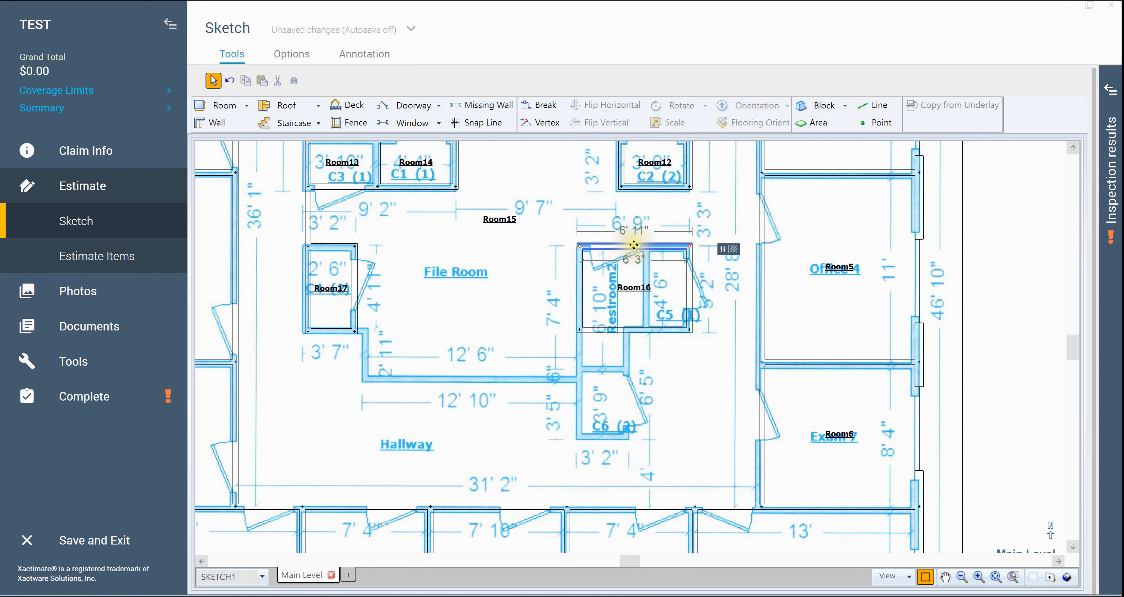
pyautogui.click(677, 217)
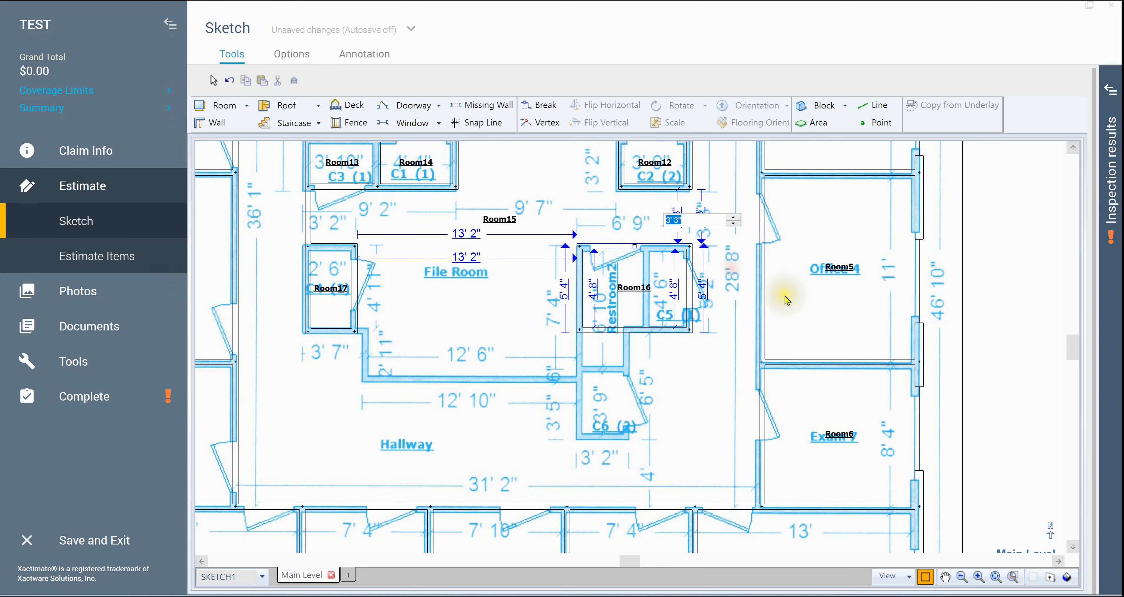
pyautogui.click(333, 247)
pyautogui.click(332, 247)
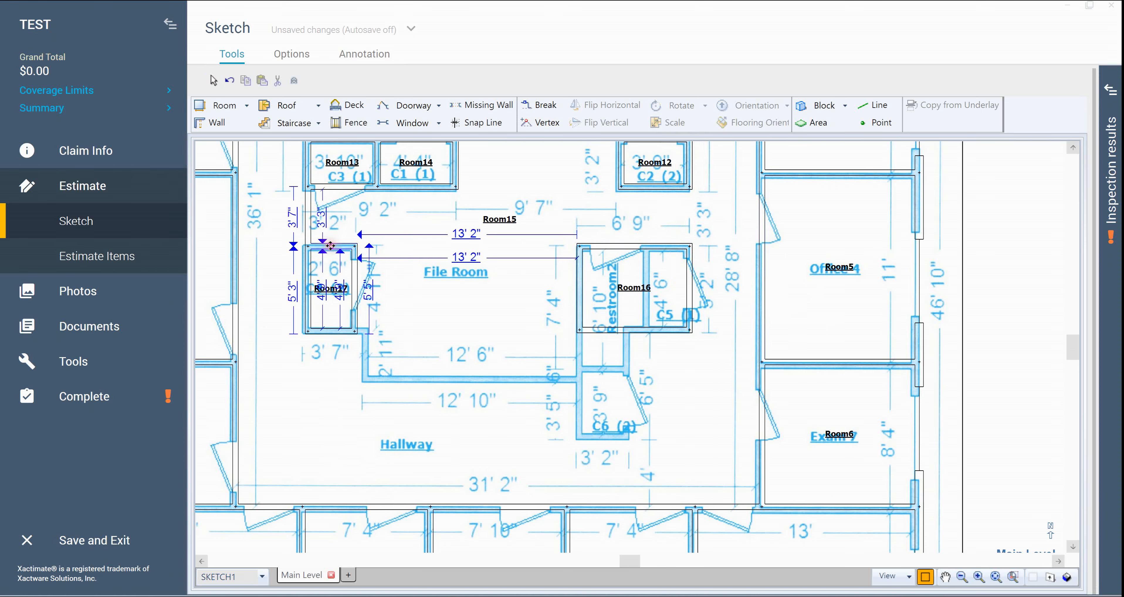
pyautogui.click(324, 220)
# - Delete the short wall connecting closets C3 and C4 at the File Room's left side
pyautogui.click(271, 221)
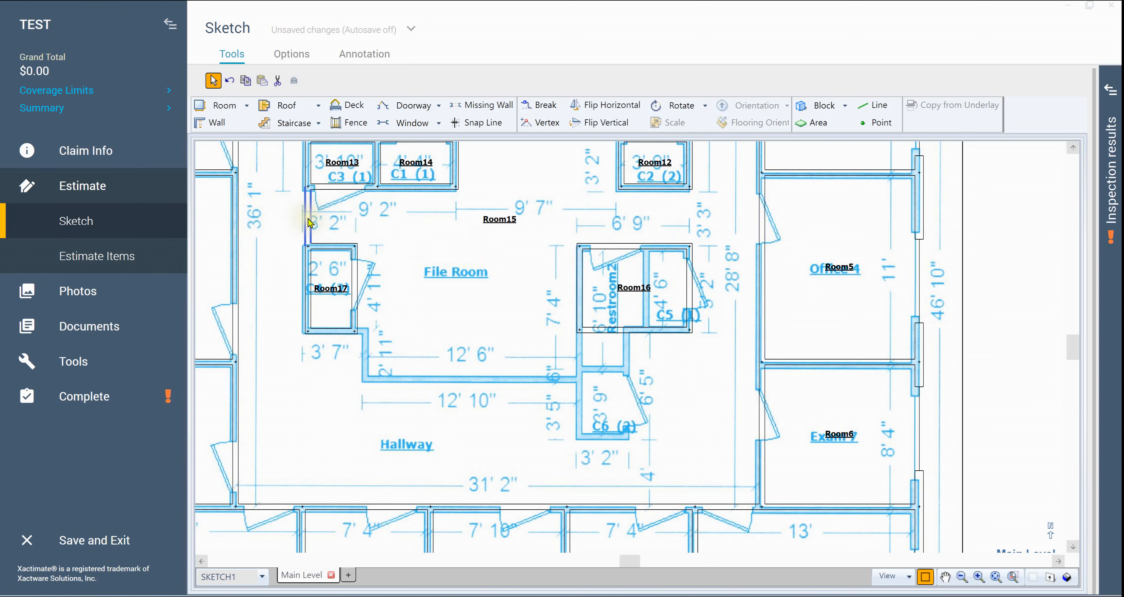
pyautogui.click(308, 222)
pyautogui.press('Delete')
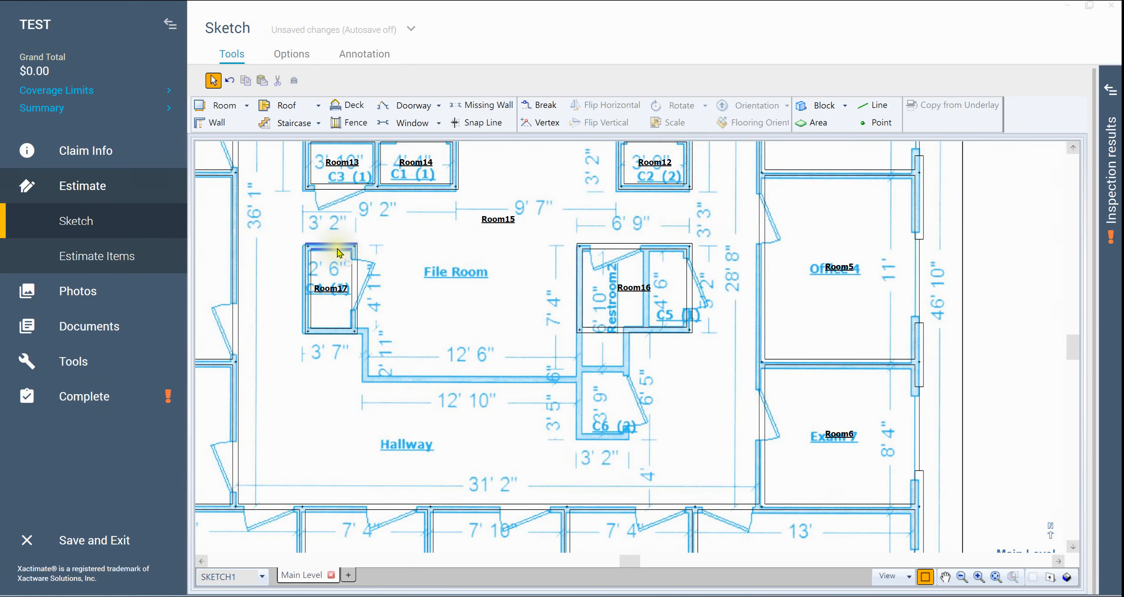
# - Move closet C4's right wall to give the closet an outside width of 3' 2"
pyautogui.scroll(1, 330, 251)
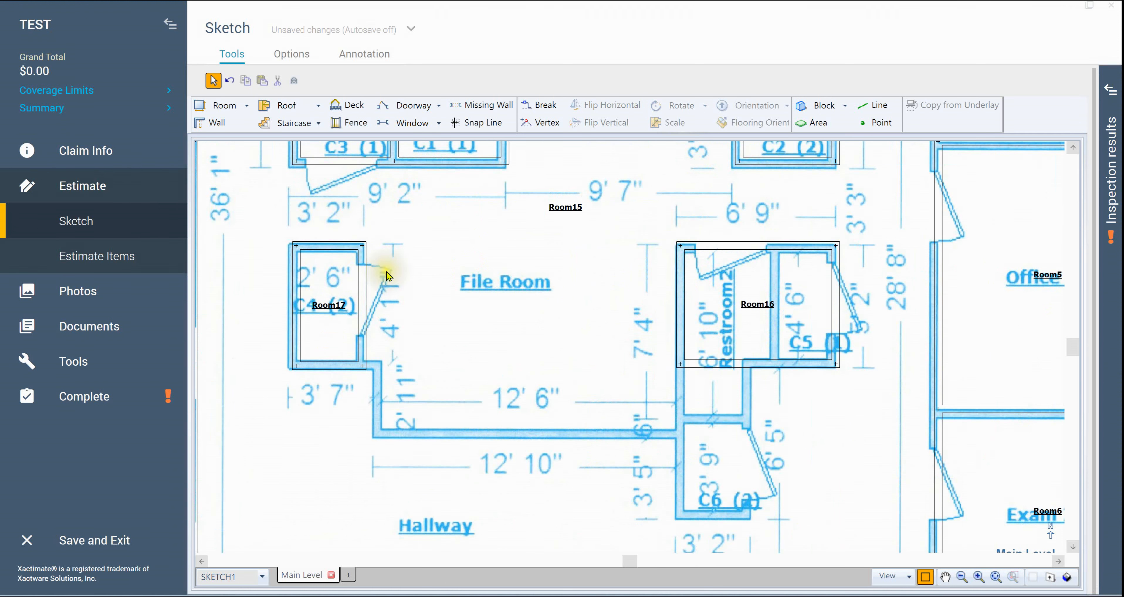
pyautogui.click(328, 305)
pyautogui.click(365, 304)
pyautogui.click(329, 229)
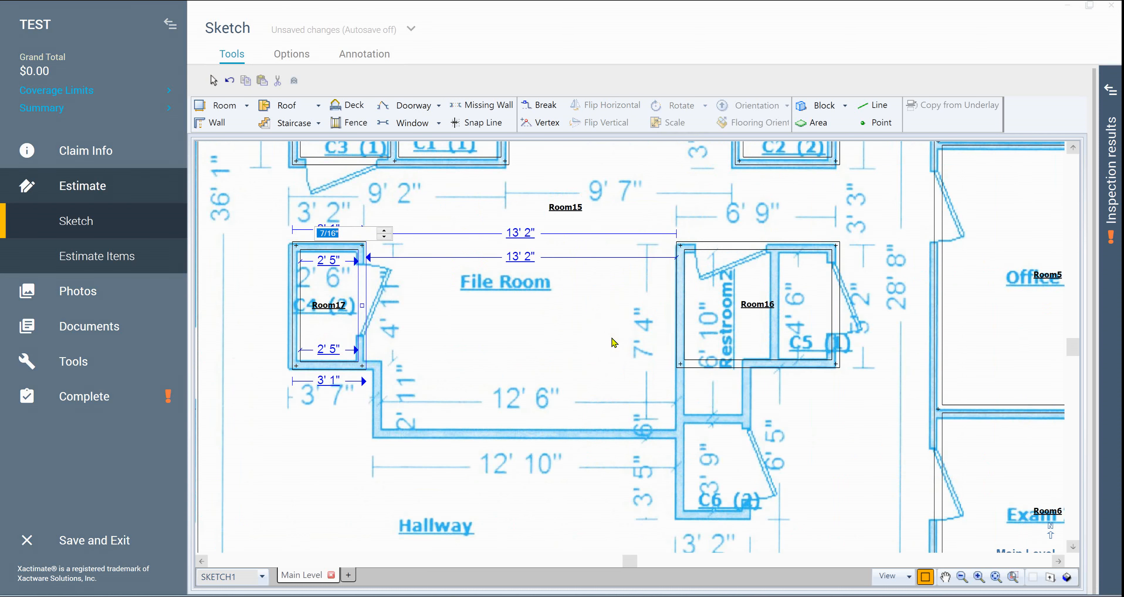
pyautogui.write('3,2')
pyautogui.press('Return')
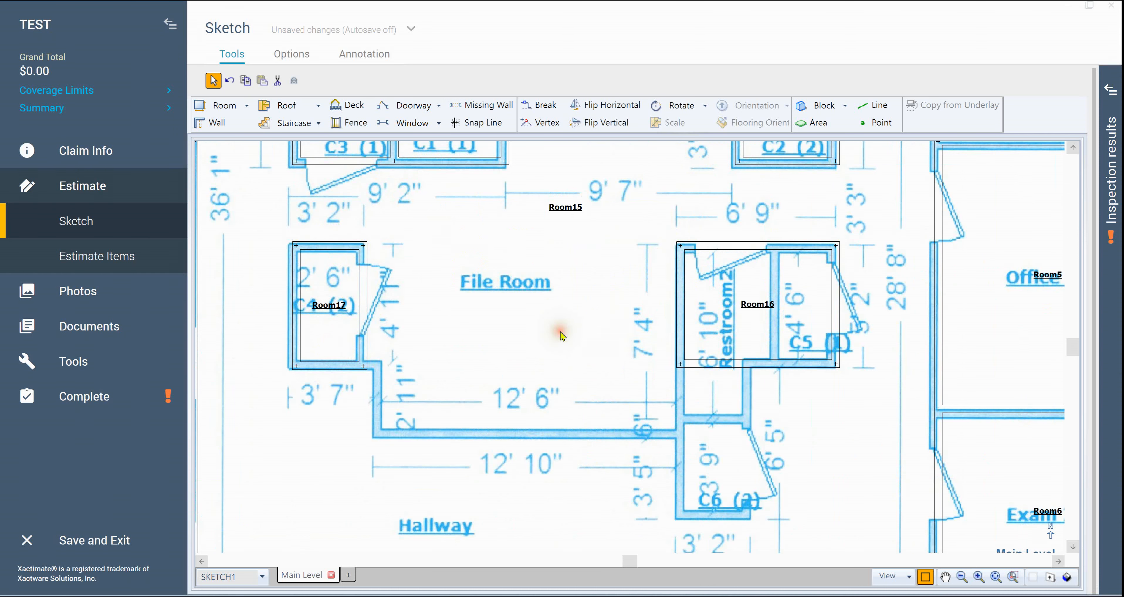
# - Move the left wall of the room covering Restroom 2 and C5 to give it an outside width of 6' 9"
pyautogui.moveTo(715, 279); pyautogui.dragTo(599, 274)
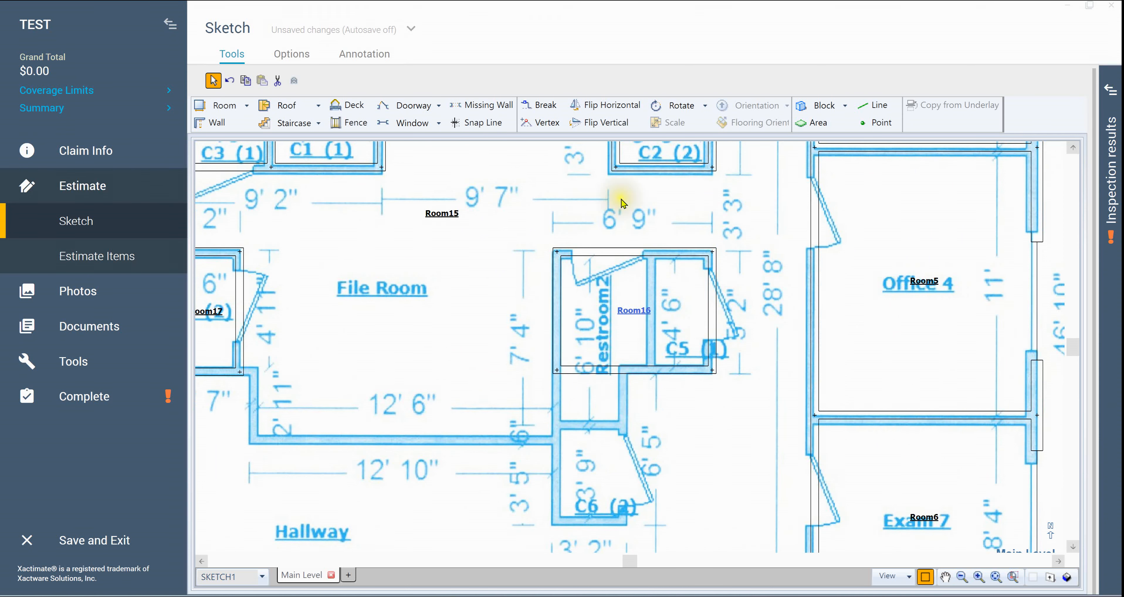
pyautogui.click(558, 317)
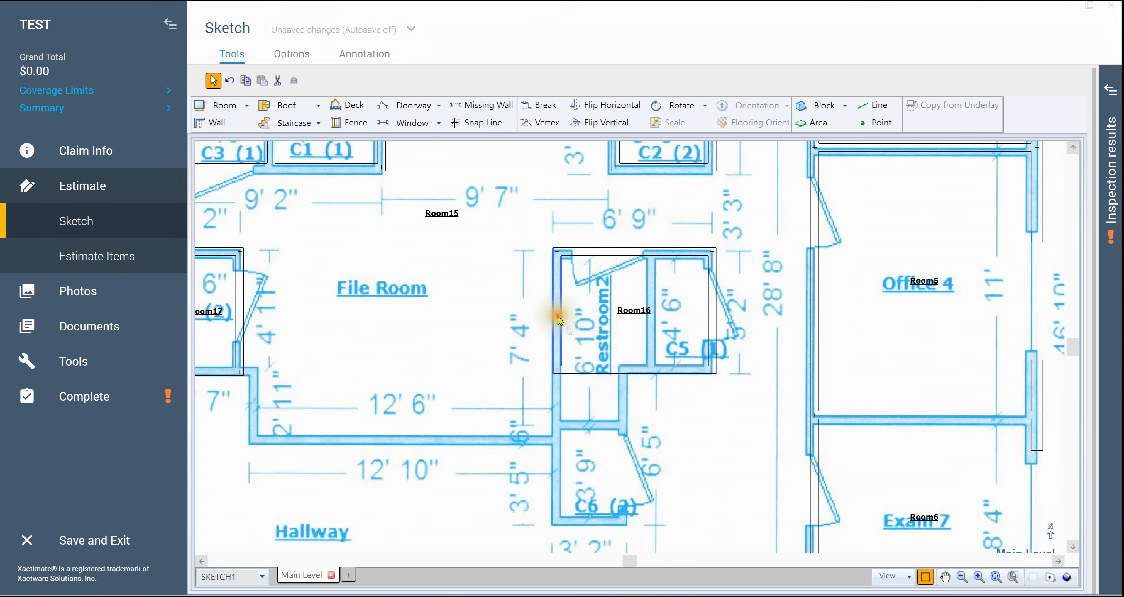
pyautogui.click(558, 311)
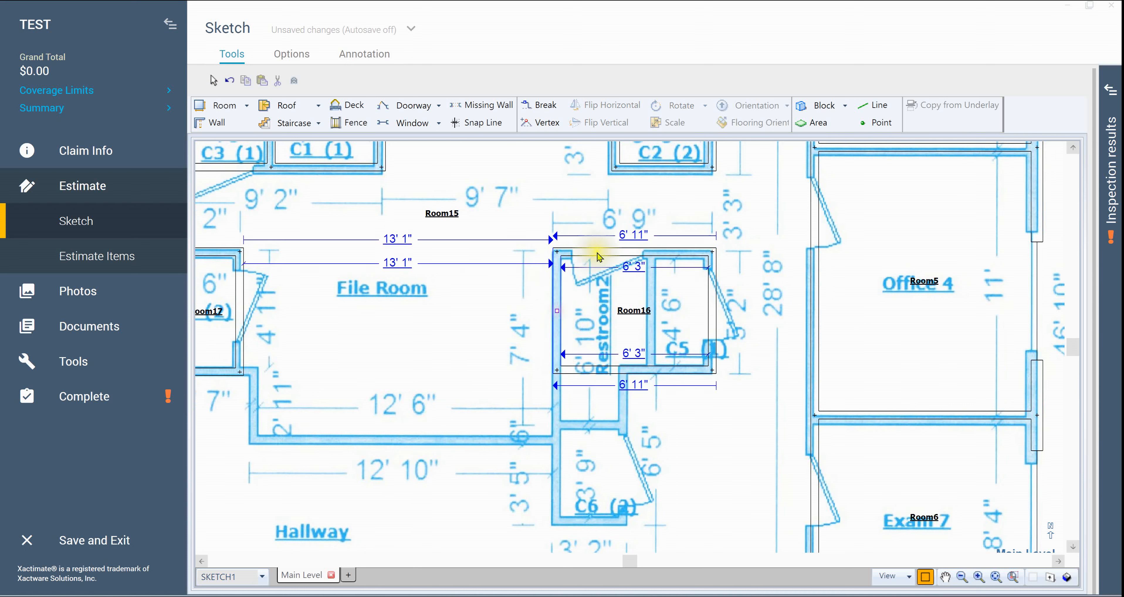
pyautogui.click(633, 235)
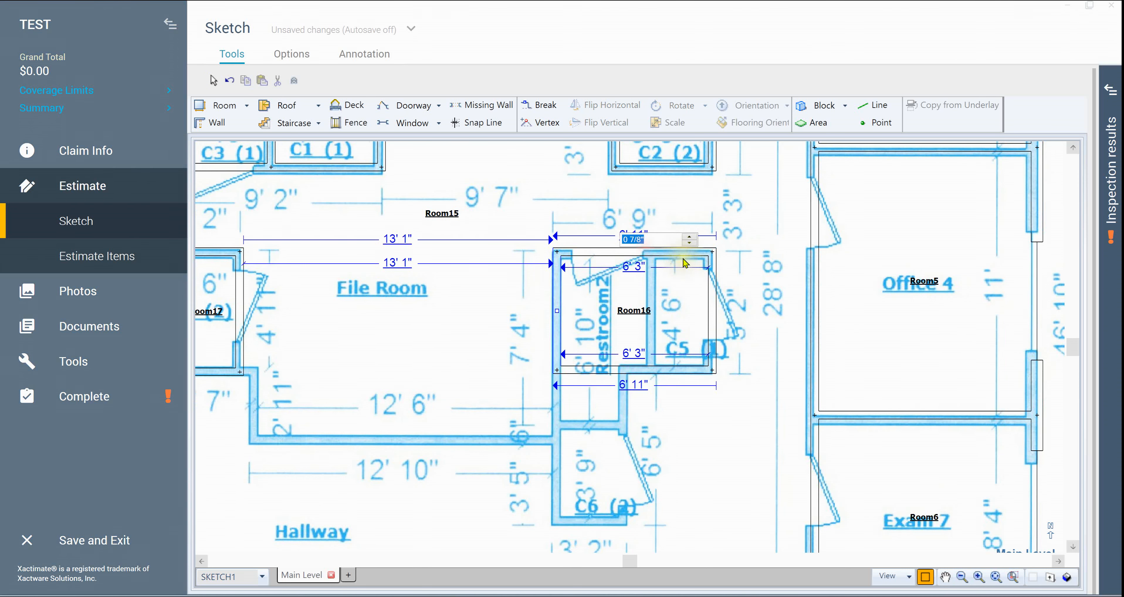
pyautogui.press('Return')
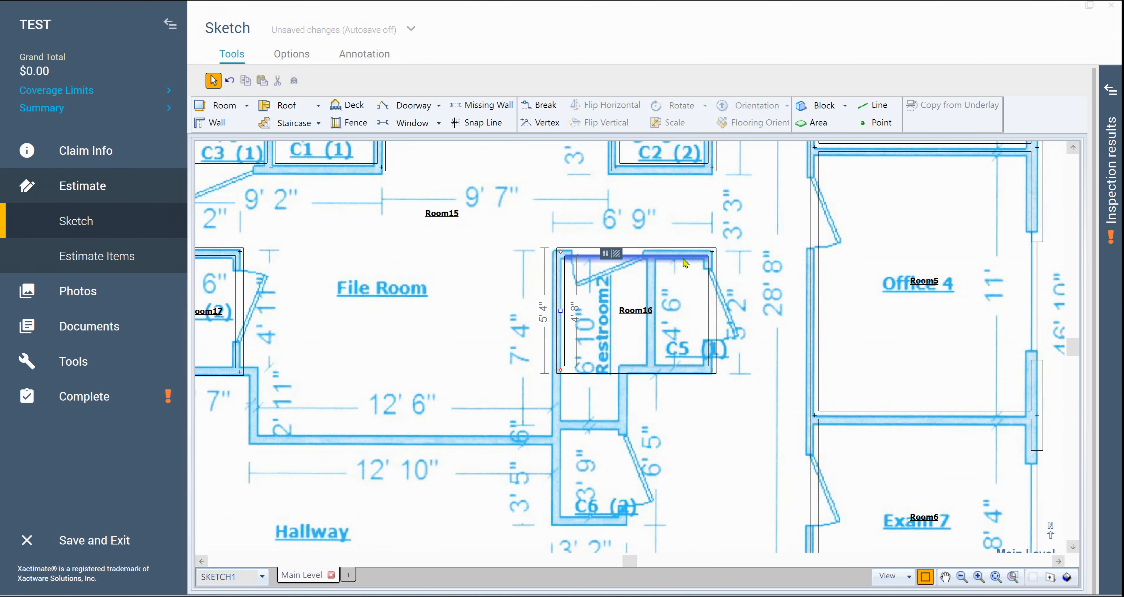
pyautogui.click(752, 417)
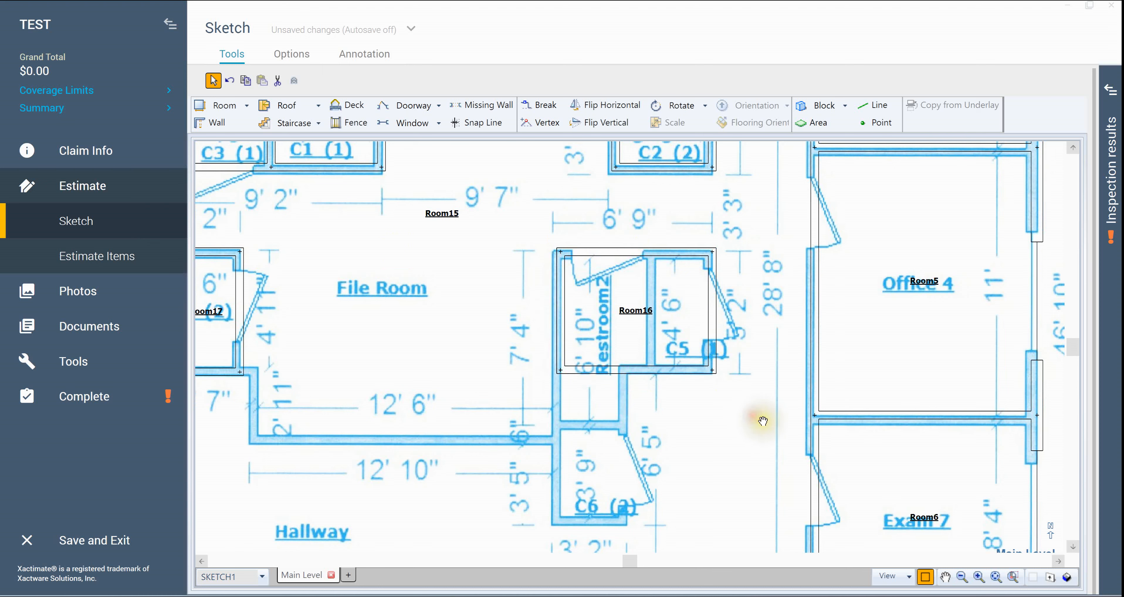
# - Move the bottom wall of the Restroom 2 and C5 room to give it an outside height of 5' 2"
pyautogui.moveTo(741, 416)
pyautogui.mouseDown()
pyautogui.moveTo(747, 342)
pyautogui.moveTo(755, 357)
pyautogui.mouseUp()
pyautogui.press('Escape')
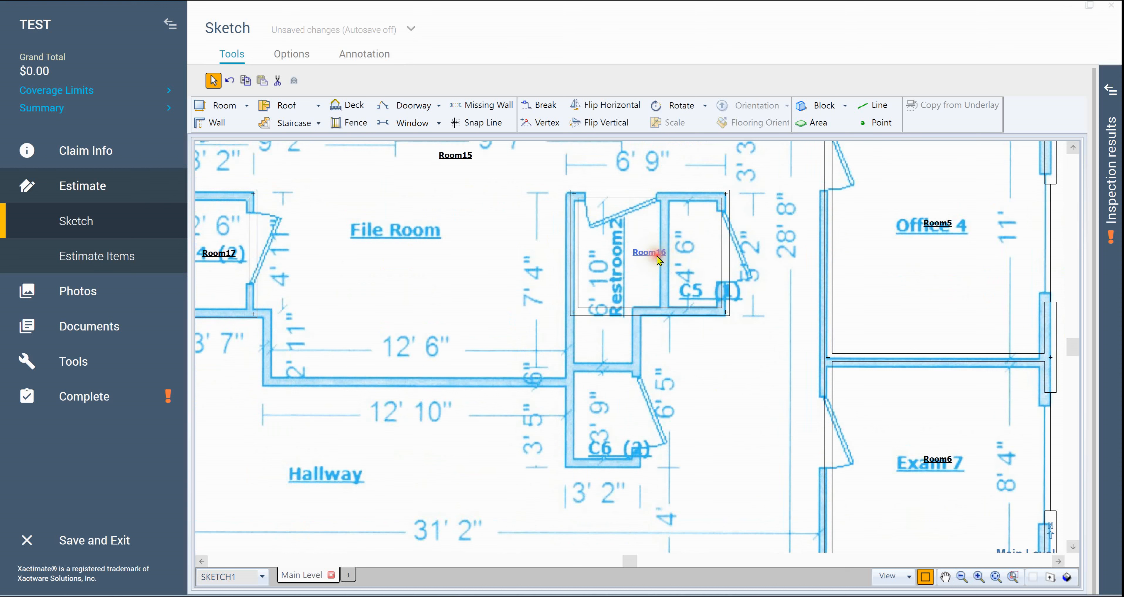
pyautogui.click(648, 313)
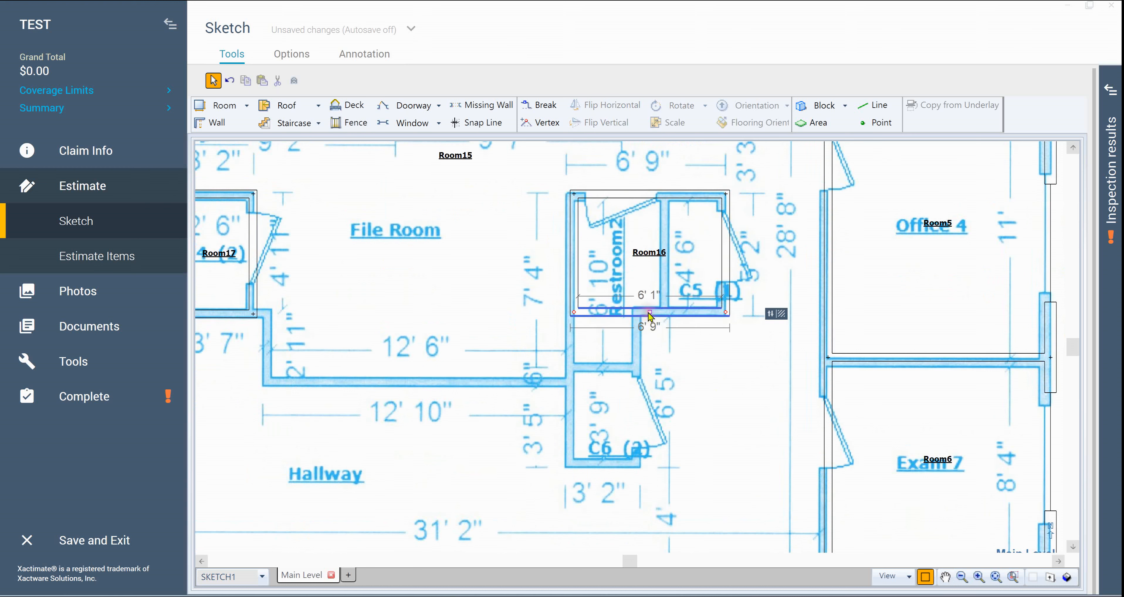
pyautogui.click(651, 314)
pyautogui.click(741, 252)
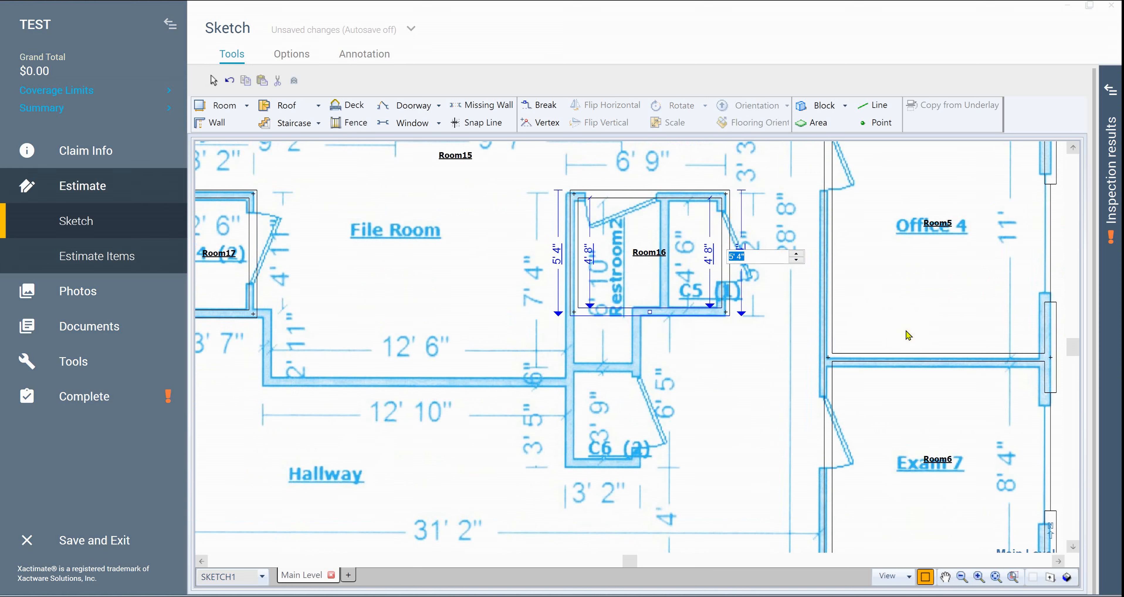
pyautogui.press('Return')
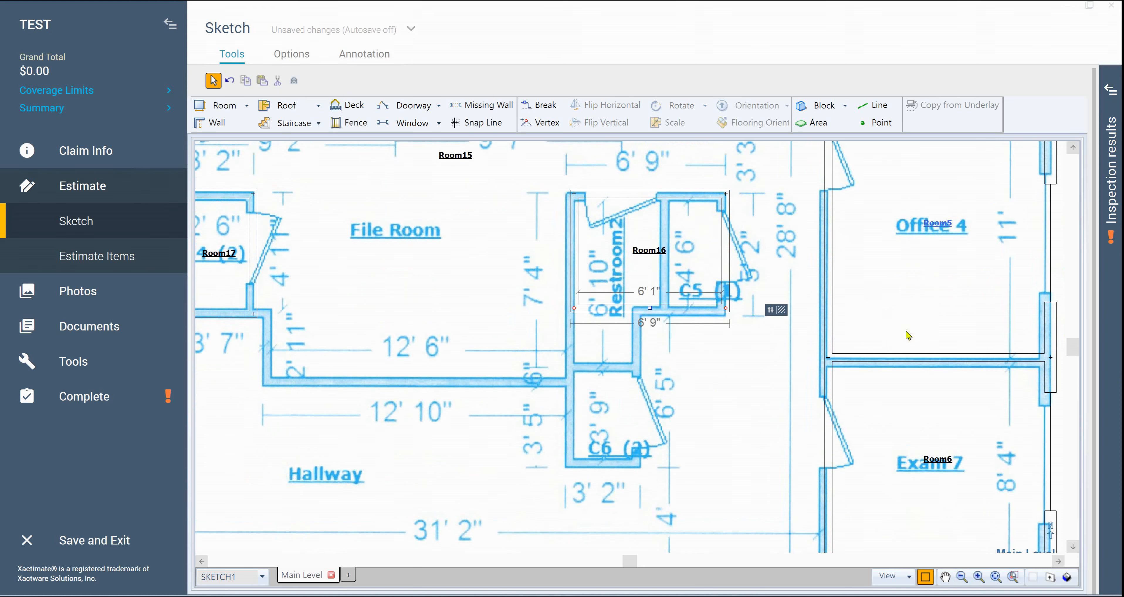
pyautogui.click(749, 413)
pyautogui.press('space')
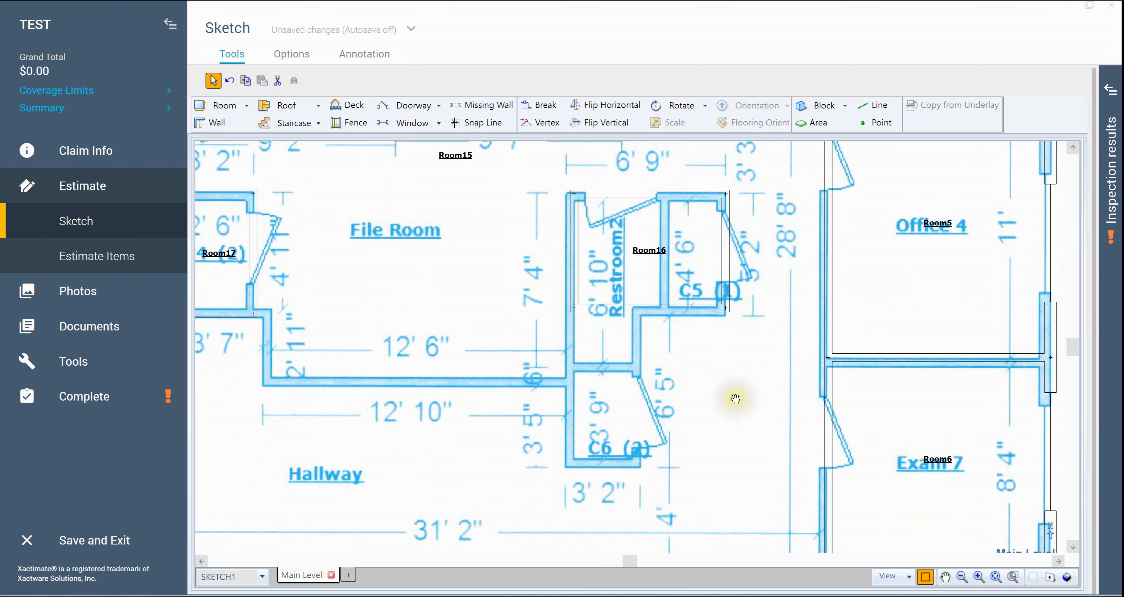
# - Draw a room about 13' 3" wide inside from closet C4's right wall across to Restroom 2's left wall
pyautogui.moveTo(733, 348); pyautogui.dragTo(753, 284)
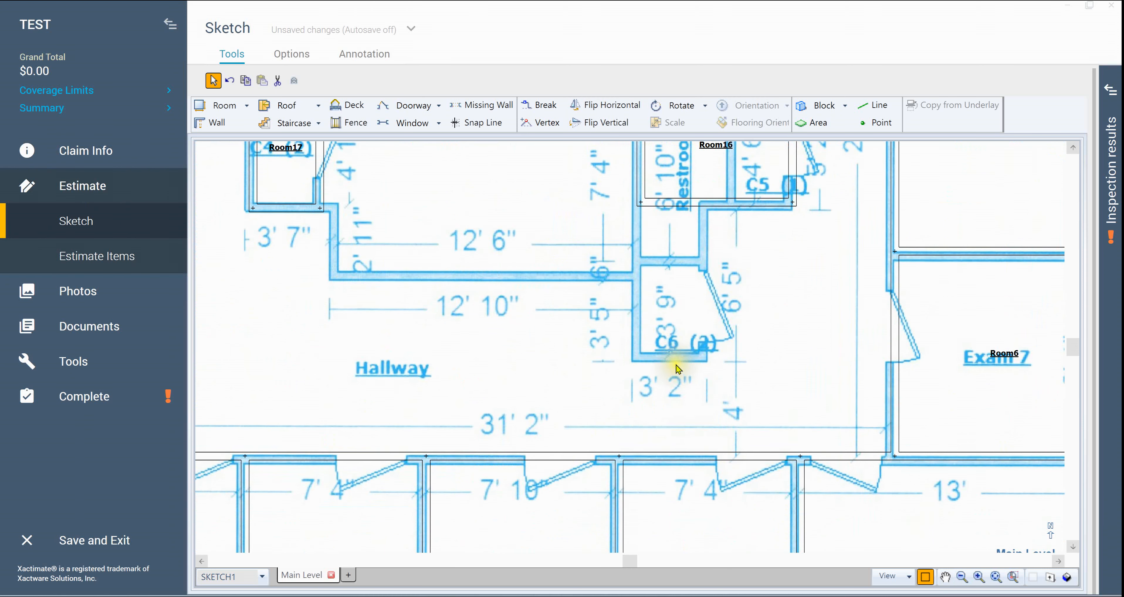
pyautogui.click(670, 451)
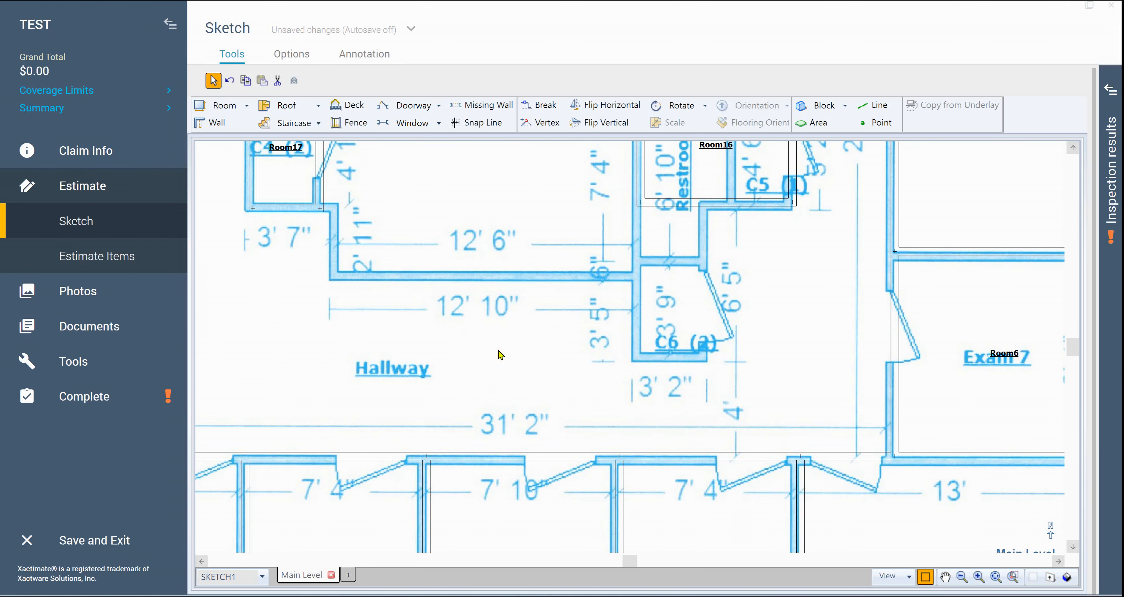
pyautogui.moveTo(495, 348)
pyautogui.mouseDown()
pyautogui.moveTo(459, 344)
pyautogui.moveTo(609, 411)
pyautogui.moveTo(618, 427)
pyautogui.mouseUp()
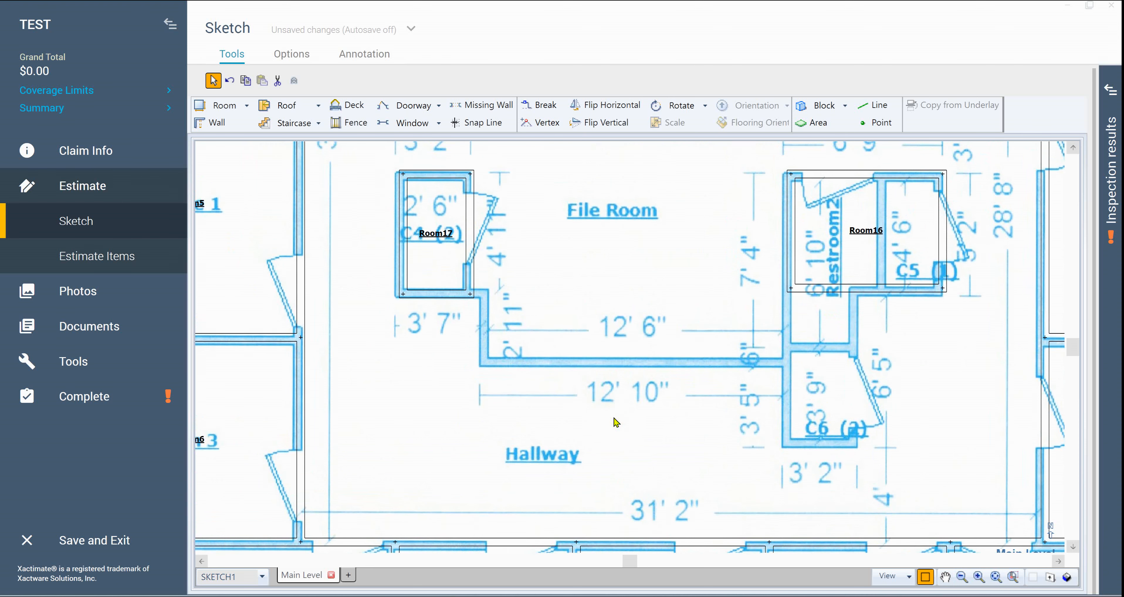
pyautogui.click(437, 235)
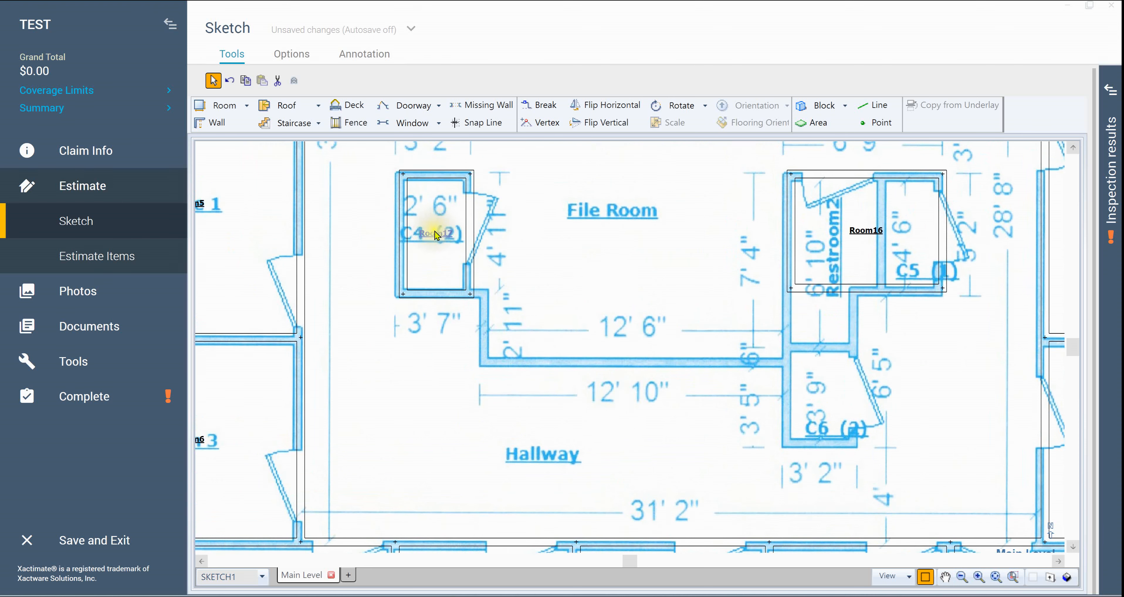
pyautogui.click(467, 232)
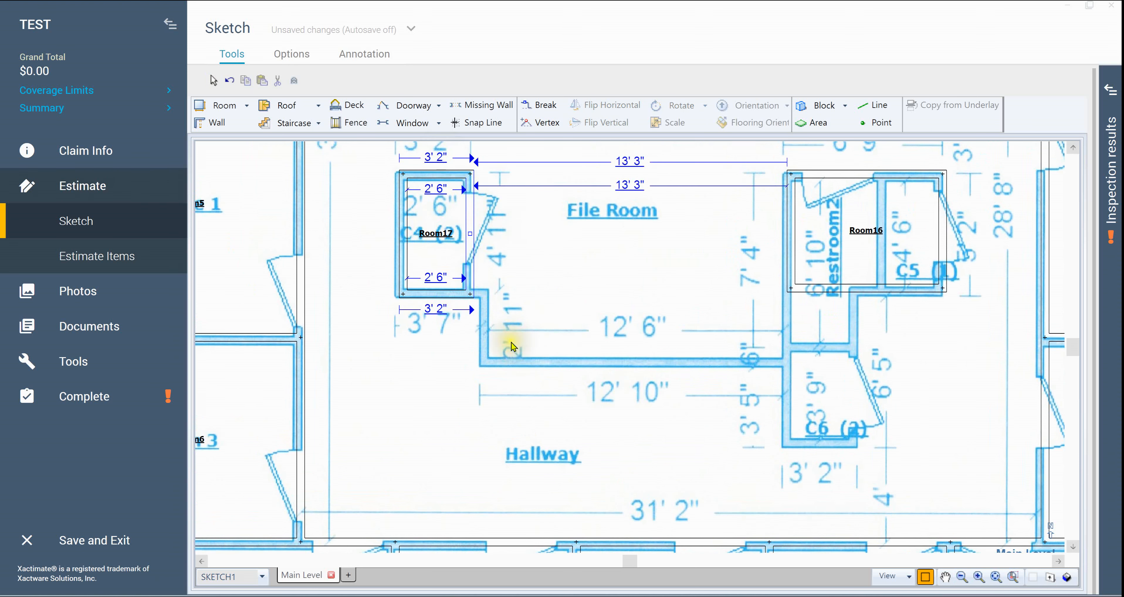
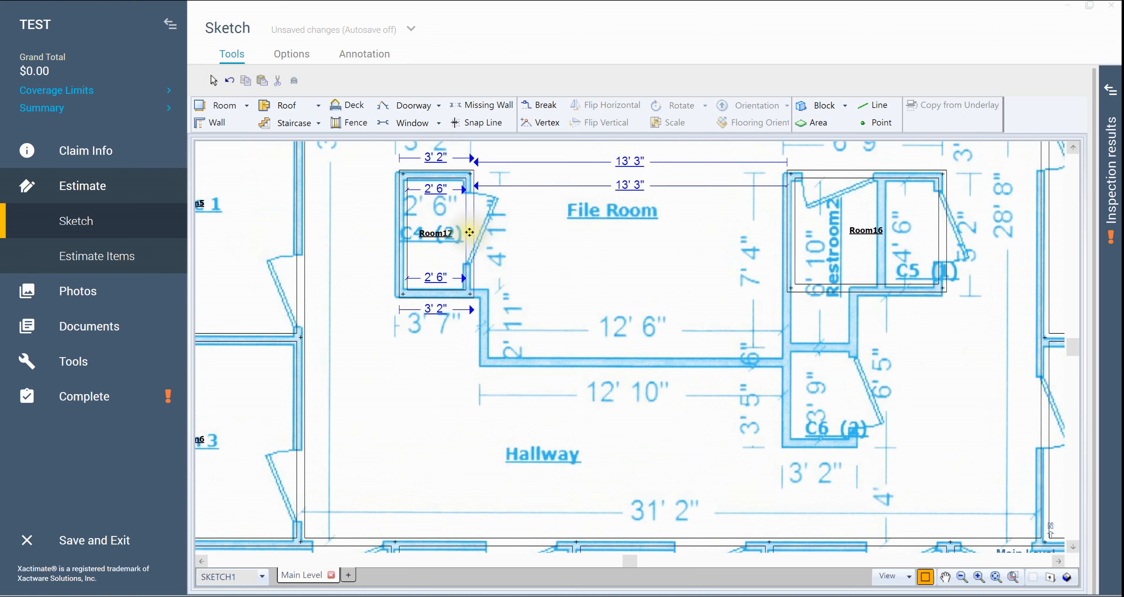
pyautogui.moveTo(471, 236); pyautogui.dragTo(814, 261)
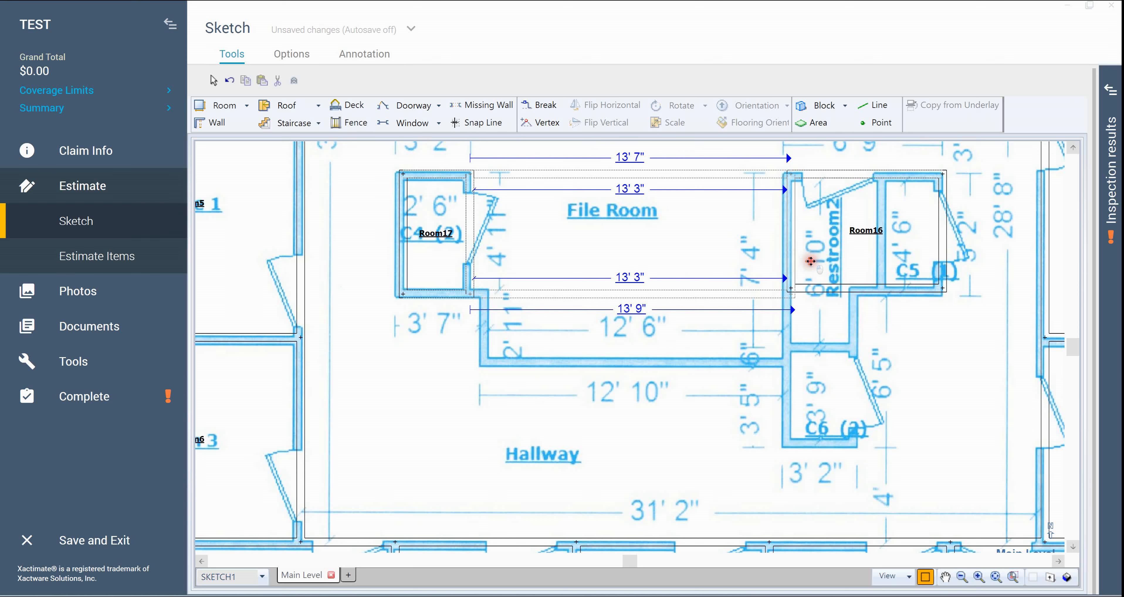
pyautogui.moveTo(811, 261); pyautogui.dragTo(810, 261)
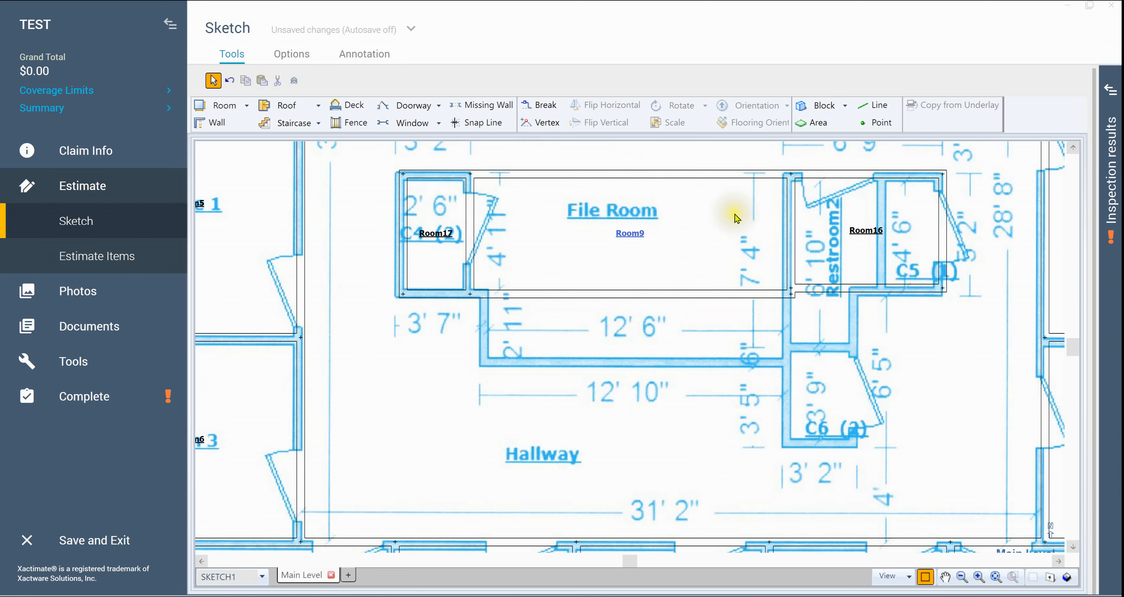
# - Delete the top wall of the new room between closet C4 and Restroom 2 to open up the File Room
pyautogui.moveTo(486, 385); pyautogui.dragTo(479, 483)
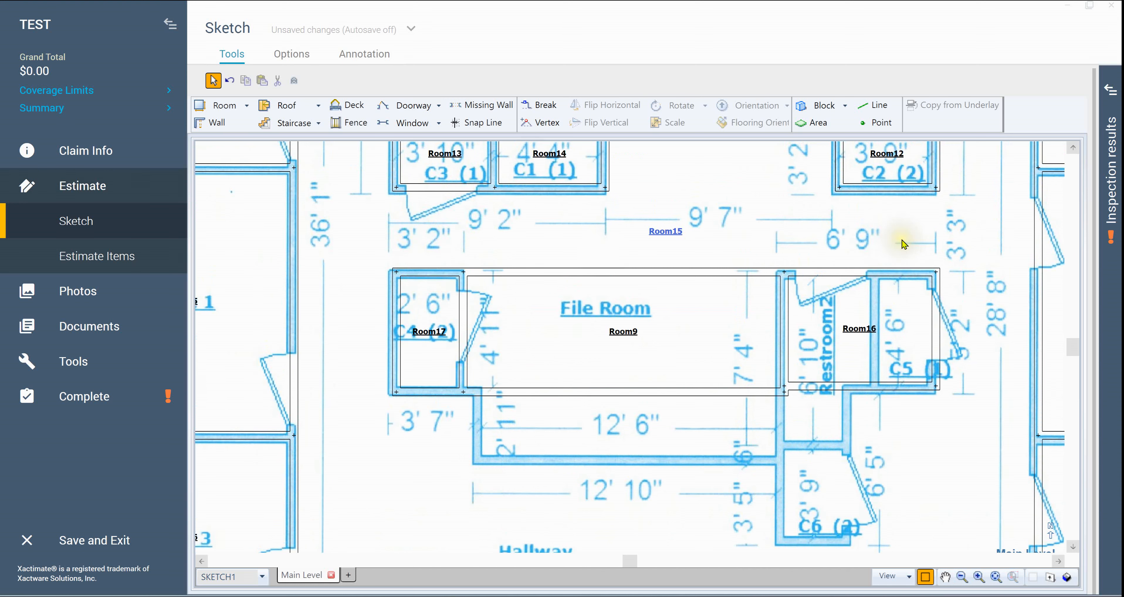
pyautogui.click(608, 274)
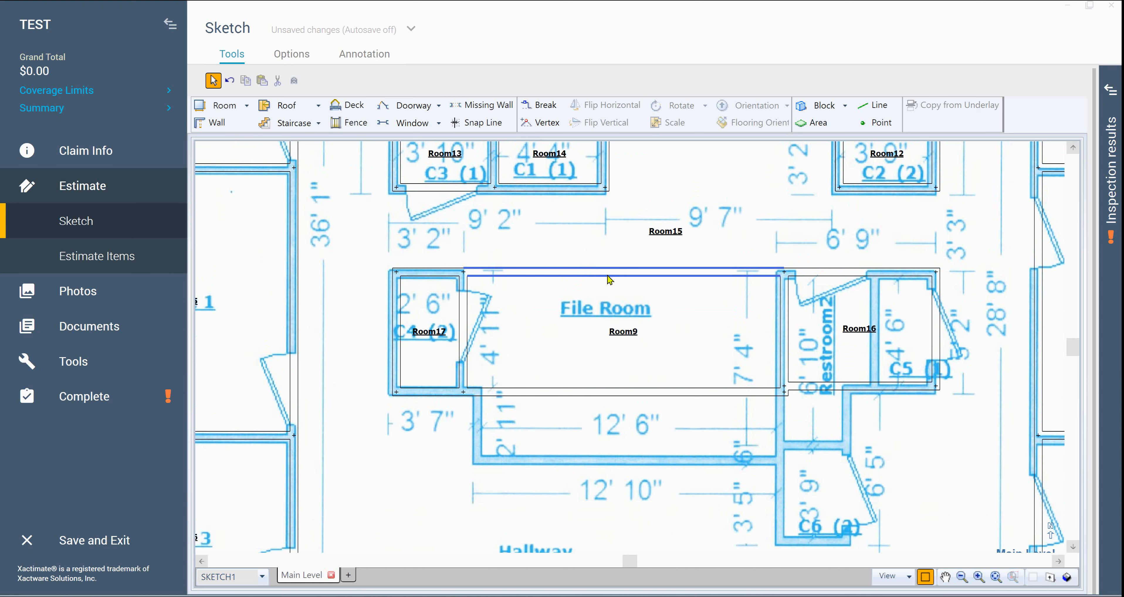
pyautogui.click(611, 278)
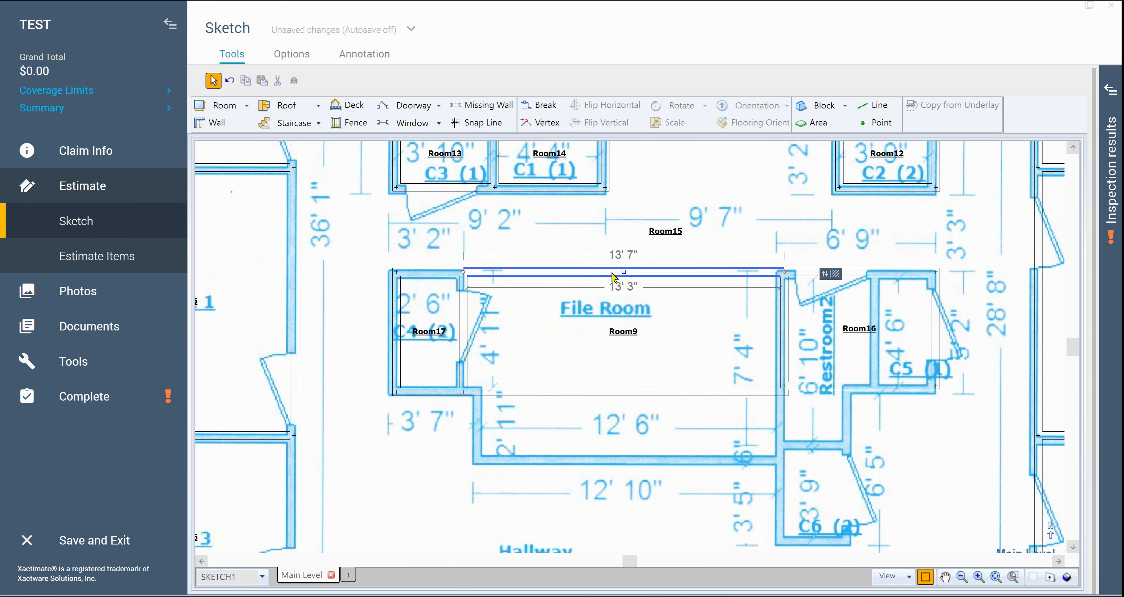
pyautogui.press('Delete')
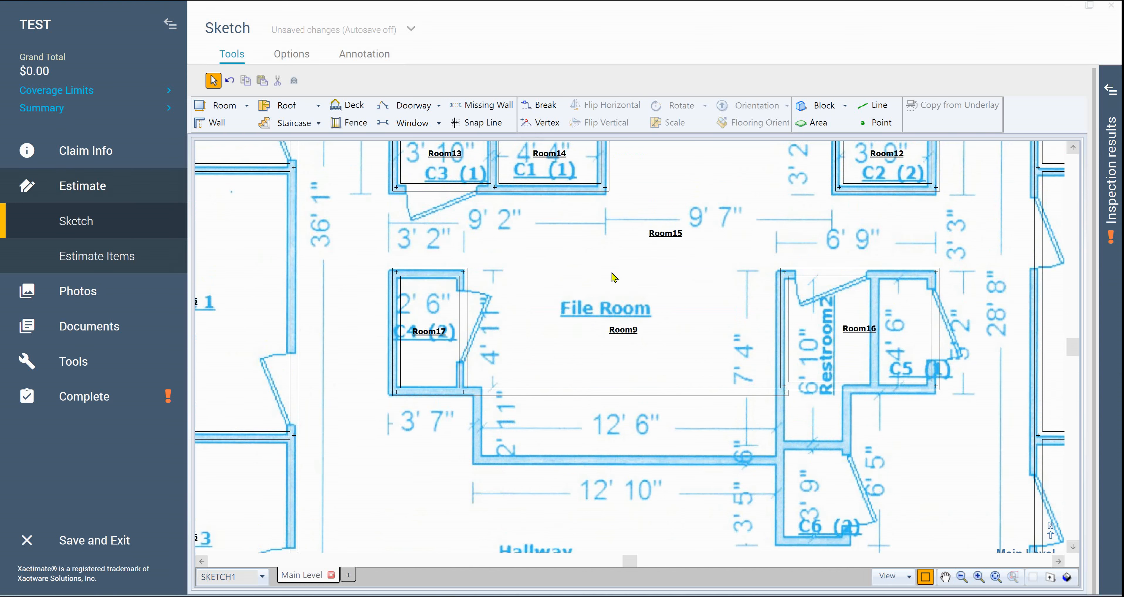
pyautogui.click(782, 287)
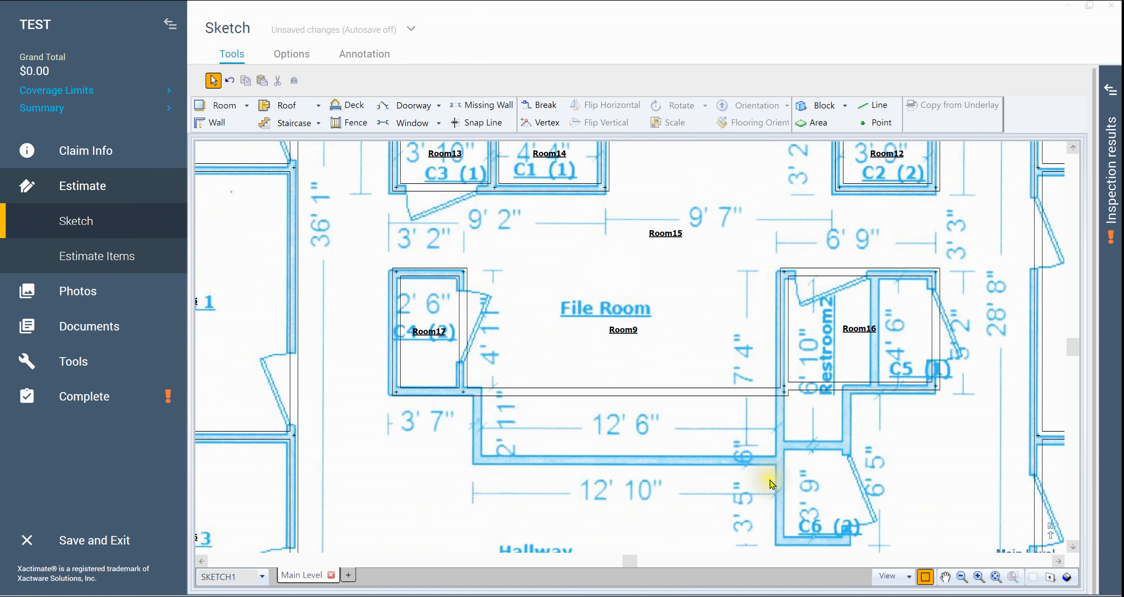
pyautogui.click(750, 450)
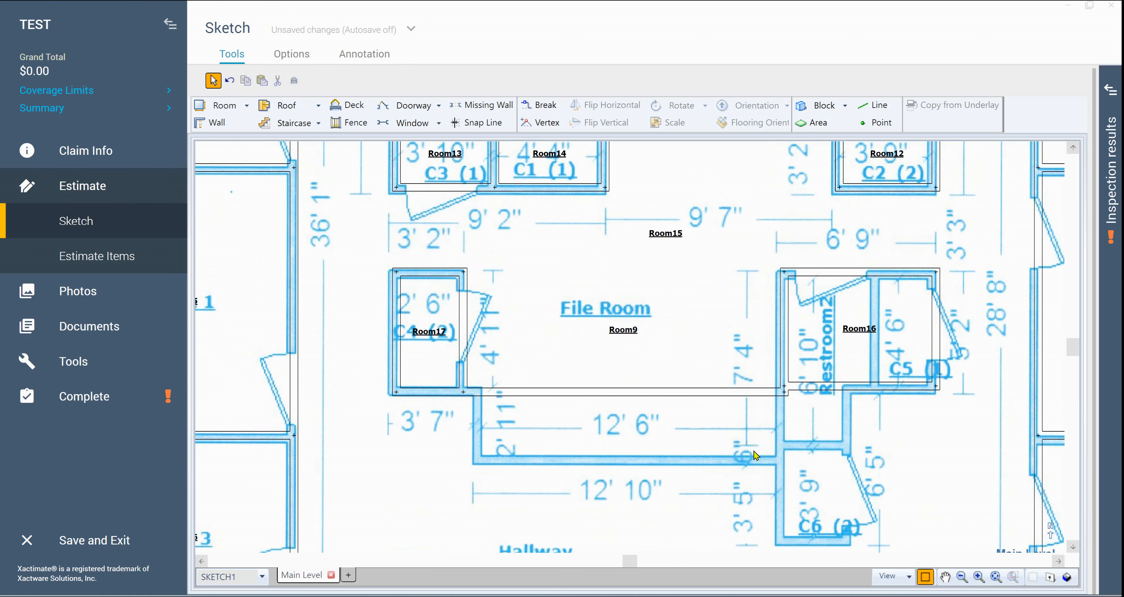
pyautogui.click(467, 326)
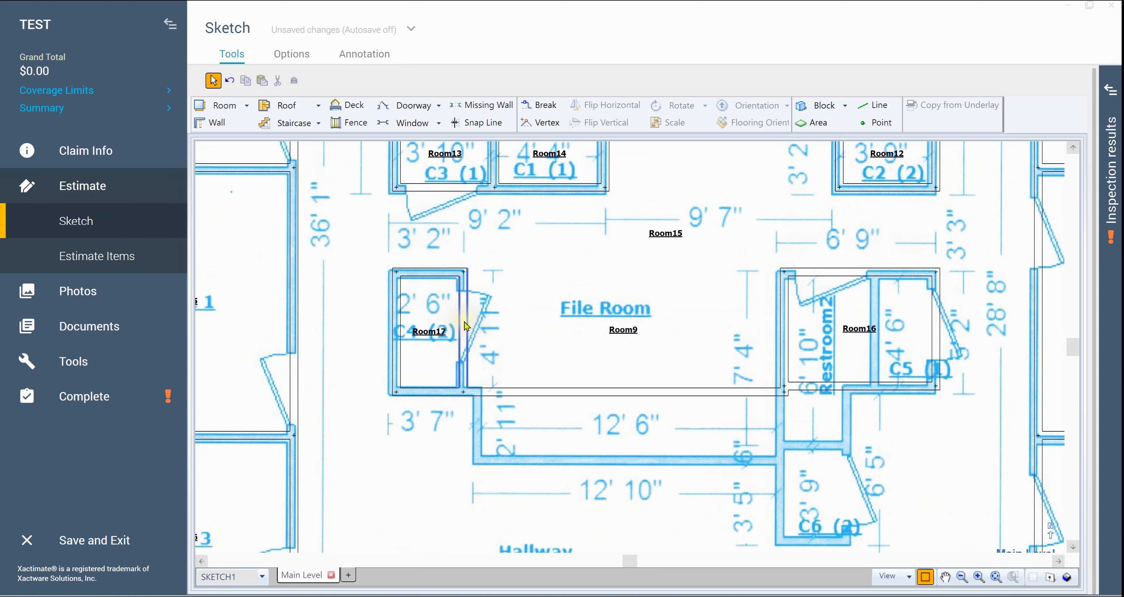
pyautogui.click(554, 441)
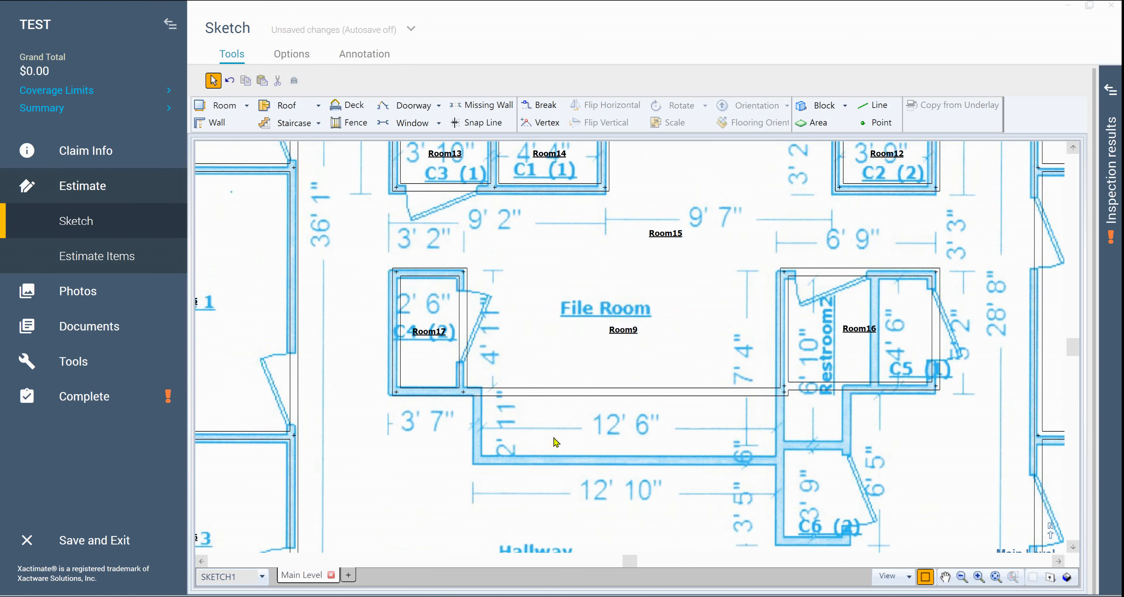
# - Break the File Room's bottom wall just right of closet C4 and move the long segment down, setting the inside offset to 2' 10"
pyautogui.click(485, 397)
pyautogui.press('b')
pyautogui.moveTo(484, 394); pyautogui.dragTo(477, 391)
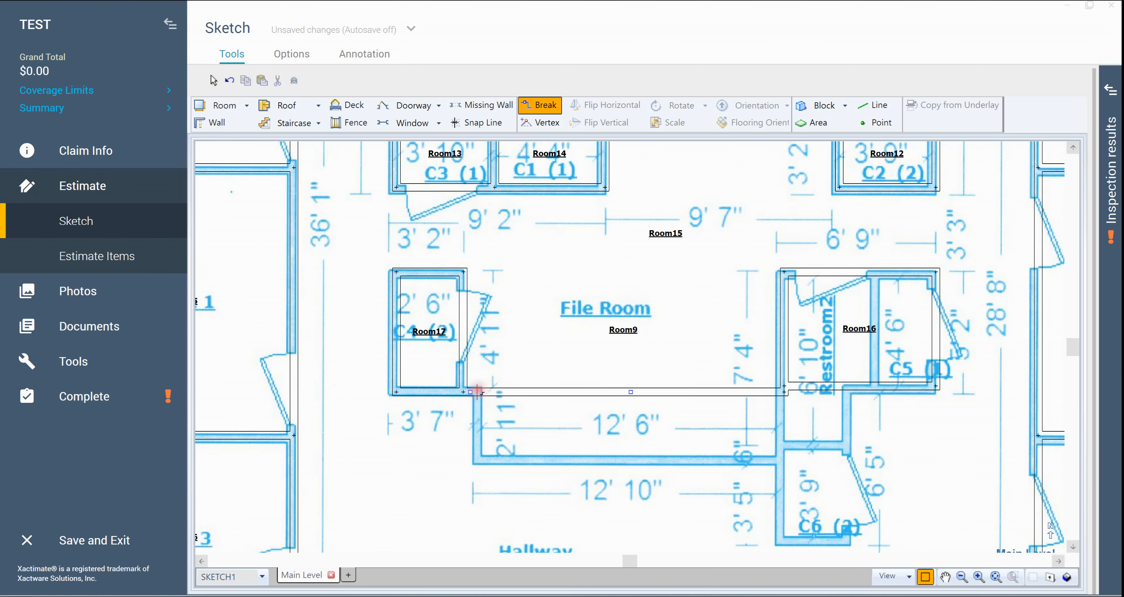
pyautogui.click(609, 395)
pyautogui.moveTo(632, 391); pyautogui.dragTo(639, 458)
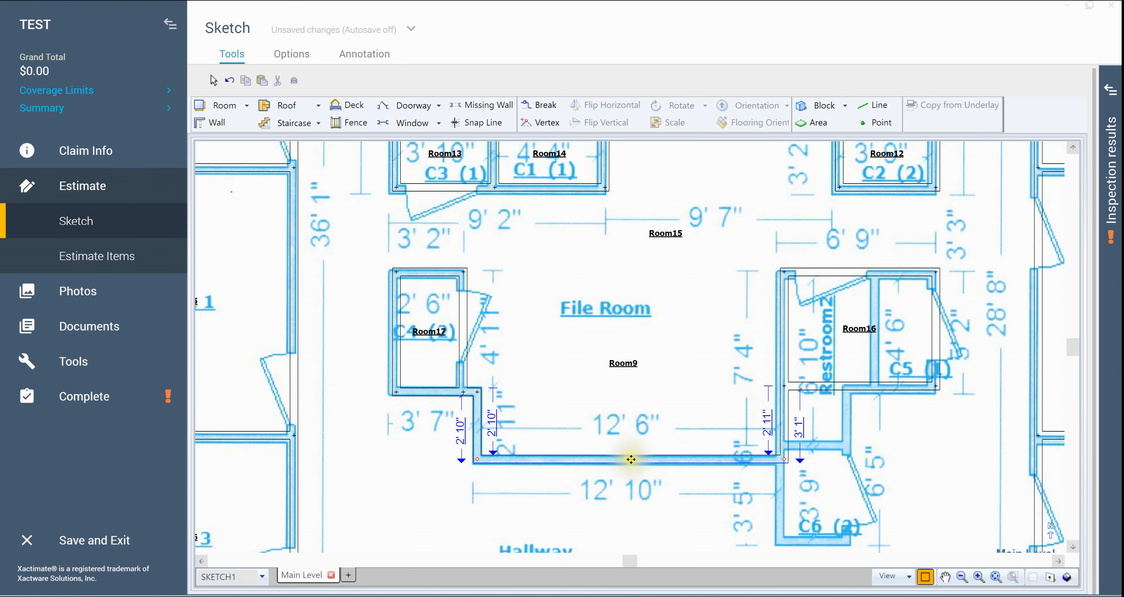
pyautogui.click(496, 430)
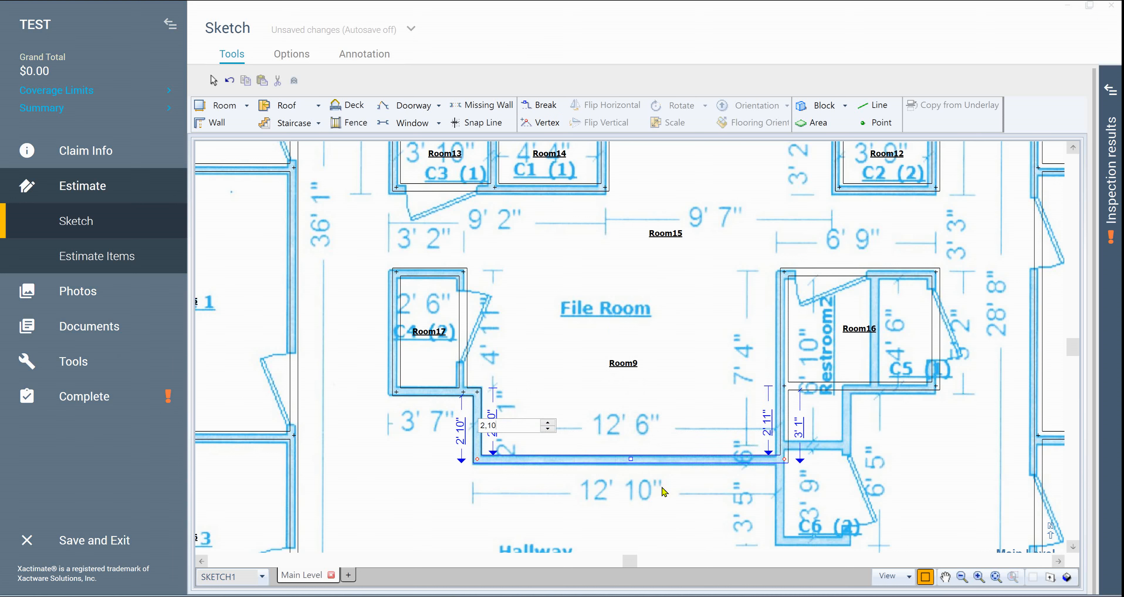
pyautogui.press('Return')
# - Check how far the short vertical wall below closet C4 is offset from the closet's right side
pyautogui.click(479, 427)
pyautogui.click(478, 427)
pyautogui.click(467, 409)
pyautogui.click(390, 426)
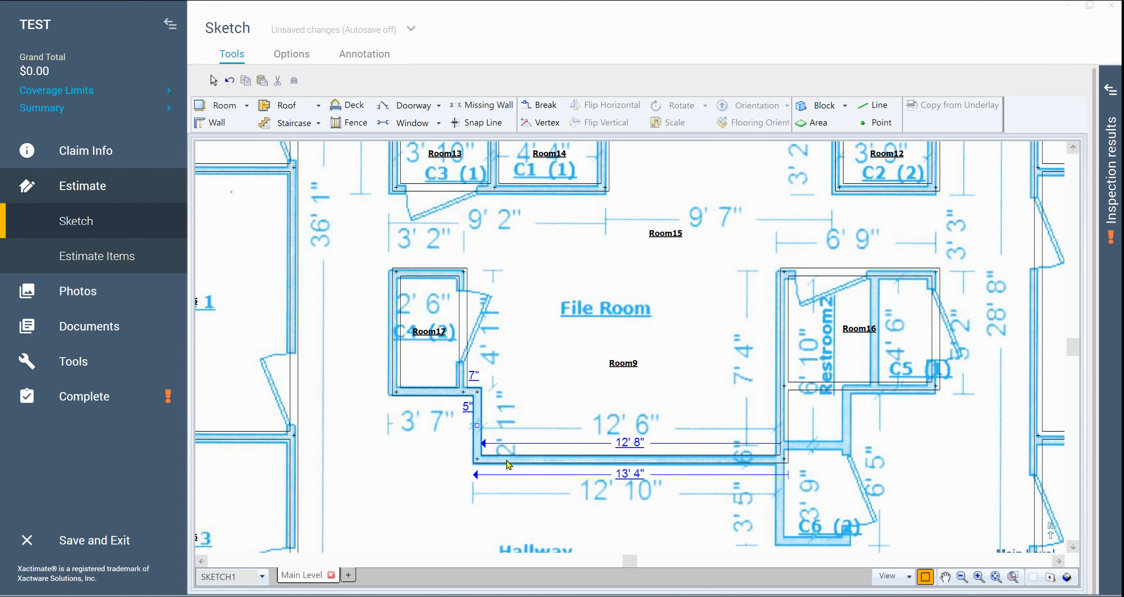
pyautogui.click(928, 450)
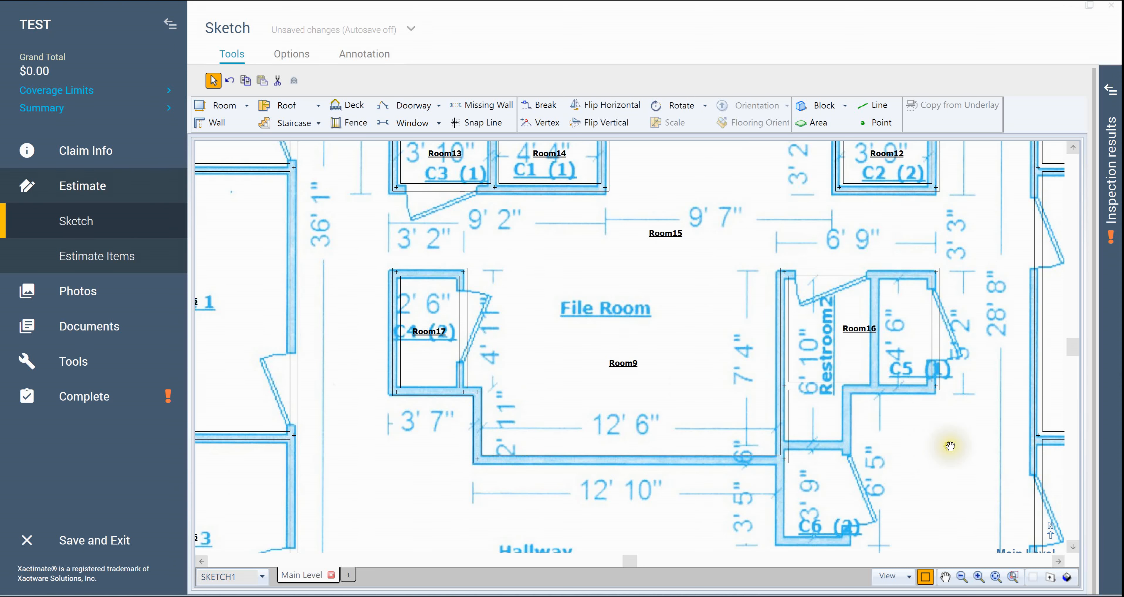
# - Check the bottom wall dimensions of the room covering Restroom 2 and closet C5 against the underlay
pyautogui.middleClick(949, 447)
pyautogui.moveTo(947, 447); pyautogui.dragTo(715, 447)
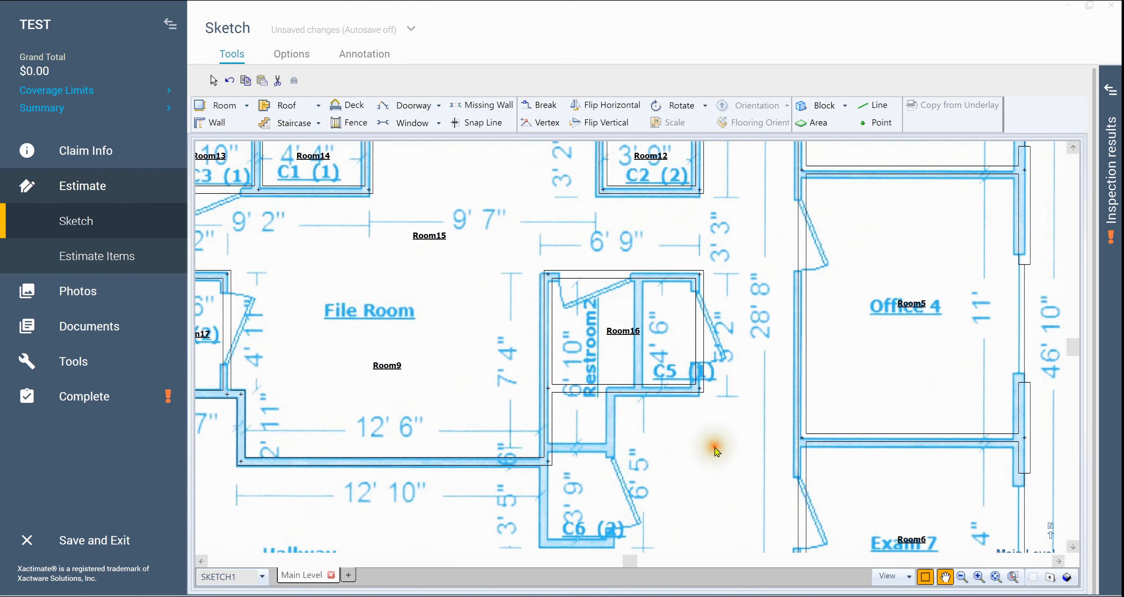
pyautogui.click(665, 341)
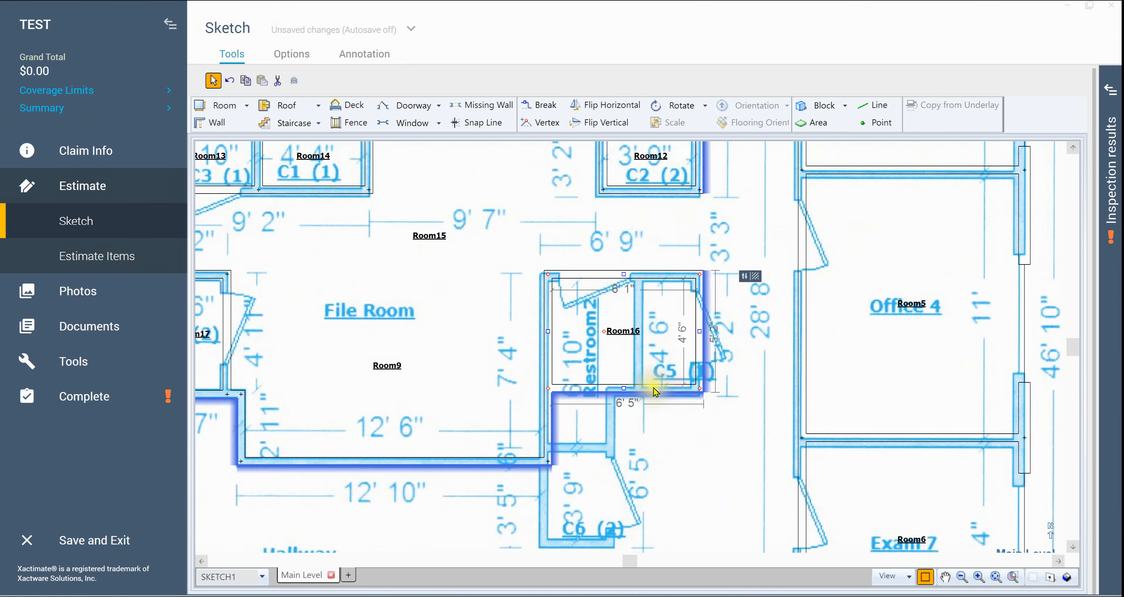
pyautogui.click(627, 388)
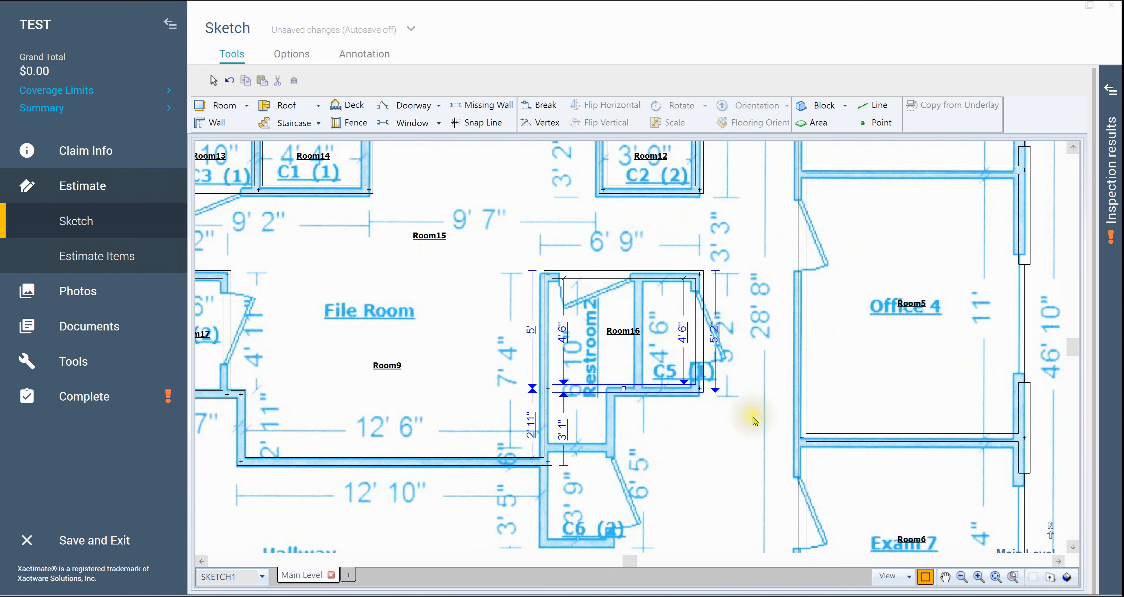
pyautogui.click(756, 441)
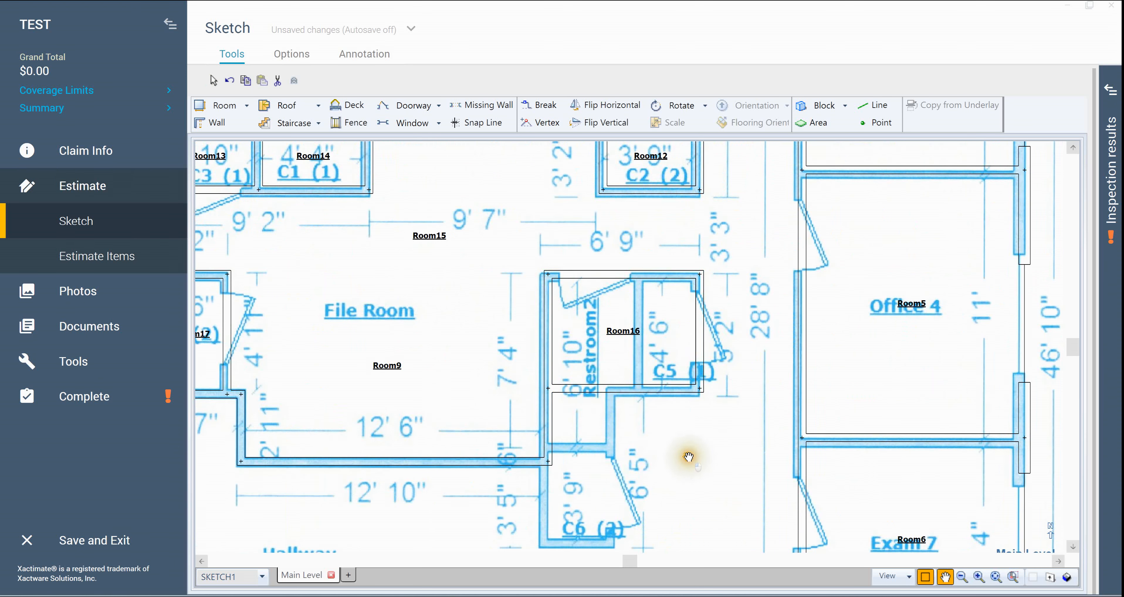
# - Break the bottom wall of the Restroom 2 room at closet C6's right side and pull the short segment down about 6' 7" to enclose C6
pyautogui.scroll(-2, 688, 456)
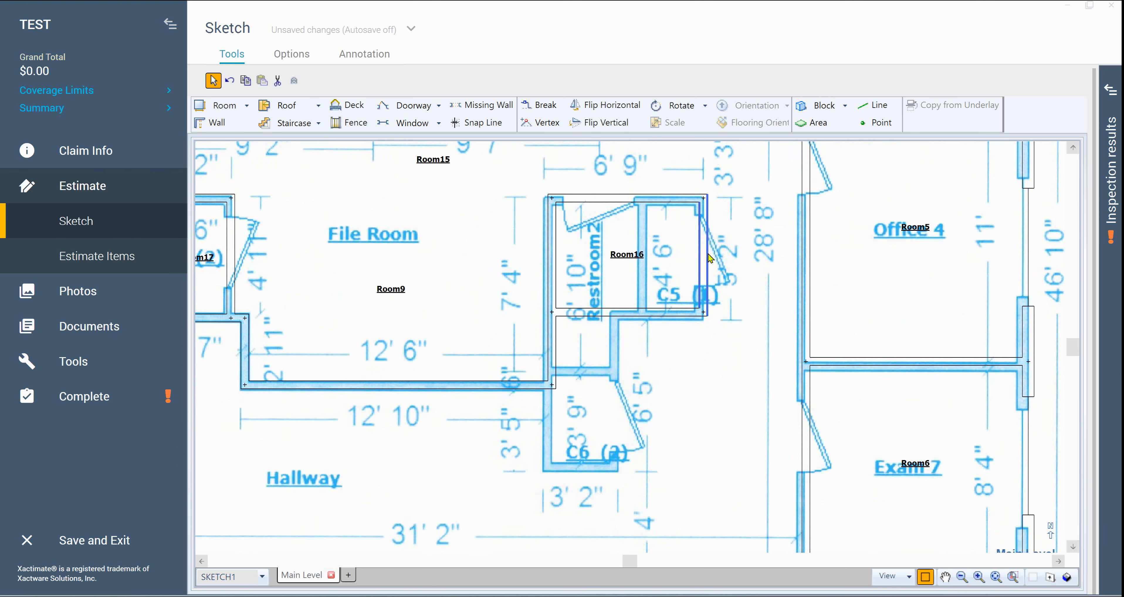
pyautogui.click(638, 293)
pyautogui.click(626, 328)
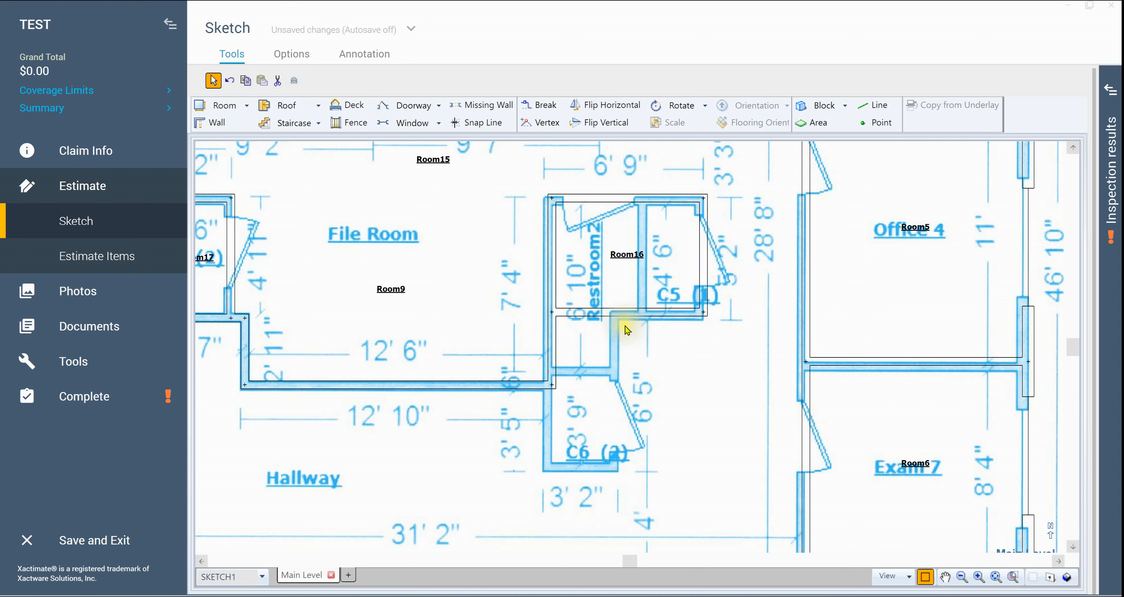
pyautogui.click(624, 326)
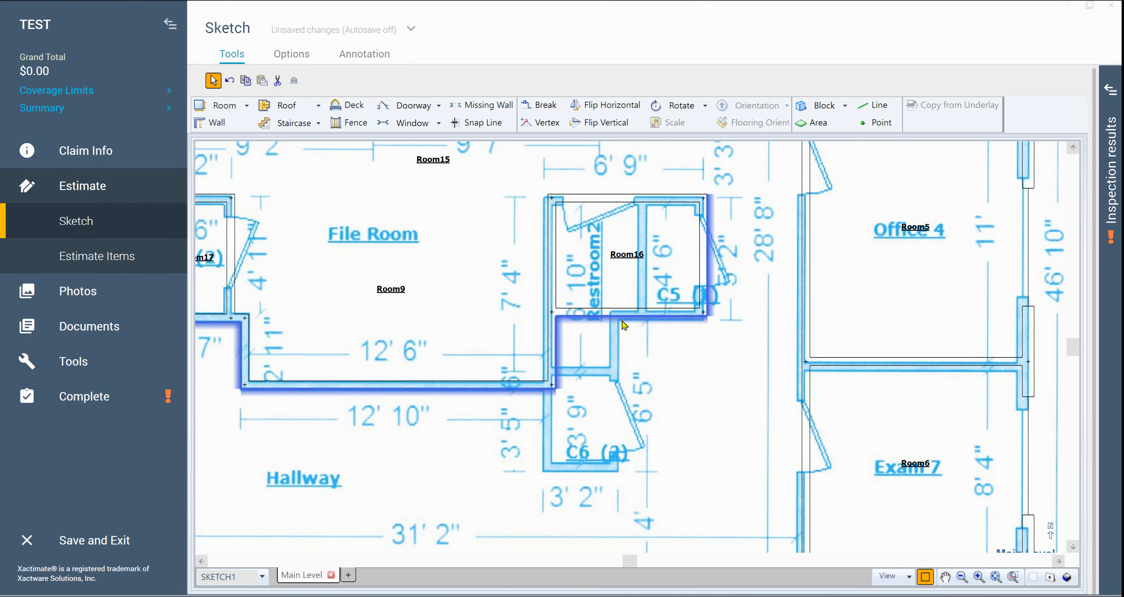
pyautogui.press('b')
pyautogui.click(614, 312)
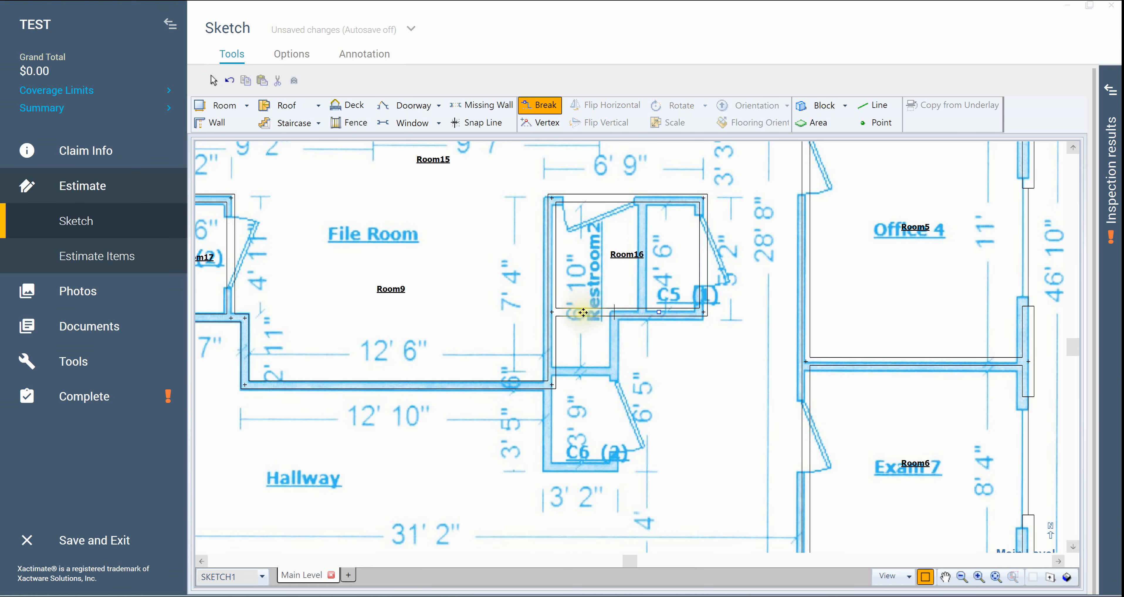
pyautogui.moveTo(583, 312); pyautogui.dragTo(593, 467)
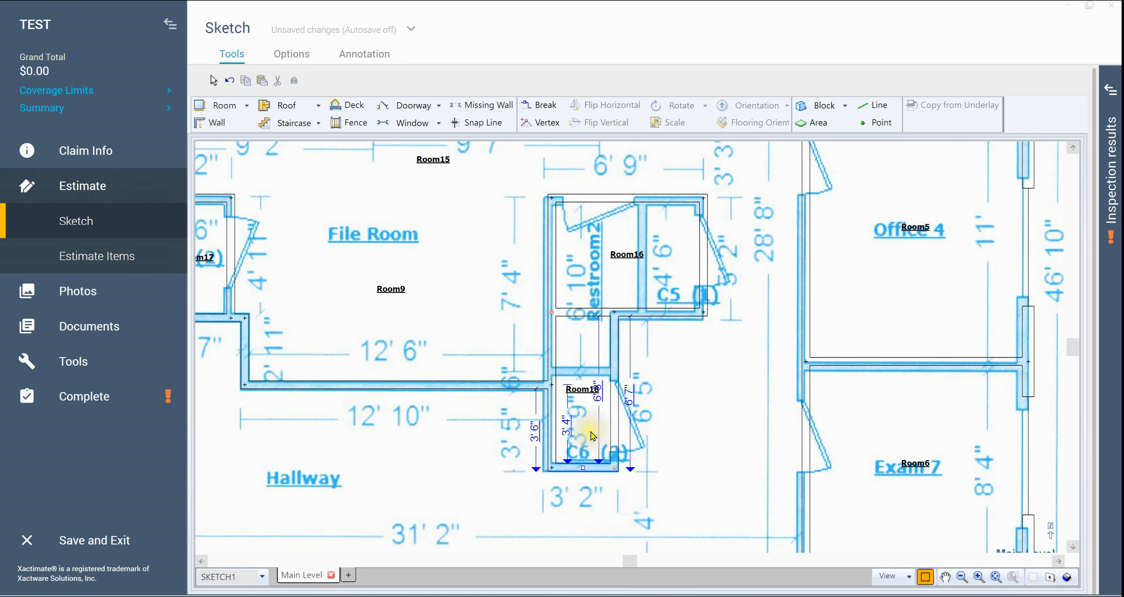
# - Set the outside width of the new closet C6 room to 3' 2" by adjusting its right wall
pyautogui.click(598, 341)
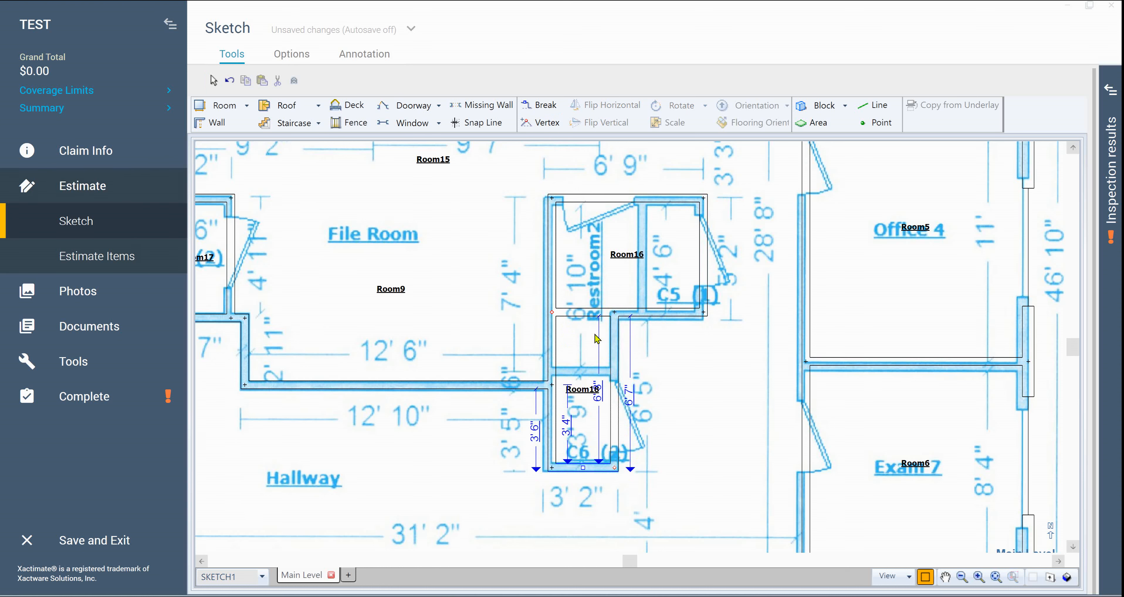
pyautogui.click(483, 474)
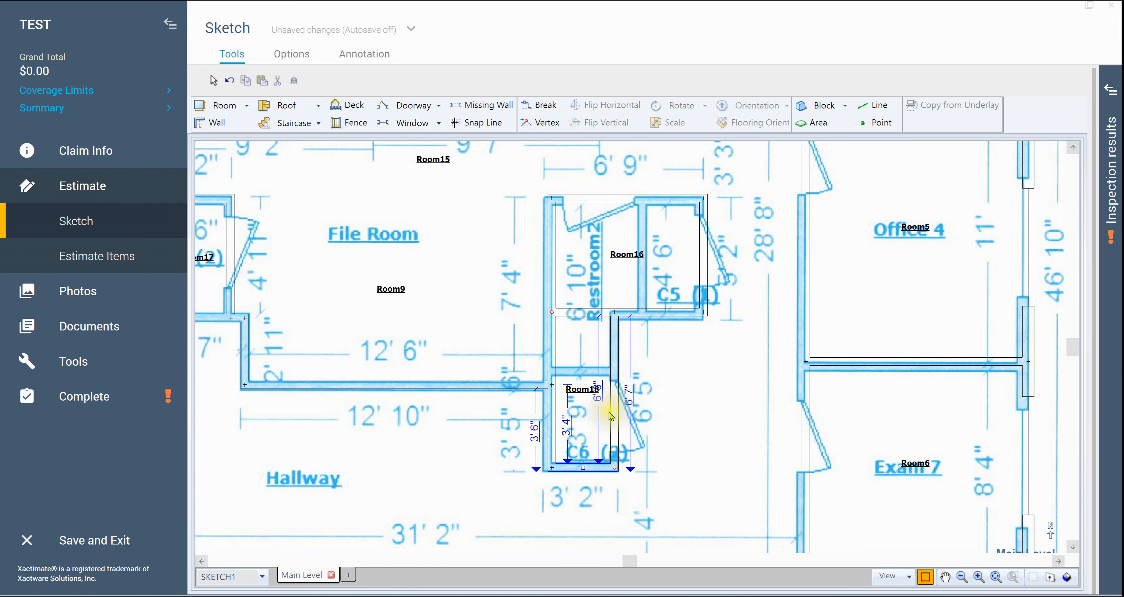
pyautogui.click(580, 414)
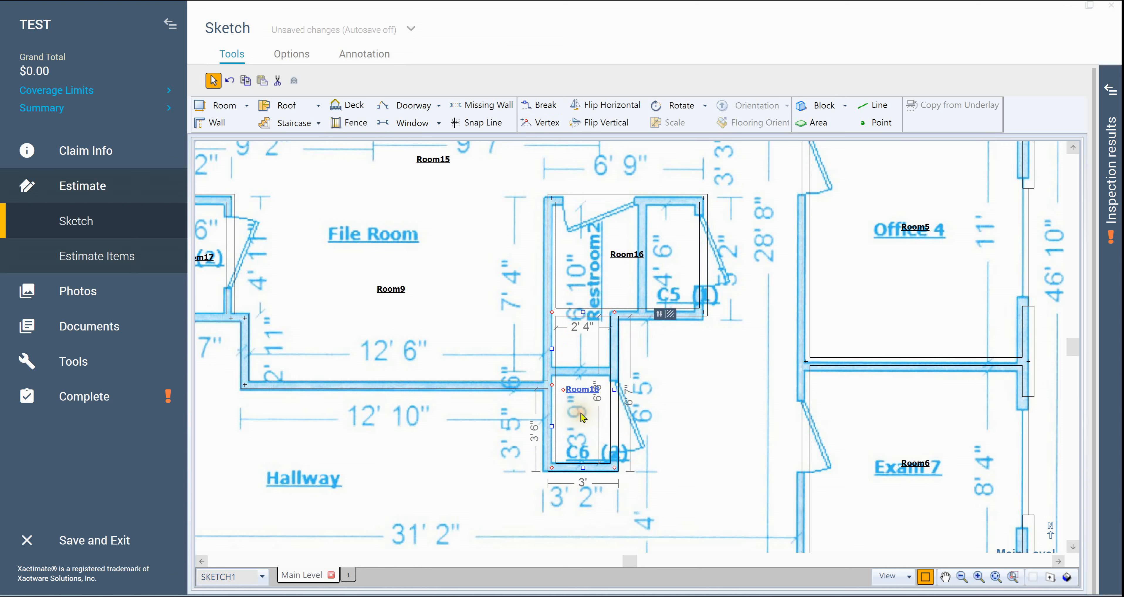
pyautogui.click(616, 389)
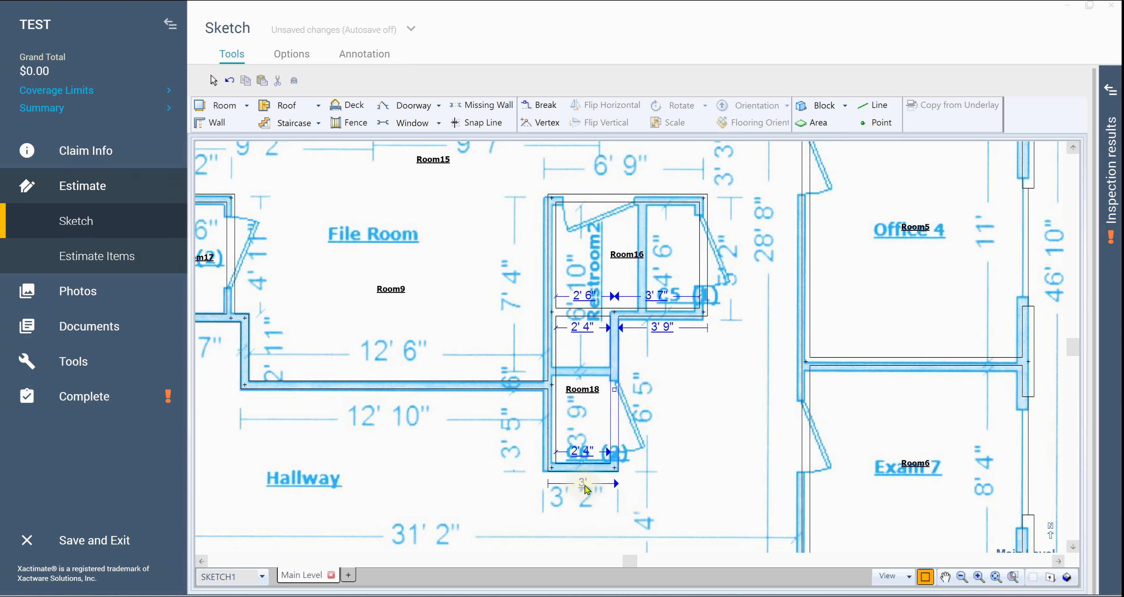
pyautogui.click(583, 483)
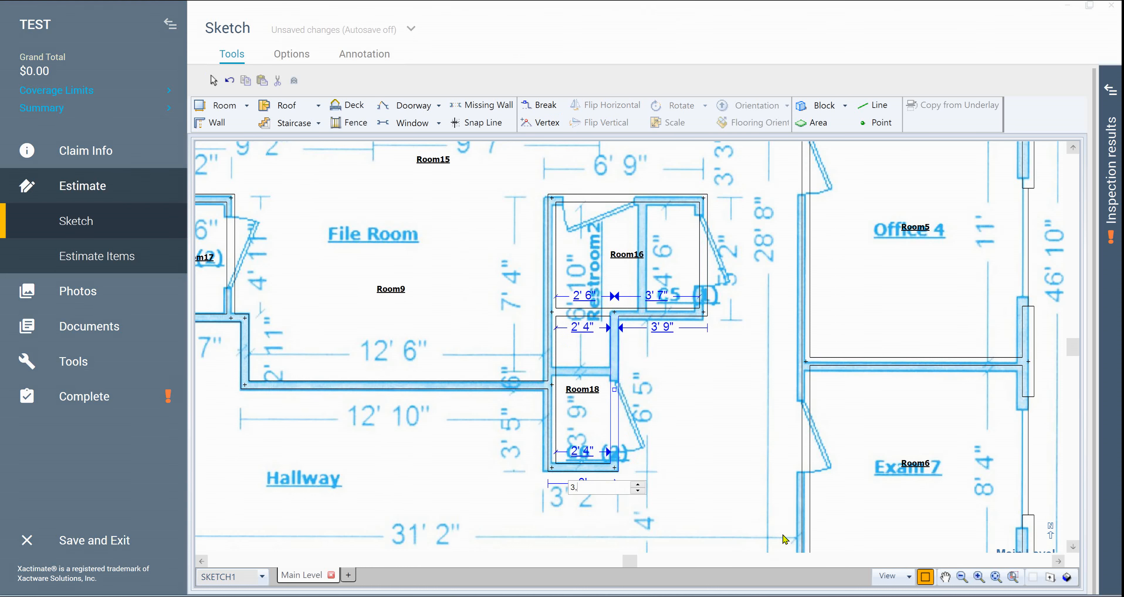
pyautogui.write('3,2')
pyautogui.press('Return')
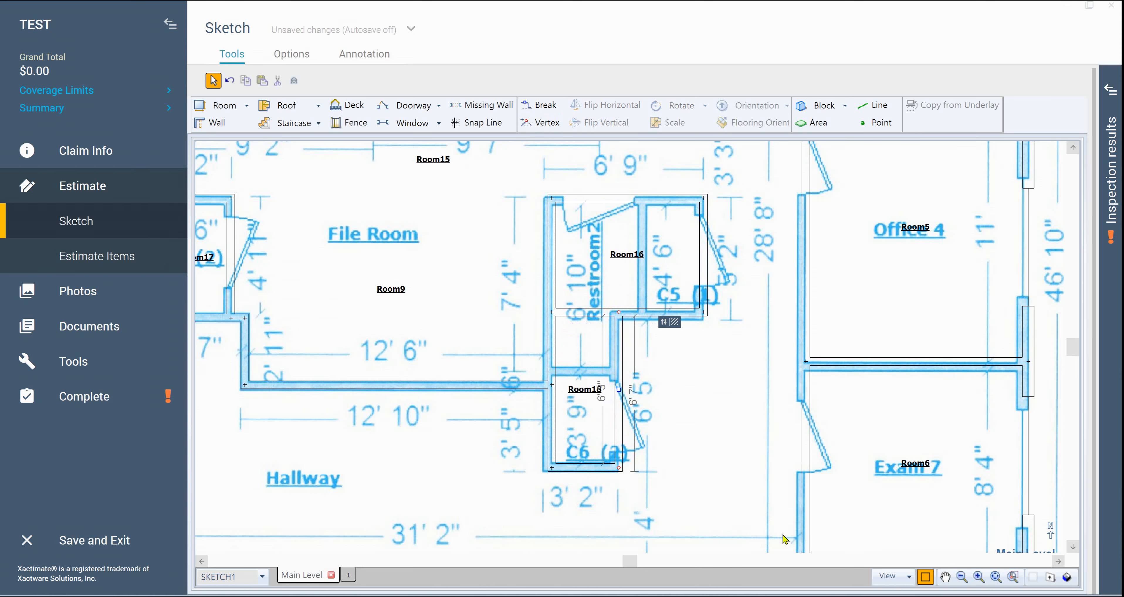
# - Set closet C6's outside projection below the File Room wall to 3' 5" by adjusting its bottom wall, and check the room's dimensions
pyautogui.click(576, 432)
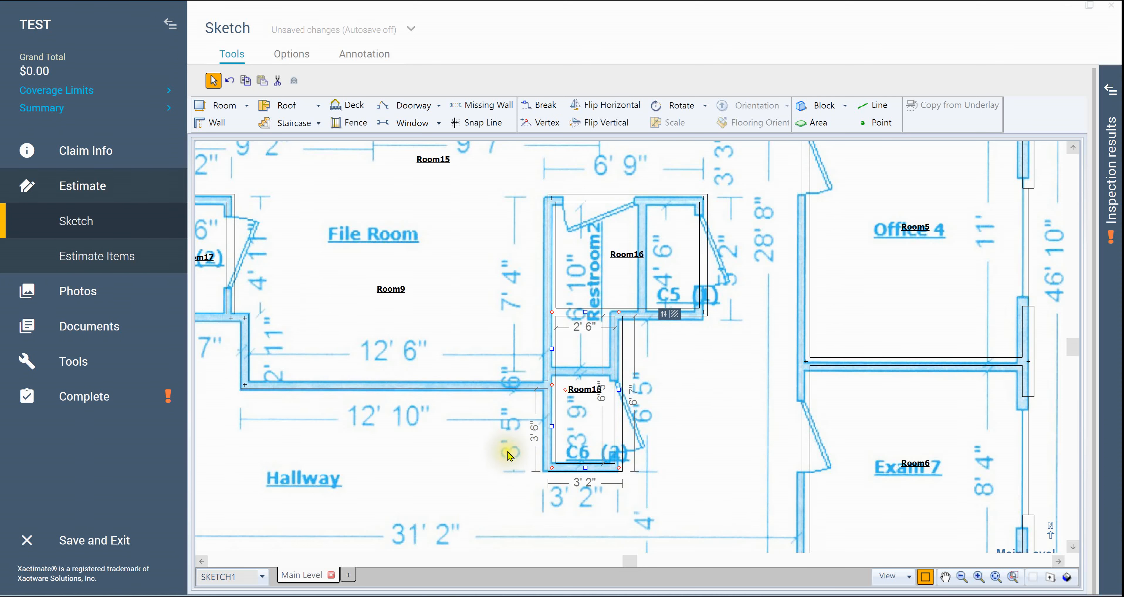
pyautogui.click(586, 468)
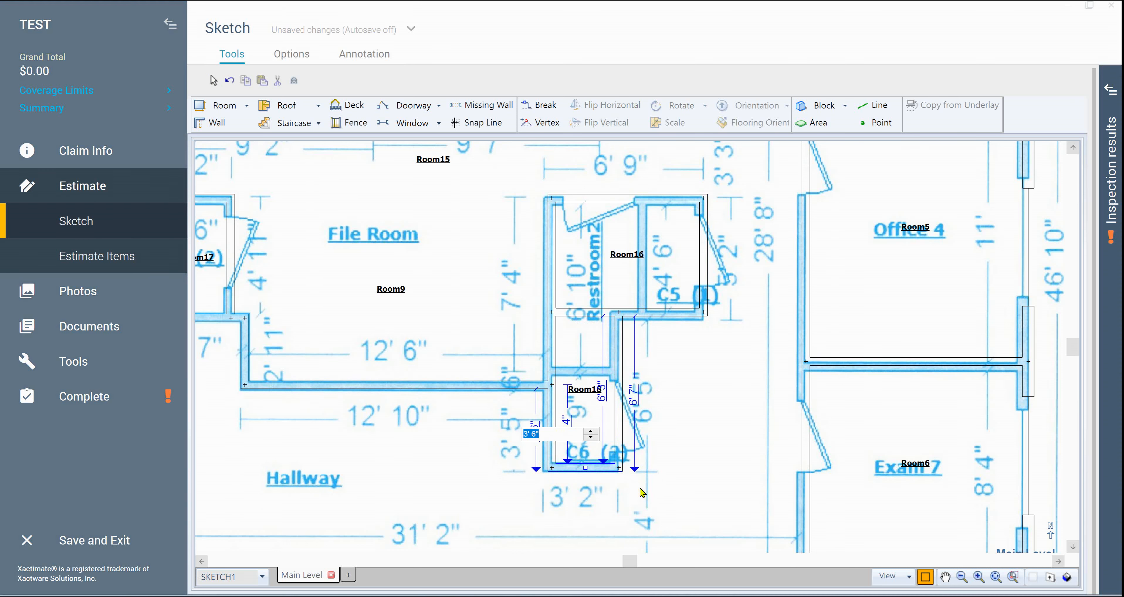
pyautogui.write('3,5')
pyautogui.press('Return')
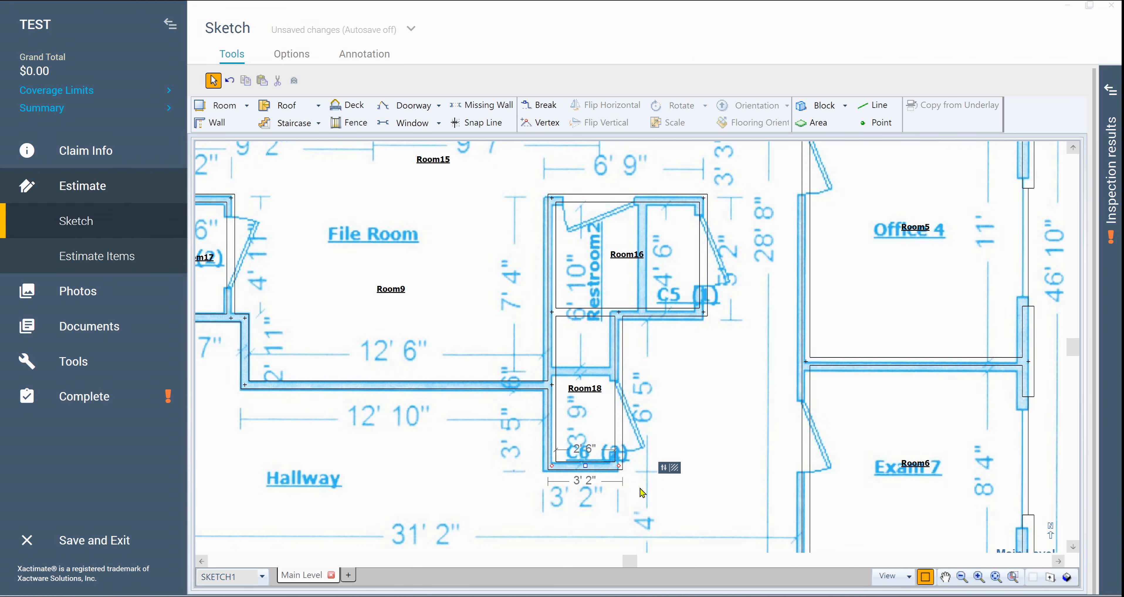
pyautogui.click(697, 452)
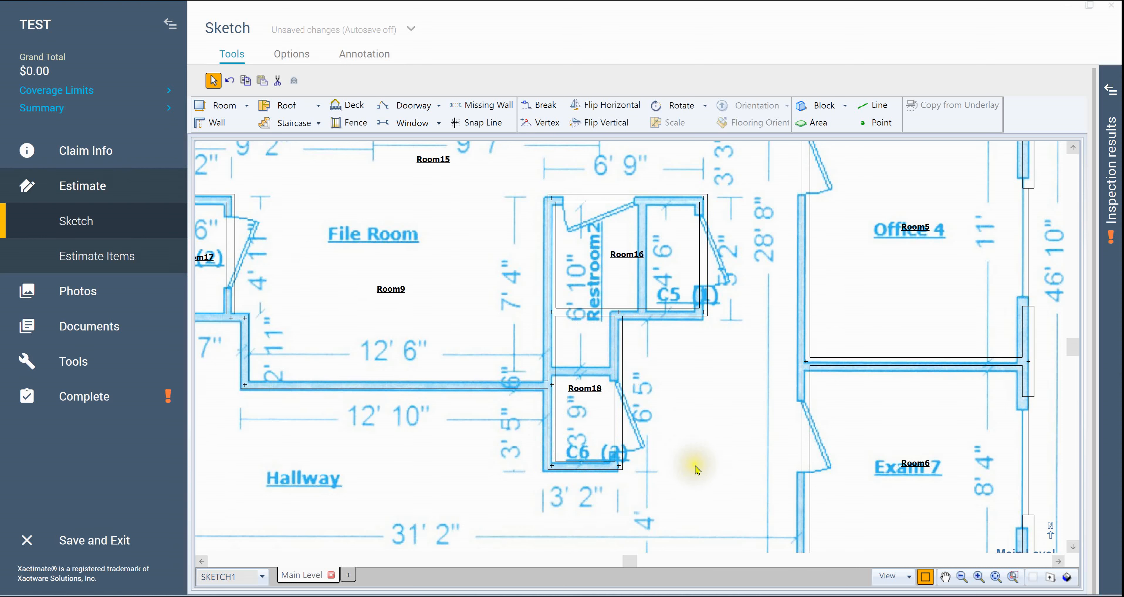
pyautogui.moveTo(671, 435); pyautogui.dragTo(597, 356)
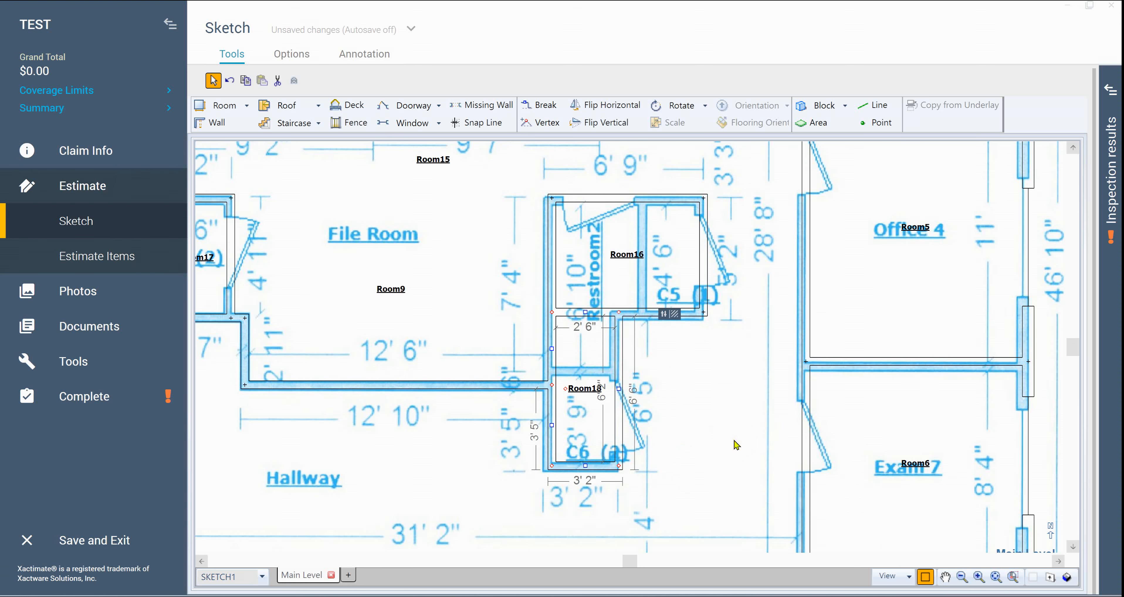
pyautogui.click(706, 432)
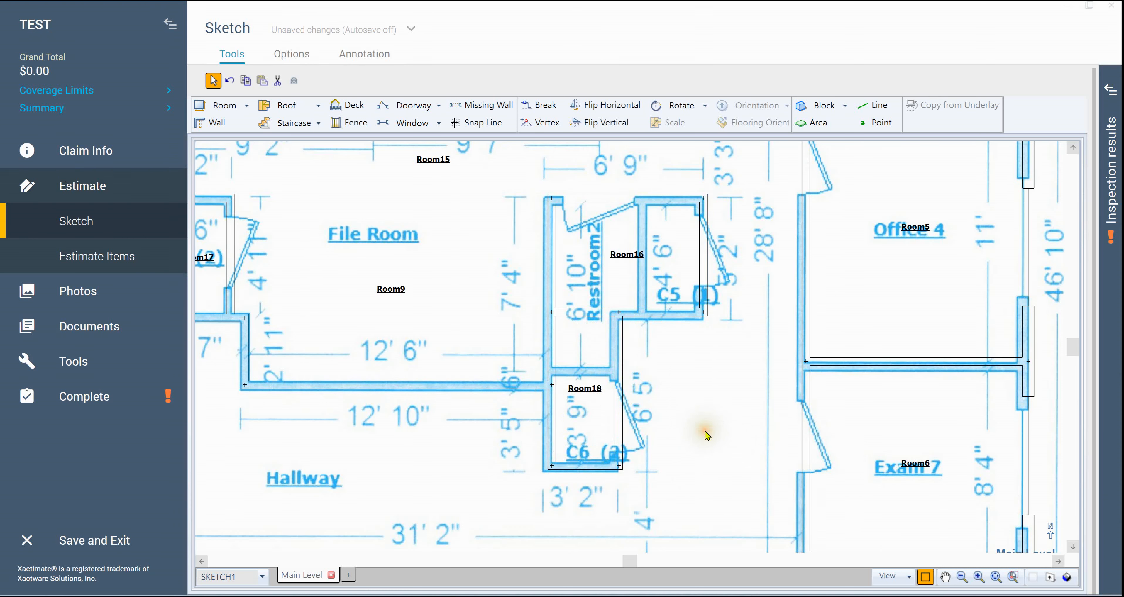
# - Measure the hallway gap between closet C6's bottom wall and the row of rooms below using a temporary area, and delete the area
pyautogui.moveTo(706, 431); pyautogui.dragTo(727, 342)
pyautogui.rightClick(690, 377)
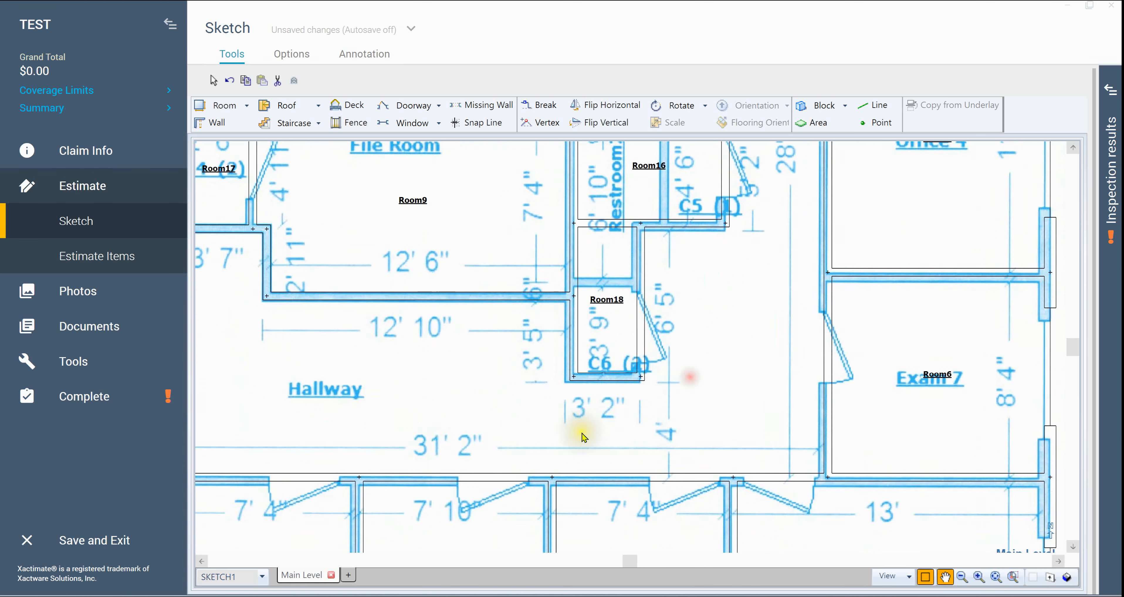
pyautogui.click(604, 481)
pyautogui.click(688, 423)
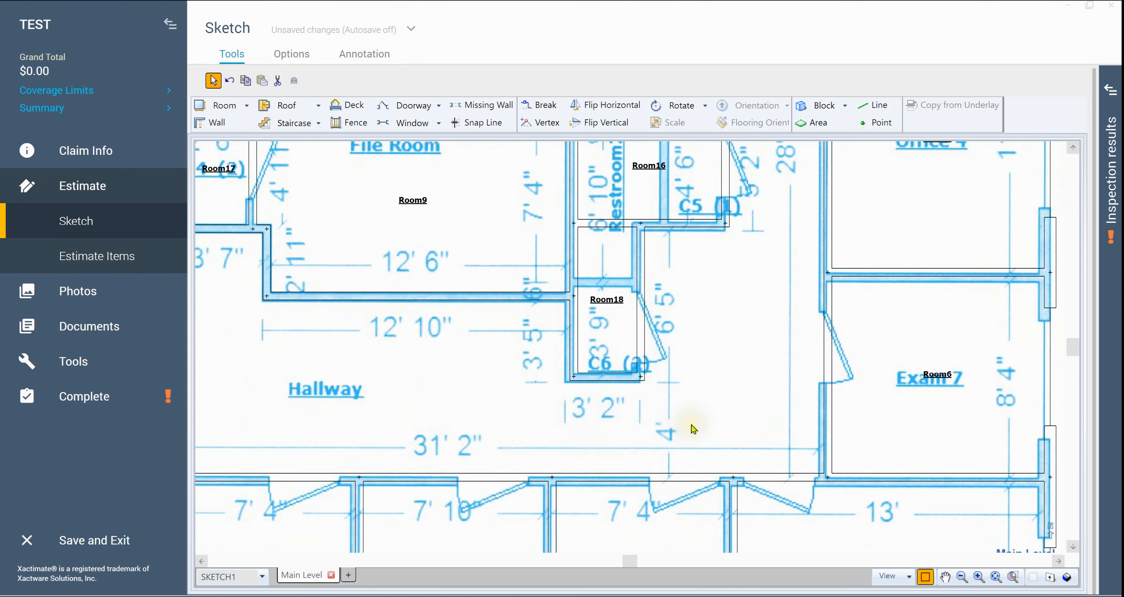
pyautogui.press('a')
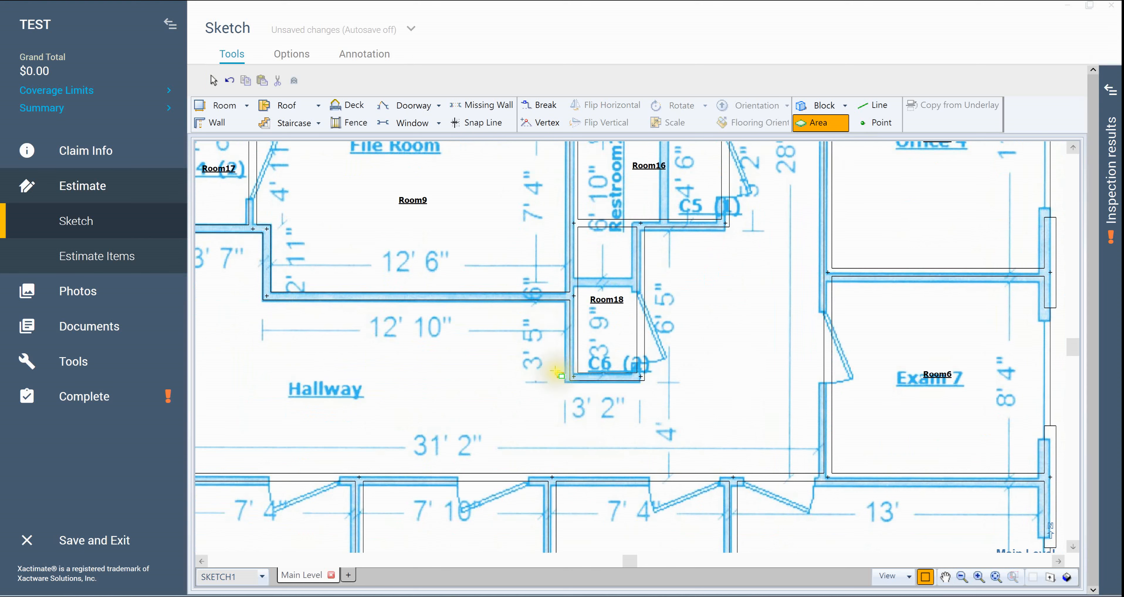
pyautogui.moveTo(575, 397)
pyautogui.mouseDown()
pyautogui.moveTo(646, 458)
pyautogui.moveTo(612, 467)
pyautogui.moveTo(615, 478)
pyautogui.moveTo(622, 449)
pyautogui.moveTo(608, 464)
pyautogui.moveTo(618, 517)
pyautogui.mouseUp()
pyautogui.scroll(2, 613, 441)
pyautogui.moveTo(610, 364); pyautogui.dragTo(617, 339)
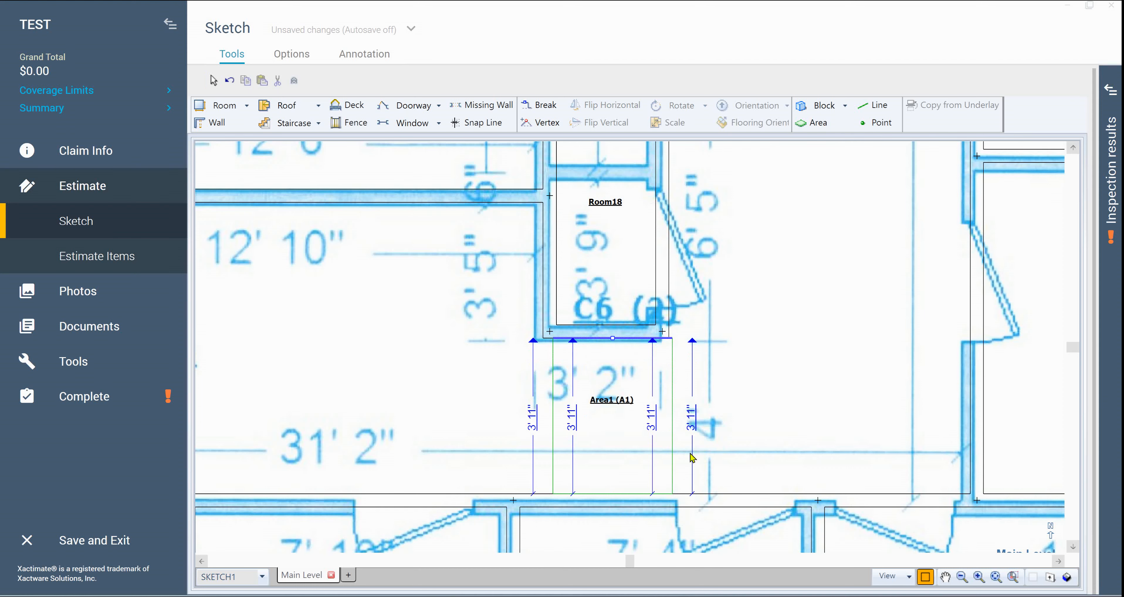
pyautogui.click(602, 412)
pyautogui.press('Delete')
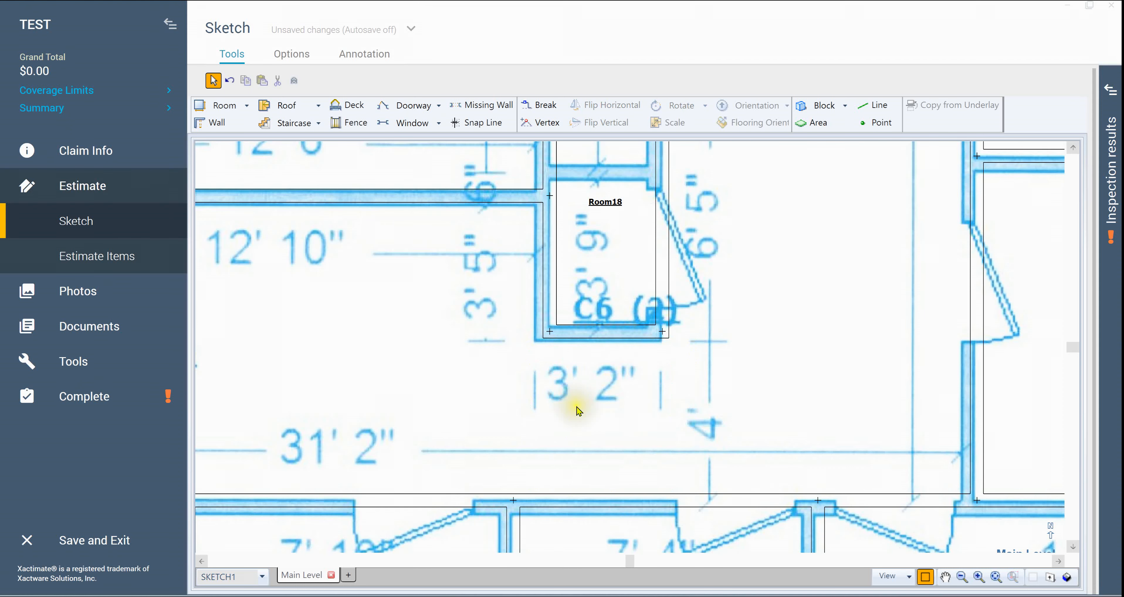
# - Examine the dimensions of closet C4 and its bottom wall against the underlay
pyautogui.scroll(-3, 580, 411)
pyautogui.scroll(-2, 579, 411)
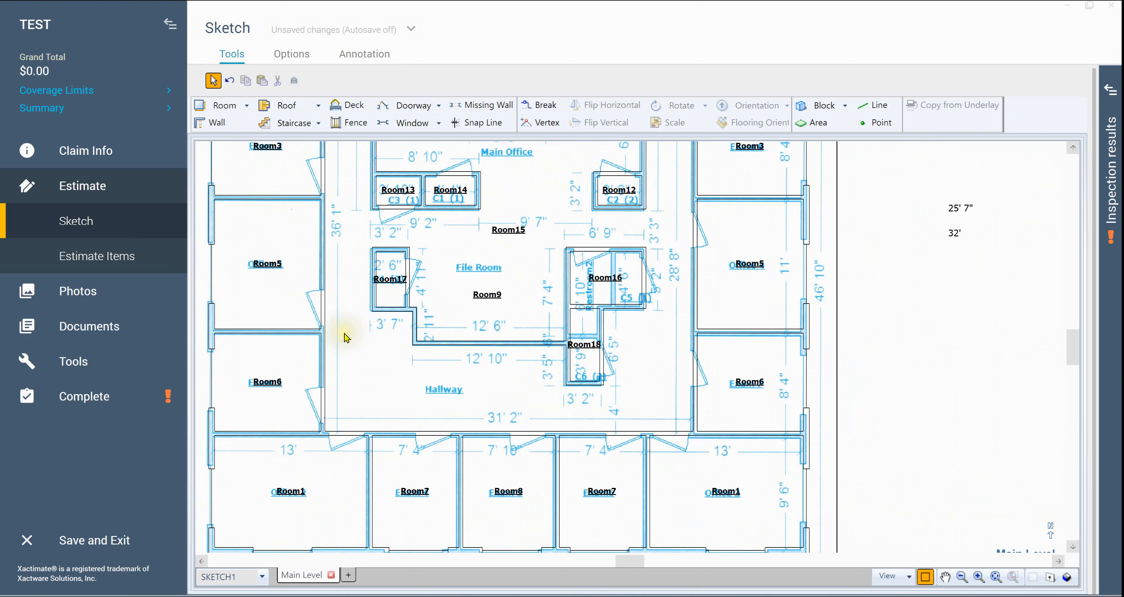
pyautogui.scroll(3, 341, 328)
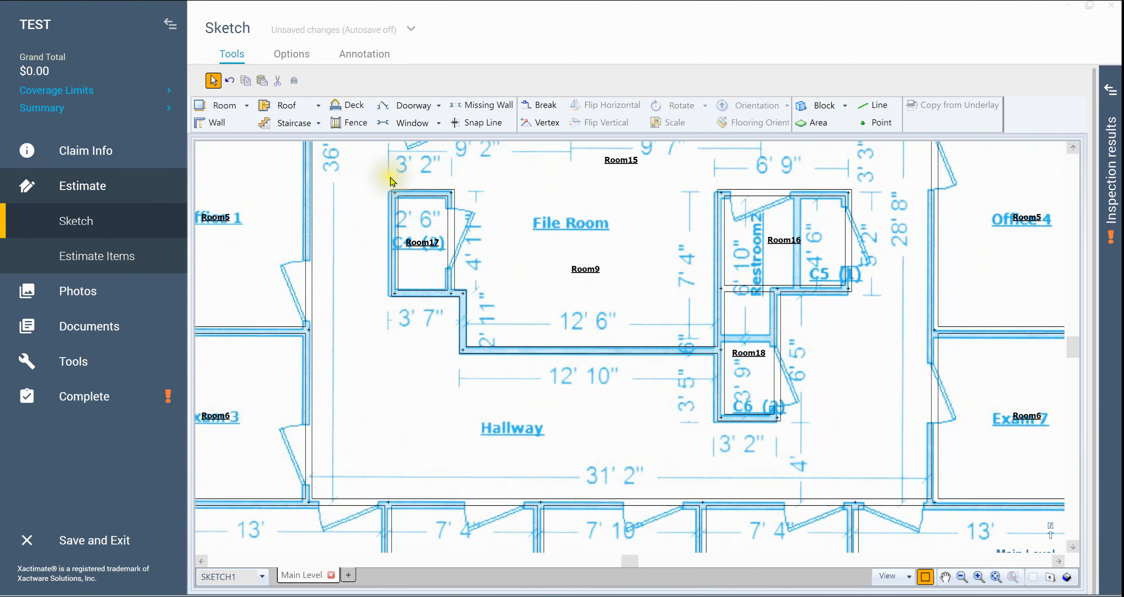
pyautogui.click(384, 322)
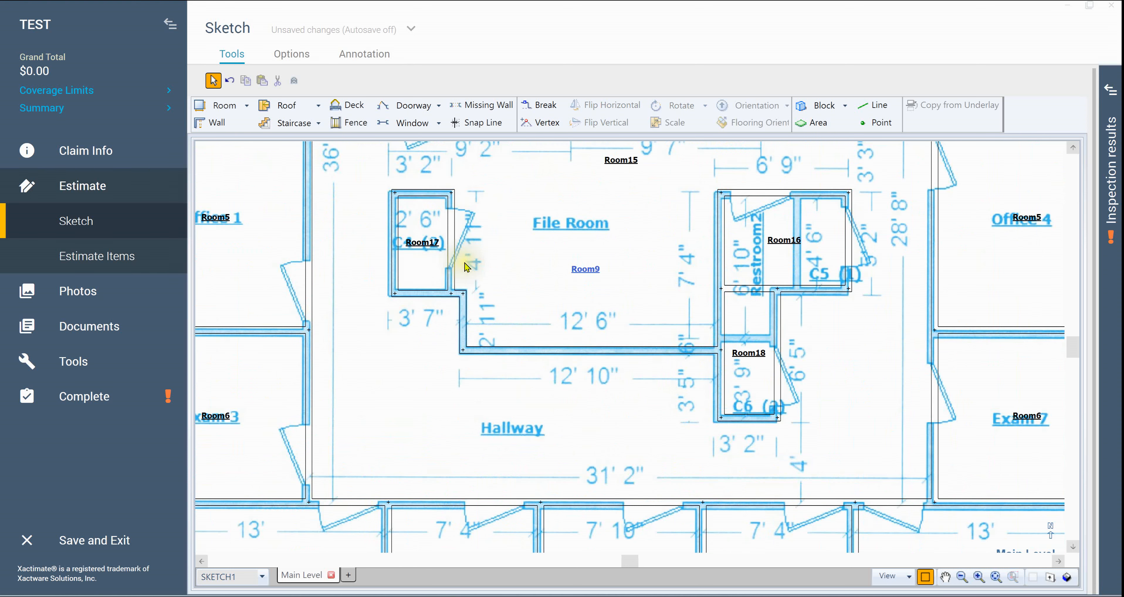
pyautogui.click(421, 244)
pyautogui.click(424, 292)
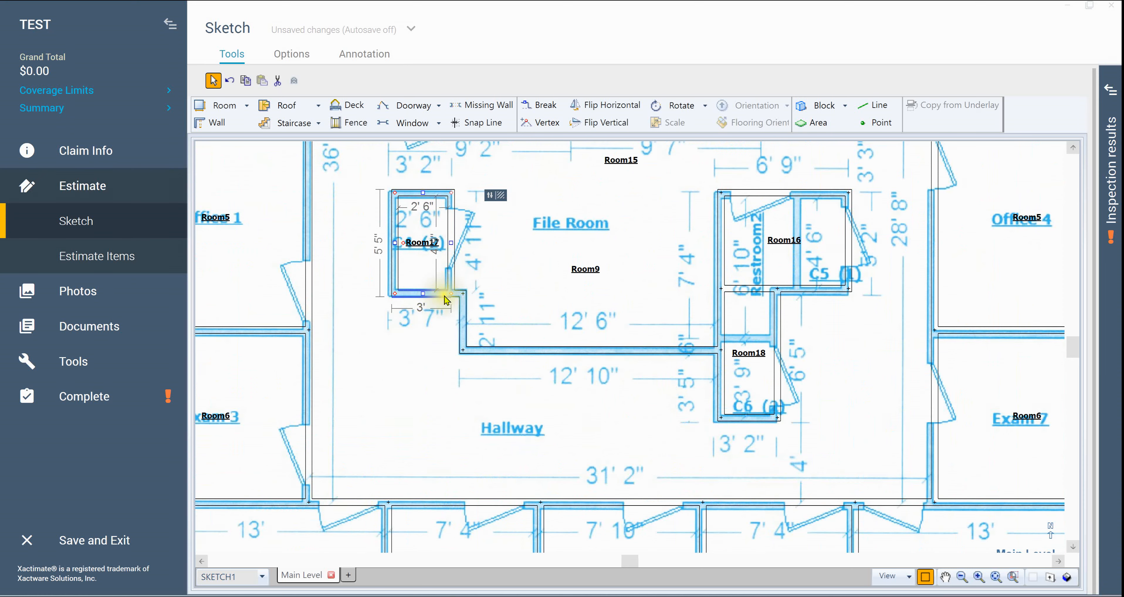
pyautogui.scroll(3, 484, 294)
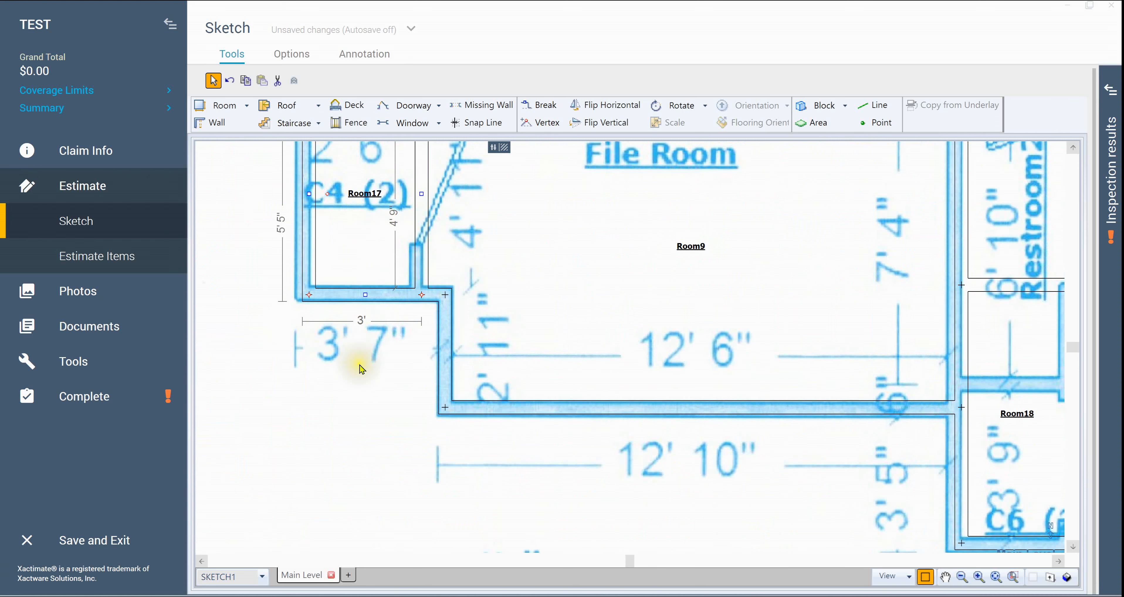
pyautogui.moveTo(369, 397); pyautogui.dragTo(407, 504)
pyautogui.click(401, 310)
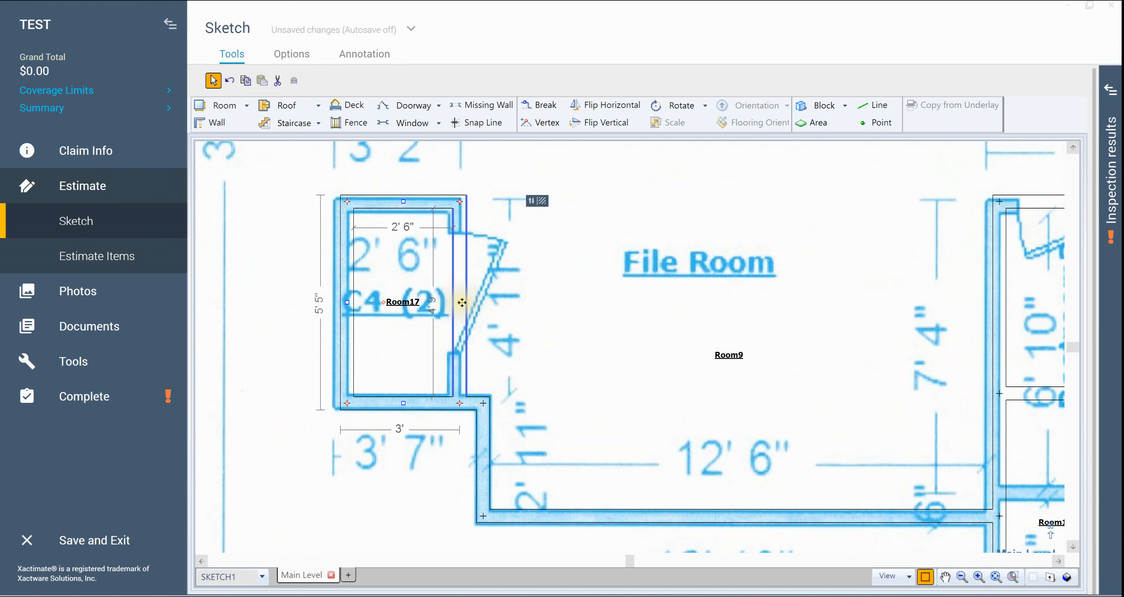
# - Select closet C4 together with the File Room and examine the wall offsets where they meet
pyautogui.click(462, 302)
pyautogui.click(414, 326)
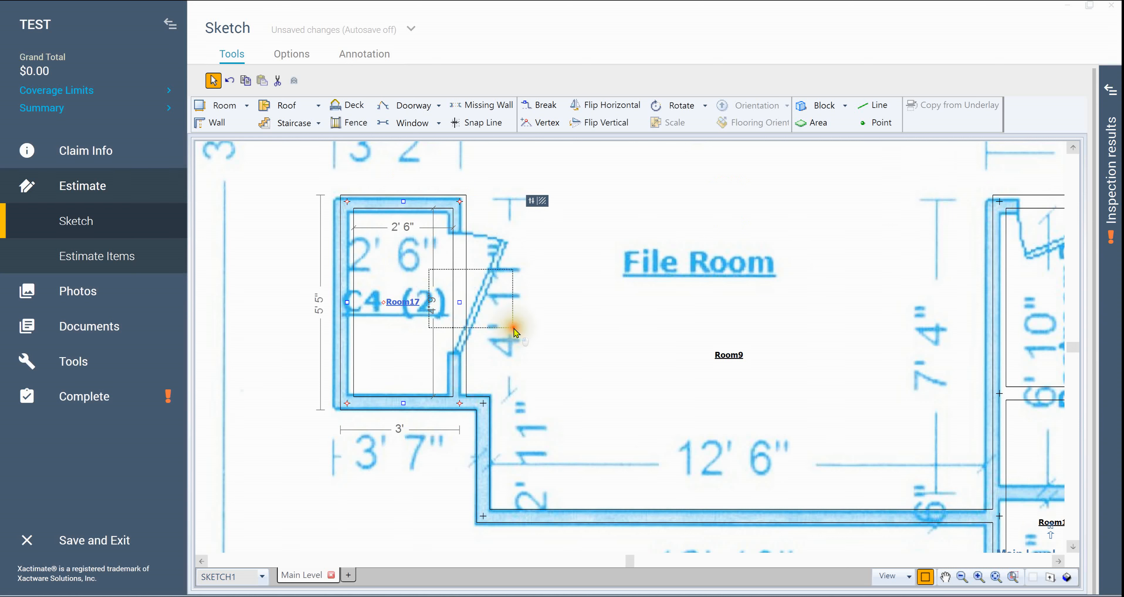
pyautogui.click(567, 419)
pyautogui.click(494, 311)
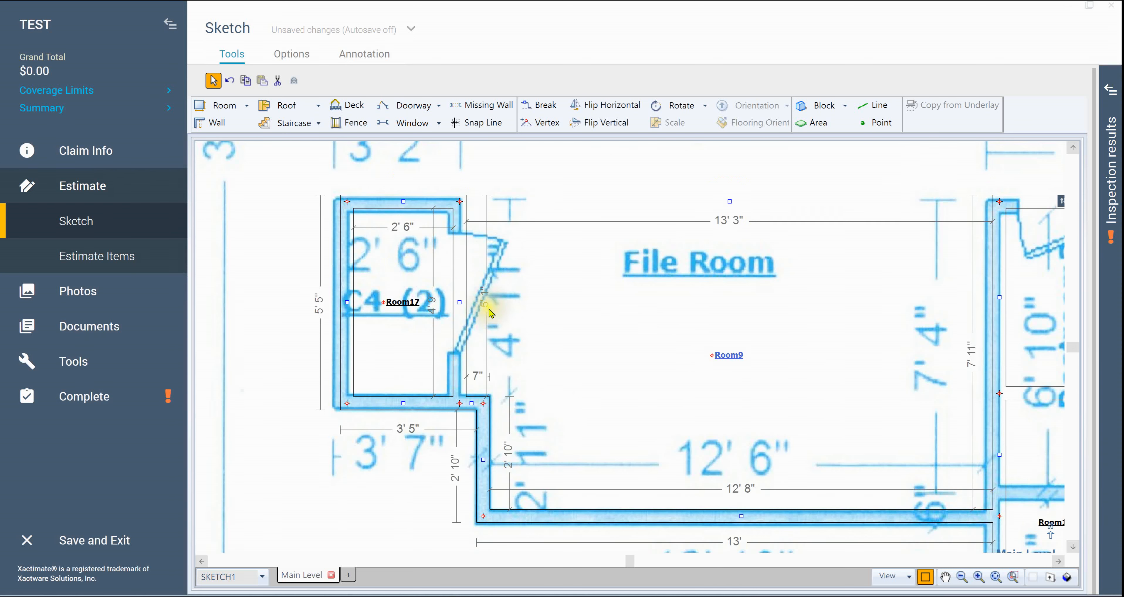
pyautogui.scroll(3, 491, 311)
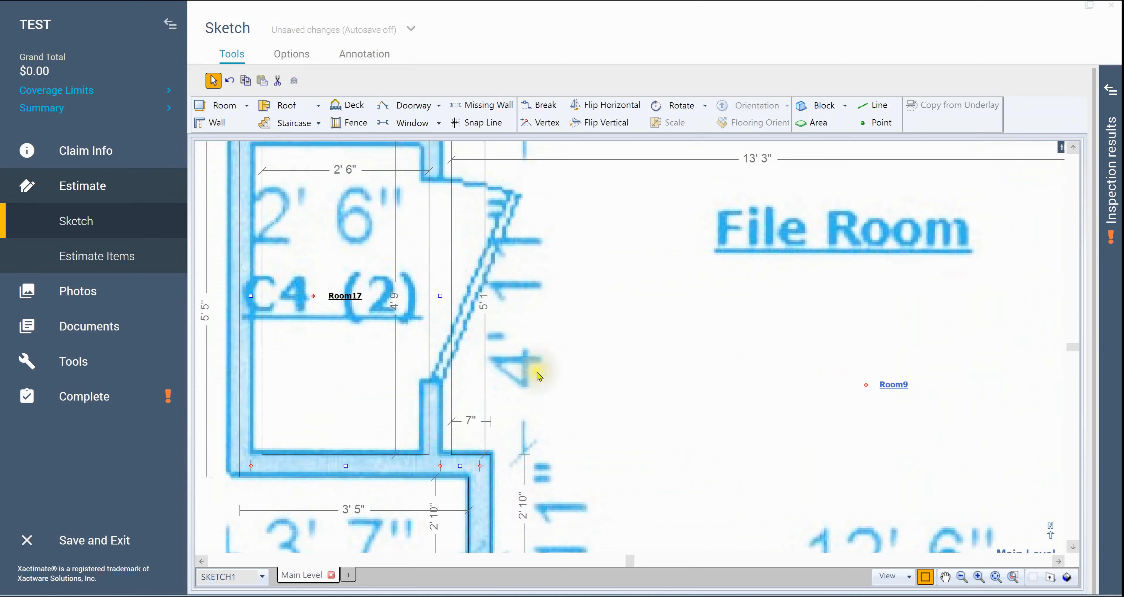
# - Move Room17's lower wall inward and set its distance from the upper wall on the File Room side to 4' 11"
pyautogui.scroll(-4, 541, 376)
pyautogui.click(343, 367)
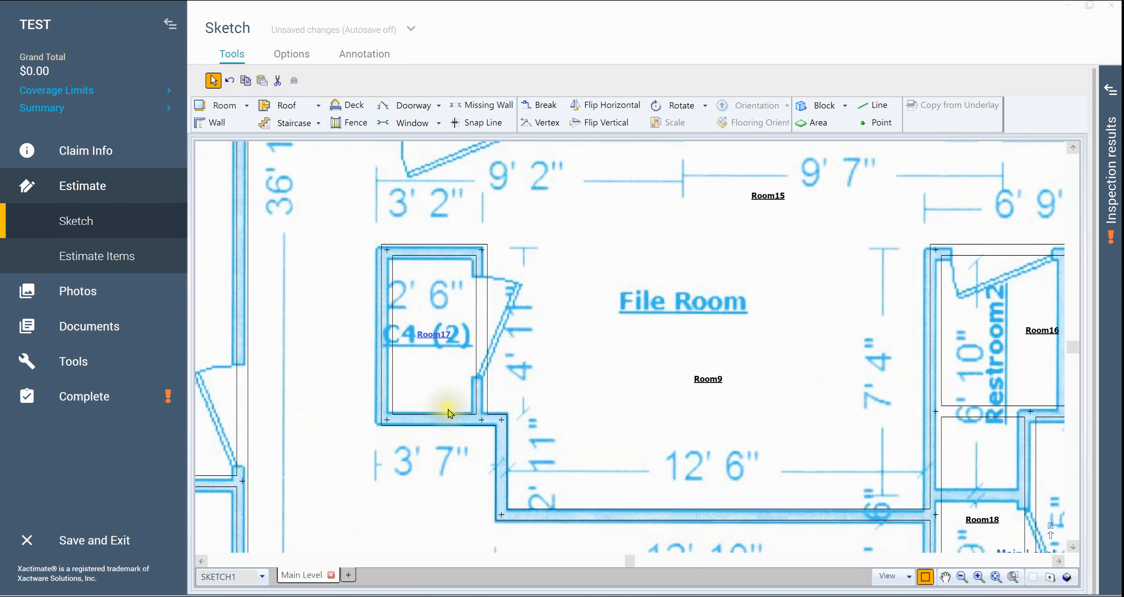
pyautogui.click(444, 293)
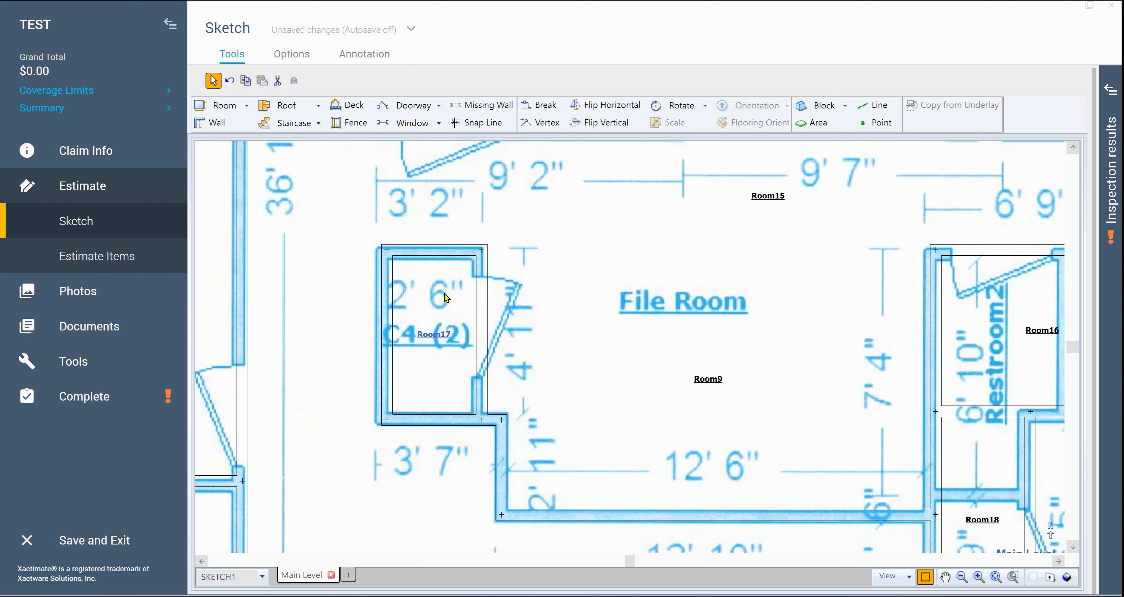
pyautogui.click(438, 335)
pyautogui.click(435, 334)
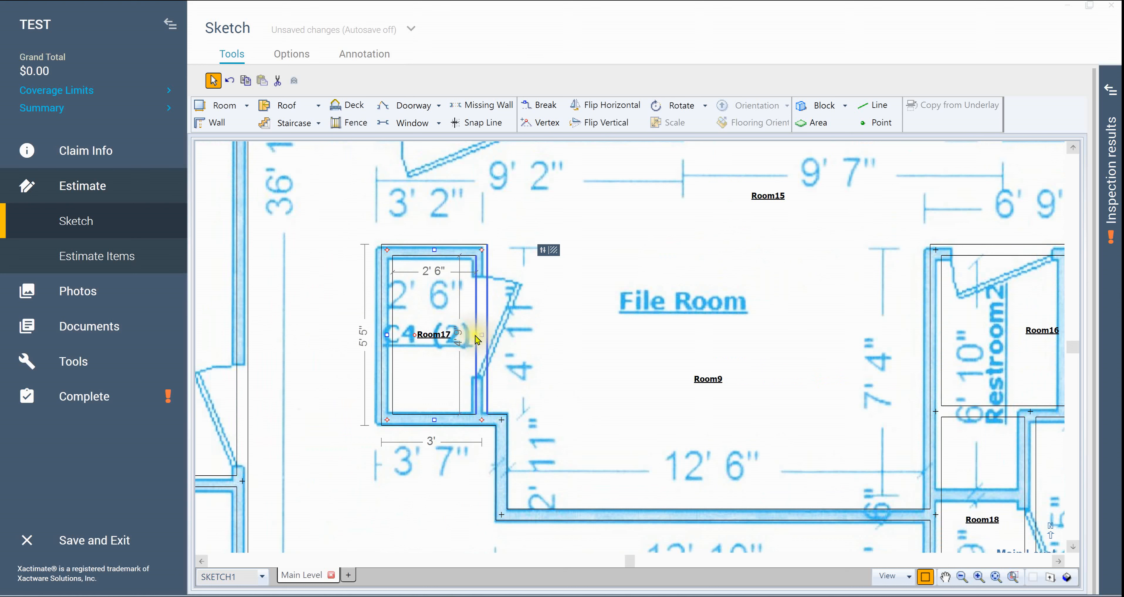
pyautogui.click(440, 421)
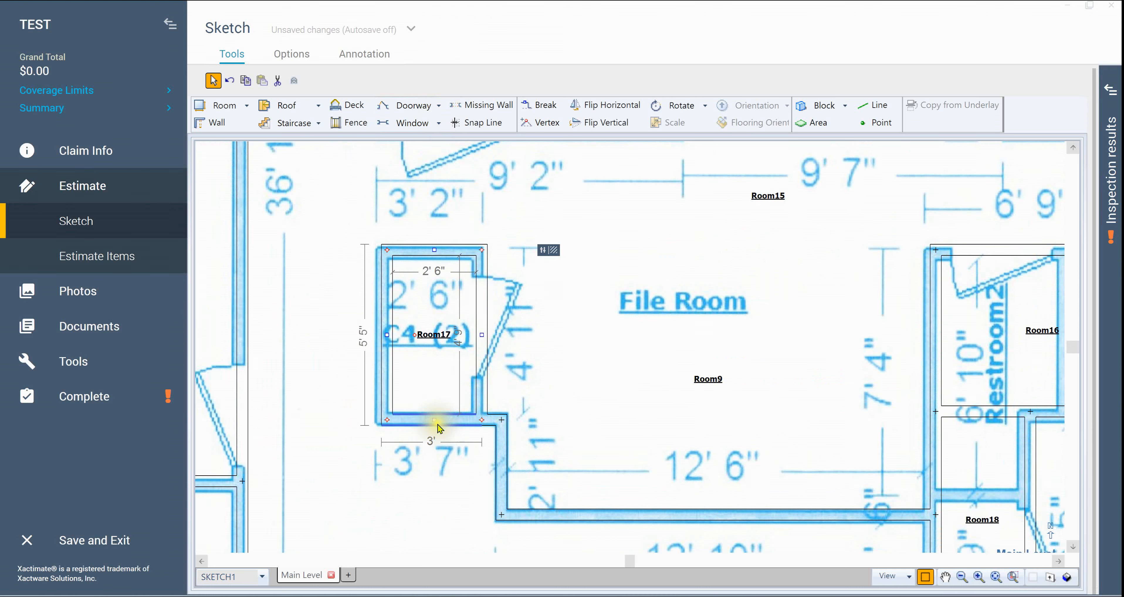
pyautogui.moveTo(435, 420); pyautogui.dragTo(442, 409)
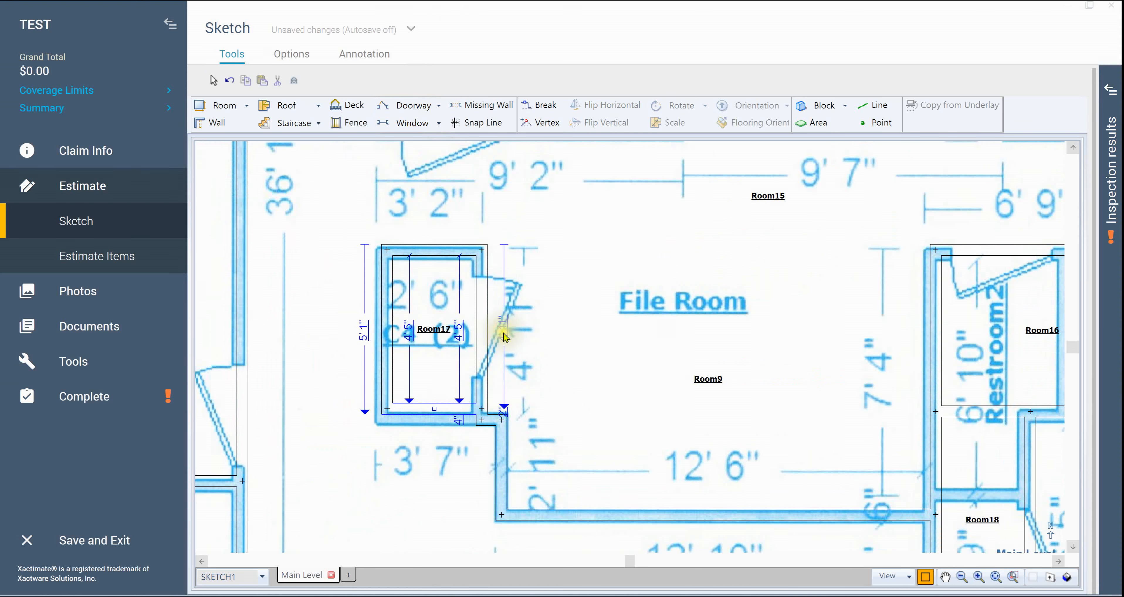
pyautogui.click(505, 337)
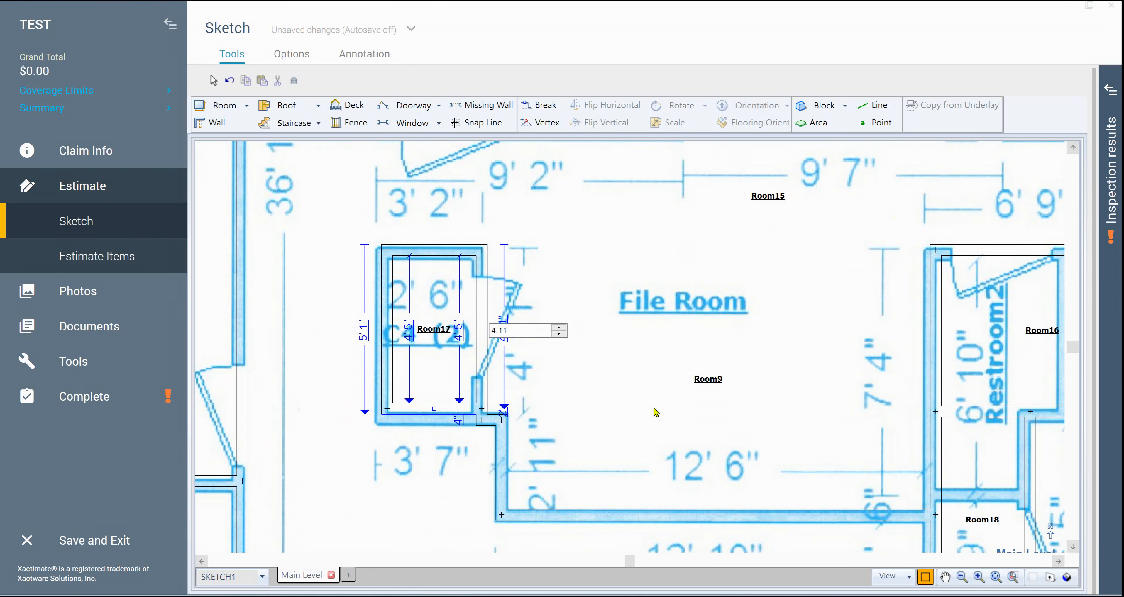
pyautogui.write('4,11')
pyautogui.press('Return')
# - Move the short jog wall beside Room17 up in line with Room17's lower wall
pyautogui.scroll(2, 593, 400)
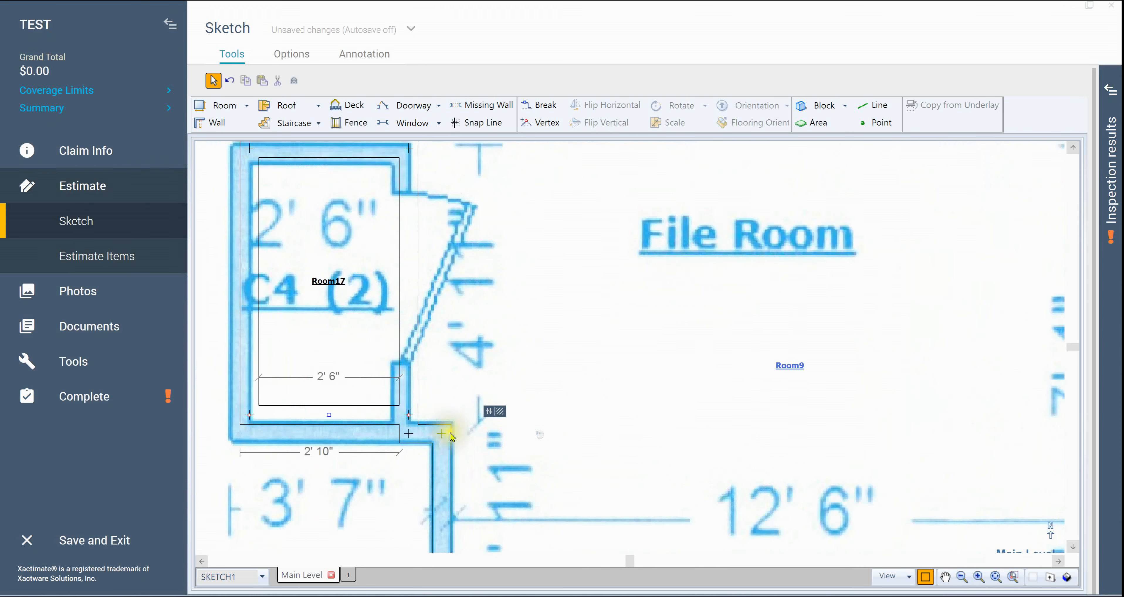
pyautogui.click(428, 434)
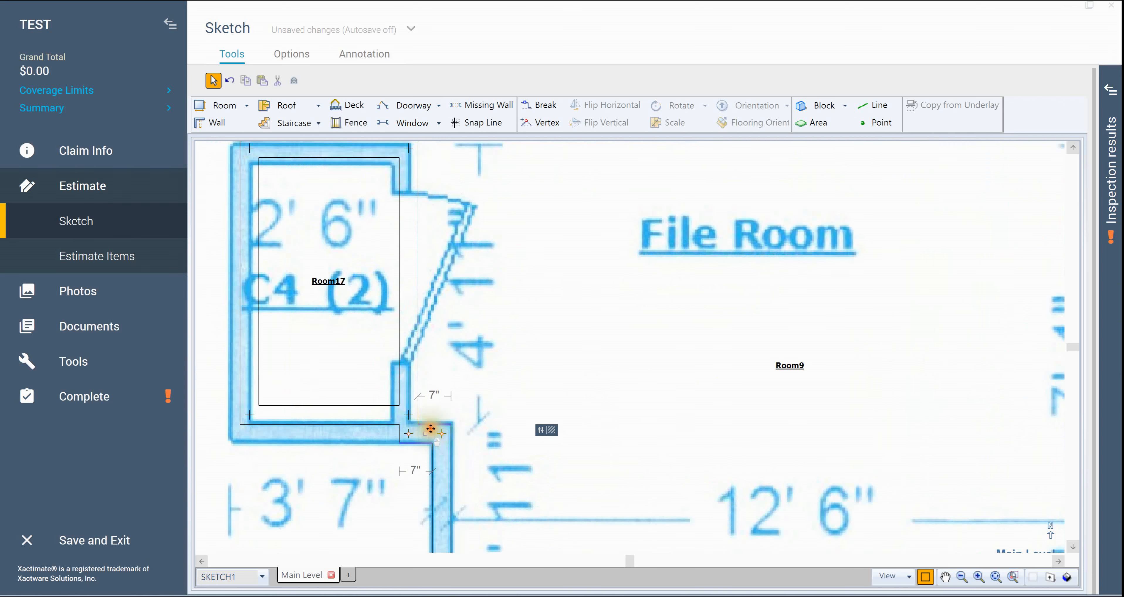
pyautogui.click(430, 415)
pyautogui.scroll(-1, 567, 398)
pyautogui.scroll(-1, 566, 394)
pyautogui.click(536, 376)
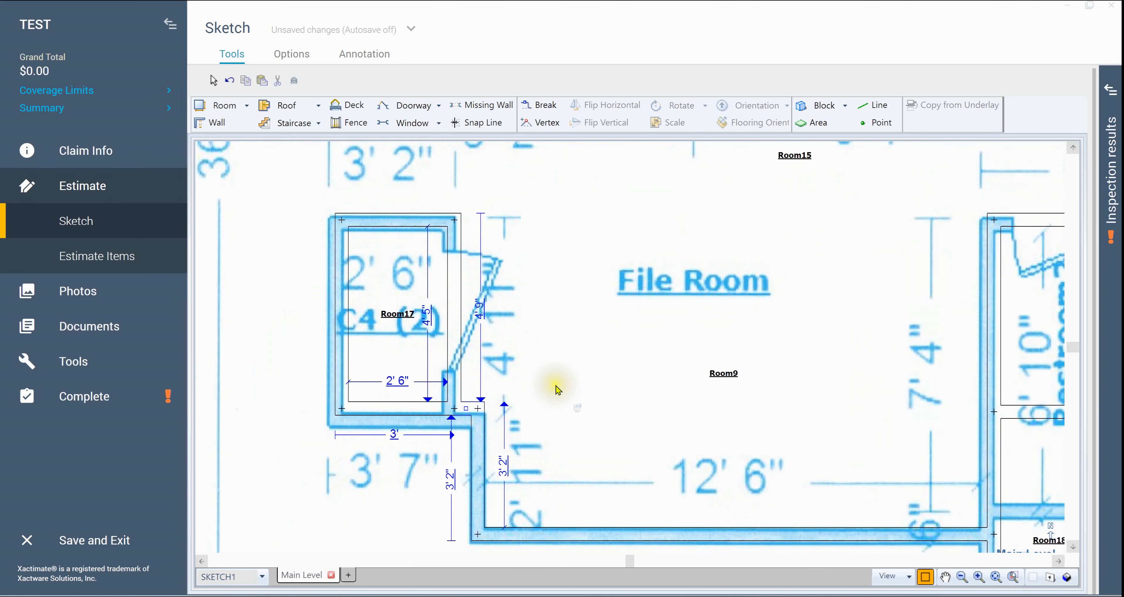
# - Examine the dimensions of Room17 and Room9 with shaded rooms and inspect the open boundary between Room9 and Room15
pyautogui.keyDown('ctrl'); pyautogui.click(413, 308); pyautogui.keyUp('ctrl')
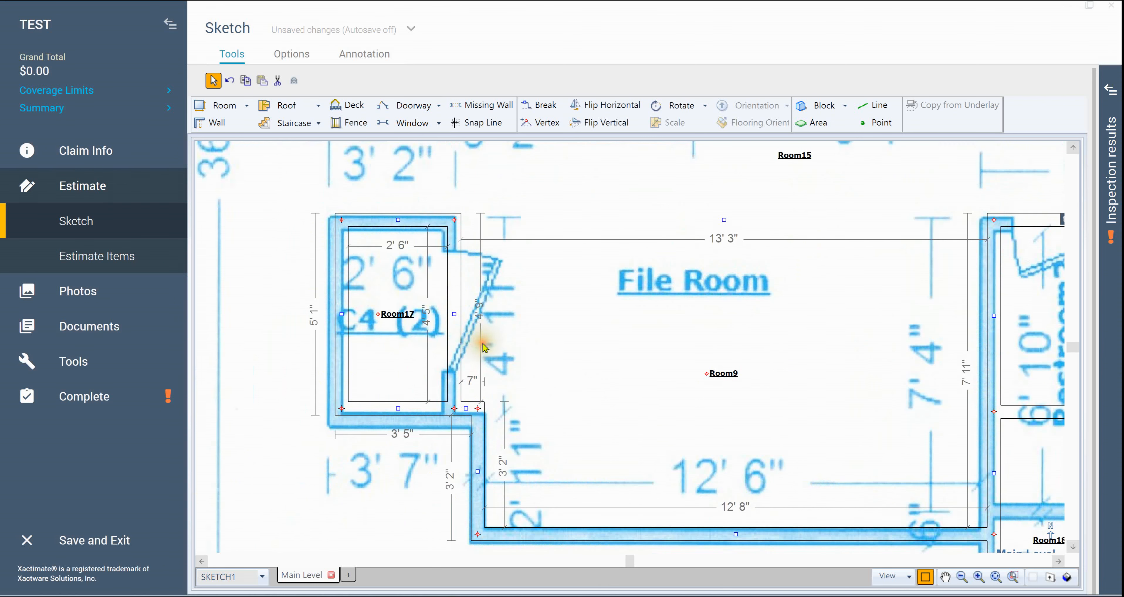
pyautogui.scroll(2, 471, 351)
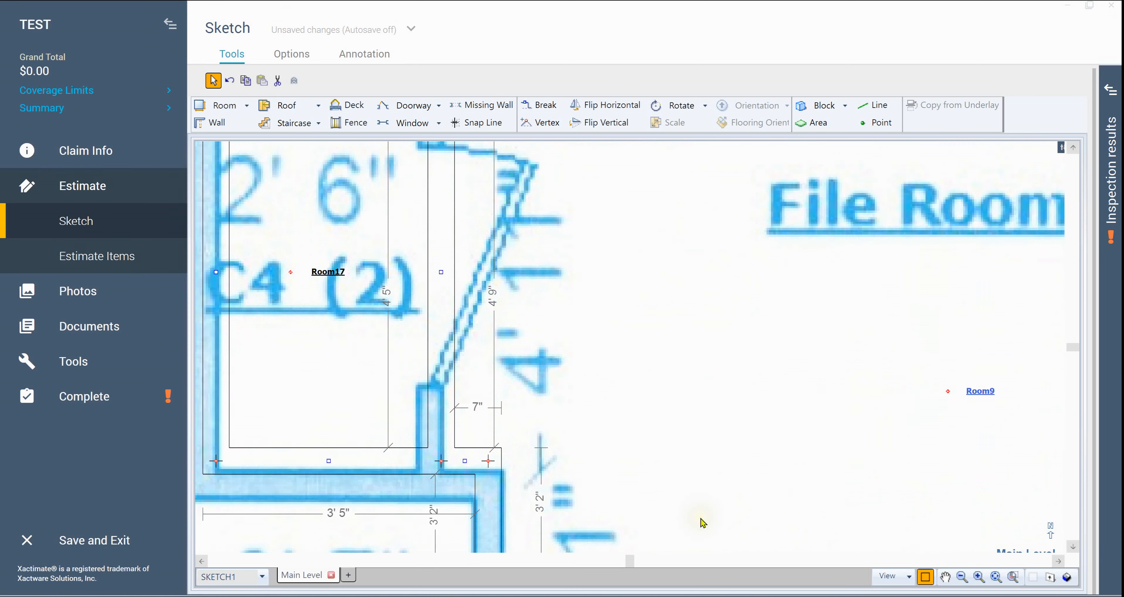
pyautogui.scroll(-2, 647, 471)
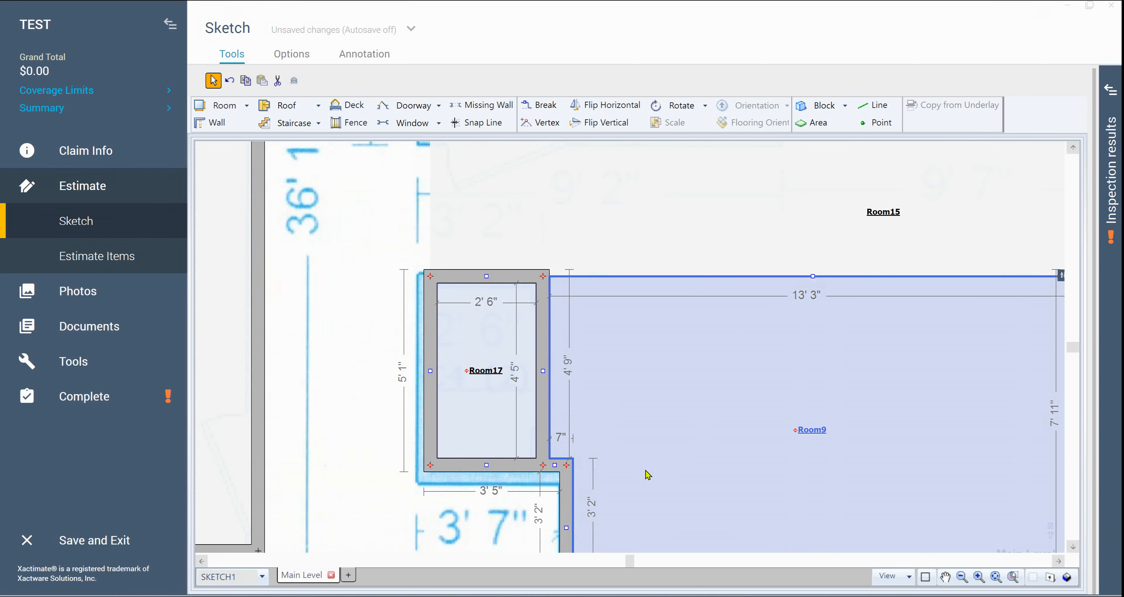
pyautogui.click(565, 353)
pyautogui.scroll(-3, 570, 364)
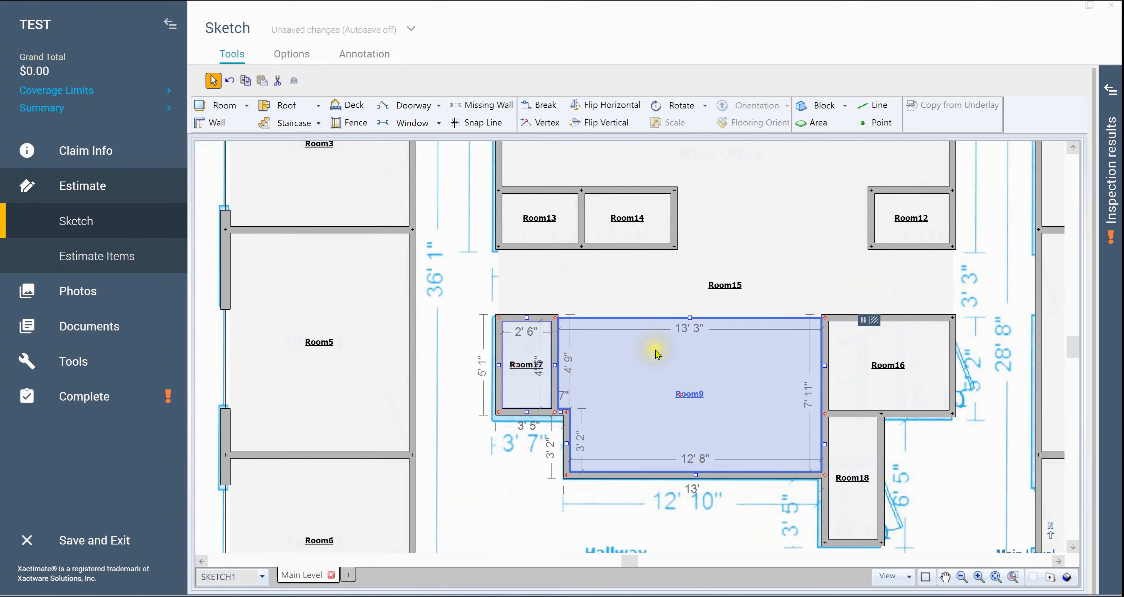
pyautogui.click(588, 314)
pyautogui.scroll(2, 588, 323)
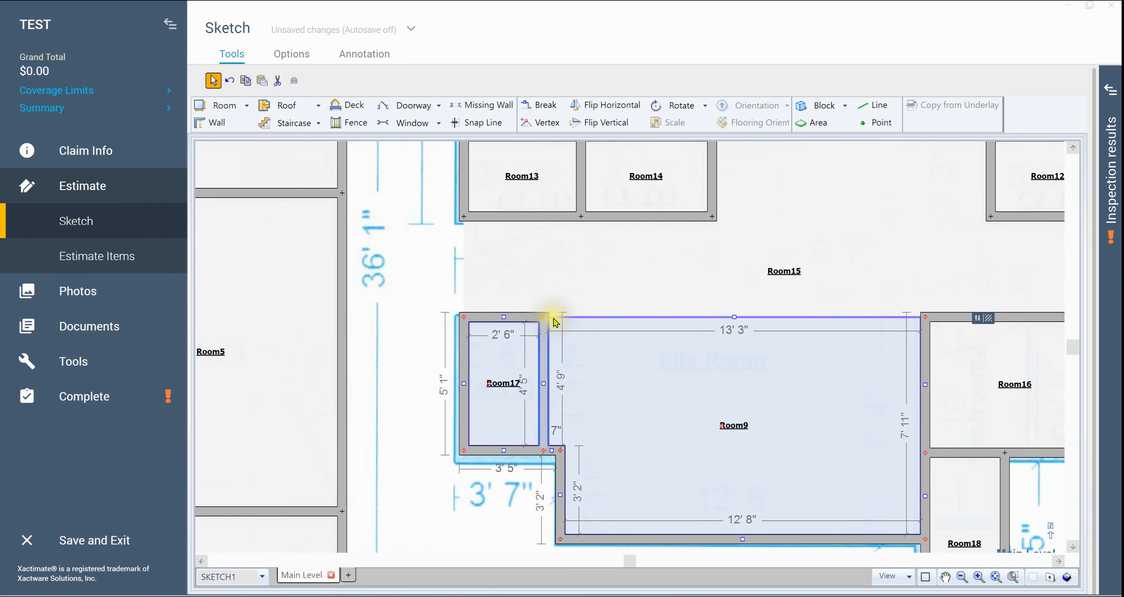
pyautogui.scroll(2, 562, 323)
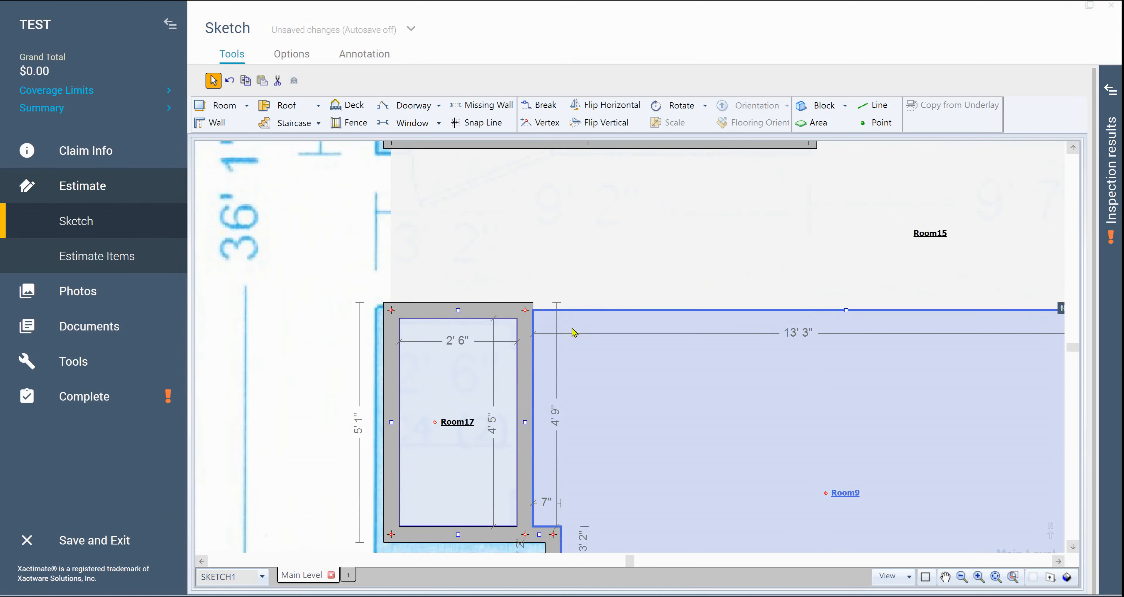
pyautogui.click(563, 309)
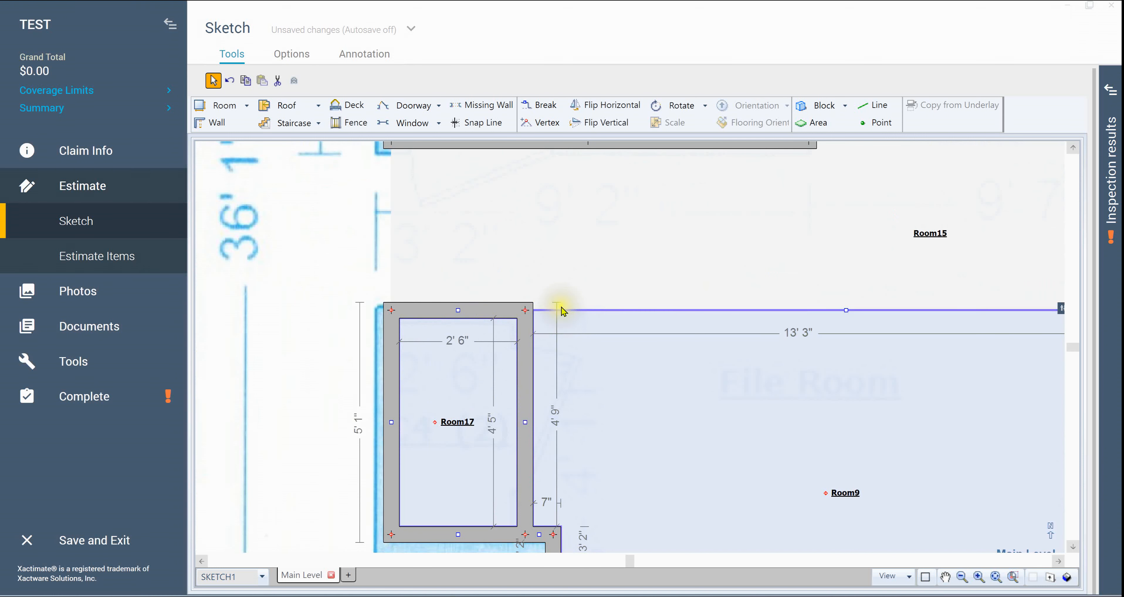
pyautogui.click(563, 309)
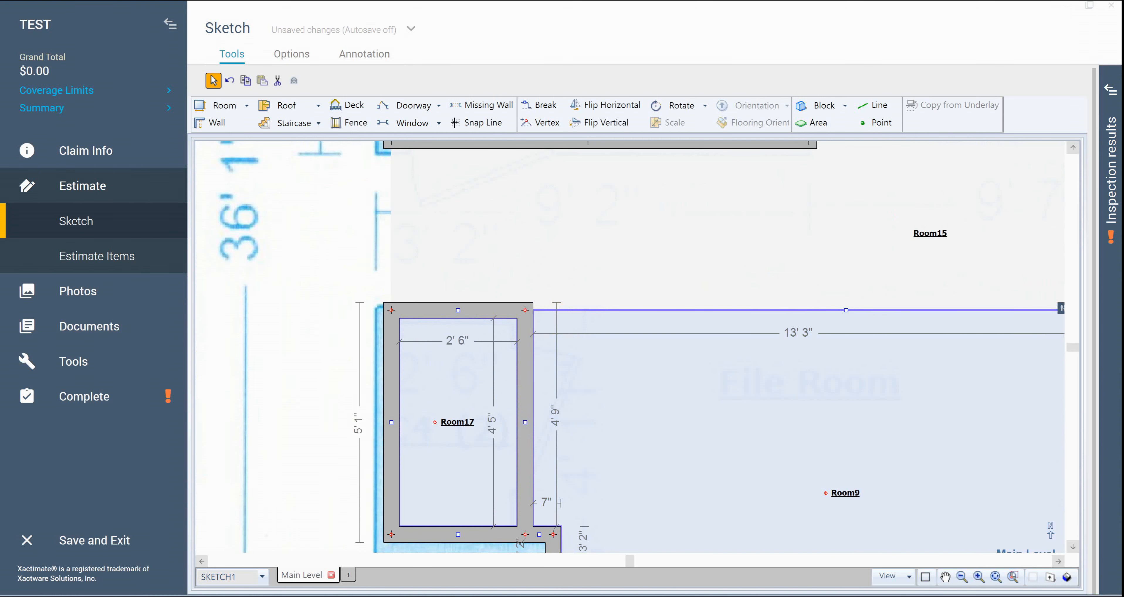
pyautogui.scroll(-2, 455, 318)
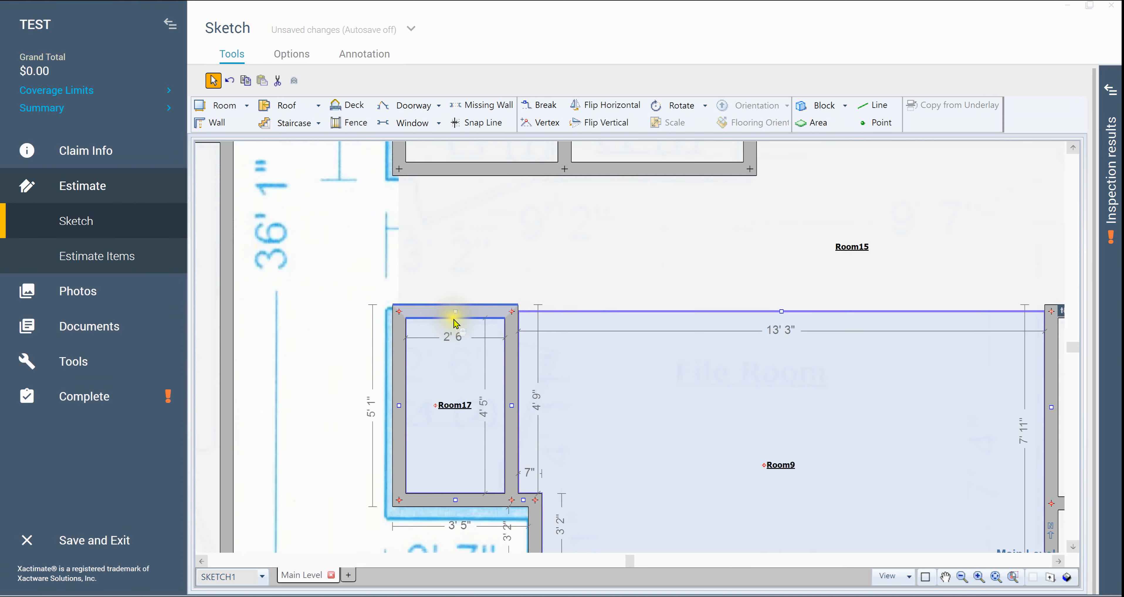
pyautogui.click(612, 379)
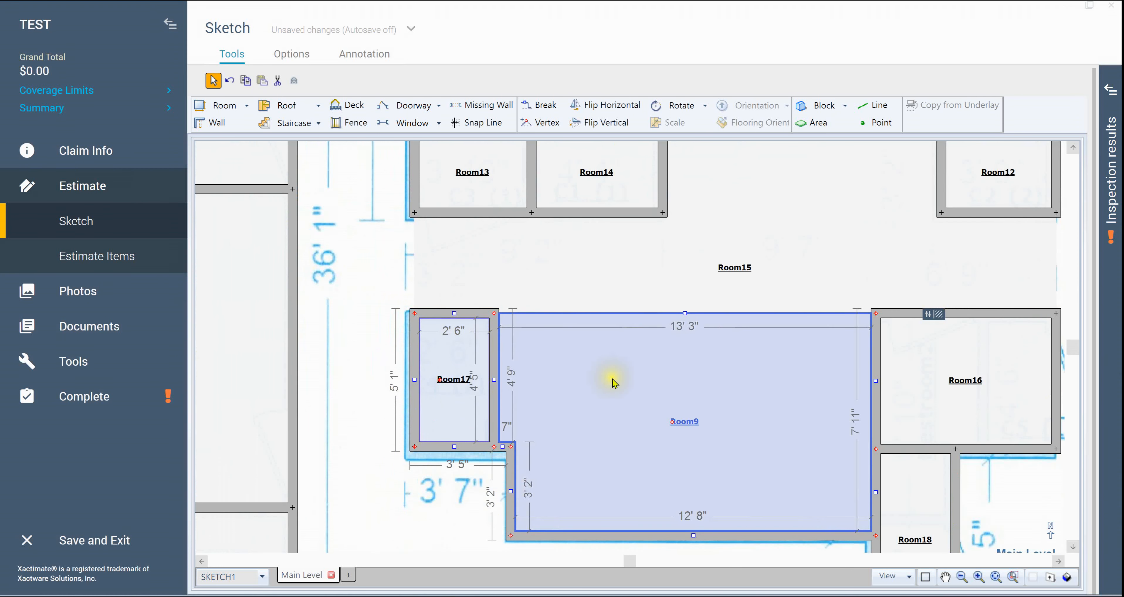
pyautogui.click(613, 379)
pyautogui.moveTo(712, 402)
pyautogui.mouseDown()
pyautogui.moveTo(529, 376)
pyautogui.moveTo(515, 389)
pyautogui.moveTo(539, 347)
pyautogui.moveTo(523, 370)
pyautogui.mouseUp()
pyautogui.scroll(-3, 534, 384)
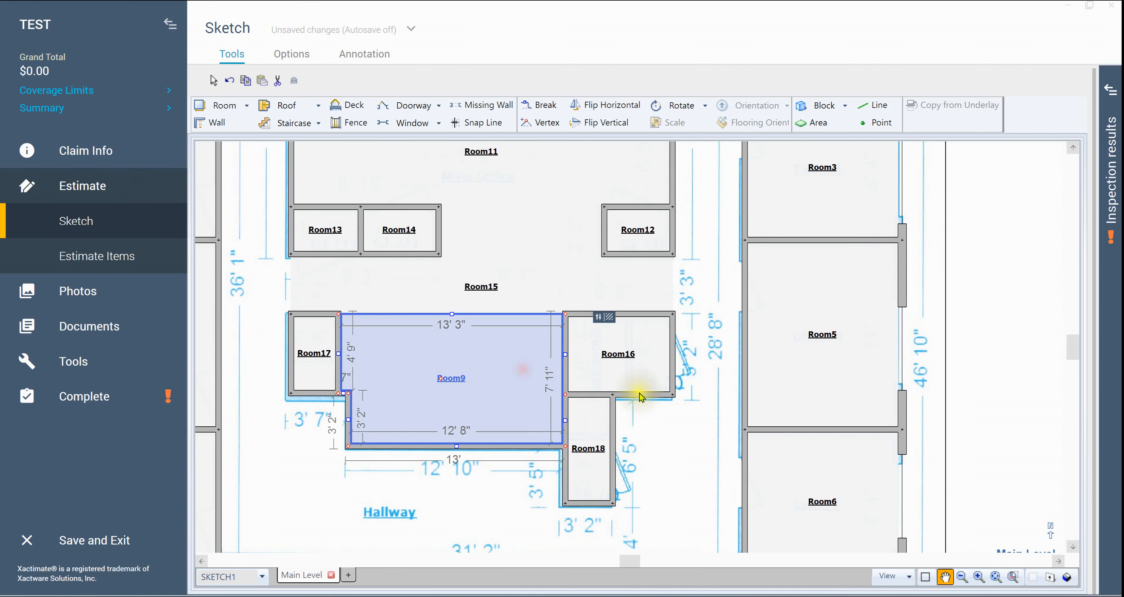
# - Check the dimensions of Room15 and Room16 against the plan and open Room16's outer depth for editing
pyautogui.click(639, 334)
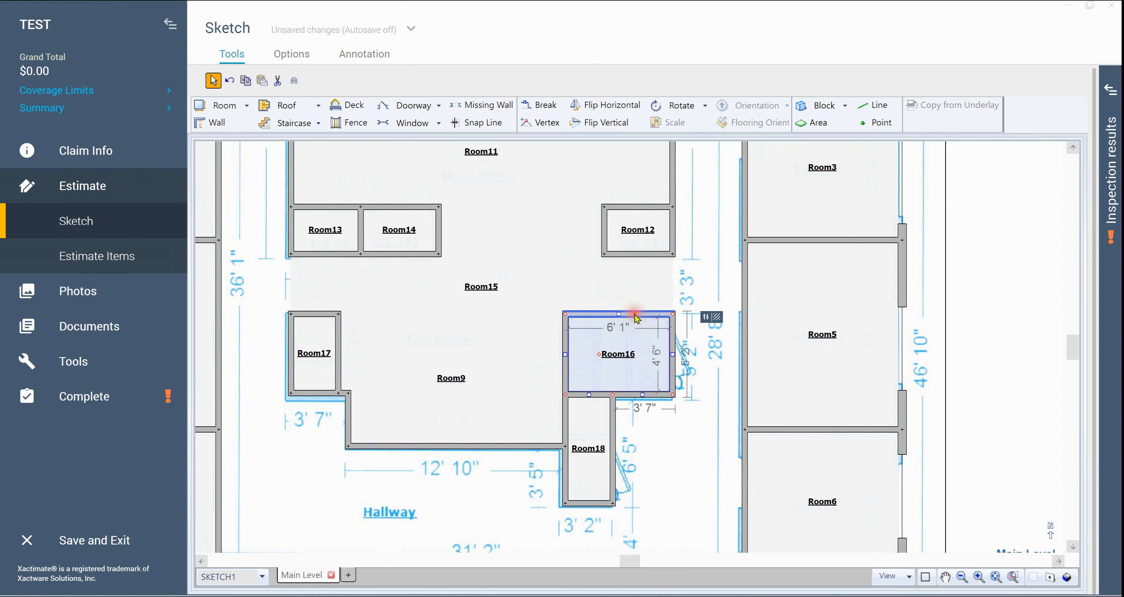
pyautogui.click(654, 292)
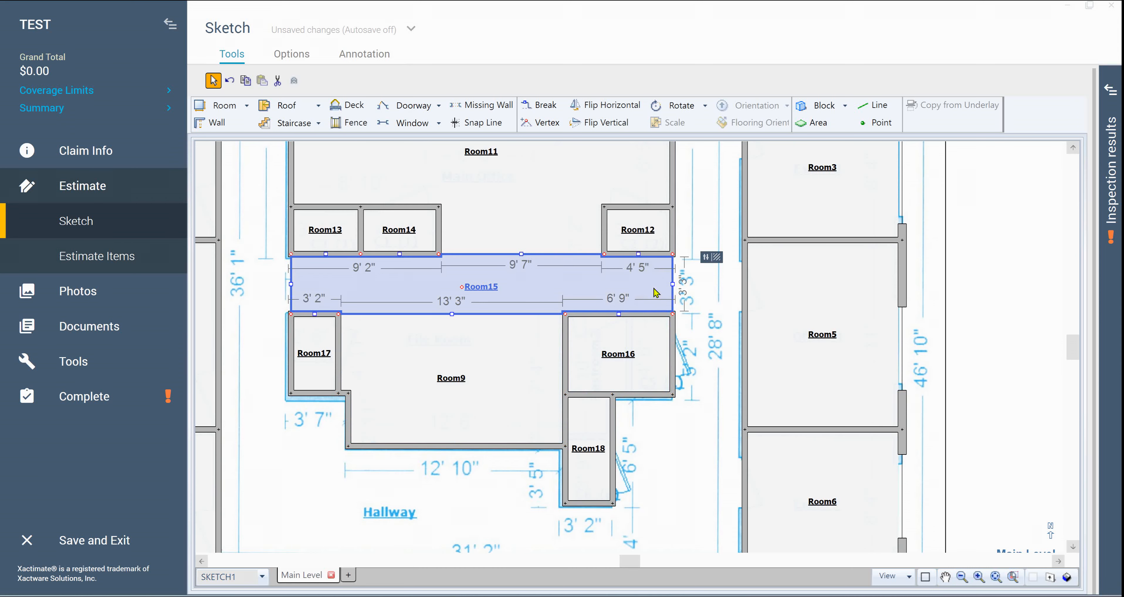
pyautogui.scroll(3, 707, 355)
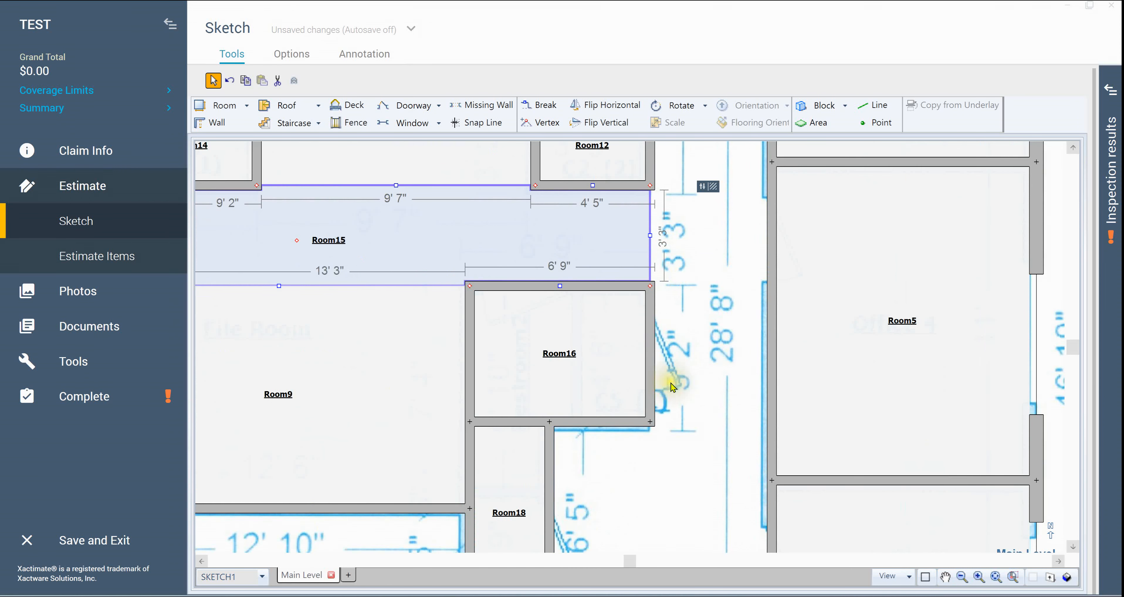
pyautogui.click(577, 352)
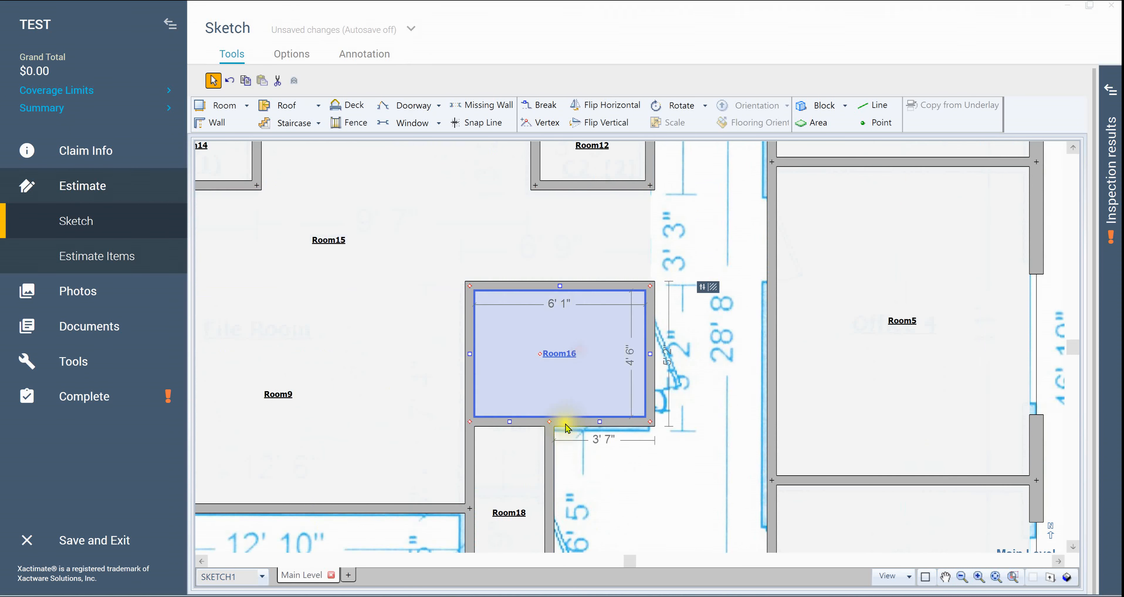
pyautogui.click(601, 421)
pyautogui.click(665, 354)
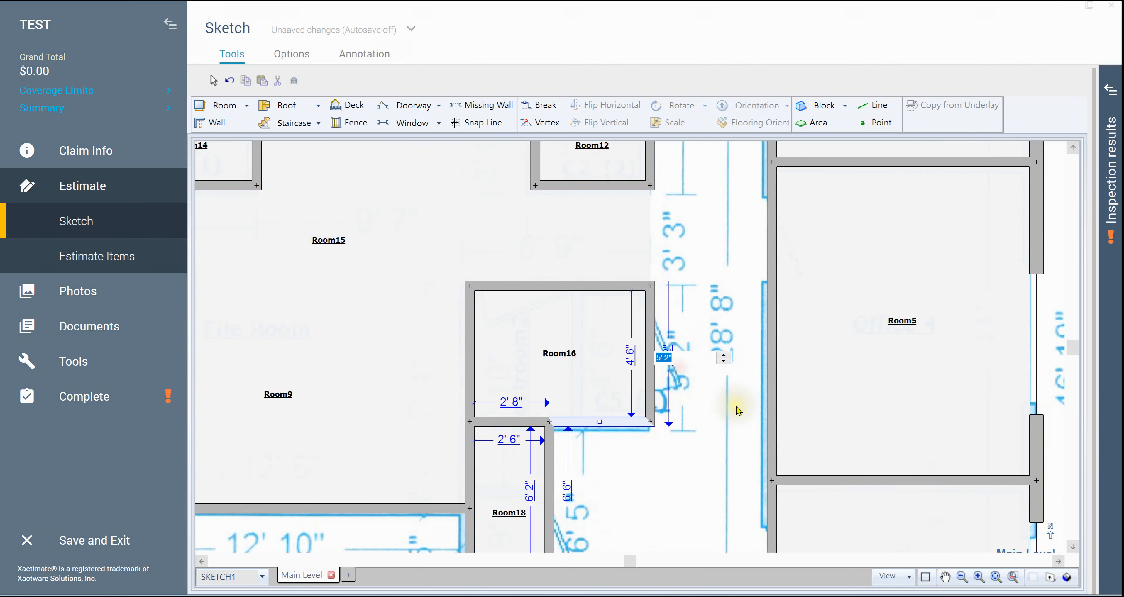
pyautogui.click(682, 456)
# - Set Room18's outer length to 6' 5" by moving its lower wall, and reselect Room18 to check its dimensions
pyautogui.moveTo(635, 464); pyautogui.dragTo(660, 300)
pyautogui.click(551, 345)
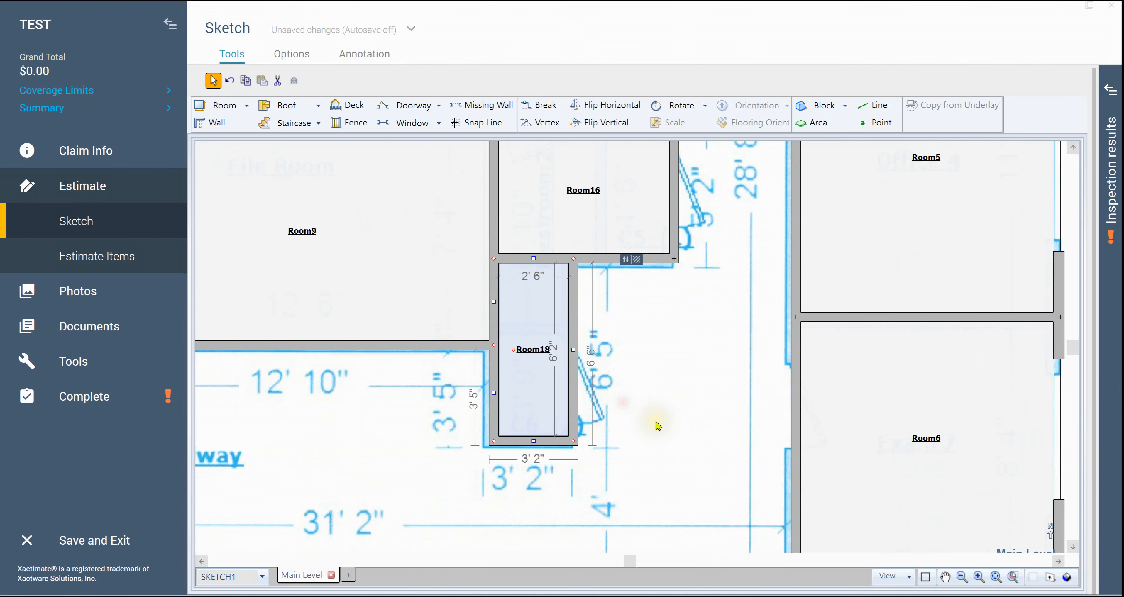
pyautogui.click(535, 442)
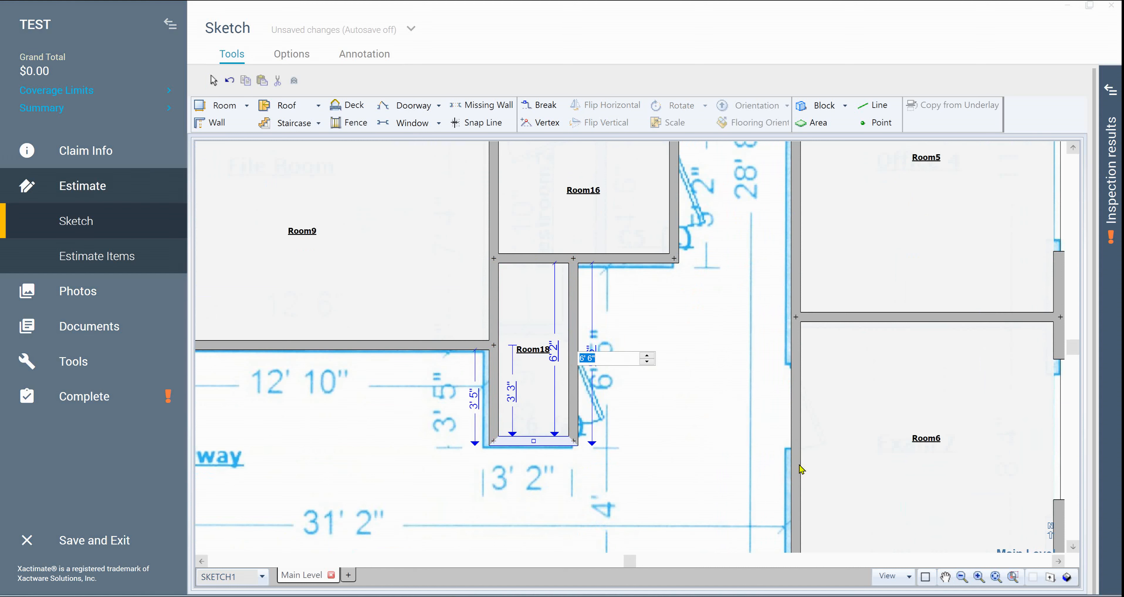
pyautogui.write('6,5')
pyautogui.press('Return')
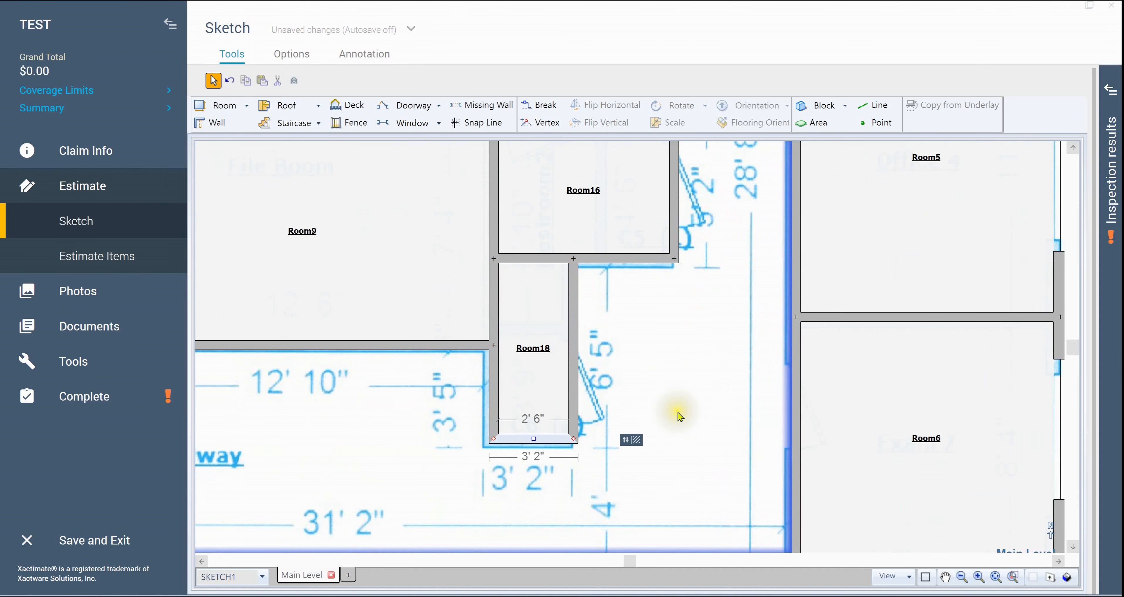
pyautogui.click(683, 405)
pyautogui.moveTo(550, 334); pyautogui.dragTo(611, 380)
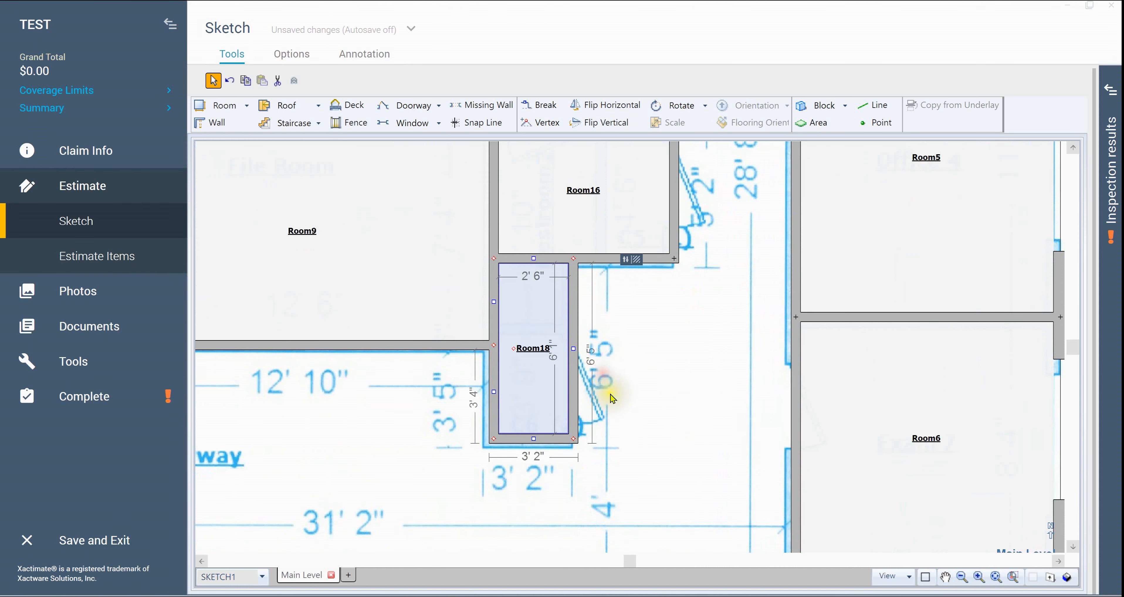
# - Draw an area about 3' 1" by 3' 10" in the hallway below Room18 and extend its upper edge to Room18's wall to gauge the gap
pyautogui.click(637, 414)
pyautogui.moveTo(646, 444); pyautogui.dragTo(680, 356)
pyautogui.press('a')
pyautogui.moveTo(543, 345); pyautogui.dragTo(625, 441)
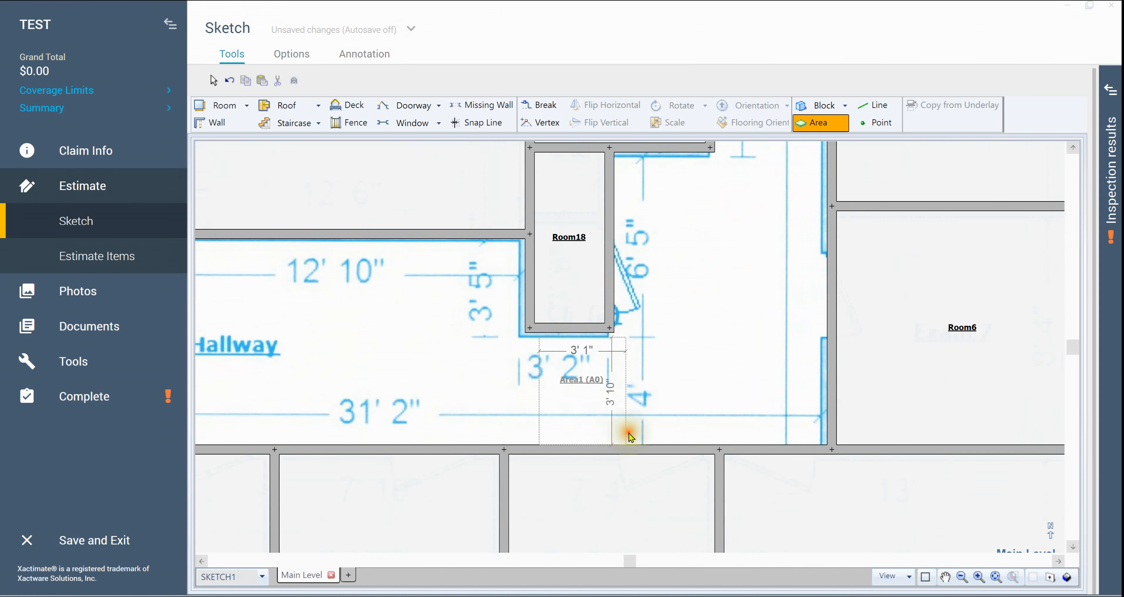
pyautogui.click(587, 350)
pyautogui.moveTo(584, 342); pyautogui.dragTo(584, 332)
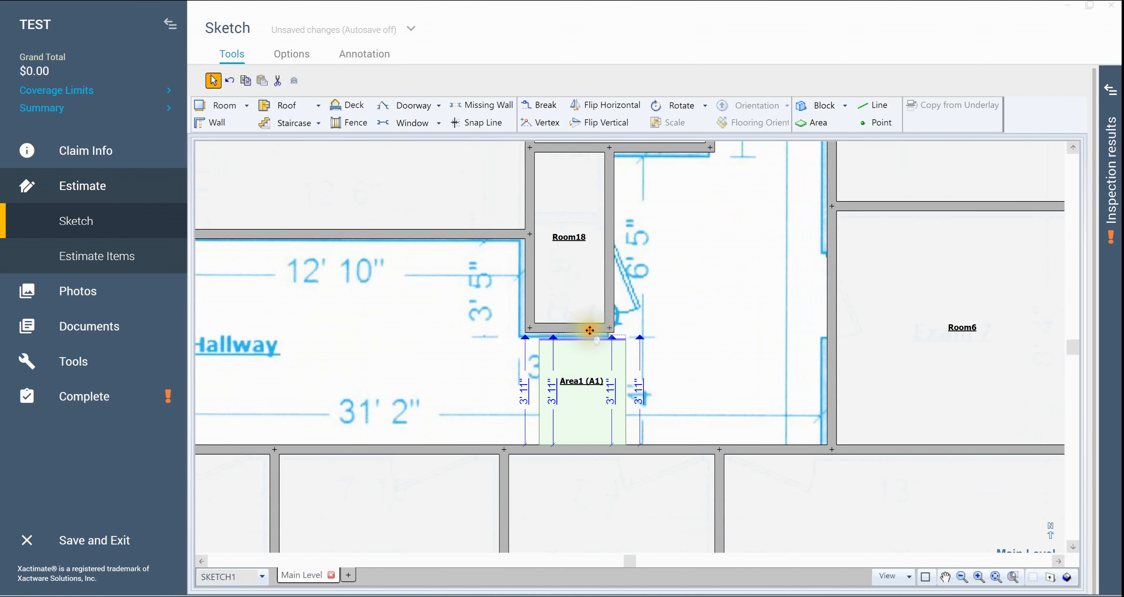
pyautogui.click(602, 400)
pyautogui.press('Escape')
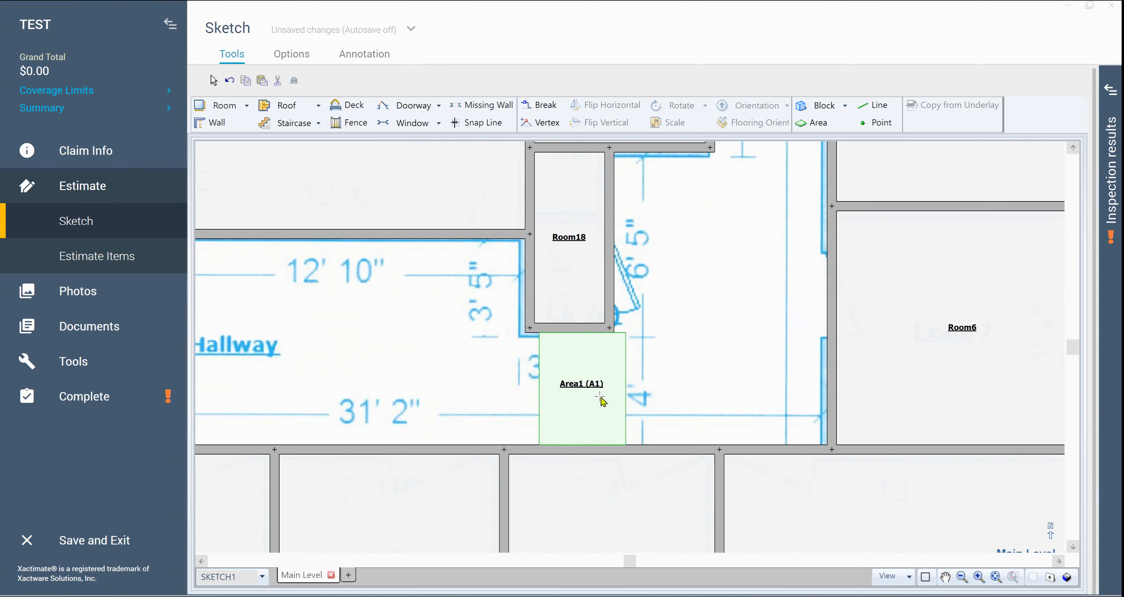
# - Delete the area below Room18 and bring the surrounding floor plan into view with its underlay
pyautogui.click(581, 392)
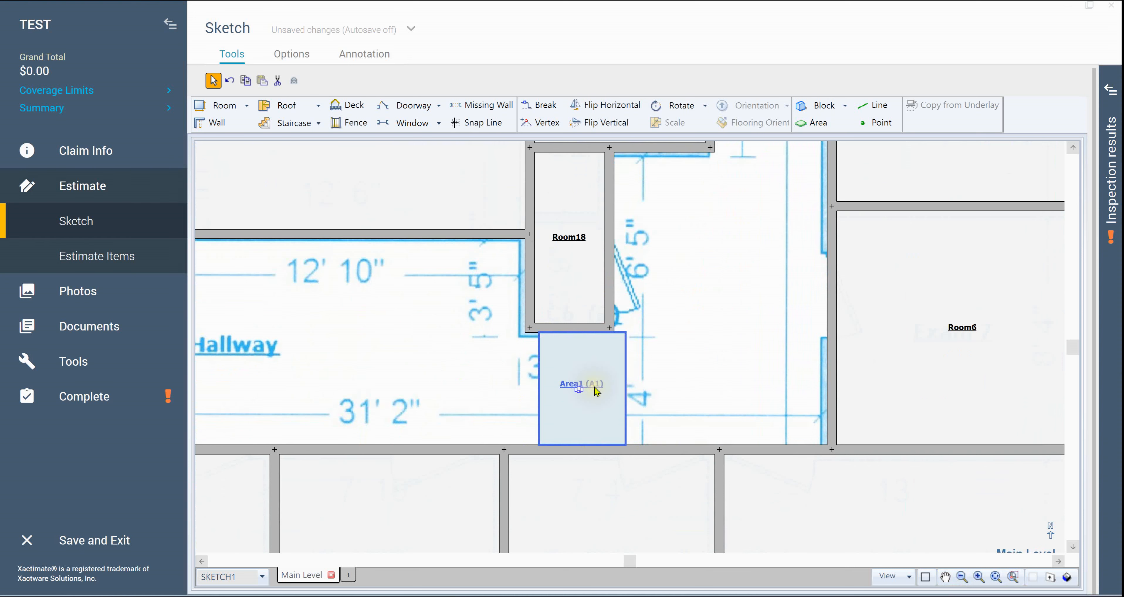
pyautogui.click(595, 400)
pyautogui.press('Delete')
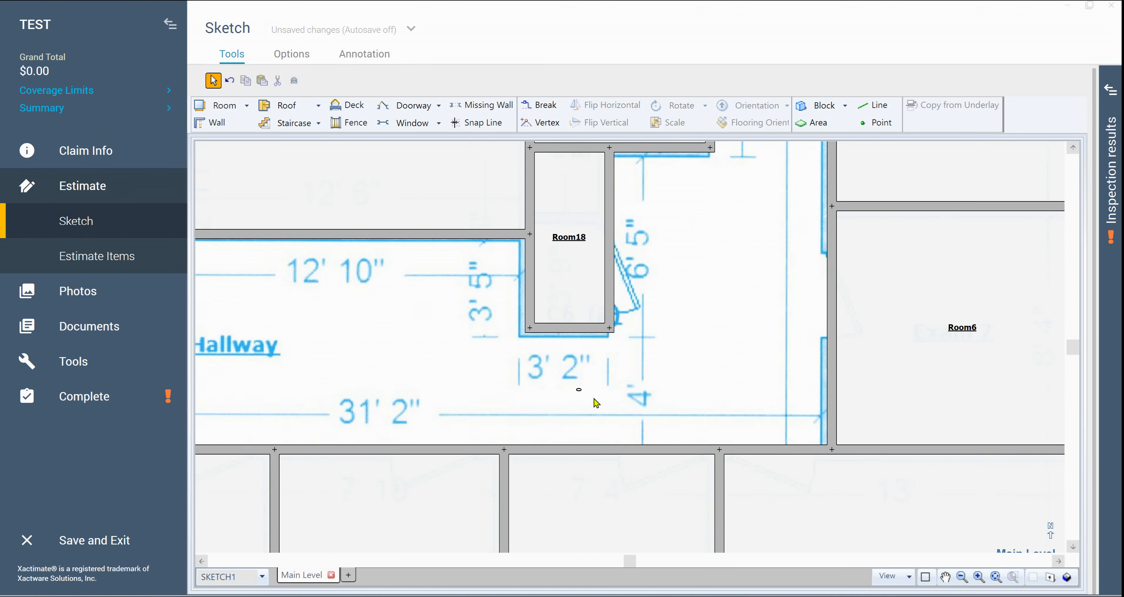
pyautogui.scroll(-5, 598, 384)
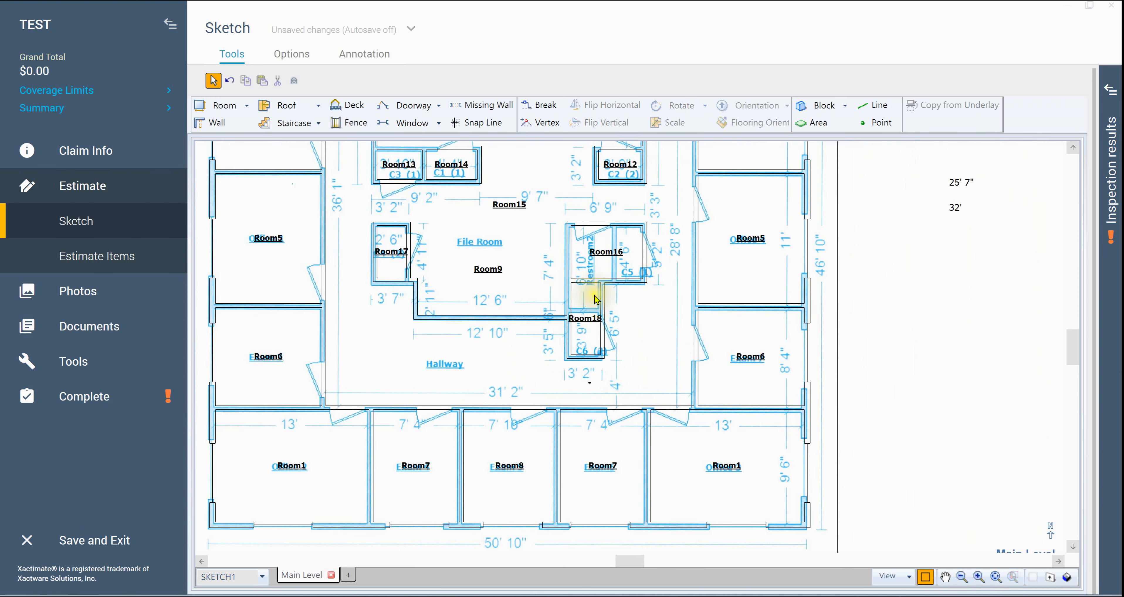
# - Move the wall between Room16 and Room18 down to the underlay partition and set Room18's inner depth to 3' 9"
pyautogui.scroll(2, 568, 379)
pyautogui.moveTo(630, 314); pyautogui.dragTo(552, 402)
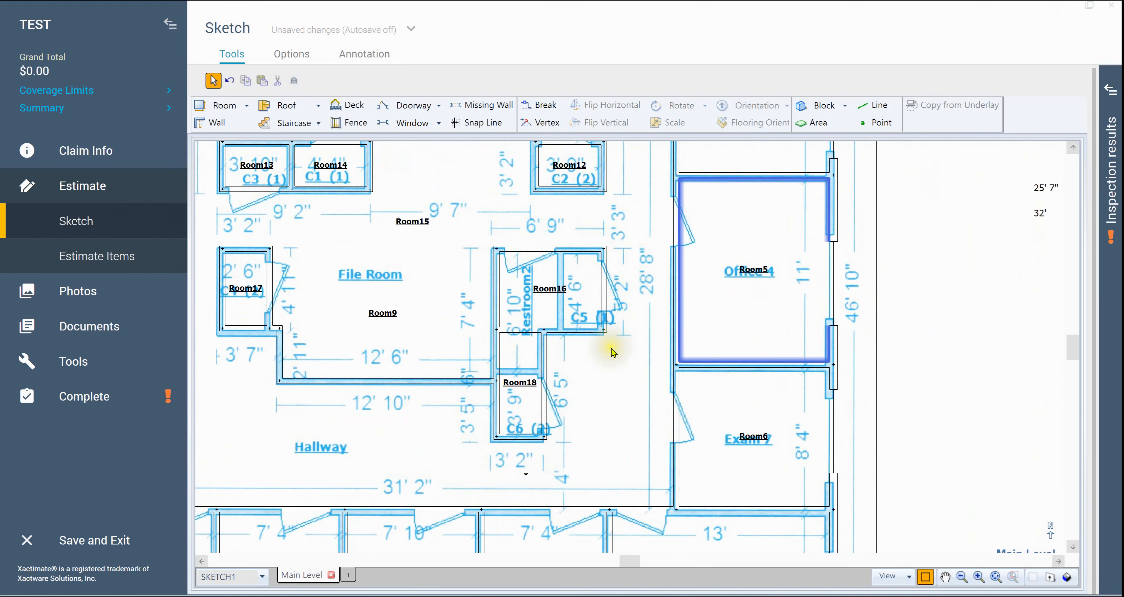
pyautogui.middleClick(595, 372)
pyautogui.moveTo(599, 372); pyautogui.dragTo(610, 431)
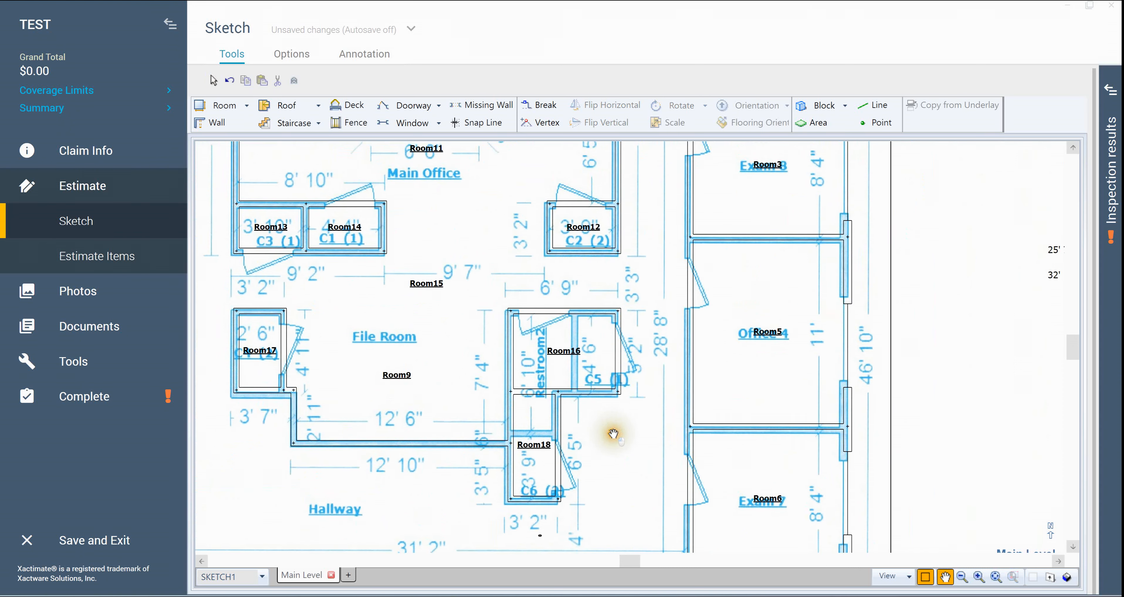
pyautogui.scroll(2, 615, 429)
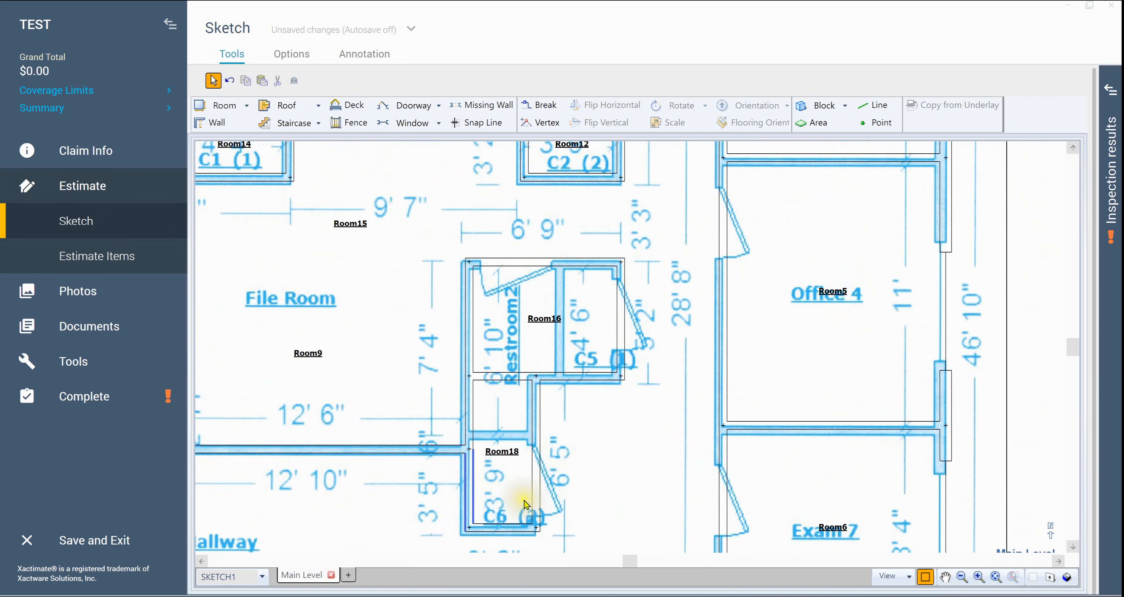
pyautogui.click(509, 380)
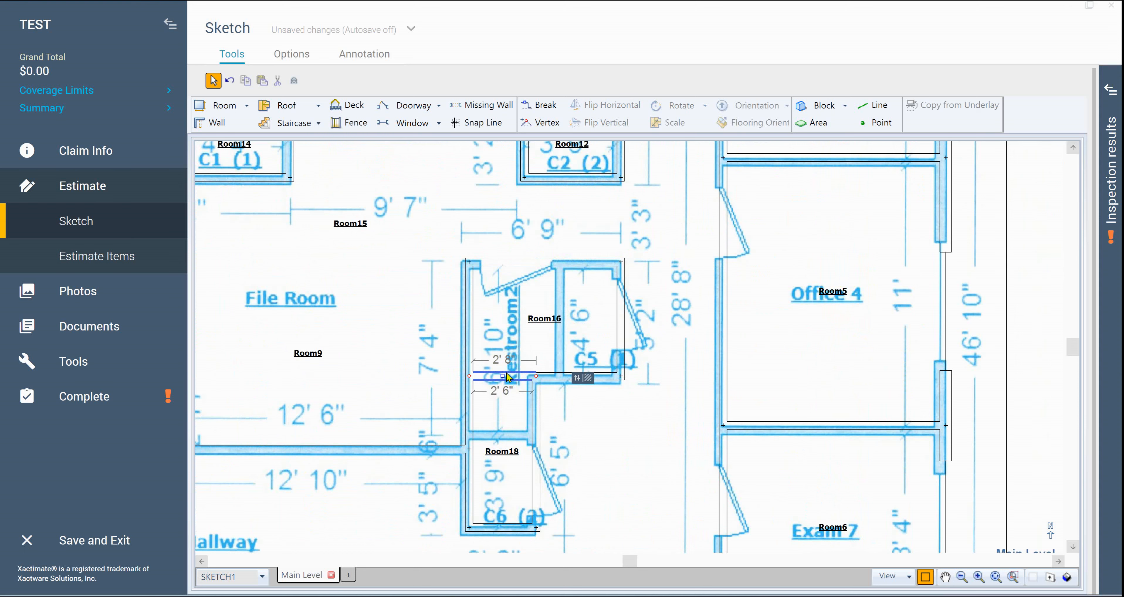
pyautogui.moveTo(503, 378); pyautogui.dragTo(517, 434)
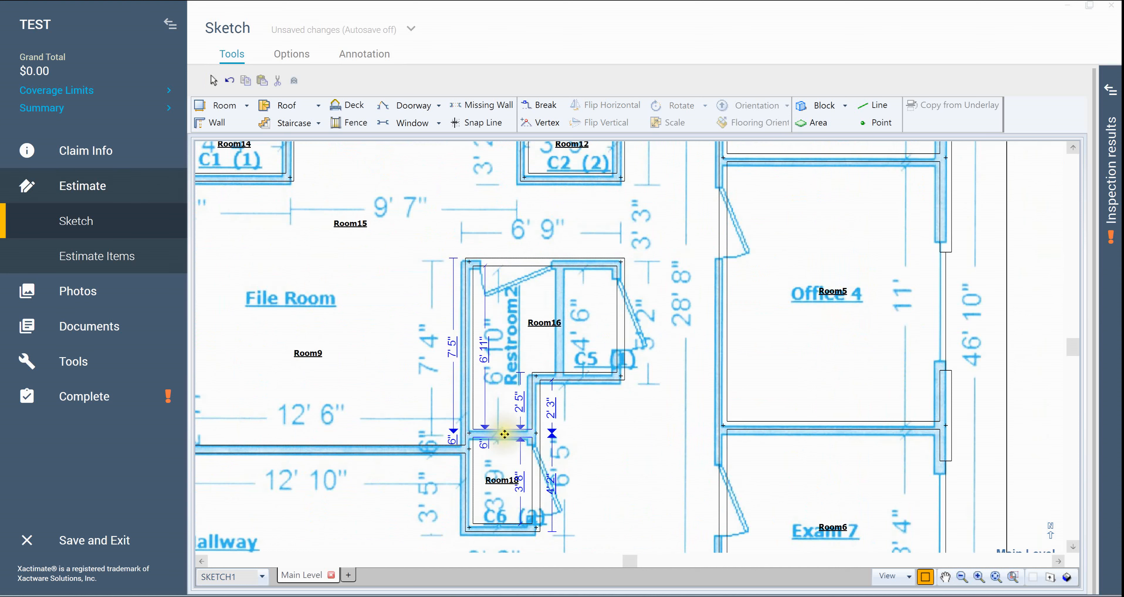
pyautogui.click(519, 483)
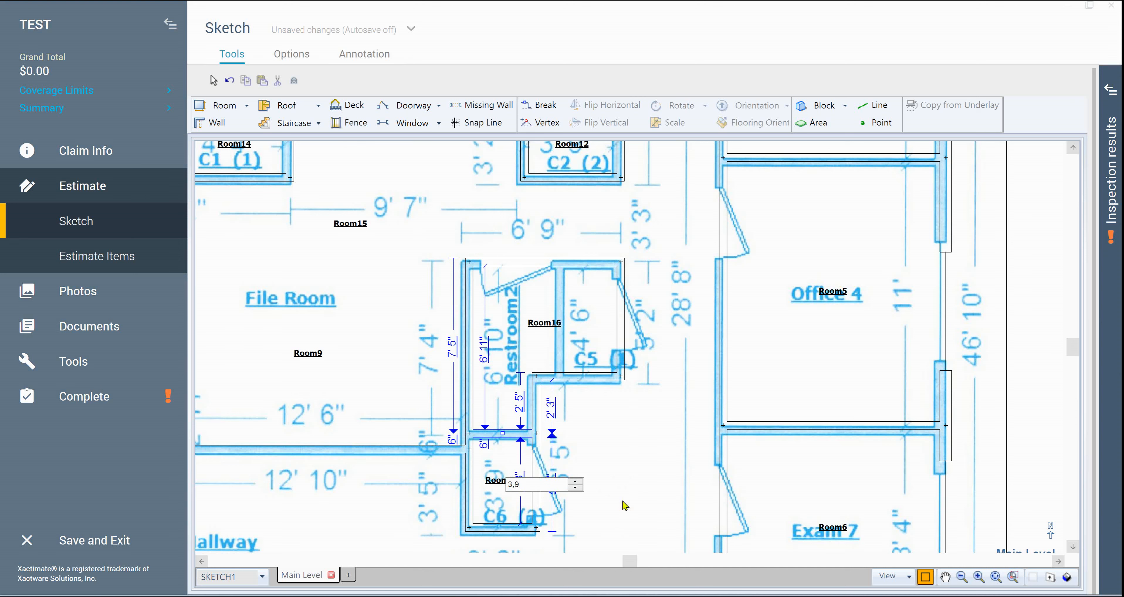
pyautogui.write('3,9')
pyautogui.press('Return')
pyautogui.click(505, 430)
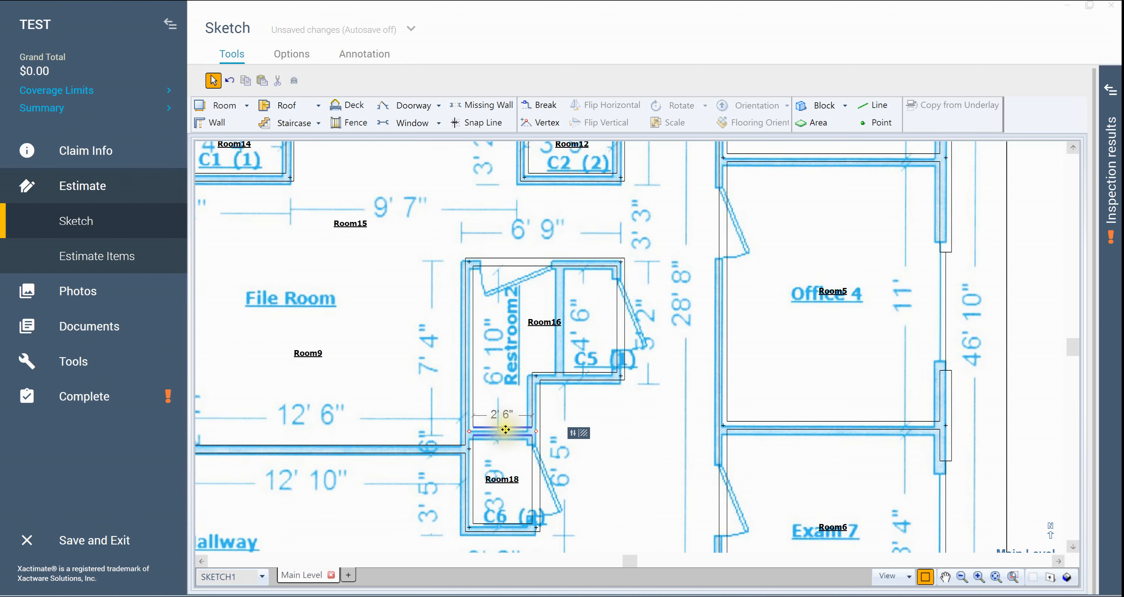
pyautogui.click(502, 432)
pyautogui.click(503, 429)
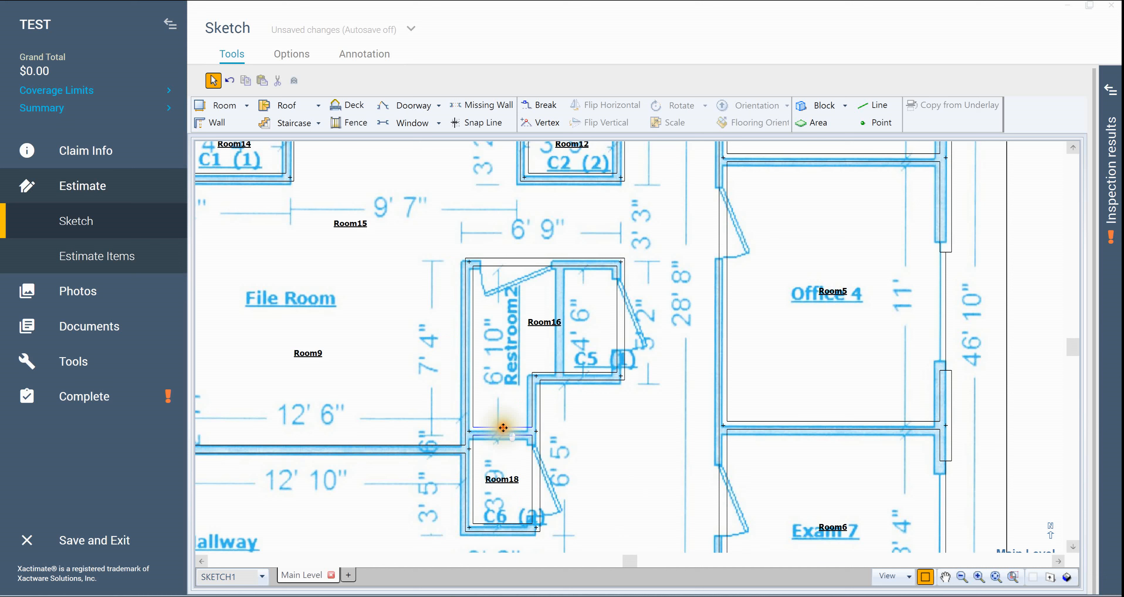
pyautogui.moveTo(505, 415); pyautogui.dragTo(515, 254)
pyautogui.hotkey('ctrl', 'z')
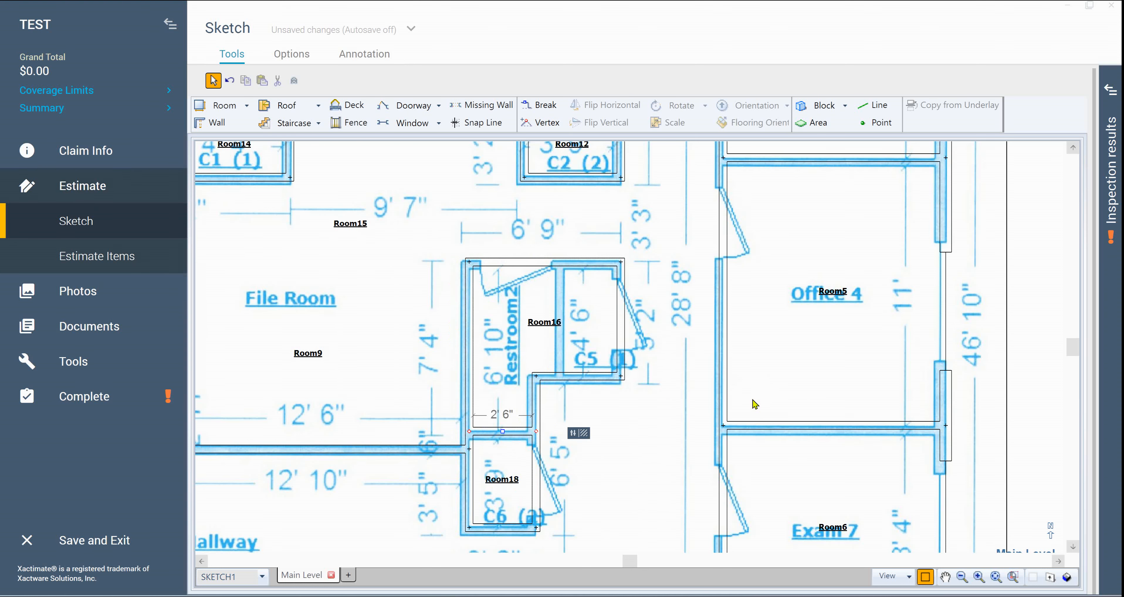
# - Draw a dividing wall from Room16's inner corner straight up to its upper wall, splitting the room in two
pyautogui.press('w')
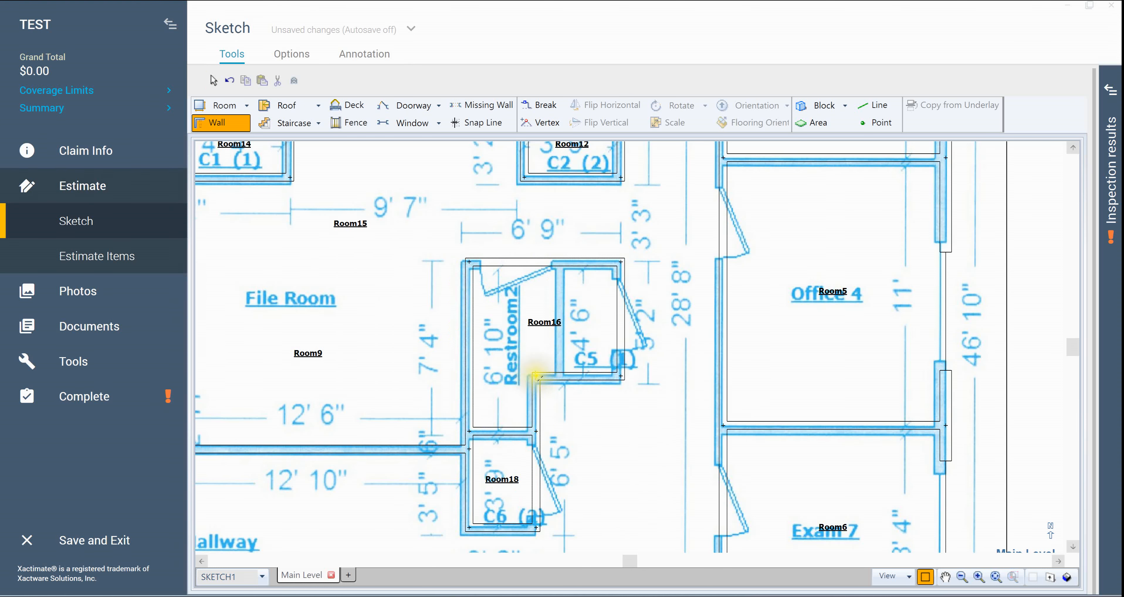
pyautogui.click(536, 376)
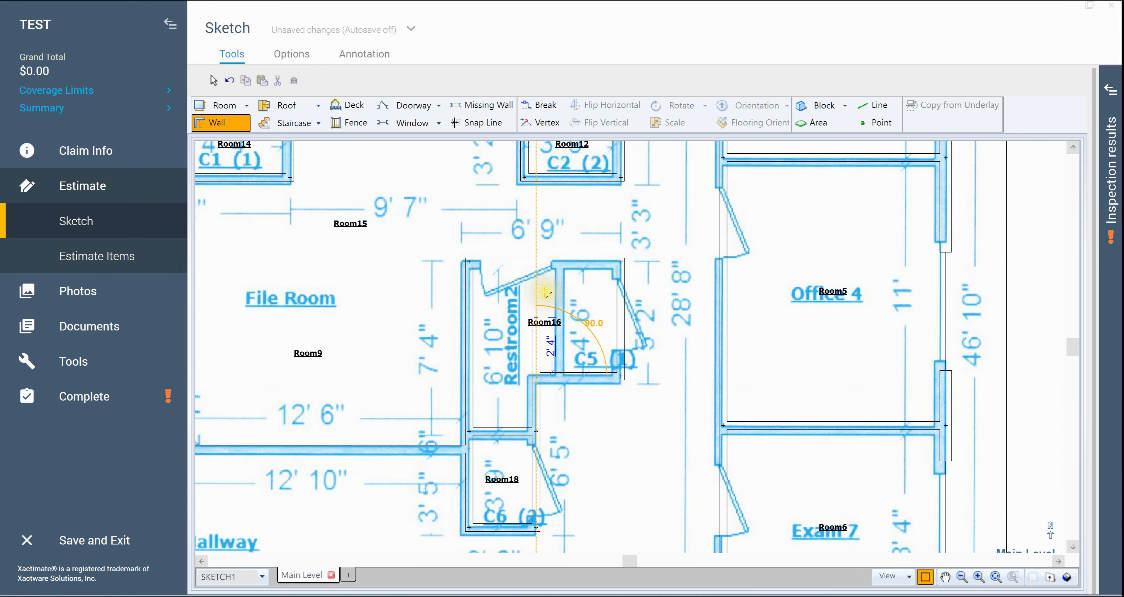
pyautogui.click(541, 261)
pyautogui.press('Escape')
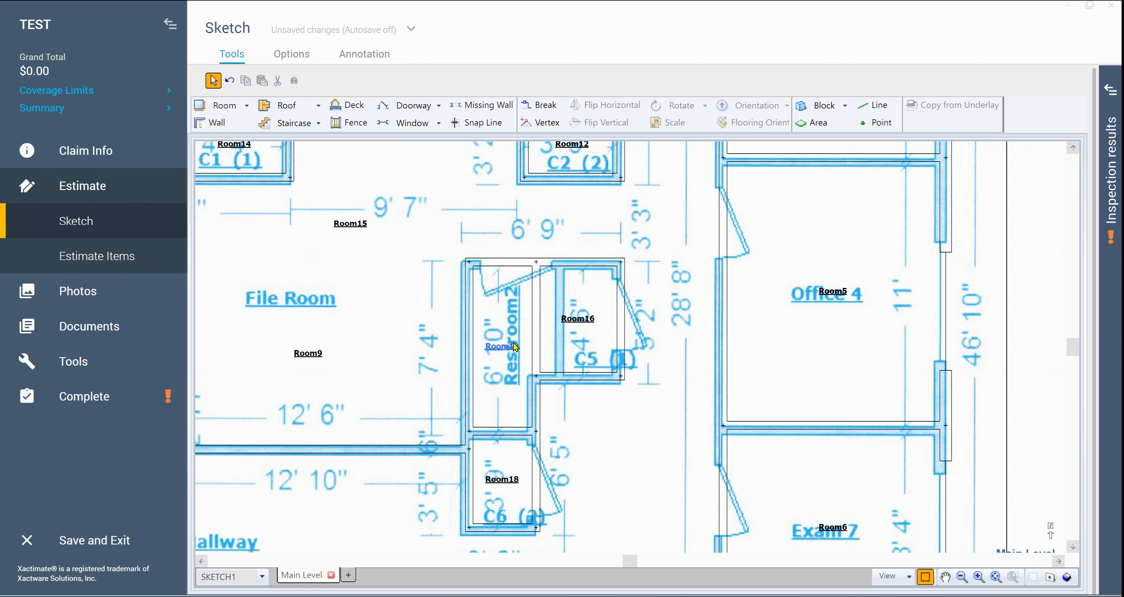
# - Move the wall between Room19 and Room16 onto the underlay partition, leaving Room16 about 2' 3" wide inside
pyautogui.click(536, 319)
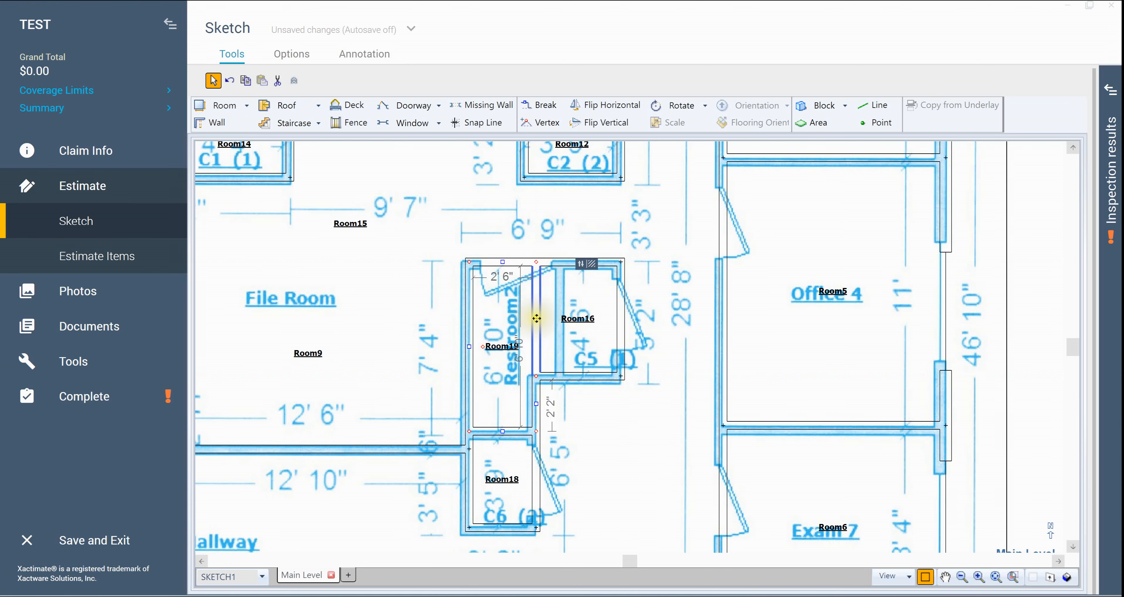
pyautogui.moveTo(537, 319); pyautogui.dragTo(560, 319)
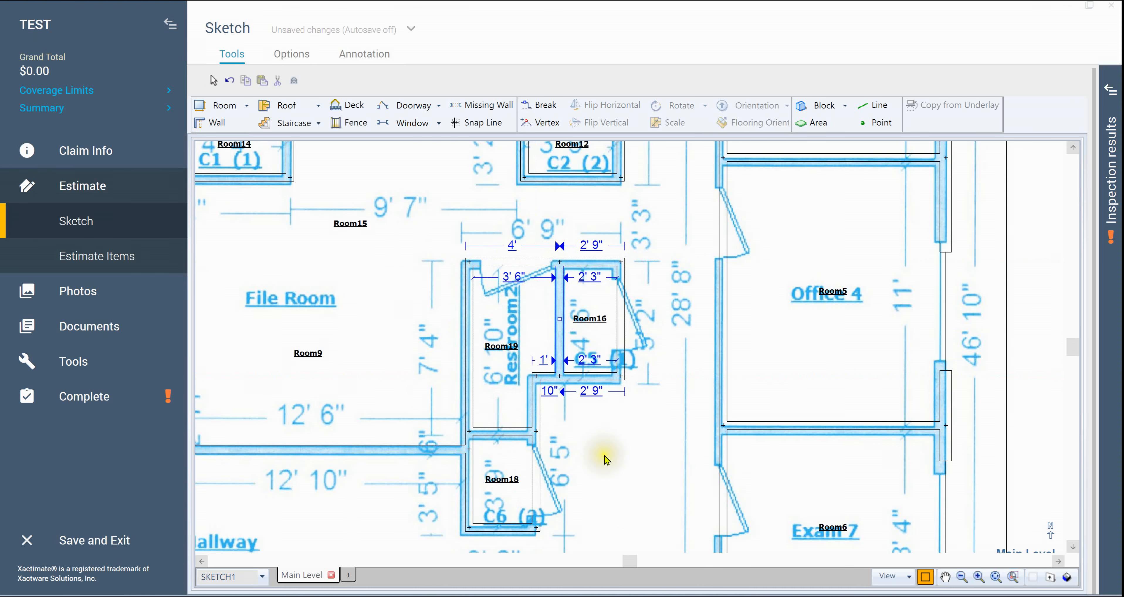
pyautogui.click(610, 458)
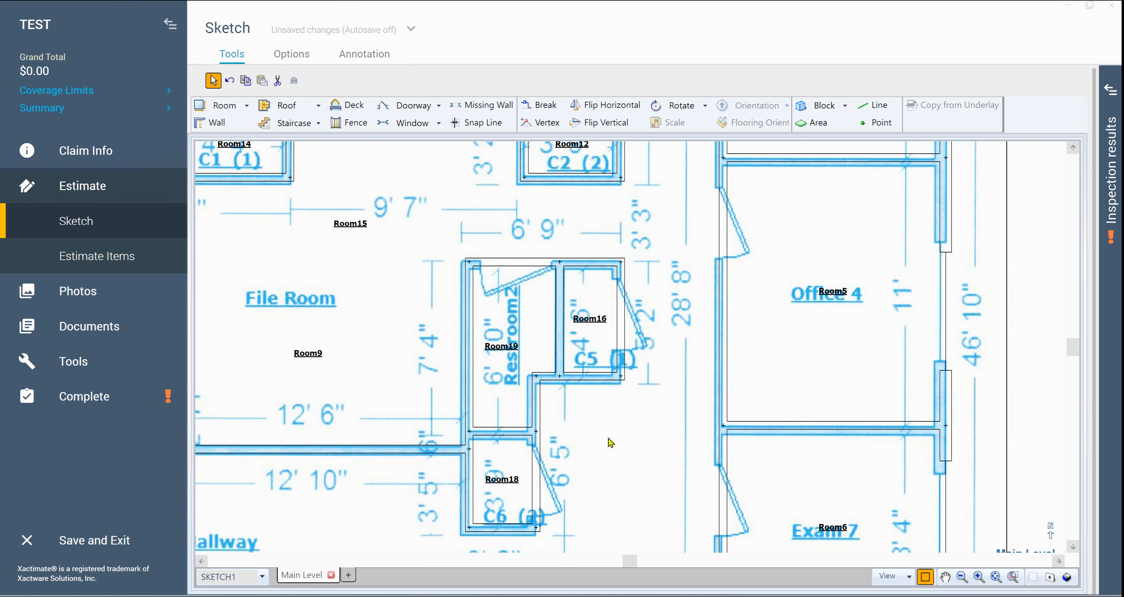
# - Fine-tune the wall between Room19 and Room16 so that Room16's inner width is 2' 2"
pyautogui.scroll(1, 609, 443)
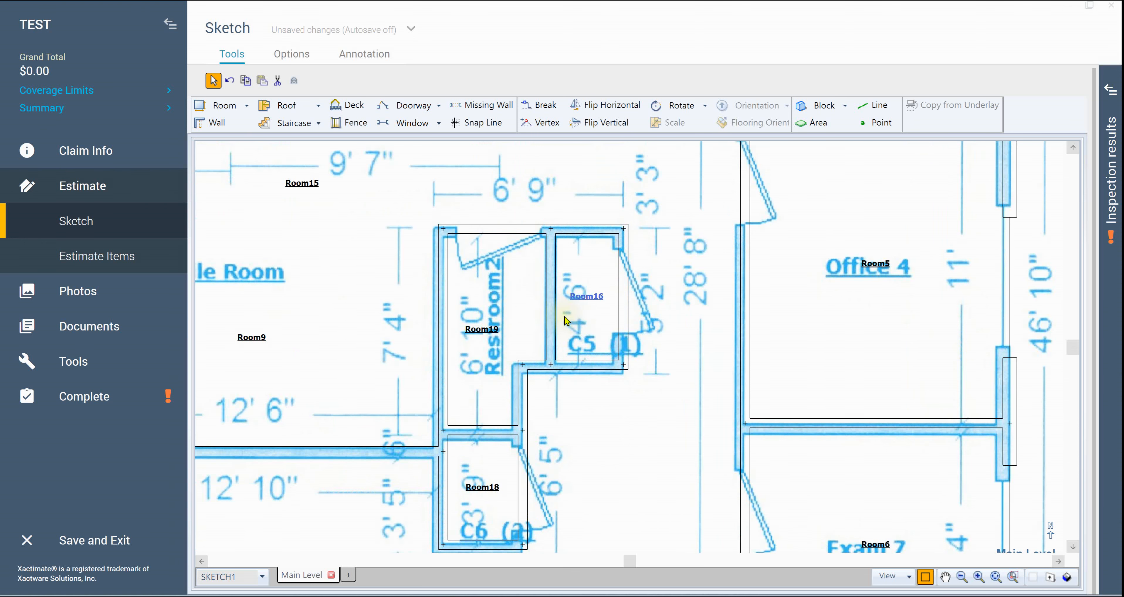
pyautogui.click(622, 314)
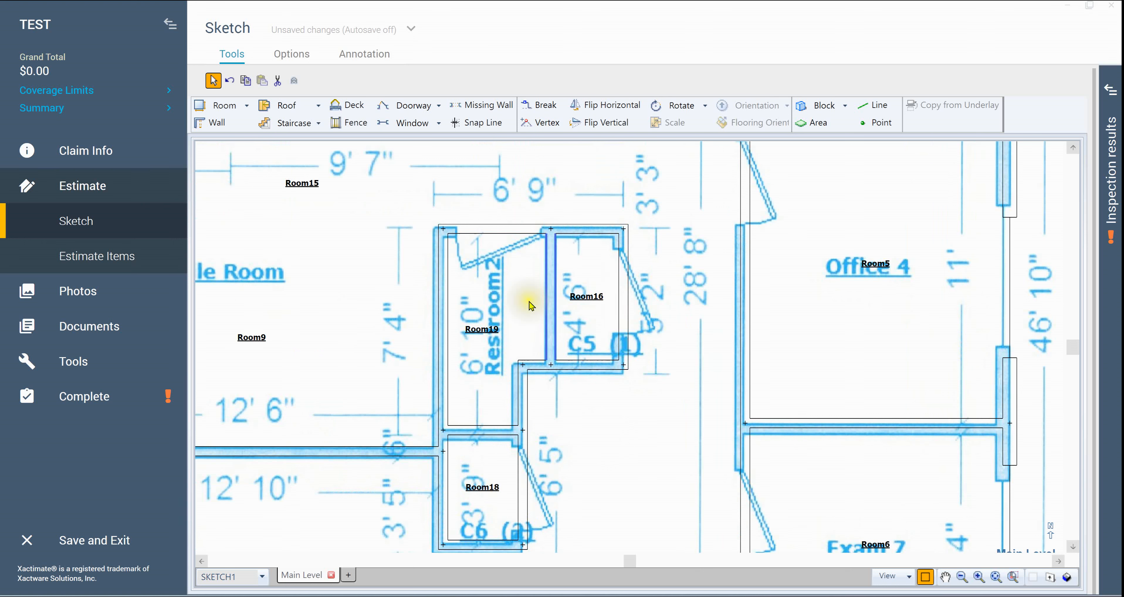
pyautogui.click(553, 300)
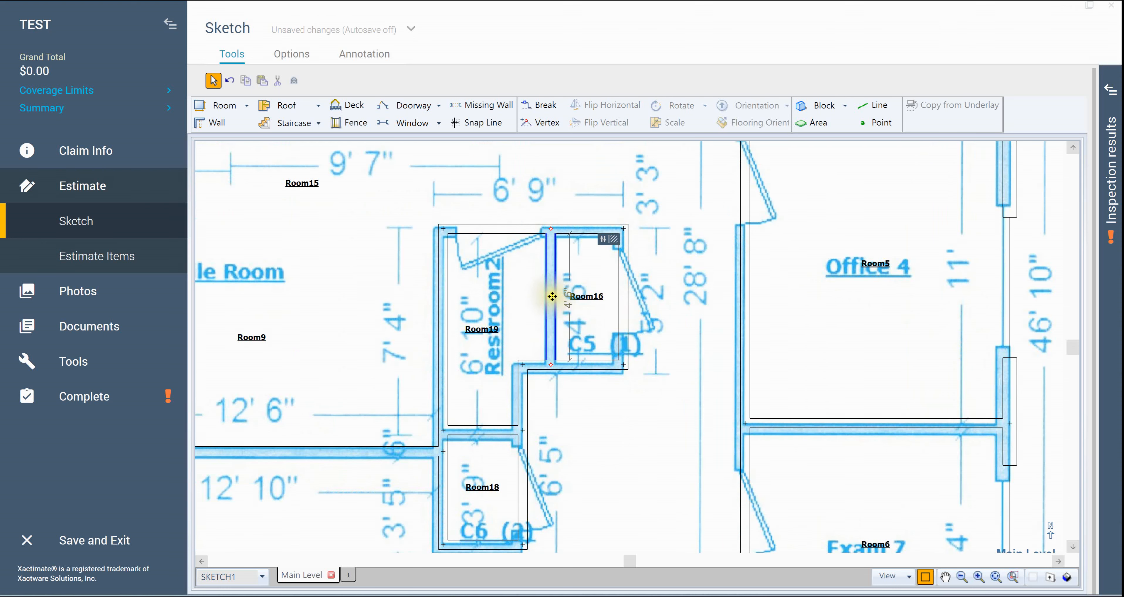
pyautogui.click(553, 297)
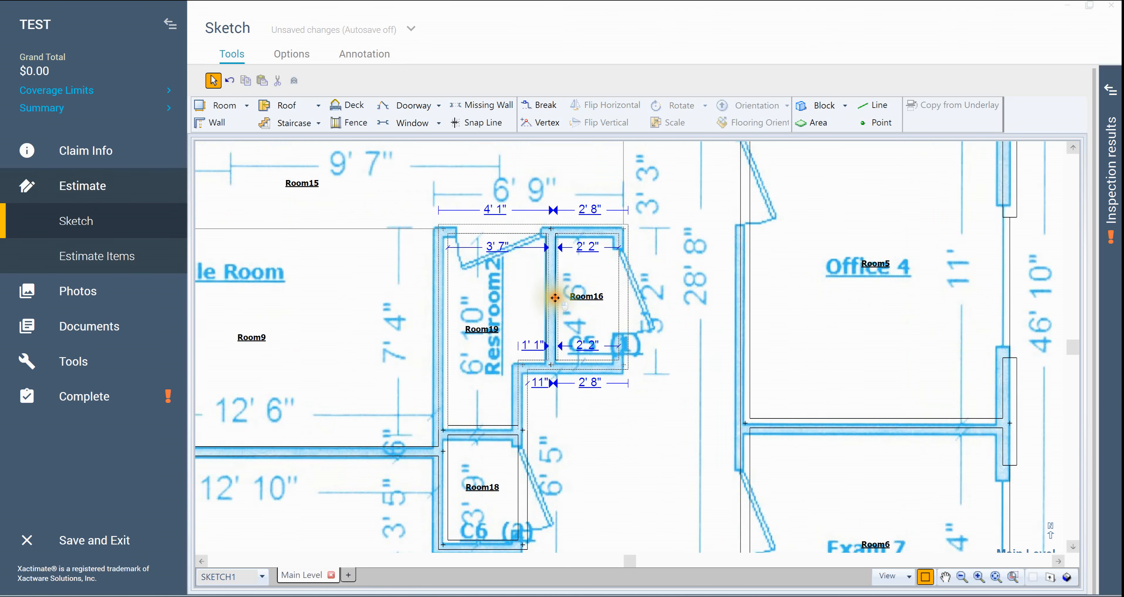
pyautogui.moveTo(555, 299); pyautogui.dragTo(554, 299)
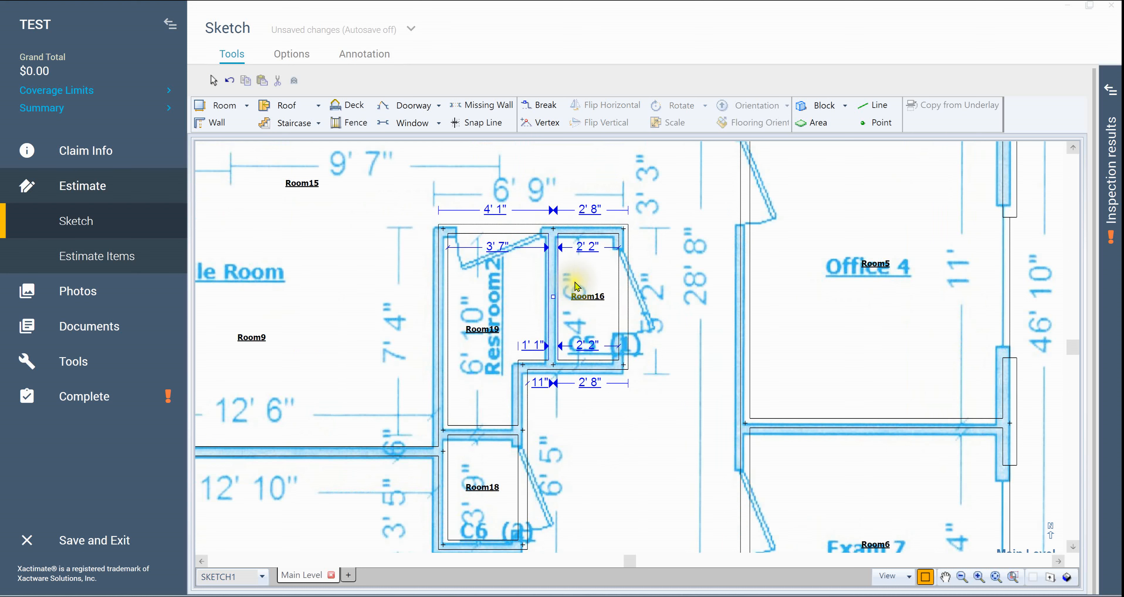
pyautogui.click(588, 247)
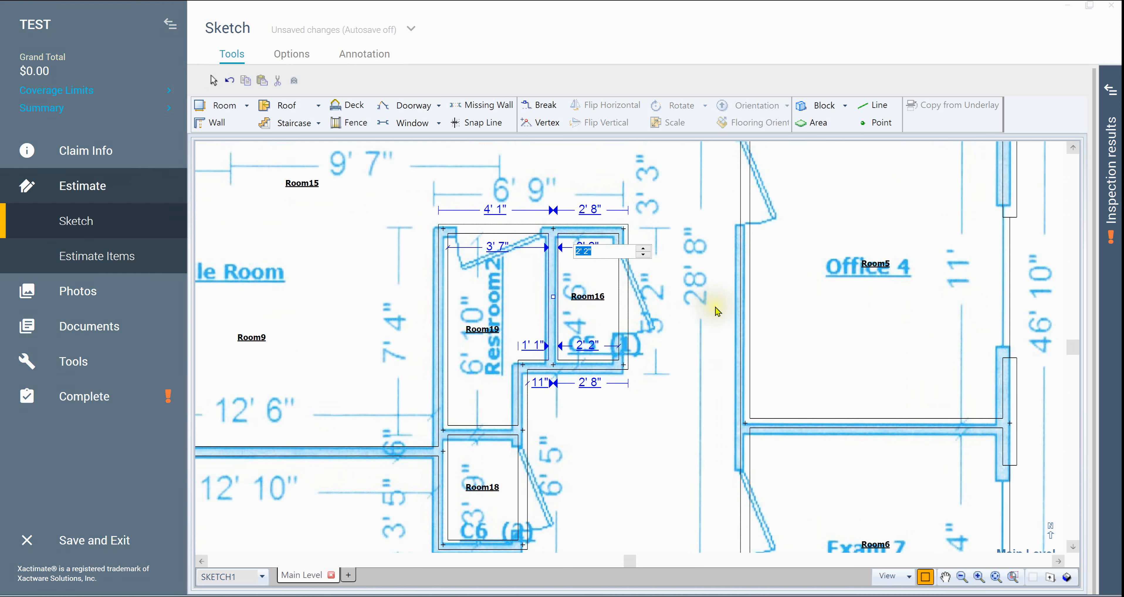
pyautogui.press('Return')
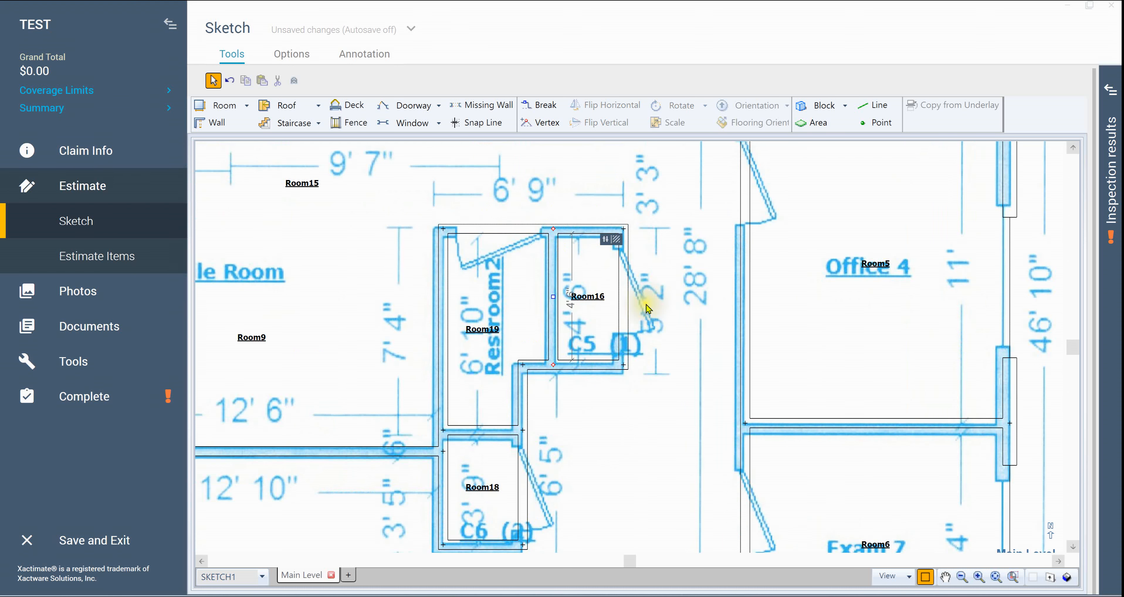
# - Check the dimensions of Room19, Room16, Room15, Room9 and Room18 against the underlay plan
pyautogui.click(502, 297)
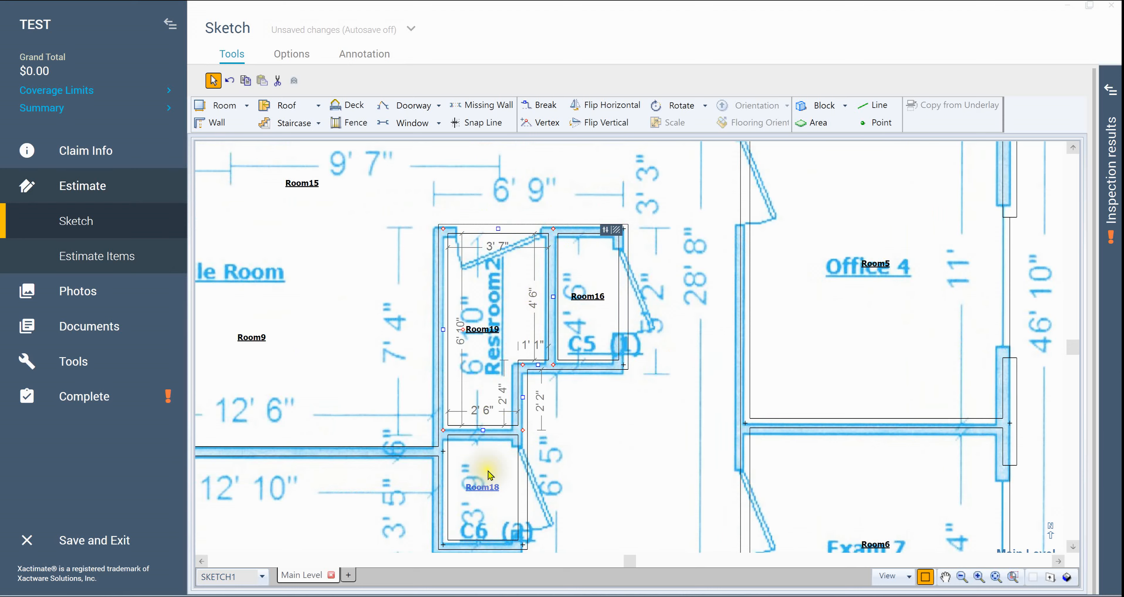
pyautogui.scroll(-2, 603, 466)
pyautogui.moveTo(571, 431); pyautogui.dragTo(537, 362)
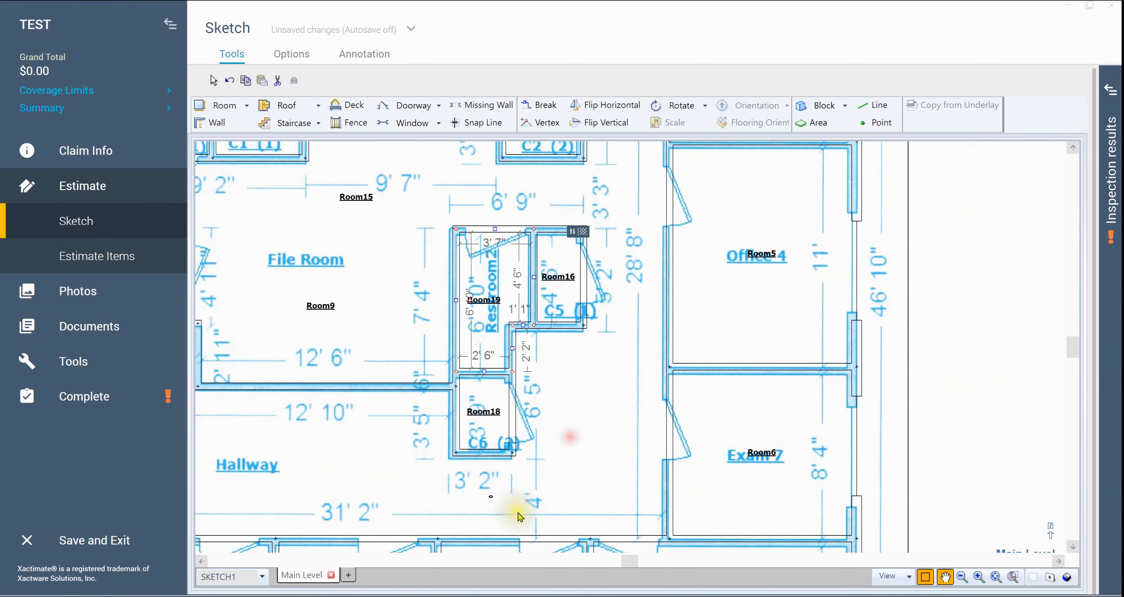
pyautogui.click(456, 445)
pyautogui.click(596, 452)
pyautogui.moveTo(587, 404); pyautogui.dragTo(580, 490)
pyautogui.moveTo(407, 289); pyautogui.dragTo(592, 324)
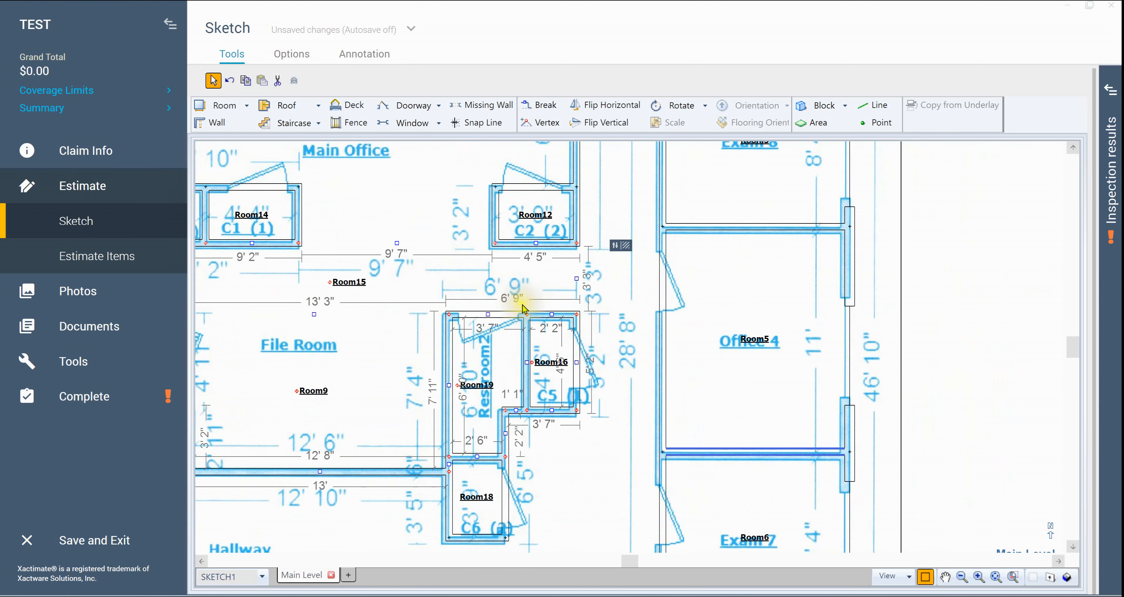
pyautogui.click(572, 426)
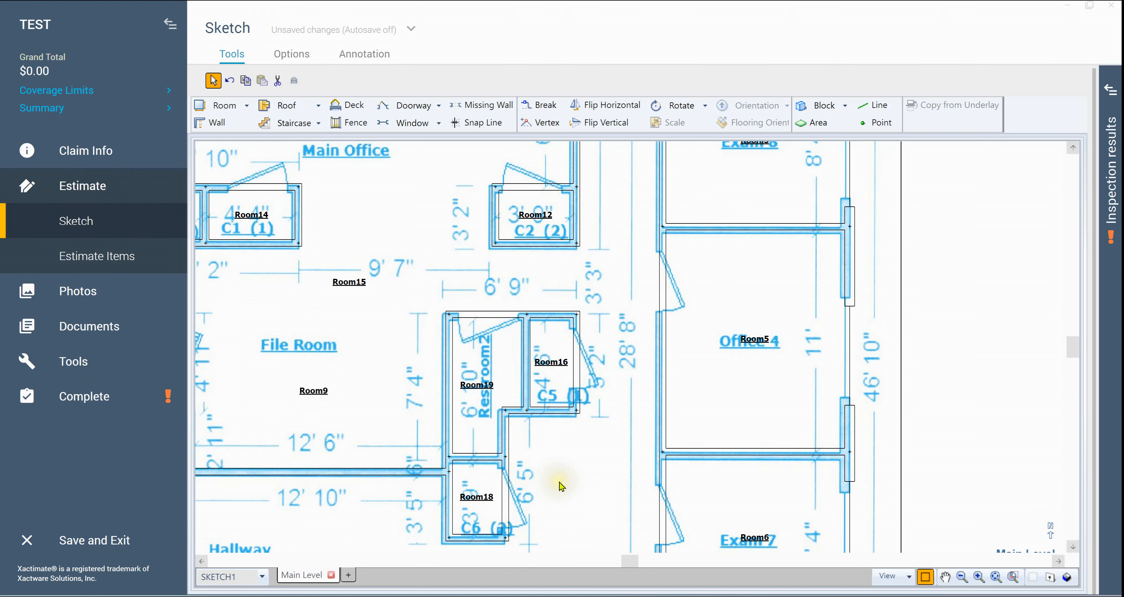
pyautogui.moveTo(557, 470)
pyautogui.mouseDown()
pyautogui.moveTo(557, 454)
pyautogui.moveTo(710, 435)
pyautogui.mouseUp()
pyautogui.press('Escape')
pyautogui.moveTo(579, 471); pyautogui.dragTo(633, 489)
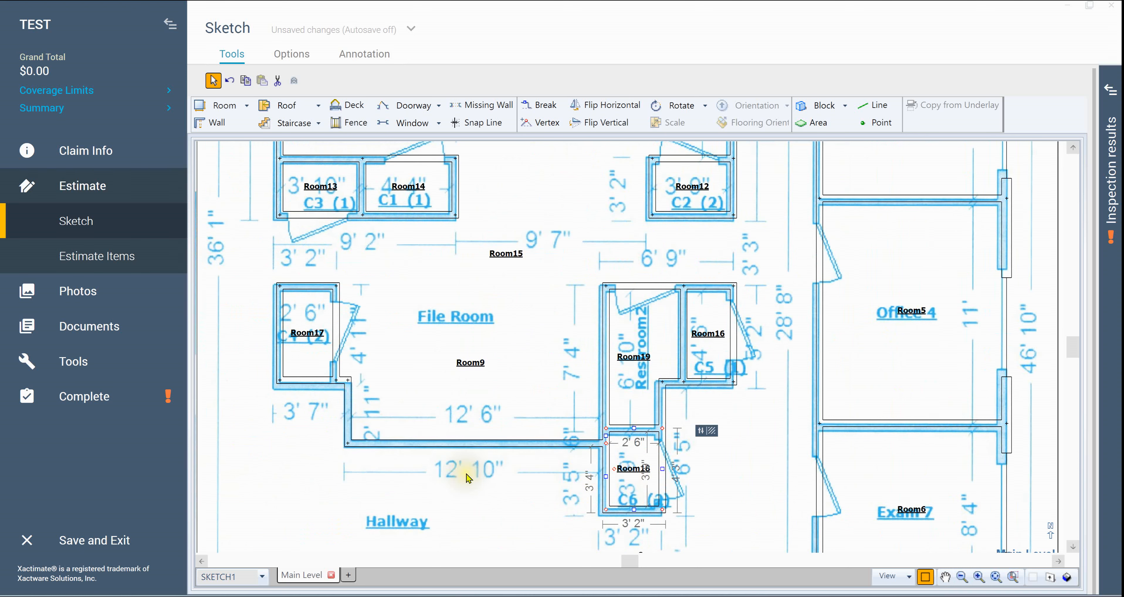
# - Set the outer length of Room9's lower wall to 12' 10" by shifting the short vertical wall near Room17
pyautogui.click(348, 412)
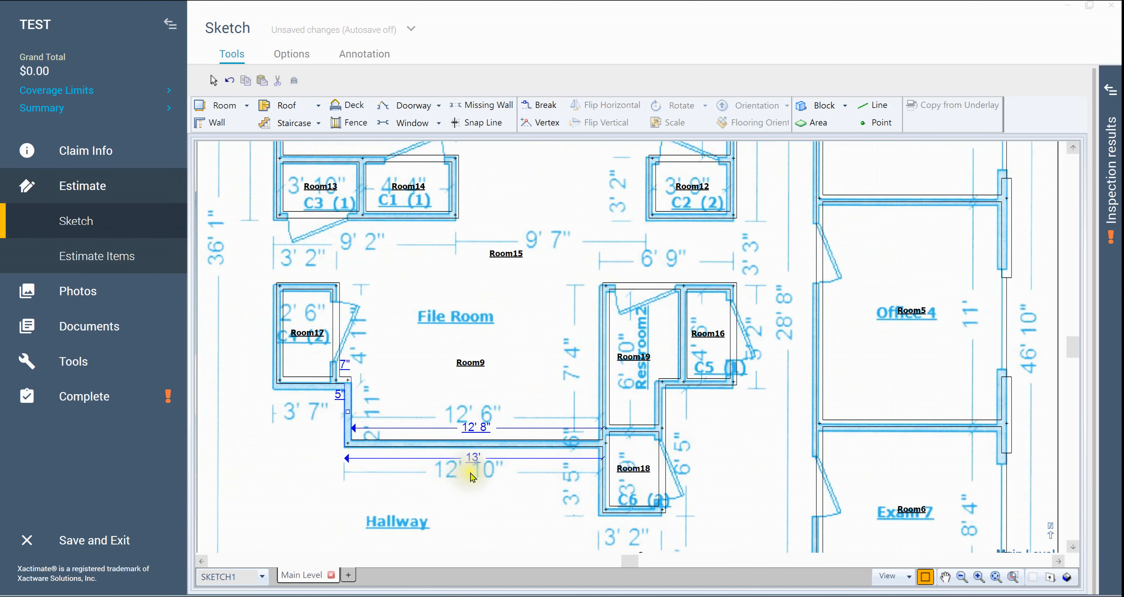
pyautogui.click(475, 458)
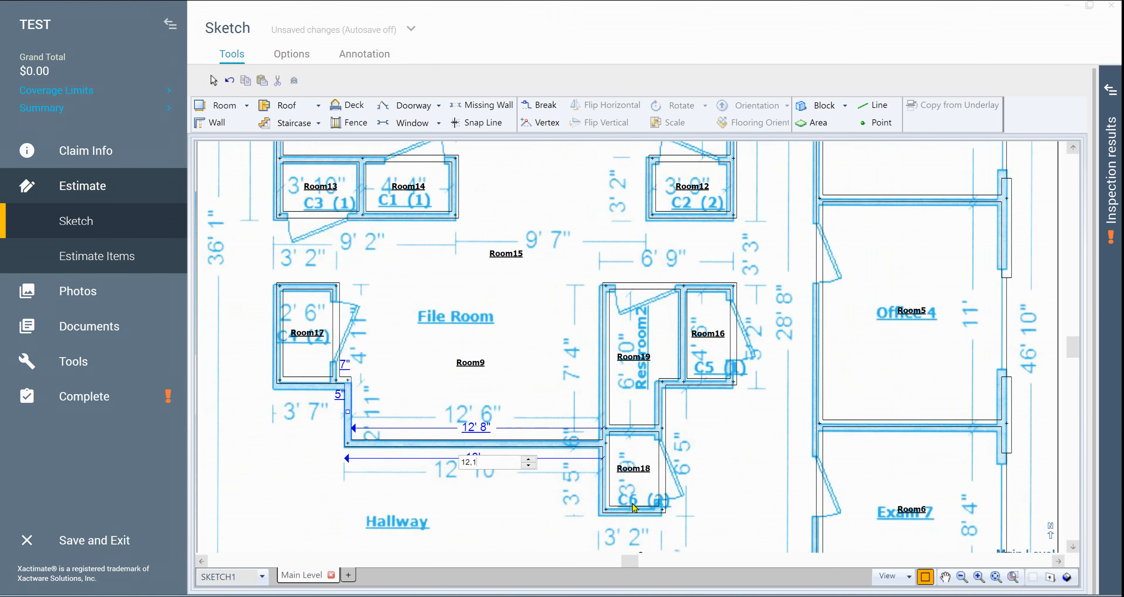
pyautogui.press('Return')
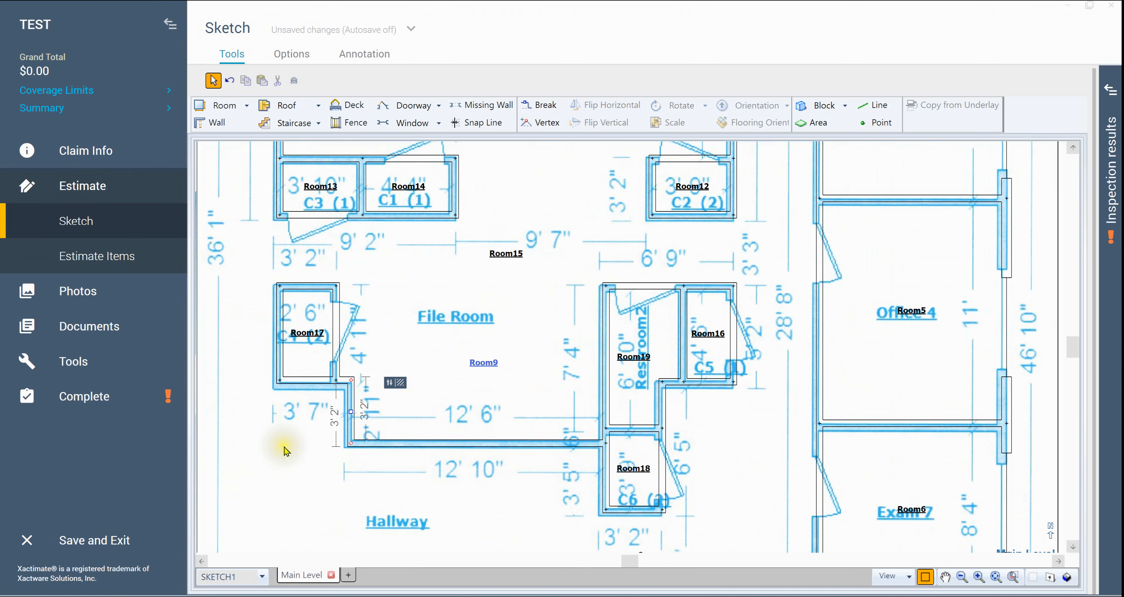
pyautogui.click(369, 446)
pyautogui.click(370, 388)
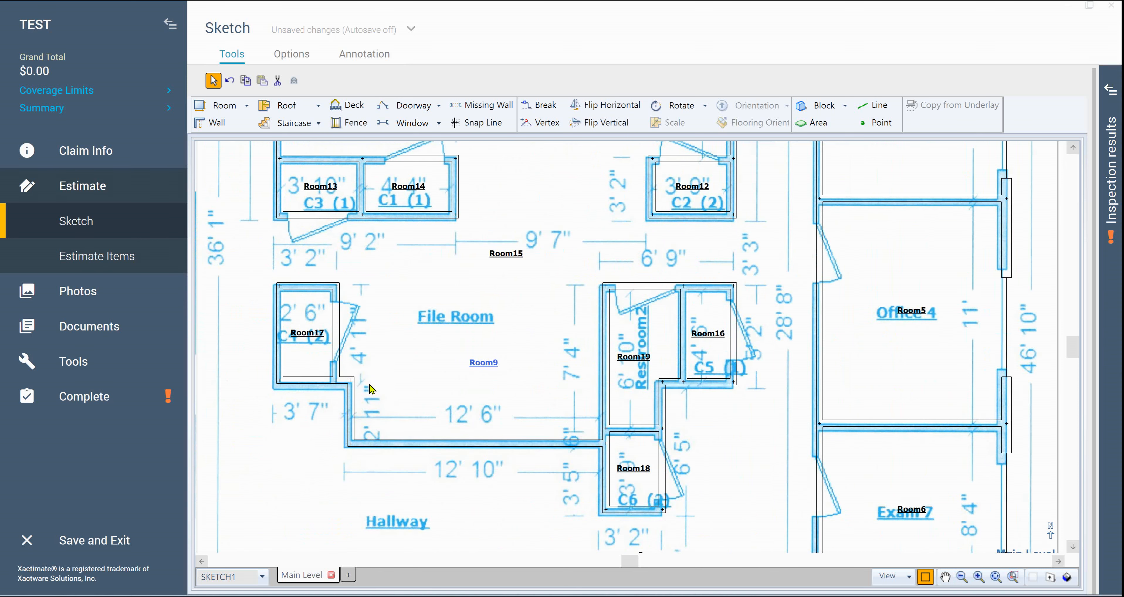
# - Move Room9's short horizontal jog wall beside Room17 onto the underlay partition and set the adjoining vertical wall's length to 2' 11"
pyautogui.scroll(3, 393, 408)
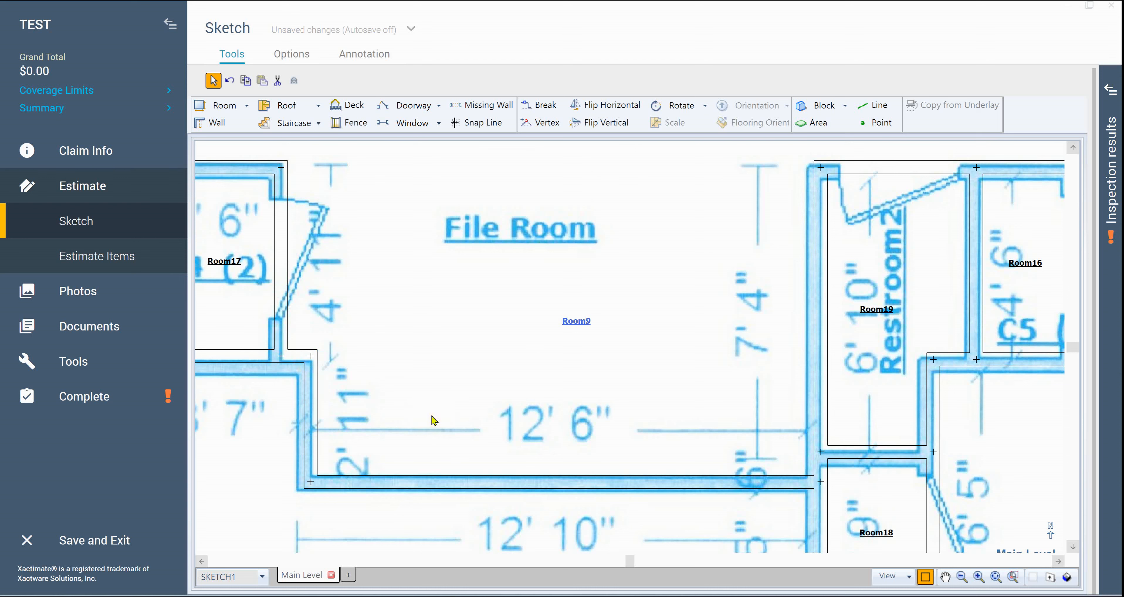
pyautogui.click(308, 392)
pyautogui.click(308, 399)
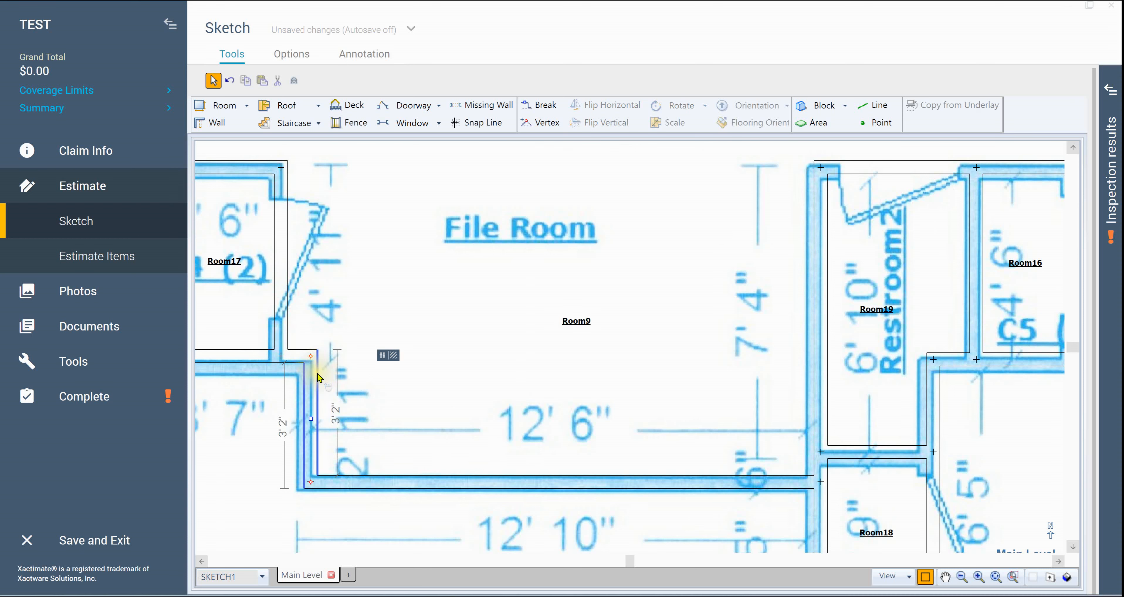
pyautogui.scroll(2, 319, 369)
pyautogui.click(298, 363)
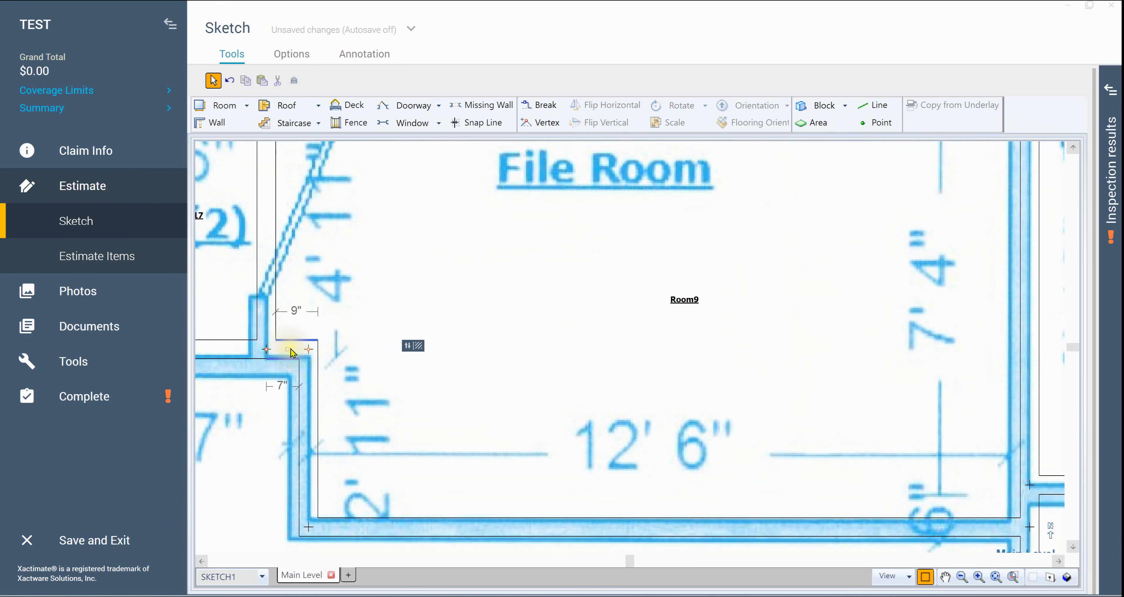
pyautogui.moveTo(287, 348); pyautogui.dragTo(290, 365)
pyautogui.click(345, 440)
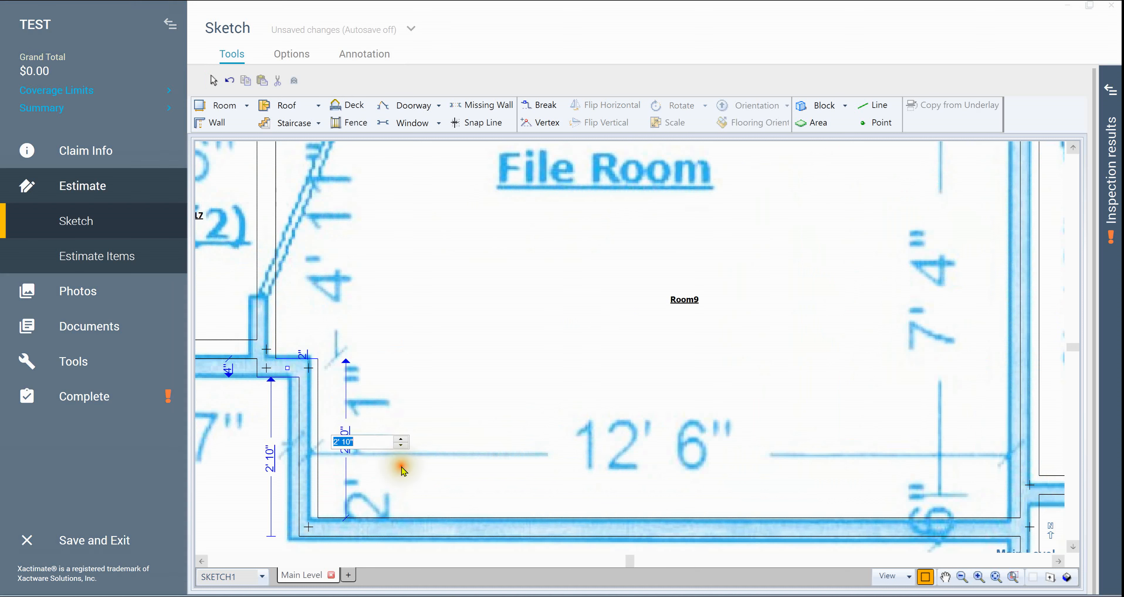
pyautogui.write('2,11')
pyautogui.press('Return')
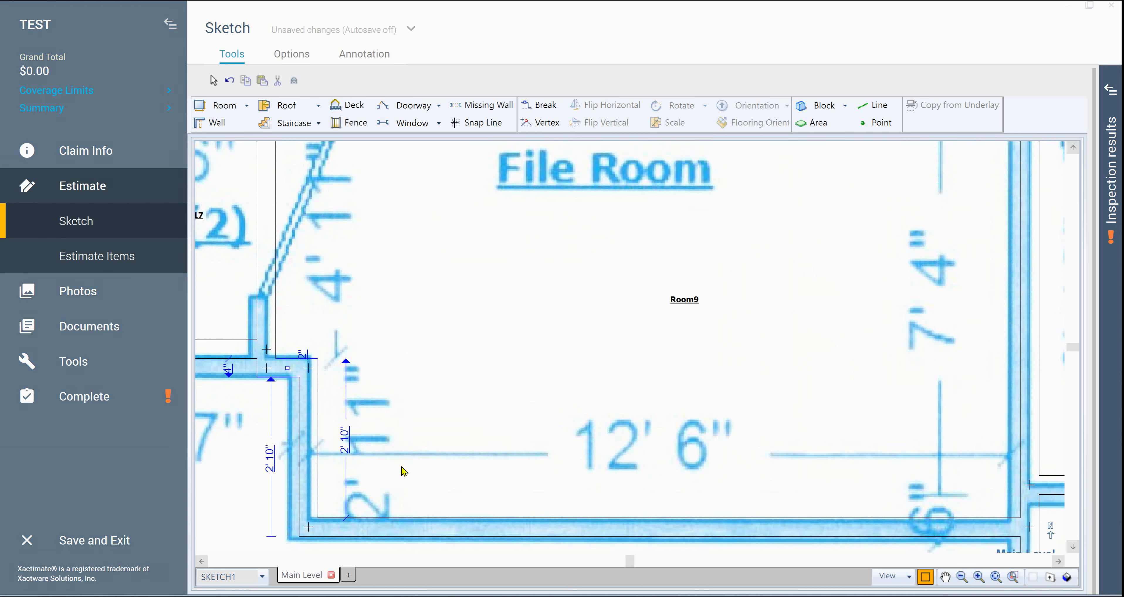
pyautogui.click(274, 436)
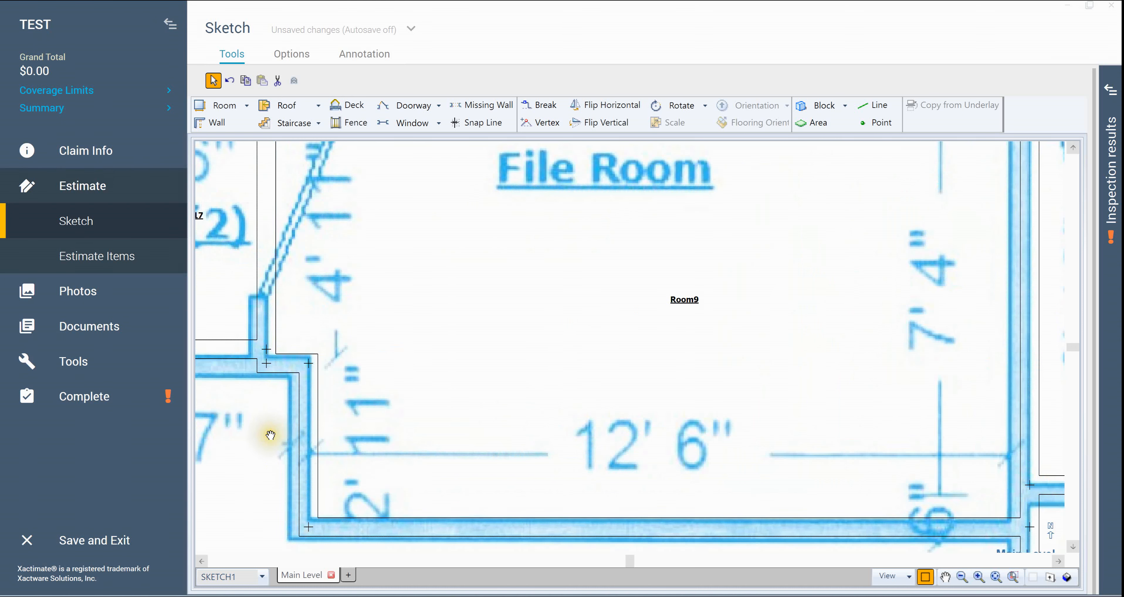
# - Move Room17's lower wall onto the underlay partition so it lines up with Room9's short jog wall
pyautogui.moveTo(269, 435); pyautogui.dragTo(462, 442)
pyautogui.click(399, 362)
pyautogui.moveTo(398, 355); pyautogui.dragTo(406, 376)
# - Check the dimensions of Room17 and of Room9's left and lower walls against the underlay plan
pyautogui.scroll(-3, 666, 412)
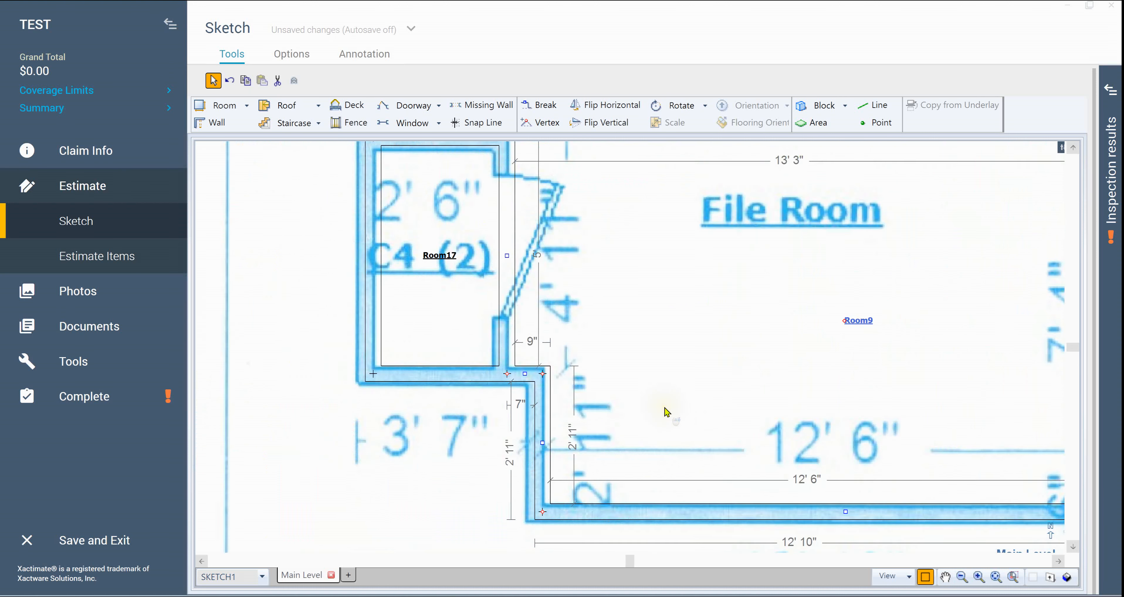
pyautogui.click(491, 452)
pyautogui.press('space')
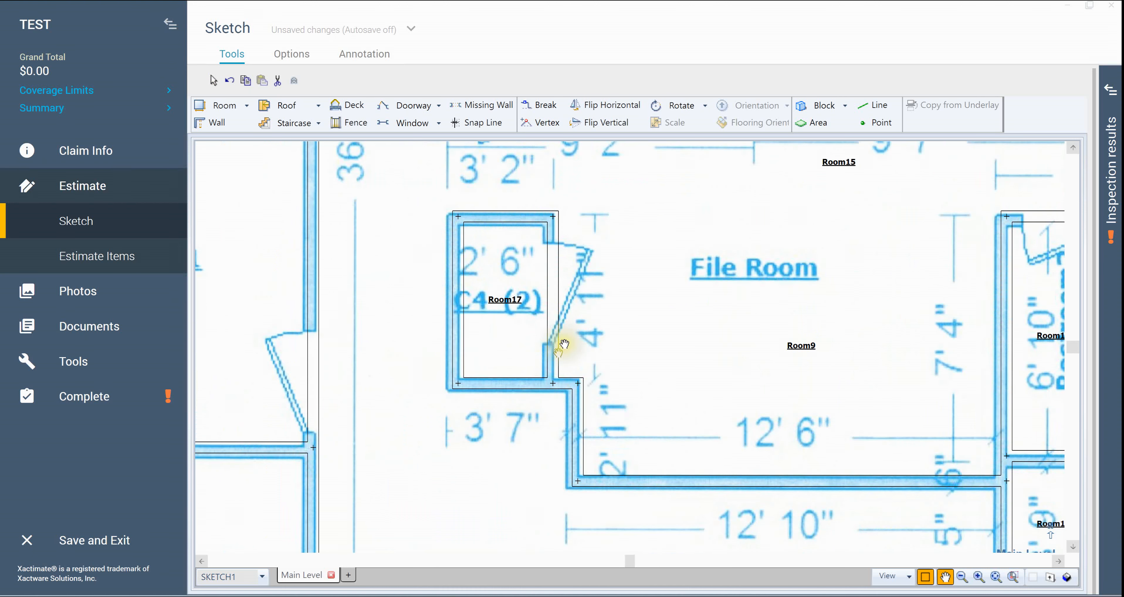
pyautogui.click(412, 326)
pyautogui.press('space')
pyautogui.moveTo(533, 475)
pyautogui.mouseDown()
pyautogui.moveTo(425, 461)
pyautogui.moveTo(419, 369)
pyautogui.moveTo(600, 432)
pyautogui.moveTo(684, 544)
pyautogui.mouseUp()
pyautogui.press('space')
pyautogui.press('space')
pyautogui.scroll(1, 527, 392)
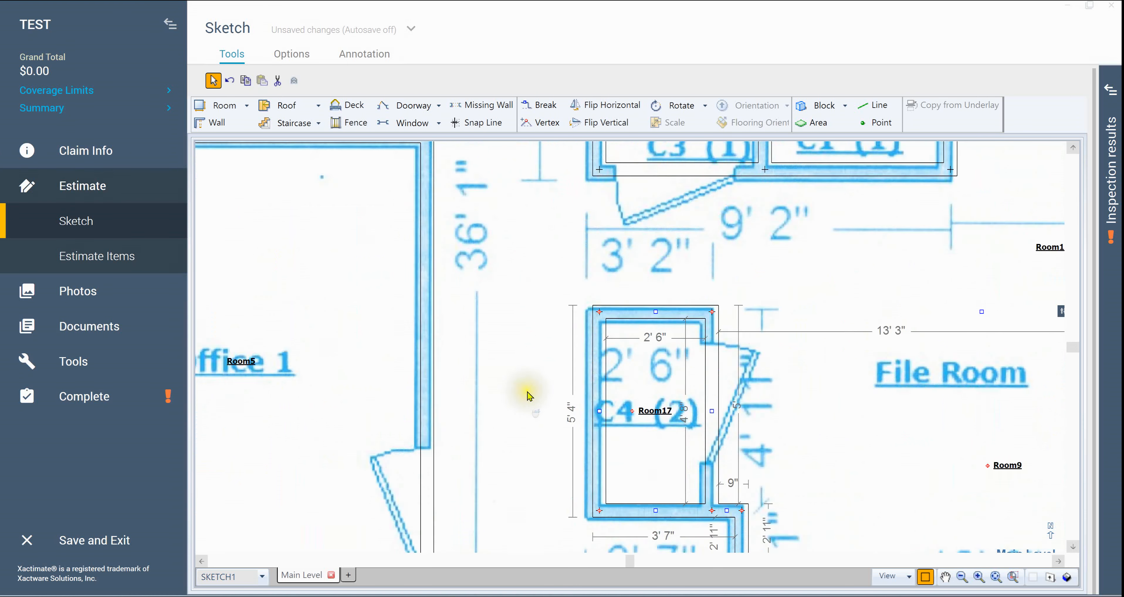
pyautogui.scroll(-1, 527, 392)
pyautogui.press('space')
pyautogui.moveTo(557, 427); pyautogui.dragTo(343, 267)
pyautogui.press('space')
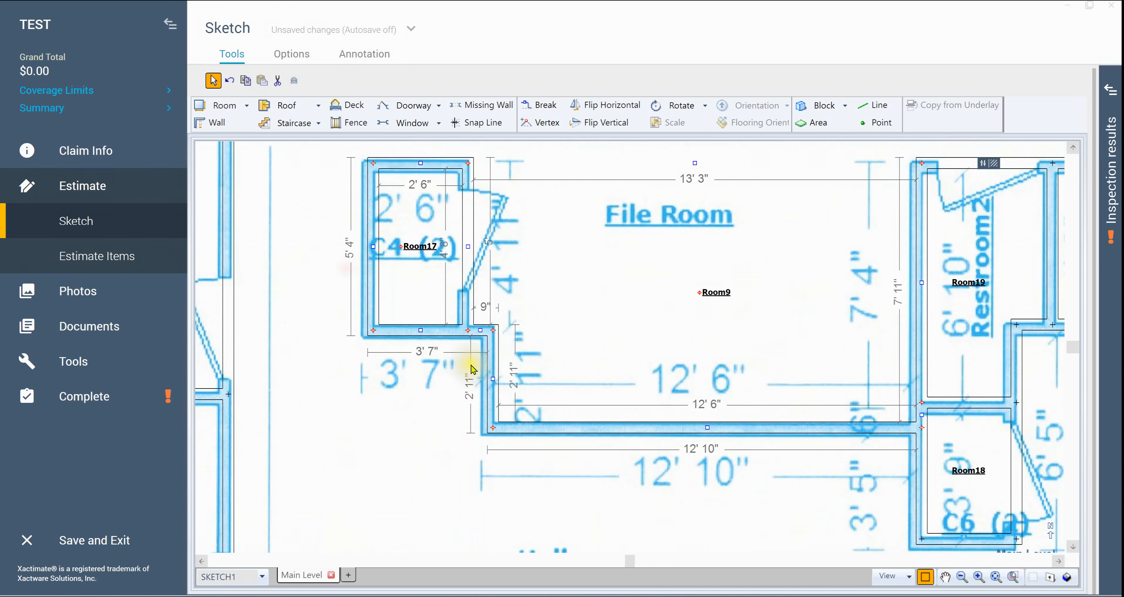
pyautogui.moveTo(454, 357); pyautogui.dragTo(599, 464)
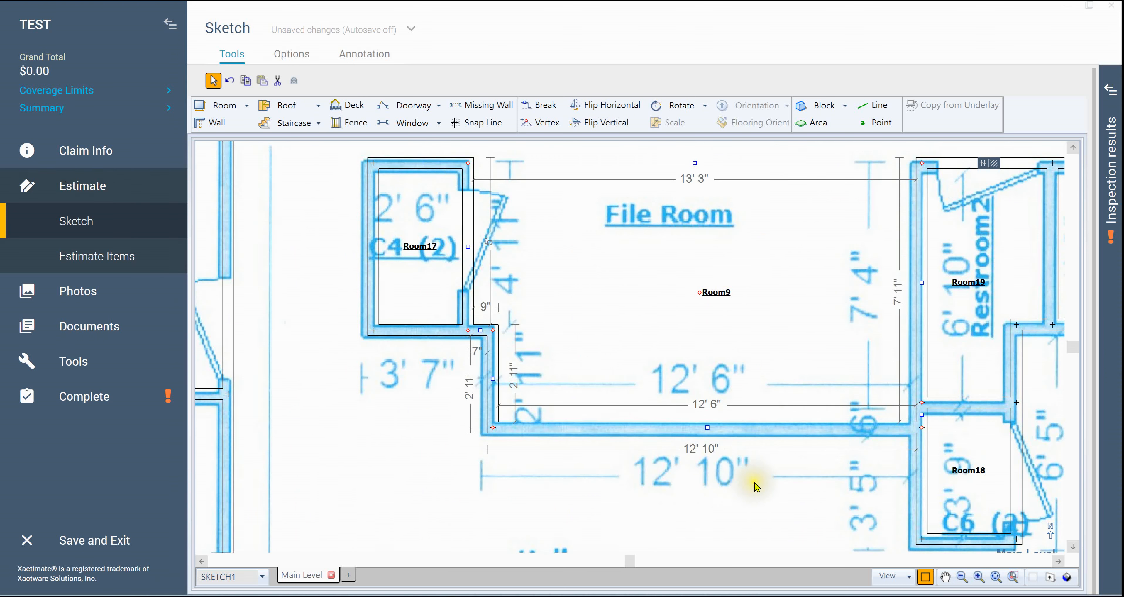
pyautogui.click(423, 418)
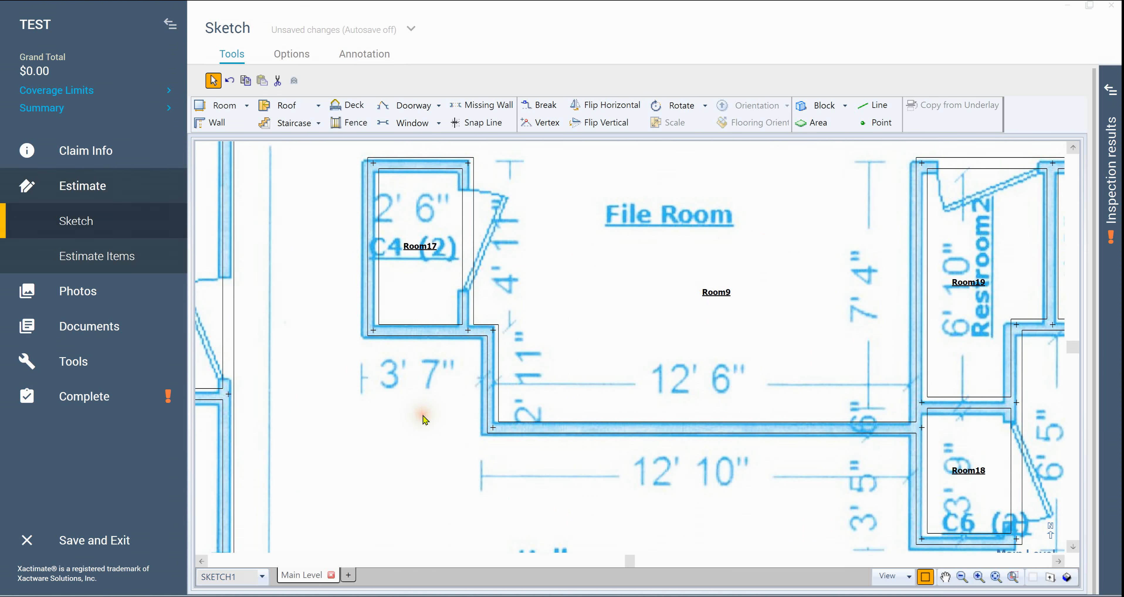
# - Try to set Room9's wall length beside Room17 to 4' 11" by shifting Room17's upper wall
pyautogui.moveTo(422, 226); pyautogui.dragTo(432, 317)
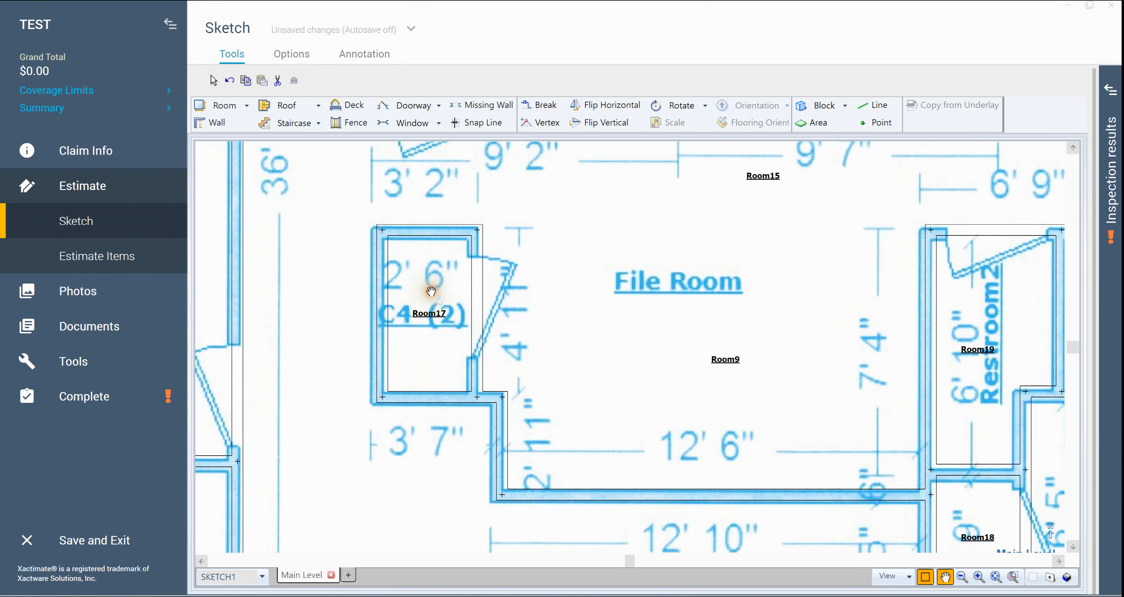
pyautogui.click(436, 319)
pyautogui.click(433, 231)
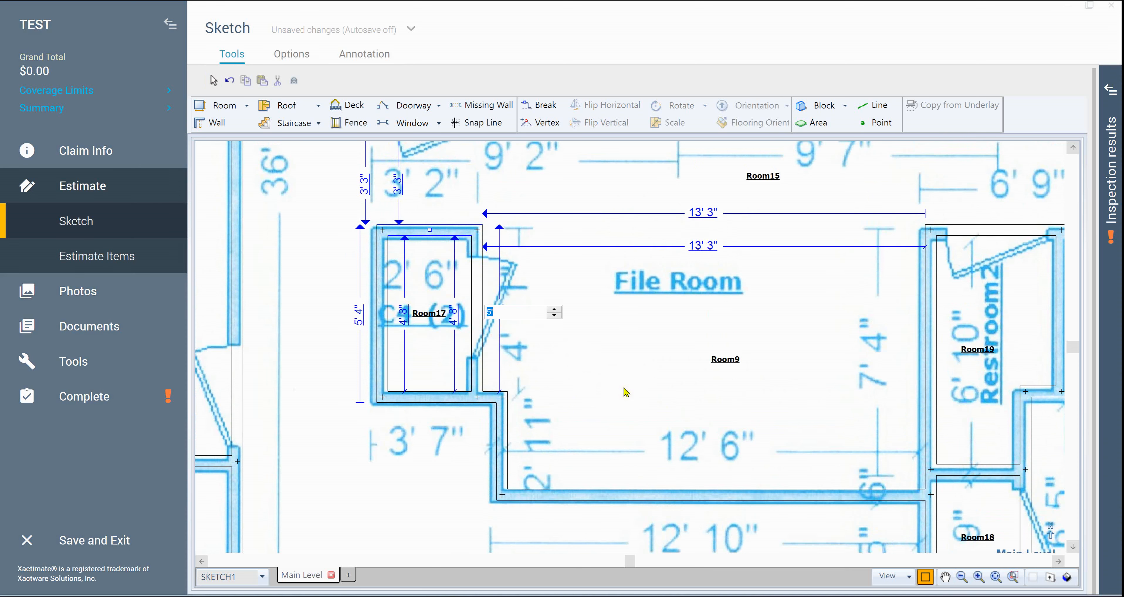
pyautogui.write('4,11')
pyautogui.press('Return')
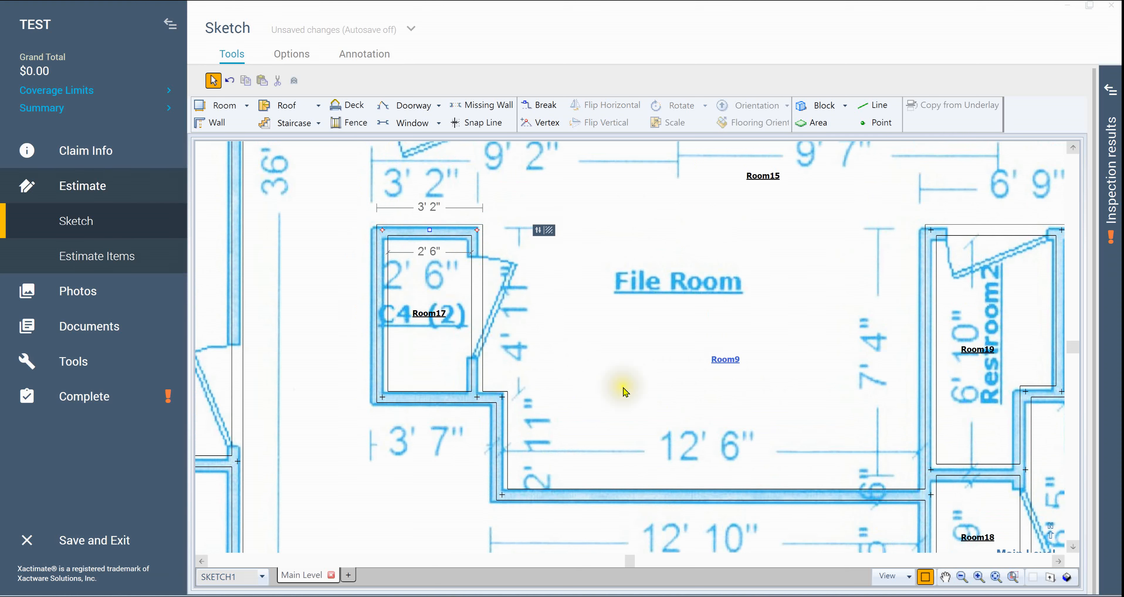
pyautogui.click(425, 520)
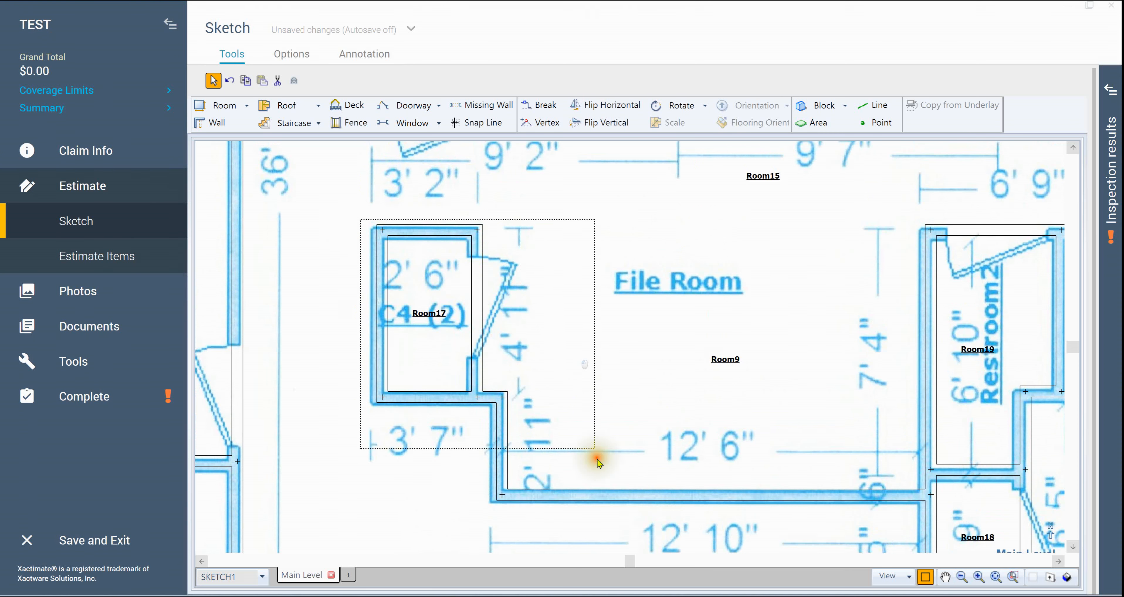
pyautogui.click(662, 497)
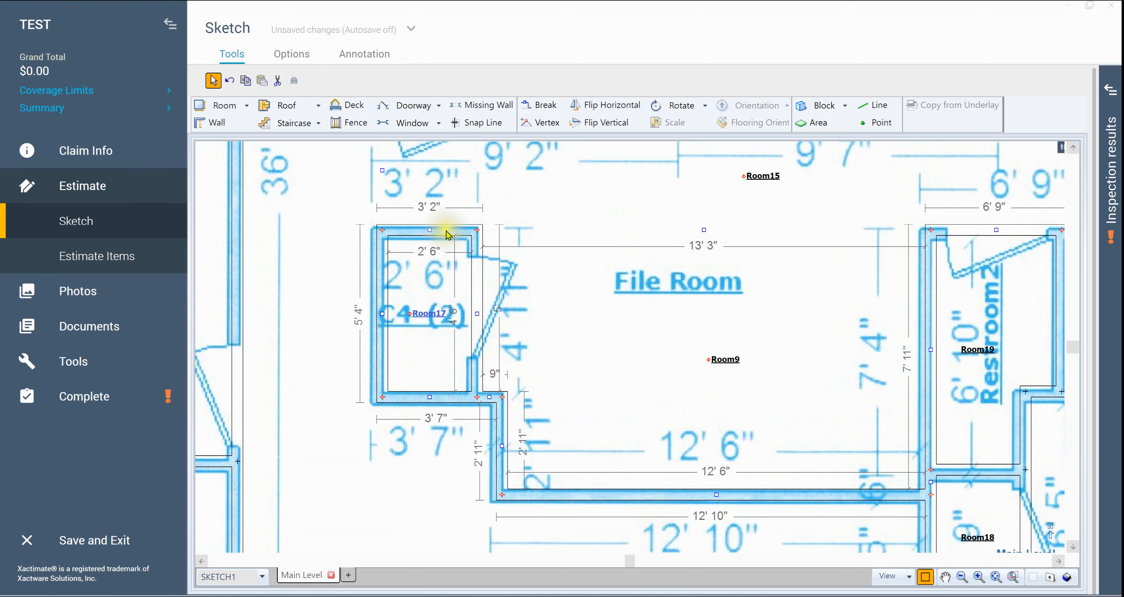
pyautogui.click(430, 230)
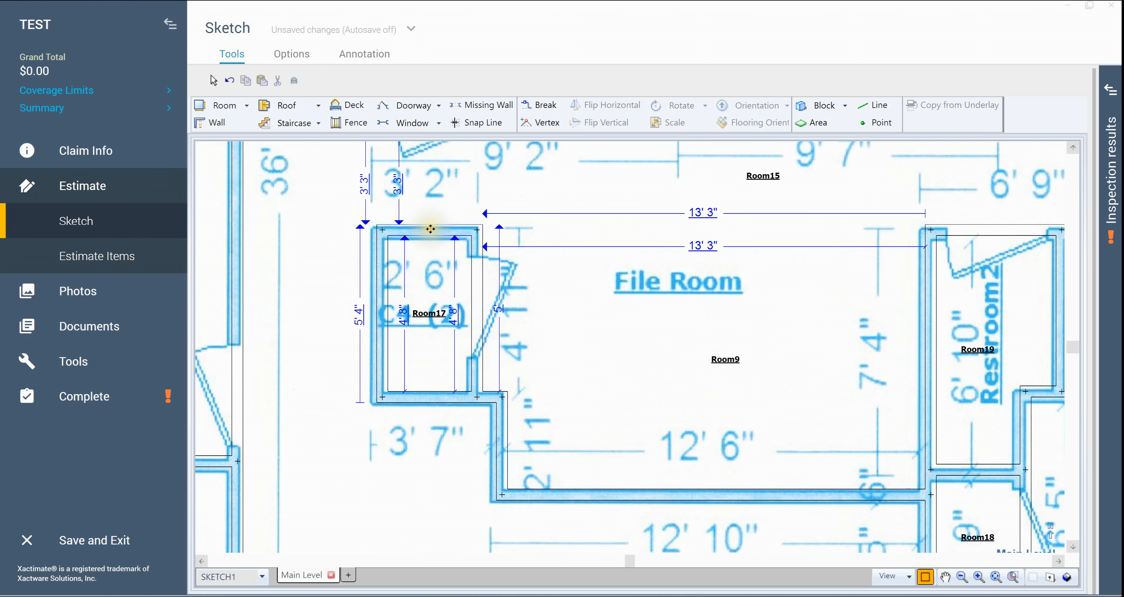
pyautogui.click(496, 308)
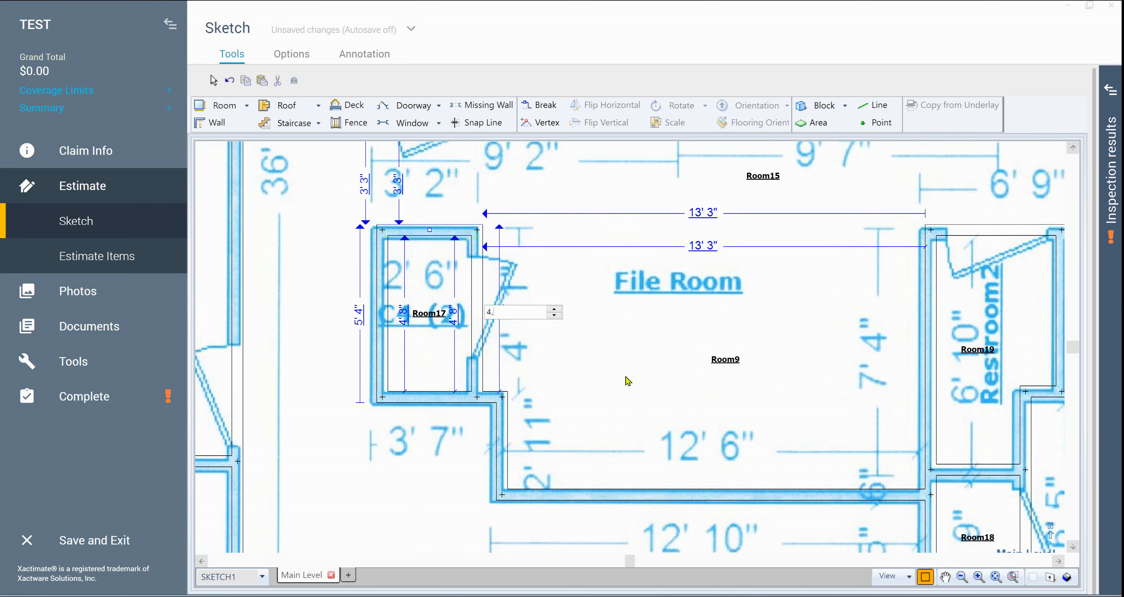
pyautogui.press('Return')
pyautogui.click(455, 313)
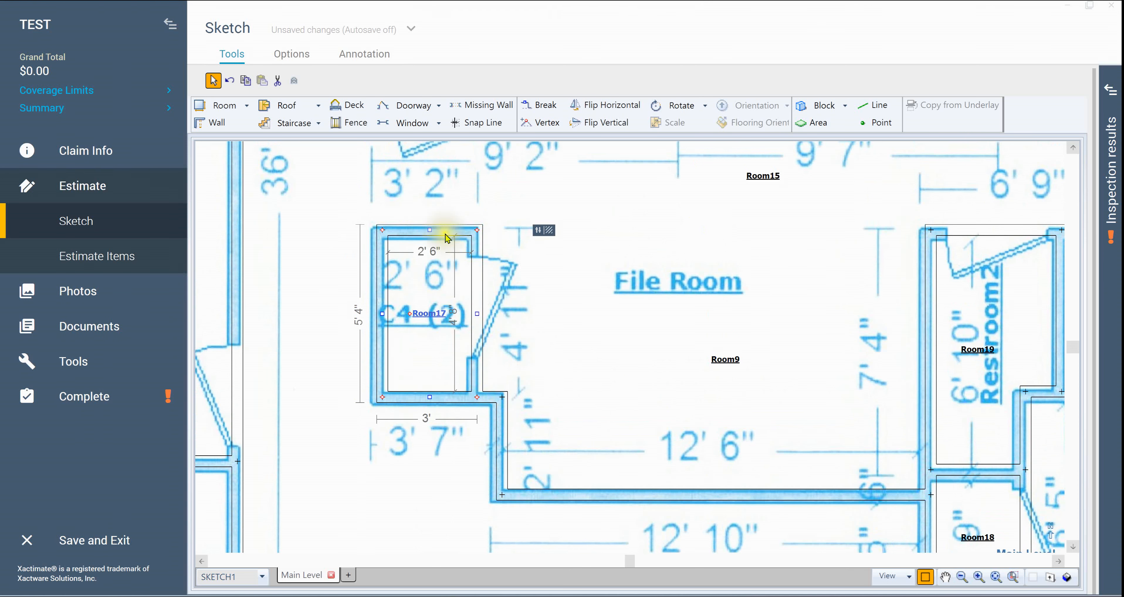
# - Examine the dimensions at Room9's open upper boundary and retry the 4' 11" length from Room17's upper wall
pyautogui.click(702, 233)
pyautogui.click(703, 232)
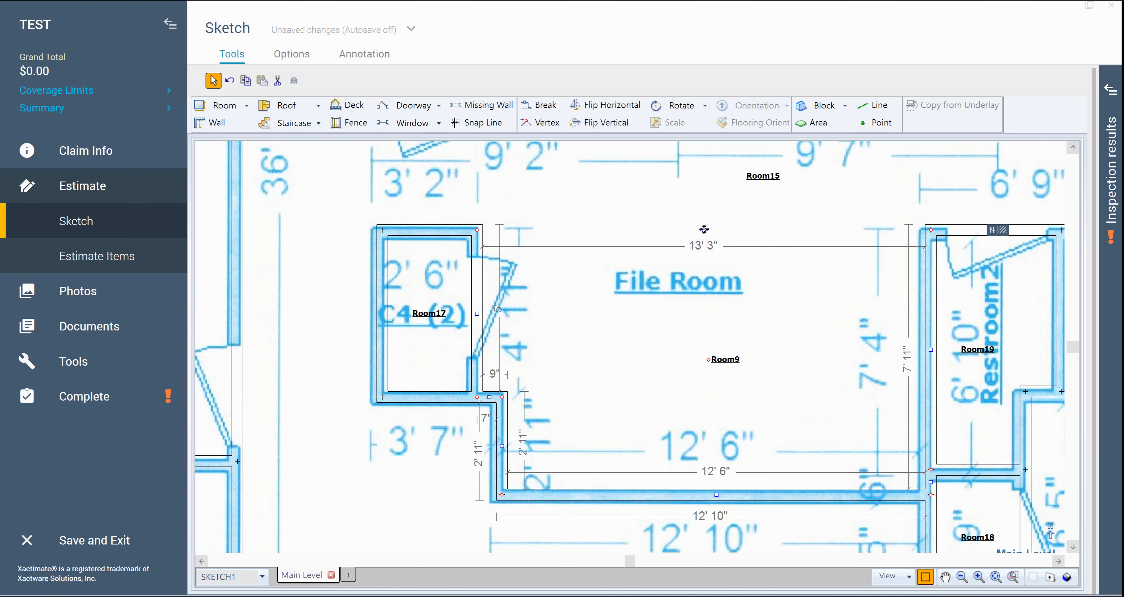
pyautogui.click(704, 229)
pyautogui.click(704, 230)
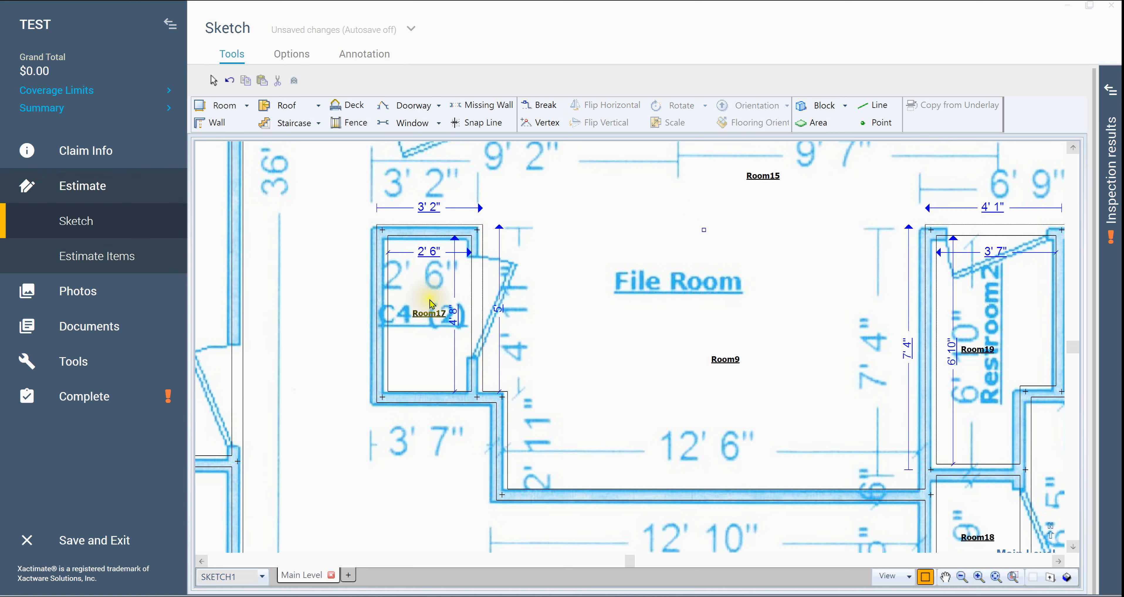
pyautogui.click(431, 230)
pyautogui.click(431, 230)
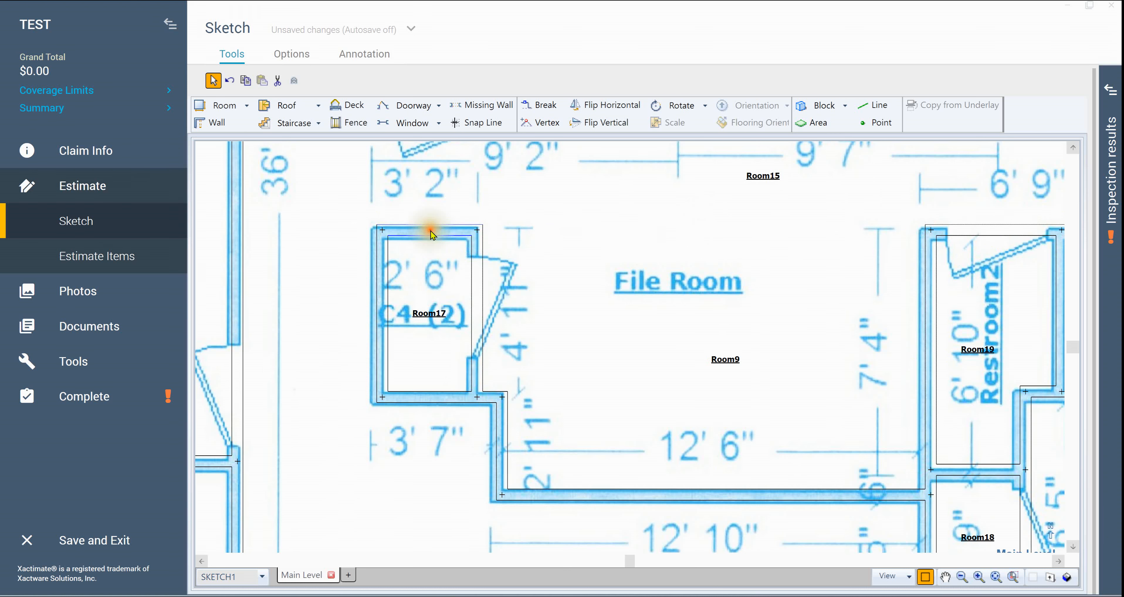
pyautogui.click(502, 313)
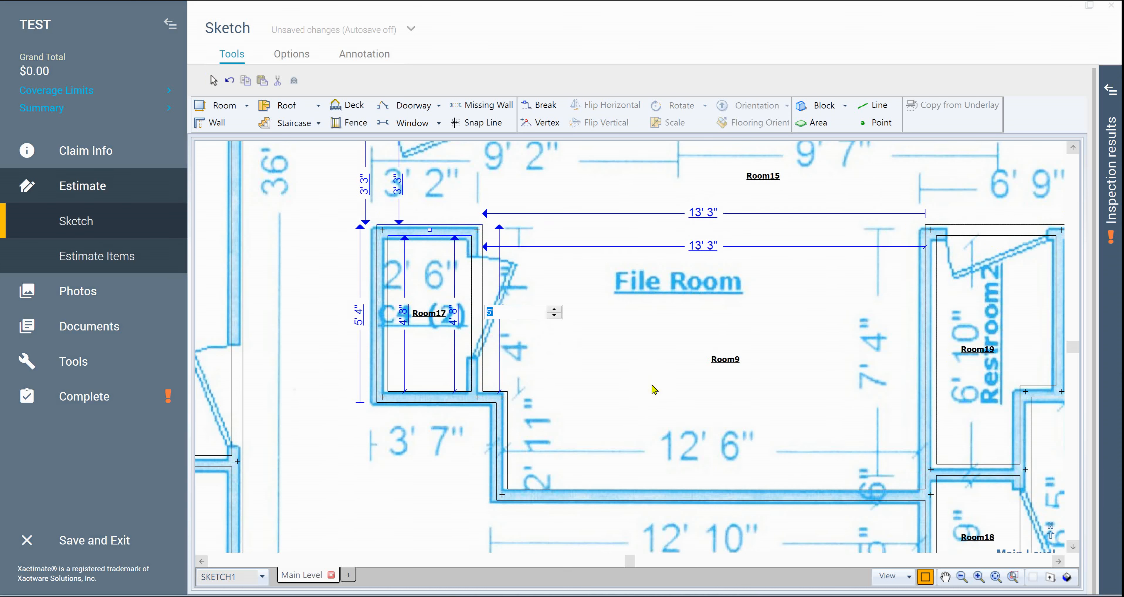
pyautogui.write('4,')
pyautogui.press('Return')
pyautogui.click(677, 354)
pyautogui.click(439, 284)
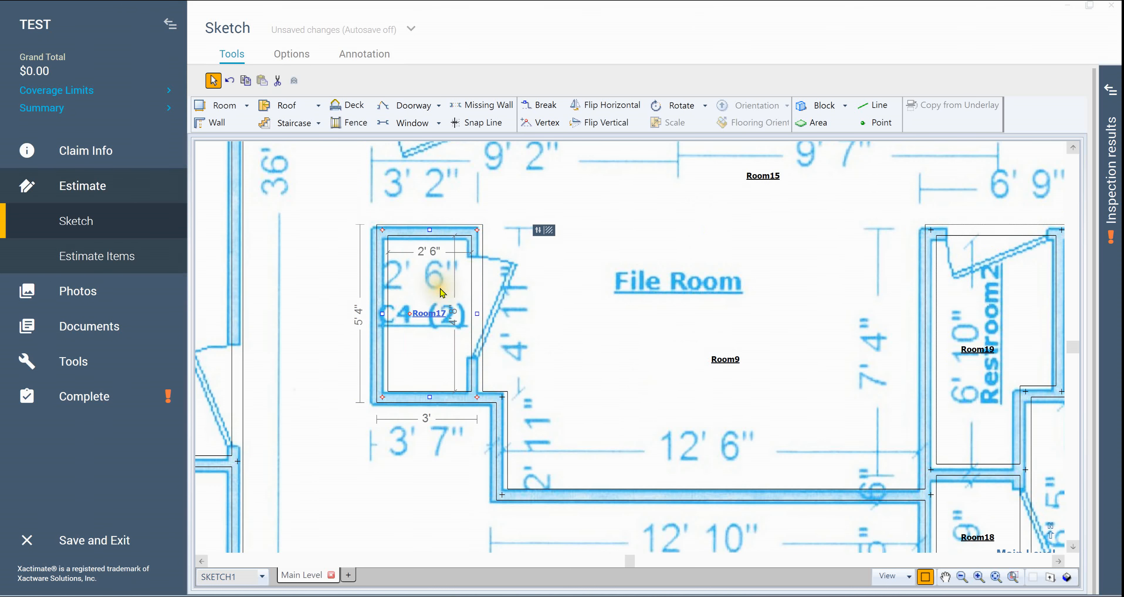
pyautogui.click(431, 230)
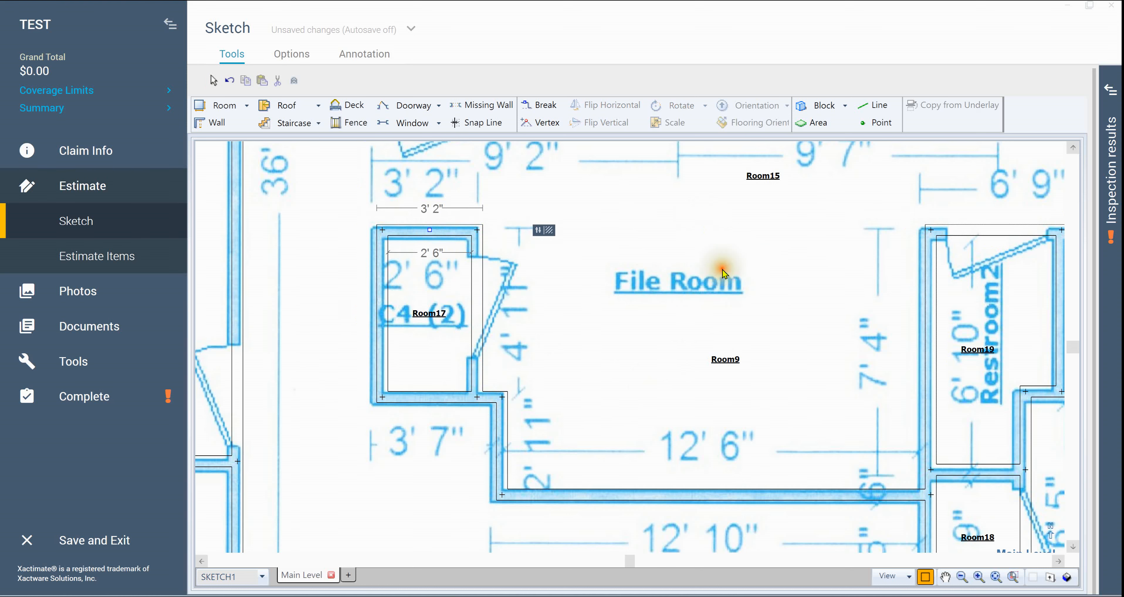
pyautogui.click(680, 340)
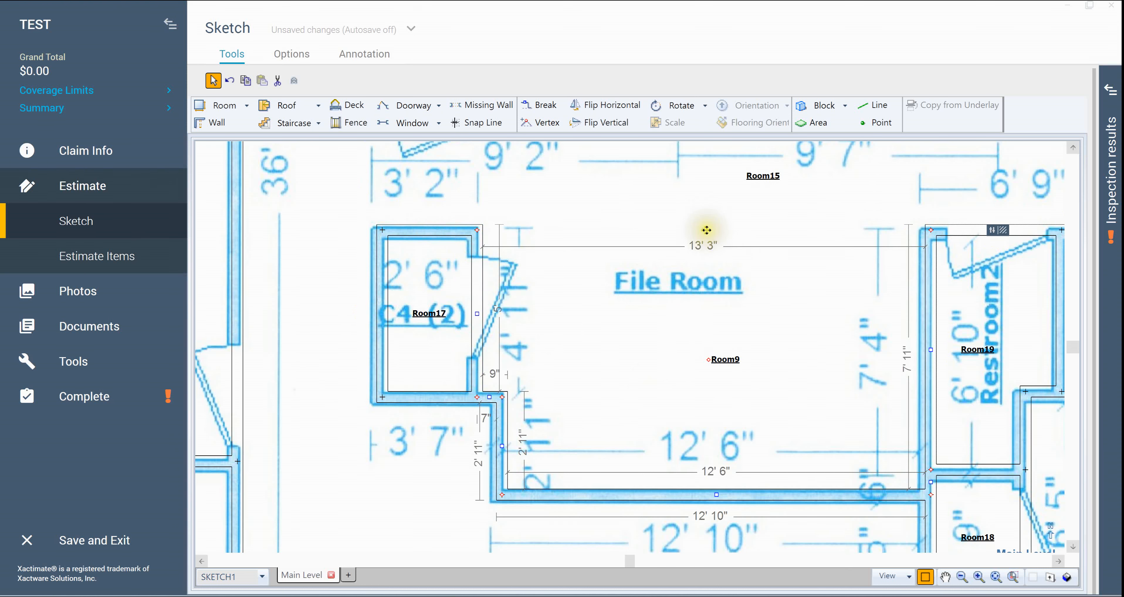
# - Move Room9's open upper boundary down about 1' 7" and recheck the dimensions at Room17's upper wall
pyautogui.moveTo(706, 230); pyautogui.dragTo(711, 277)
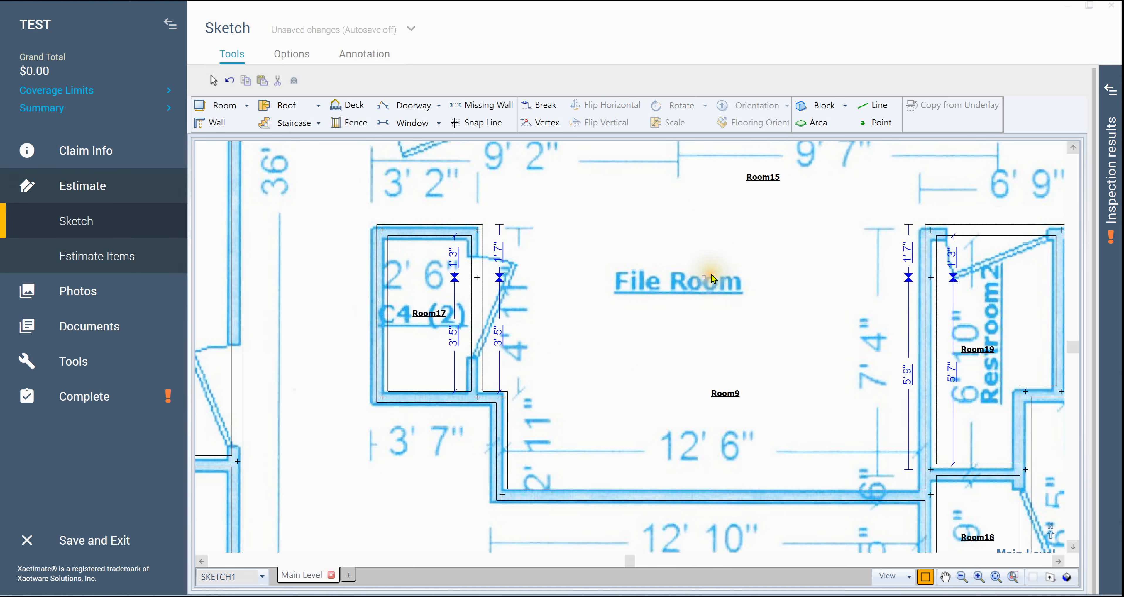
pyautogui.click(430, 296)
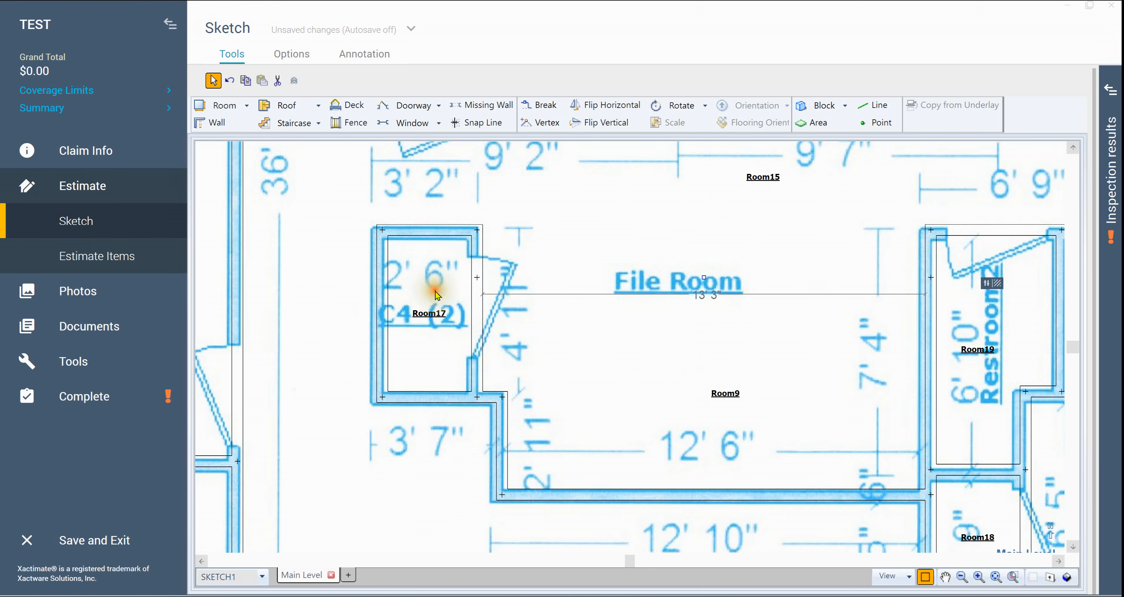
pyautogui.click(438, 233)
pyautogui.moveTo(431, 231); pyautogui.dragTo(430, 230)
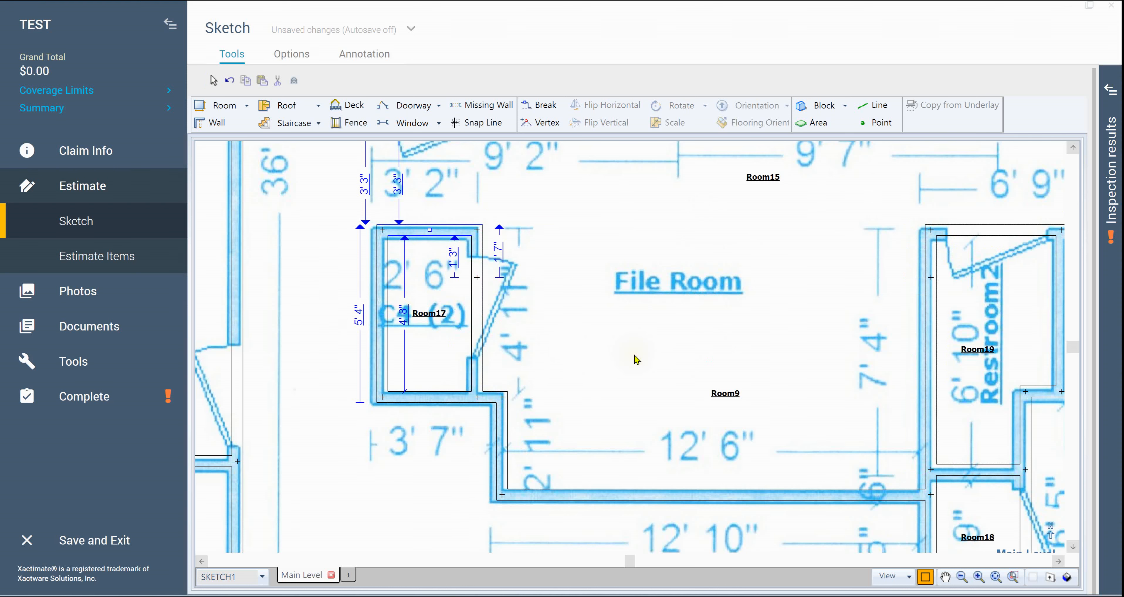
# - Move Room9's open upper boundary about 1' 1" above Room17's upper wall, and shift that wall to give the side length 4' 11"
pyautogui.click(705, 277)
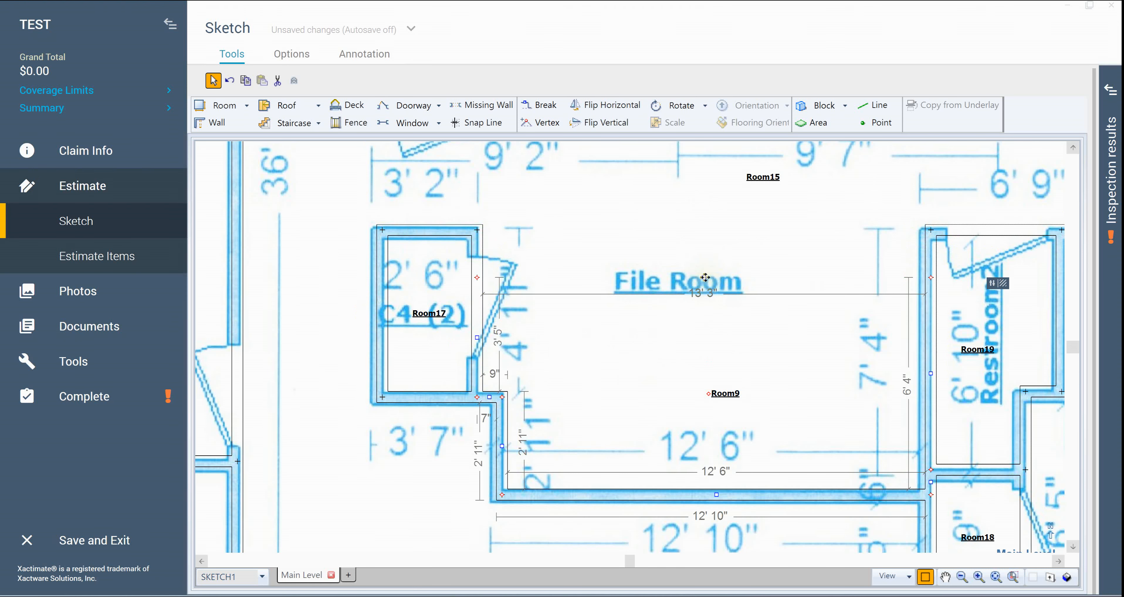
pyautogui.moveTo(705, 278); pyautogui.dragTo(760, 194)
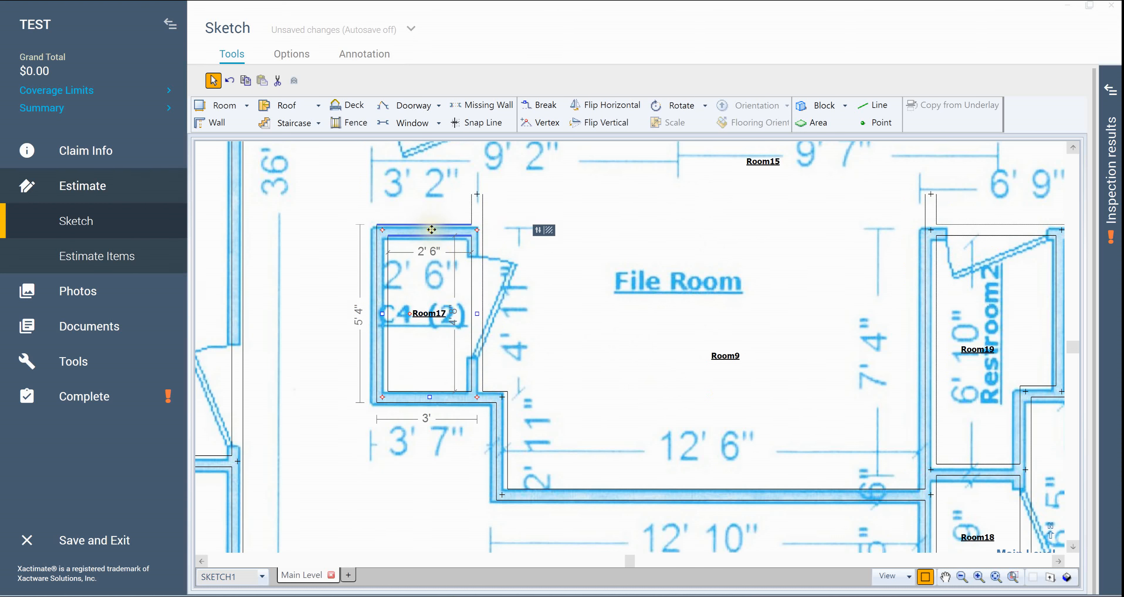
pyautogui.moveTo(432, 229); pyautogui.dragTo(432, 230)
pyautogui.click(499, 318)
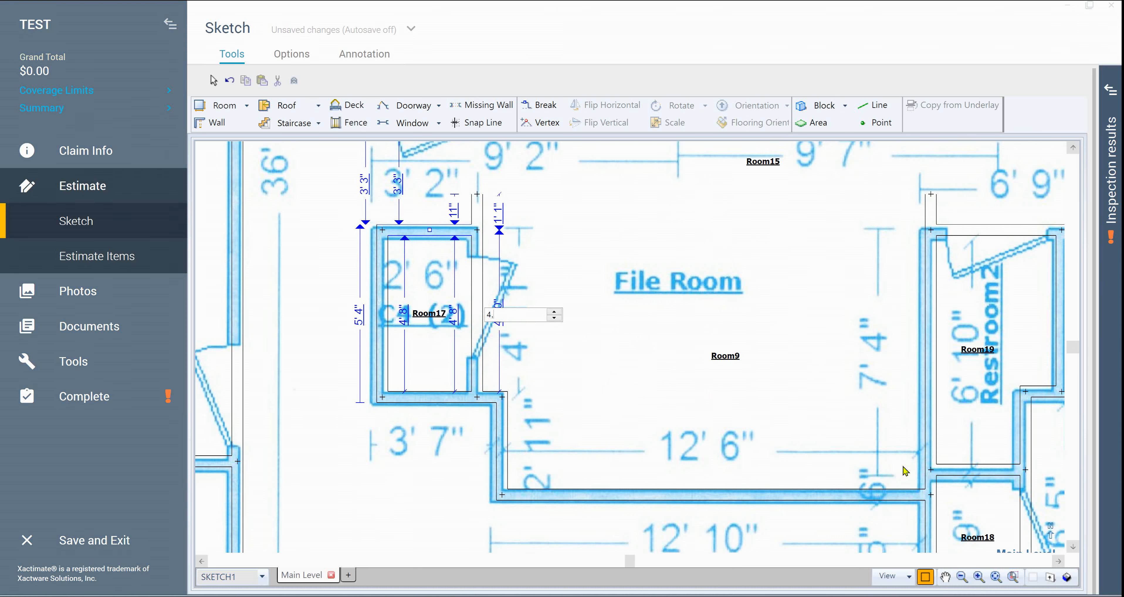
pyautogui.write('4,11')
pyautogui.press('Return')
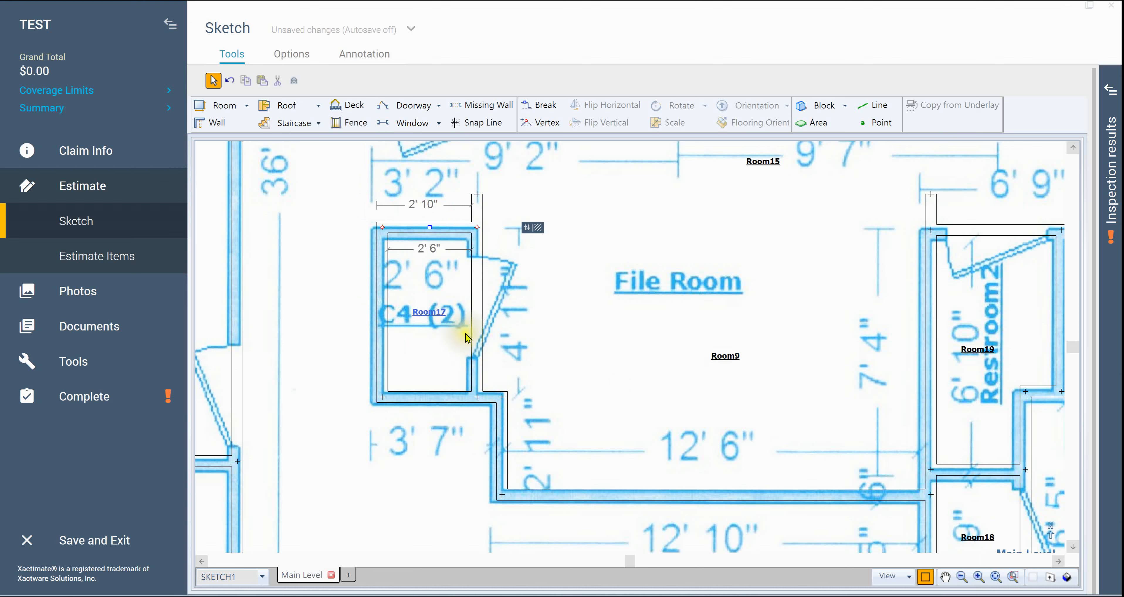
pyautogui.click(451, 327)
pyautogui.click(792, 427)
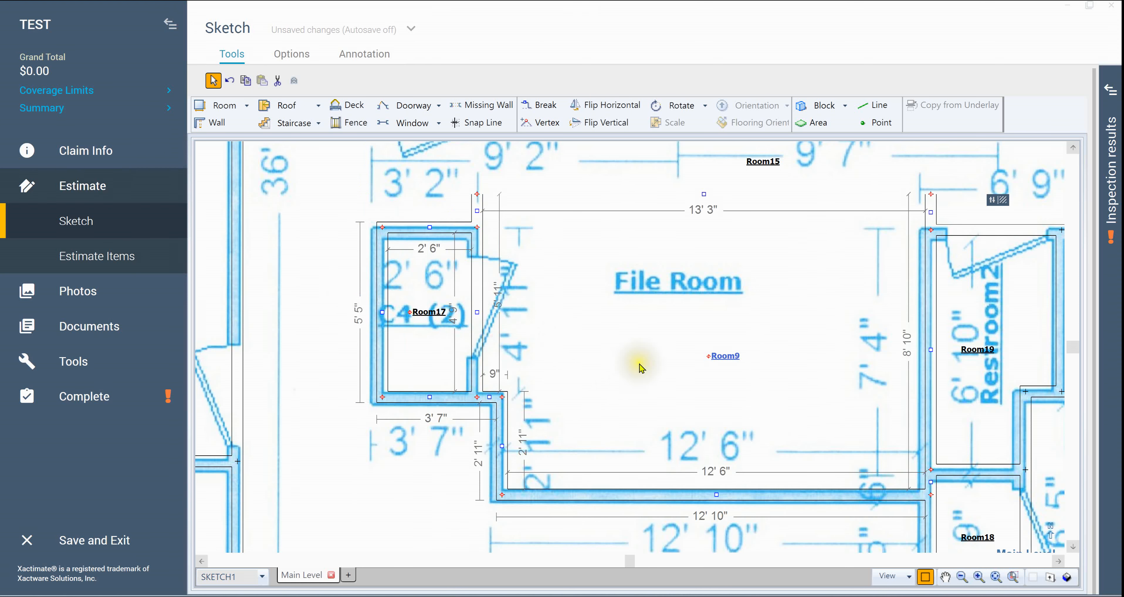
# - Move Room9's open upper boundary down about 1' to the level of Room17's and Room19's upper walls
pyautogui.scroll(2, 615, 351)
pyautogui.scroll(-3, 619, 353)
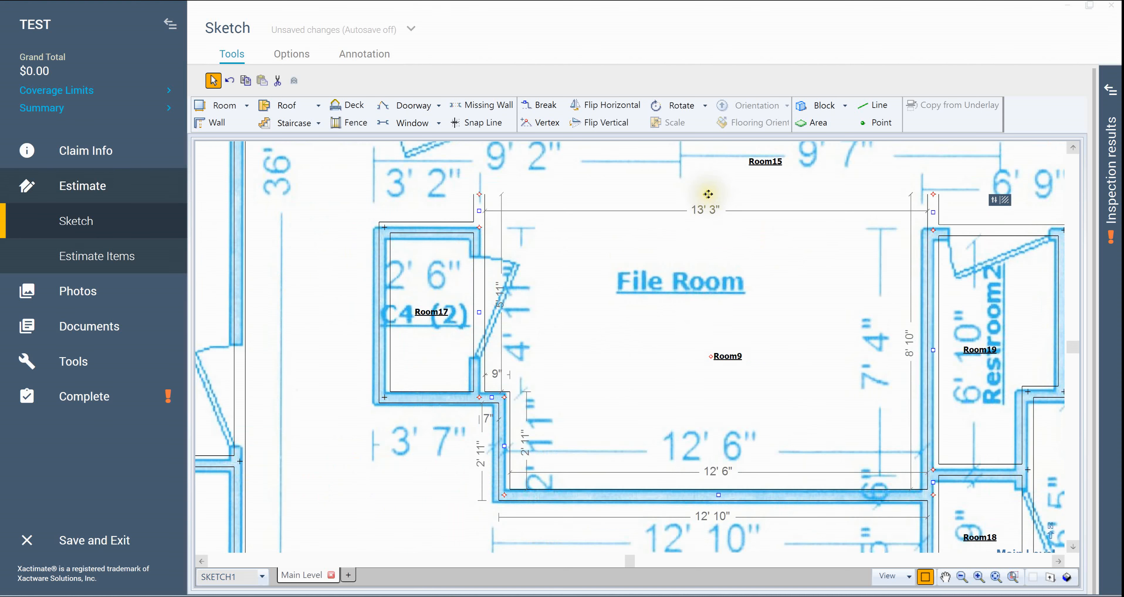
pyautogui.moveTo(709, 198); pyautogui.dragTo(712, 225)
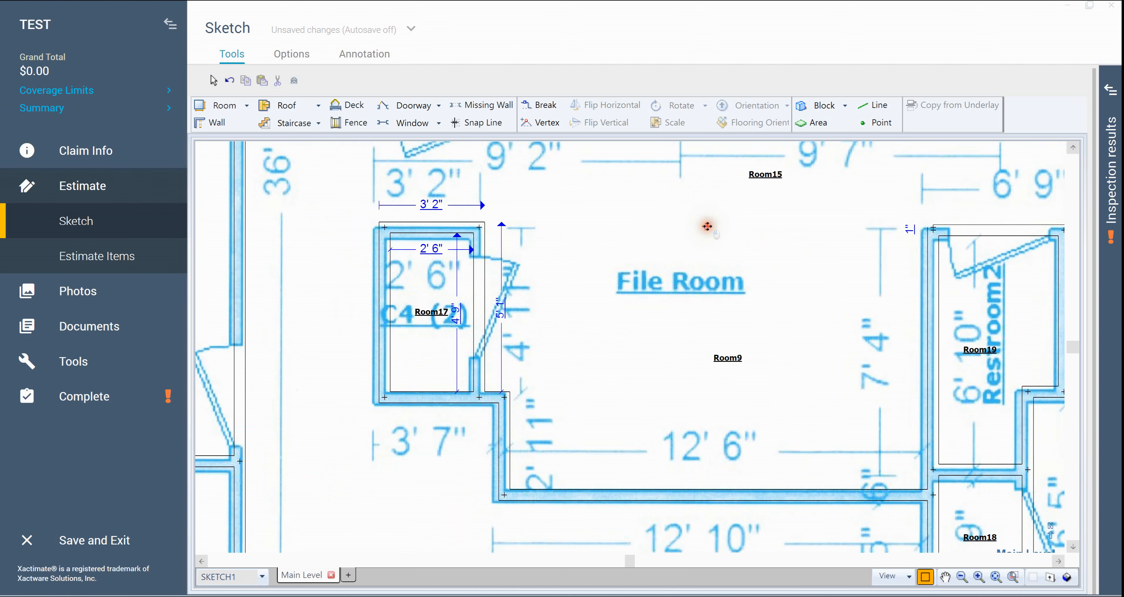
pyautogui.moveTo(707, 226); pyautogui.dragTo(706, 234)
# - Examine the dimensions around Room17, Room9, Room17's shared wall with Room9 and Room17's upper wall
pyautogui.click(450, 304)
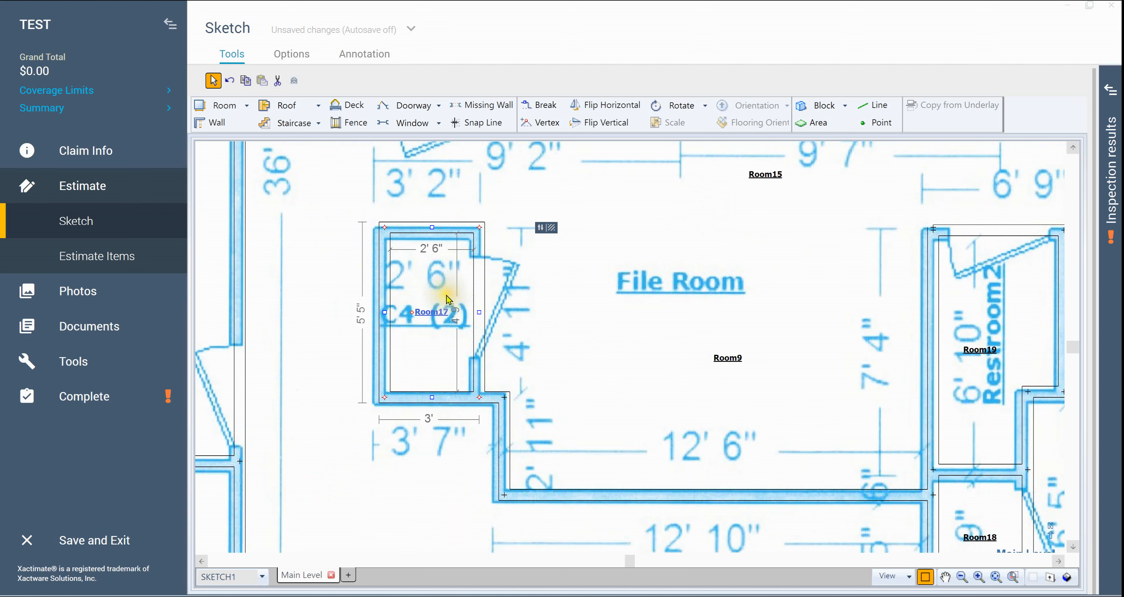
pyautogui.click(481, 310)
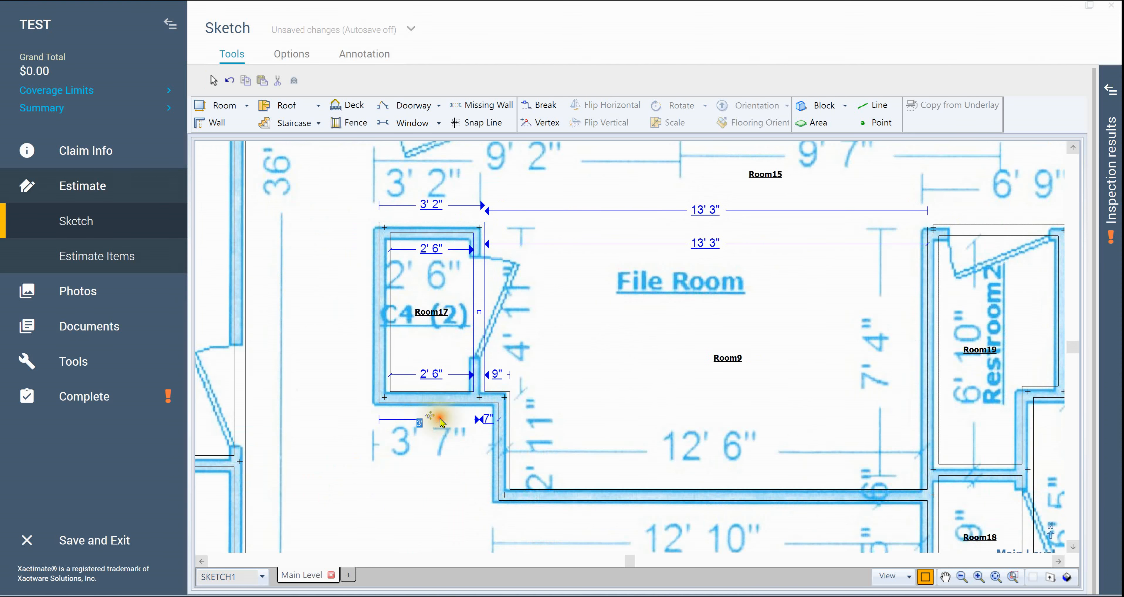
pyautogui.click(432, 418)
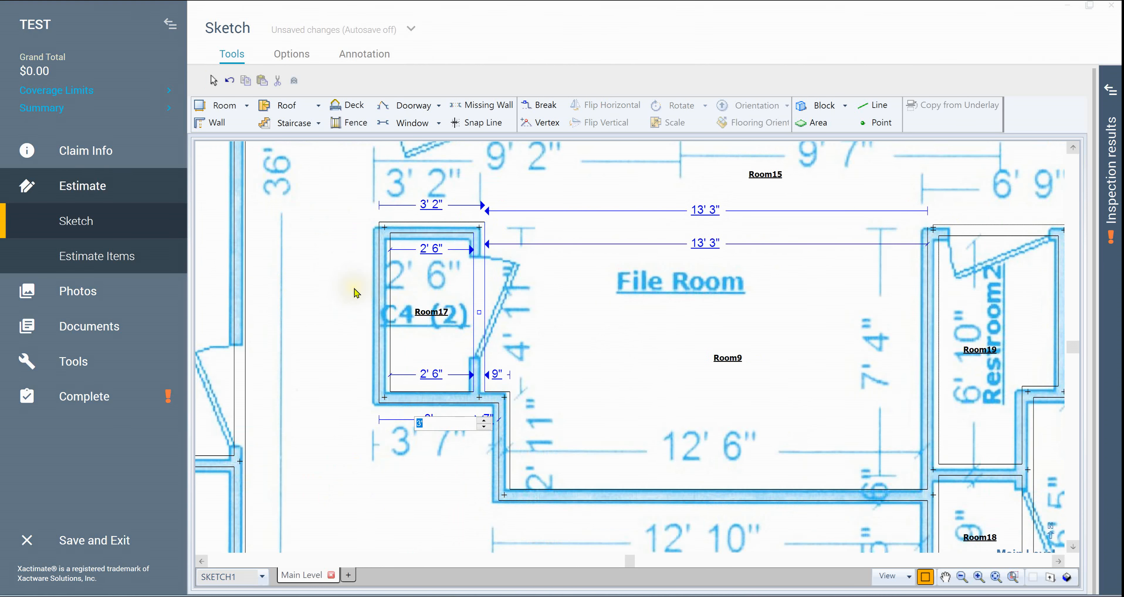
pyautogui.moveTo(351, 286); pyautogui.dragTo(496, 318)
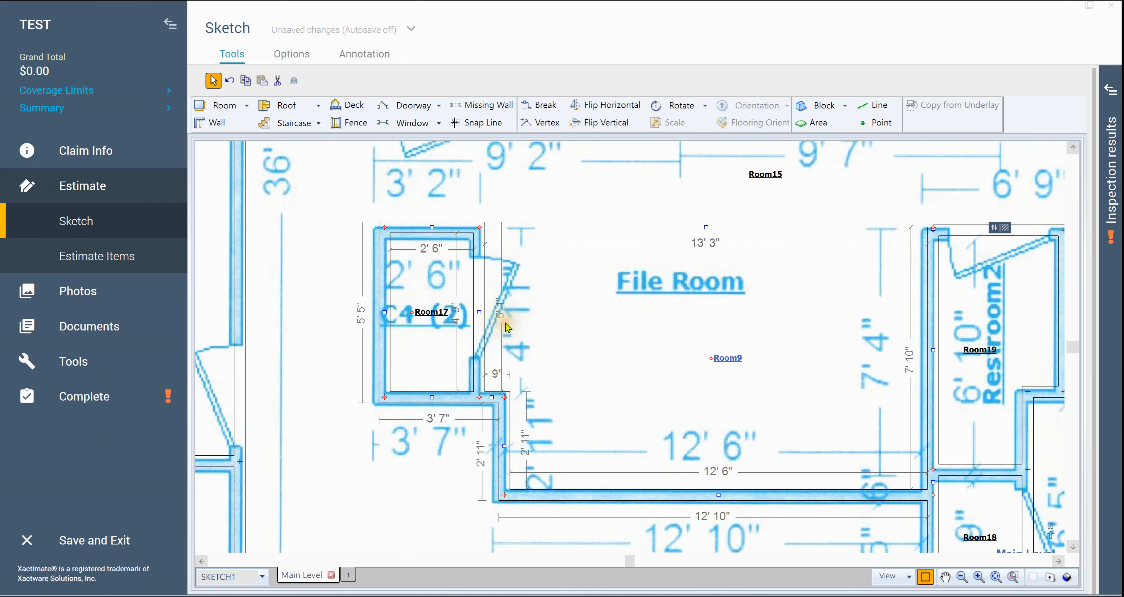
pyautogui.click(443, 331)
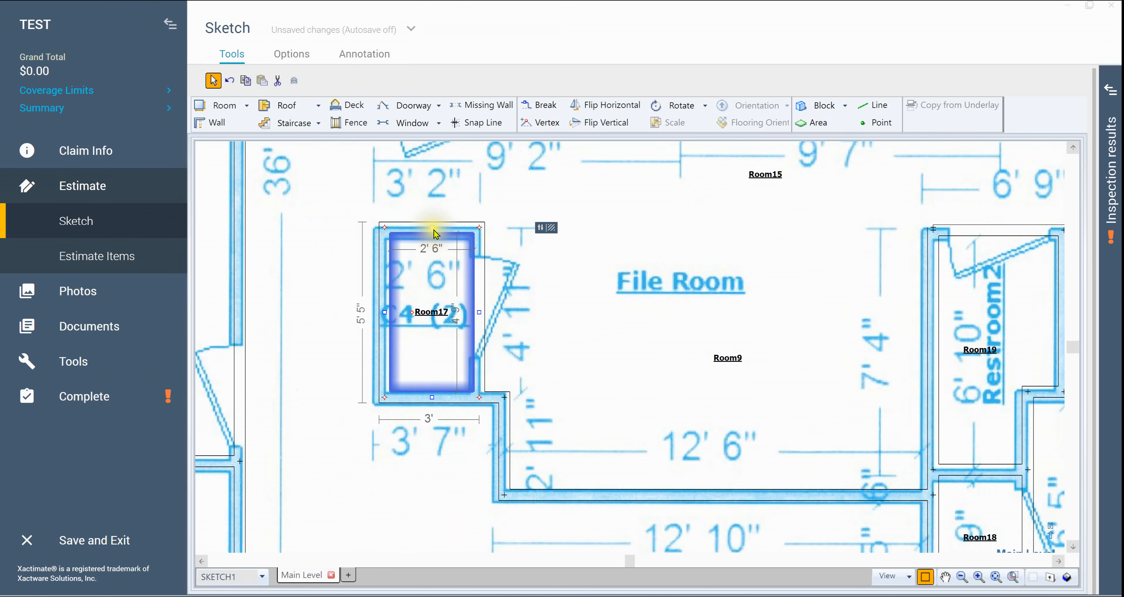
pyautogui.click(432, 225)
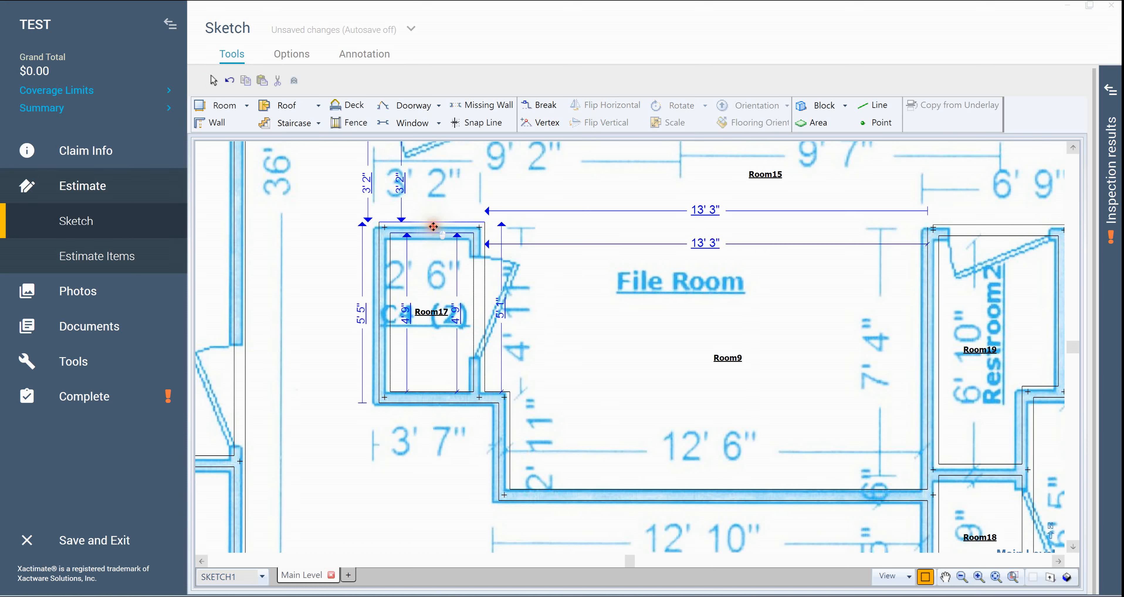
pyautogui.click(687, 321)
# - Clear the selection and display the rooms with solid fills and walls over the underlay around Room9
pyautogui.moveTo(687, 320); pyautogui.dragTo(527, 309)
pyautogui.scroll(-4, 527, 310)
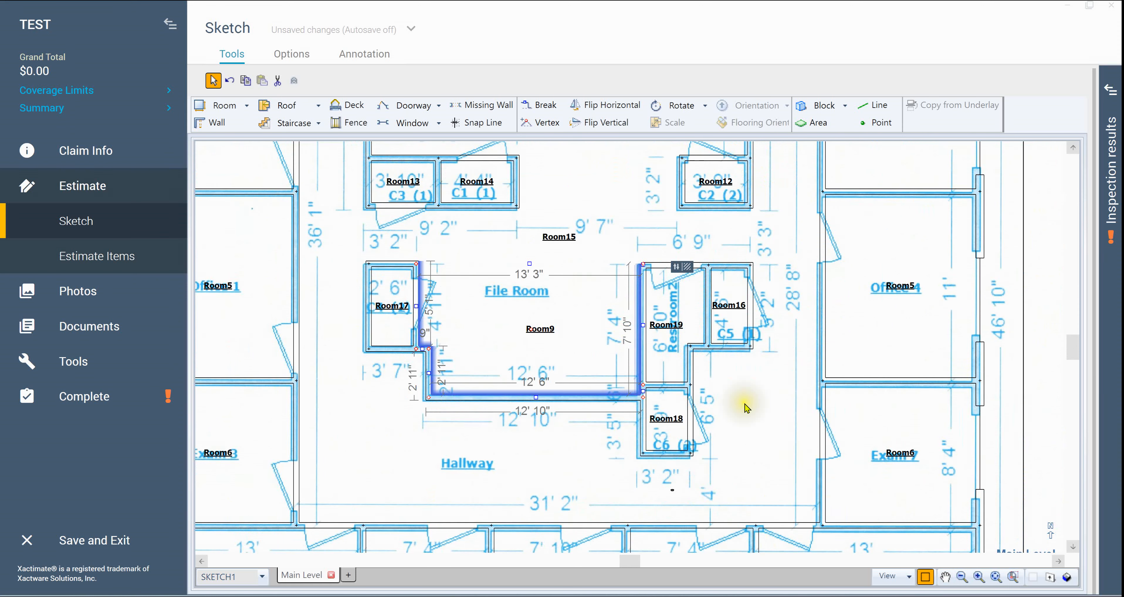
pyautogui.scroll(-2, 755, 415)
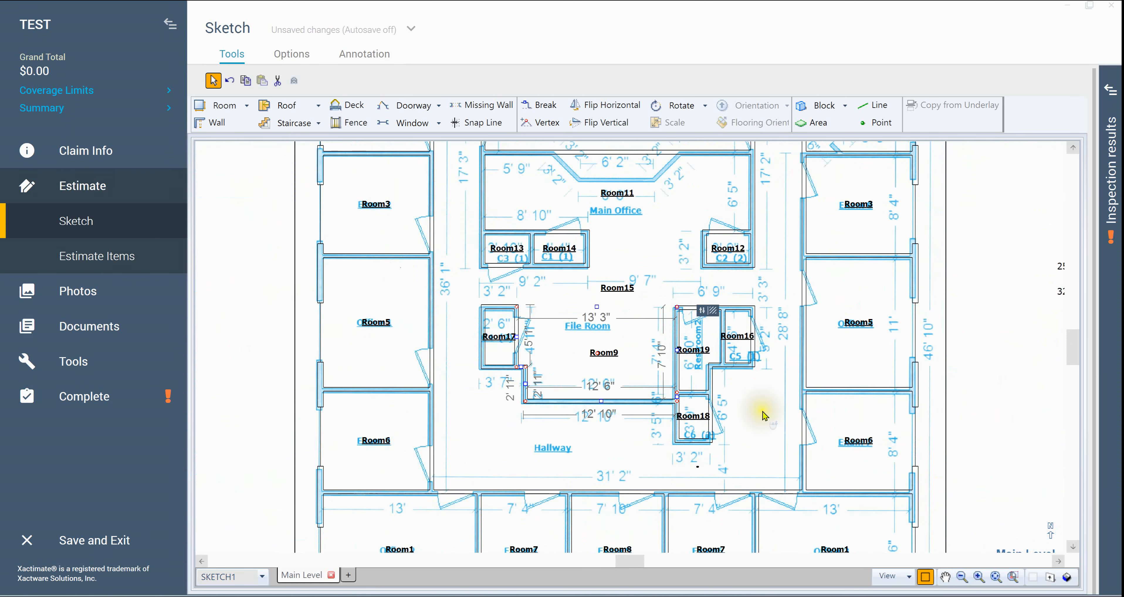
pyautogui.click(1000, 360)
pyautogui.middleClick(941, 375)
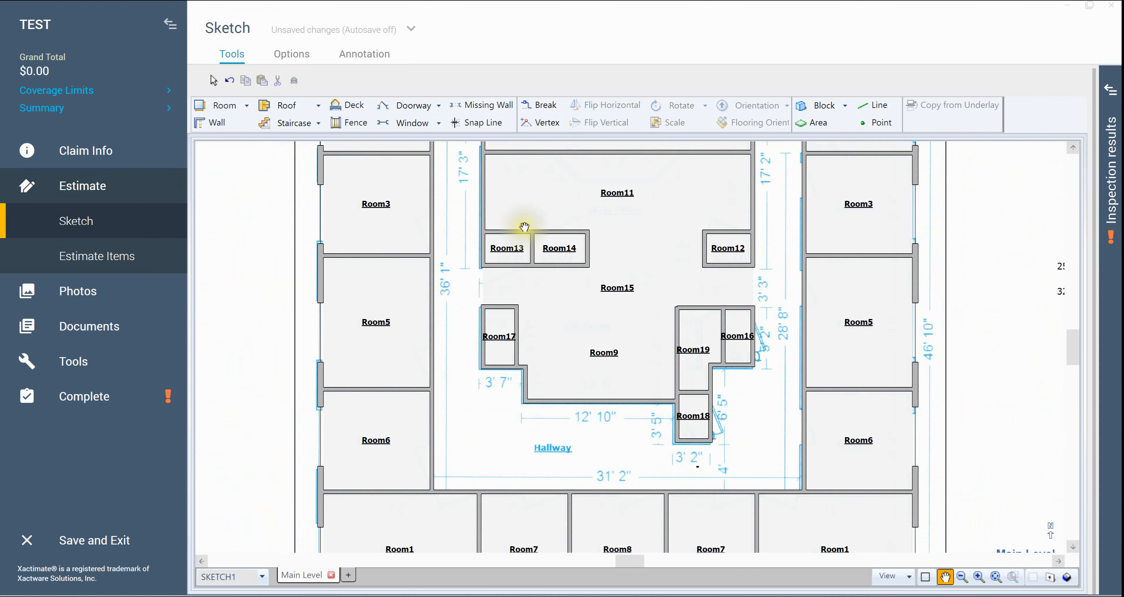
pyautogui.scroll(1, 620, 347)
pyautogui.scroll(3, 620, 347)
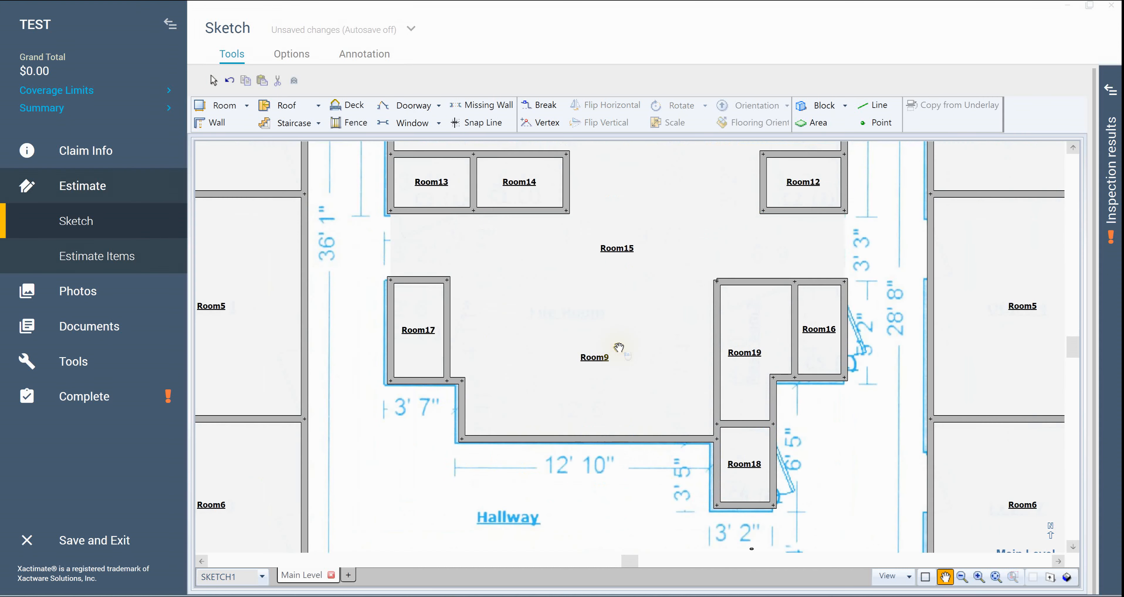
# - Shift Room9's open upper boundary slightly to line up with the corner point of Room19's upper wall
pyautogui.click(628, 323)
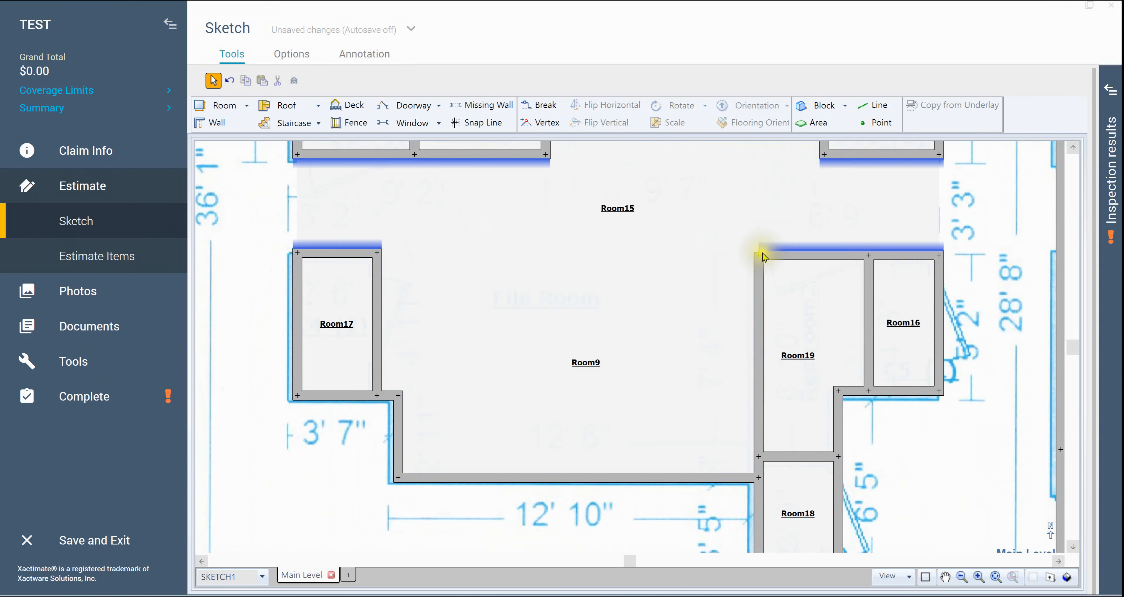
pyautogui.scroll(3, 739, 278)
pyautogui.click(493, 288)
pyautogui.click(453, 236)
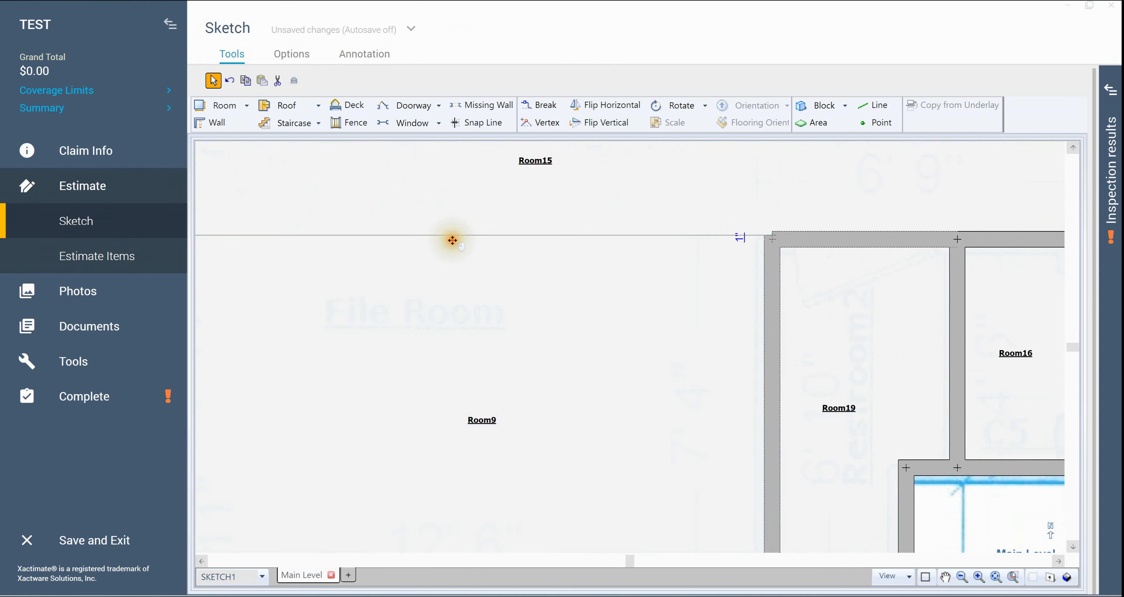
pyautogui.moveTo(452, 261); pyautogui.dragTo(472, 223)
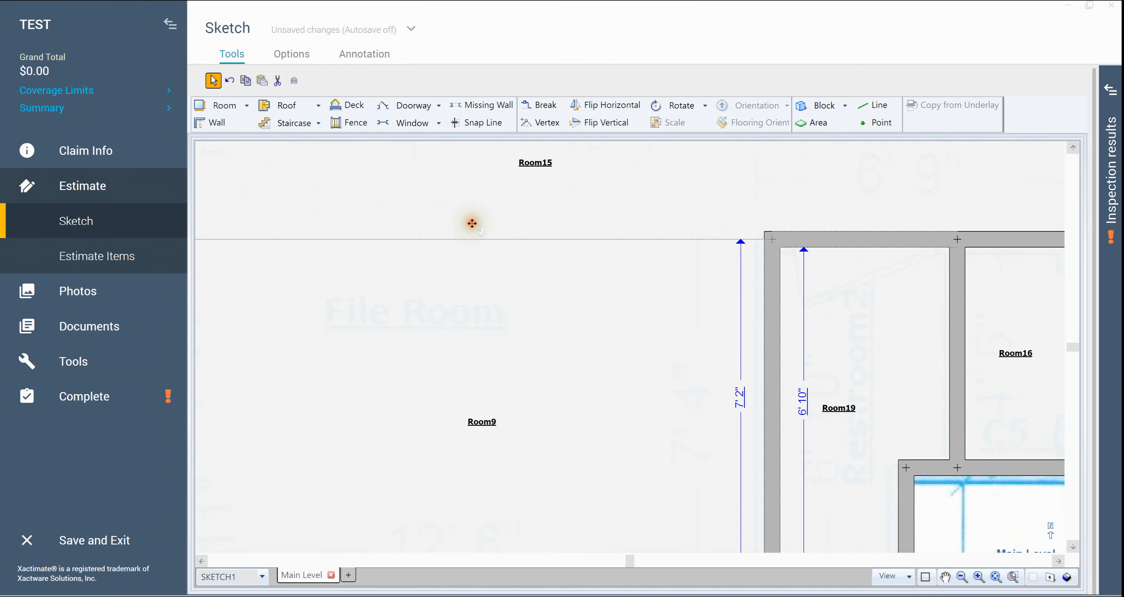
pyautogui.click(616, 354)
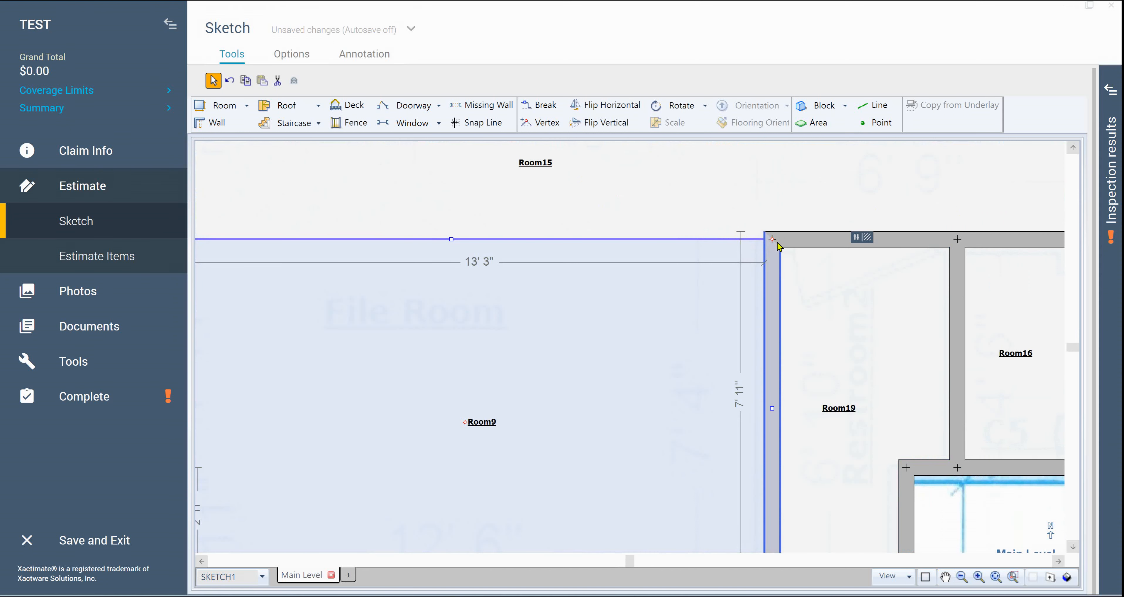
pyautogui.scroll(-2, 643, 329)
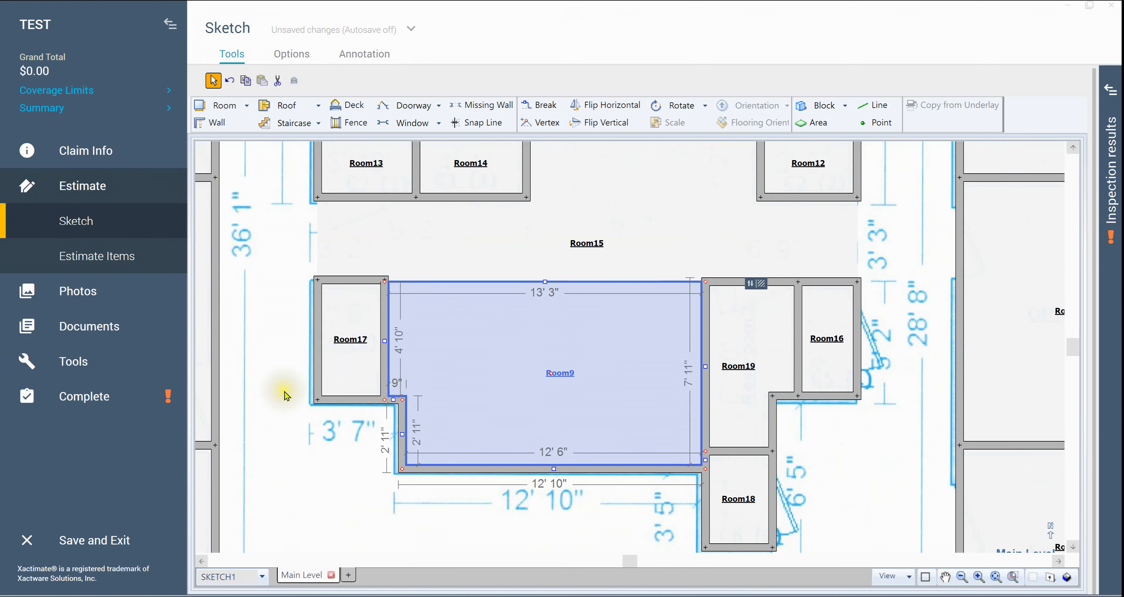
# - Compare Room17's upper wall and dimensions with Room9's open upper boundary at their shared corner
pyautogui.click(275, 381)
pyautogui.click(350, 341)
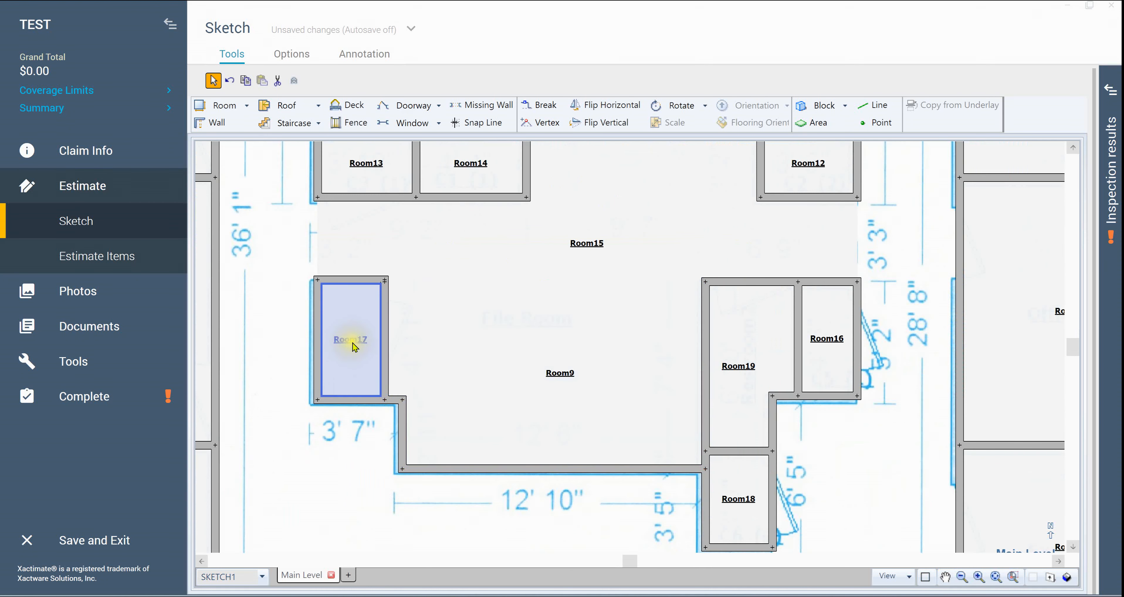
pyautogui.click(352, 279)
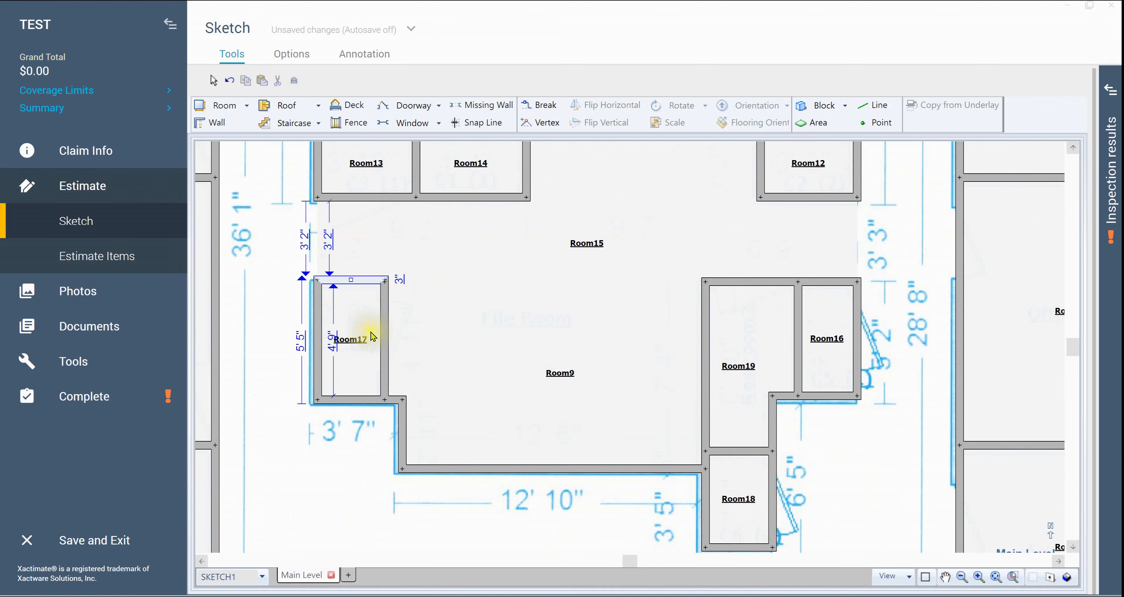
pyautogui.click(357, 344)
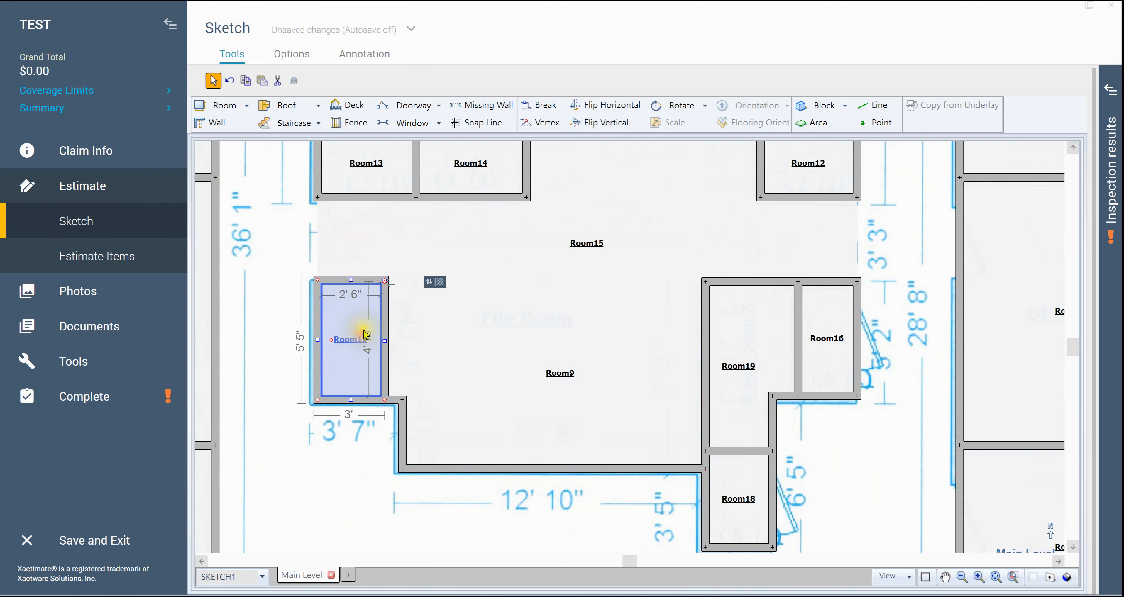
pyautogui.click(497, 406)
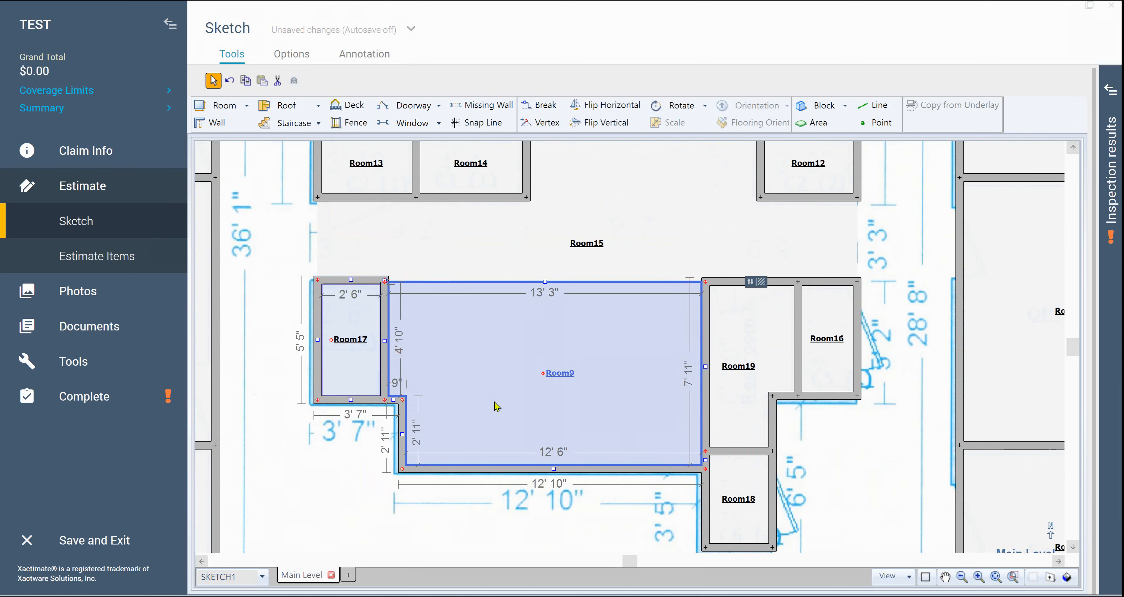
pyautogui.scroll(2, 419, 369)
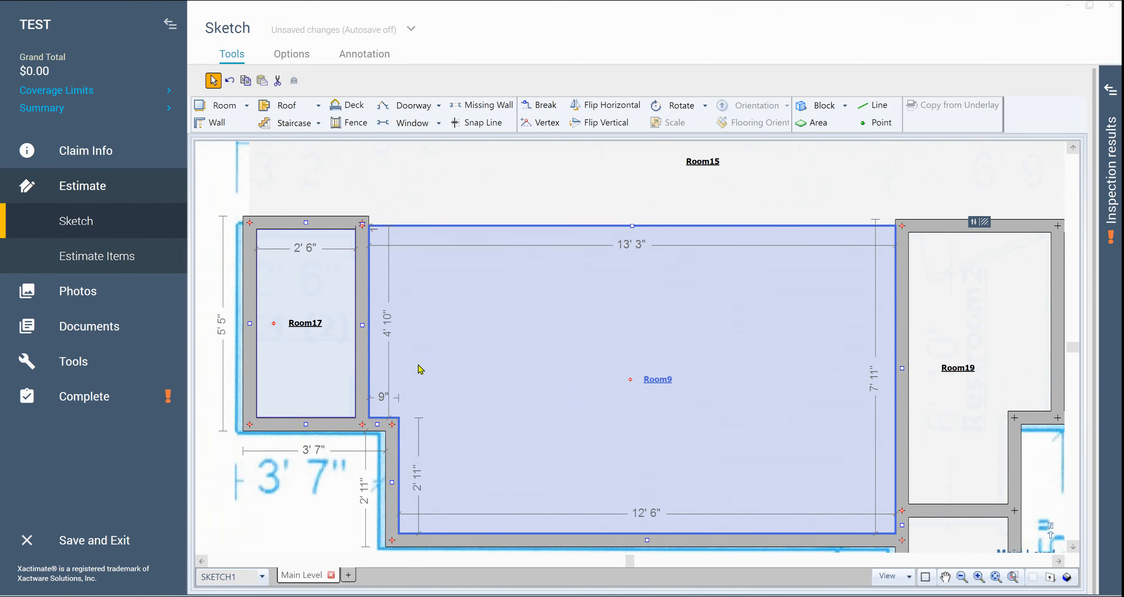
pyautogui.click(377, 235)
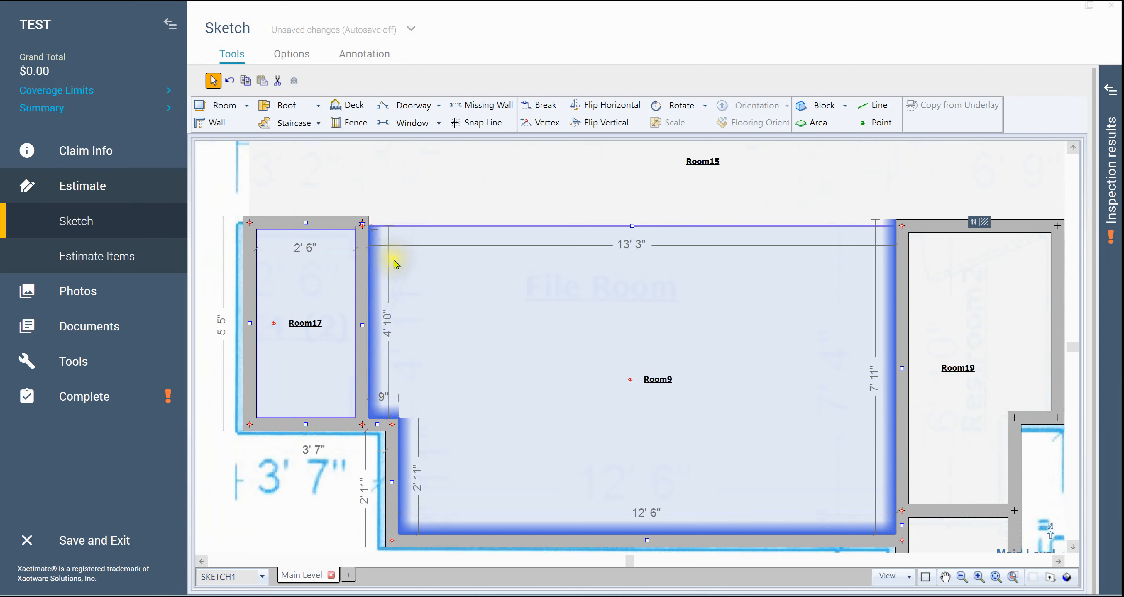
pyautogui.click(394, 343)
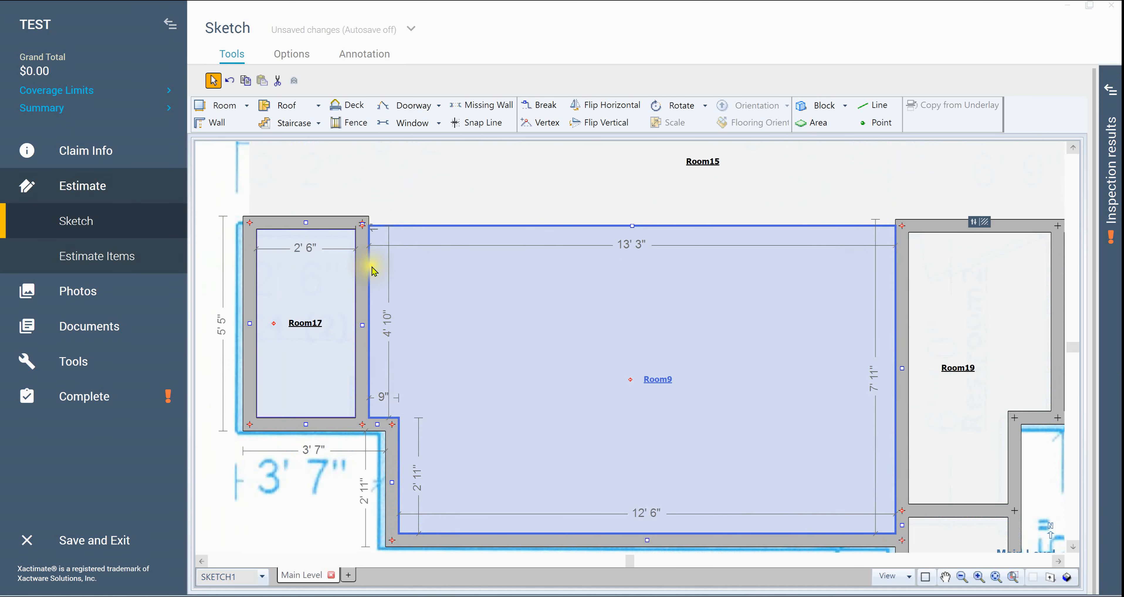
pyautogui.scroll(-2, 382, 224)
pyautogui.scroll(3, 379, 222)
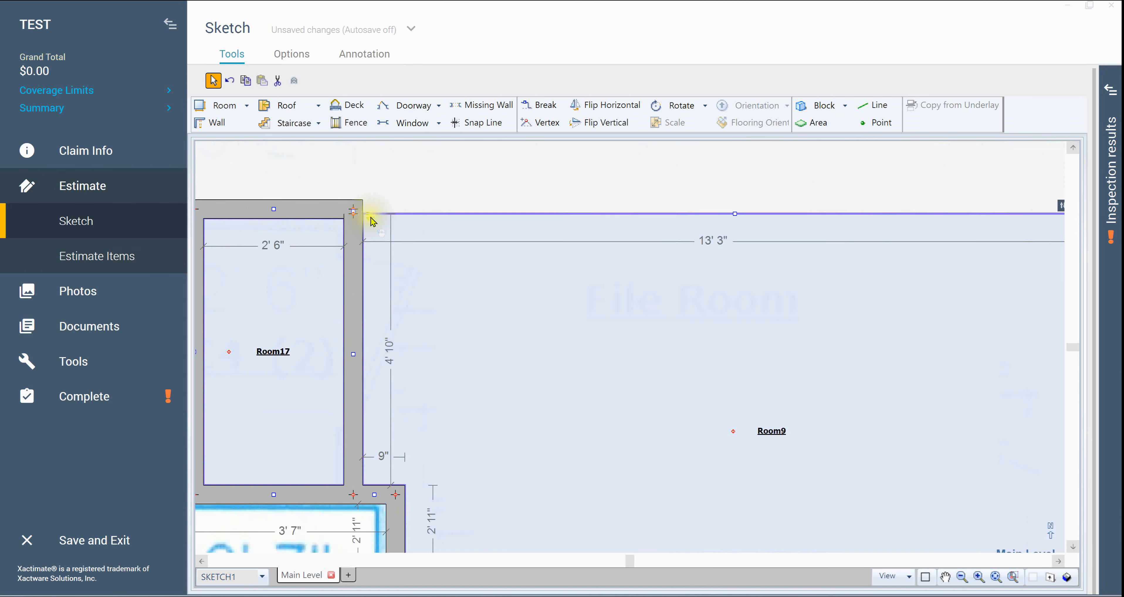
pyautogui.scroll(-2, 393, 353)
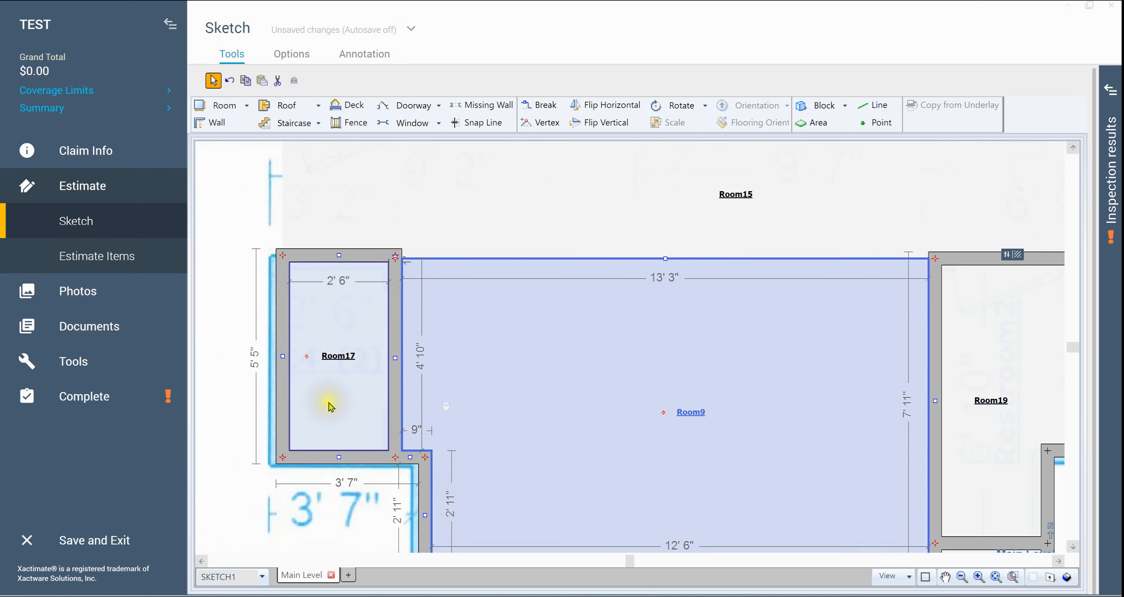
# - Move Room17's upper wall down onto Room9's open upper boundary, making Room17's inside length 4' 8"
pyautogui.click(331, 406)
pyautogui.scroll(2, 309, 255)
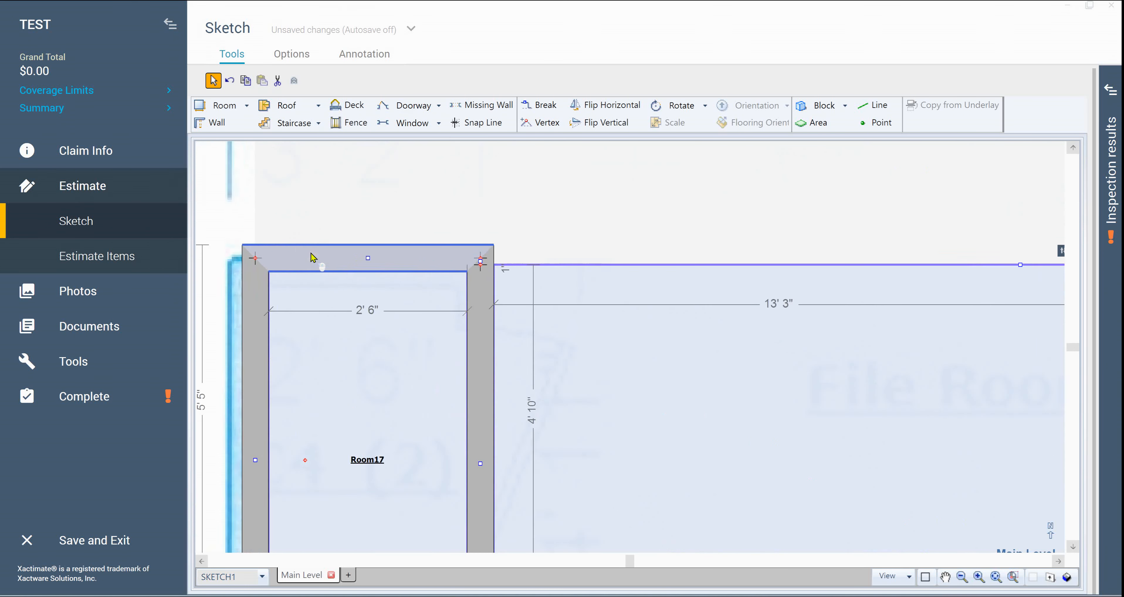
pyautogui.scroll(2, 311, 256)
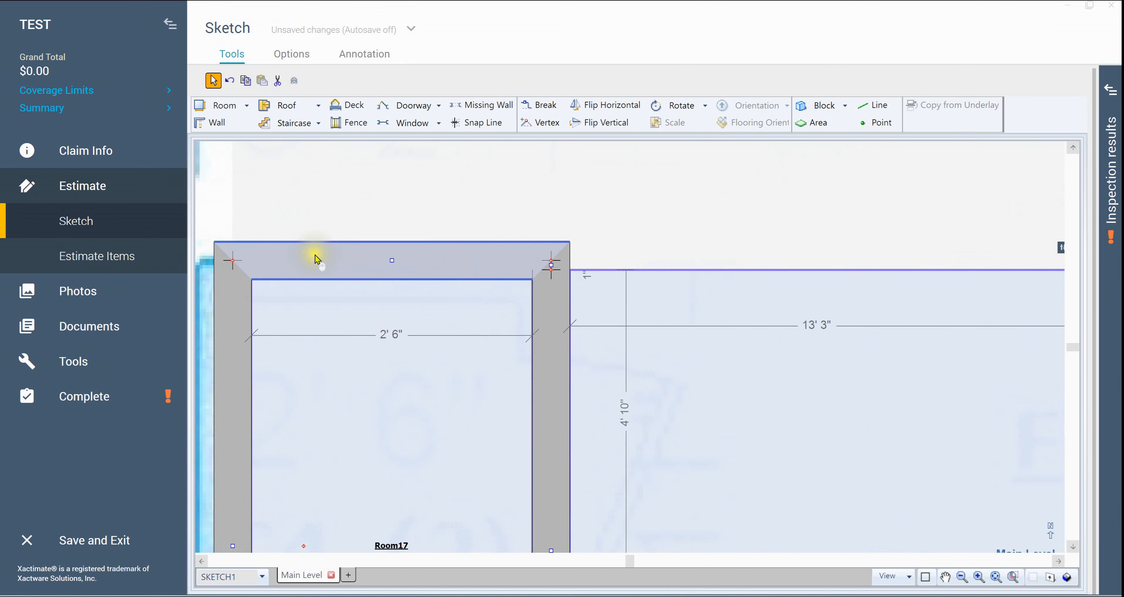
pyautogui.click(392, 268)
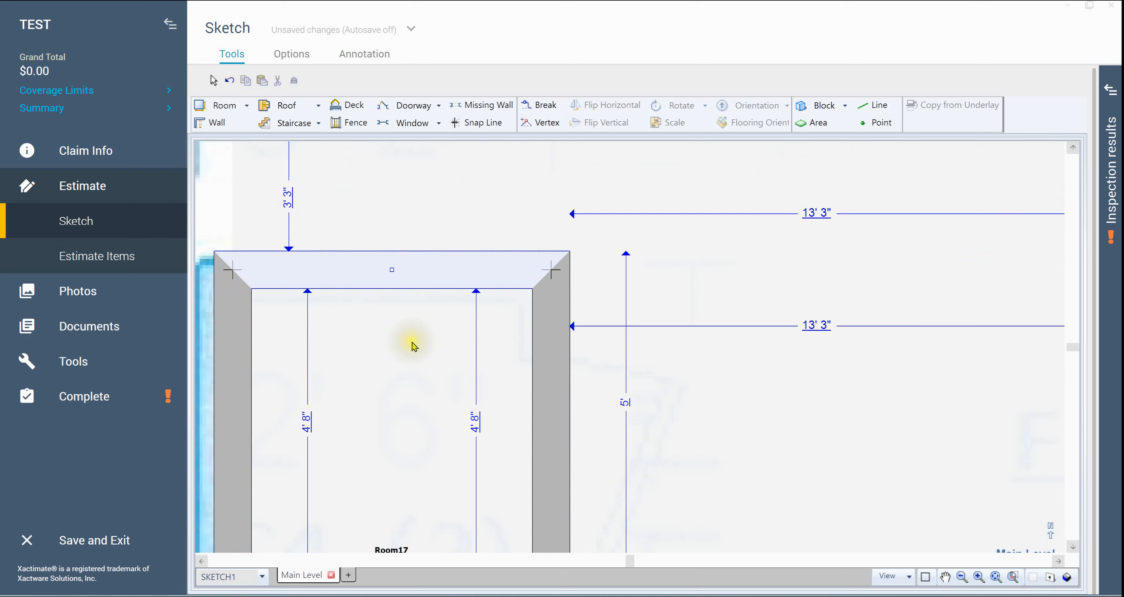
pyautogui.scroll(-3, 409, 344)
pyautogui.scroll(-2, 410, 348)
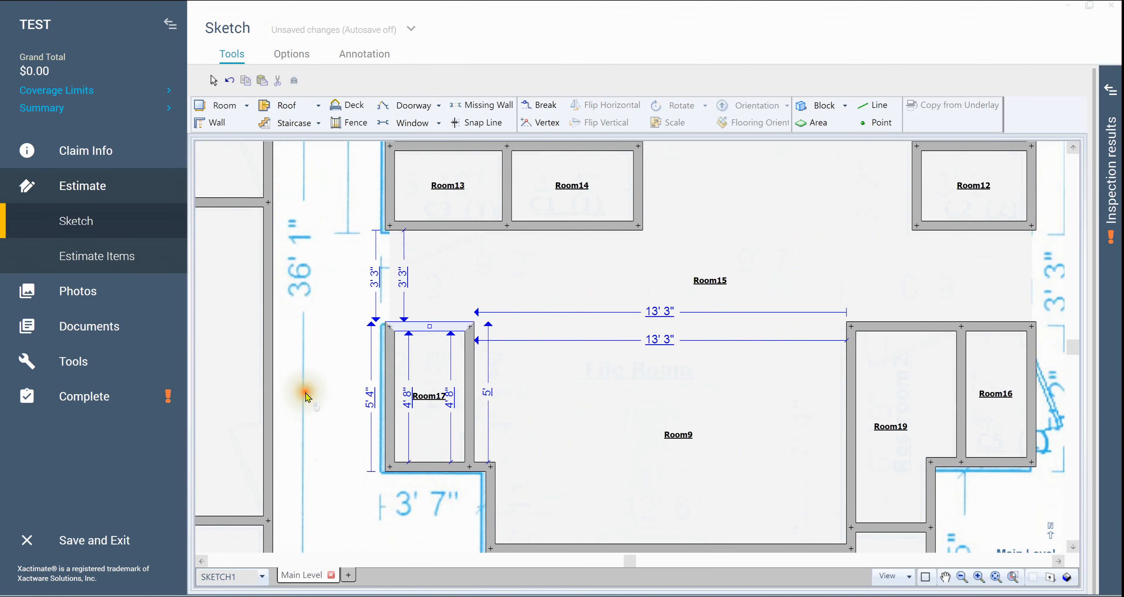
# - Check the dimensions of Room17 and Room9 together around their shared wall
pyautogui.click(428, 395)
pyautogui.scroll(2, 473, 410)
pyautogui.moveTo(448, 379); pyautogui.dragTo(495, 412)
pyautogui.click(571, 501)
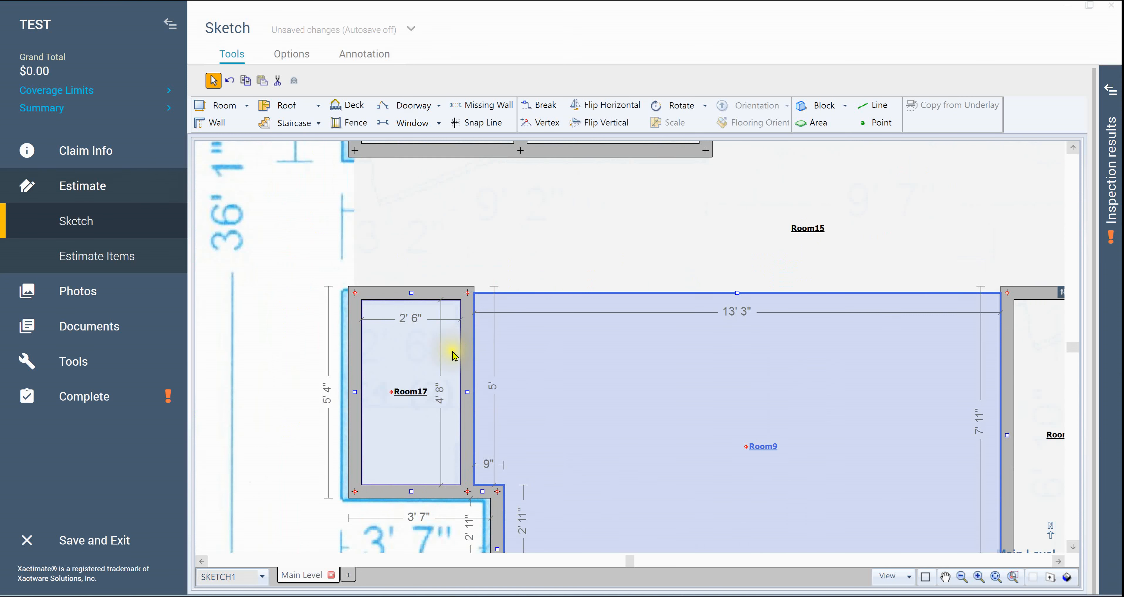
# - Open the dimension of Room9's side wall from Room17's upper wall, and recheck the wall's and Room17's dimensions
pyautogui.click(404, 292)
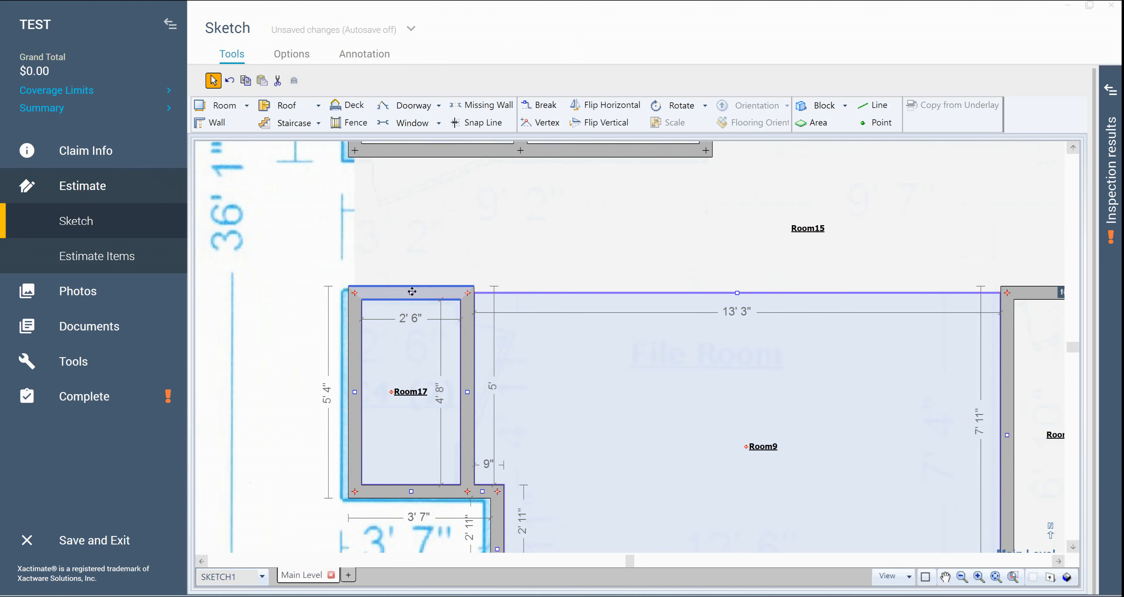
pyautogui.click(412, 292)
pyautogui.click(490, 386)
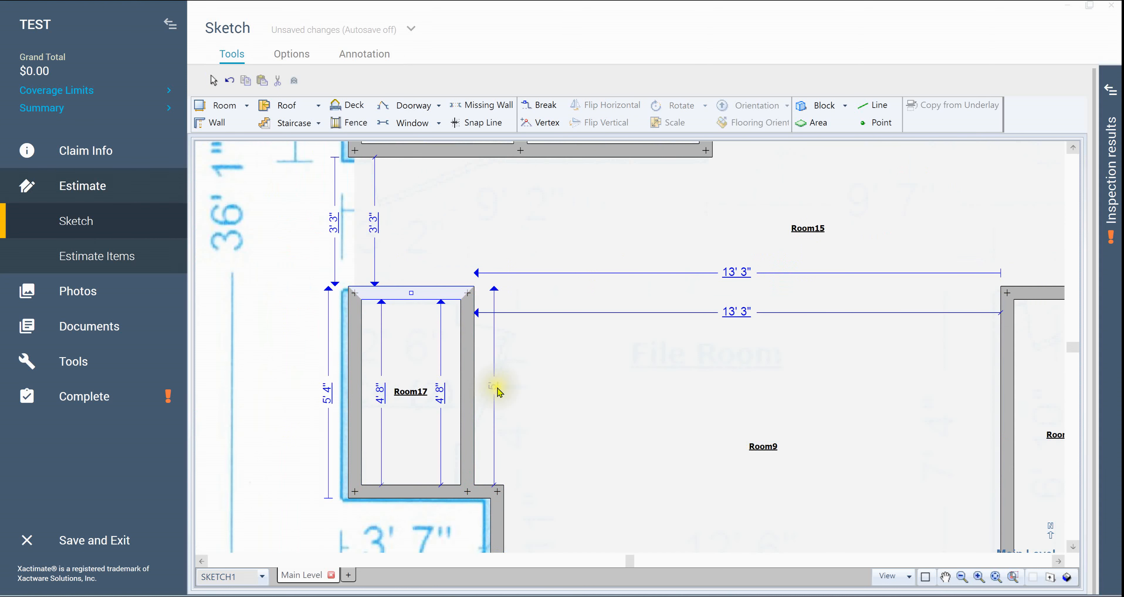
pyautogui.press('Return')
pyautogui.click(610, 420)
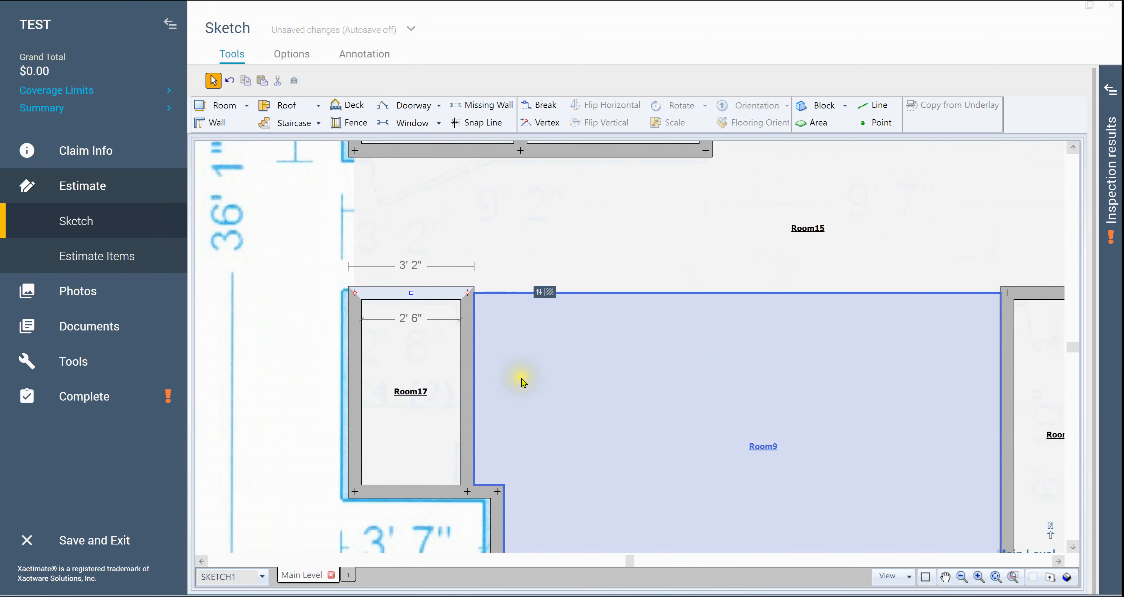
pyautogui.click(428, 369)
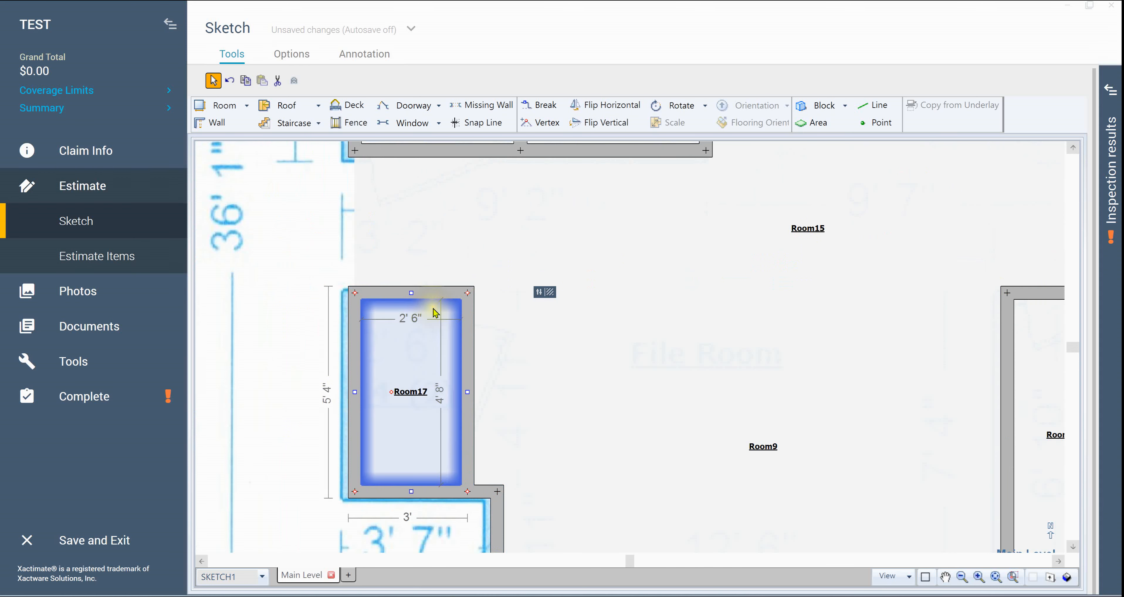
# - Try to shift Room17's upper wall slightly downward, and open the 4' 8" dimension beside its side wall
pyautogui.scroll(2, 432, 307)
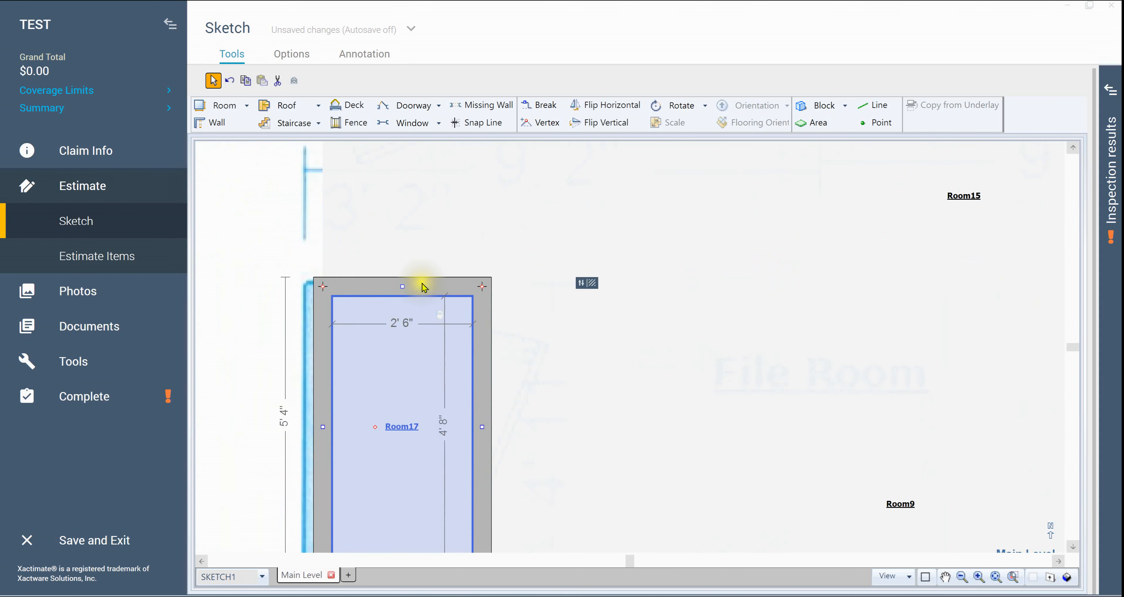
pyautogui.click(404, 286)
pyautogui.click(403, 288)
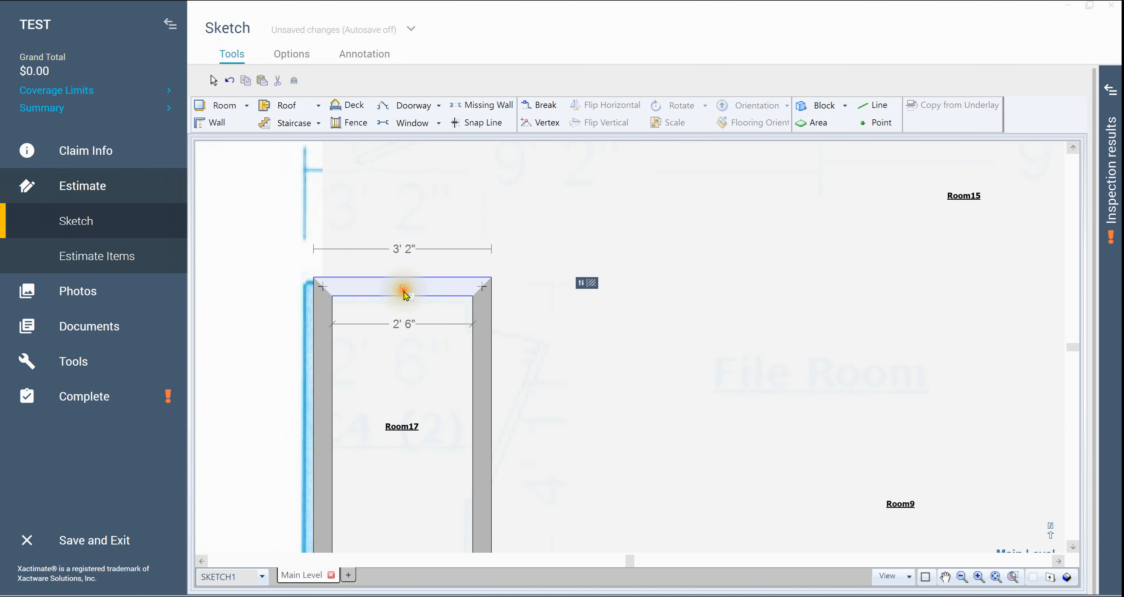
pyautogui.click(404, 291)
pyautogui.click(404, 289)
pyautogui.click(404, 291)
pyautogui.moveTo(403, 290); pyautogui.dragTo(405, 297)
pyautogui.click(522, 427)
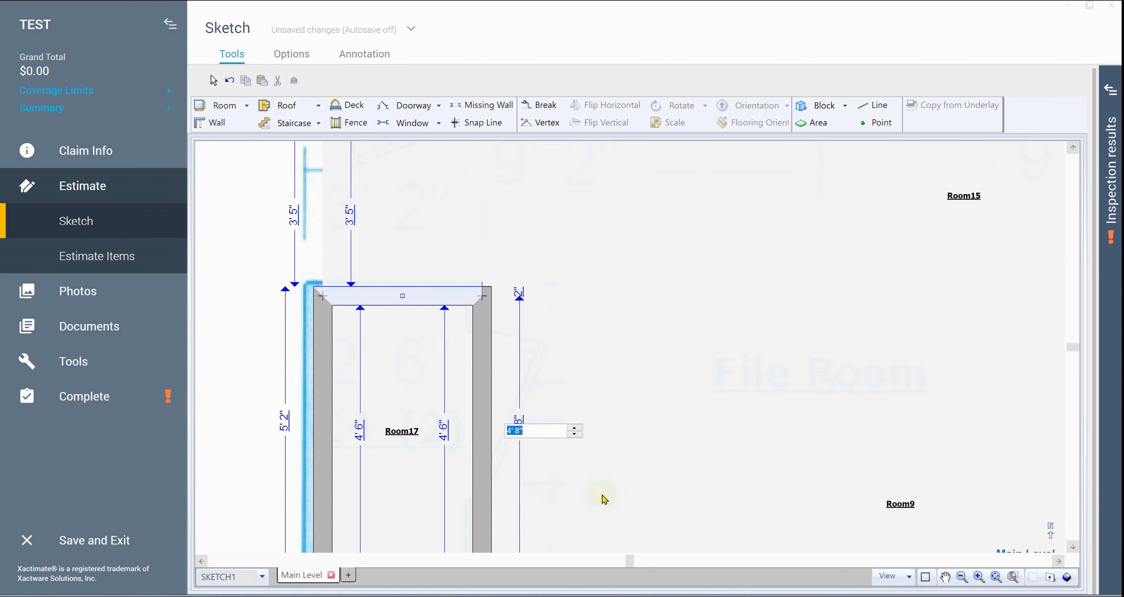
pyautogui.press('Return')
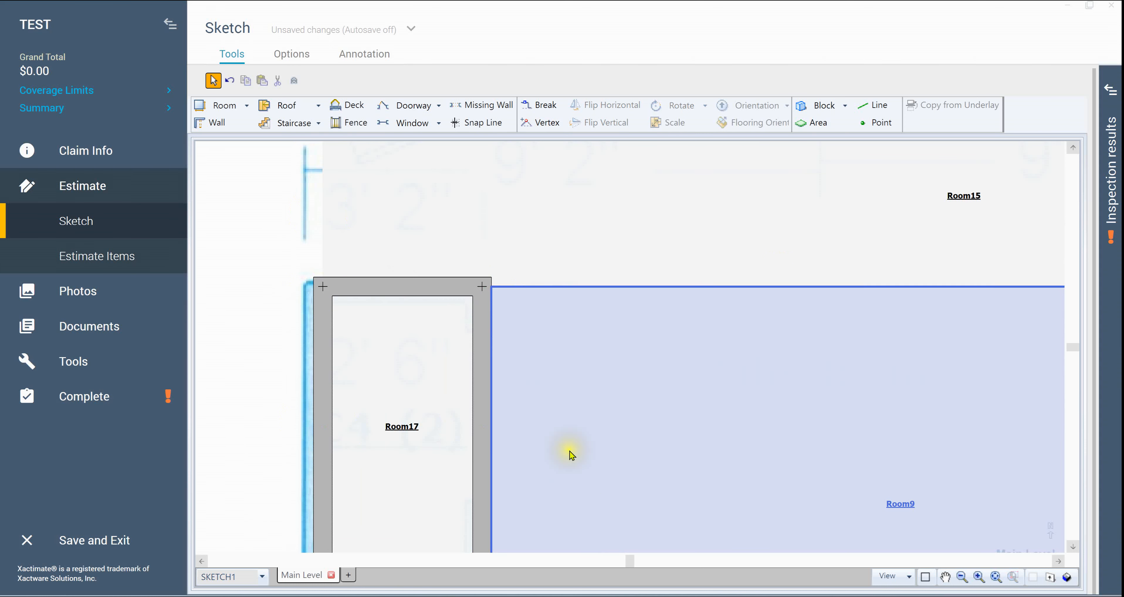
# - Check the dimensions of Room17 together with Room9 along their shared side wall
pyautogui.click(415, 393)
pyautogui.click(744, 539)
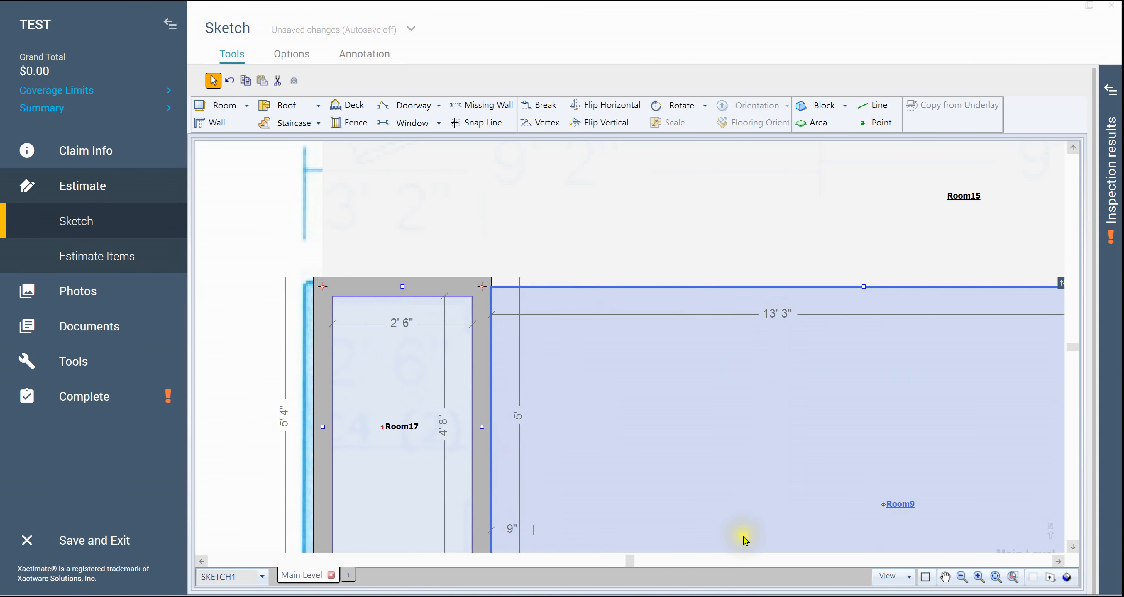
pyautogui.scroll(-3, 600, 462)
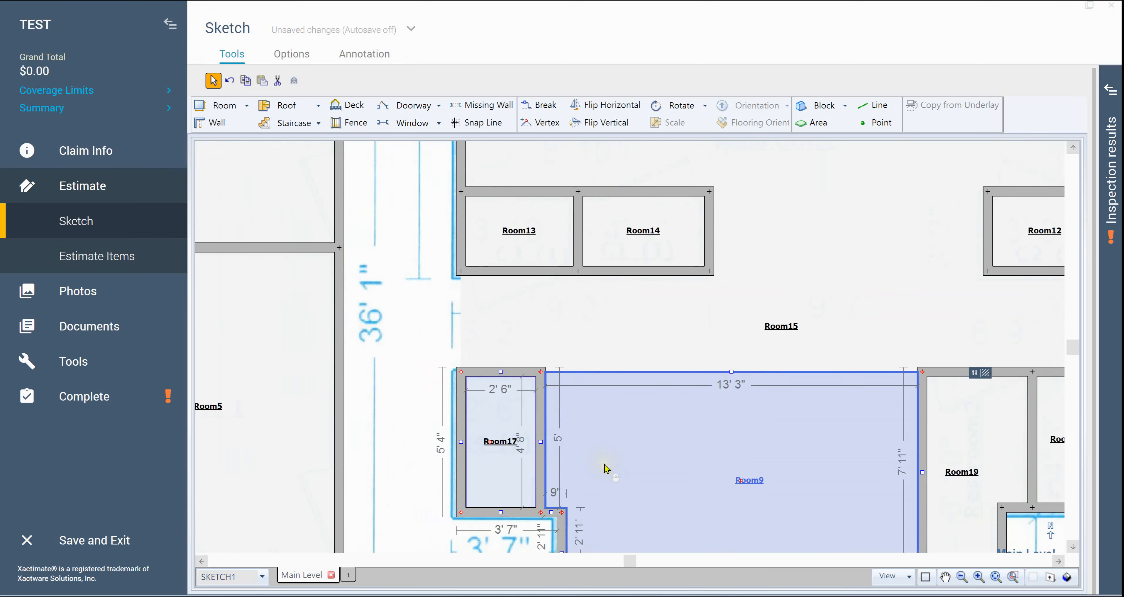
pyautogui.scroll(-2, 605, 468)
pyautogui.scroll(-5, 614, 473)
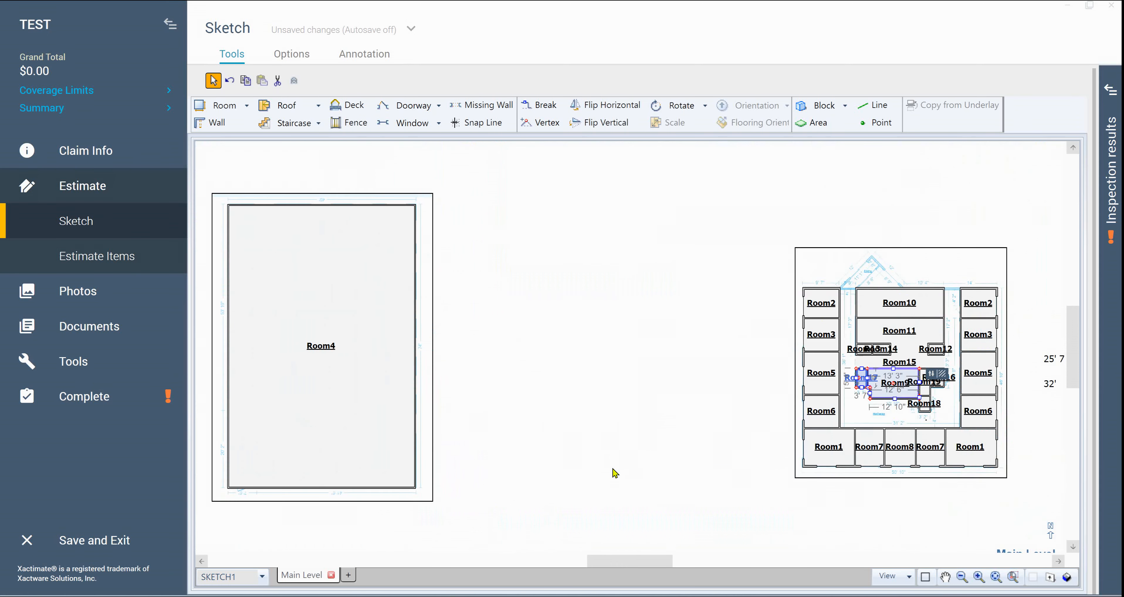
# - Make the rooms and walls of the office plan see-through so the underlay drawing shows beneath them
pyautogui.moveTo(898, 310); pyautogui.dragTo(1038, 517)
pyautogui.press('F8')
pyautogui.middleClick(922, 429)
pyautogui.moveTo(922, 431)
pyautogui.mouseDown()
pyautogui.moveTo(886, 487)
pyautogui.moveTo(903, 426)
pyautogui.mouseUp()
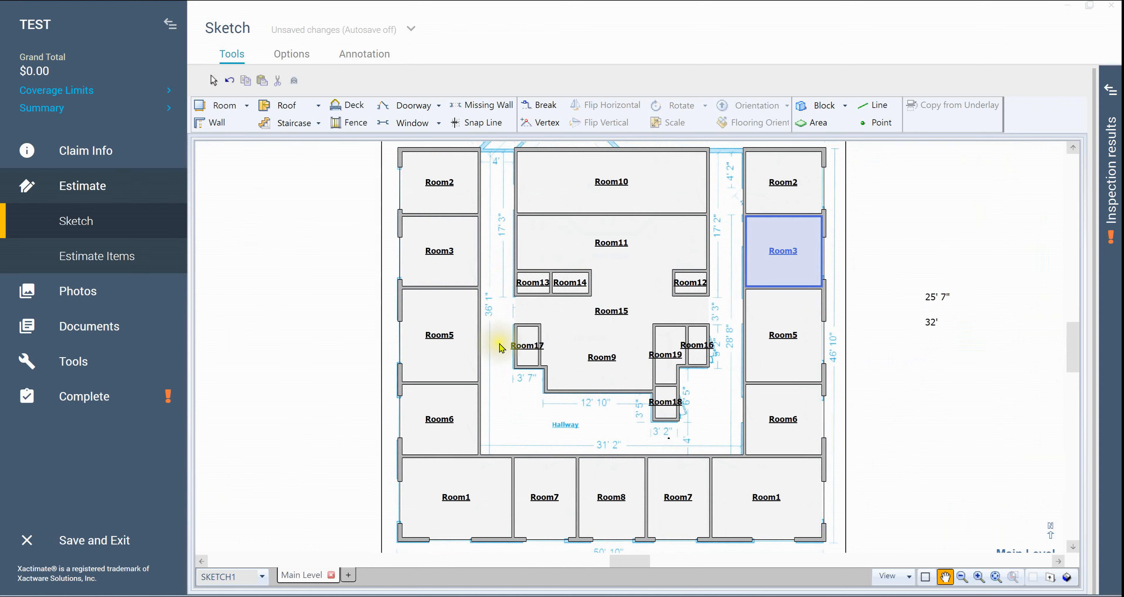
pyautogui.press('Escape')
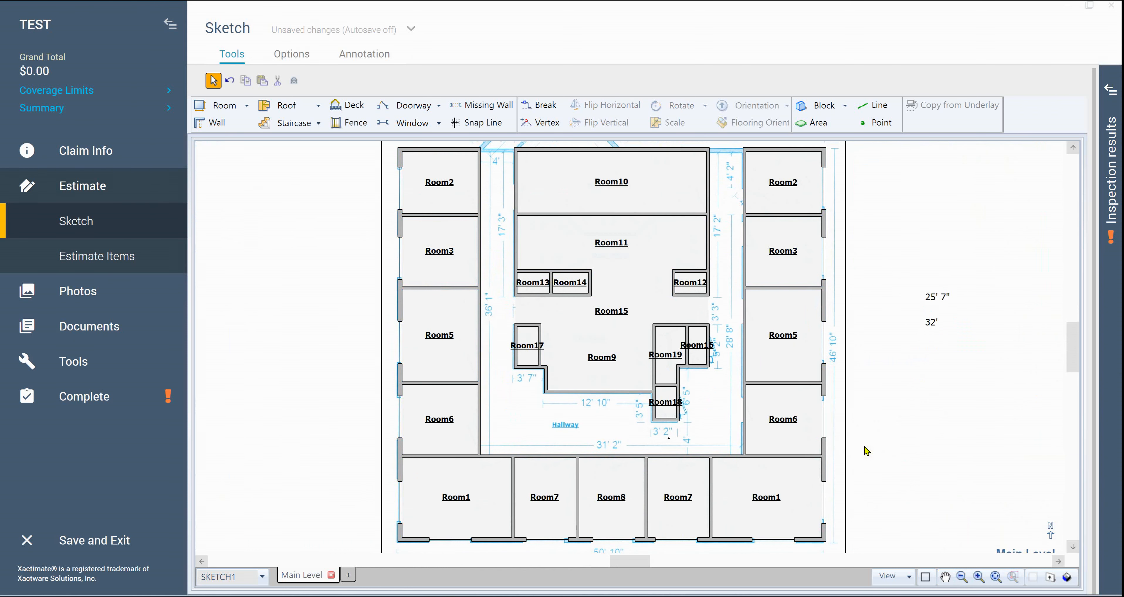
pyautogui.click(873, 410)
pyautogui.click(873, 409)
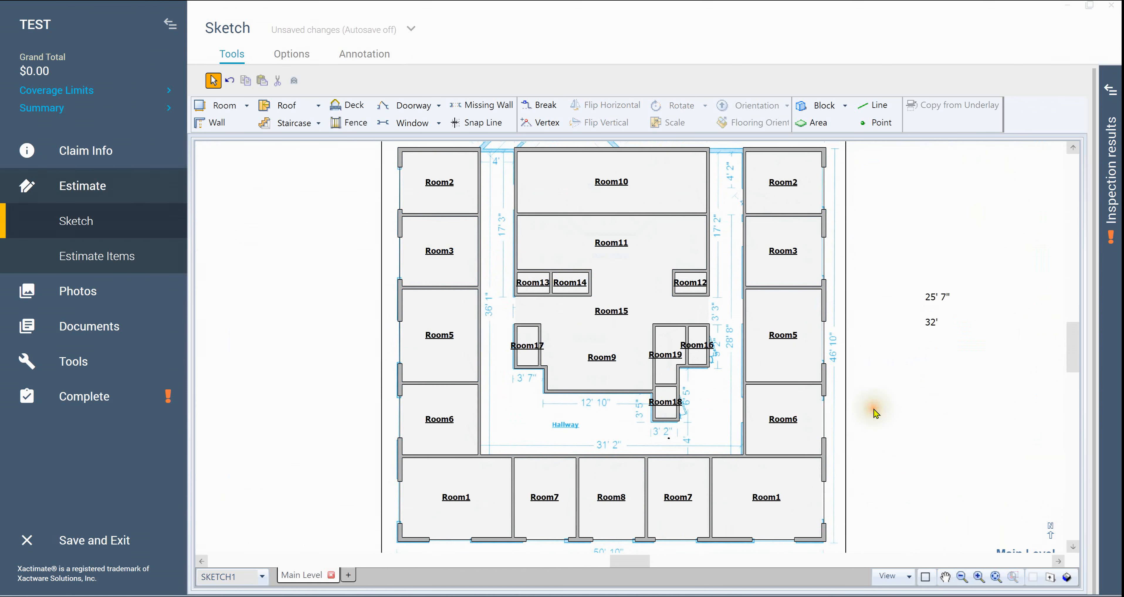
pyautogui.press('space')
pyautogui.moveTo(882, 389); pyautogui.dragTo(891, 422)
pyautogui.press('Escape')
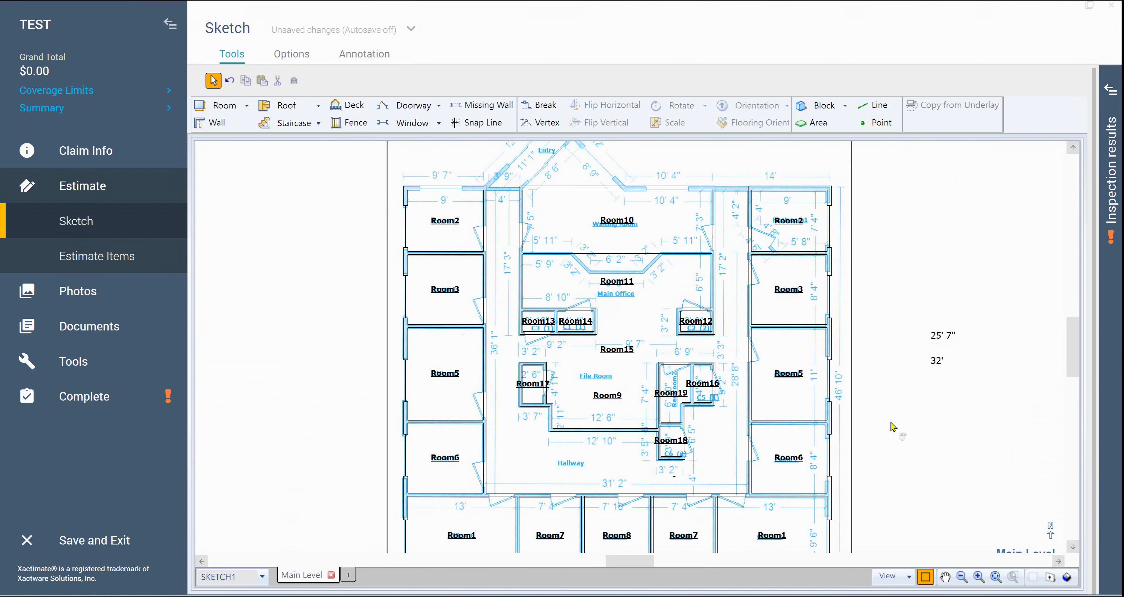
# - Examine the traced rooms against the underlay around the Entry, the Waiting Room, Exam 1 and the hallway openings
pyautogui.scroll(-1, 893, 427)
pyautogui.scroll(1, 890, 426)
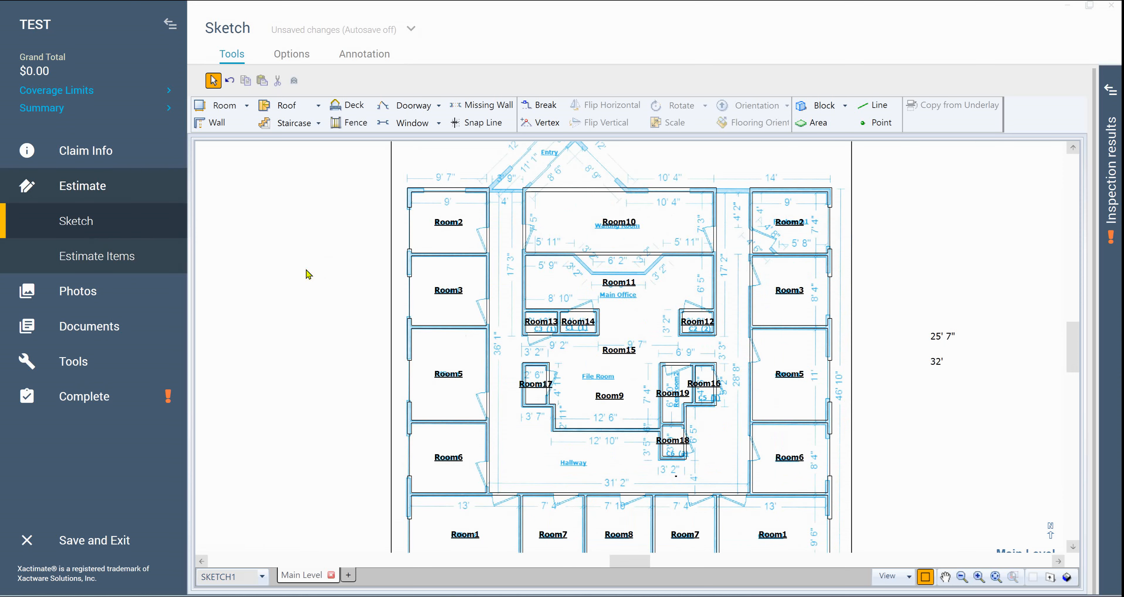
pyautogui.scroll(1, 306, 270)
pyautogui.moveTo(308, 258); pyautogui.dragTo(327, 360)
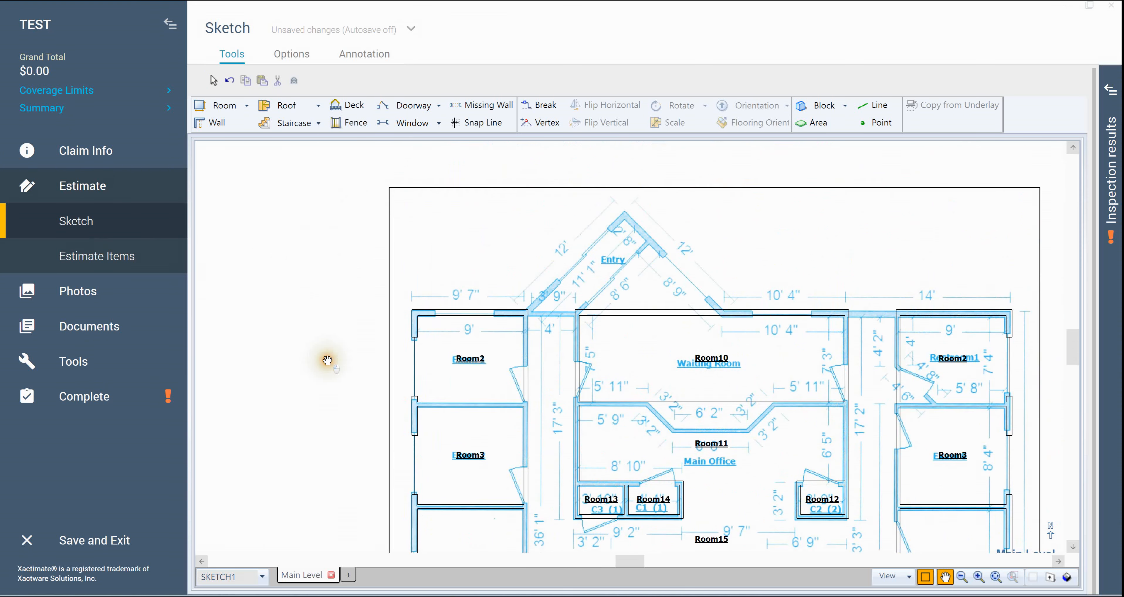
pyautogui.scroll(2, 316, 377)
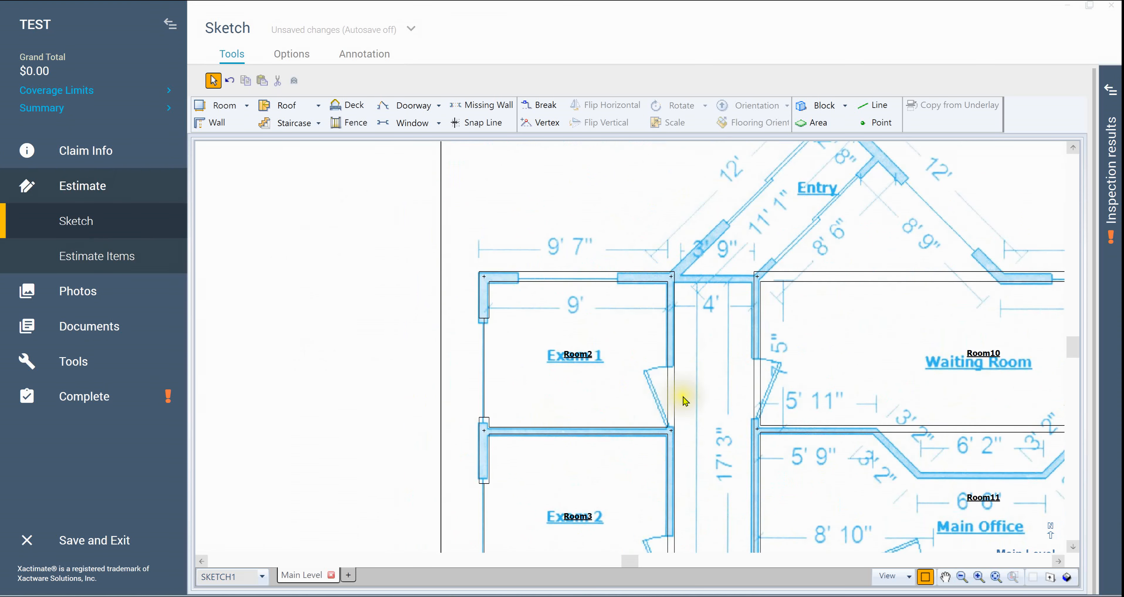
pyautogui.moveTo(357, 337); pyautogui.dragTo(221, 311)
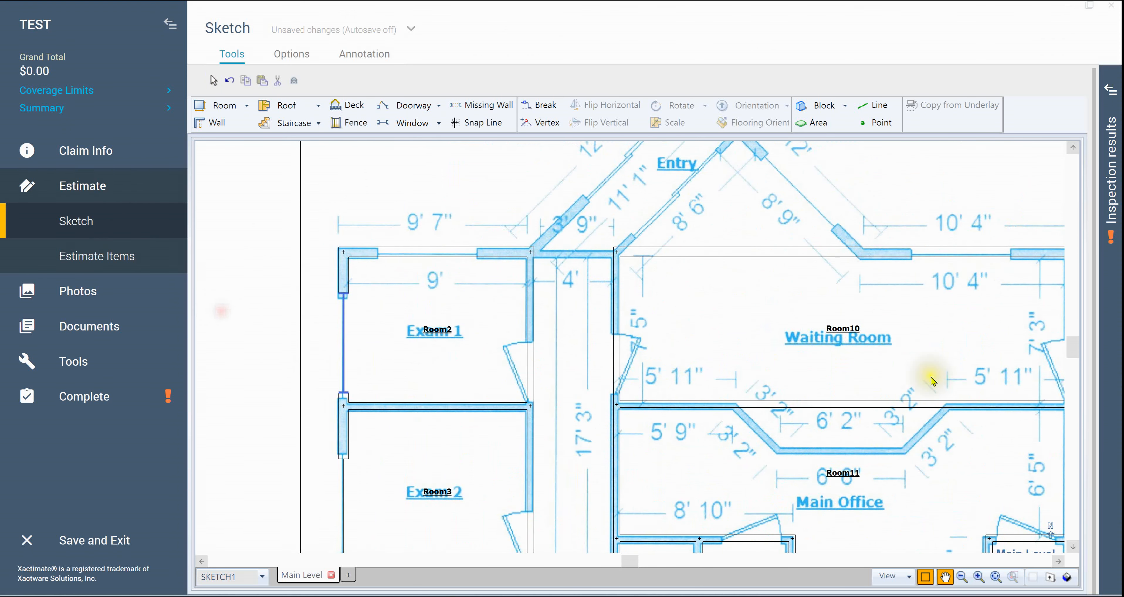
pyautogui.press('Escape')
pyautogui.click(868, 477)
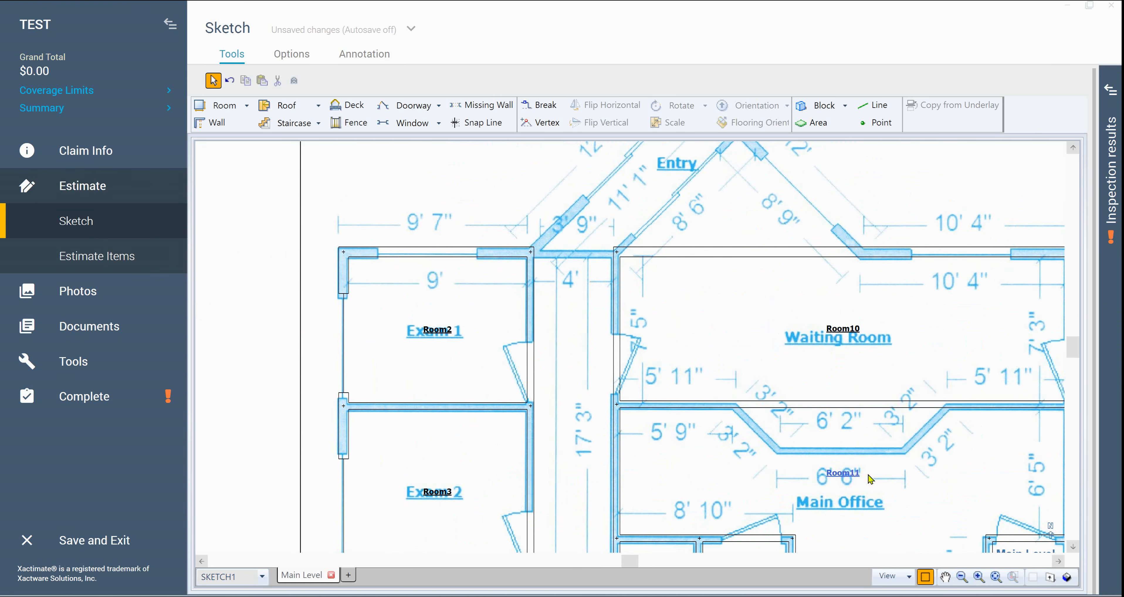
pyautogui.click(436, 496)
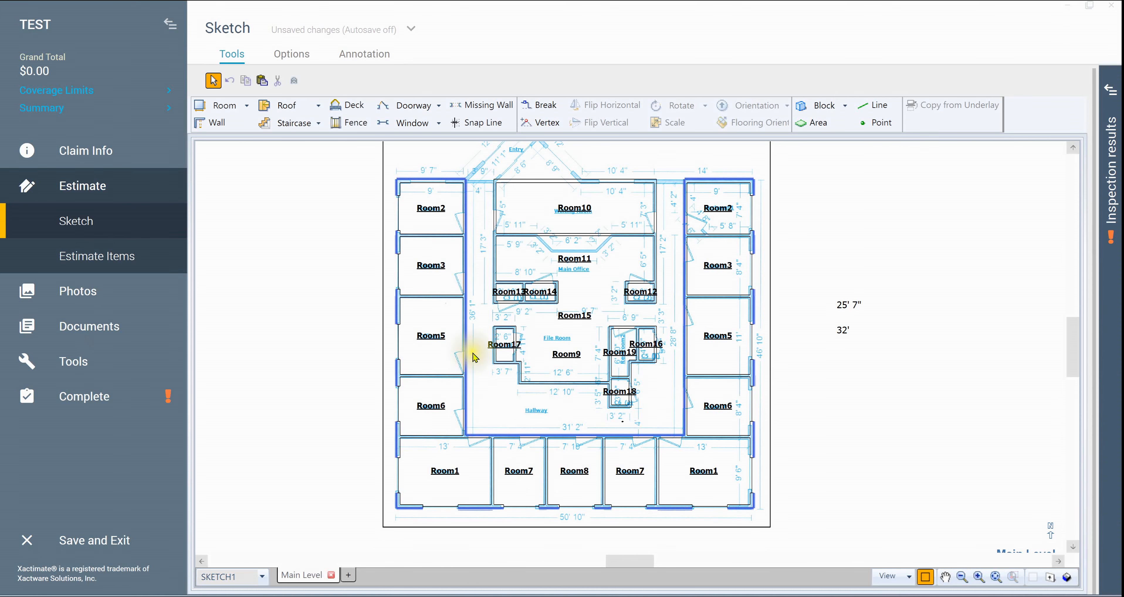
# - Draw a 4' wall across the hallway opening between the Exam 1 corner of Room2 and Room10's upper corner
pyautogui.click(831, 234)
pyautogui.moveTo(831, 234); pyautogui.dragTo(838, 313)
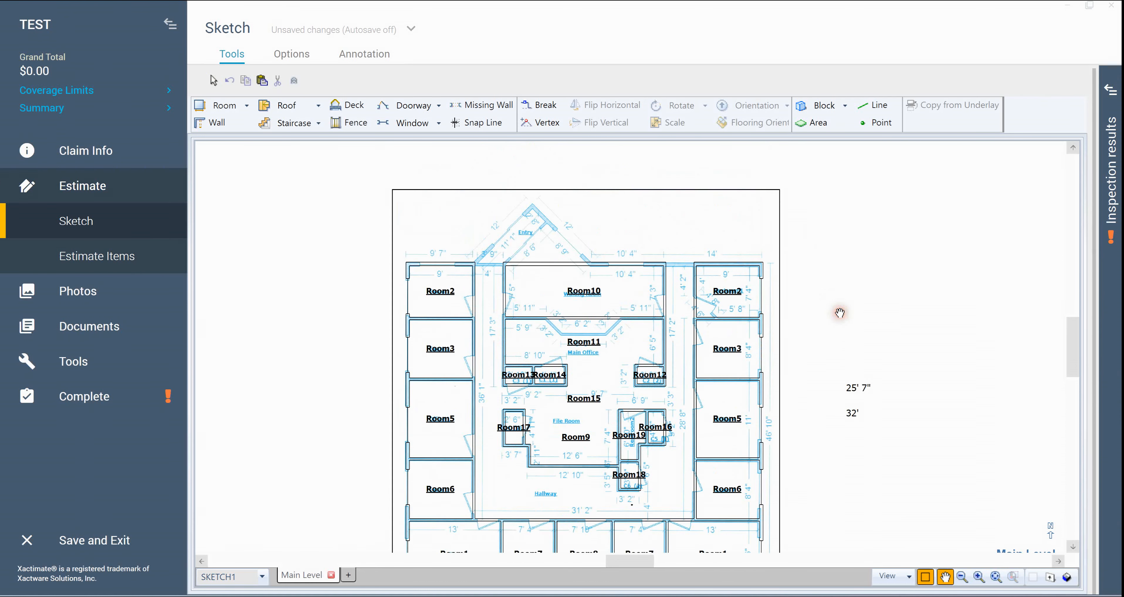
pyautogui.scroll(2, 840, 313)
pyautogui.moveTo(815, 299); pyautogui.dragTo(985, 297)
pyautogui.press('Escape')
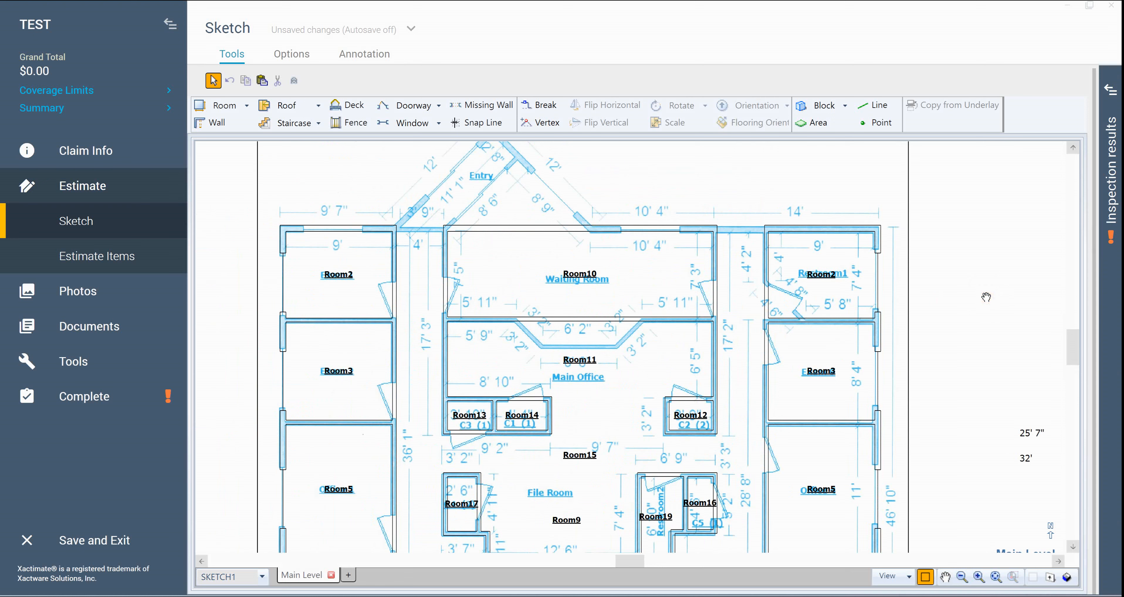
pyautogui.press('w')
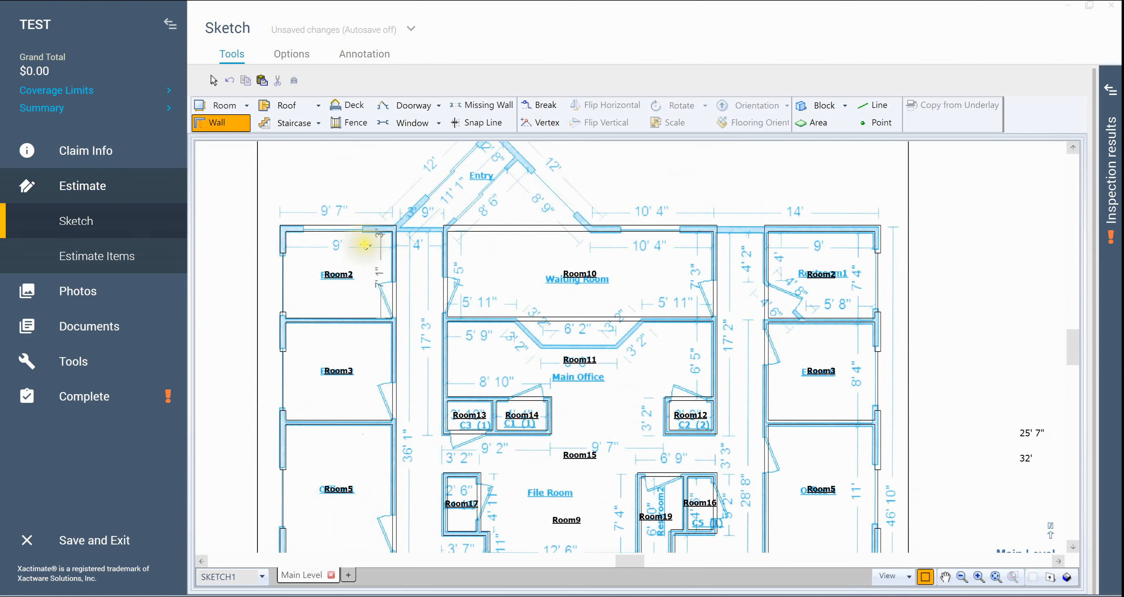
pyautogui.click(395, 230)
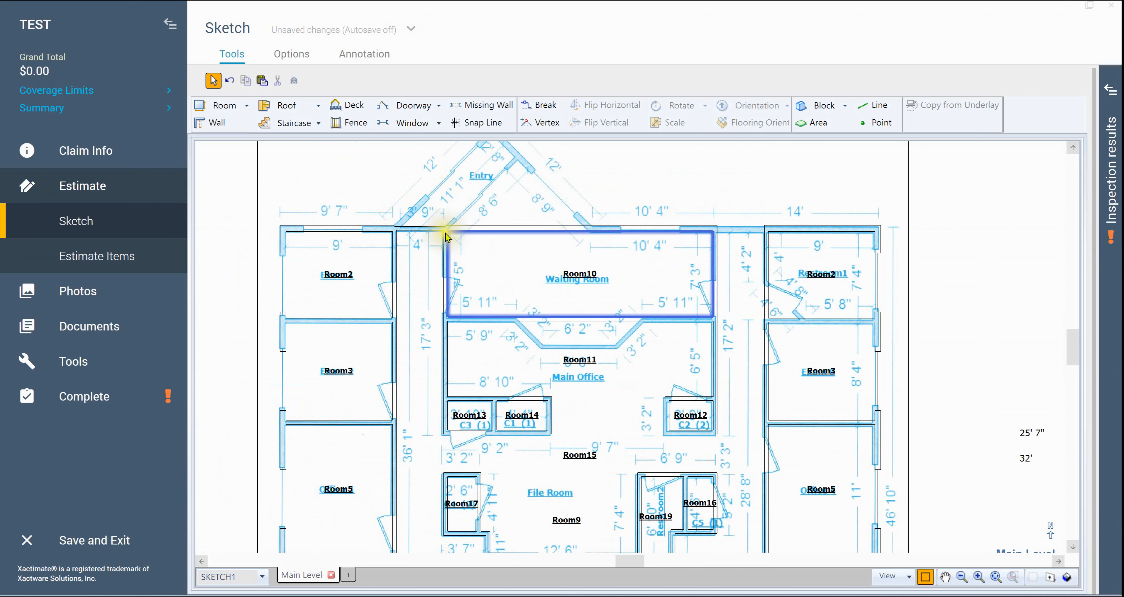
# - Set the thickness of the new wall across the hallway opening to 6"
pyautogui.click(423, 229)
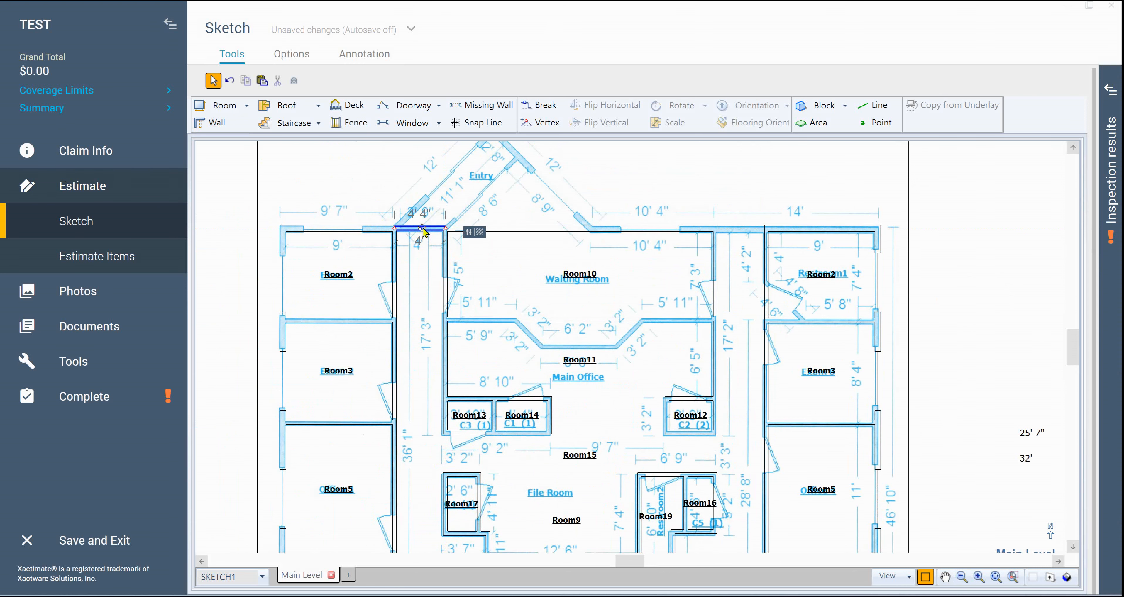
pyautogui.click(469, 232)
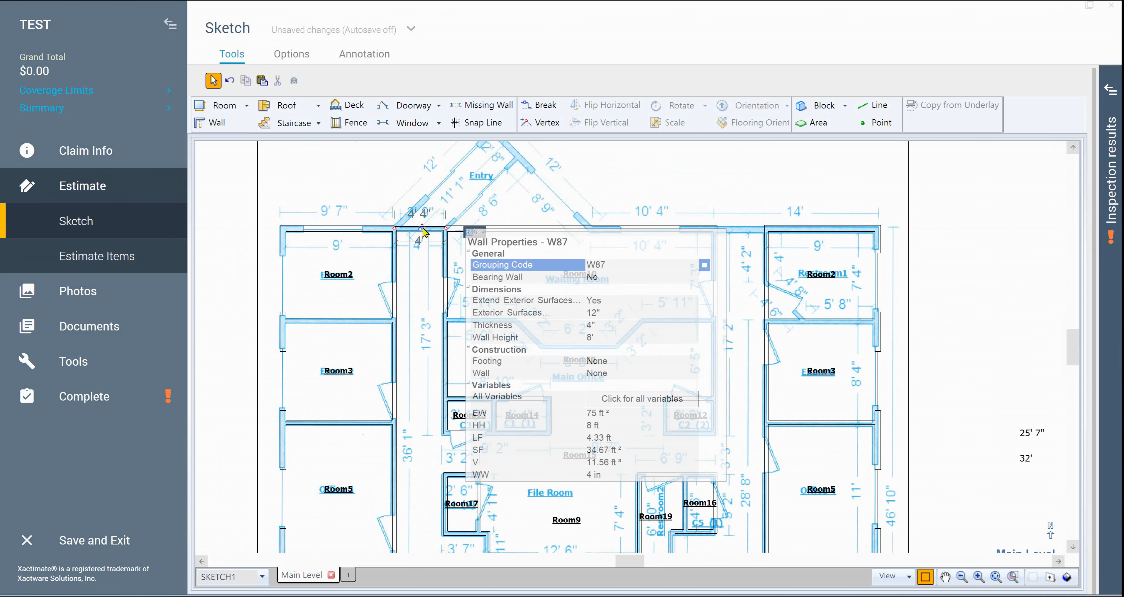
pyautogui.click(602, 325)
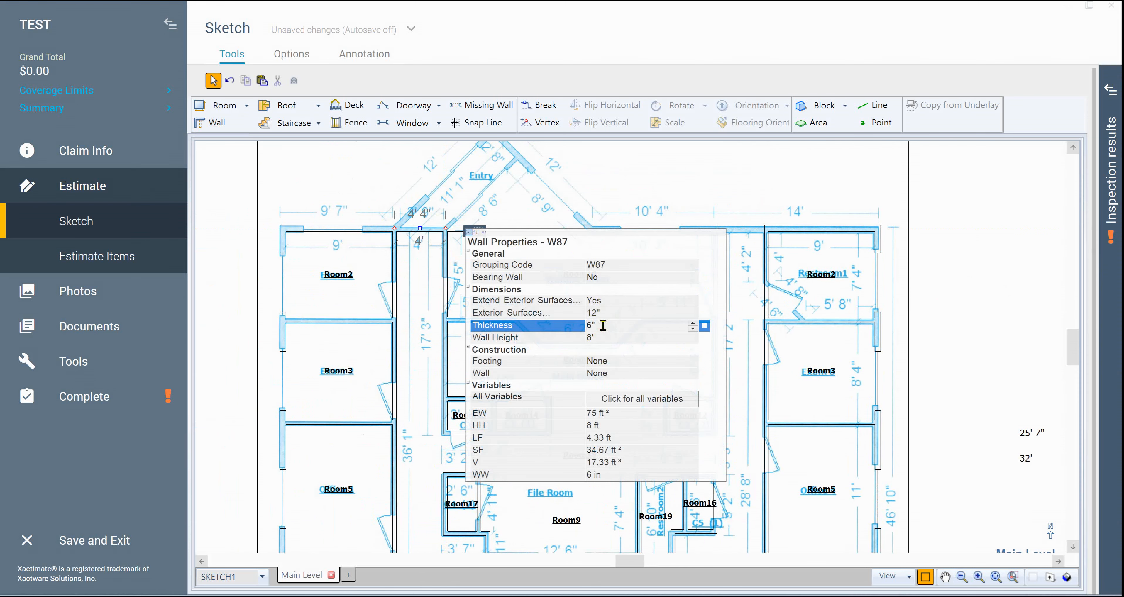
pyautogui.click(443, 165)
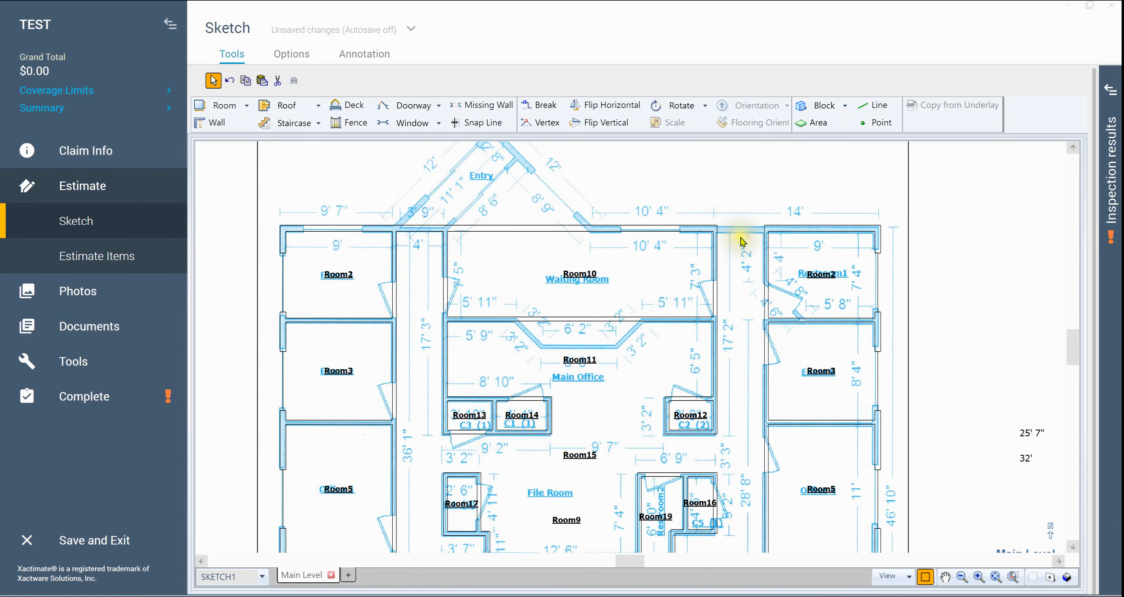
pyautogui.scroll(-5, 718, 276)
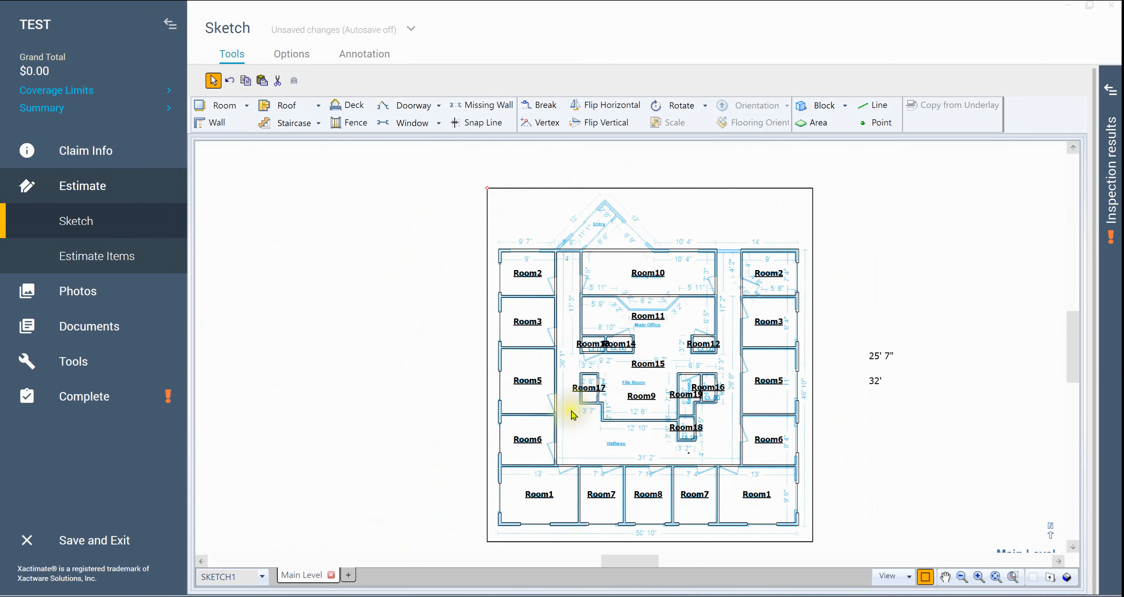
pyautogui.scroll(1, 908, 270)
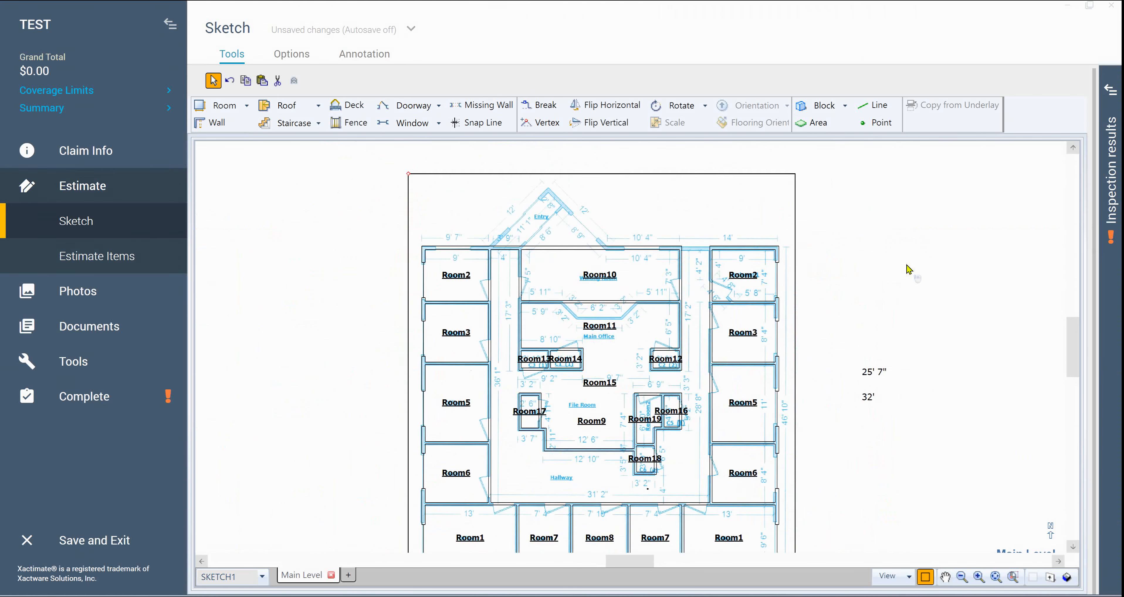
pyautogui.scroll(1, 908, 269)
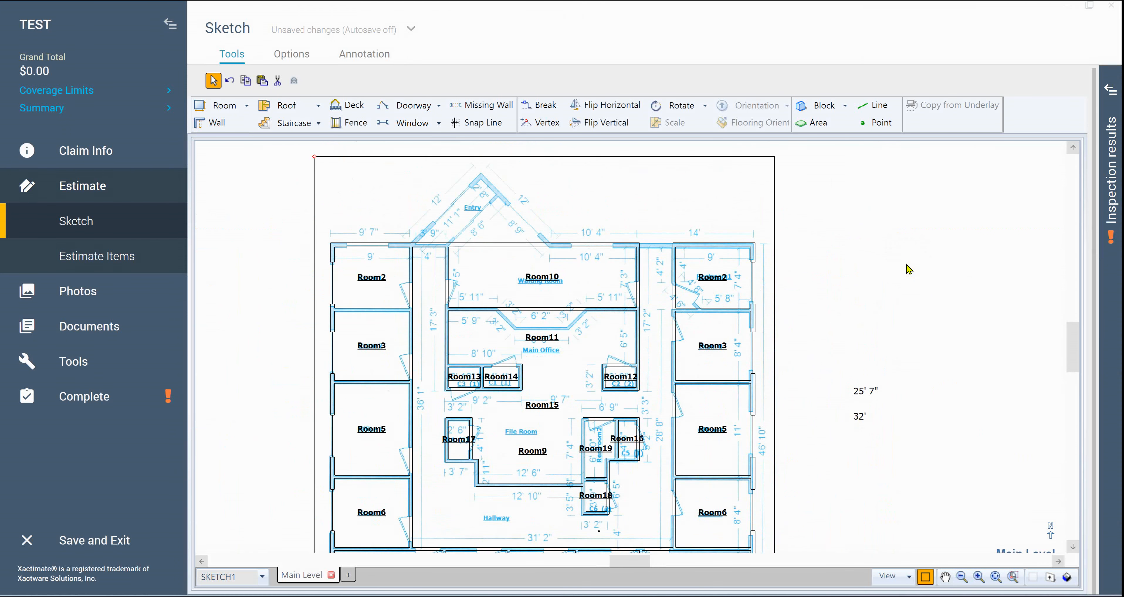
pyautogui.press('w')
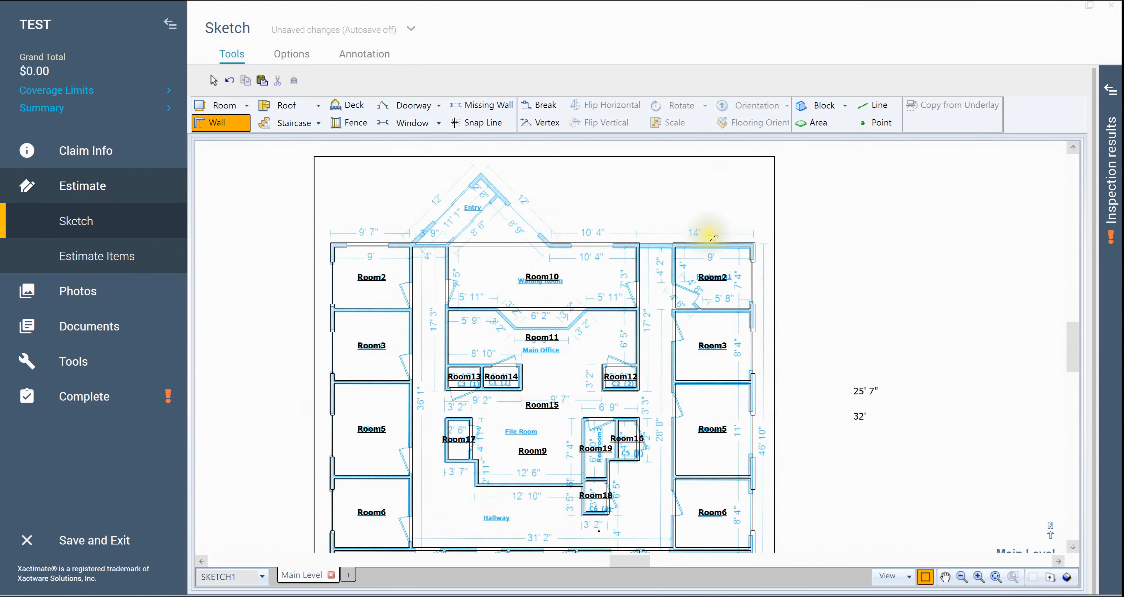
pyautogui.click(638, 246)
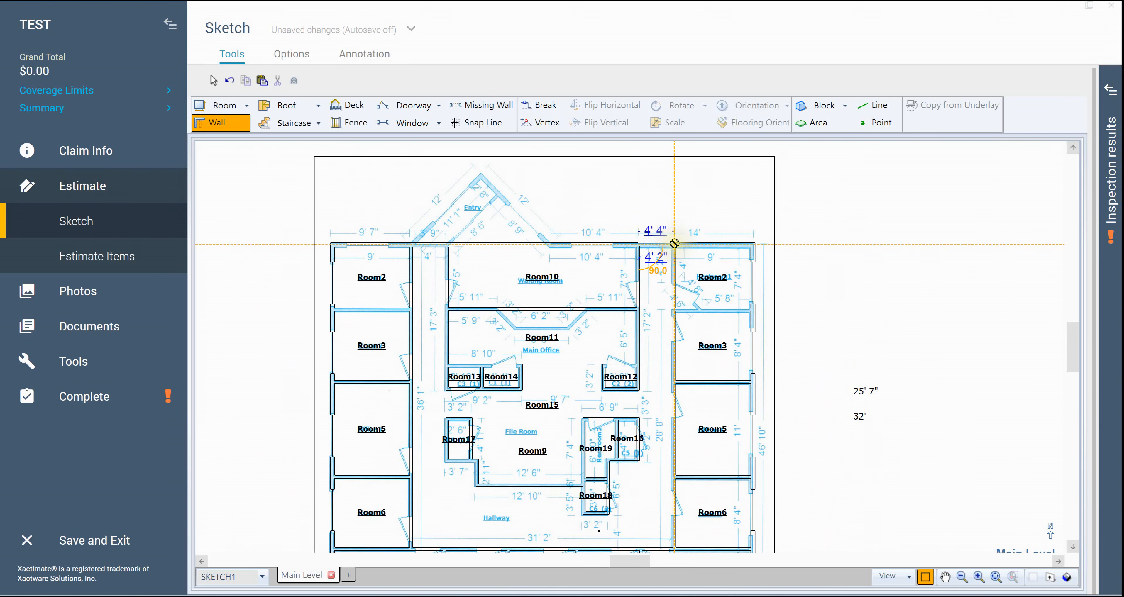
pyautogui.press('Escape')
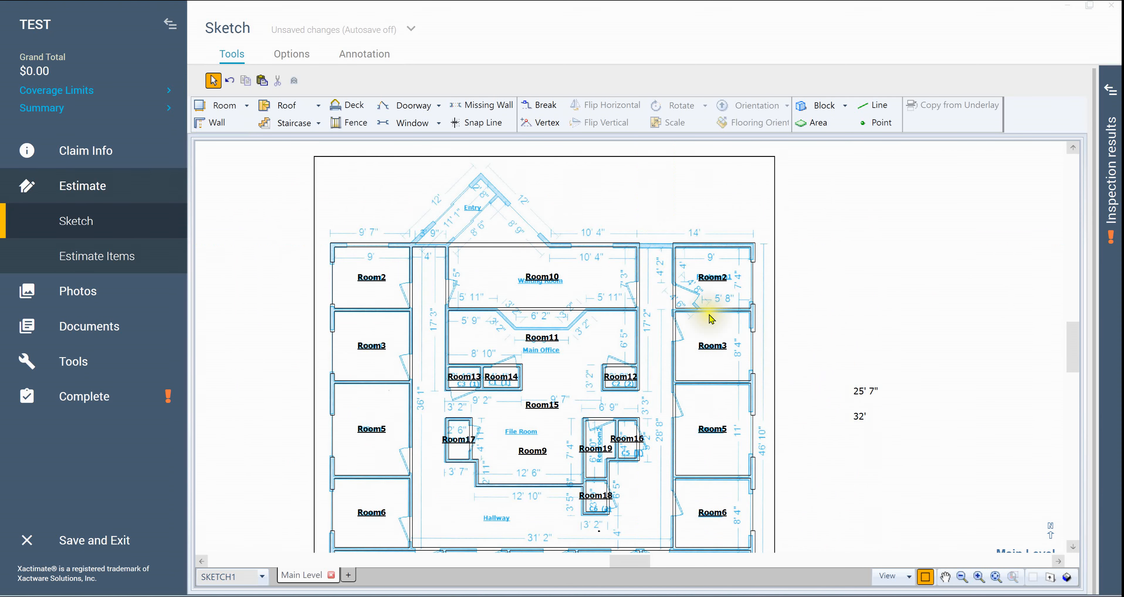
pyautogui.scroll(3, 703, 268)
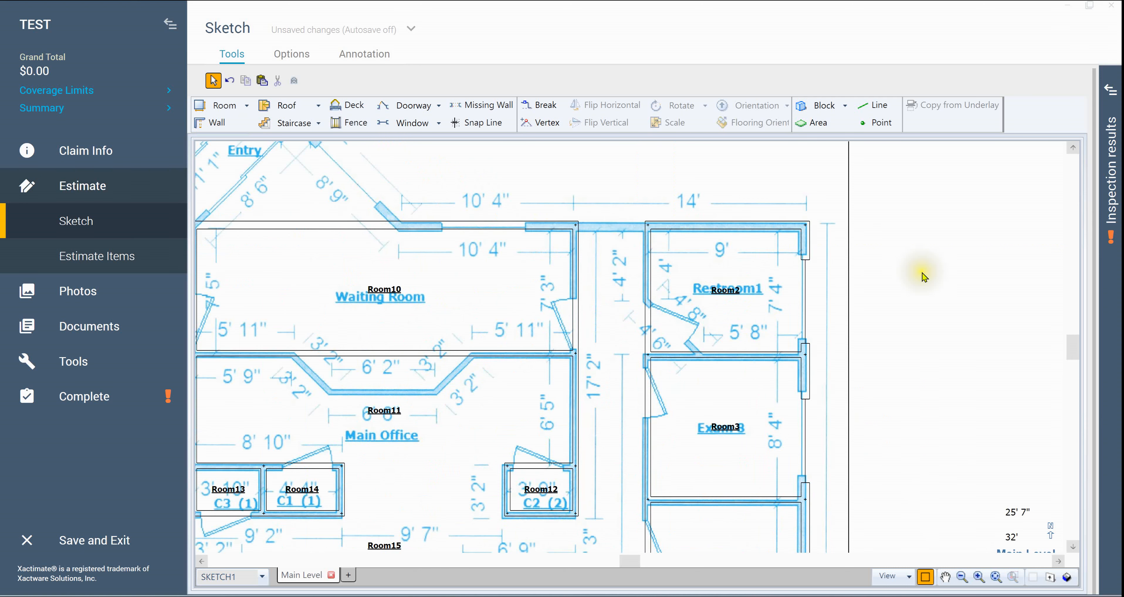
pyautogui.click(908, 269)
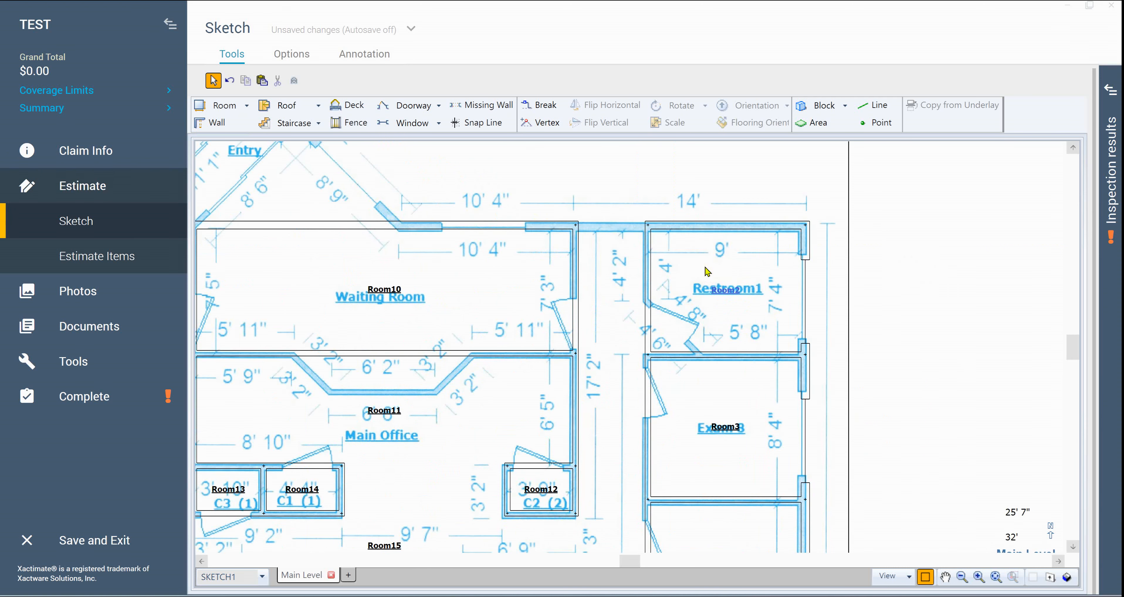
pyautogui.press('w')
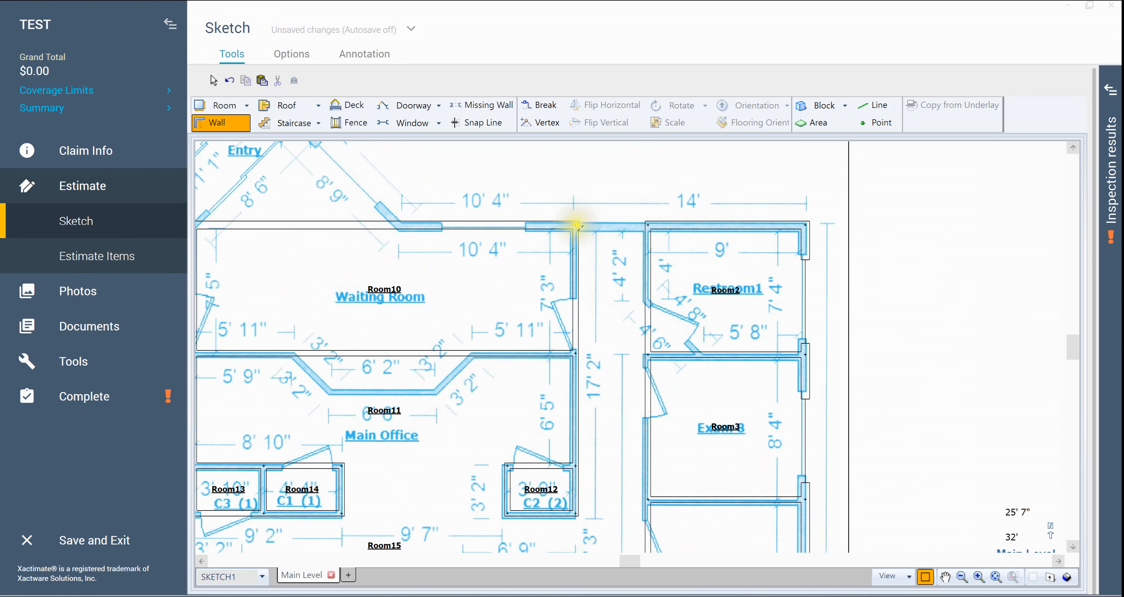
pyautogui.click(576, 224)
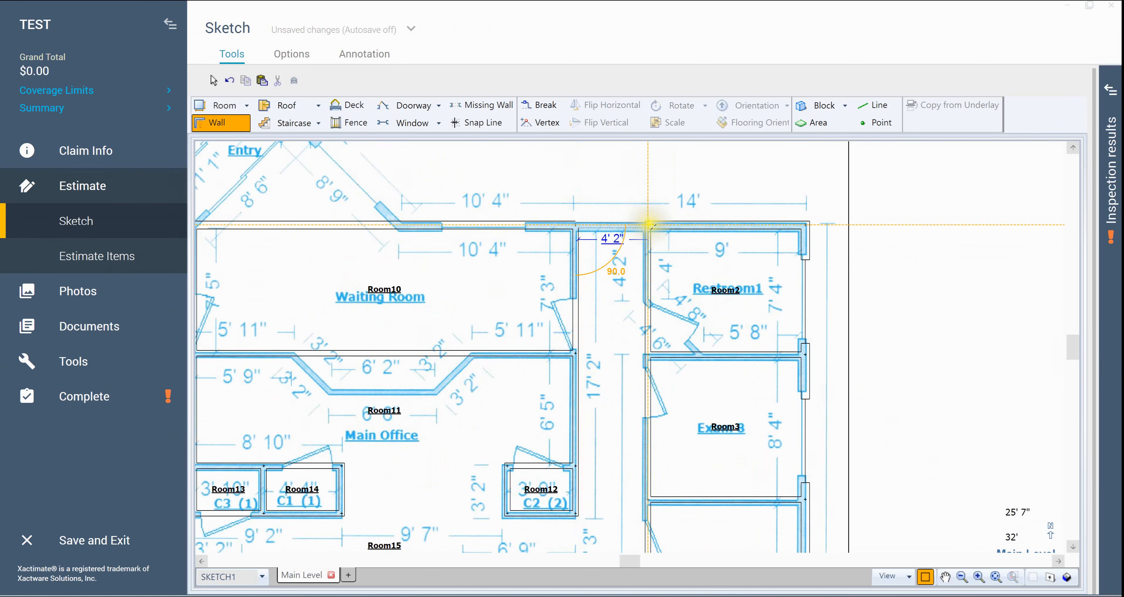
pyautogui.press('Escape')
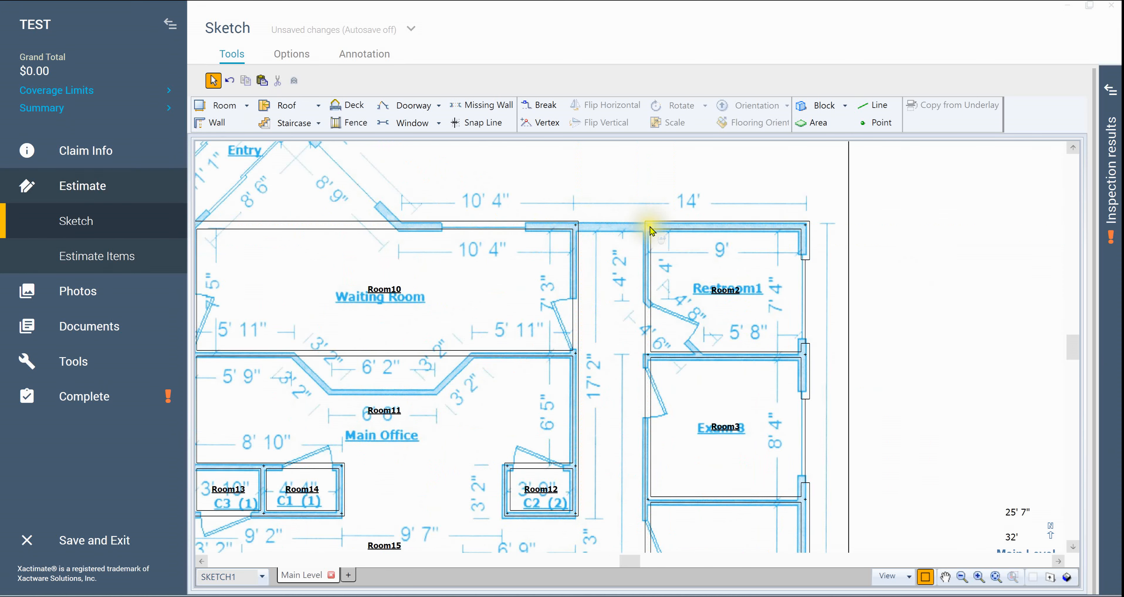
# - Draw a 4' wall across the remaining hallway opening from the Restroom1 corner of Room2 to Room10's upper corner
pyautogui.scroll(-5, 651, 229)
pyautogui.click(800, 438)
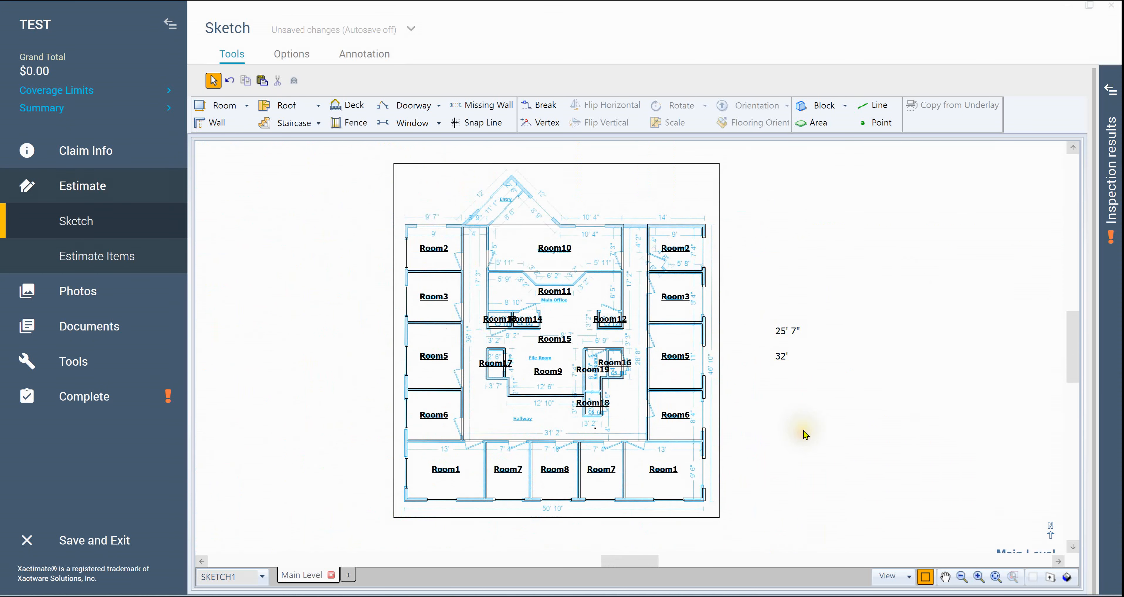
pyautogui.scroll(1, 804, 432)
pyautogui.moveTo(750, 407); pyautogui.dragTo(859, 473)
pyautogui.press('w')
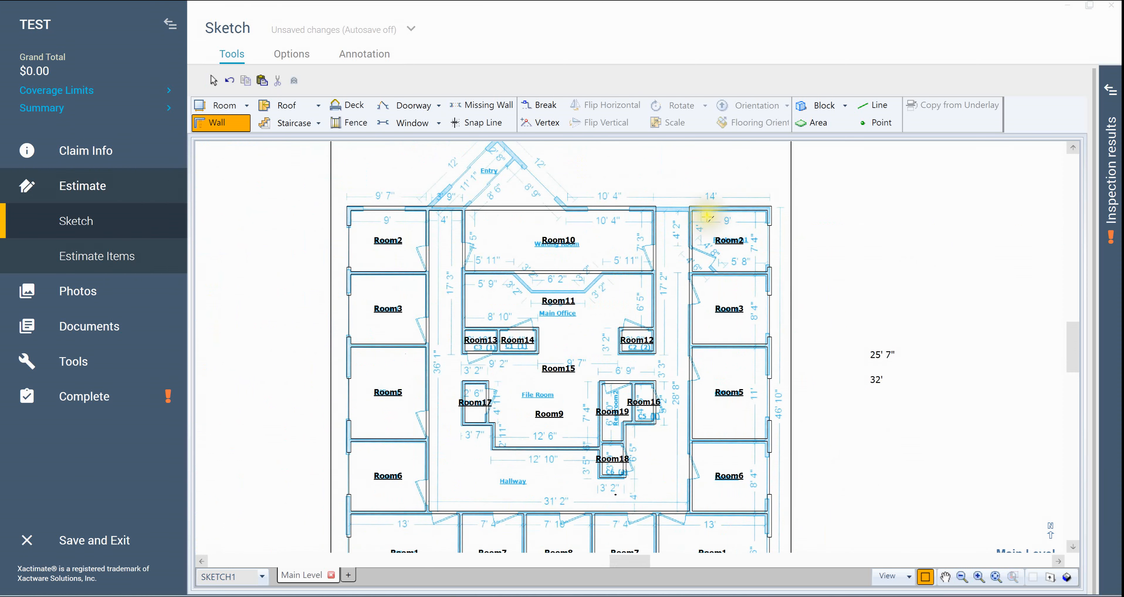
pyautogui.click(693, 208)
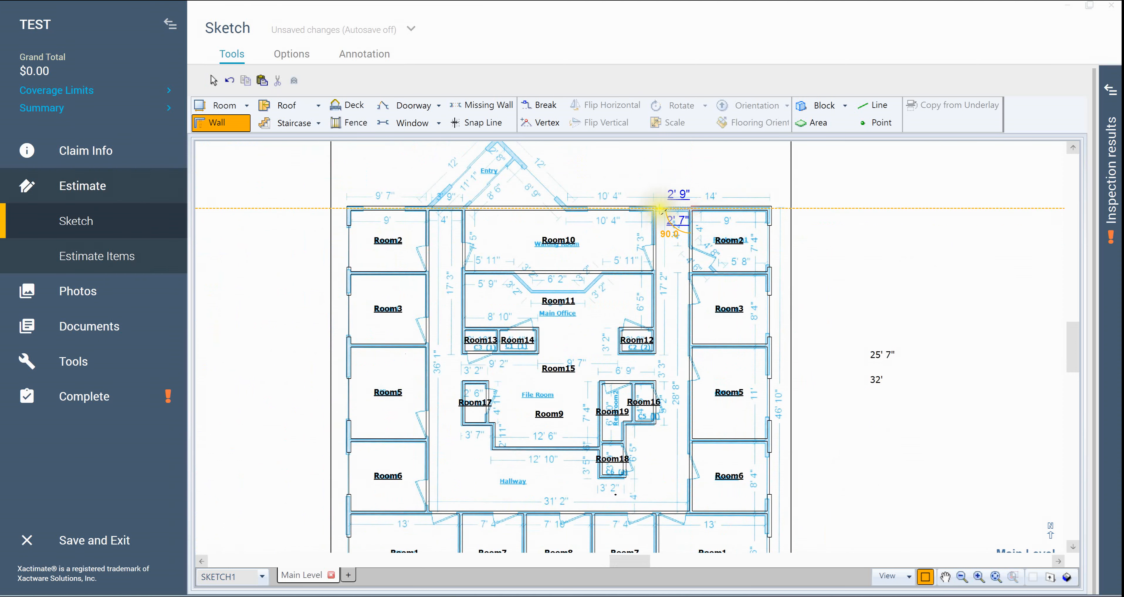
pyautogui.doubleClick(655, 209)
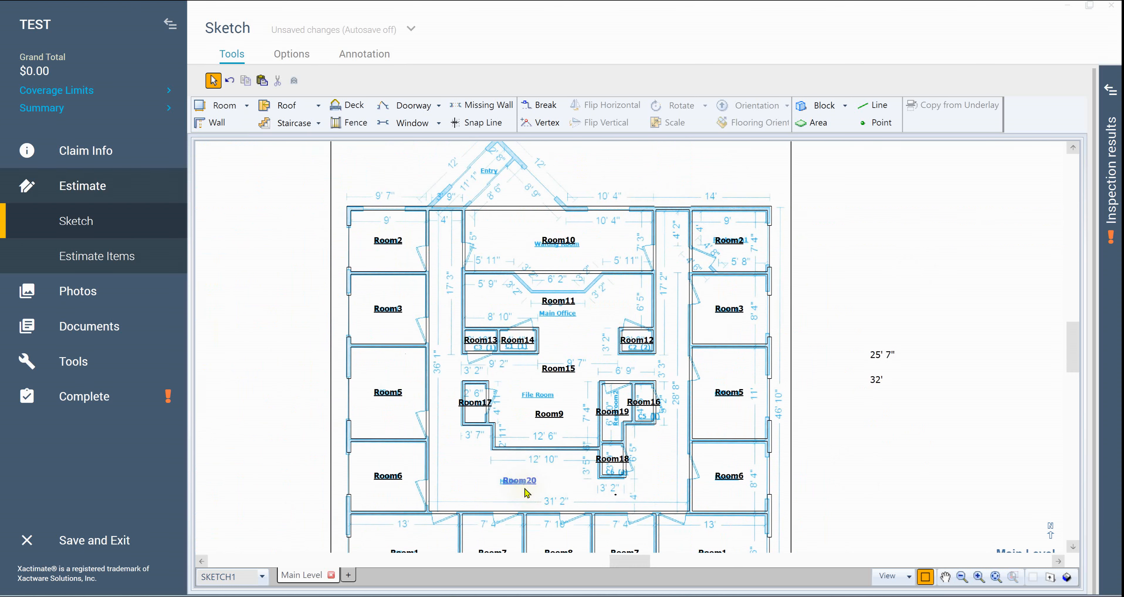
# - Change the thickness of the new wall between Room10 and Restroom1 to match the adjoining exterior walls
pyautogui.click(674, 210)
pyautogui.doubleClick(675, 211)
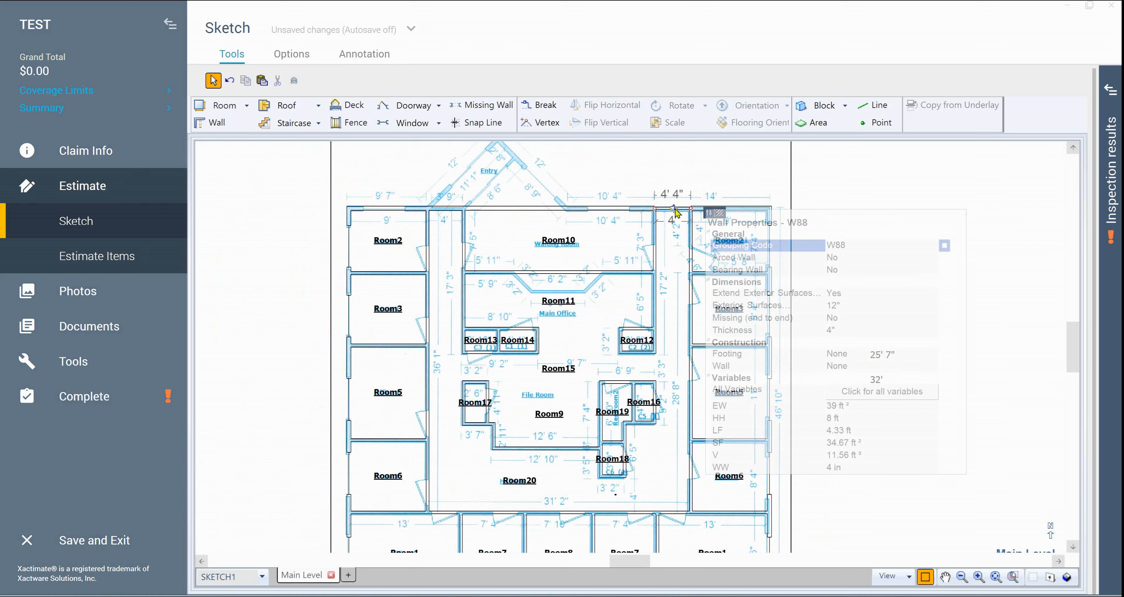
pyautogui.click(842, 327)
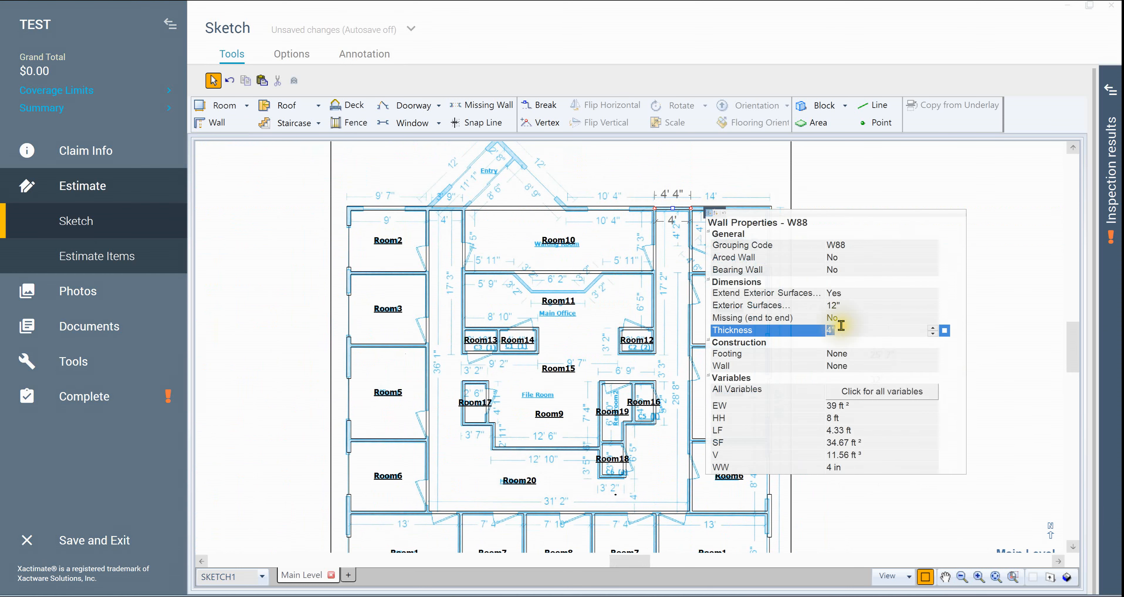
pyautogui.click(875, 183)
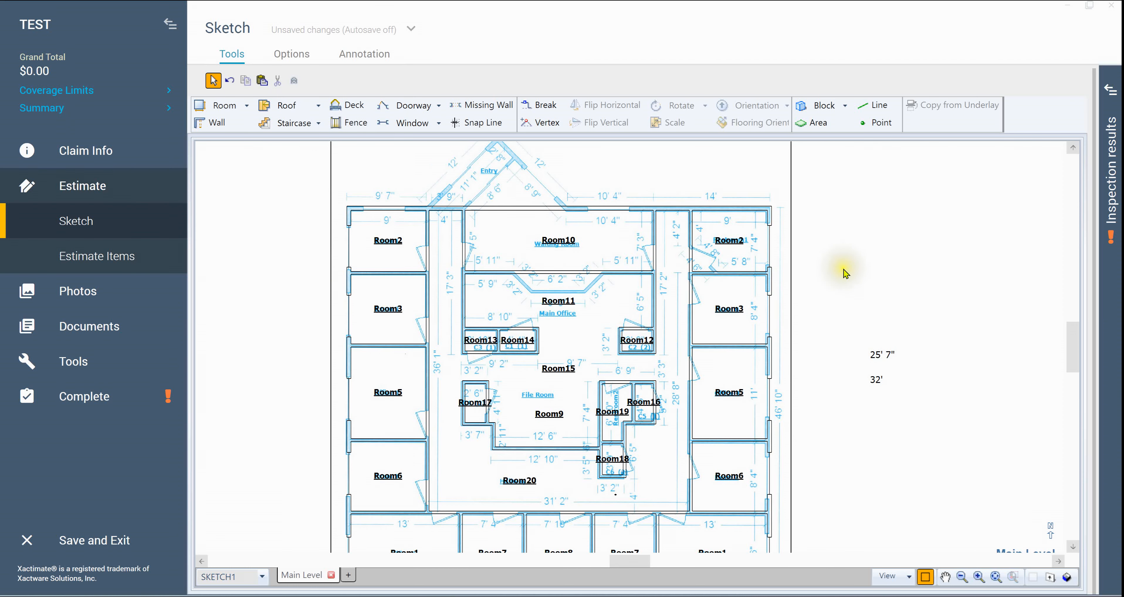
# - Try to angle Restroom1's corner by adding a vertex in its hallway wall and moving the lower corner about 3' 3" inward
pyautogui.scroll(3, 838, 276)
pyautogui.moveTo(771, 237); pyautogui.dragTo(778, 368)
pyautogui.scroll(2, 608, 384)
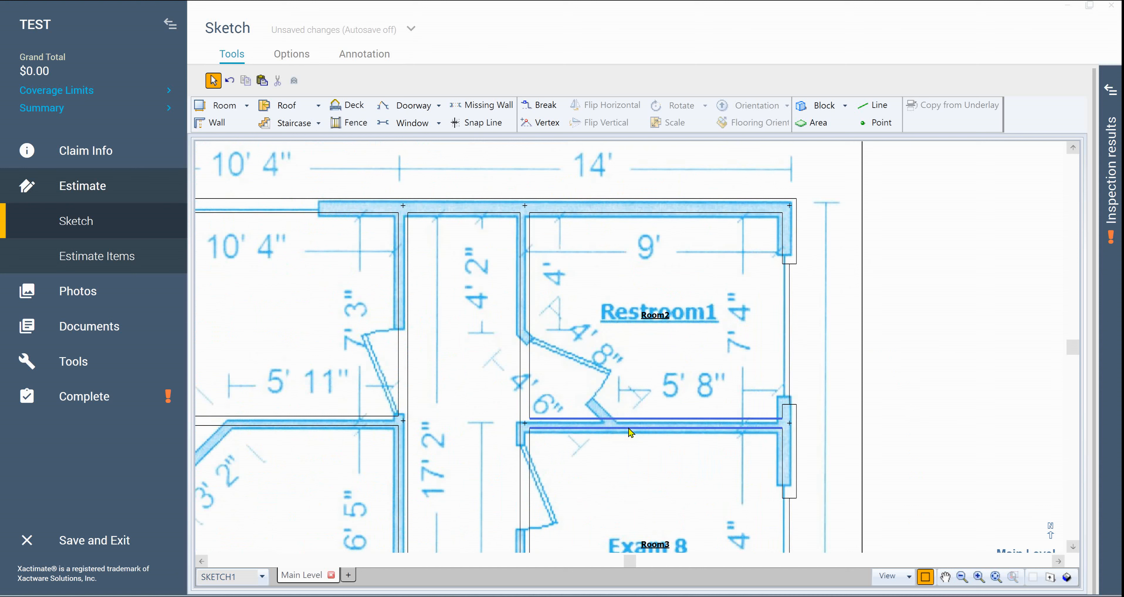
pyautogui.press('v')
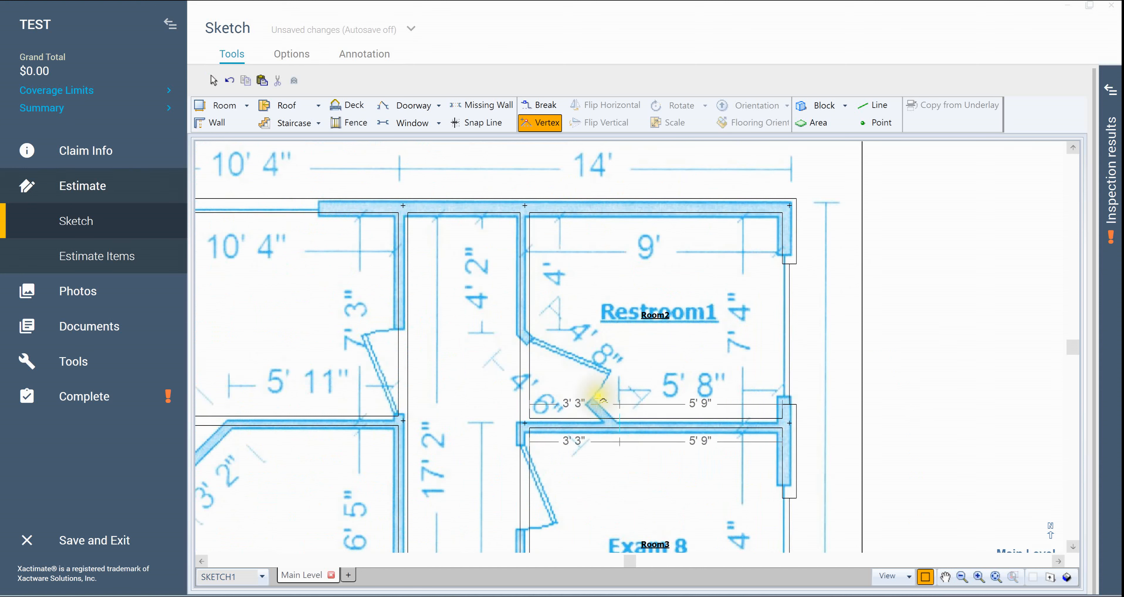
pyautogui.click(528, 332)
pyautogui.click(527, 435)
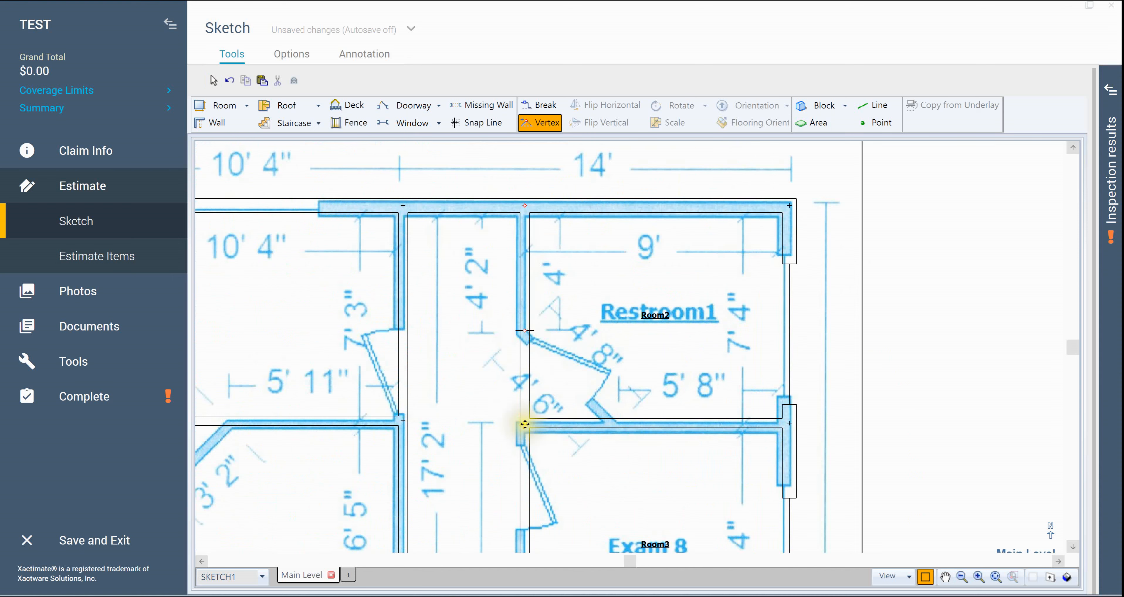
pyautogui.moveTo(525, 422); pyautogui.dragTo(623, 429)
# - Try to square Exam 8 again by adding a vertex in its slanted hallway wall and placing it at the original corner
pyautogui.moveTo(881, 464)
pyautogui.mouseDown()
pyautogui.moveTo(861, 455)
pyautogui.moveTo(837, 311)
pyautogui.mouseUp()
pyautogui.press('v')
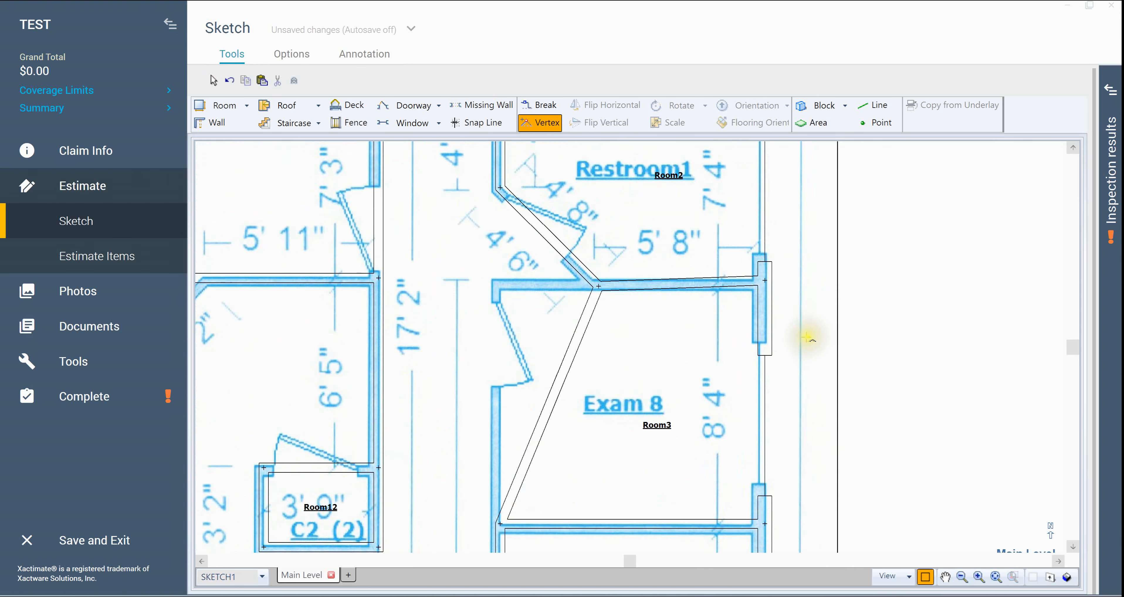
pyautogui.click(566, 367)
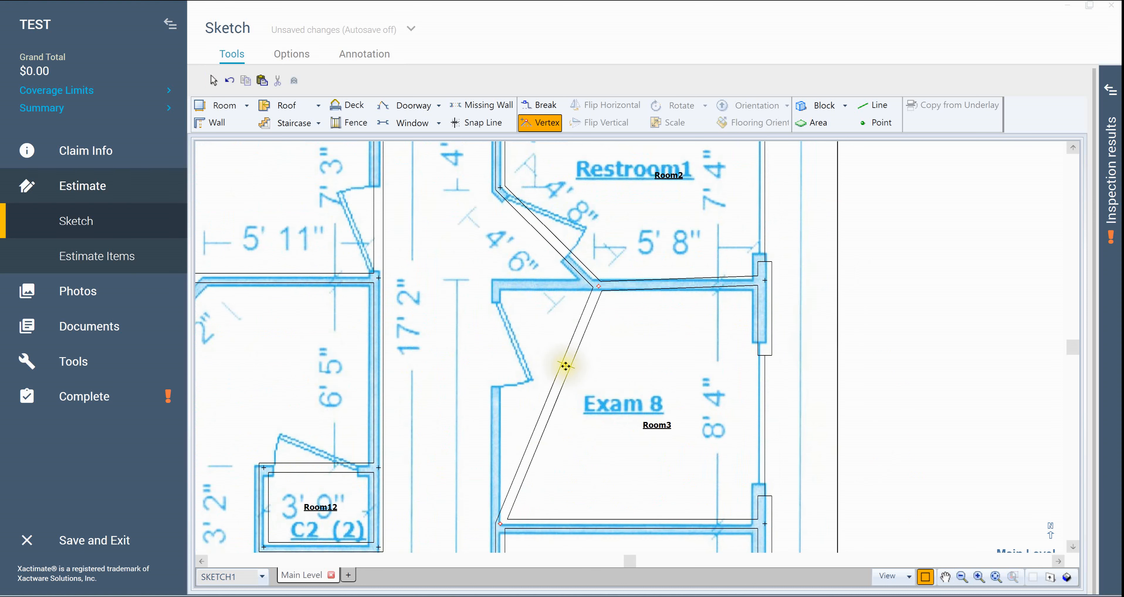
pyautogui.moveTo(566, 365); pyautogui.dragTo(500, 286)
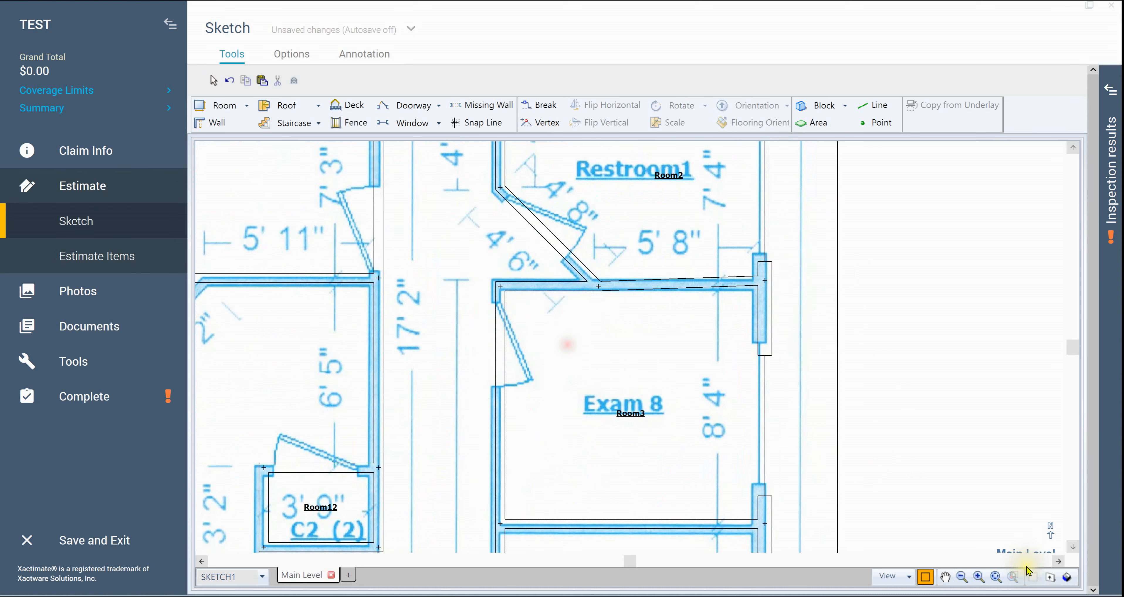
pyautogui.click(886, 331)
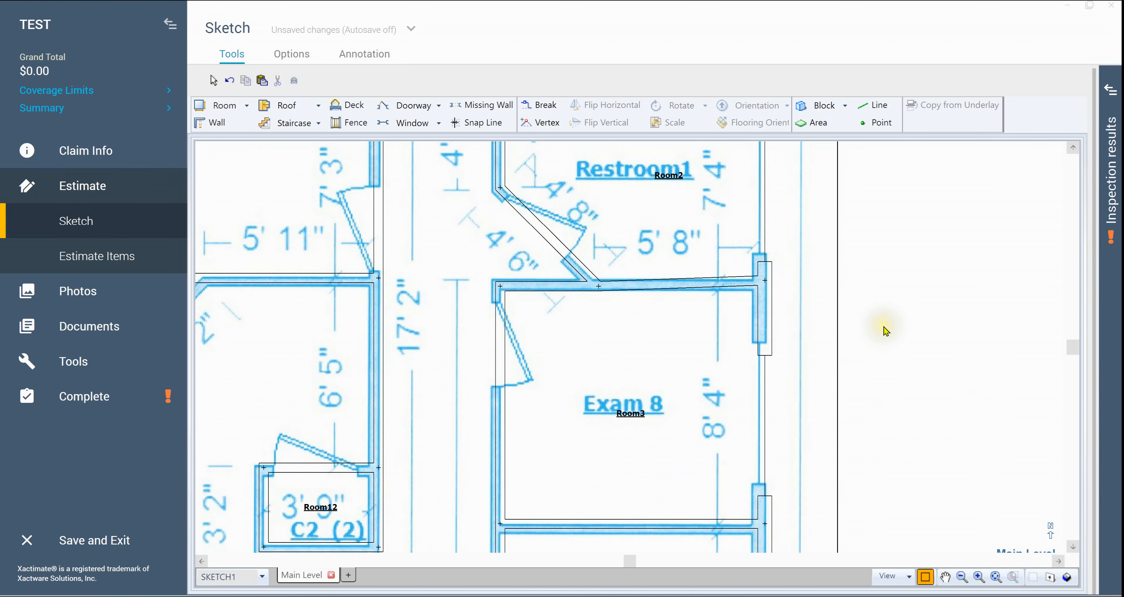
pyautogui.moveTo(888, 332); pyautogui.dragTo(858, 472)
pyautogui.press('Escape')
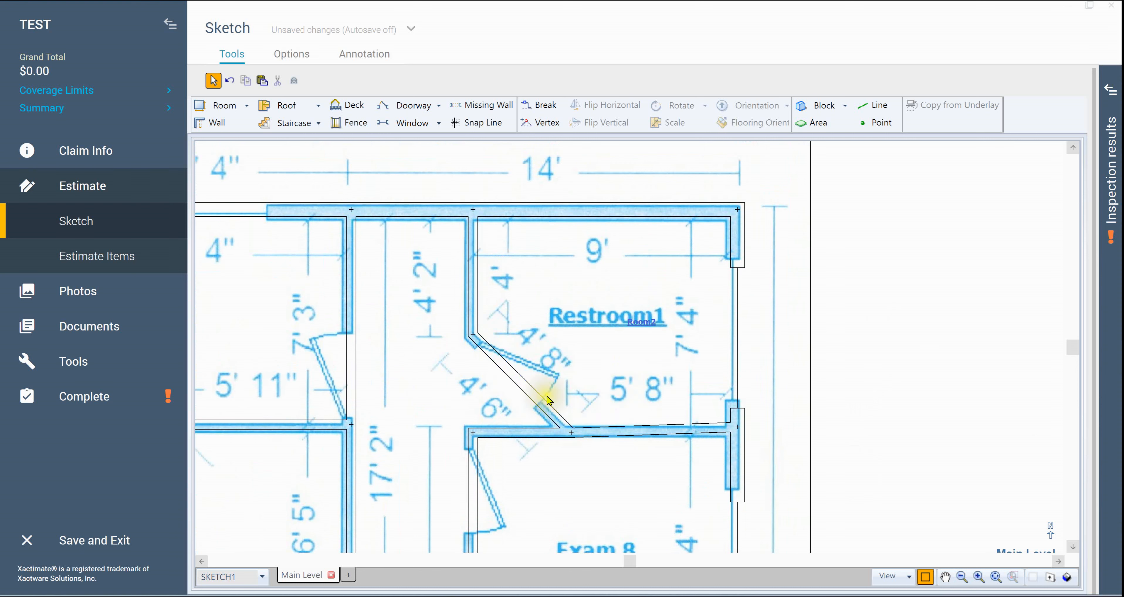
# - Try to adjust the diagonal Restroom1 wall and the outer end of the slanted wall shared with Exam 8
pyautogui.click(520, 390)
pyautogui.click(524, 384)
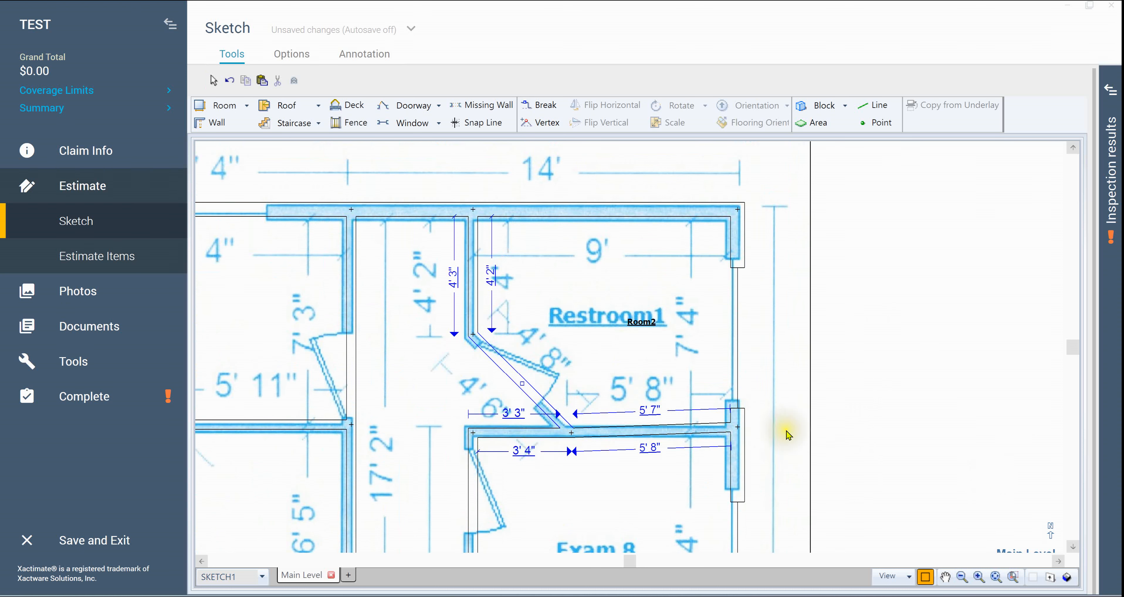
pyautogui.click(828, 422)
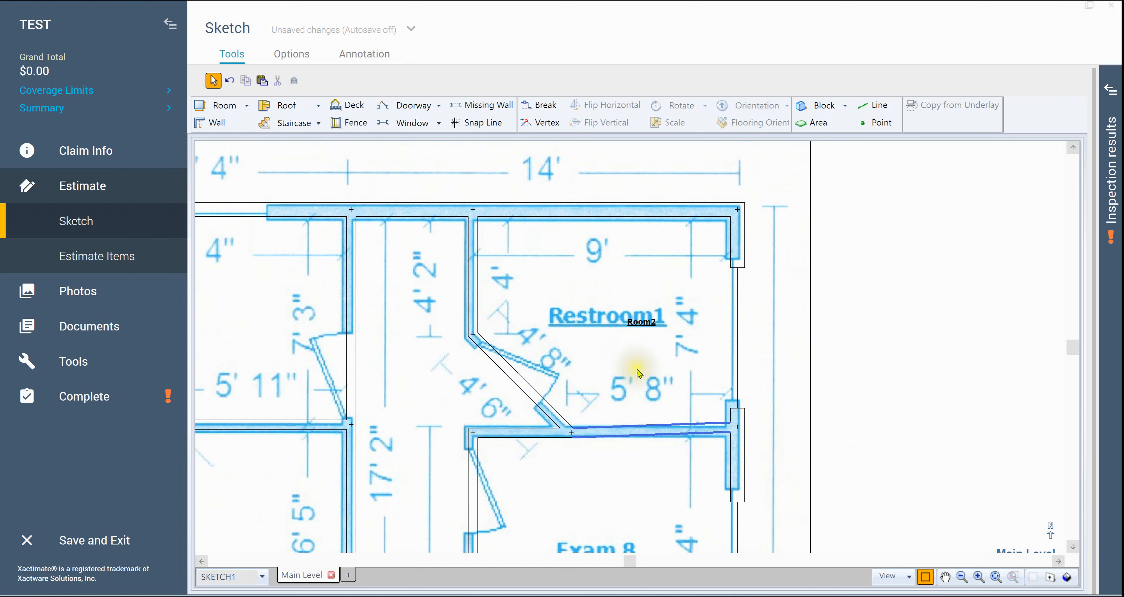
pyautogui.click(735, 443)
pyautogui.click(736, 443)
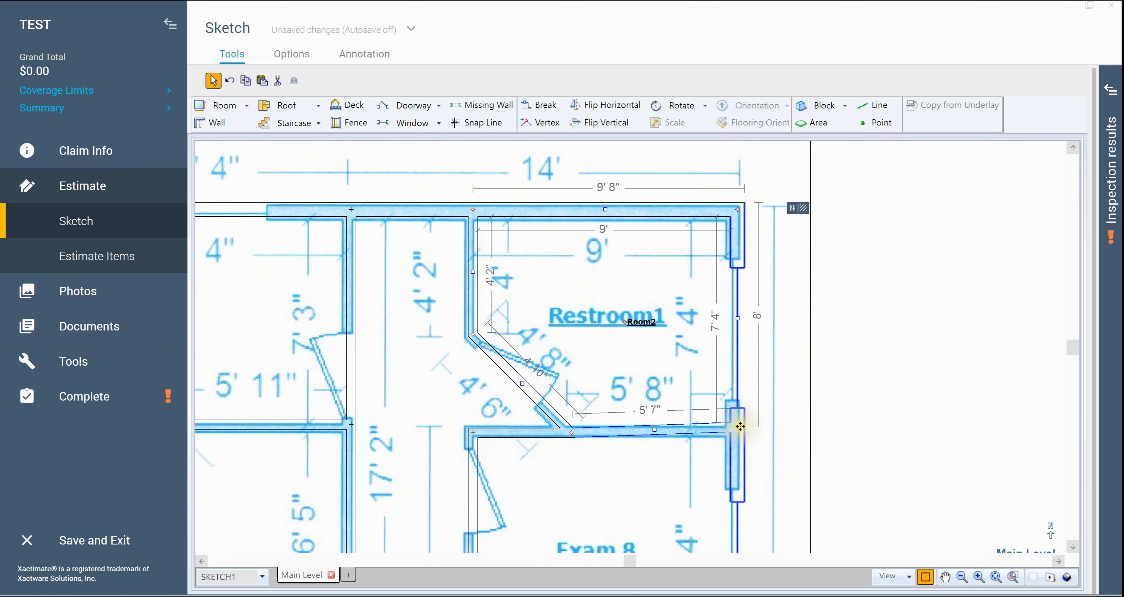
pyautogui.moveTo(737, 444); pyautogui.dragTo(741, 422)
pyautogui.click(904, 395)
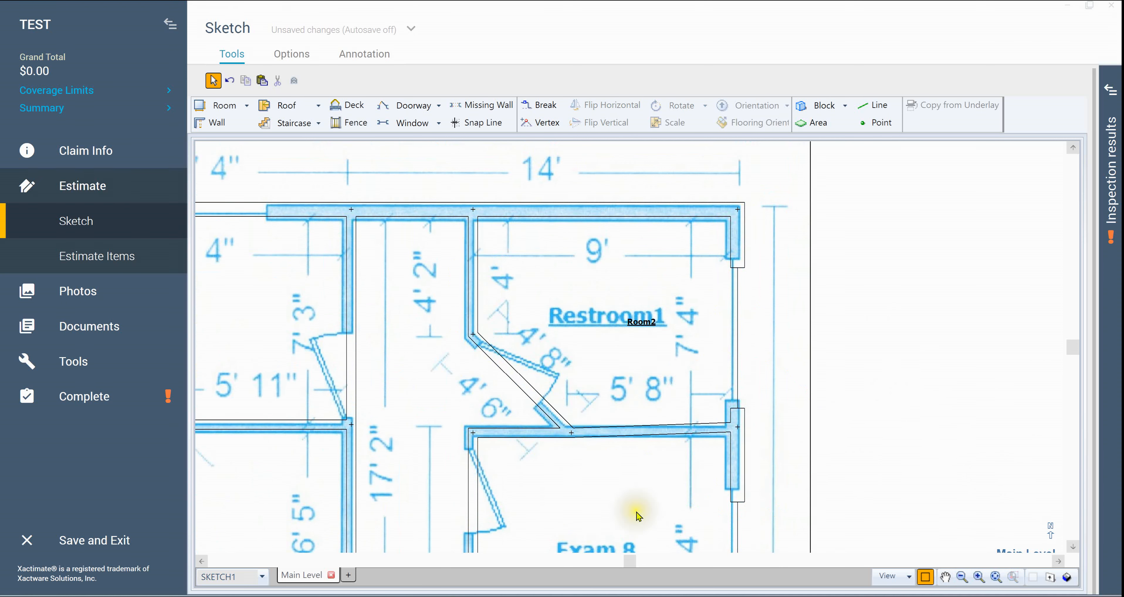
# - Undo the vertex changes to the walls of Restroom1 and Exam 8
pyautogui.hotkey('ctrl', 'z')
pyautogui.hotkey('ctrl', 'z')
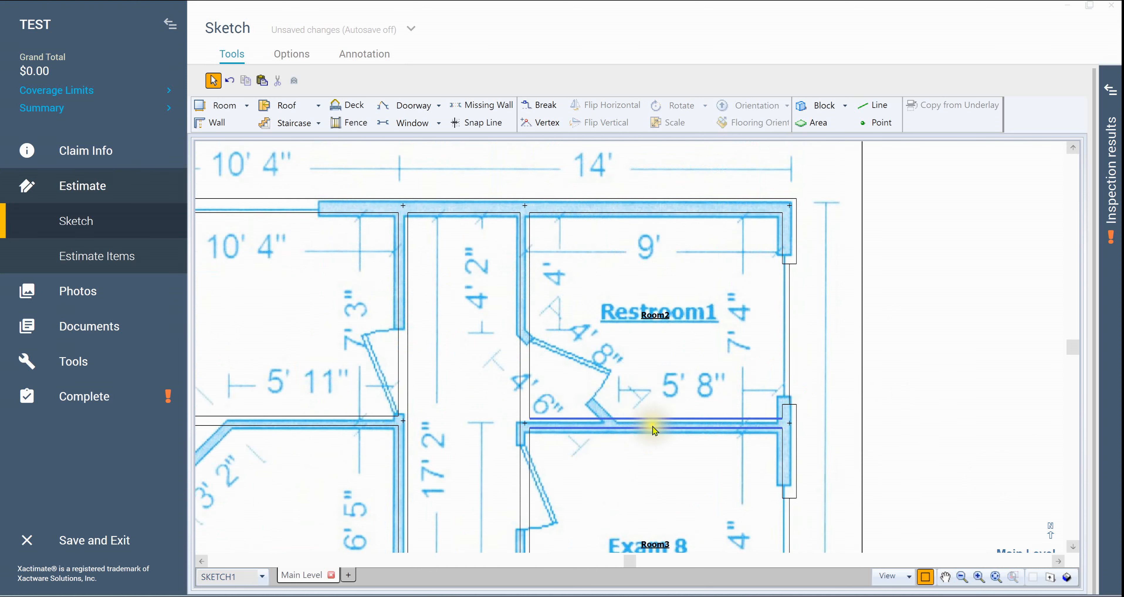
pyautogui.click(622, 416)
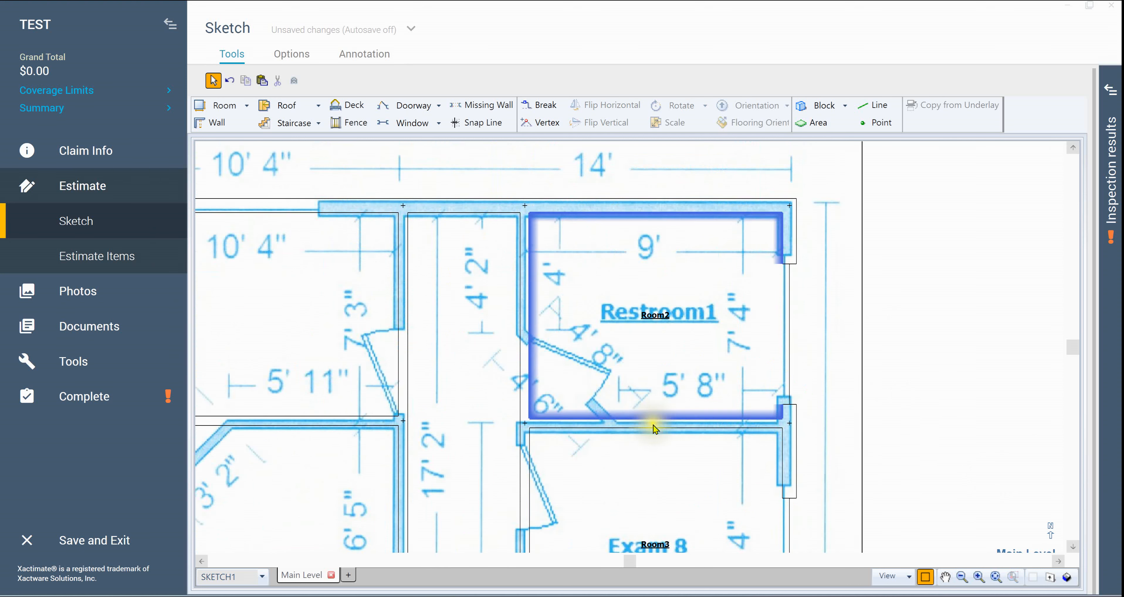
pyautogui.click(868, 409)
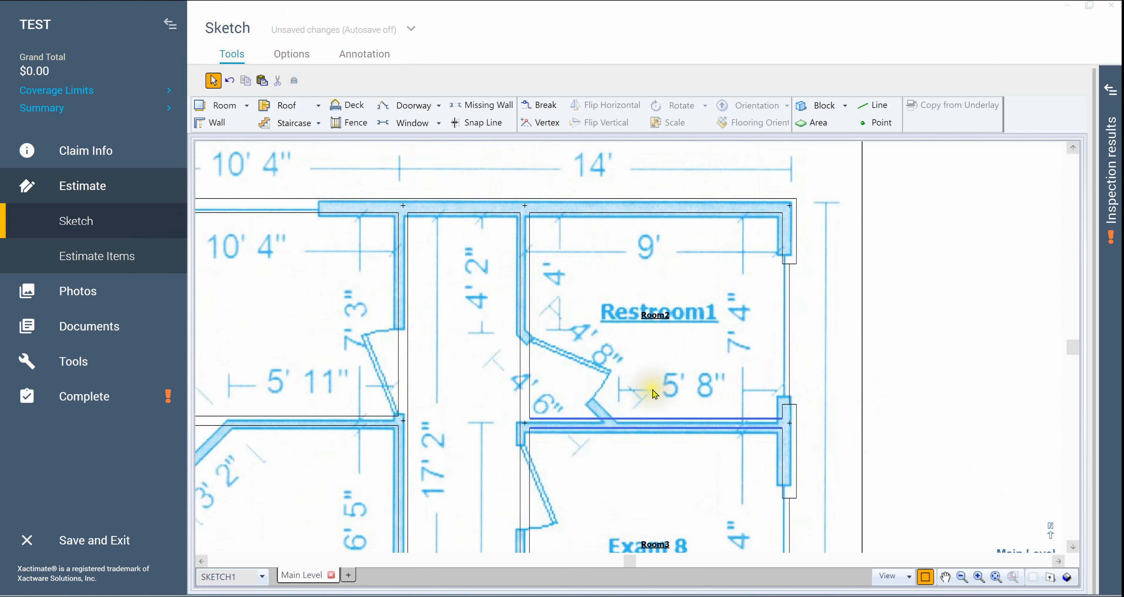
# - Add a vertex about 4' 3" down Restroom1's hallway wall and move the lower hallway corner about 3' along the wall shared with Exam 8
pyautogui.press('v')
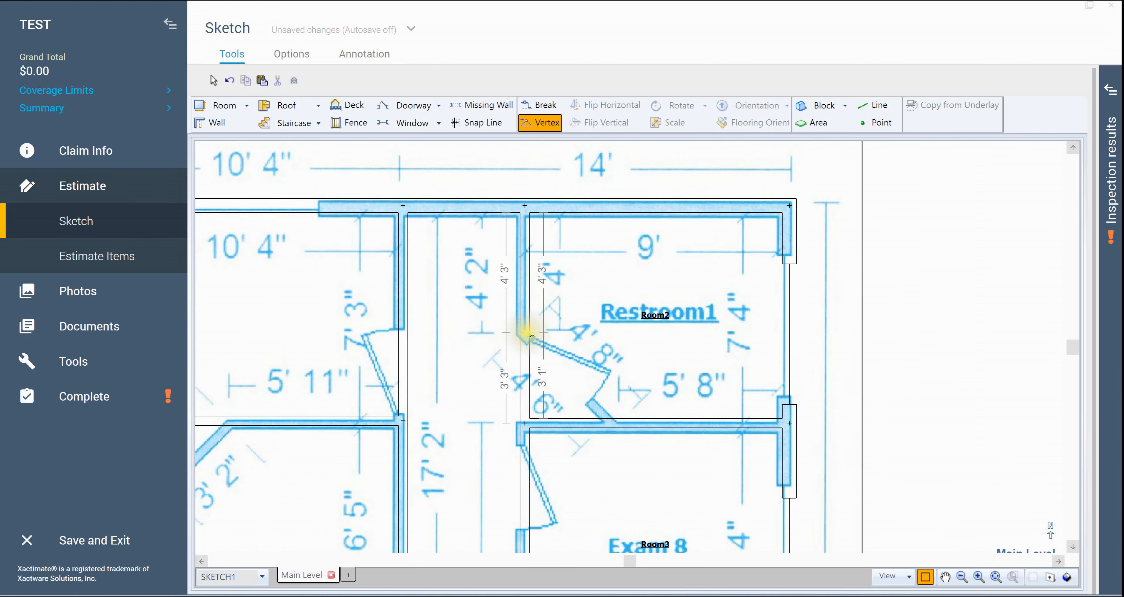
pyautogui.click(525, 331)
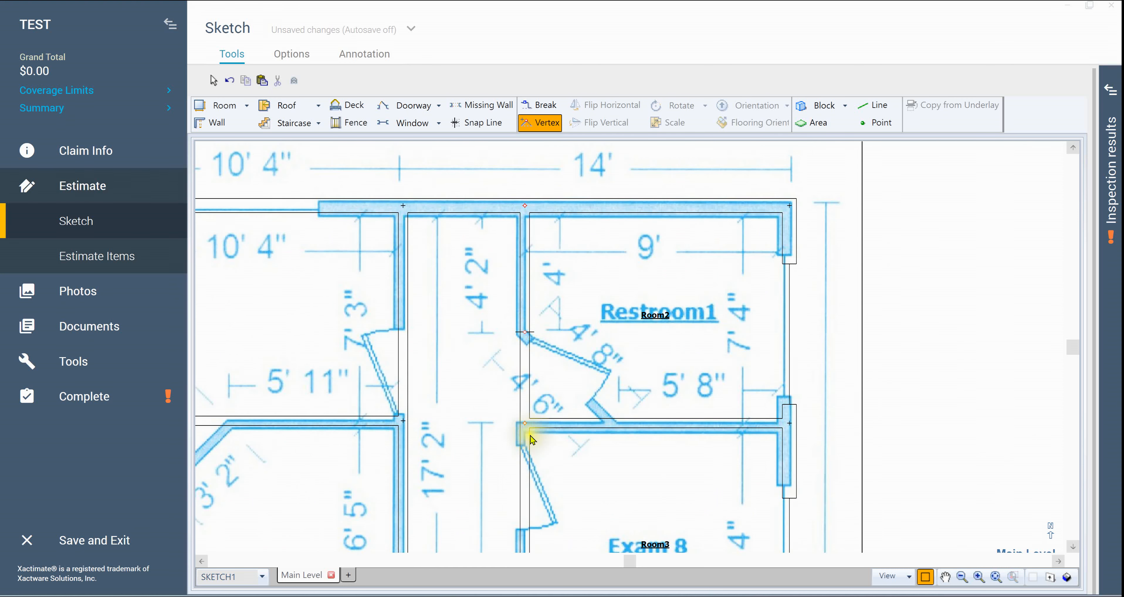
pyautogui.moveTo(526, 427); pyautogui.dragTo(615, 427)
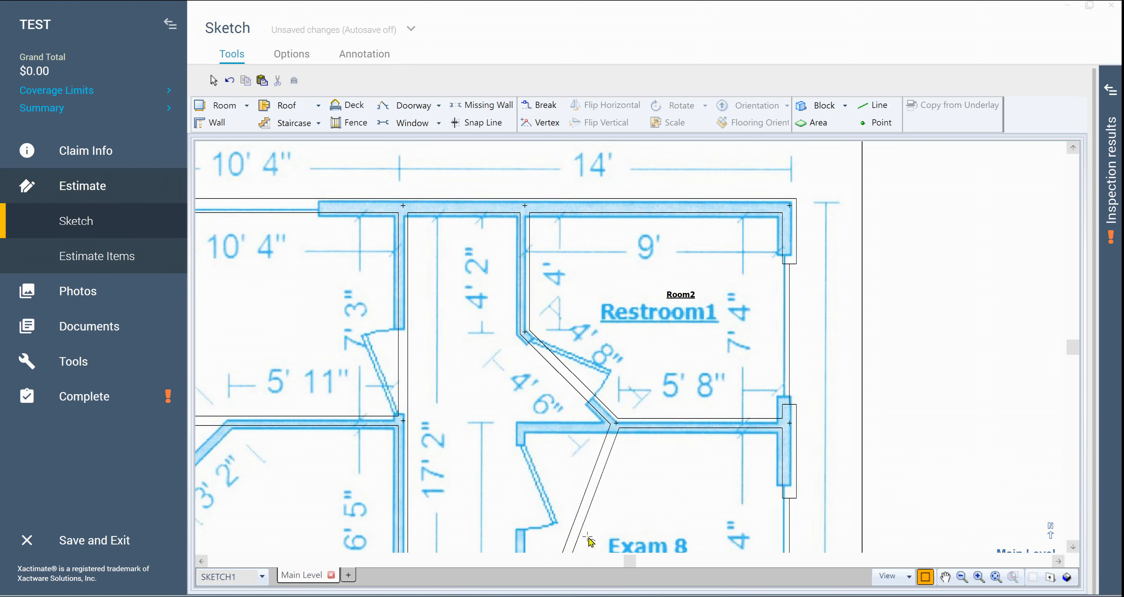
# - Add a vertex in Exam 8's slanted hallway wall and move it onto the room's upper hallway corner in the underlay
pyautogui.click(589, 509)
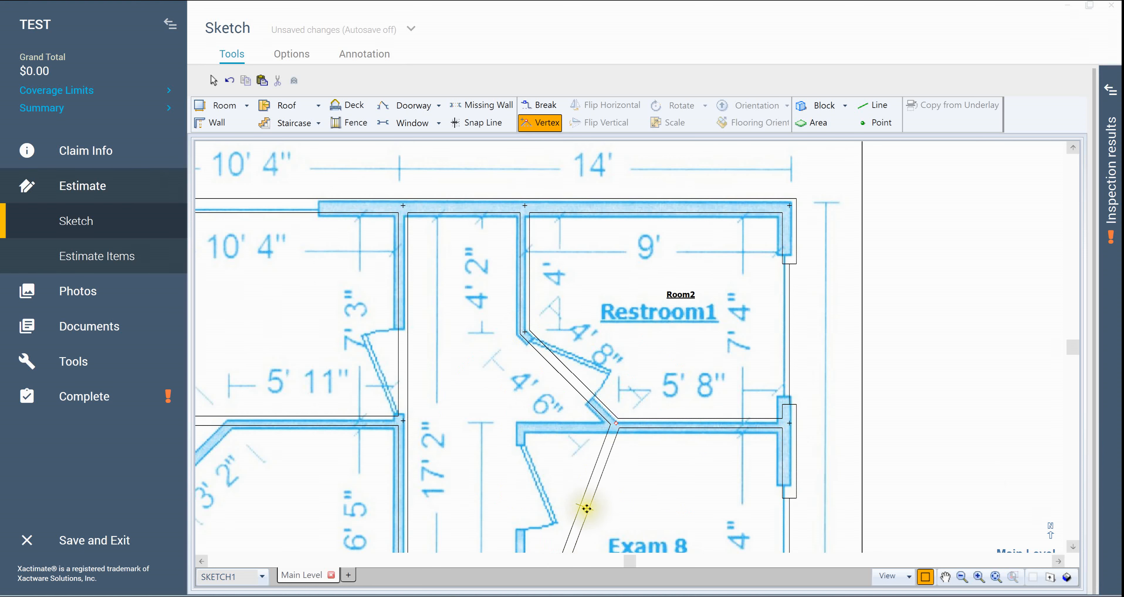
pyautogui.moveTo(587, 509); pyautogui.dragTo(525, 423)
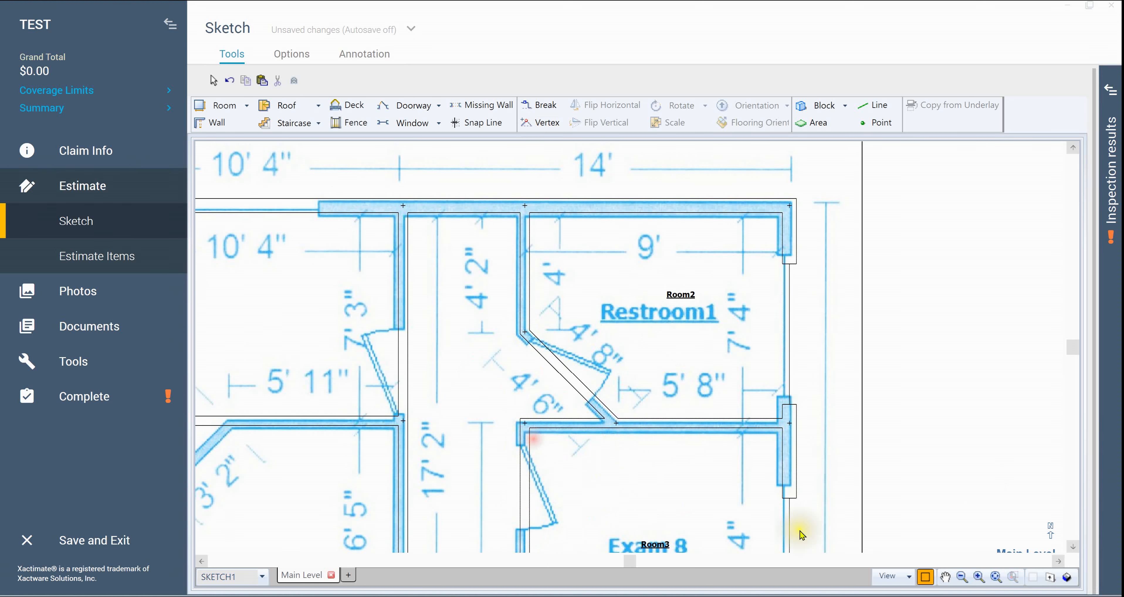
pyautogui.click(914, 352)
# - Shift the diagonal Restroom1 wall outward so its hallway side is 4' 6" long
pyautogui.click(567, 381)
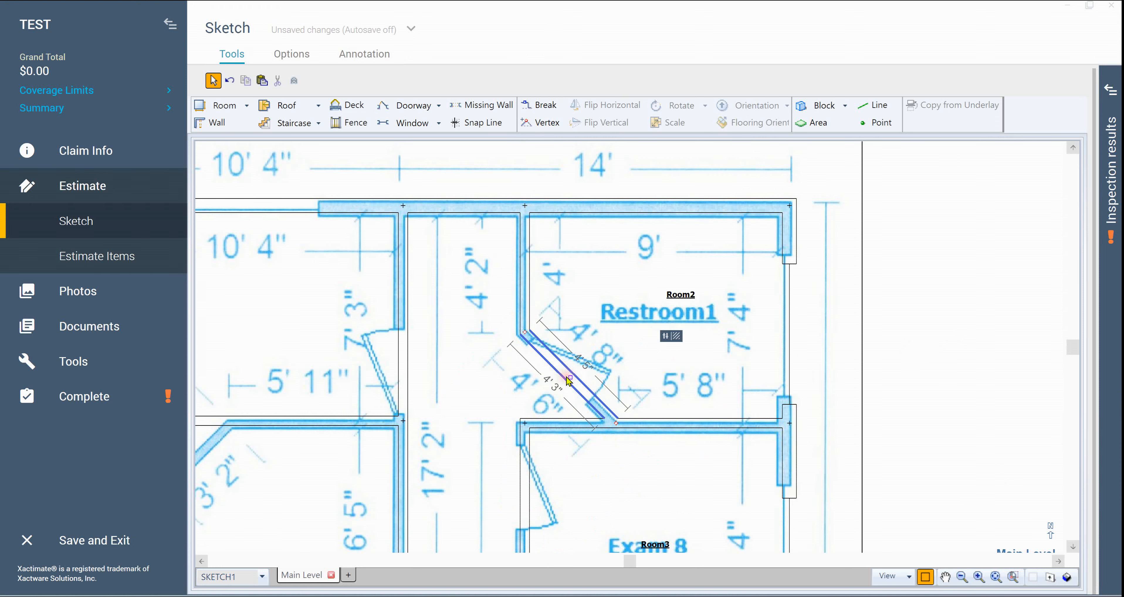
pyautogui.doubleClick(571, 377)
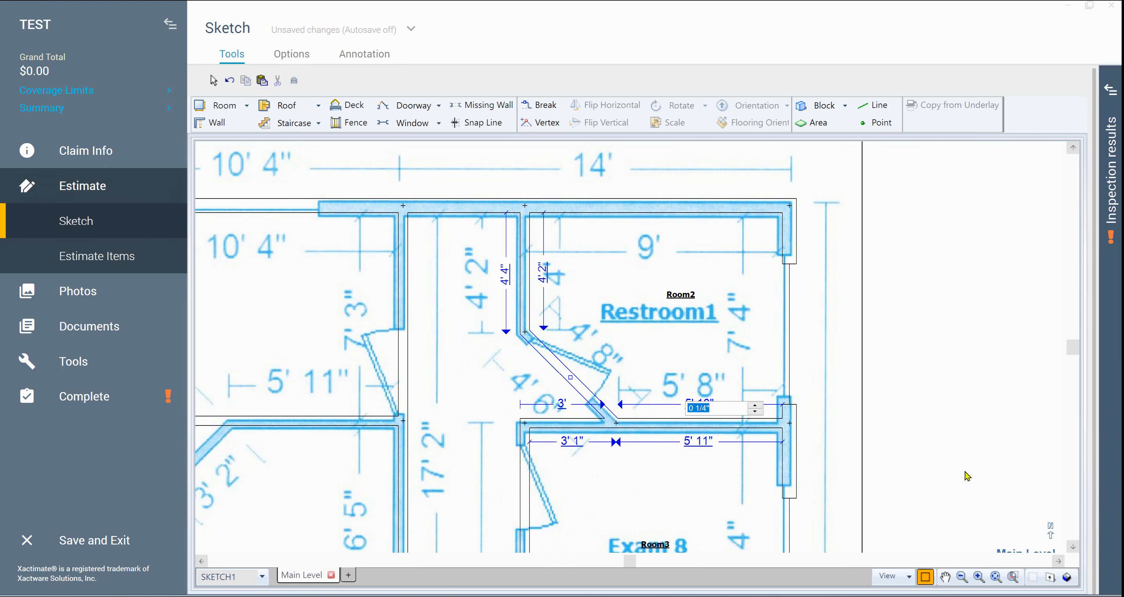
pyautogui.press('Return')
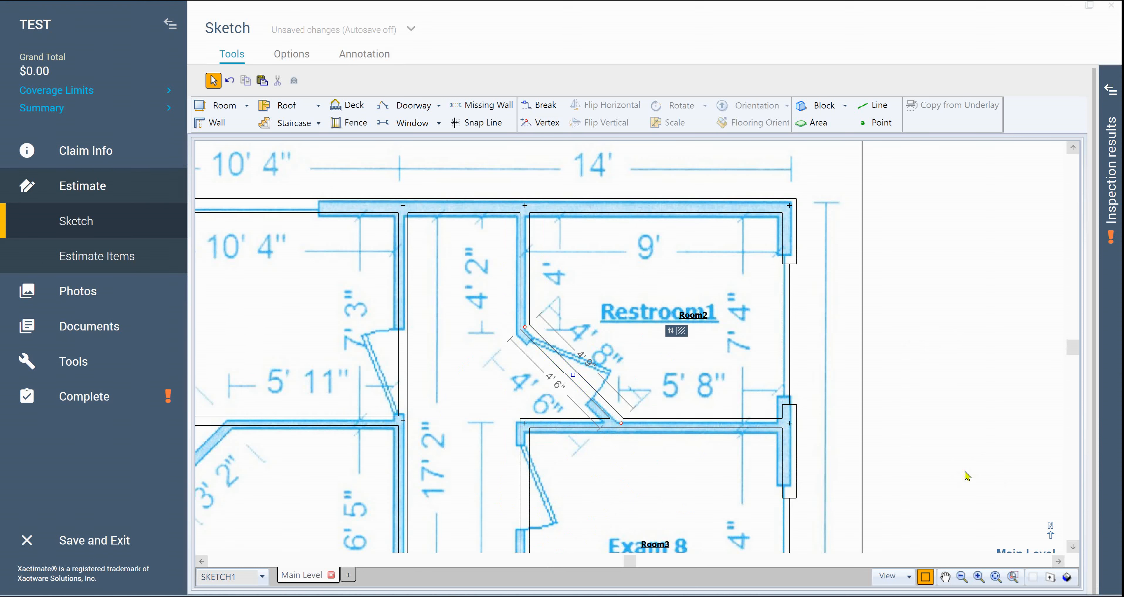
# - Check the dimensions of Restroom1 and of the walls meeting its diagonal wall against the underlay
pyautogui.click(587, 376)
pyautogui.click(574, 374)
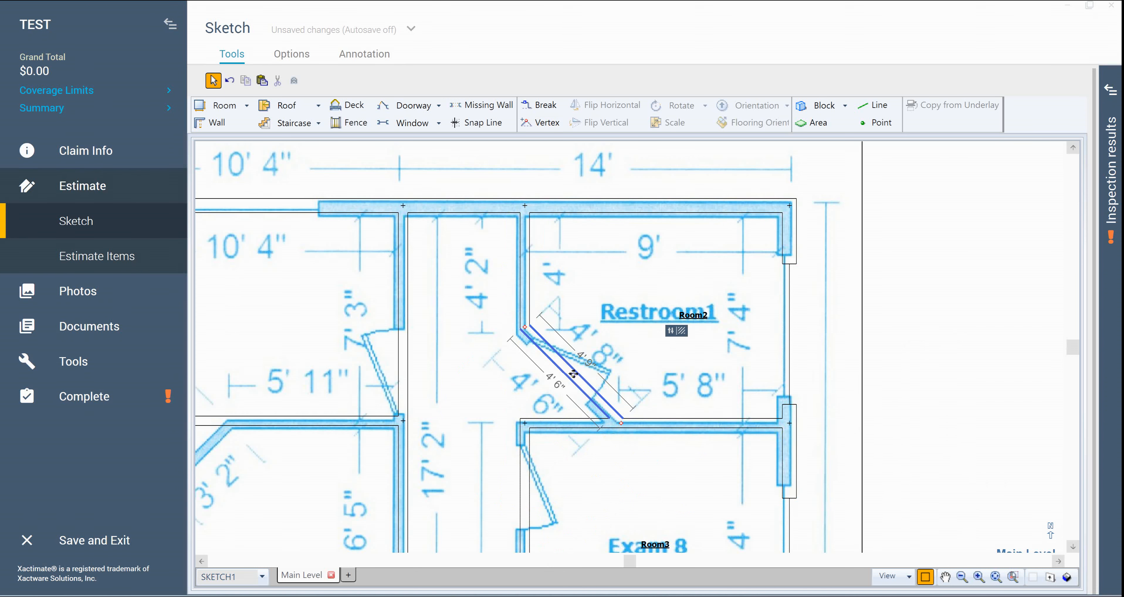
pyautogui.click(574, 374)
pyautogui.click(543, 269)
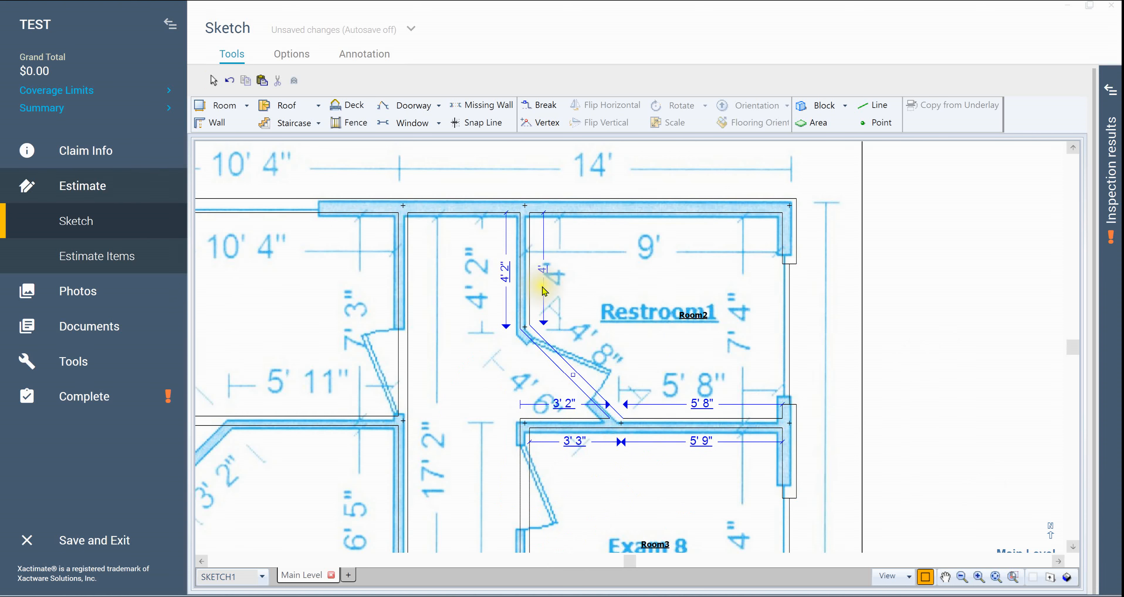
pyautogui.click(756, 398)
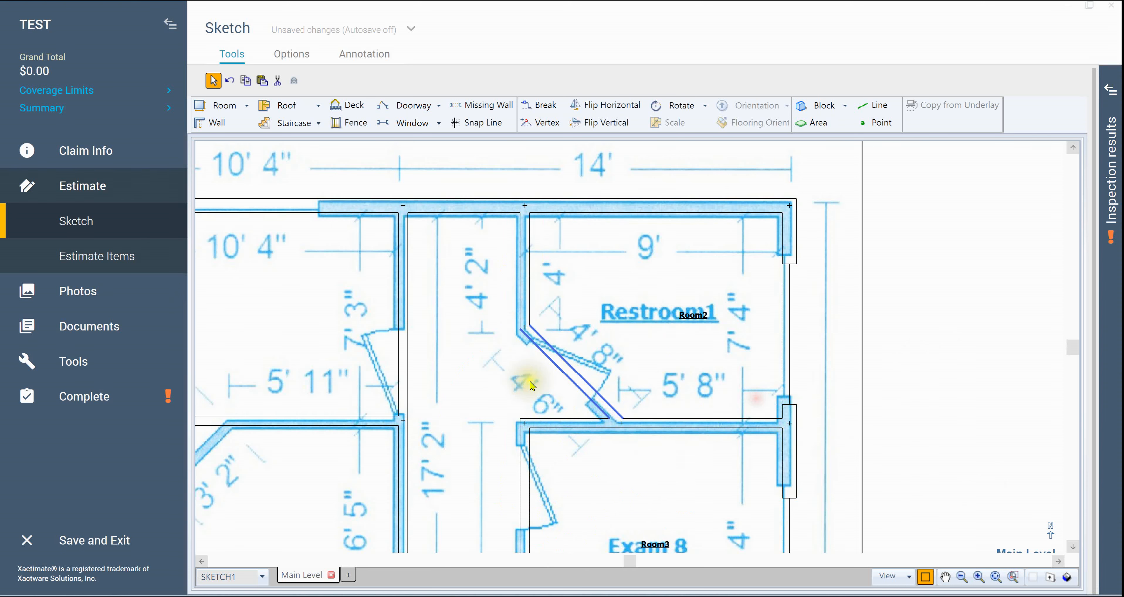
pyautogui.click(573, 375)
pyautogui.click(574, 375)
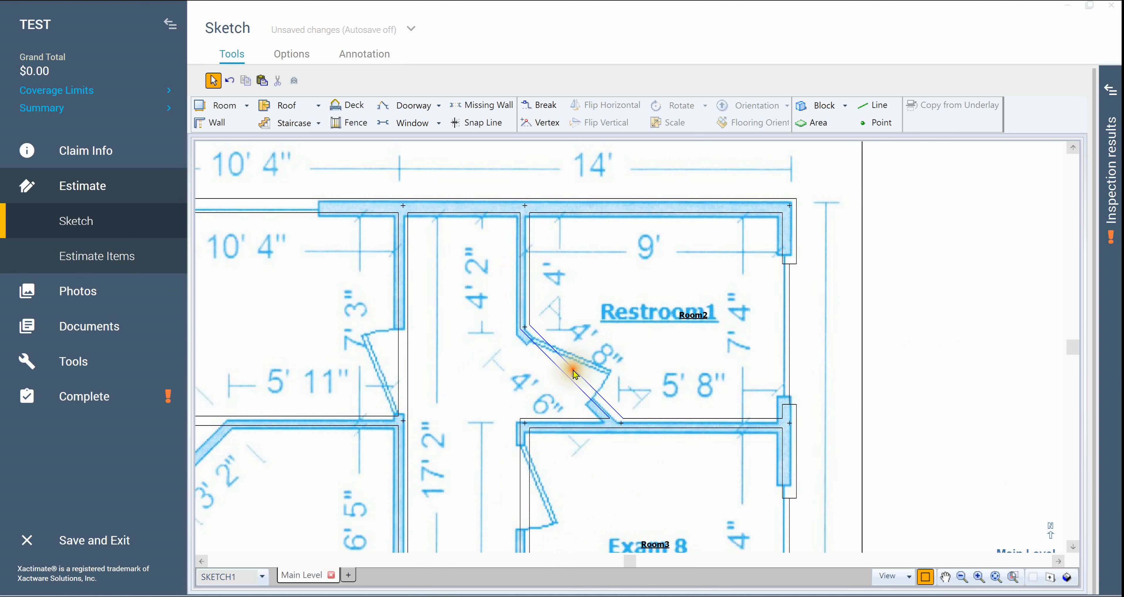
pyautogui.click(545, 272)
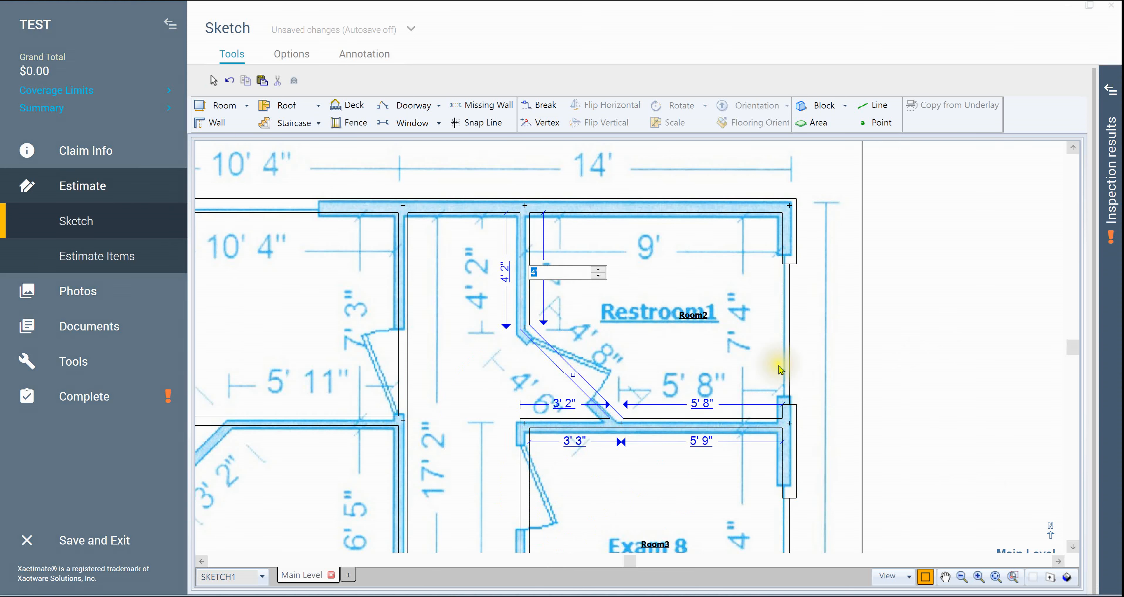
pyautogui.click(690, 364)
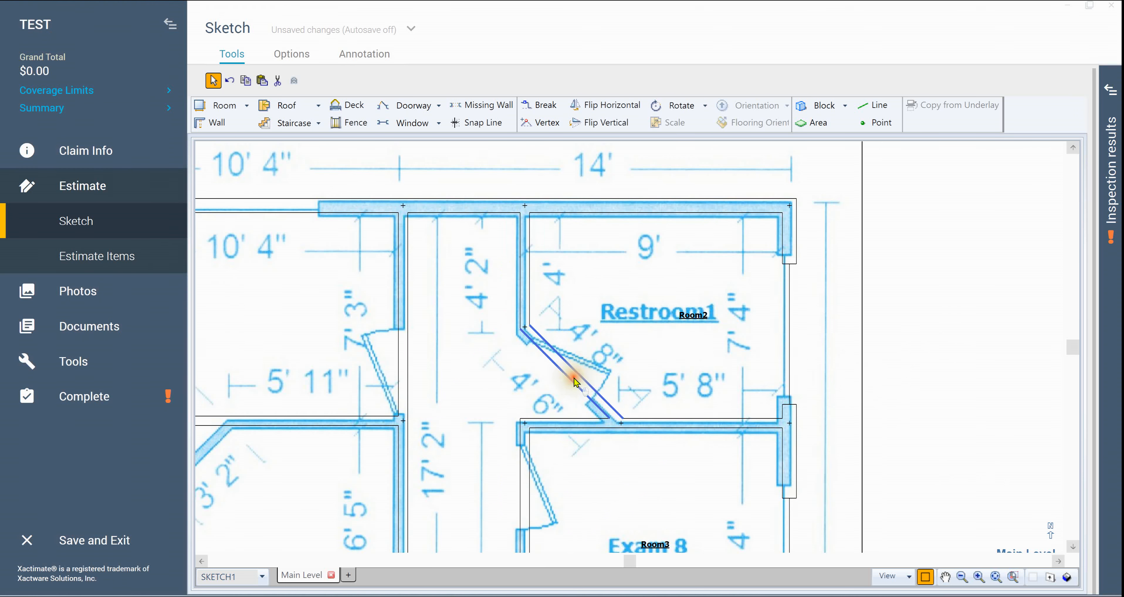
pyautogui.click(681, 312)
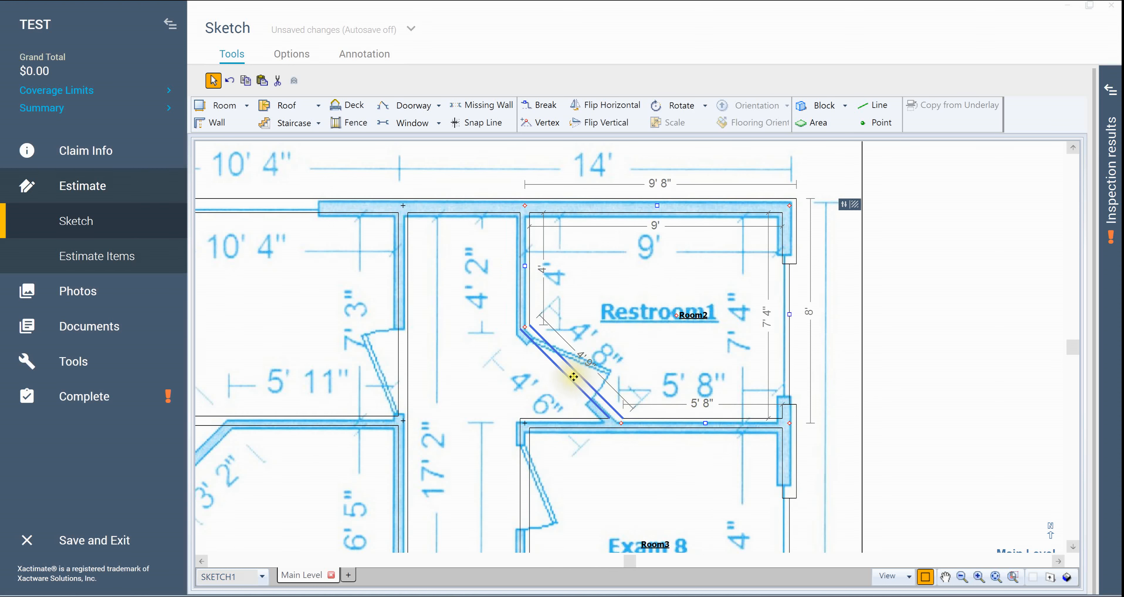
pyautogui.click(573, 376)
pyautogui.click(700, 404)
pyautogui.click(887, 417)
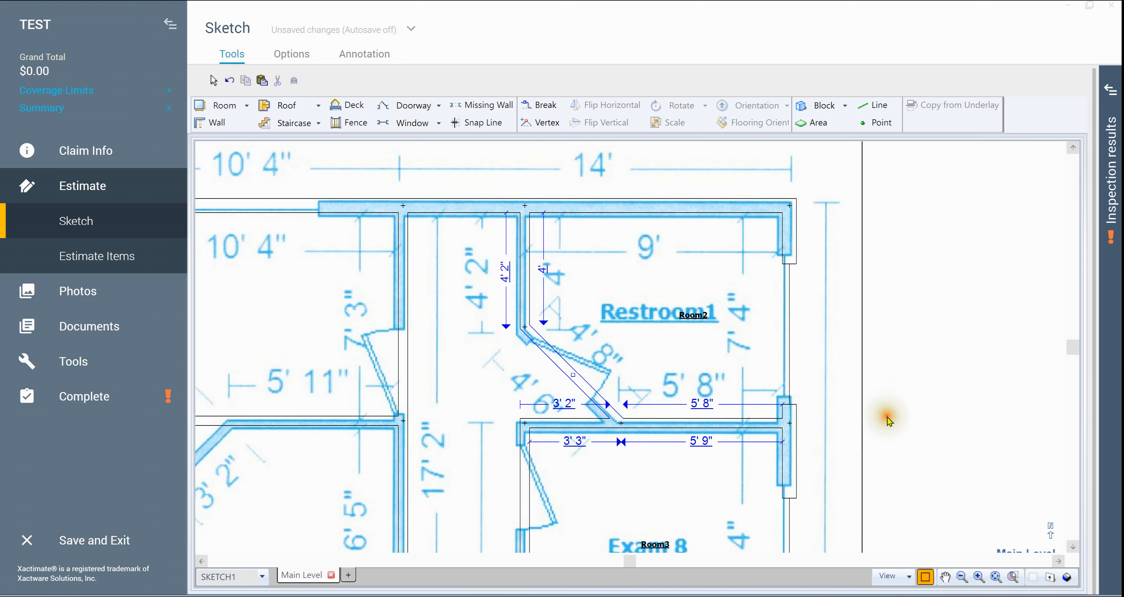
pyautogui.click(673, 349)
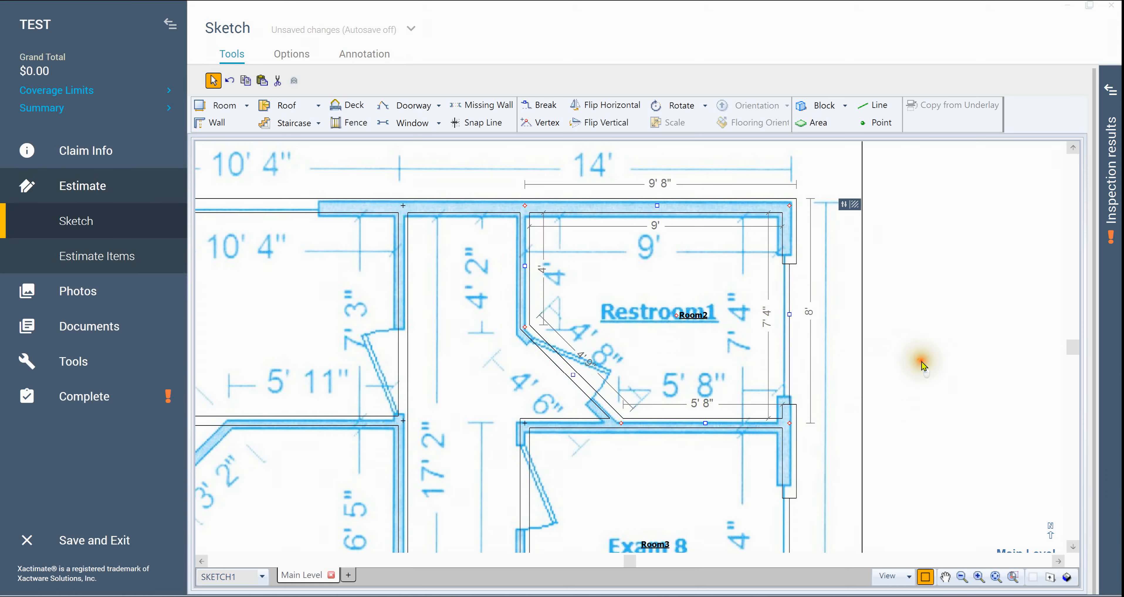
# - Break the wall shared by the Waiting Room and Main Office at two points, each 5' 9" from its end
pyautogui.scroll(-4, 672, 397)
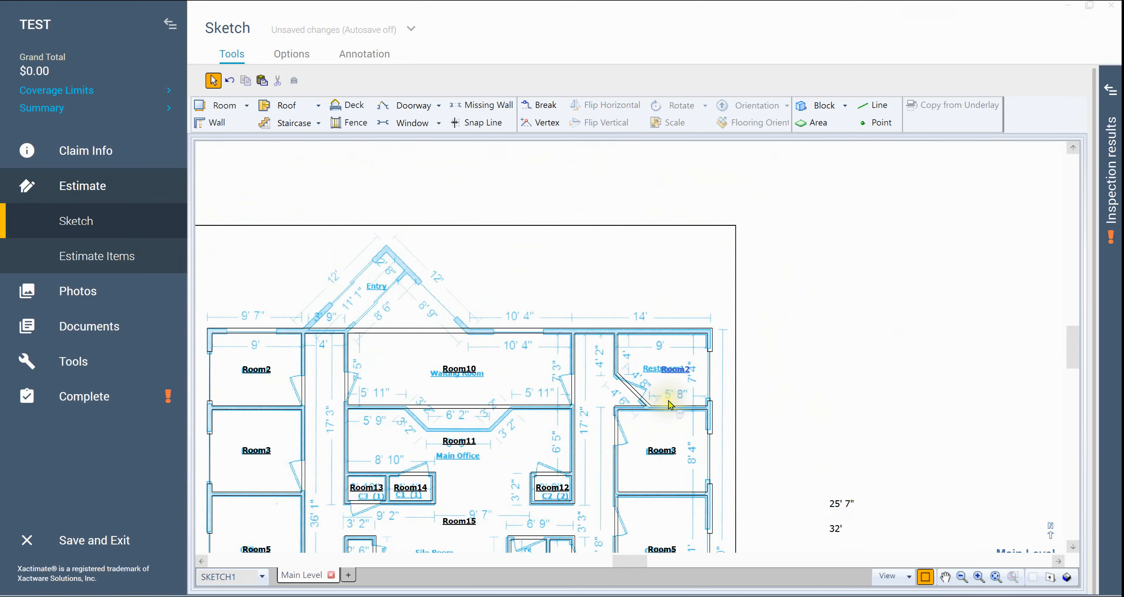
pyautogui.moveTo(752, 419); pyautogui.dragTo(909, 396)
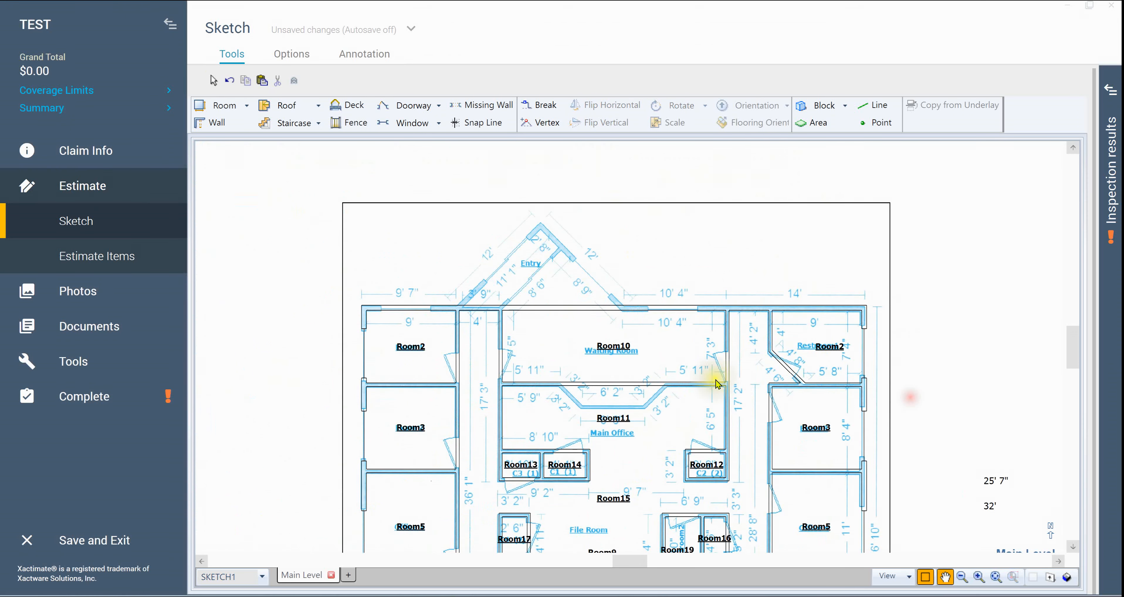
pyautogui.scroll(4, 598, 393)
pyautogui.moveTo(666, 400); pyautogui.dragTo(520, 386)
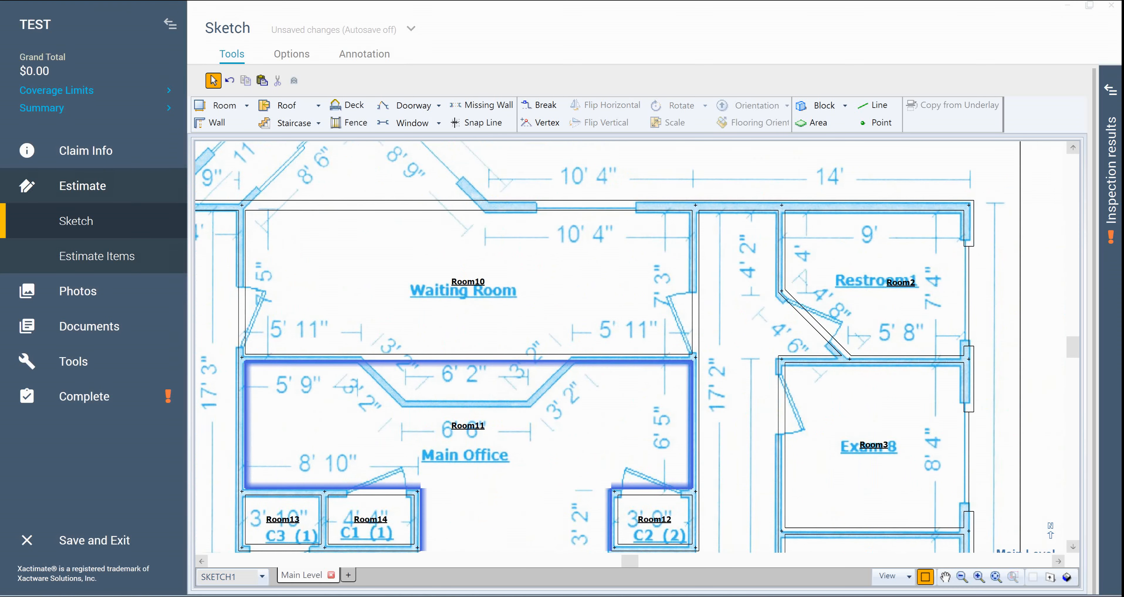
pyautogui.moveTo(549, 352); pyautogui.dragTo(615, 393)
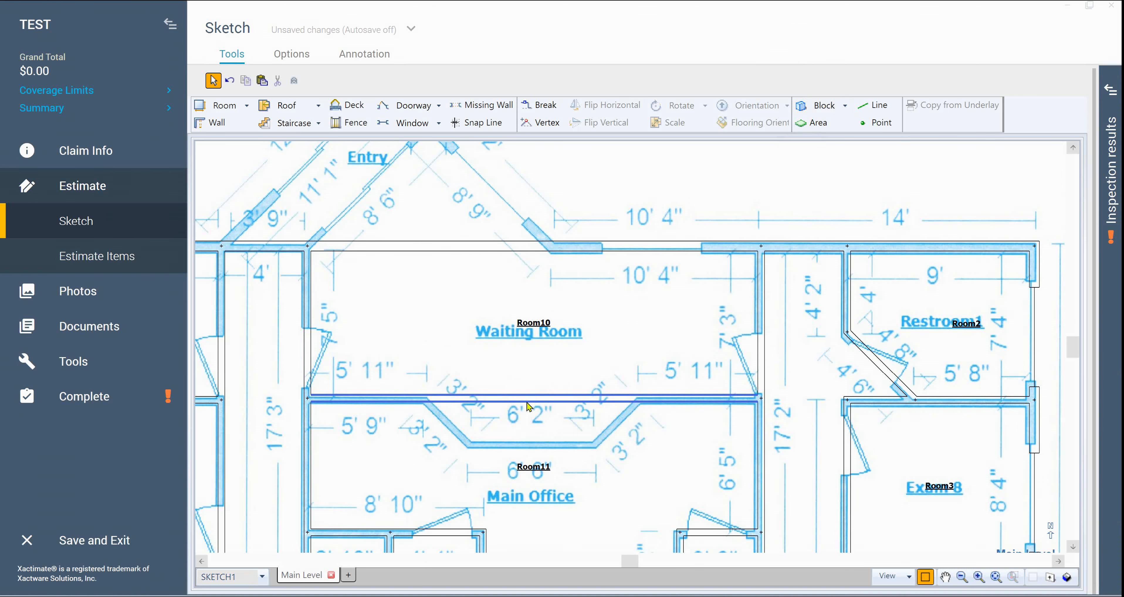
pyautogui.press('b')
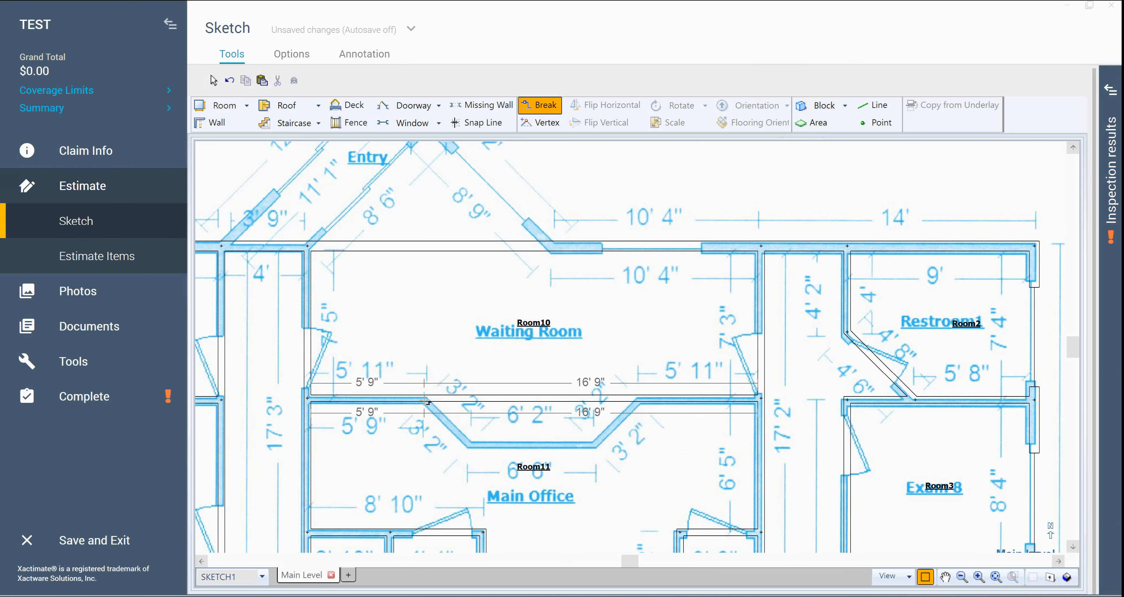
pyautogui.moveTo(427, 401); pyautogui.dragTo(645, 403)
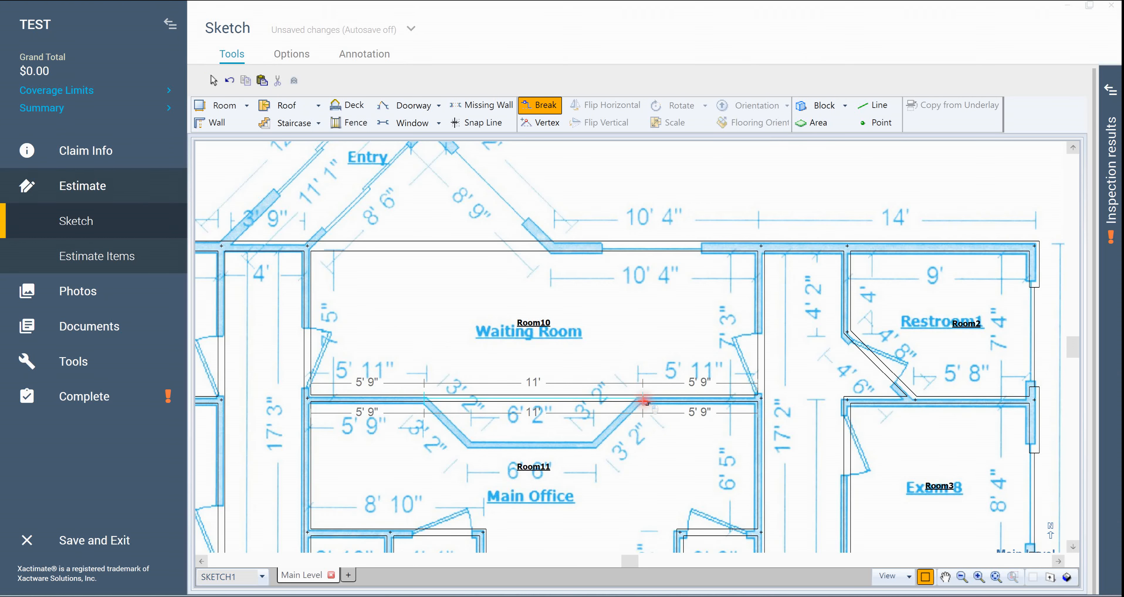
pyautogui.moveTo(644, 401); pyautogui.dragTo(644, 400)
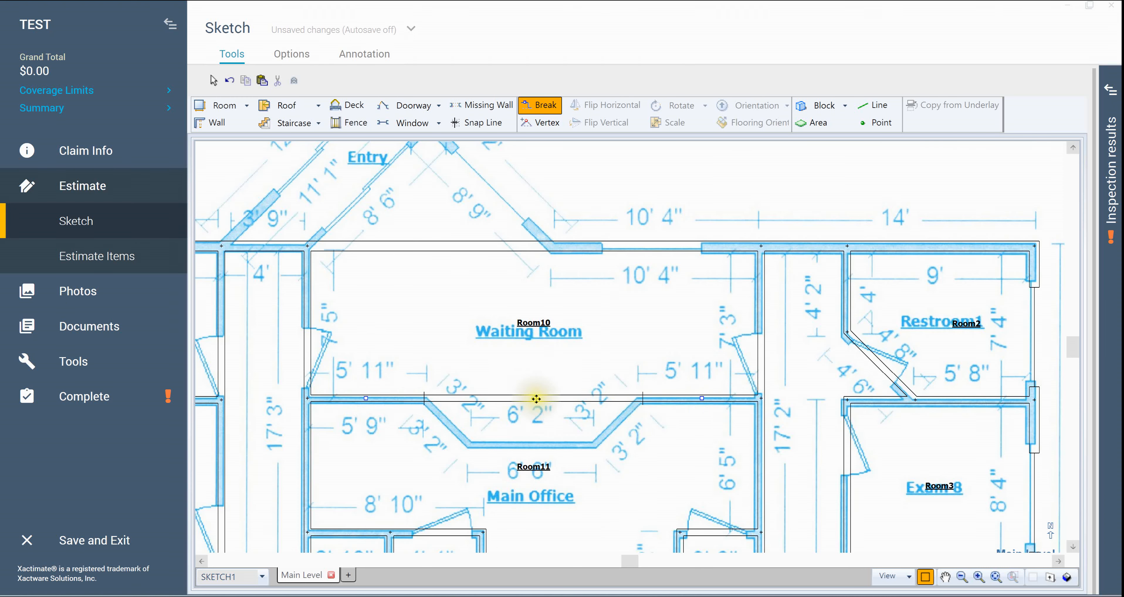
# - Shift the shared wall's middle section 2' 4" into the Main Office and move both its corners inward, forming a slanted bay 6' 6" wide
pyautogui.moveTo(536, 396); pyautogui.dragTo(542, 443)
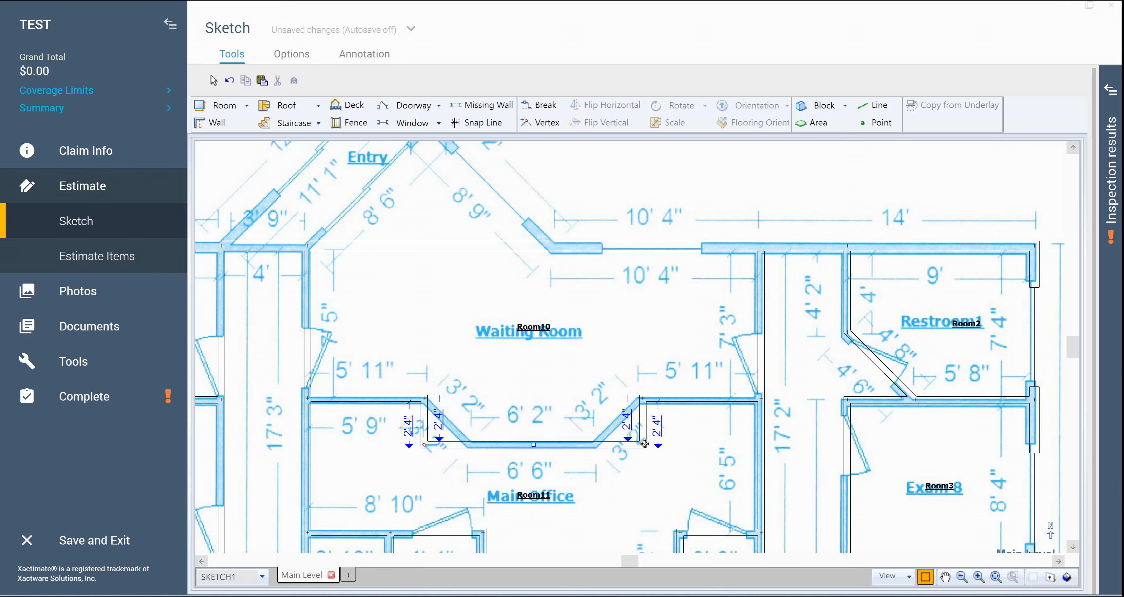
pyautogui.moveTo(645, 443); pyautogui.dragTo(585, 453)
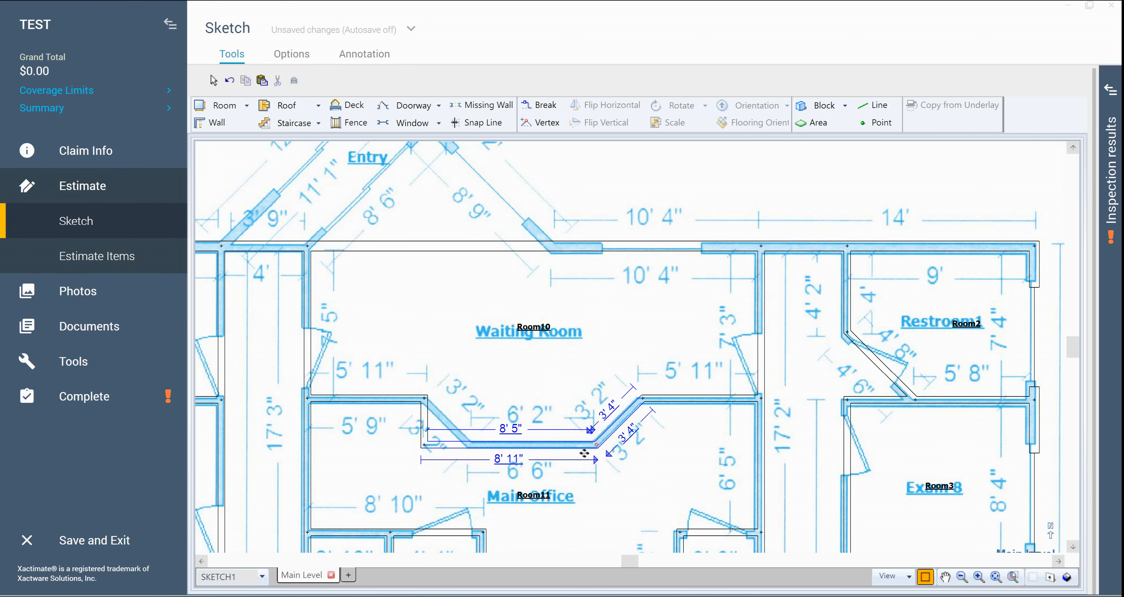
pyautogui.click(428, 431)
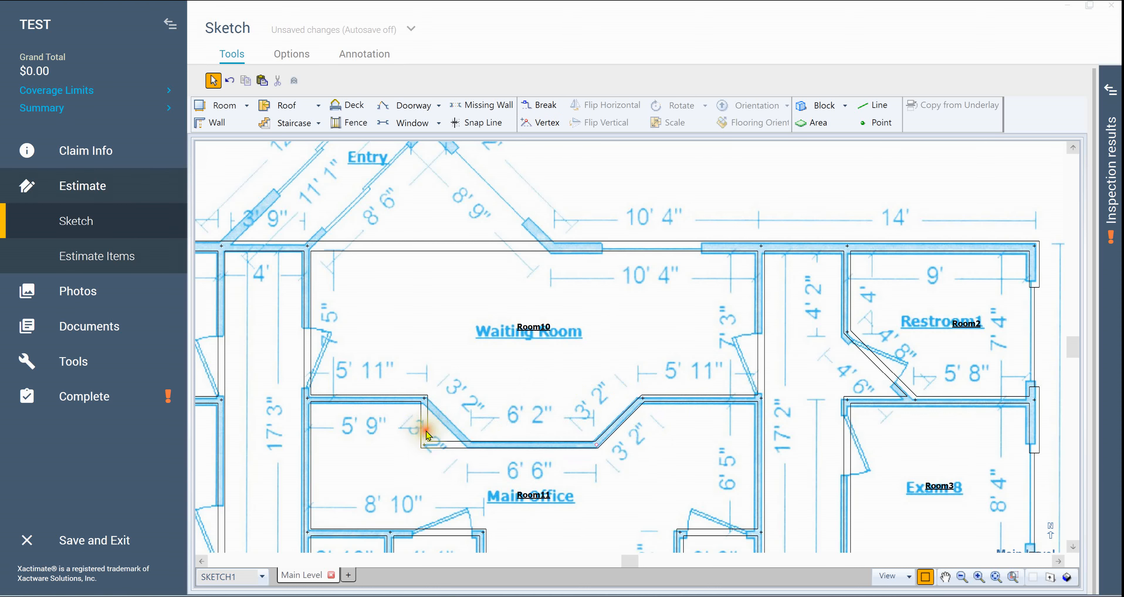
pyautogui.moveTo(424, 445); pyautogui.dragTo(471, 445)
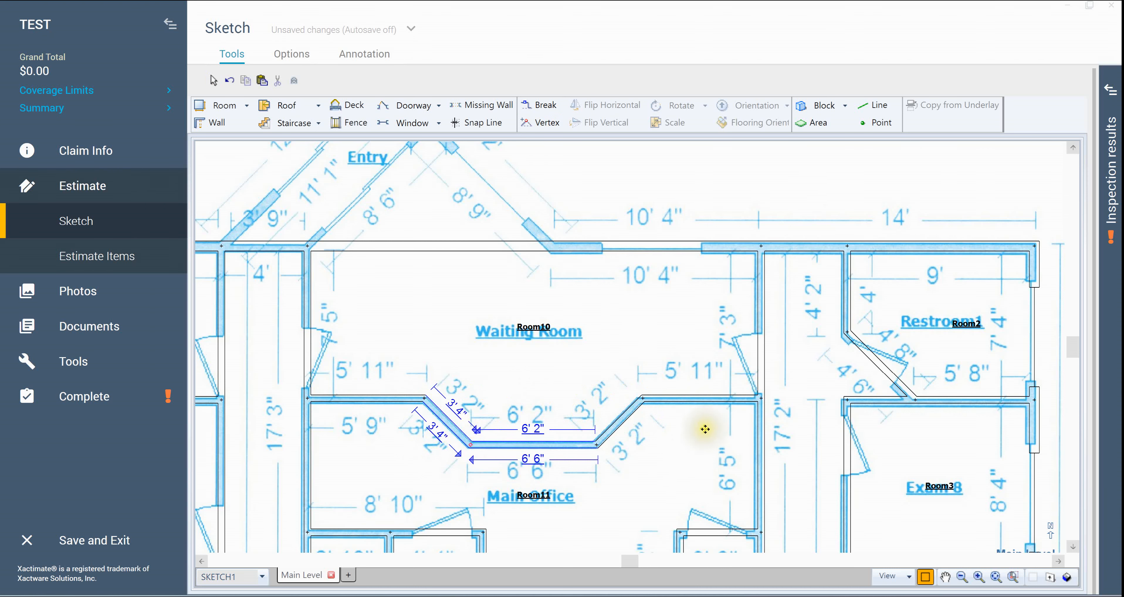
# - Set the Waiting Room side of the straight wall section between the bay and the hallway nearest Restroom1 to 5' 11"
pyautogui.click(623, 431)
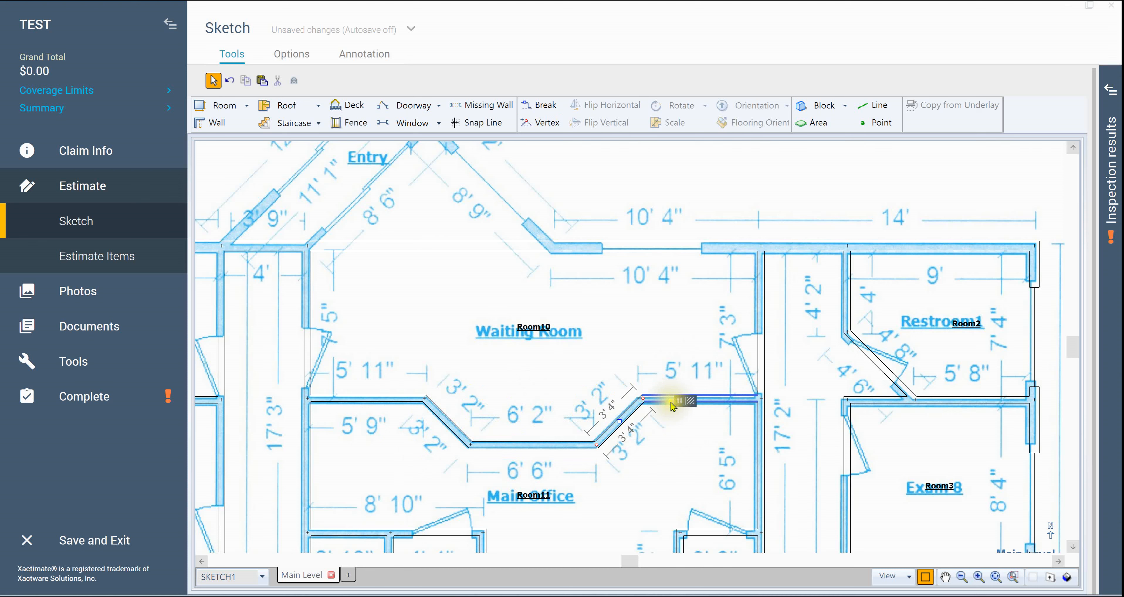
pyautogui.click(620, 421)
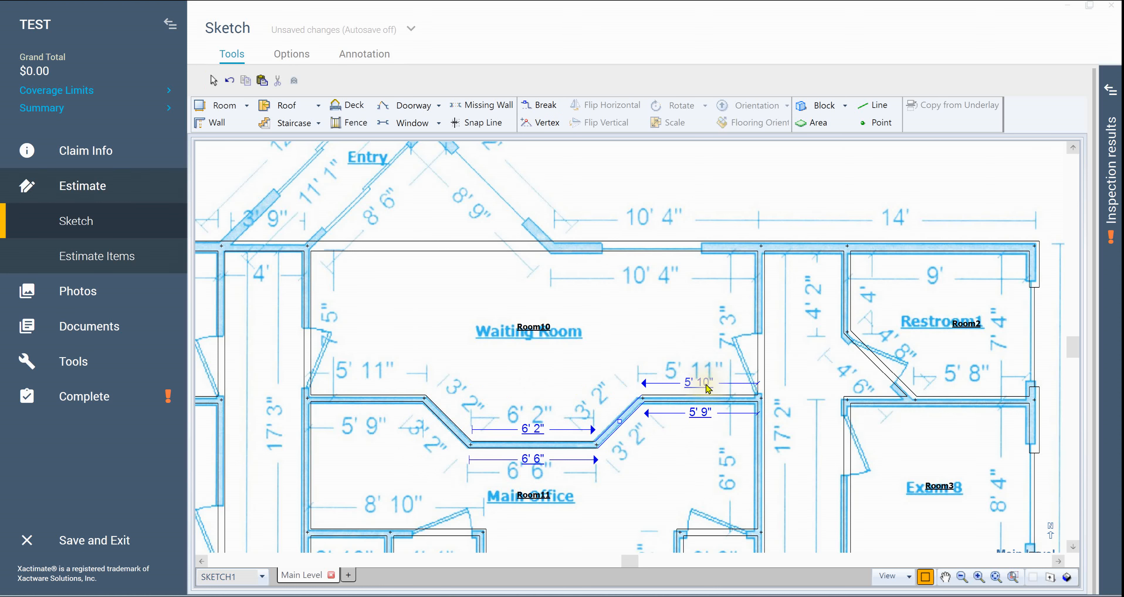
pyautogui.click(709, 386)
pyautogui.write("5'11")
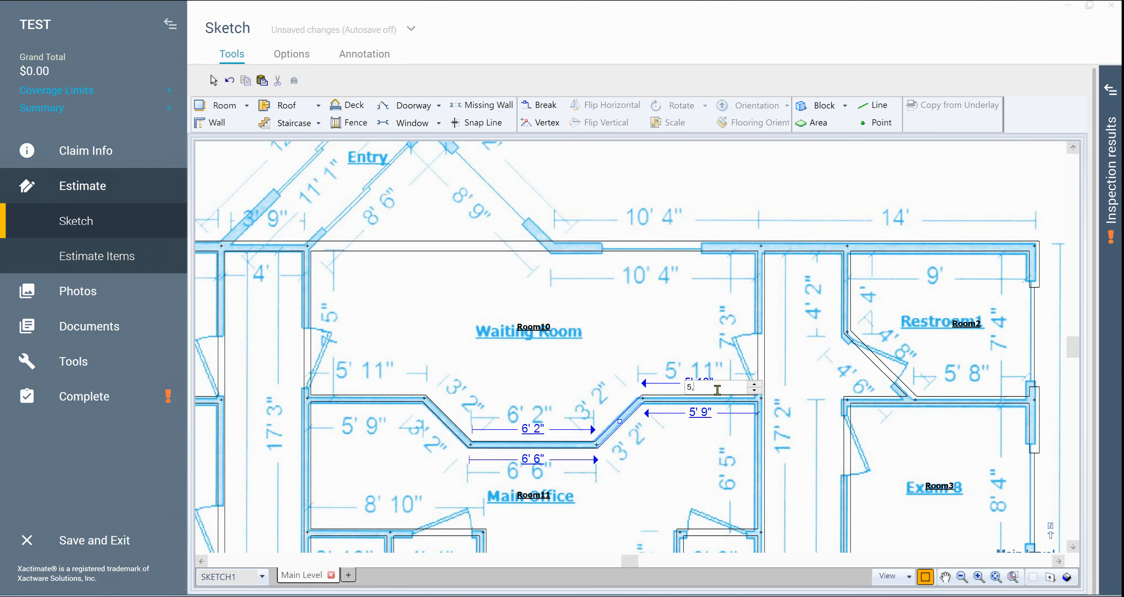
pyautogui.press('Return')
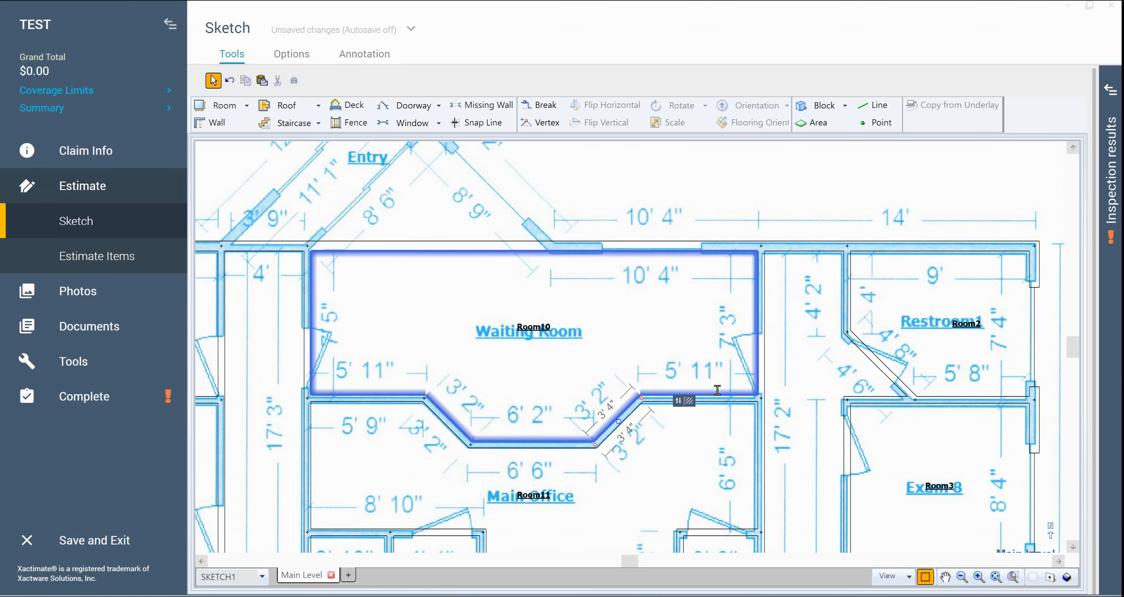
# - Set the Waiting Room side of the bay's slanted wall nearest Restroom1 to 3' 2" by shifting the bay's middle wall
pyautogui.click(534, 444)
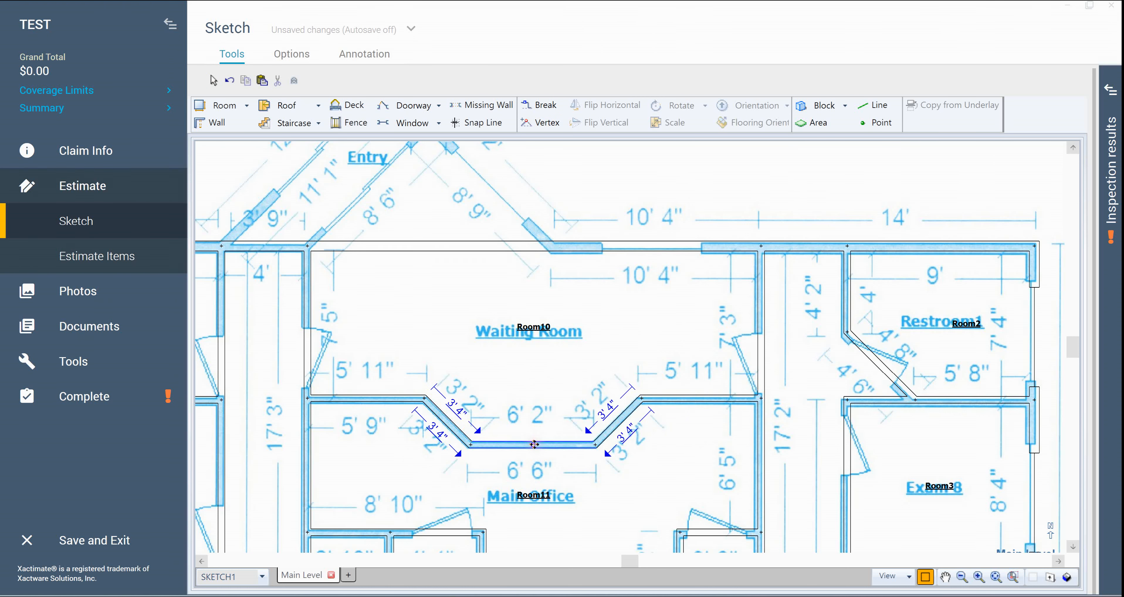
pyautogui.click(608, 410)
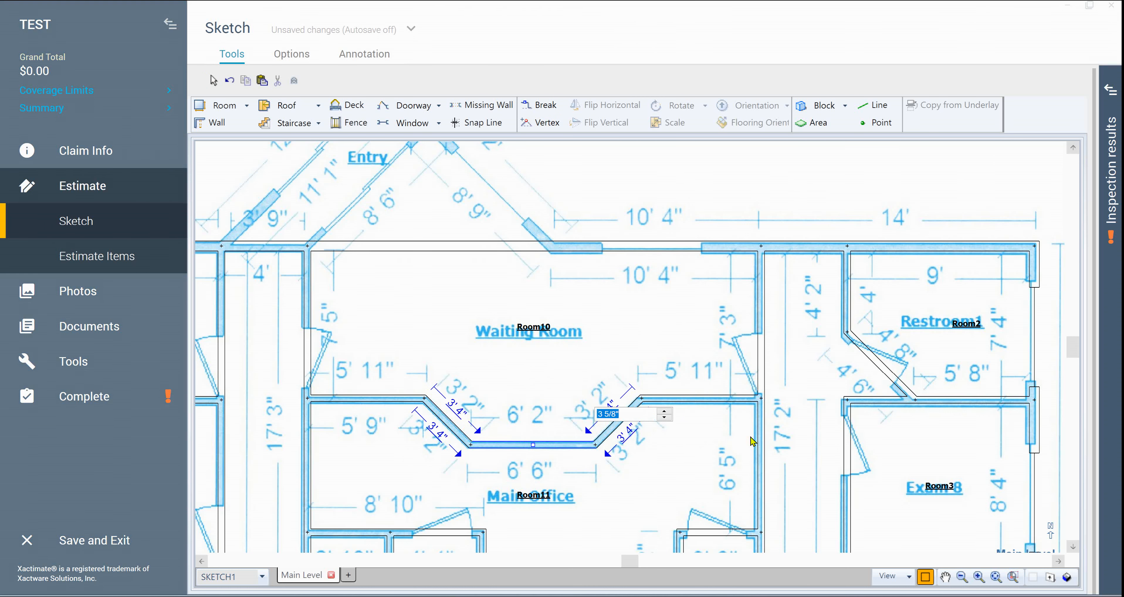
pyautogui.write("3'2")
pyautogui.press('Return')
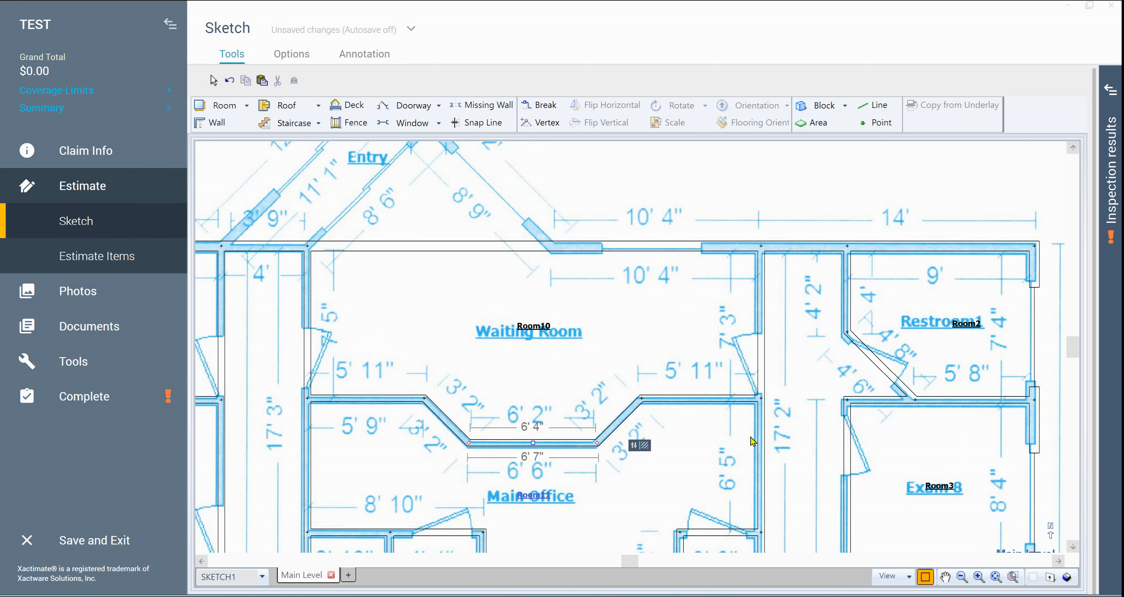
# - Set the Main Office side of the bay's middle wall to 6' 6" by shifting the slanted wall farther from Restroom1
pyautogui.click(447, 422)
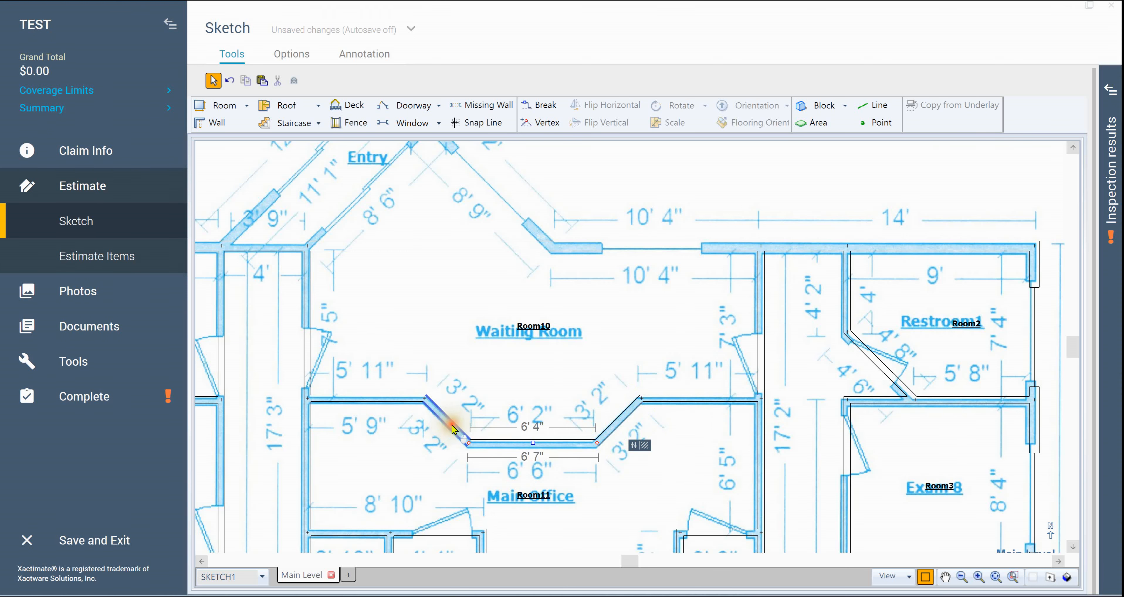
pyautogui.click(533, 457)
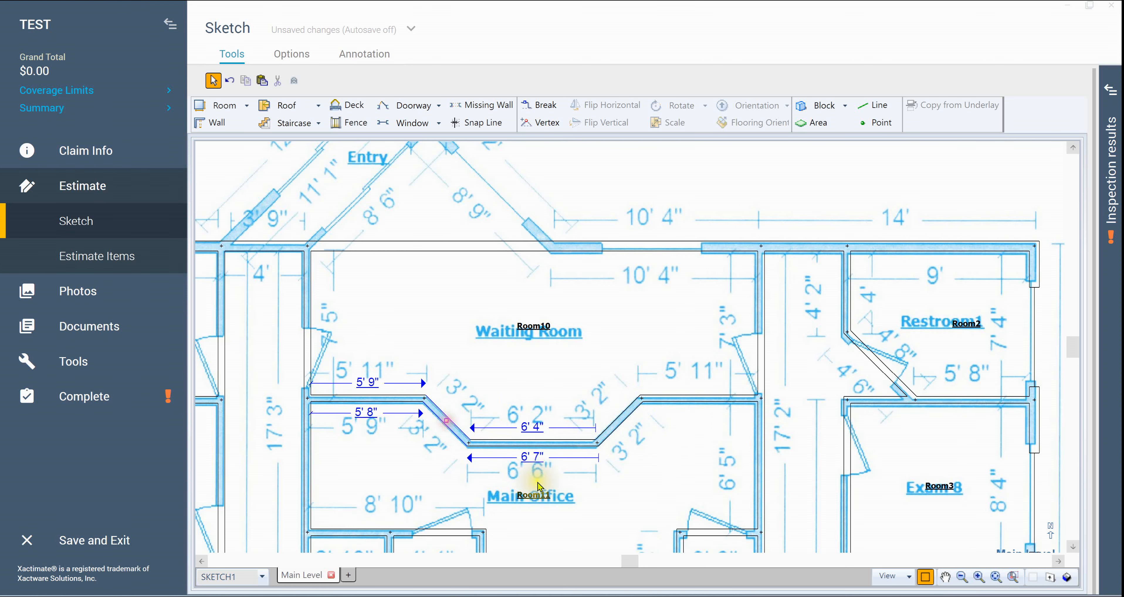
pyautogui.click(534, 458)
pyautogui.write('6,6')
pyautogui.press('Return')
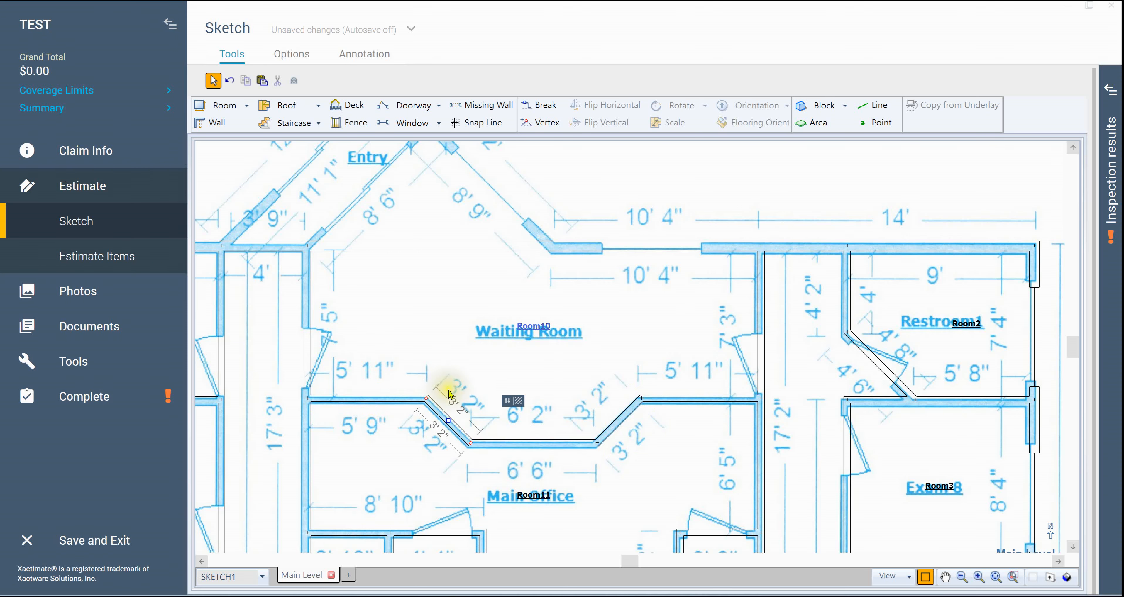
# - Set the Waiting Room side of the bay's slanted wall farther from Restroom1 to 3' 2"
pyautogui.click(371, 399)
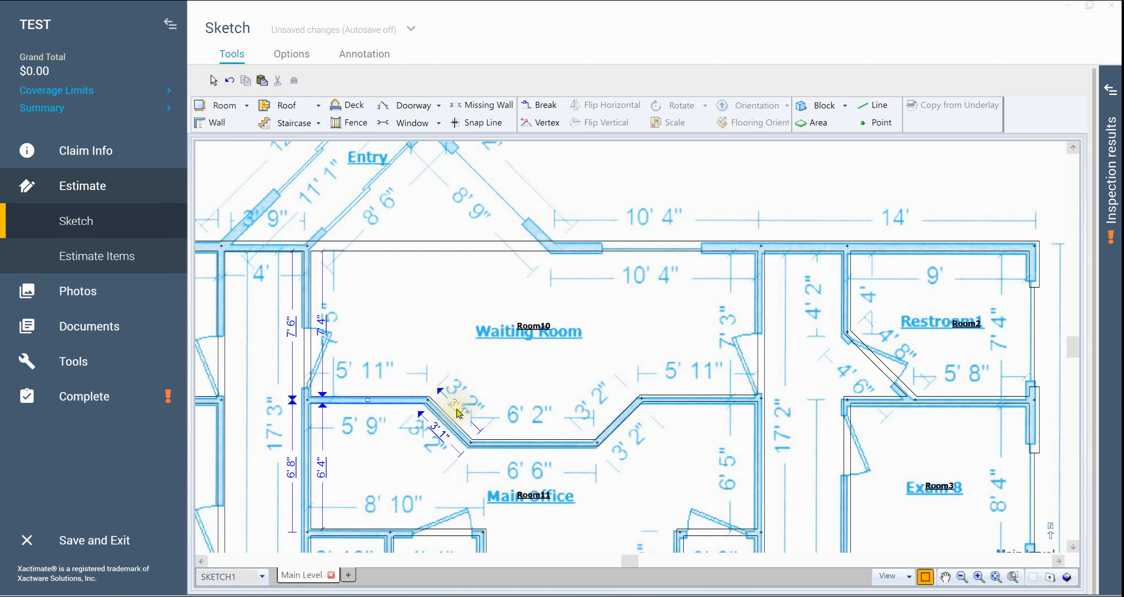
pyautogui.click(459, 413)
pyautogui.write("3'2")
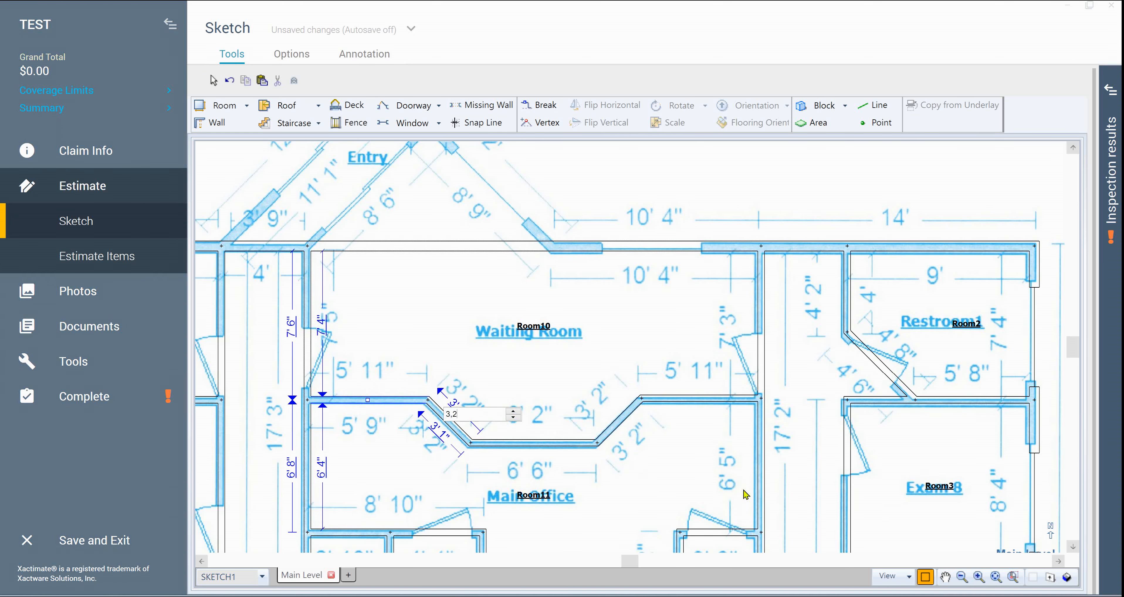
pyautogui.press('Return')
# - Check the wall dimensions of the Waiting Room and Main Office together against the underlay
pyautogui.click(697, 483)
pyautogui.moveTo(380, 352); pyautogui.dragTo(705, 520)
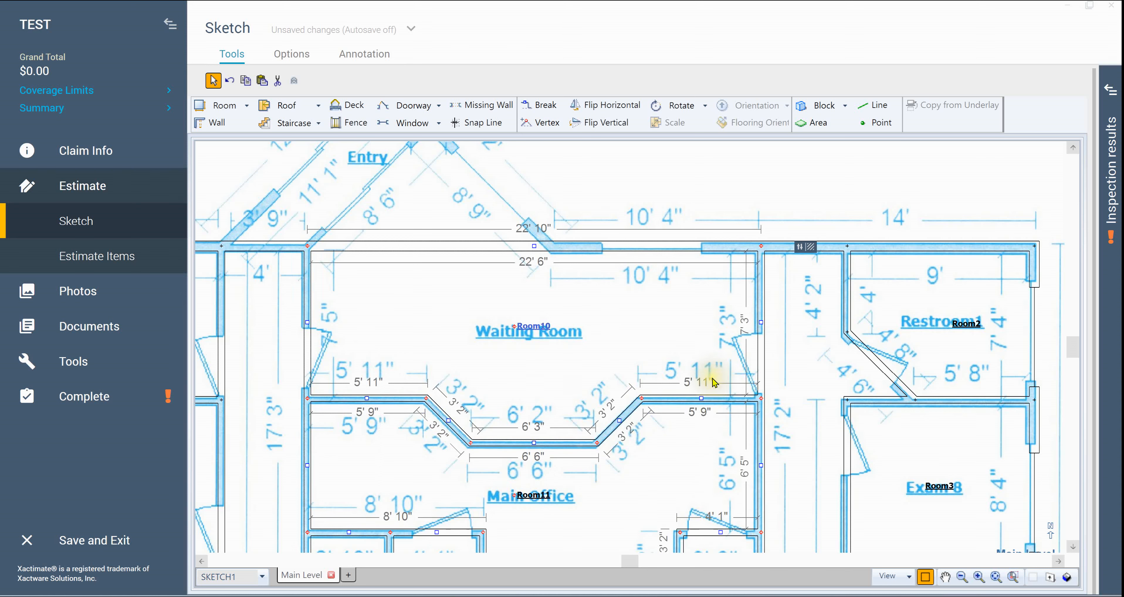
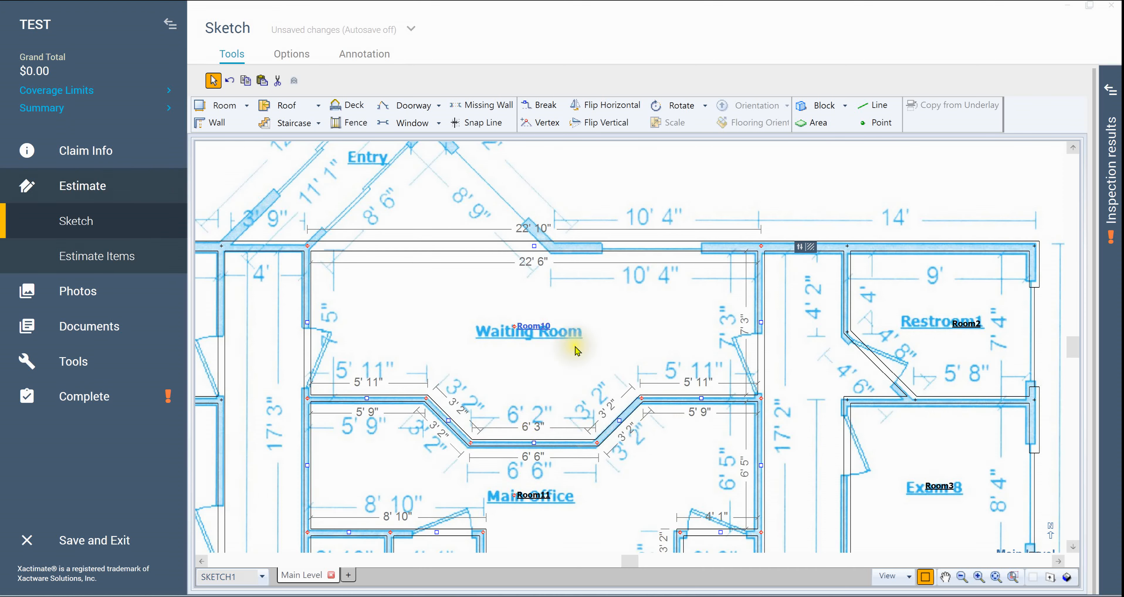
pyautogui.scroll(-3, 503, 230)
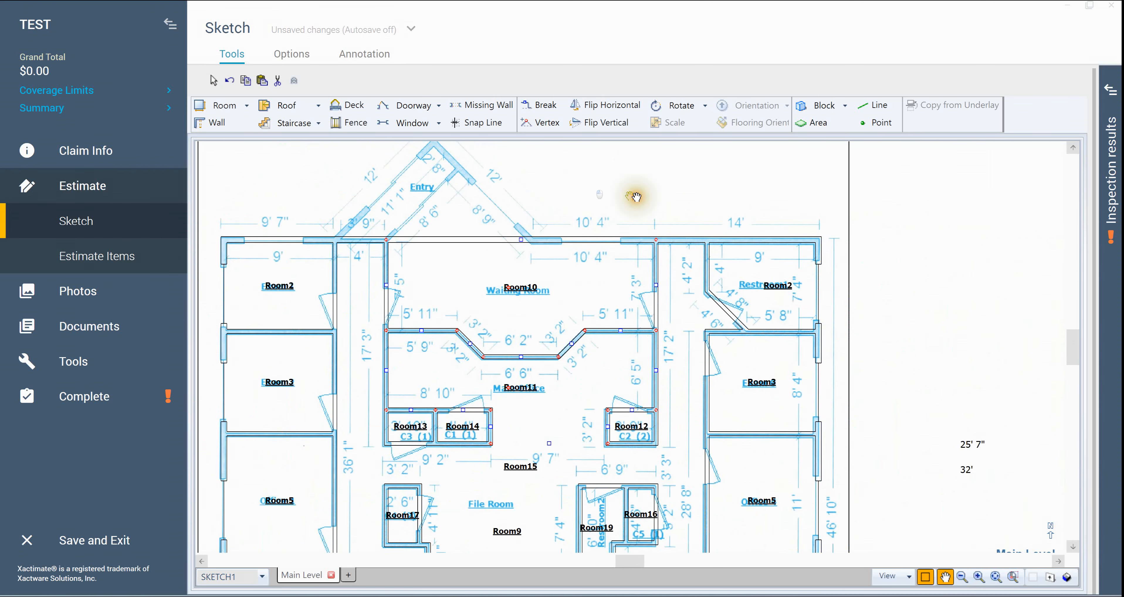
# - Rename the corner room over the underlay's Exam 1 label as Exam 1
pyautogui.moveTo(635, 193); pyautogui.dragTo(770, 240)
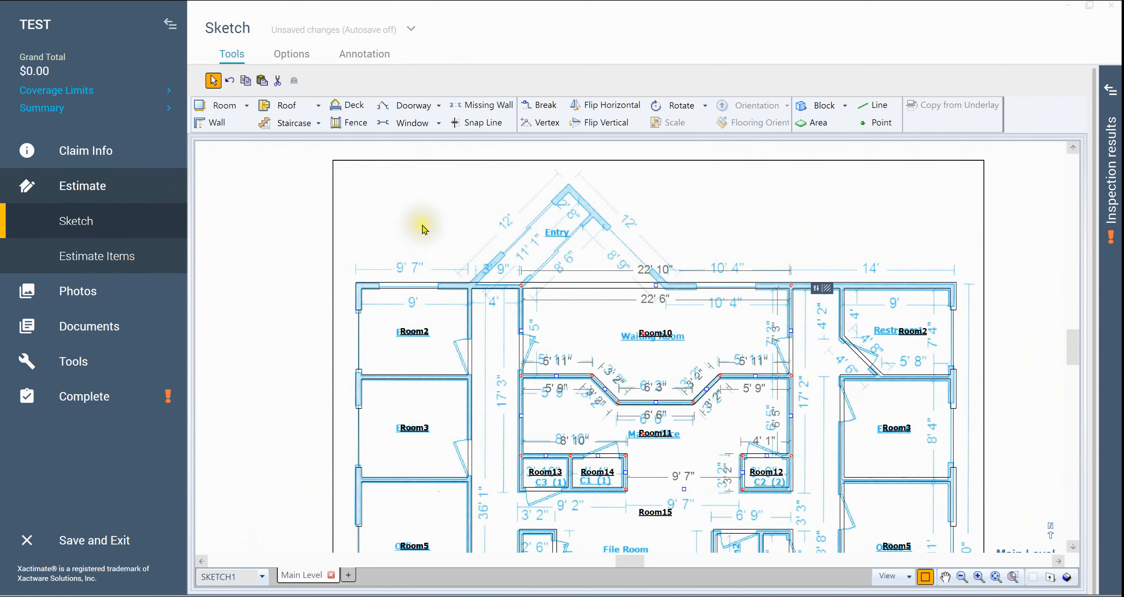
pyautogui.scroll(2, 424, 228)
pyautogui.press('space')
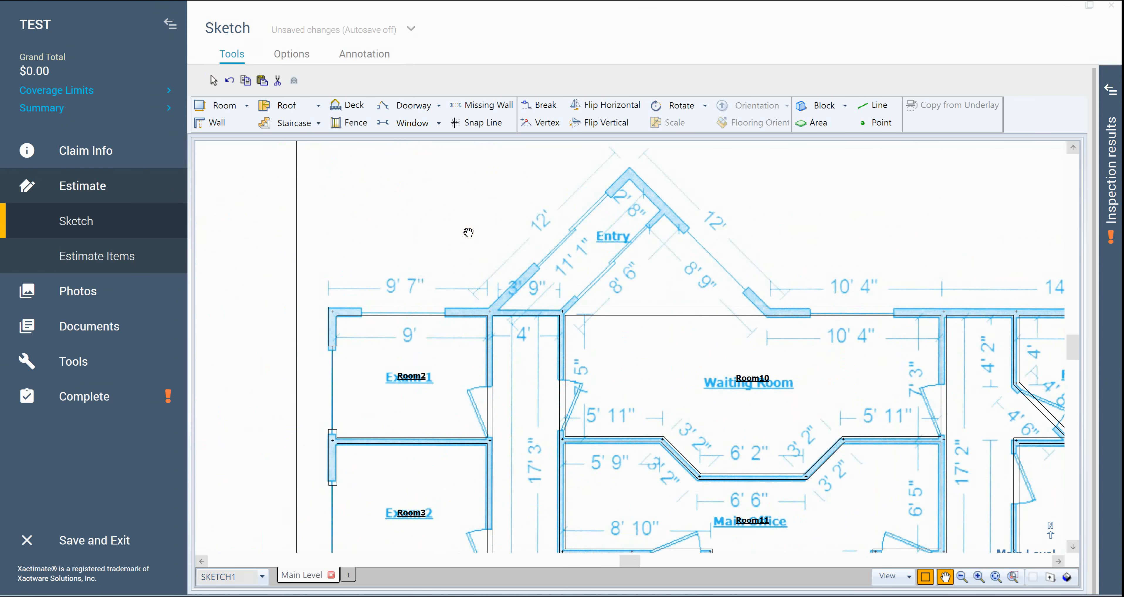
pyautogui.moveTo(469, 232)
pyautogui.mouseDown()
pyautogui.moveTo(505, 216)
pyautogui.moveTo(464, 188)
pyautogui.mouseUp()
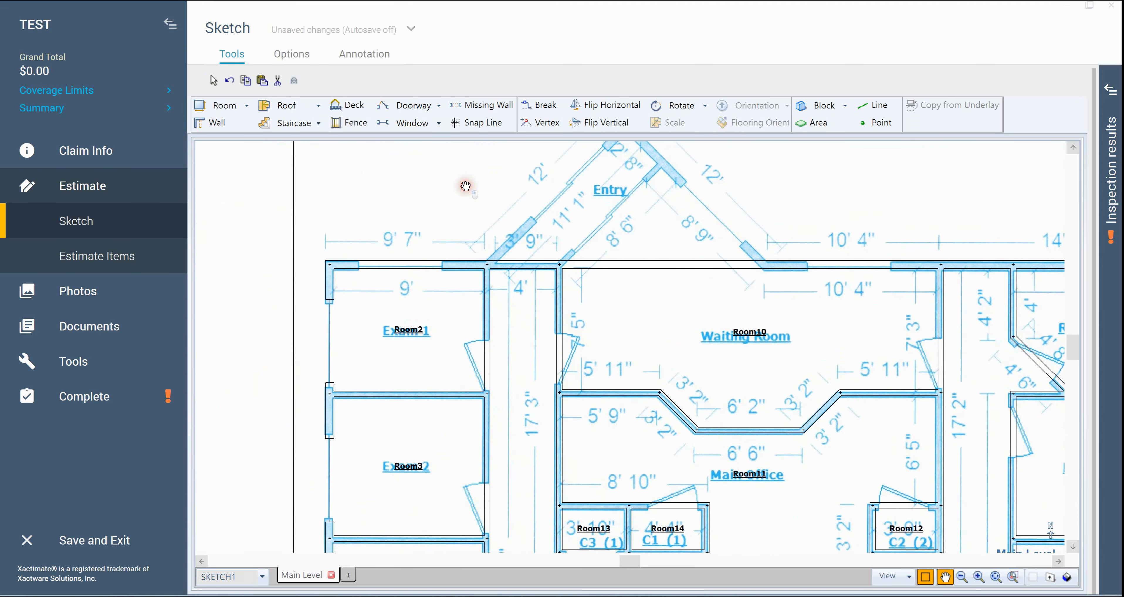
pyautogui.press('Escape')
pyautogui.click(402, 333)
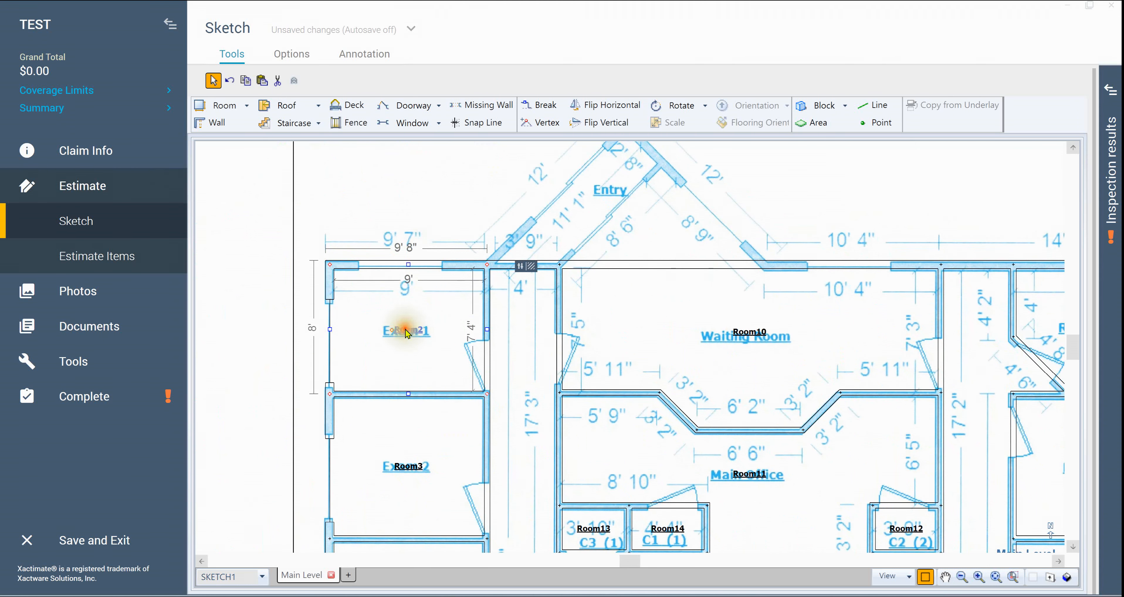
pyautogui.doubleClick(402, 334)
pyautogui.write('am')
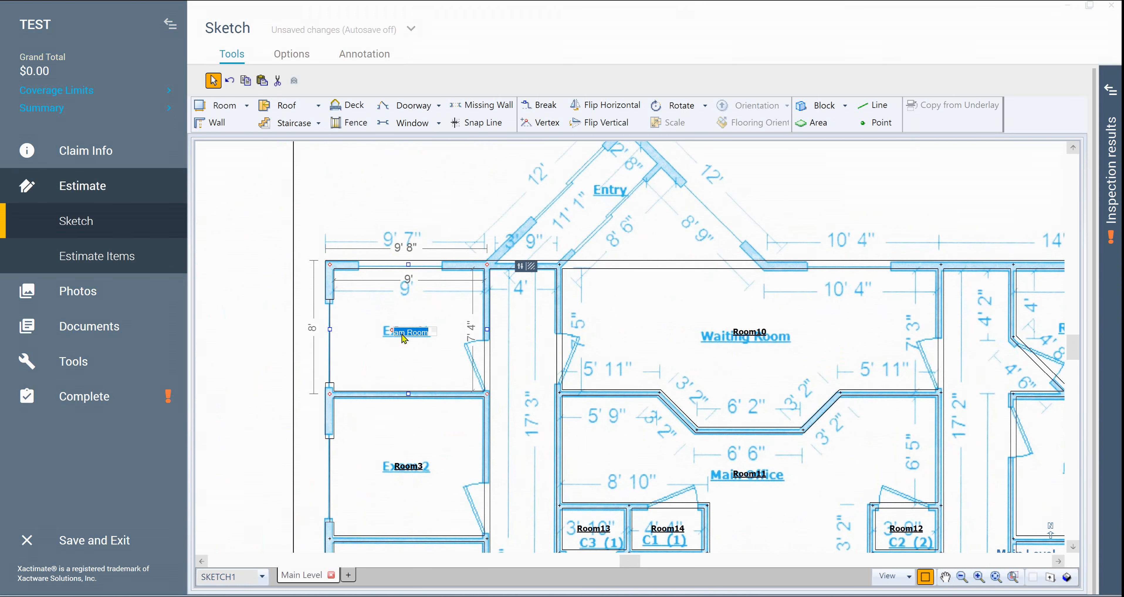
pyautogui.write(' 1')
pyautogui.press('Return')
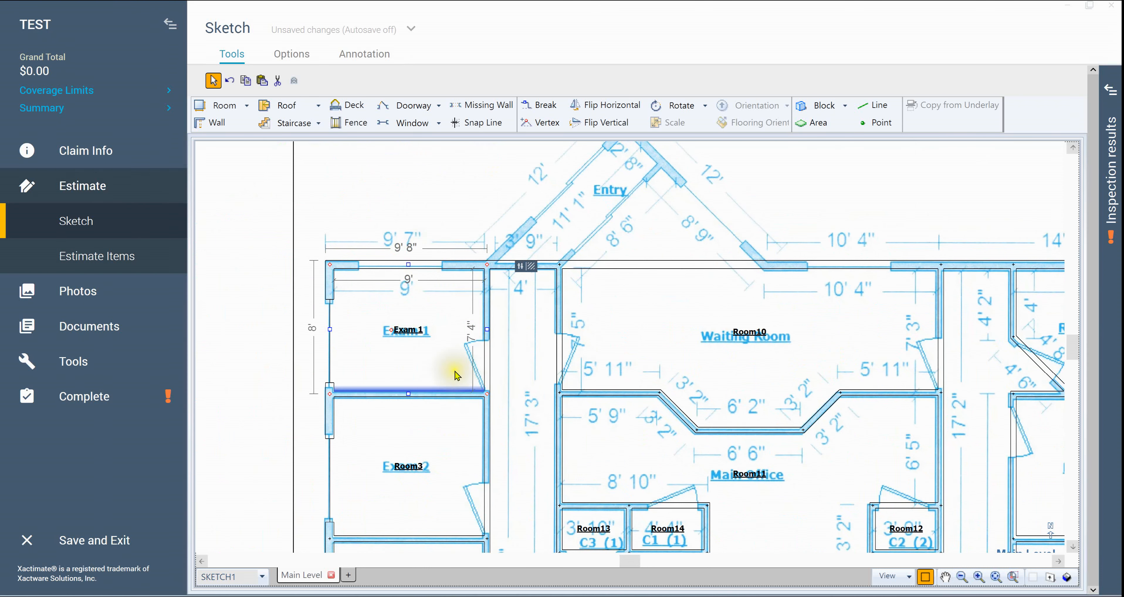
# - Place a 2' 6" doorway in Exam 1's corridor wall over the door drawn on the underlay
pyautogui.scroll(-2, 414, 302)
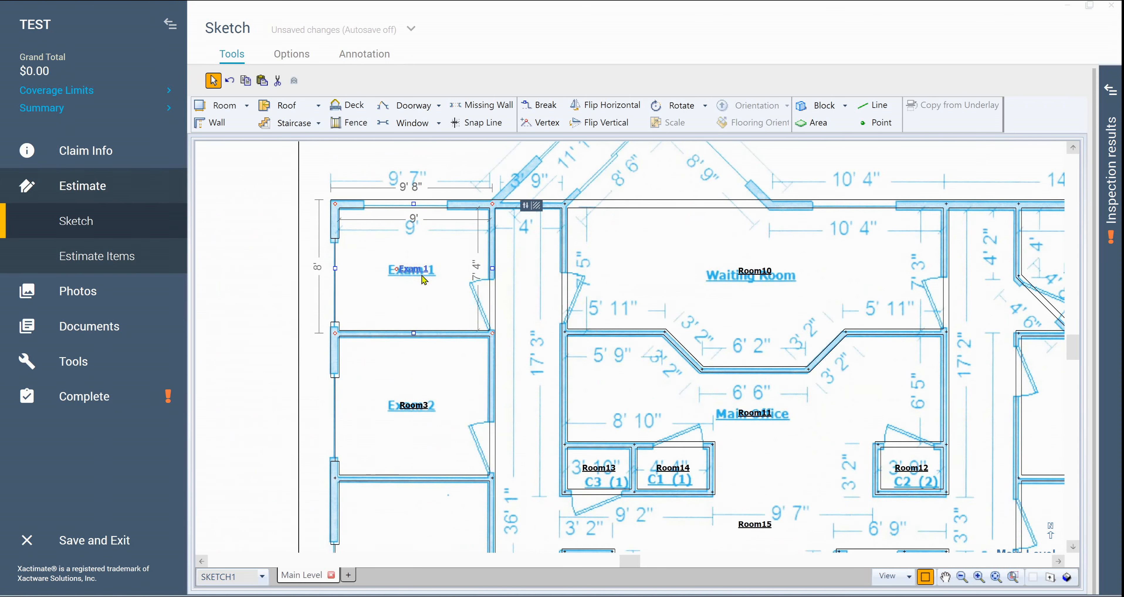
pyautogui.press('d')
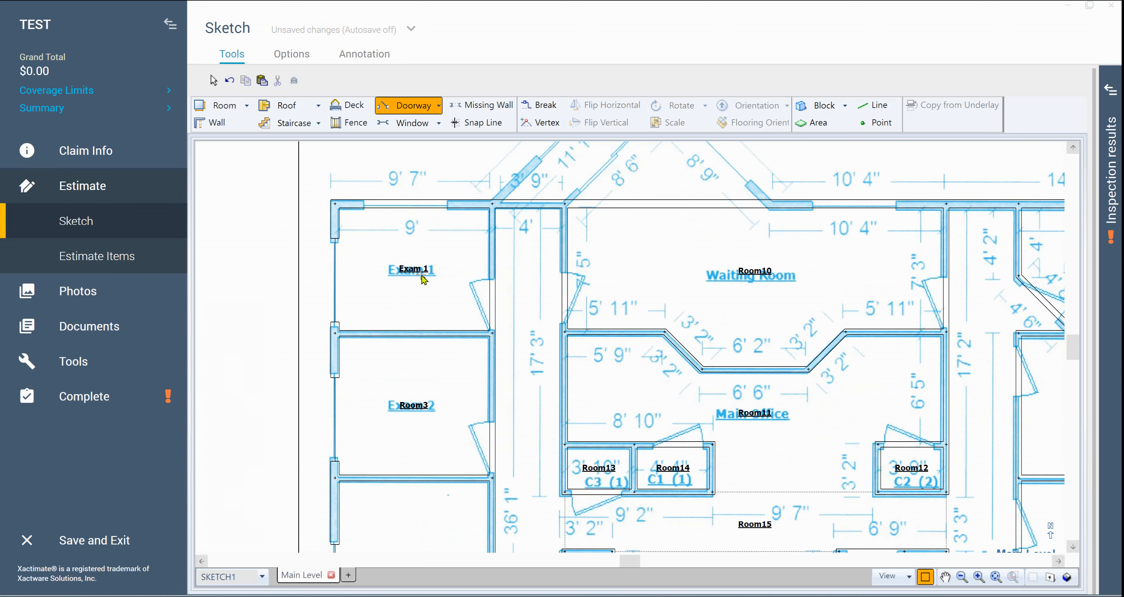
pyautogui.click(493, 303)
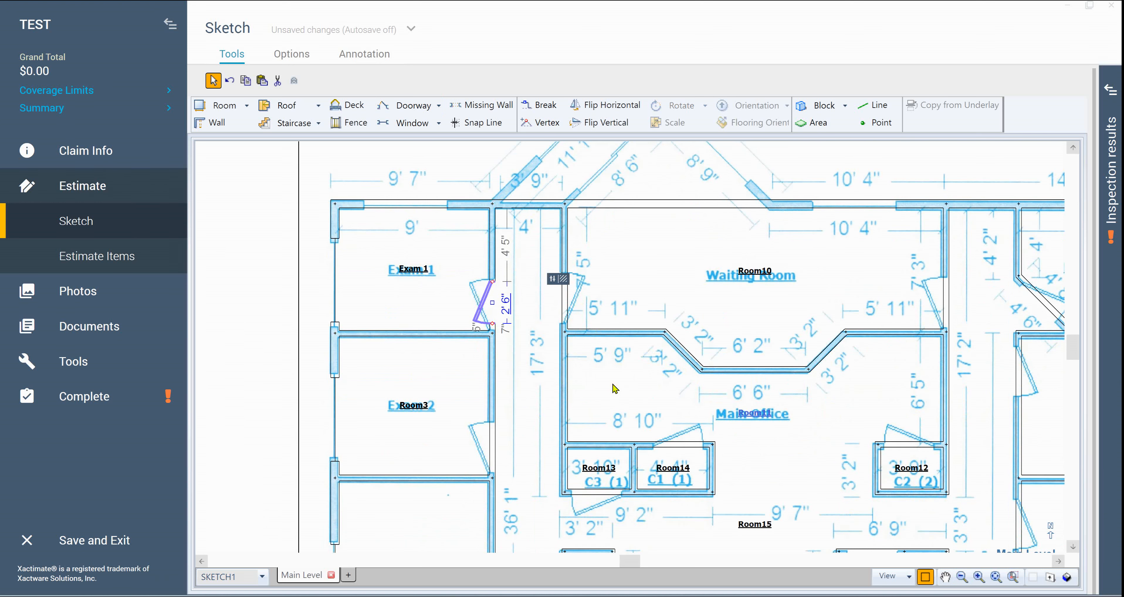
# - Place a 5' window in Exam 1's 9' exterior wall over the window drawn on the underlay
pyautogui.press('space')
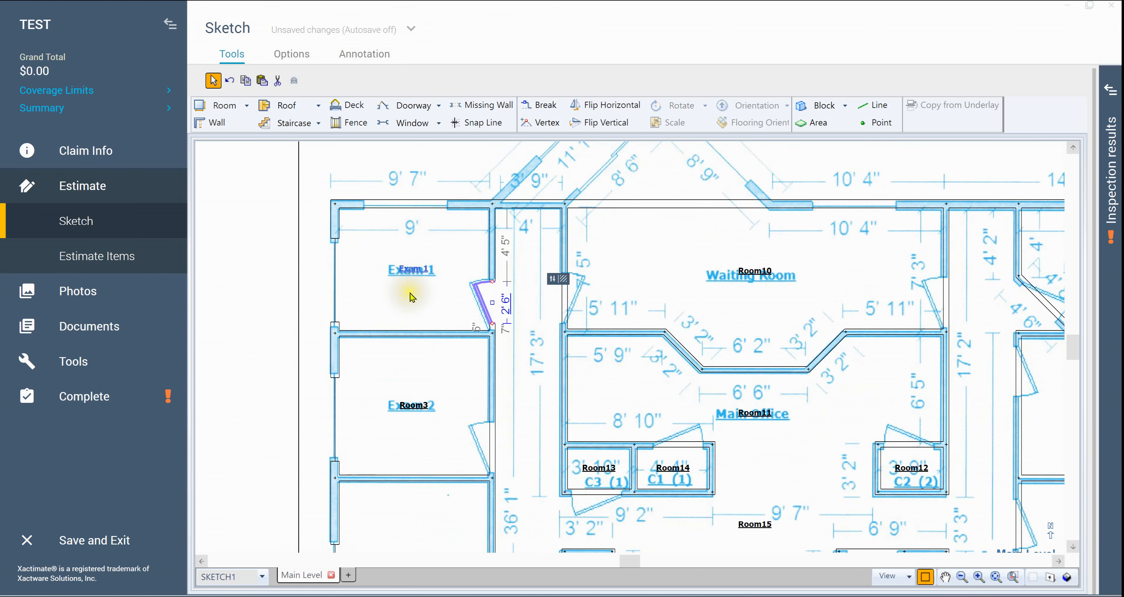
pyautogui.click(410, 206)
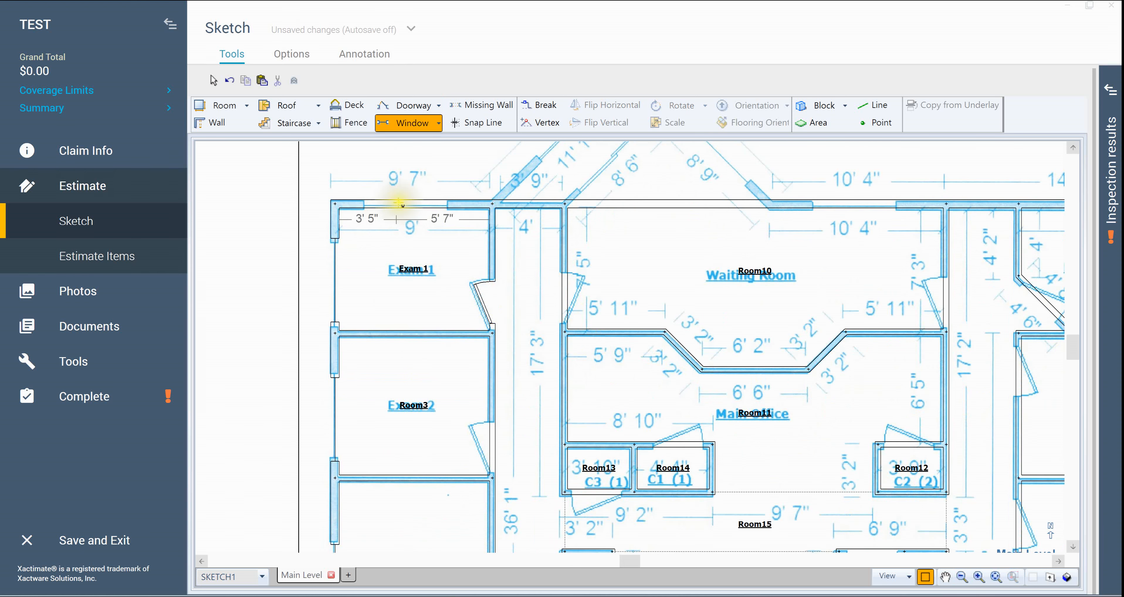
pyautogui.click(444, 293)
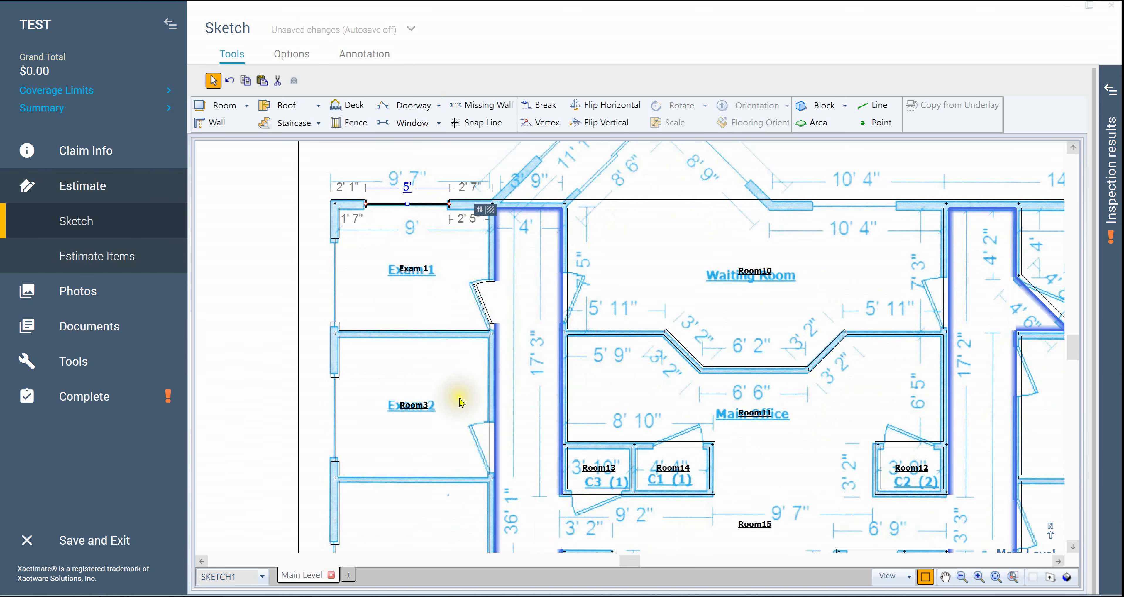
# - Rename the room adjoining Exam 1, over the underlay's Exam 2 label, as Exam 2
pyautogui.click(272, 412)
pyautogui.moveTo(272, 413); pyautogui.dragTo(271, 319)
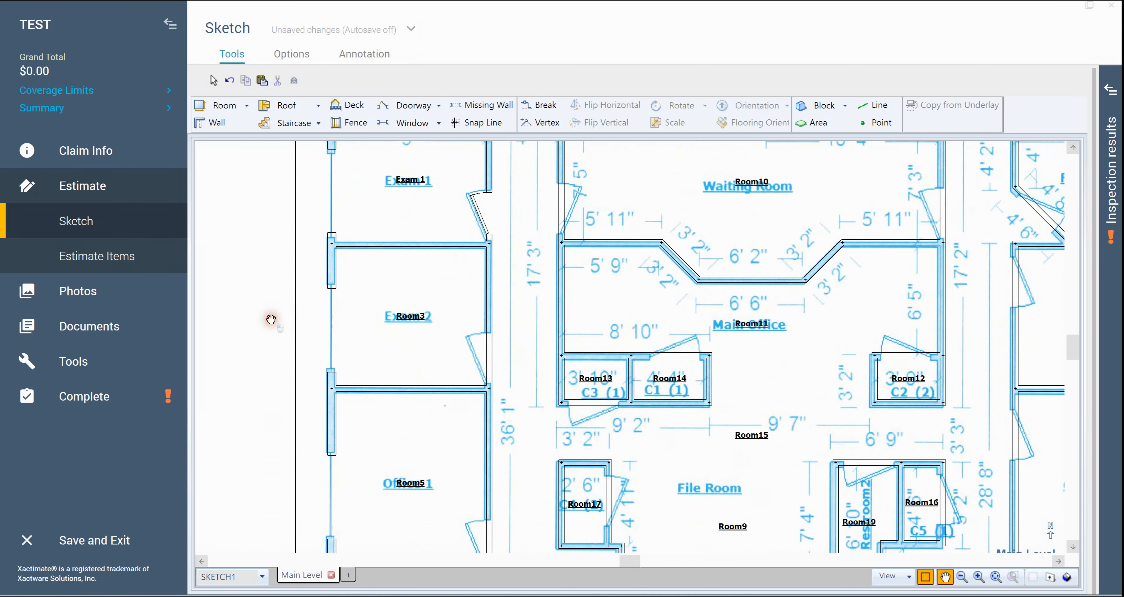
pyautogui.press('Escape')
pyautogui.doubleClick(410, 317)
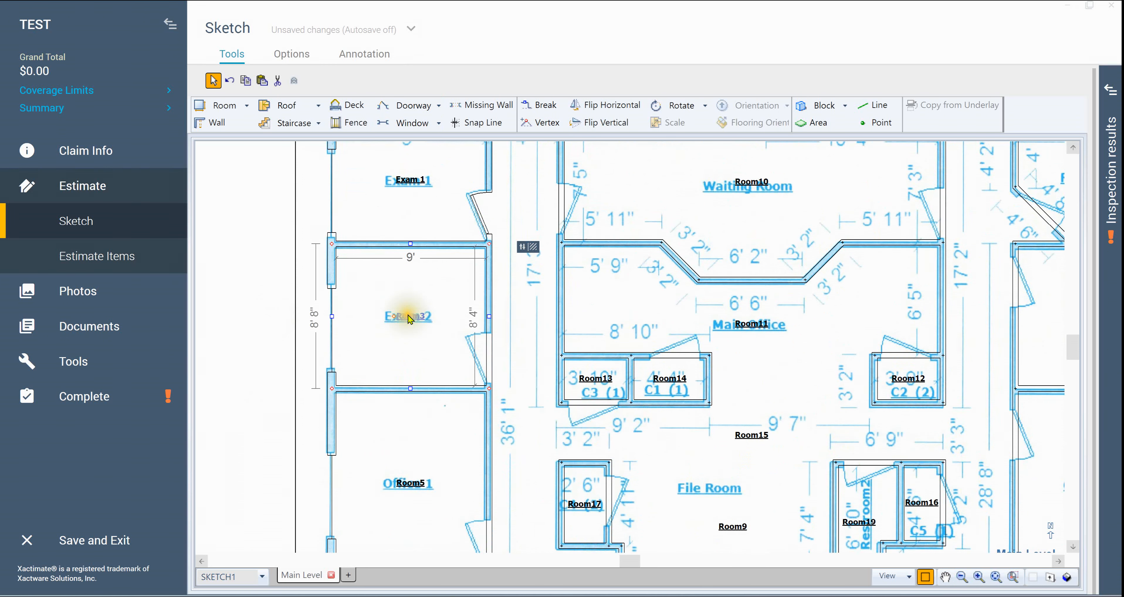
pyautogui.write('Exam 2')
pyautogui.press('Return')
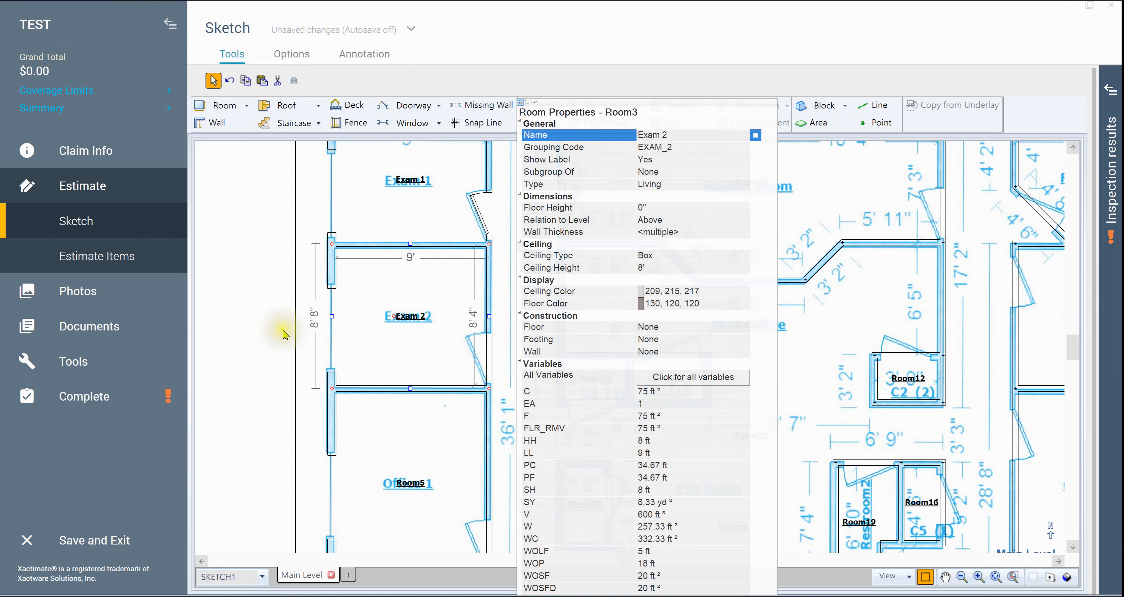
pyautogui.click(282, 332)
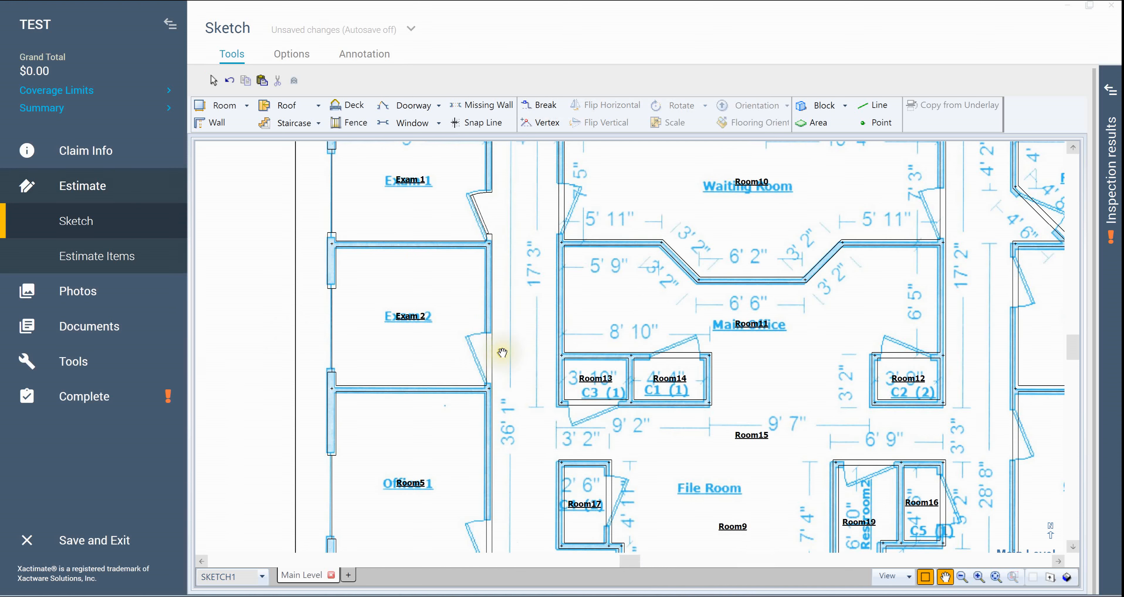
# - Place a 2' 6" doorway in Exam 2's corridor wall over the door drawn on the underlay
pyautogui.rightClick(484, 211)
pyautogui.click(481, 217)
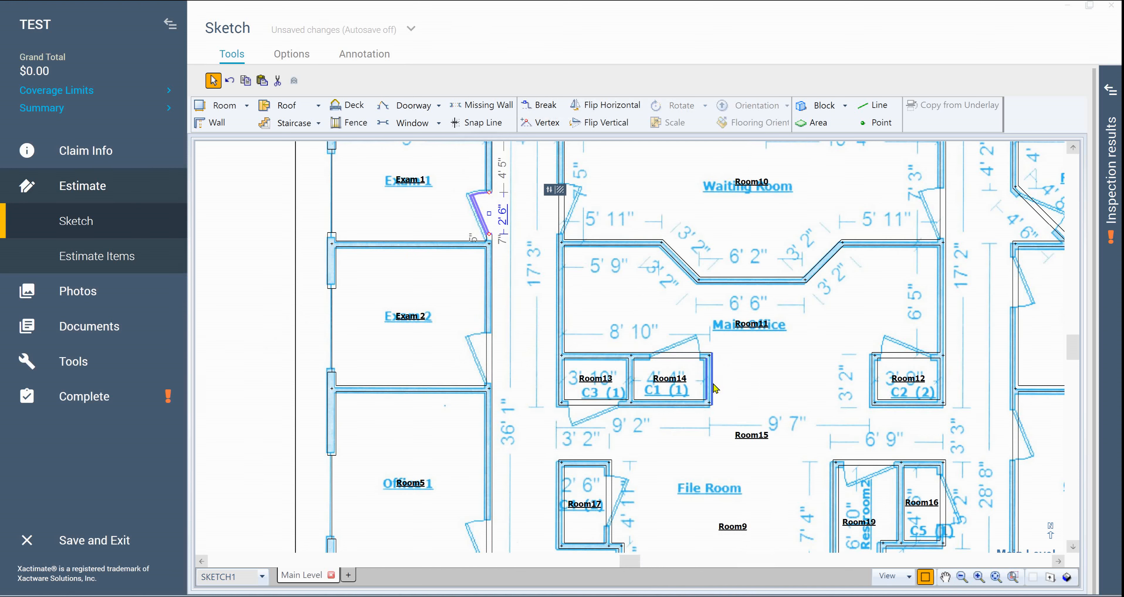
pyautogui.press('Escape')
pyautogui.press('d')
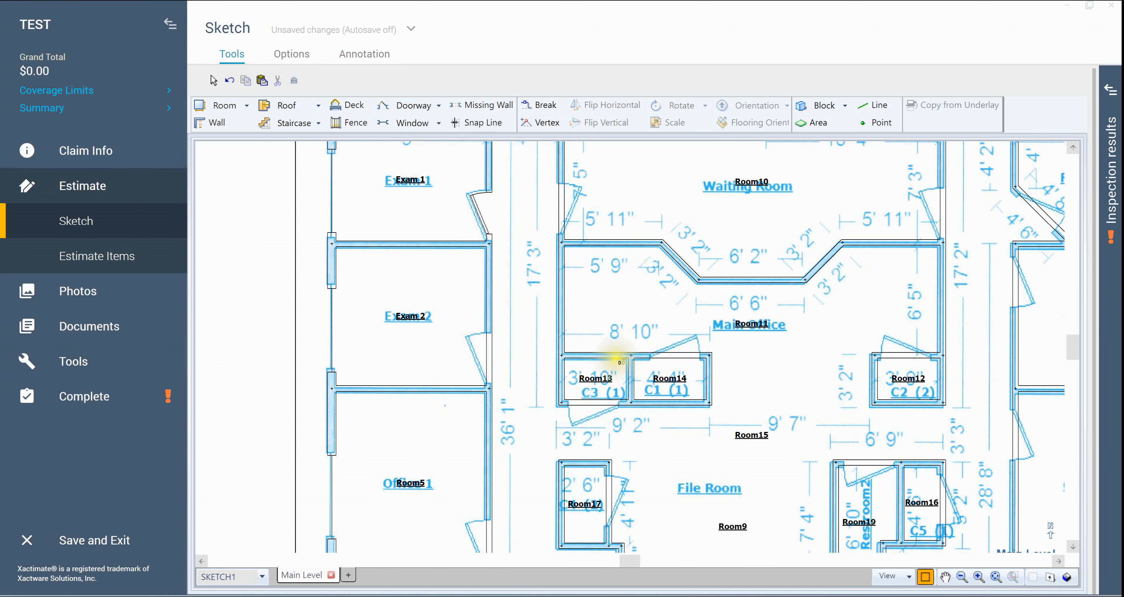
pyautogui.click(490, 355)
pyautogui.press('space')
# - Place 2' 6" doorways in the corridor walls of Office 1 and Exam 3 over the underlay doors
pyautogui.moveTo(531, 440); pyautogui.dragTo(555, 253)
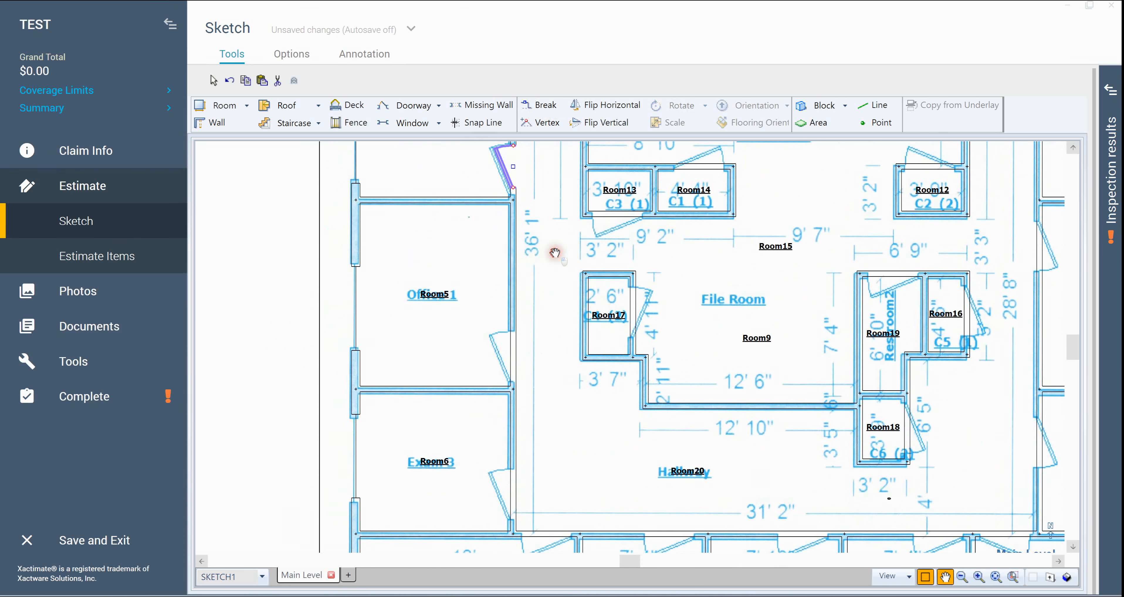
pyautogui.press('space')
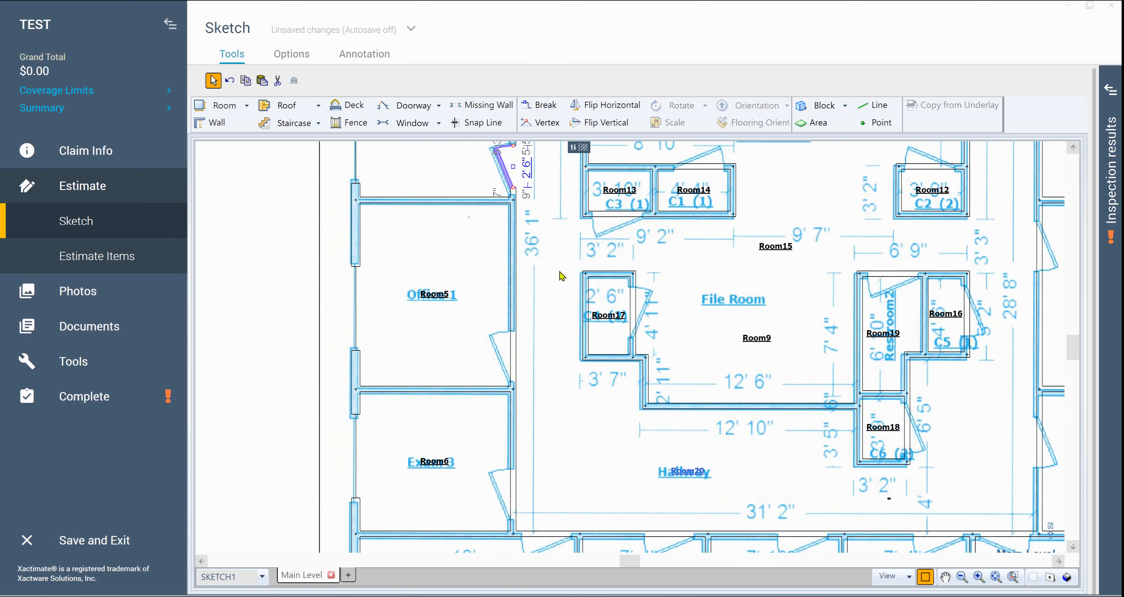
pyautogui.press('d')
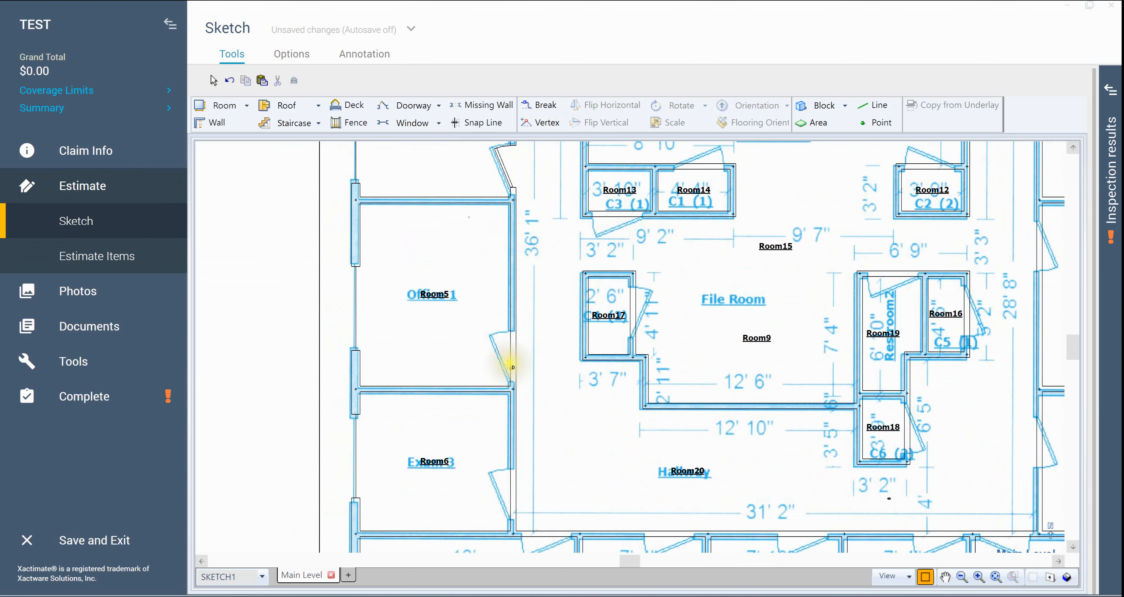
pyautogui.click(514, 357)
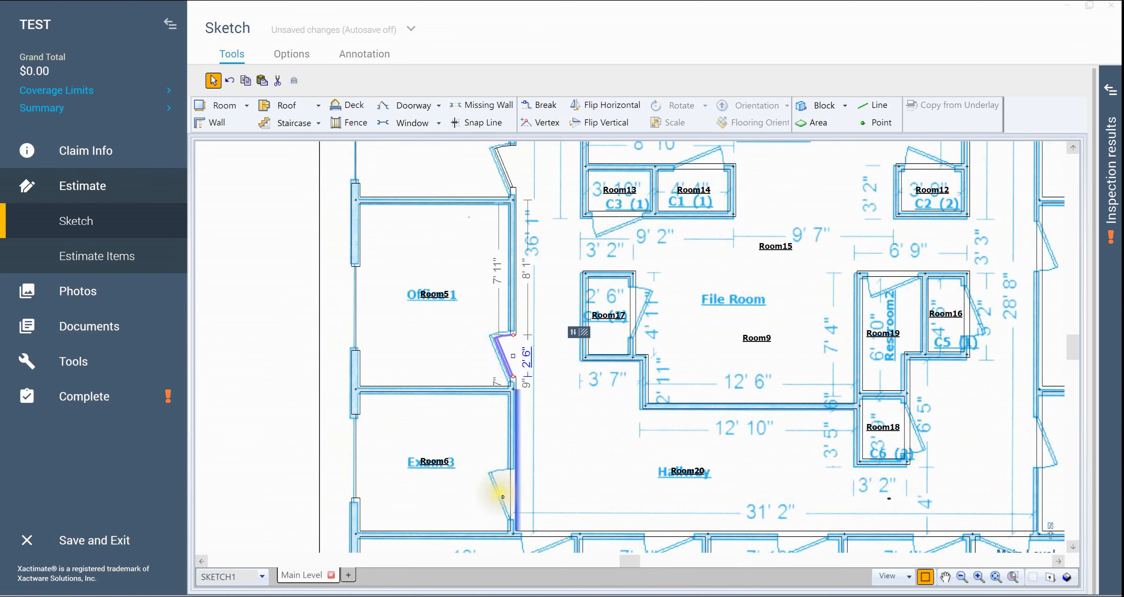
pyautogui.click(513, 490)
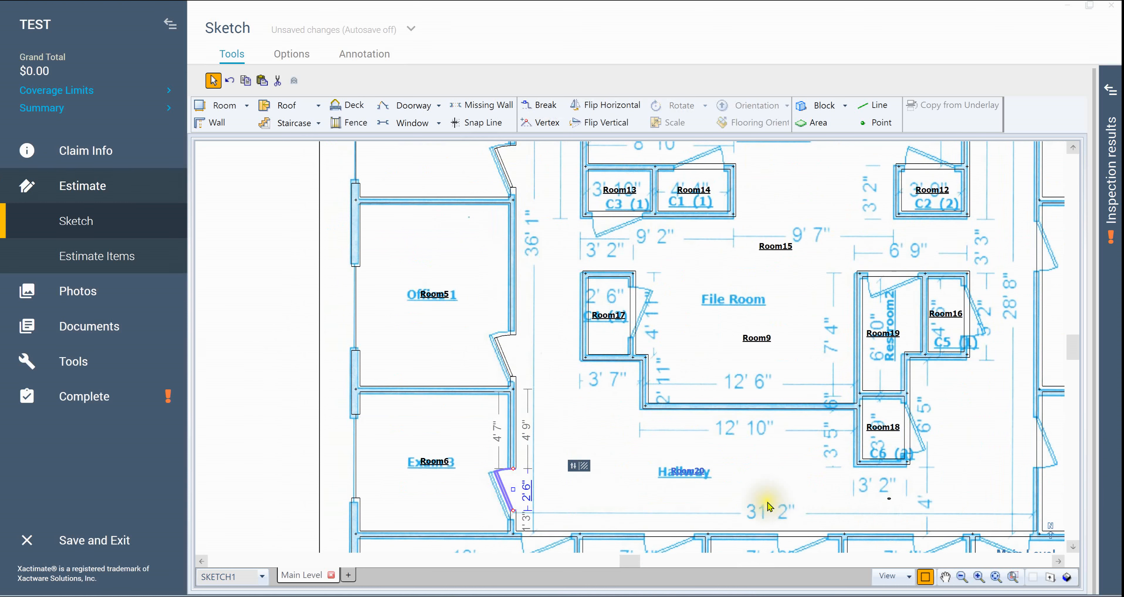
# - Delete the doors placed in the corridor walls of Exam 3, Office 1 and Exam 2
pyautogui.scroll(-2, 615, 353)
pyautogui.scroll(-1, 615, 352)
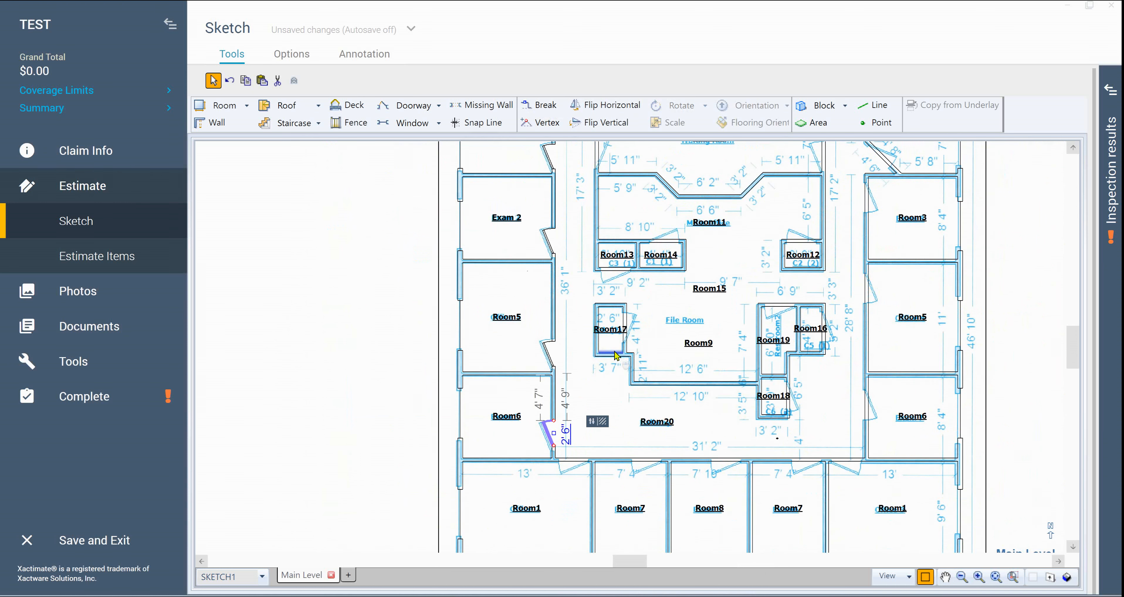
pyautogui.moveTo(376, 309); pyautogui.dragTo(314, 417)
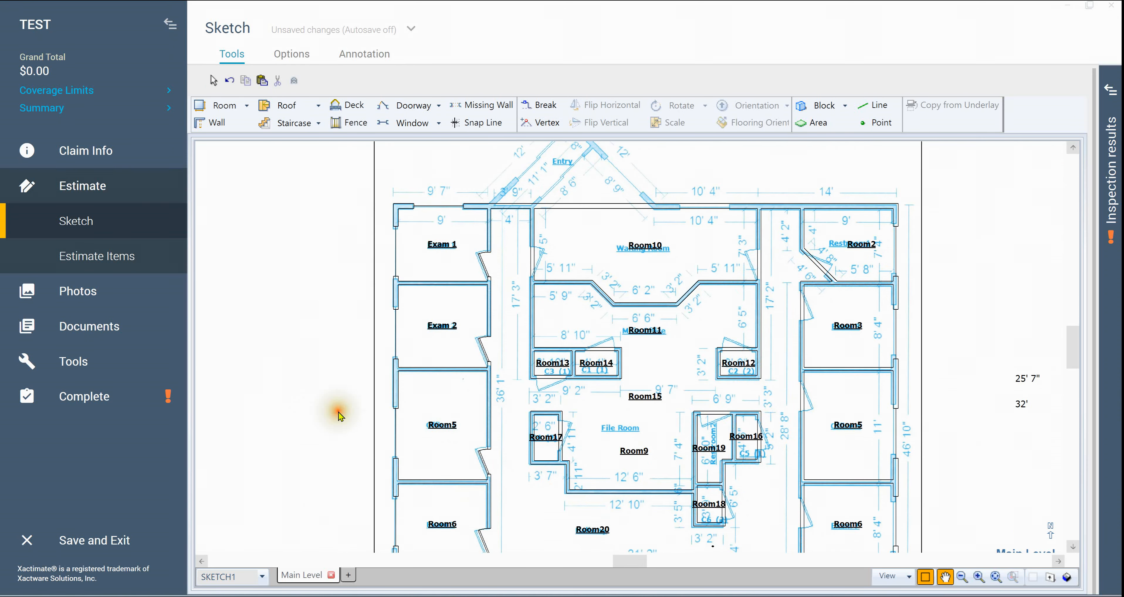
pyautogui.scroll(1, 427, 381)
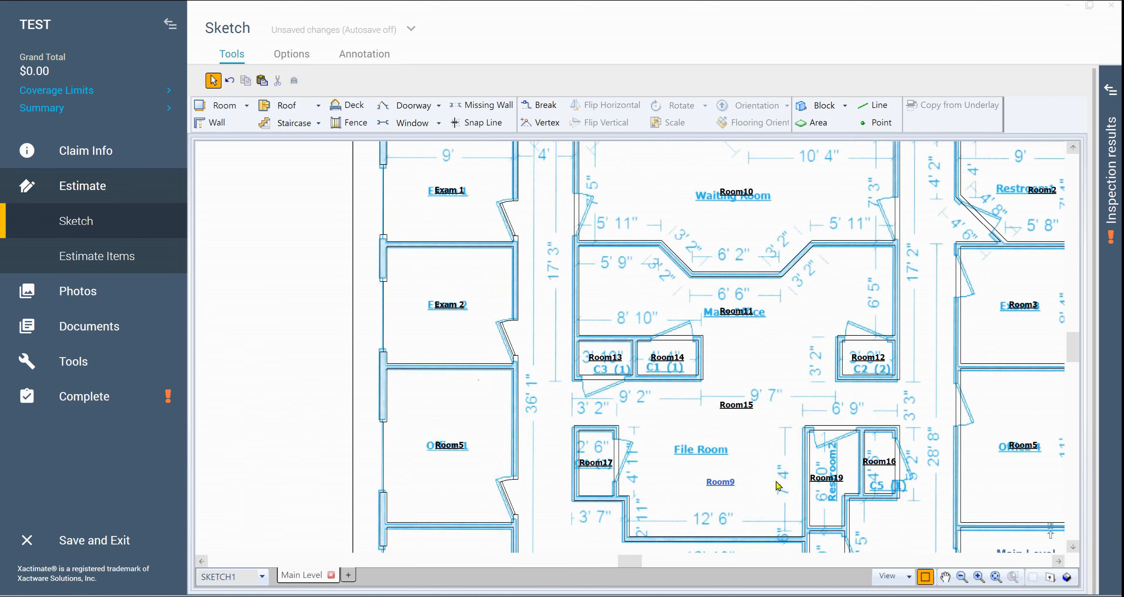
pyautogui.scroll(1, 779, 486)
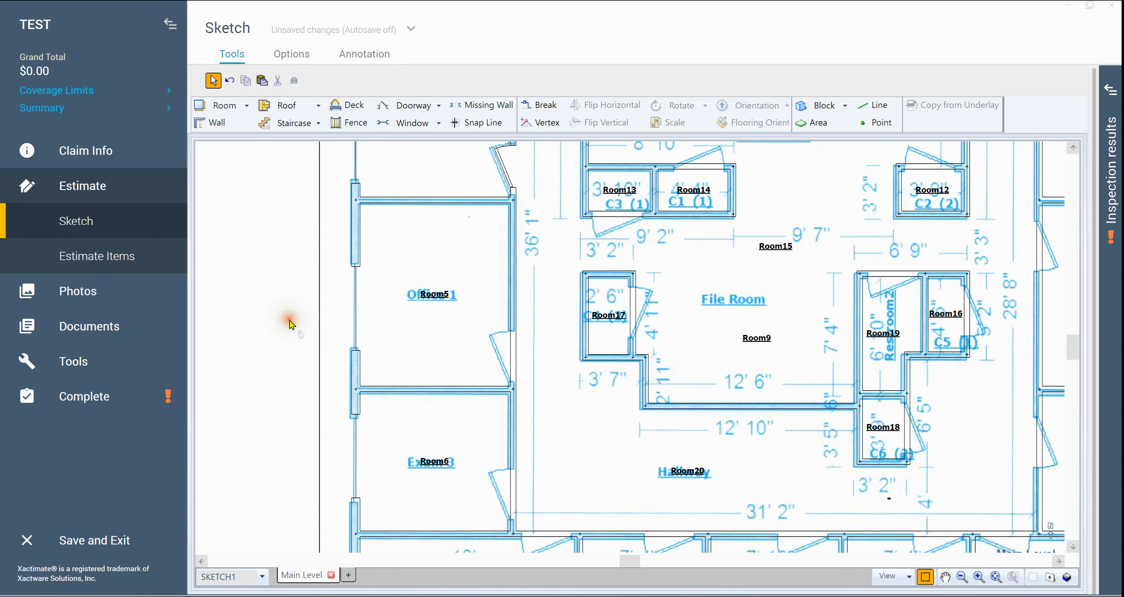
pyautogui.scroll(3, 284, 301)
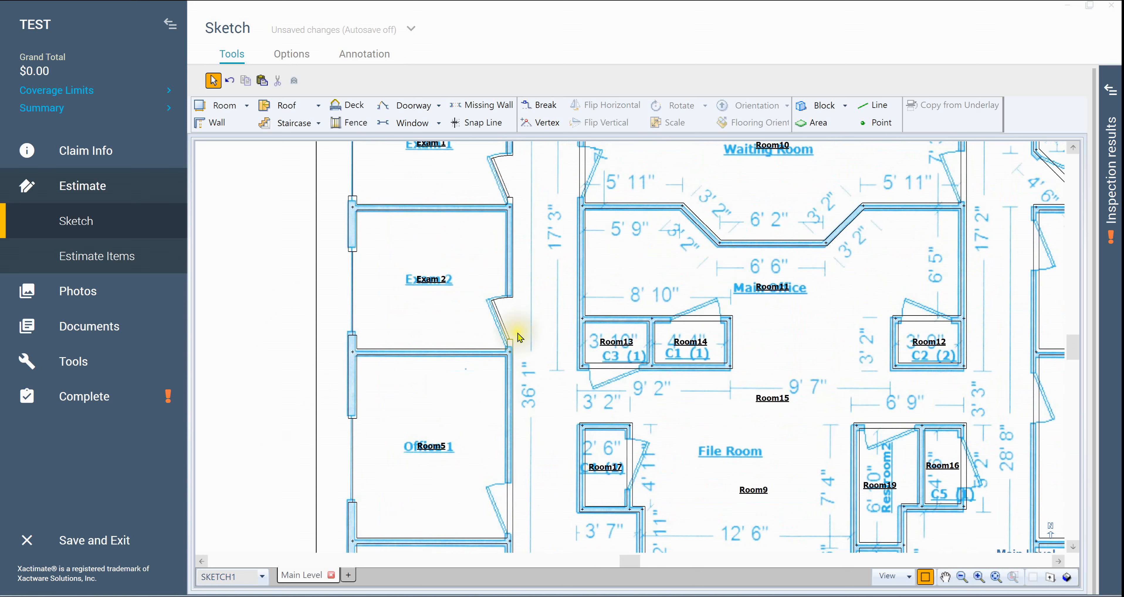
pyautogui.click(502, 322)
pyautogui.press('Delete')
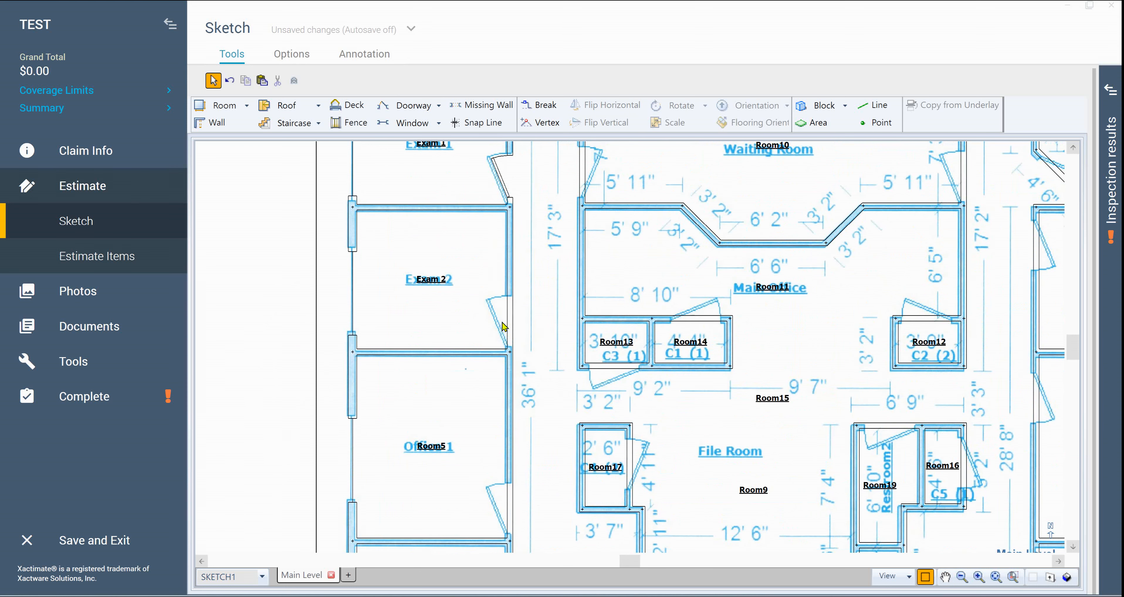
# - Delete the door placed in Exam 1's corridor wall
pyautogui.moveTo(314, 309); pyautogui.dragTo(322, 474)
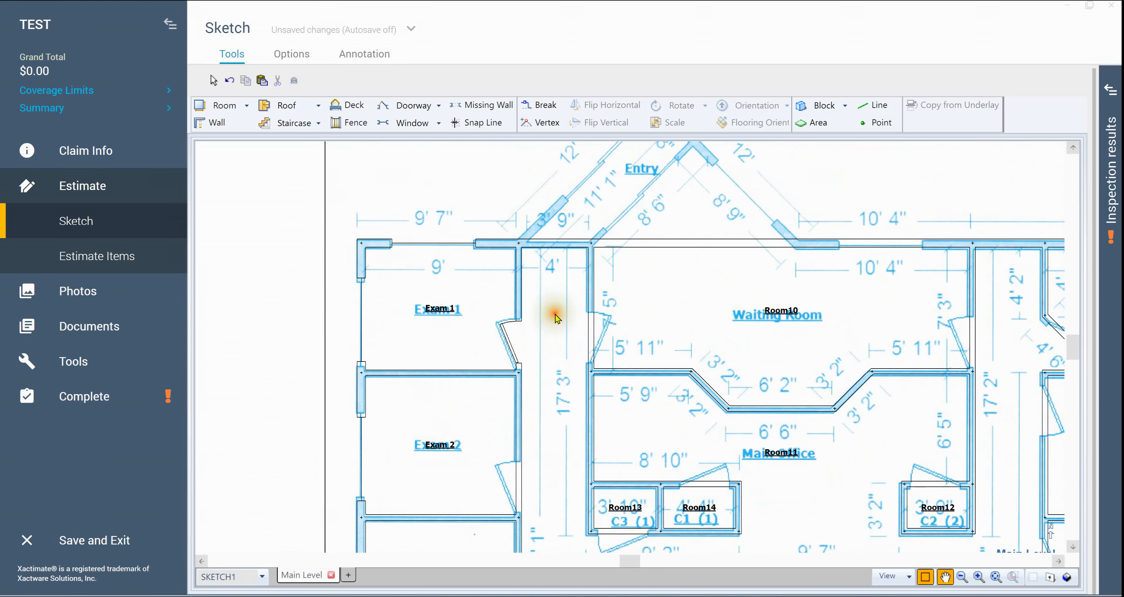
pyautogui.moveTo(401, 435); pyautogui.dragTo(403, 435)
pyautogui.press('Escape')
pyautogui.click(509, 339)
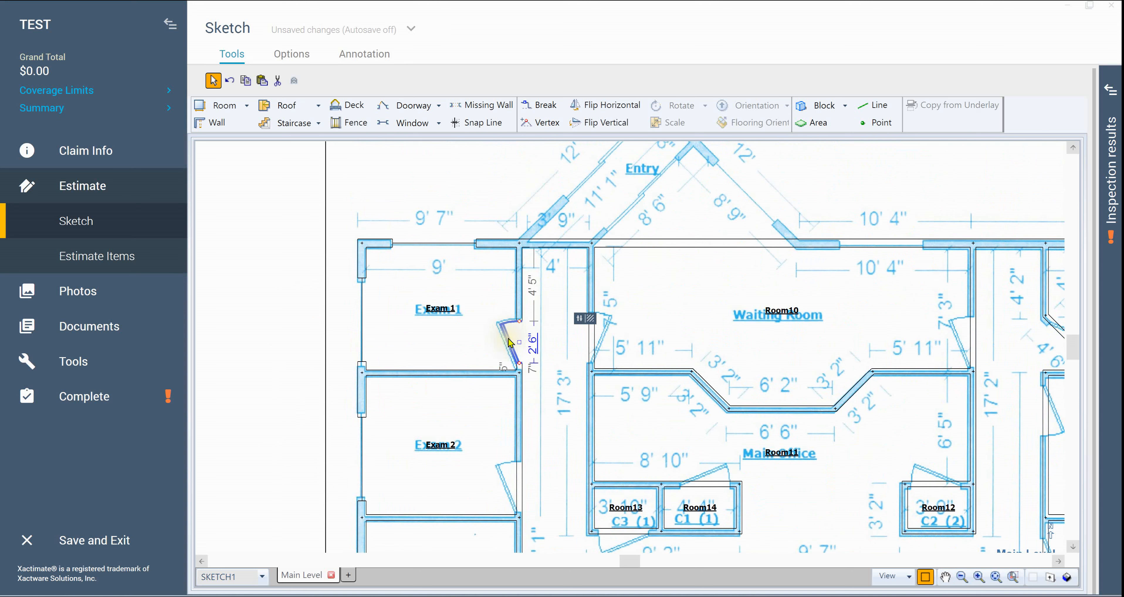
pyautogui.press('Delete')
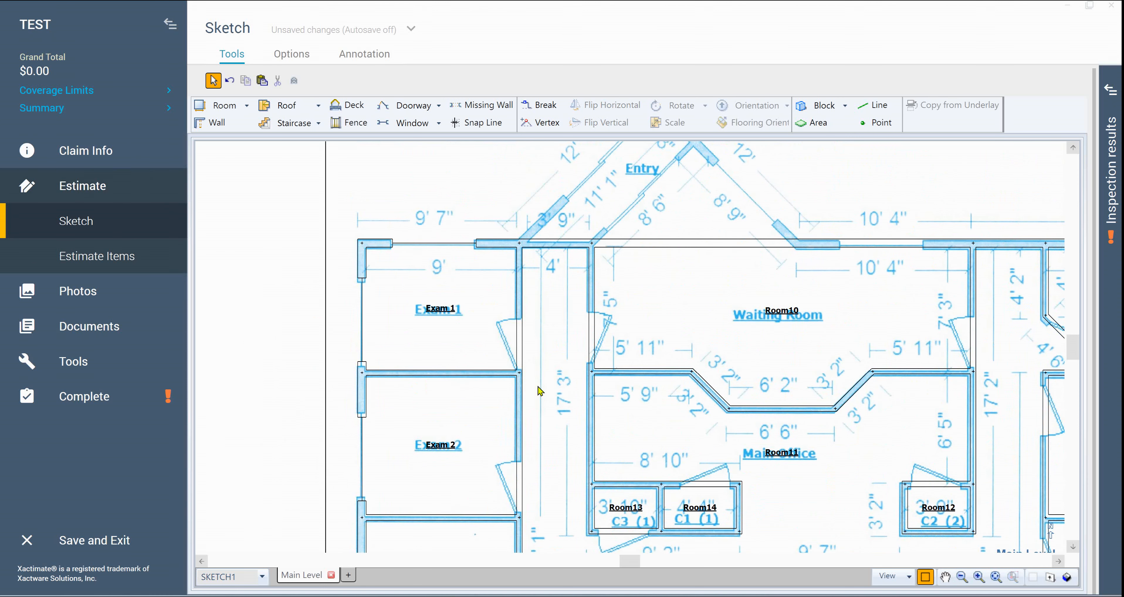
# - Set the default door width to 2' 8" in the Sketch preferences
pyautogui.click(289, 60)
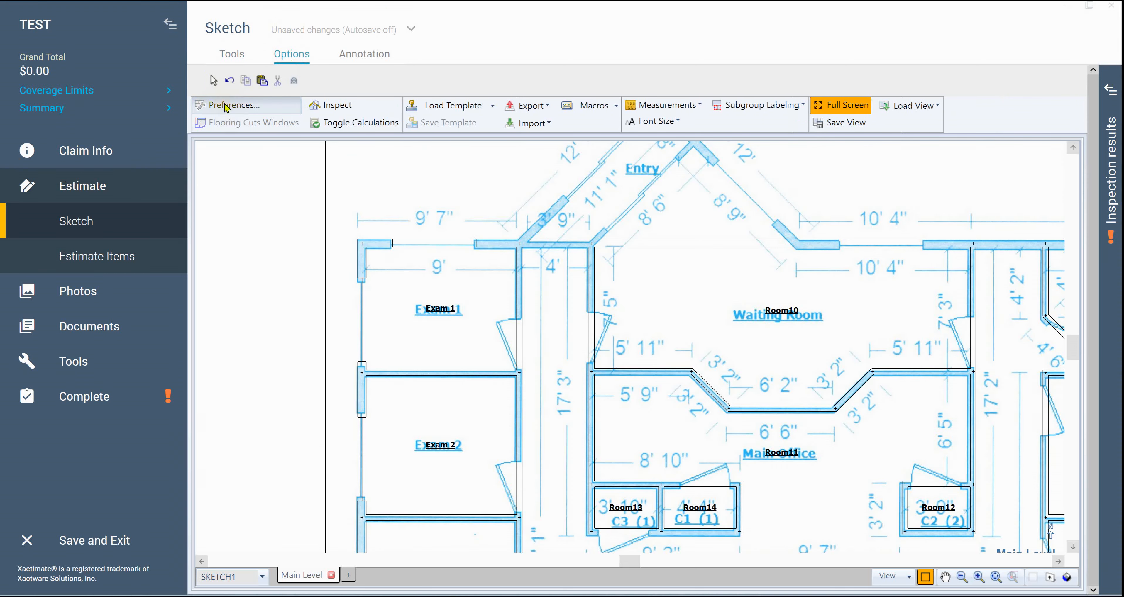
pyautogui.click(226, 107)
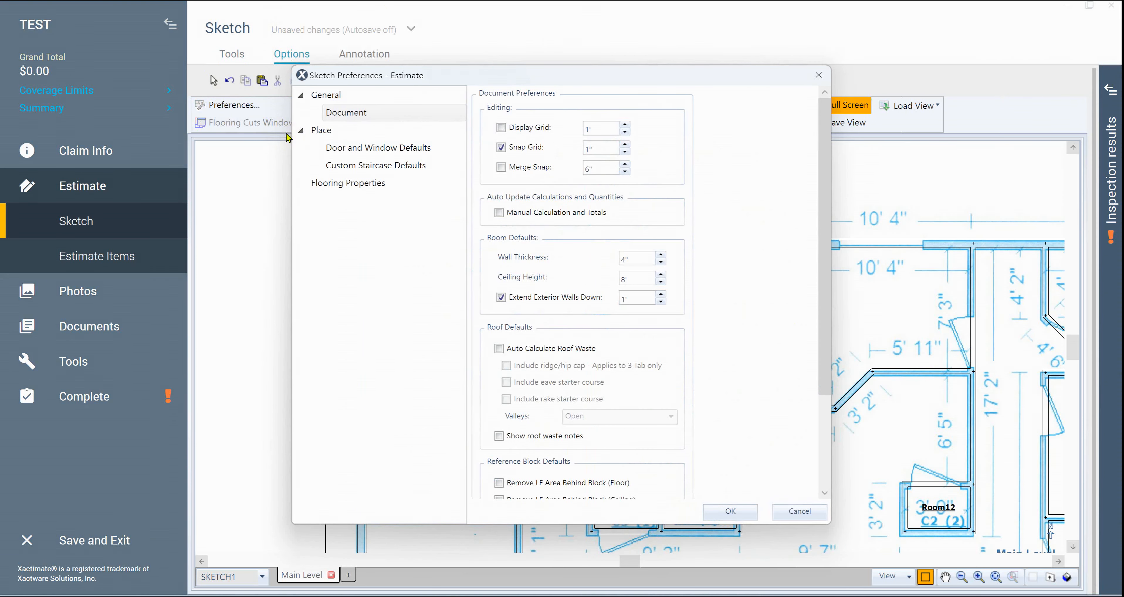
pyautogui.click(393, 148)
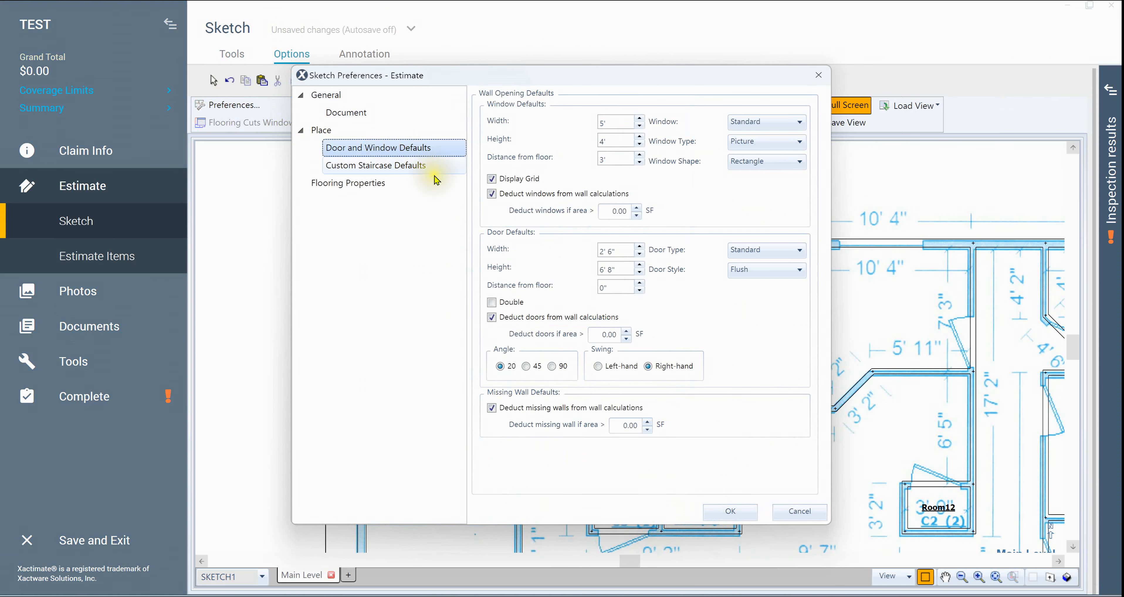
pyautogui.click(624, 252)
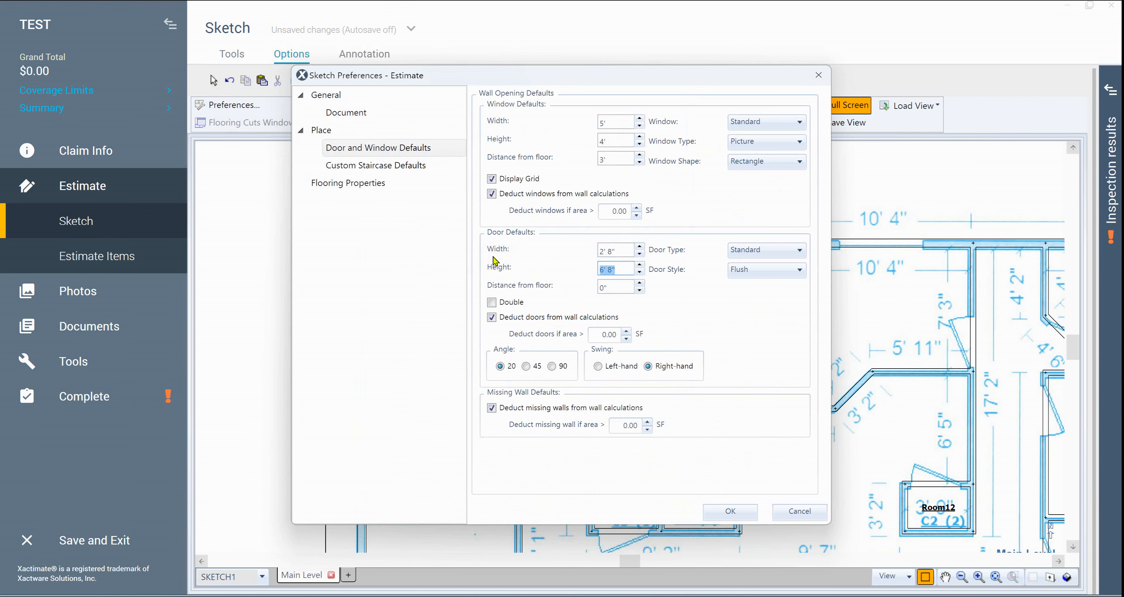
pyautogui.click(731, 511)
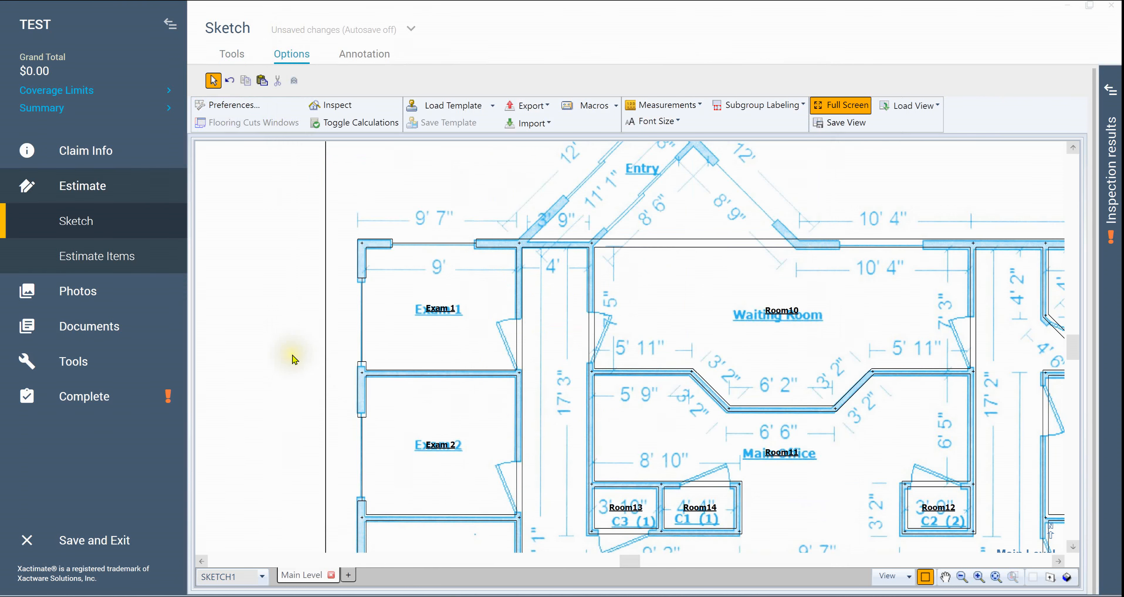
# - Try a 2' 8" doorway in Exam 1's corridor wall against the underlay door, and remove it
pyautogui.press('d')
pyautogui.click(520, 342)
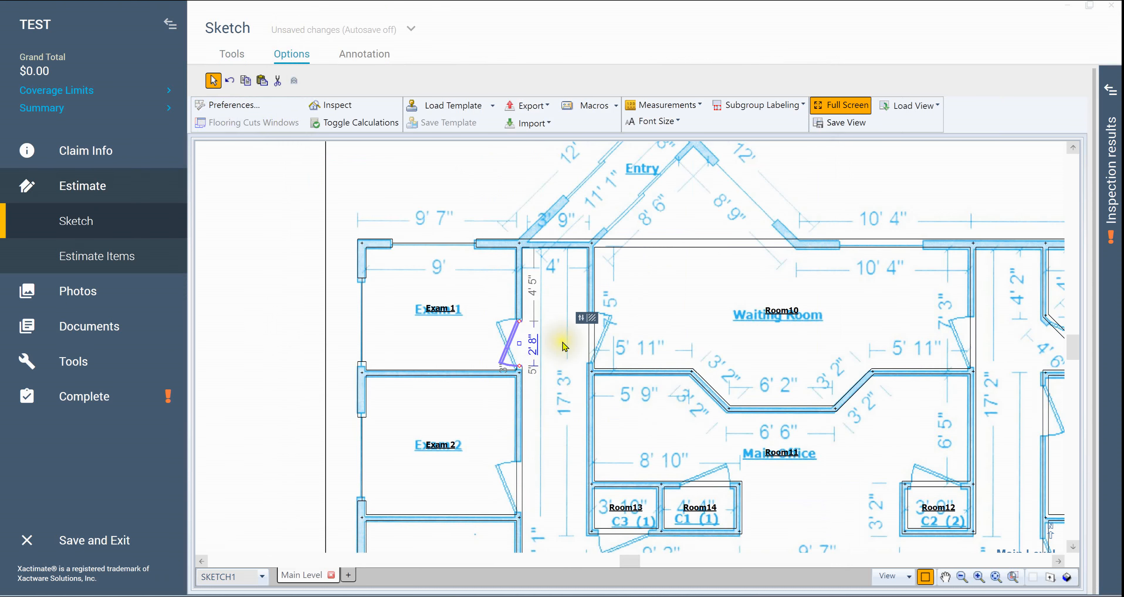
pyautogui.scroll(2, 536, 338)
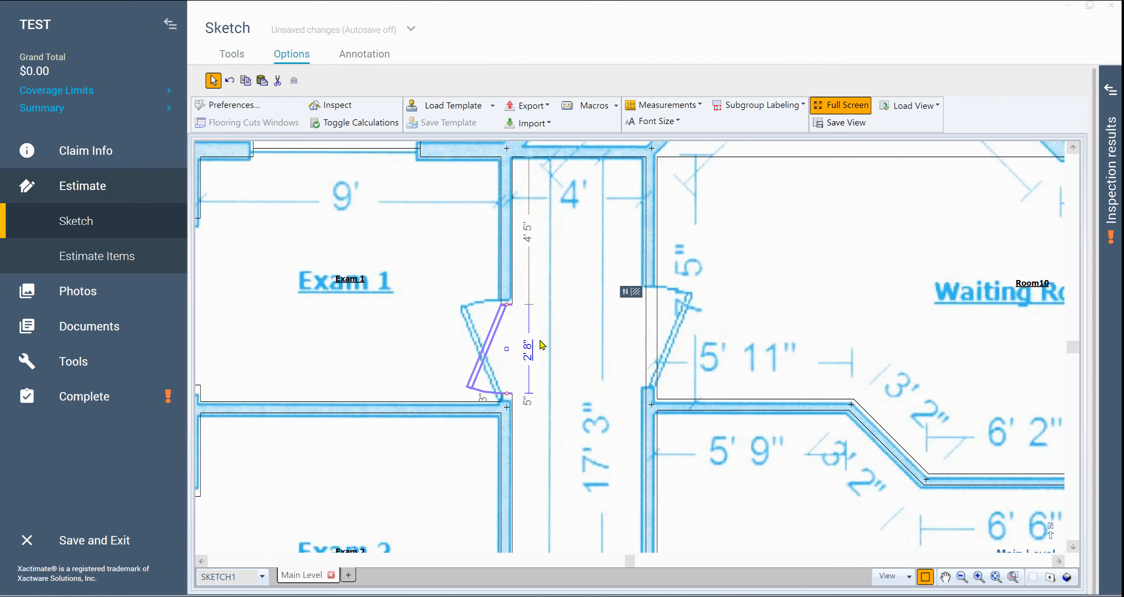
pyautogui.click(538, 345)
pyautogui.scroll(-2, 536, 346)
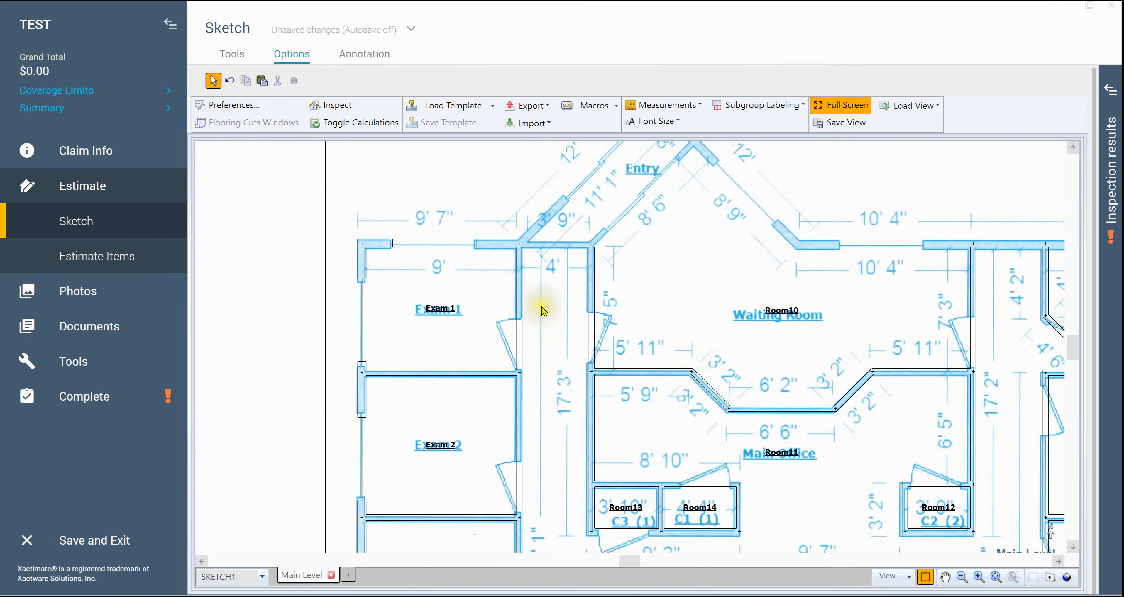
# - Set the default door width to 3' in the Sketch preferences
pyautogui.click(250, 107)
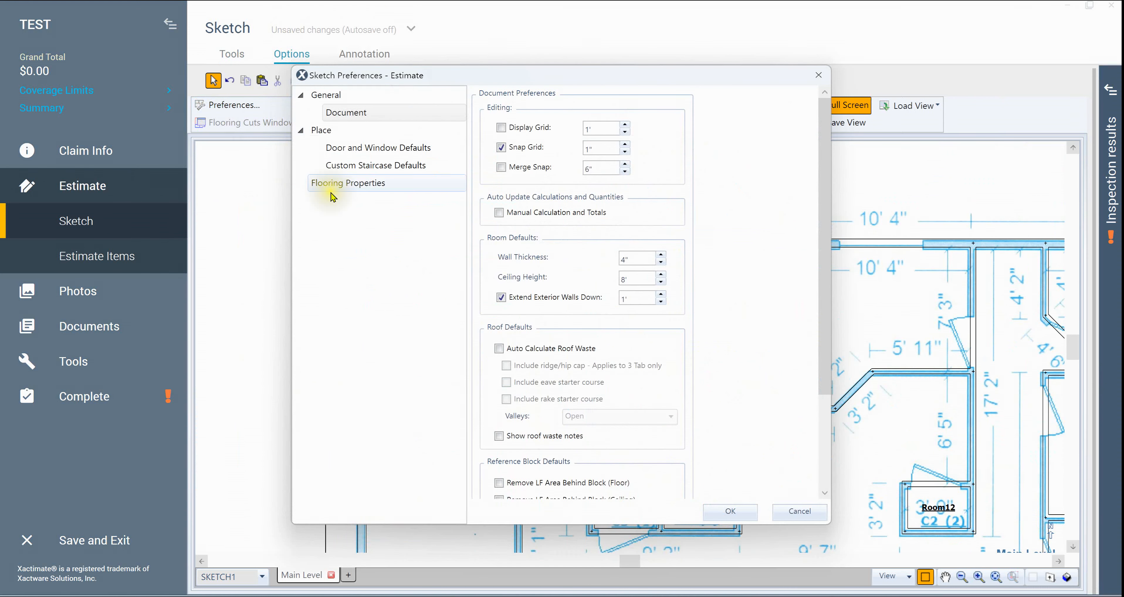
pyautogui.click(388, 148)
pyautogui.click(616, 250)
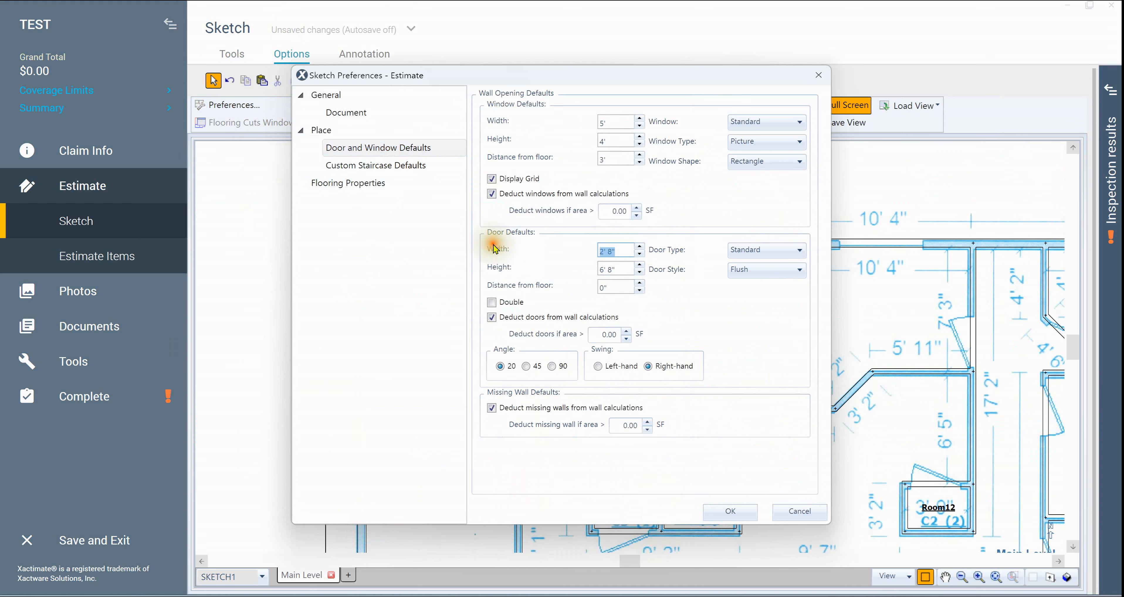
pyautogui.write('3')
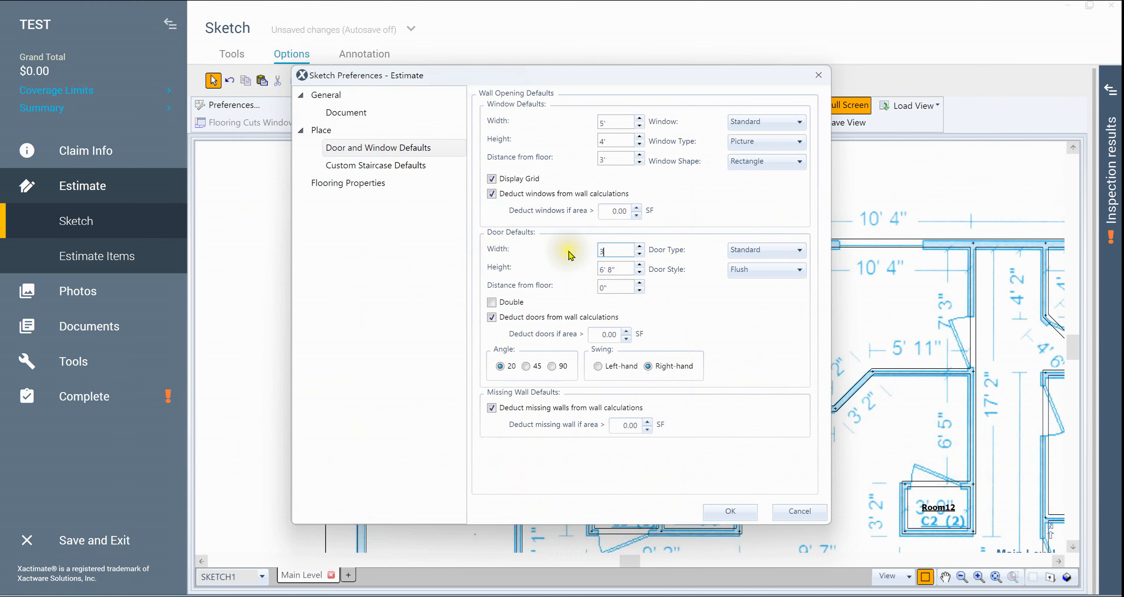
pyautogui.click(731, 512)
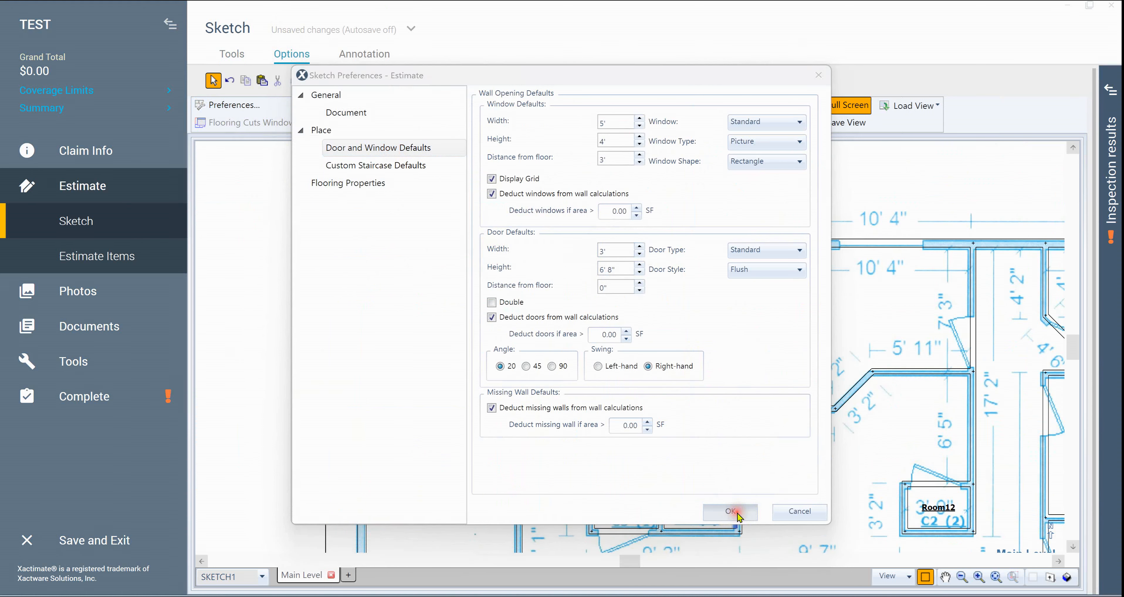
# - Place a 3' doorway in Exam 1's corridor wall over the underlay door and flip its swing to match
pyautogui.press('d')
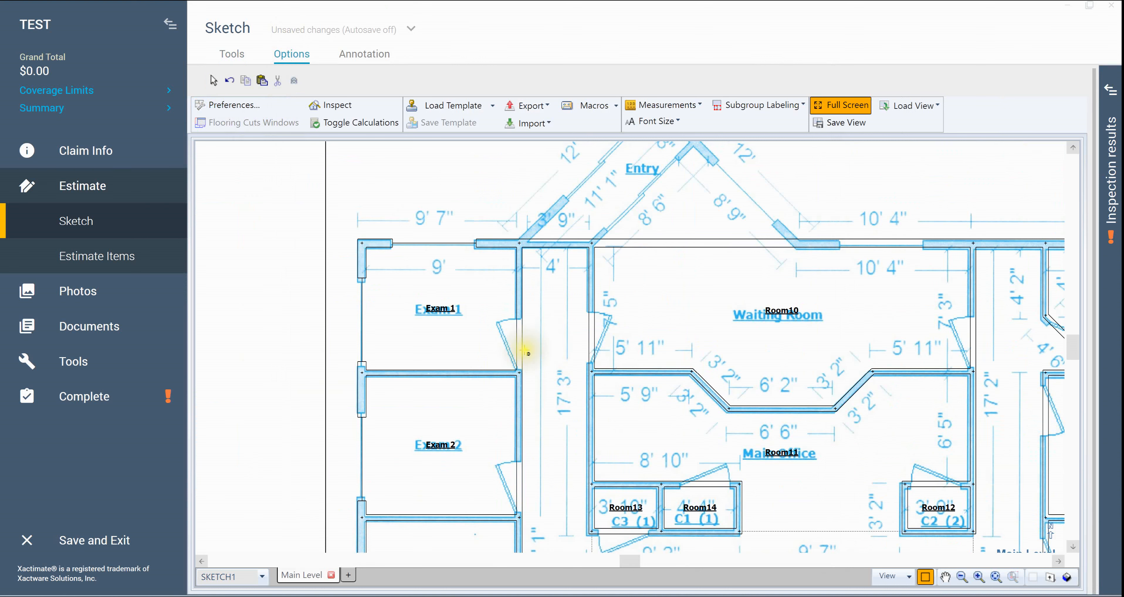
pyautogui.click(512, 339)
pyautogui.click(614, 404)
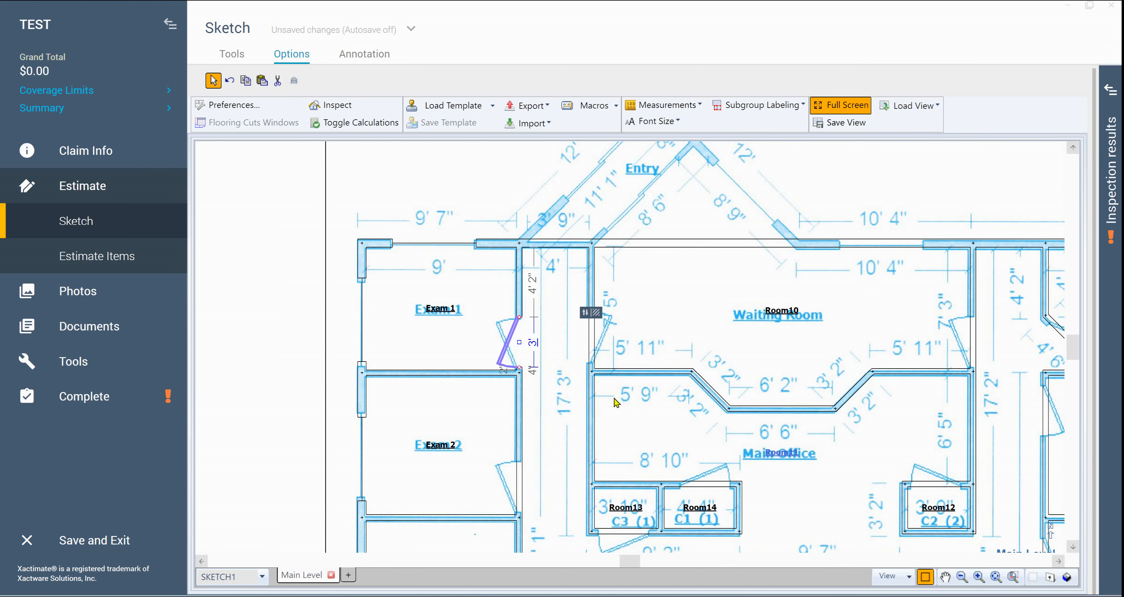
pyautogui.press('space')
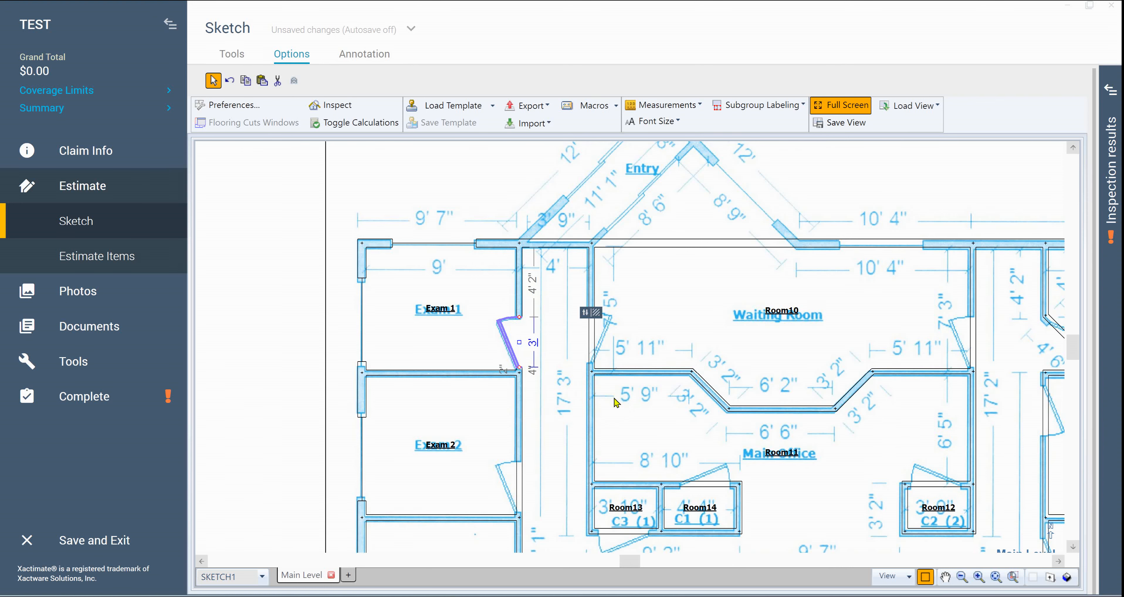
pyautogui.click(269, 336)
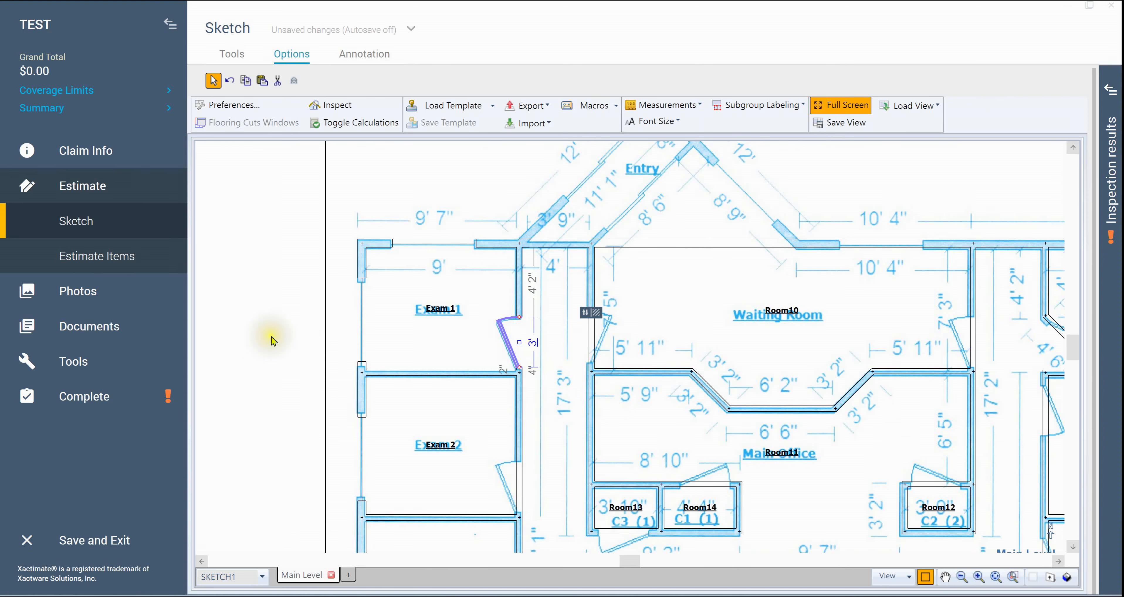
# - Place a 3' doorway between the corridor and the Waiting Room, orienting its swing to match the door on the underlay
pyautogui.click(293, 338)
pyautogui.moveTo(296, 332); pyautogui.dragTo(255, 271)
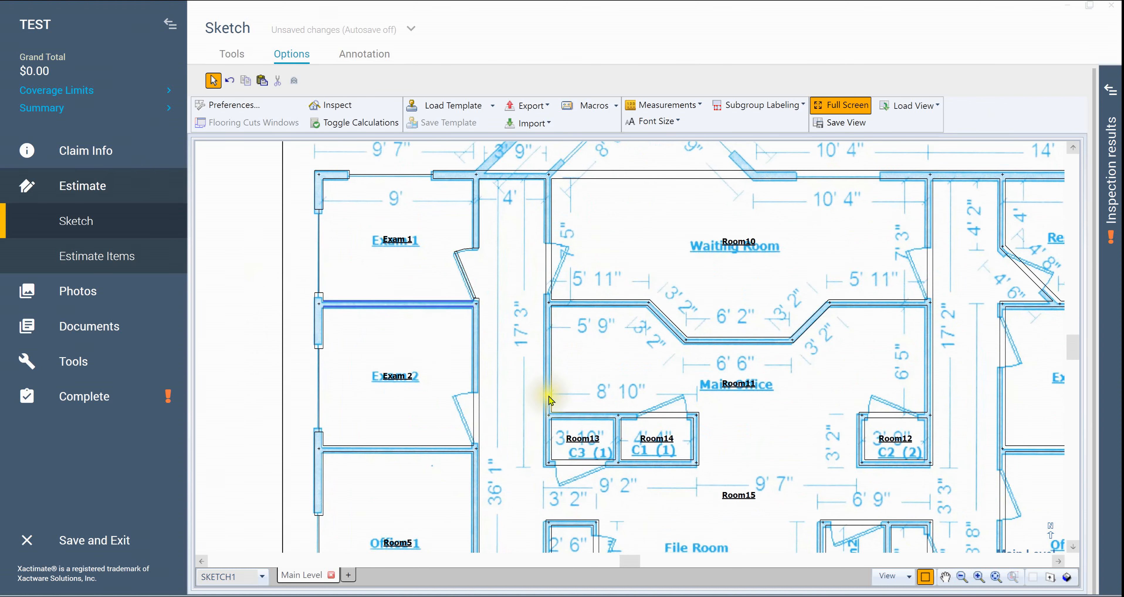
pyautogui.click(552, 259)
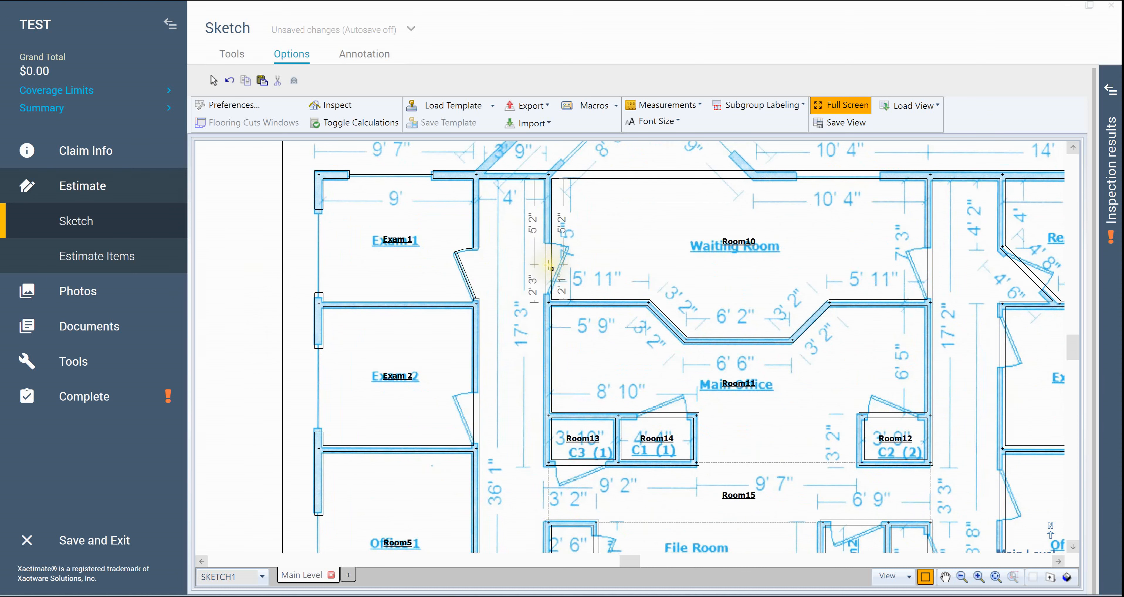
pyautogui.click(550, 266)
pyautogui.click(834, 379)
pyautogui.rightClick(831, 375)
pyautogui.rightClick(832, 376)
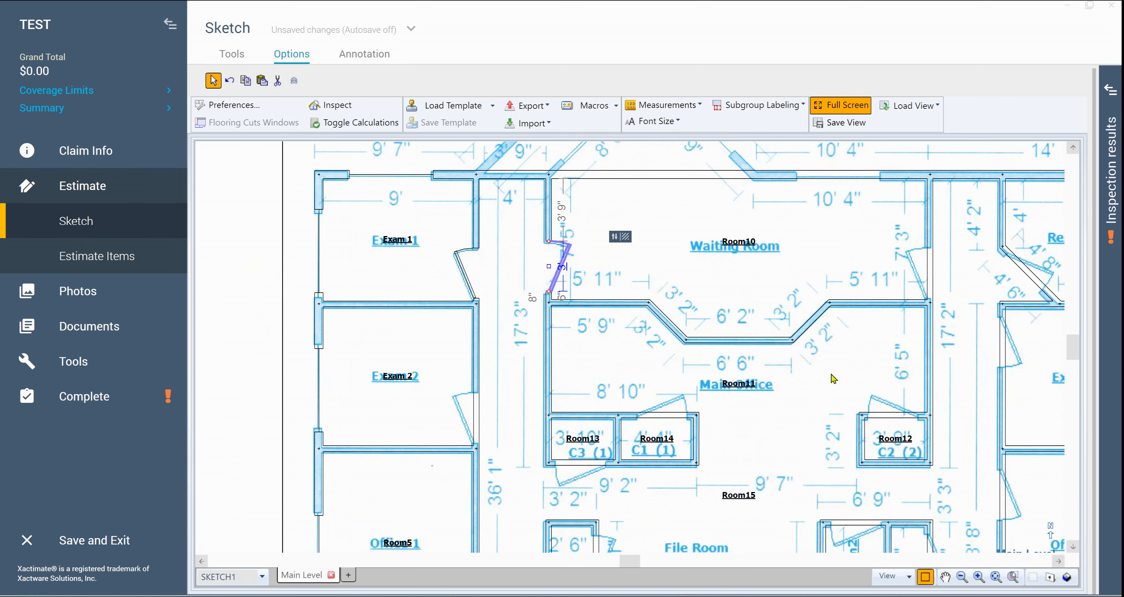
pyautogui.click(834, 379)
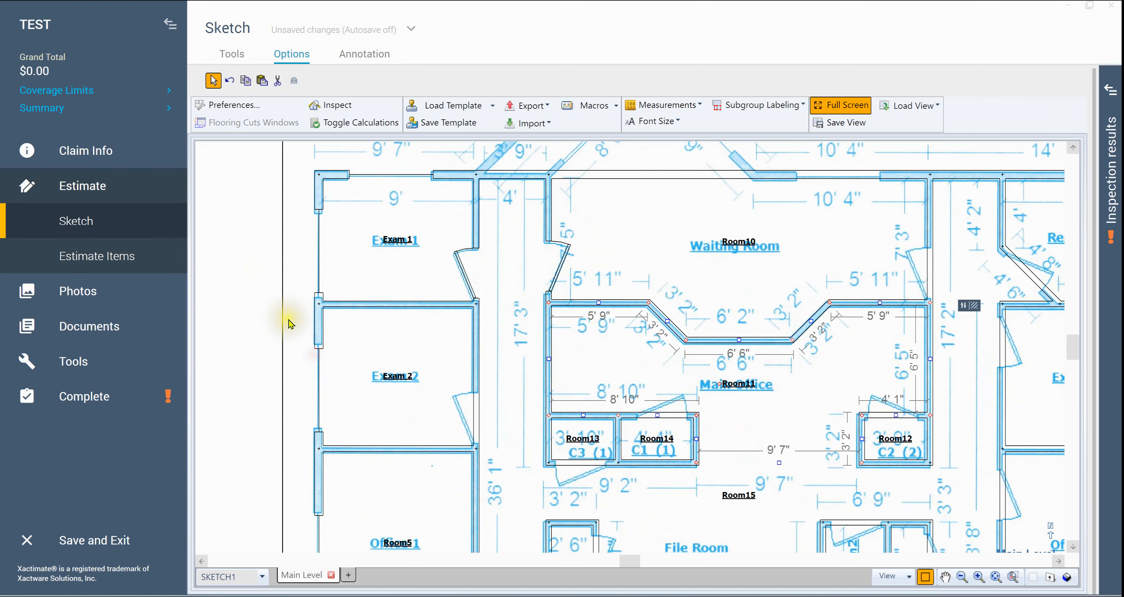
# - Place a 3' doorway in Exam 2's corridor wall over the underlay door
pyautogui.press('space')
pyautogui.moveTo(273, 309); pyautogui.dragTo(281, 264)
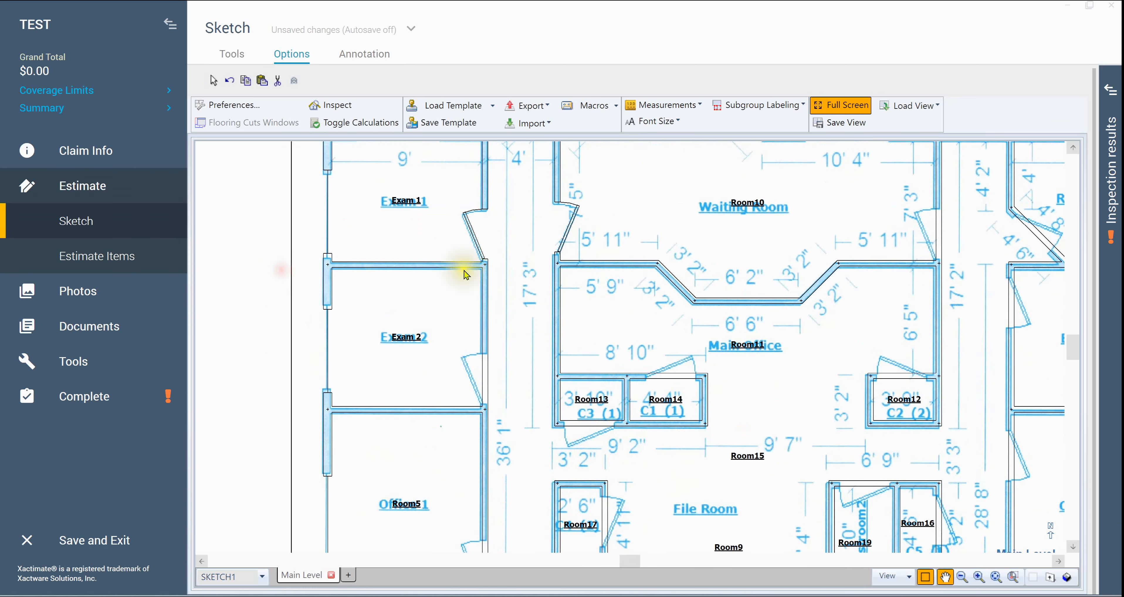
pyautogui.press('Escape')
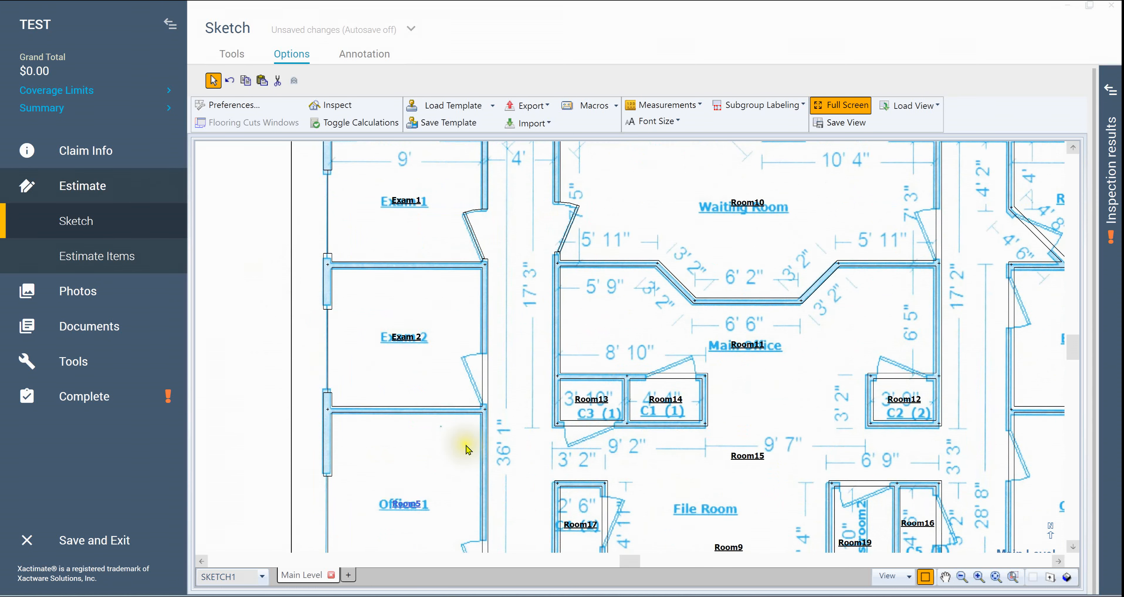
pyautogui.click(474, 237)
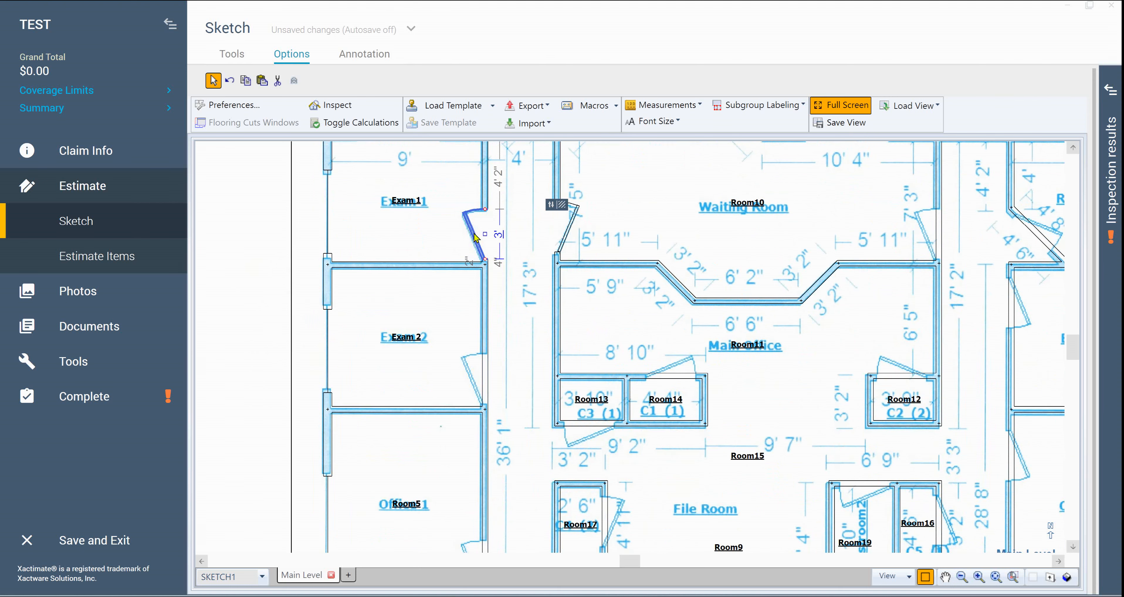
pyautogui.click(509, 340)
pyautogui.press('d')
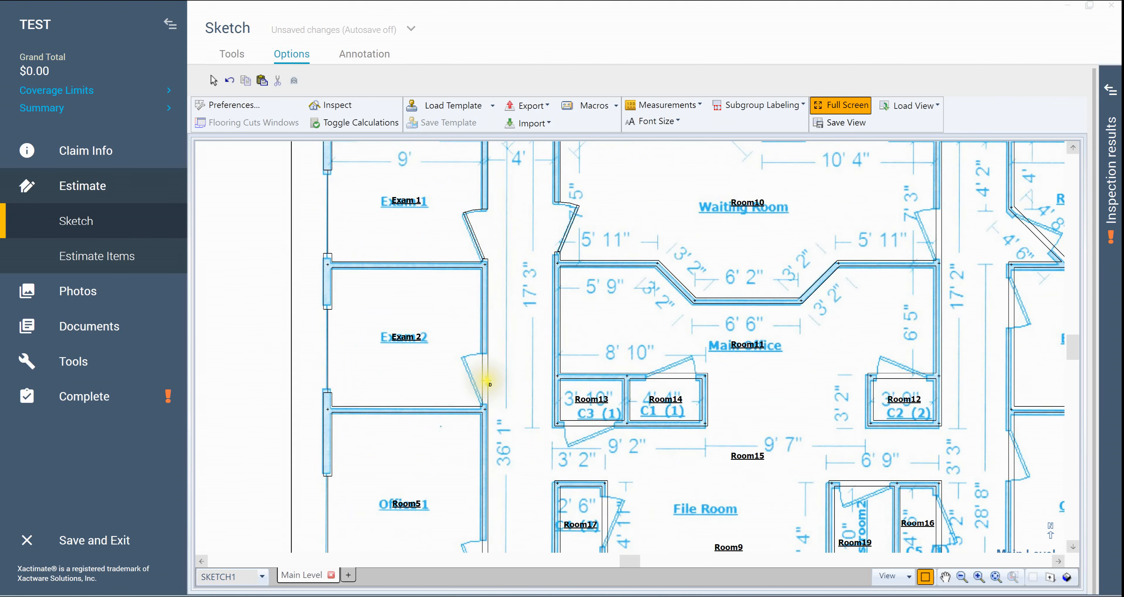
pyautogui.click(485, 379)
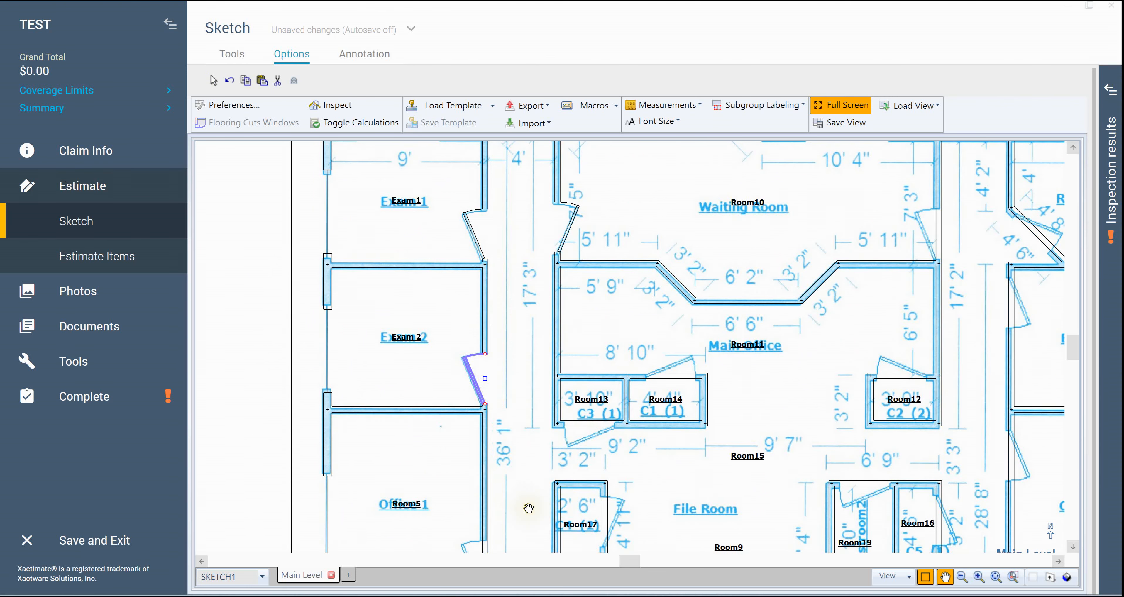
# - Place 3' doorways in the corridor walls of Office 1 and Exam 3 over the underlay doors
pyautogui.moveTo(535, 454); pyautogui.dragTo(534, 231)
pyautogui.press('Escape')
pyautogui.press('d')
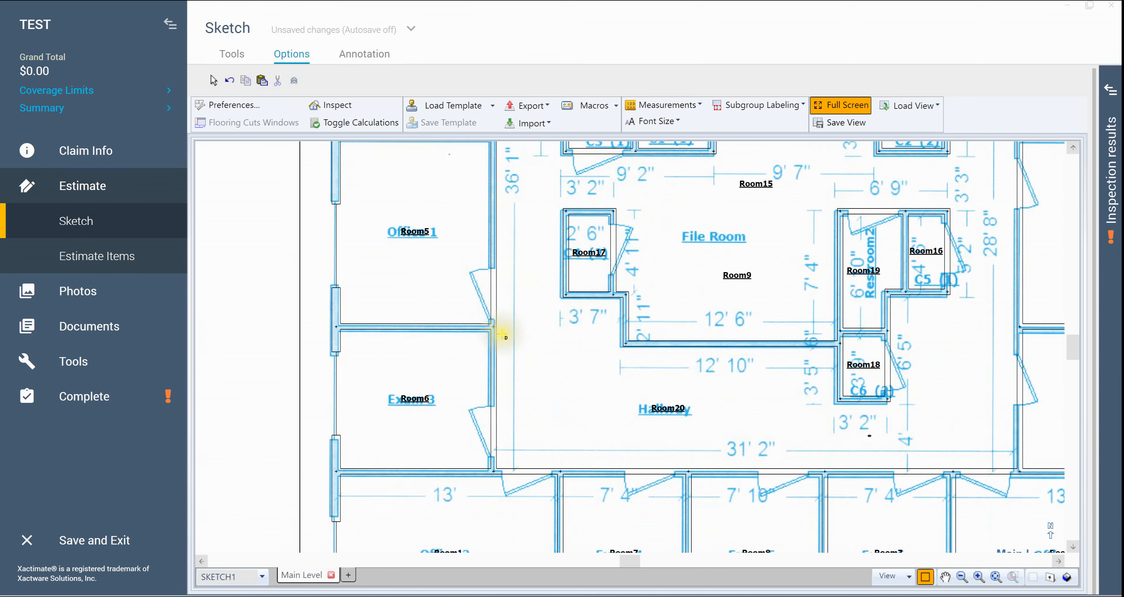
pyautogui.click(494, 296)
pyautogui.press('d')
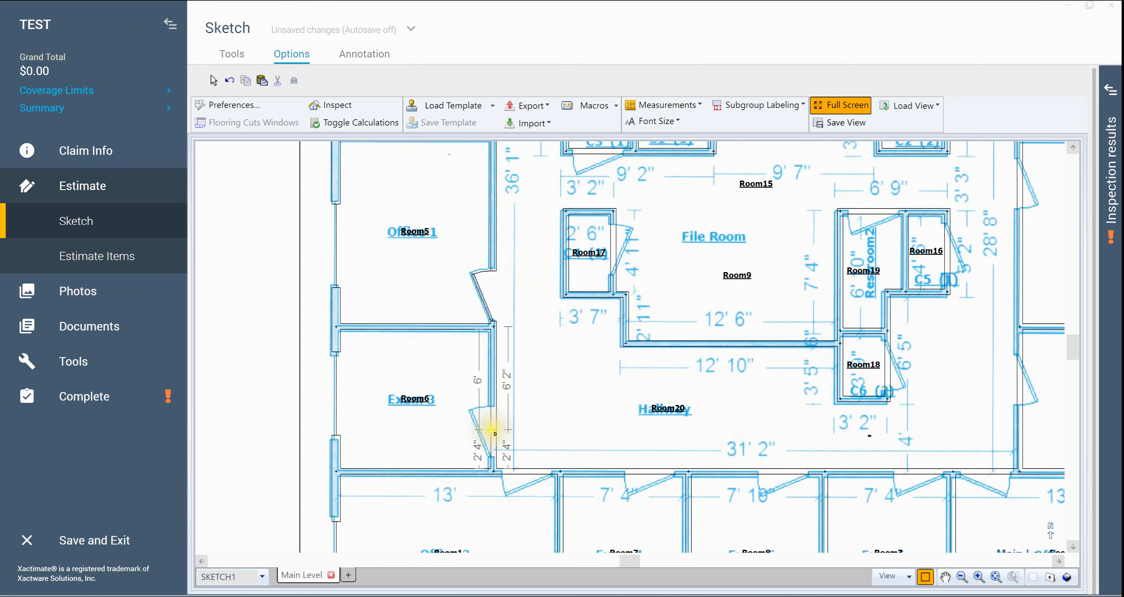
pyautogui.click(492, 430)
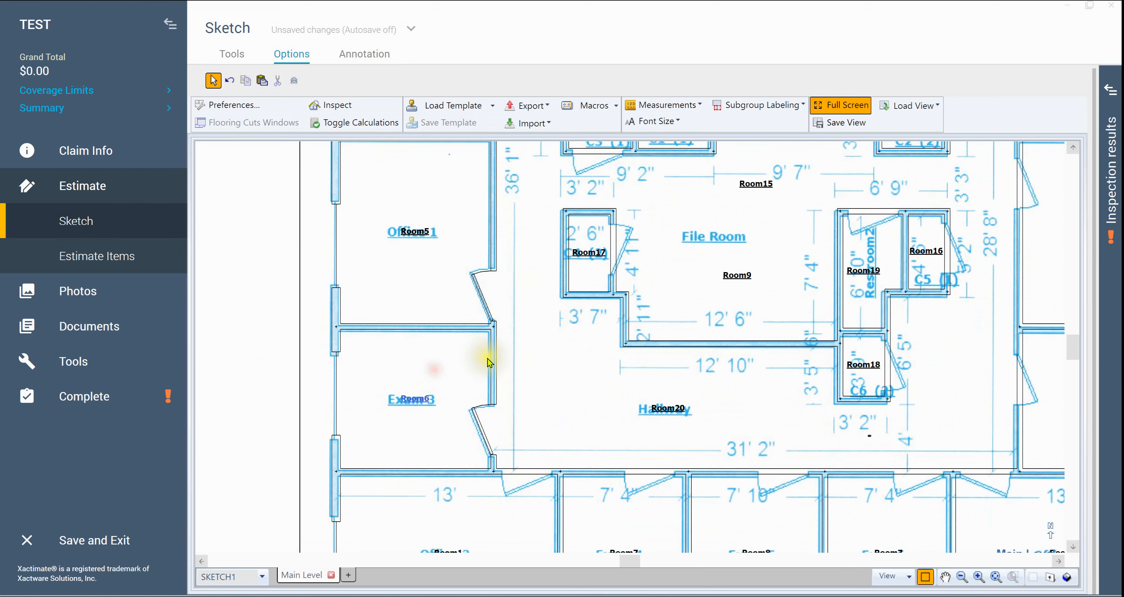
pyautogui.press('space')
pyautogui.moveTo(442, 238); pyautogui.dragTo(479, 538)
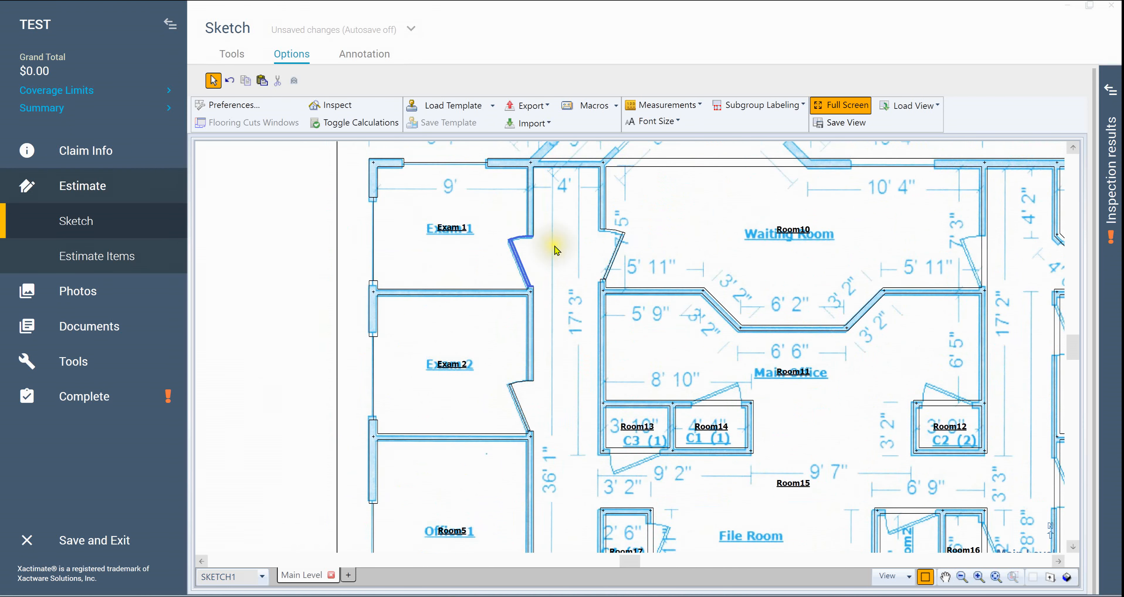
pyautogui.click(450, 223)
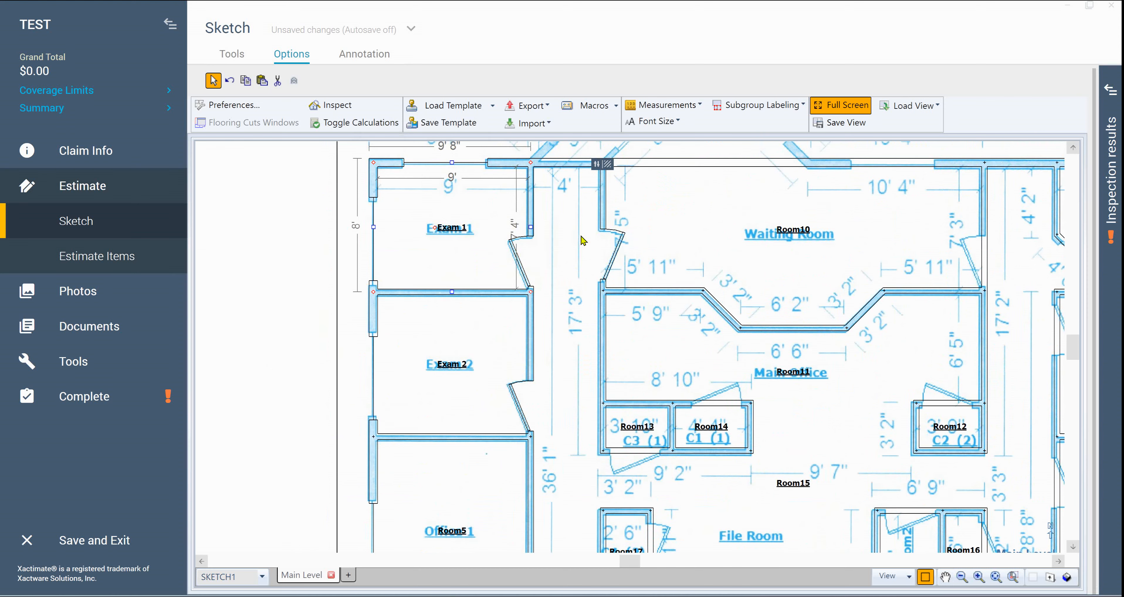
pyautogui.click(290, 259)
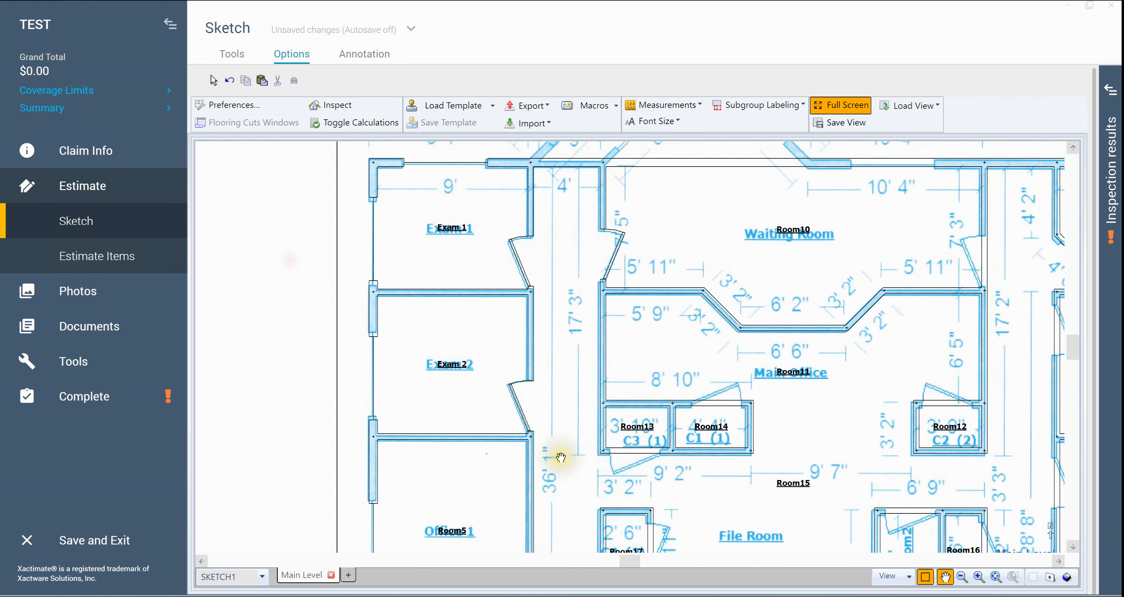
# - Rename Room5, the room below Exam 2, as Office 1
pyautogui.moveTo(452, 385); pyautogui.dragTo(455, 221)
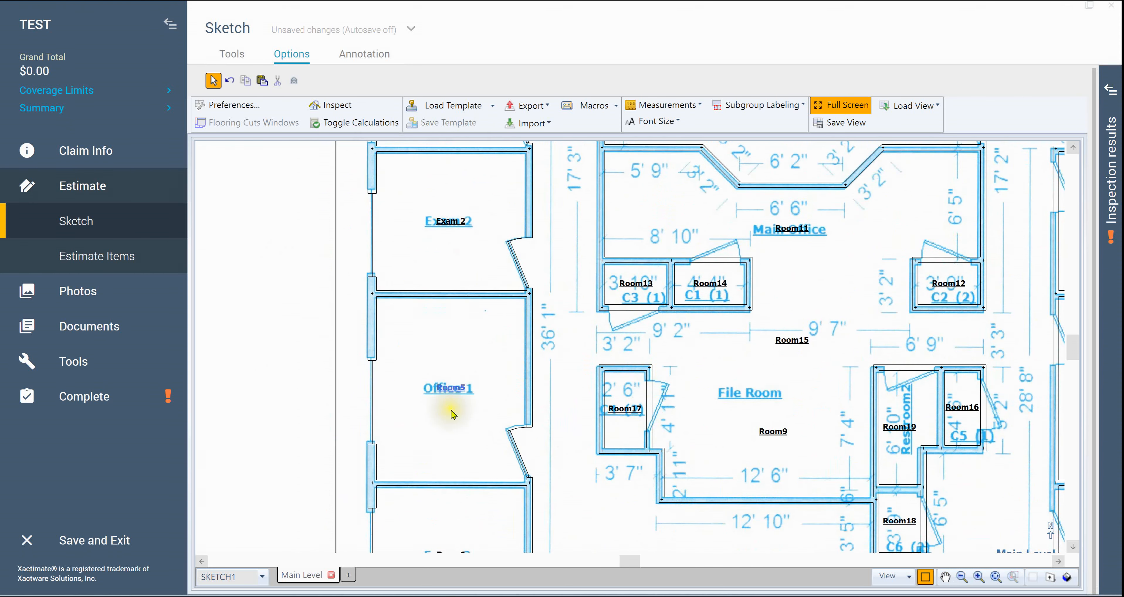
pyautogui.doubleClick(455, 400)
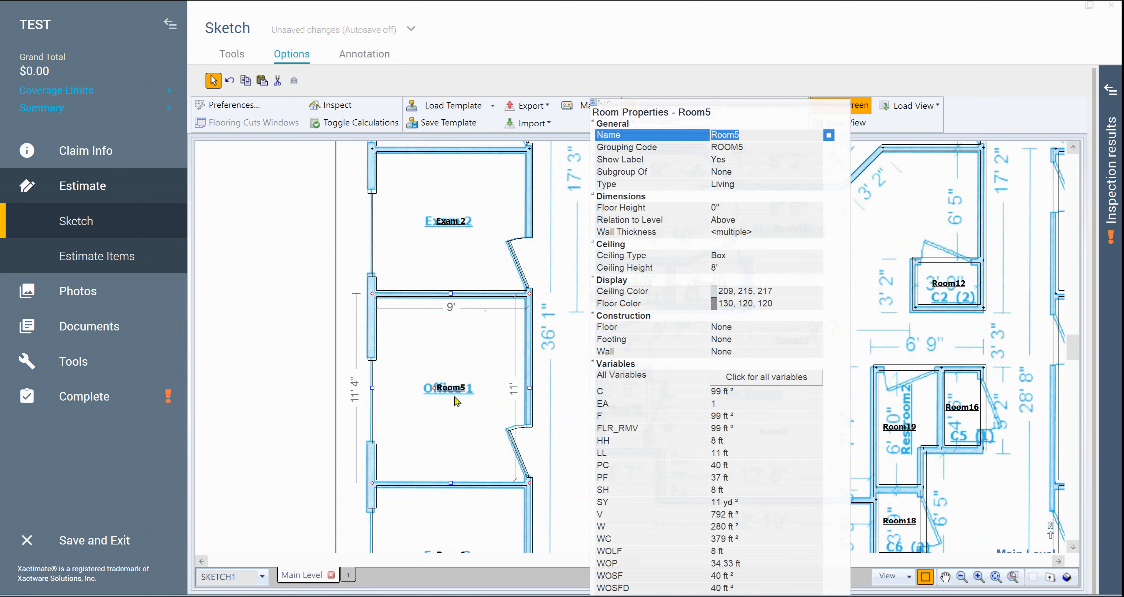
pyautogui.press('Return')
pyautogui.click(279, 394)
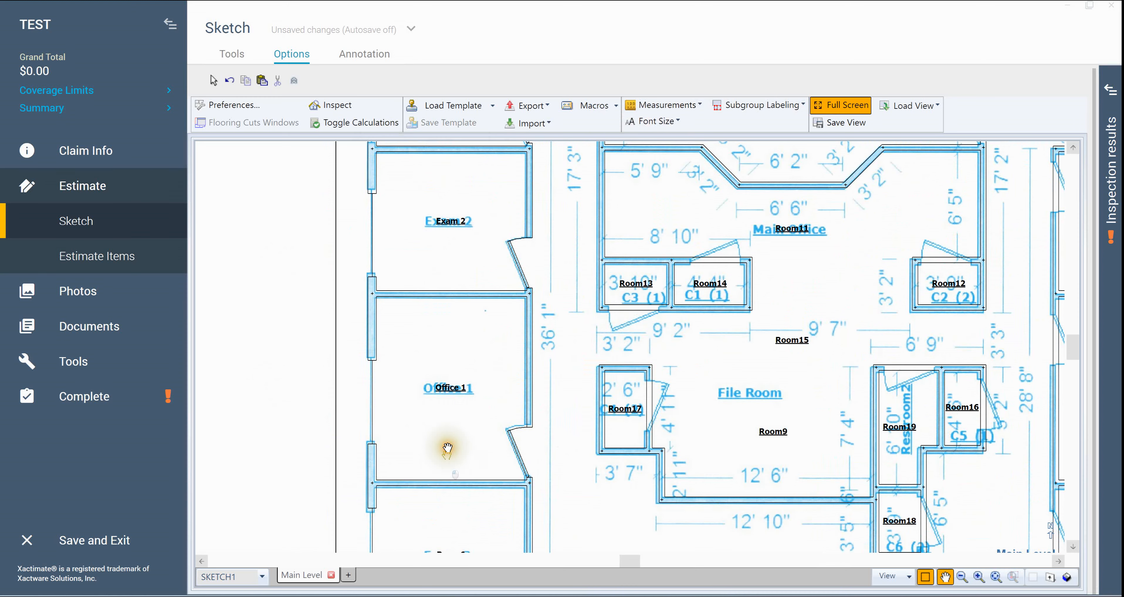
# - Rename the room directly below Office 1 as Exam 3
pyautogui.moveTo(446, 466); pyautogui.dragTo(433, 202)
pyautogui.click(435, 293)
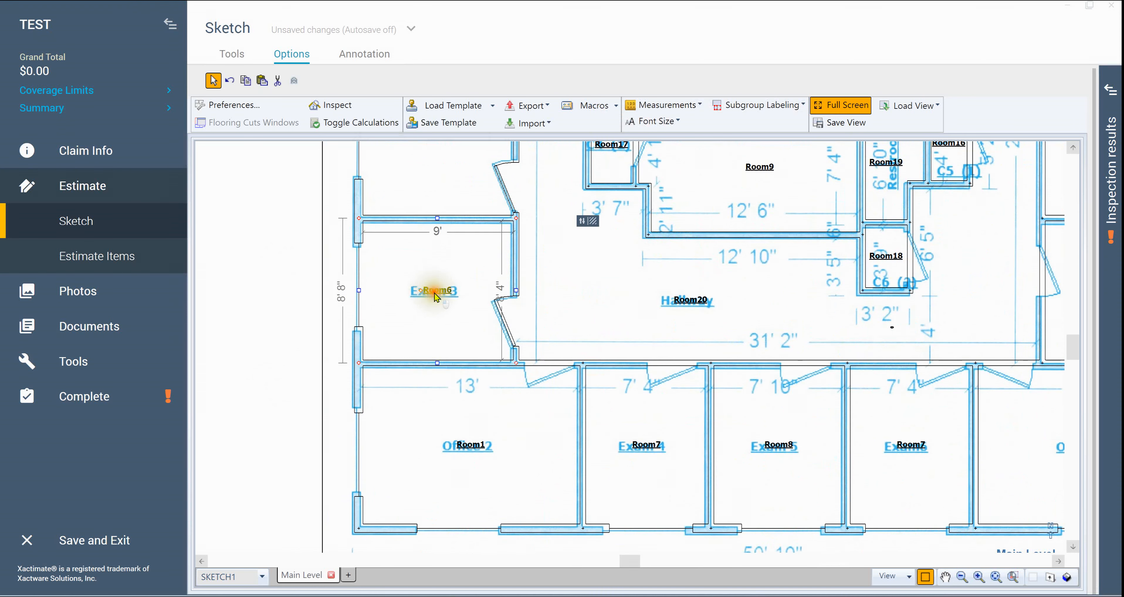
pyautogui.doubleClick(434, 293)
pyautogui.write('Exam 3')
pyautogui.press('Return')
pyautogui.click(273, 295)
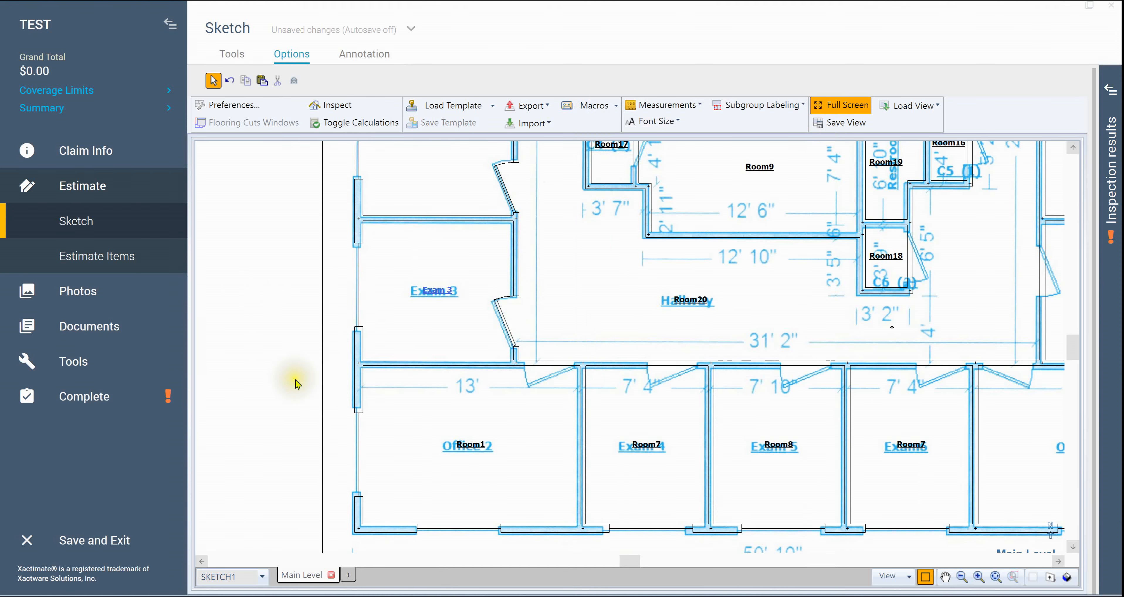
# - Rename the corner room below Exam 3 as office 2
pyautogui.moveTo(291, 374)
pyautogui.mouseDown()
pyautogui.moveTo(276, 276)
pyautogui.moveTo(271, 330)
pyautogui.mouseUp()
pyautogui.doubleClick(426, 363)
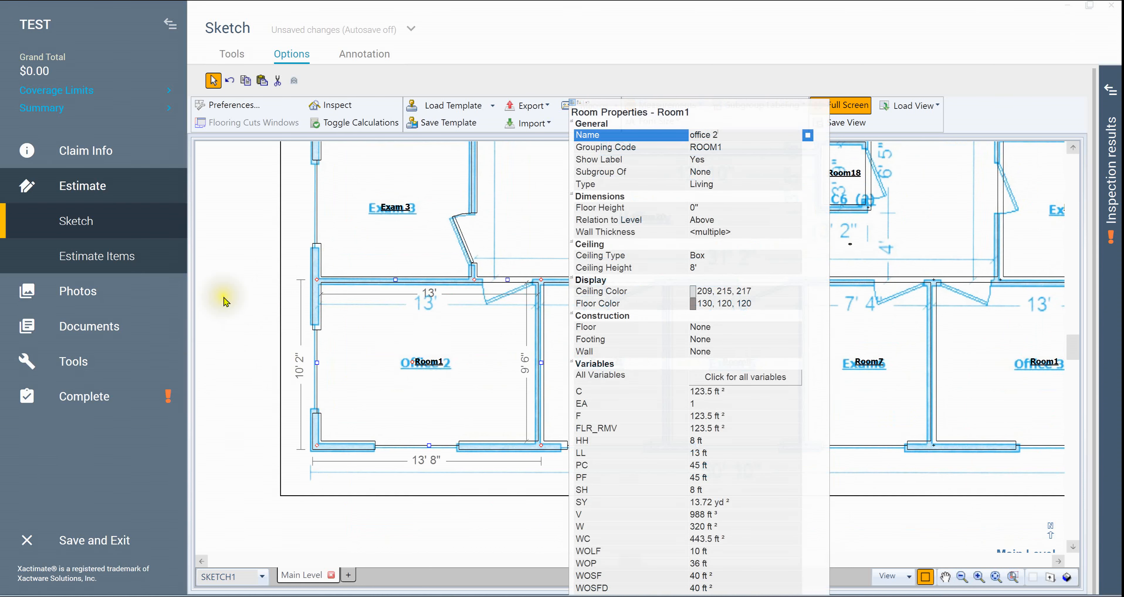
pyautogui.click(245, 305)
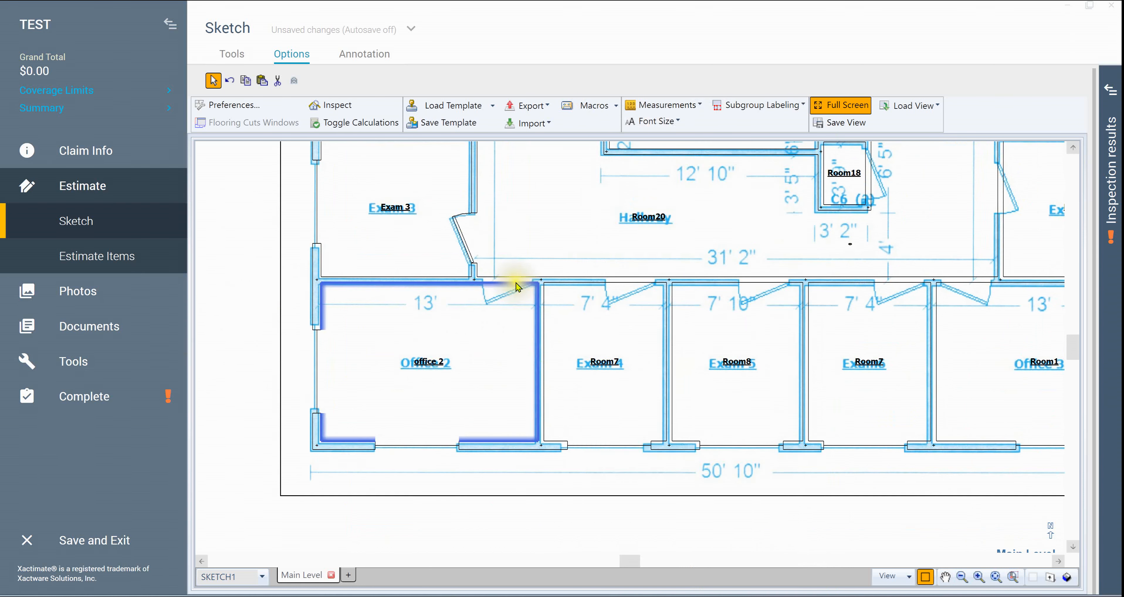
# - Place a 3' door in office 2's hallway wall and flip its swing to match the underlay plan
pyautogui.click(509, 282)
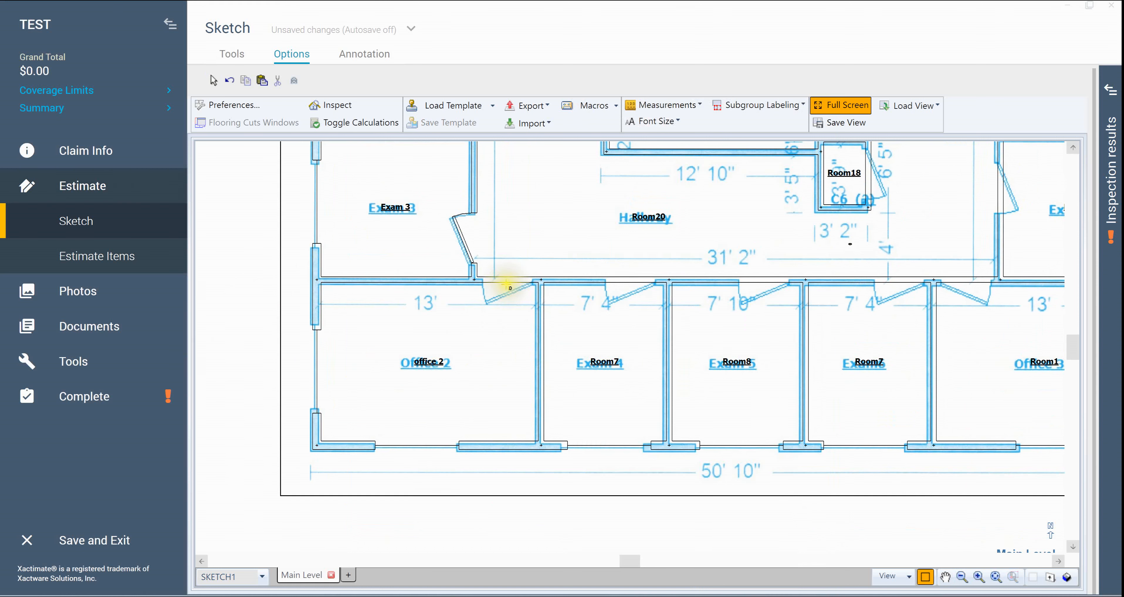
pyautogui.click(508, 282)
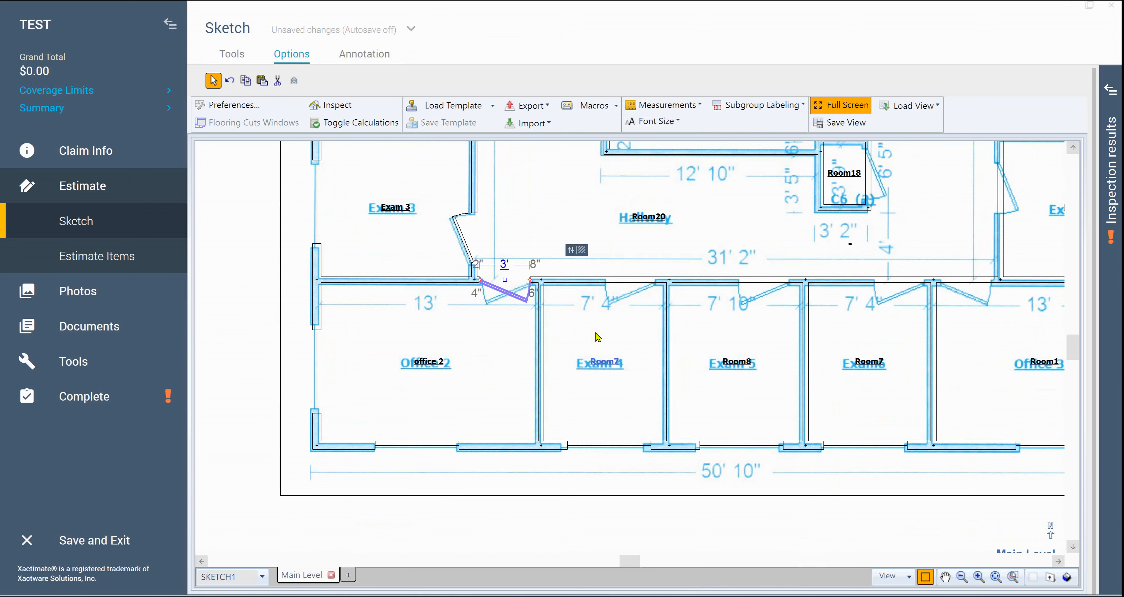
pyautogui.press('space')
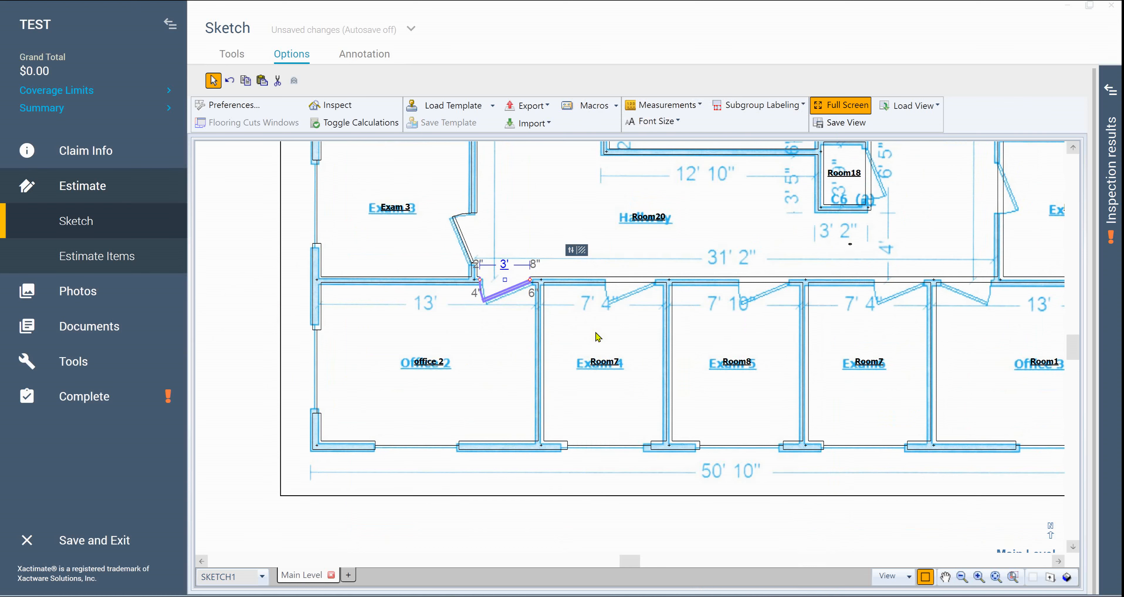
pyautogui.moveTo(272, 338); pyautogui.dragTo(222, 344)
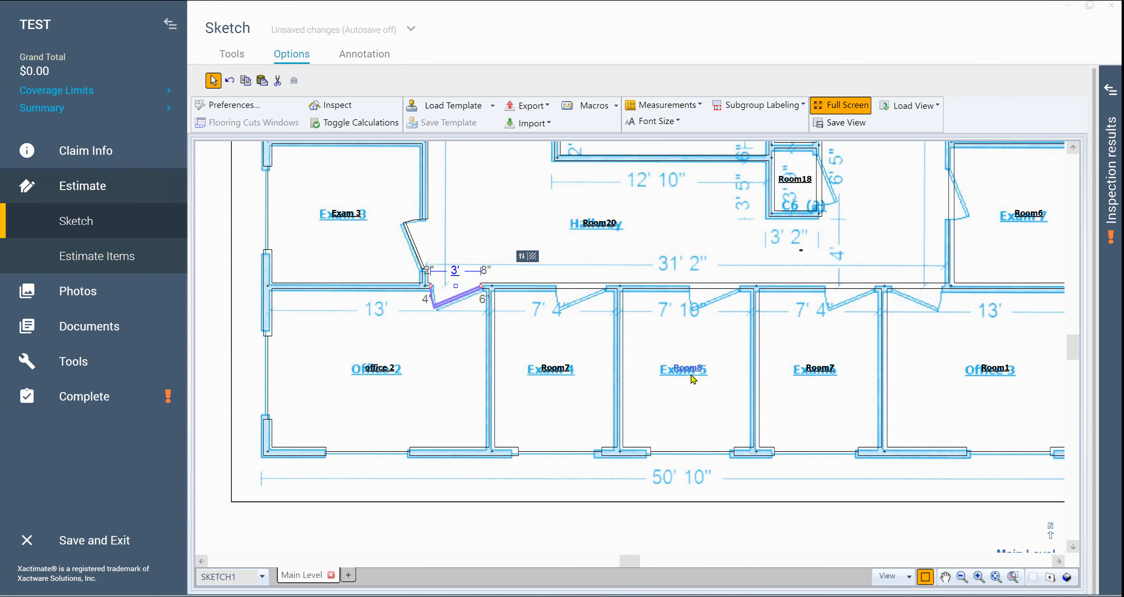
pyautogui.press('Escape')
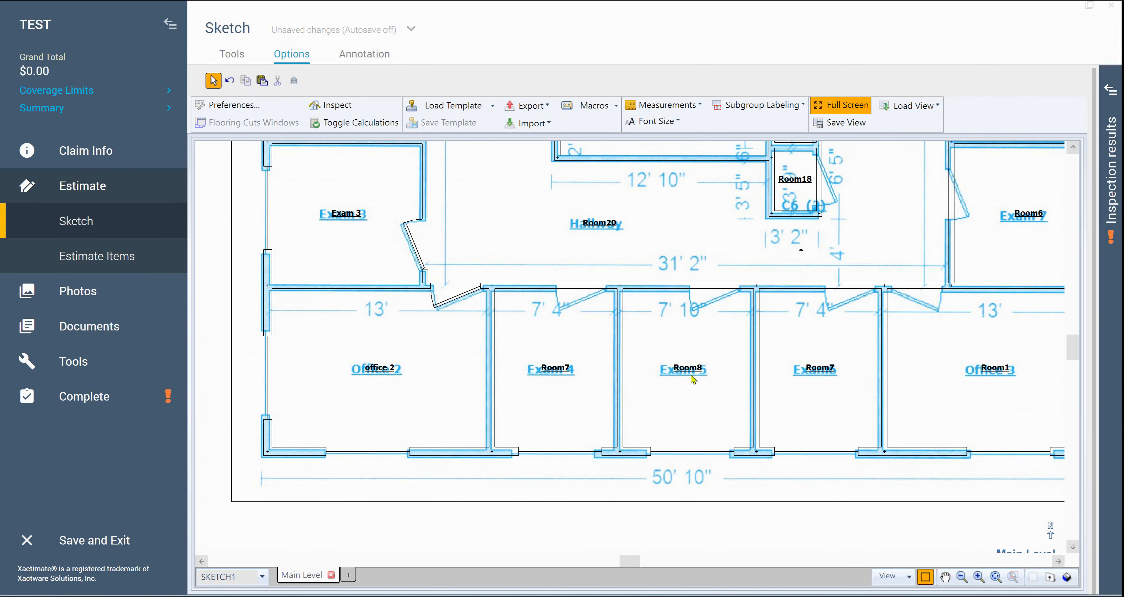
# - Place doors over the underlay's openings in the hallway walls of the four rooms from Exam 4 through Office 3
pyautogui.press('d')
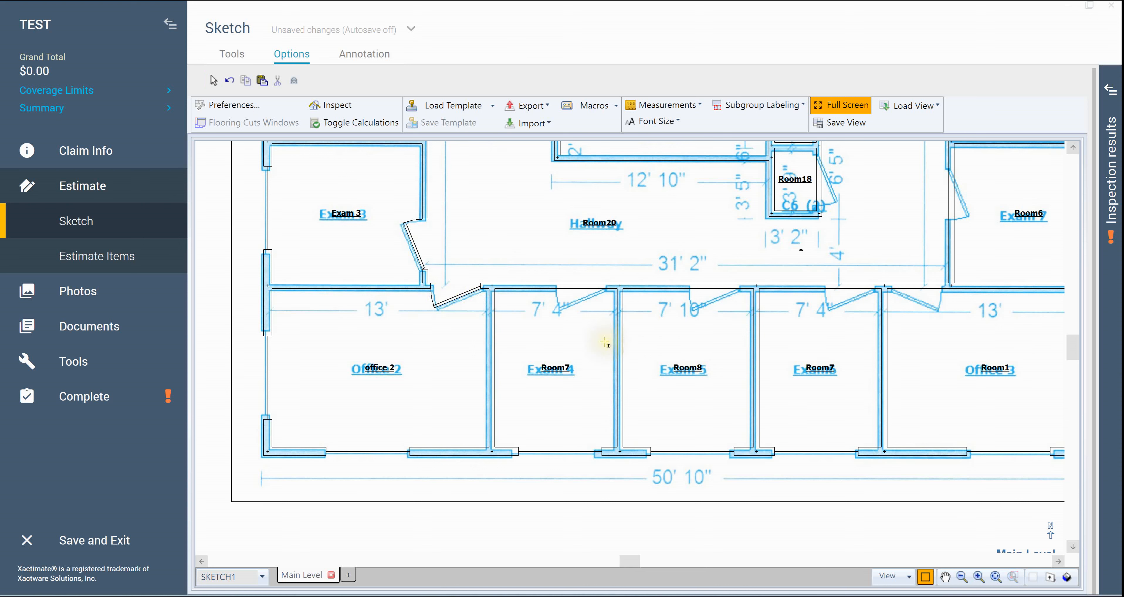
pyautogui.click(578, 287)
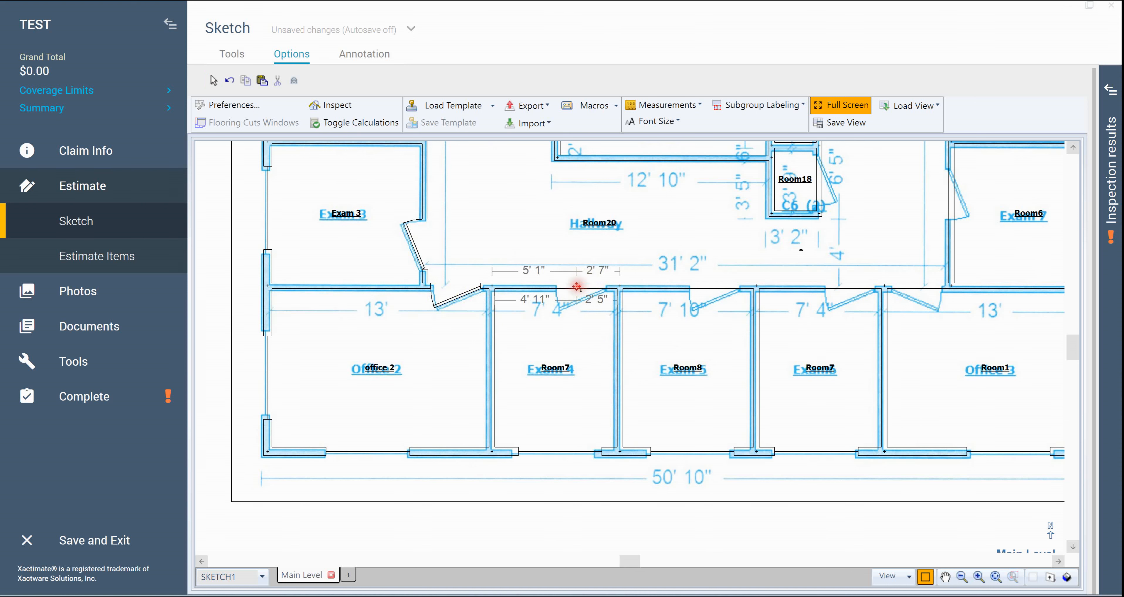
pyautogui.click(716, 287)
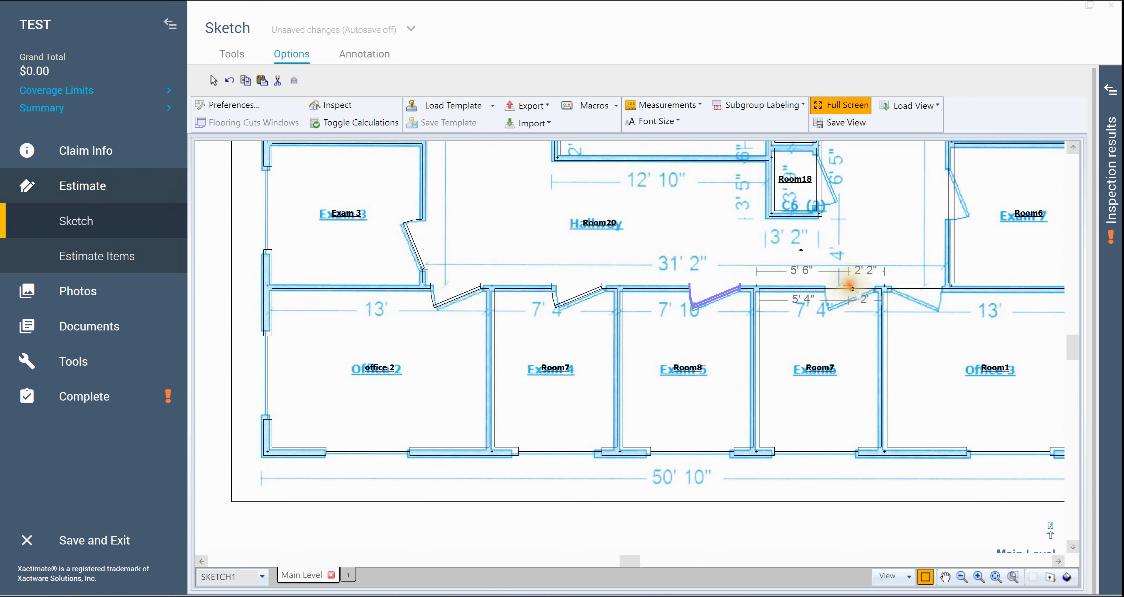
pyautogui.click(848, 286)
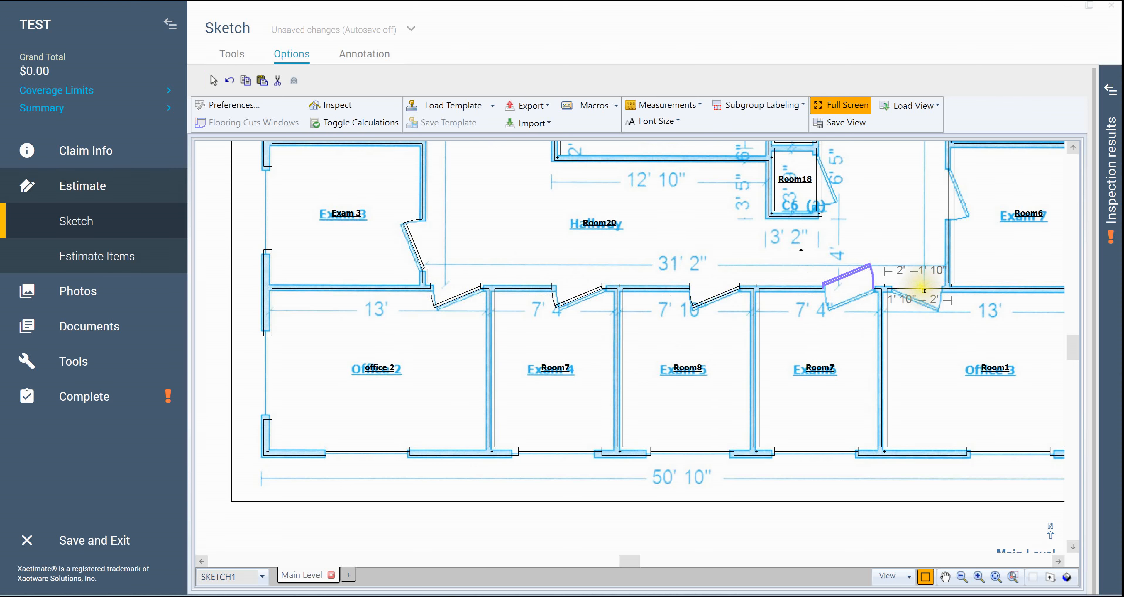
pyautogui.click(921, 286)
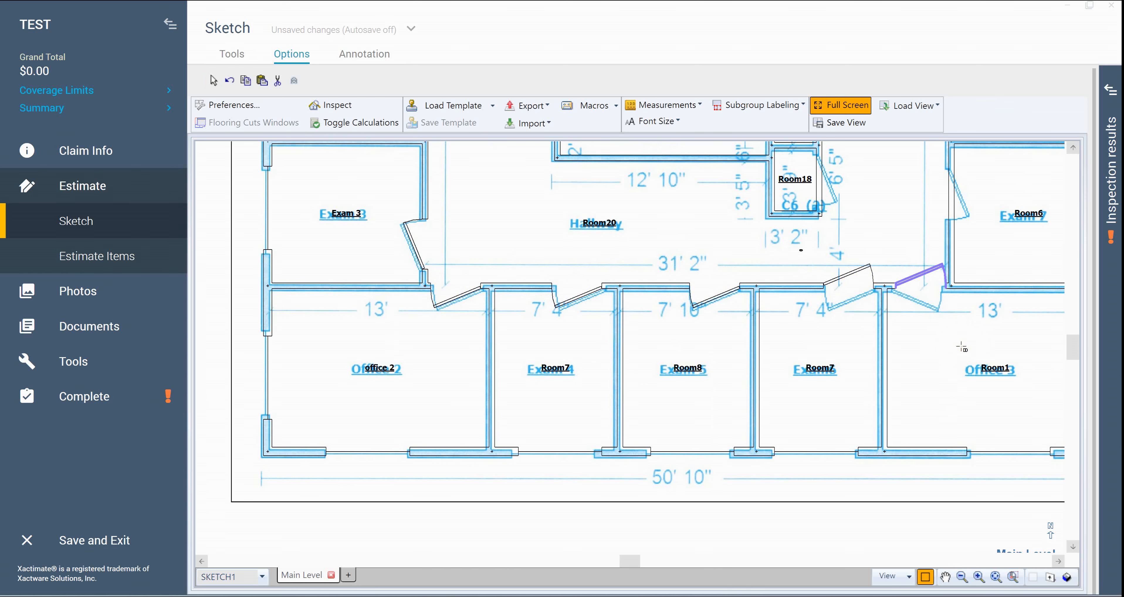
# - Flip the Office 3 door to swing into the room and nudge it left to match the underlay opening
pyautogui.click(941, 314)
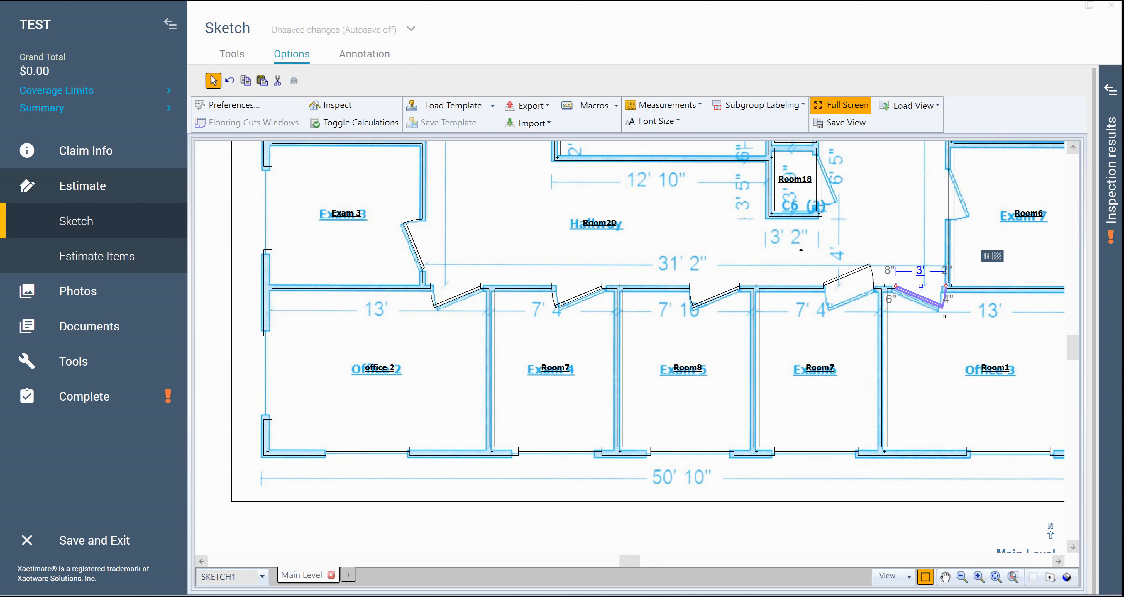
pyautogui.press('Left')
pyautogui.press('Left')
pyautogui.press('Left')
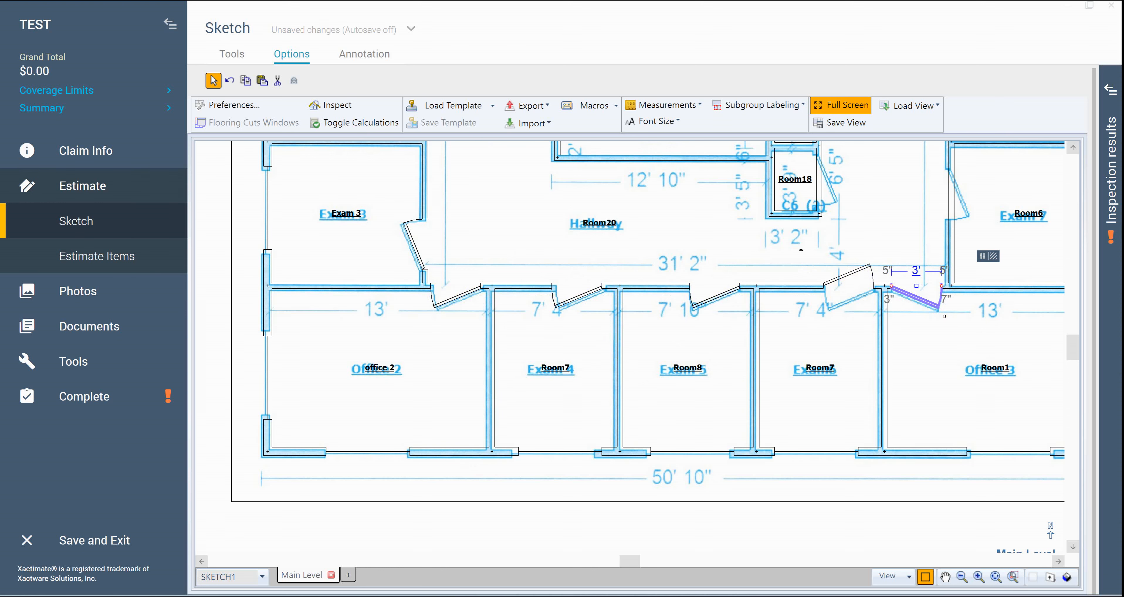
# - Flip the door over the underlay's Exam 6 opening to swing into the room like the plan
pyautogui.click(848, 276)
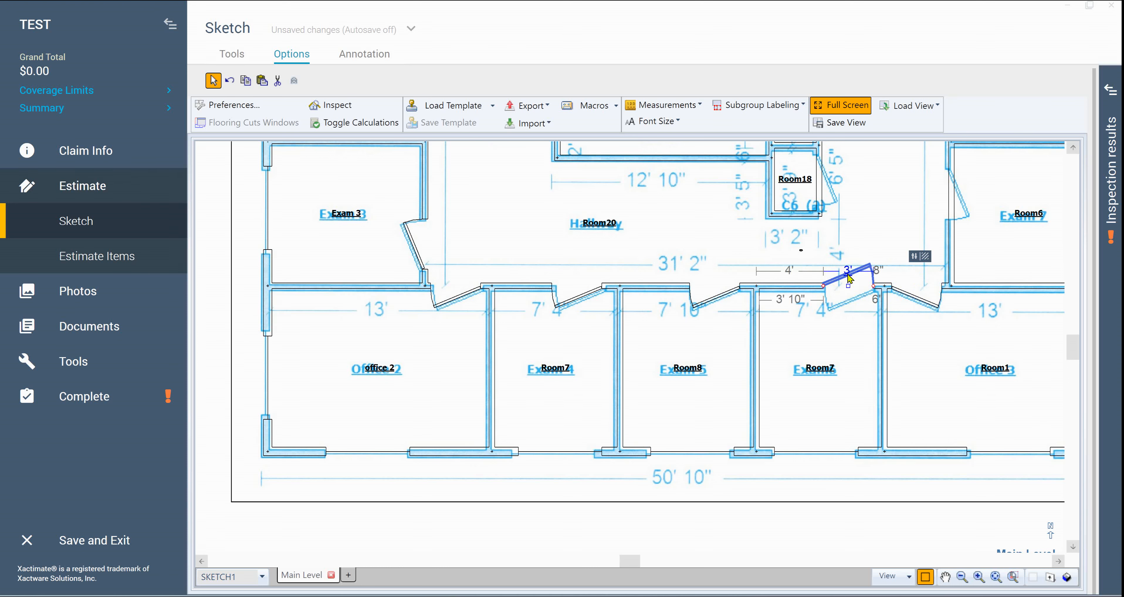
pyautogui.press('space')
pyautogui.press('space')
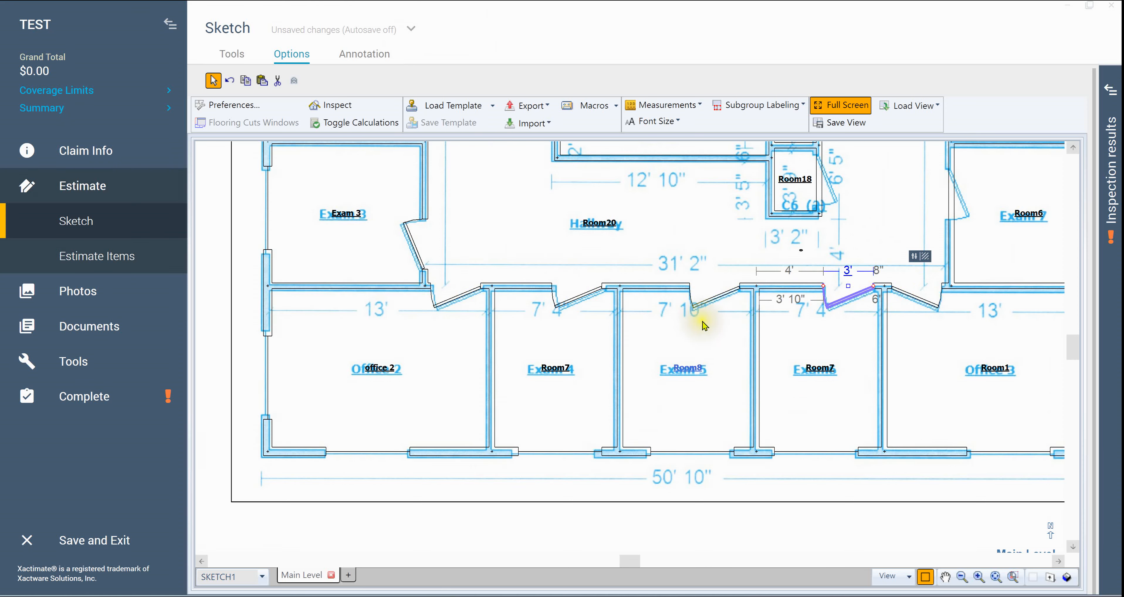
# - Rename Room7, the room next to office 2, as Exam 4
pyautogui.scroll(-1, 705, 325)
pyautogui.scroll(-1, 705, 325)
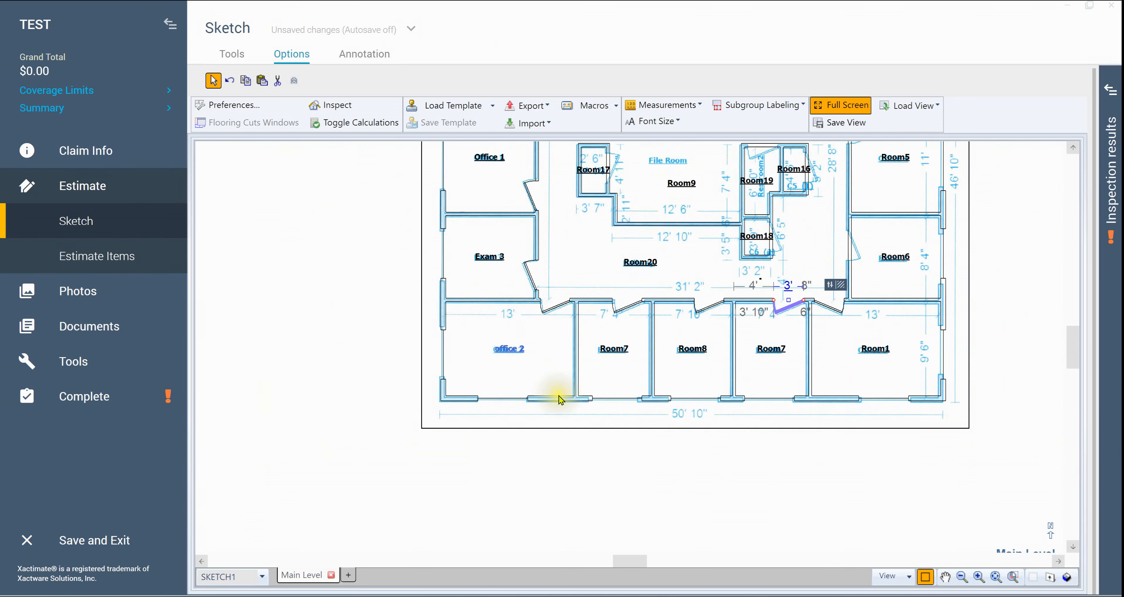
pyautogui.scroll(1, 602, 369)
pyautogui.click(625, 348)
pyautogui.doubleClick(625, 348)
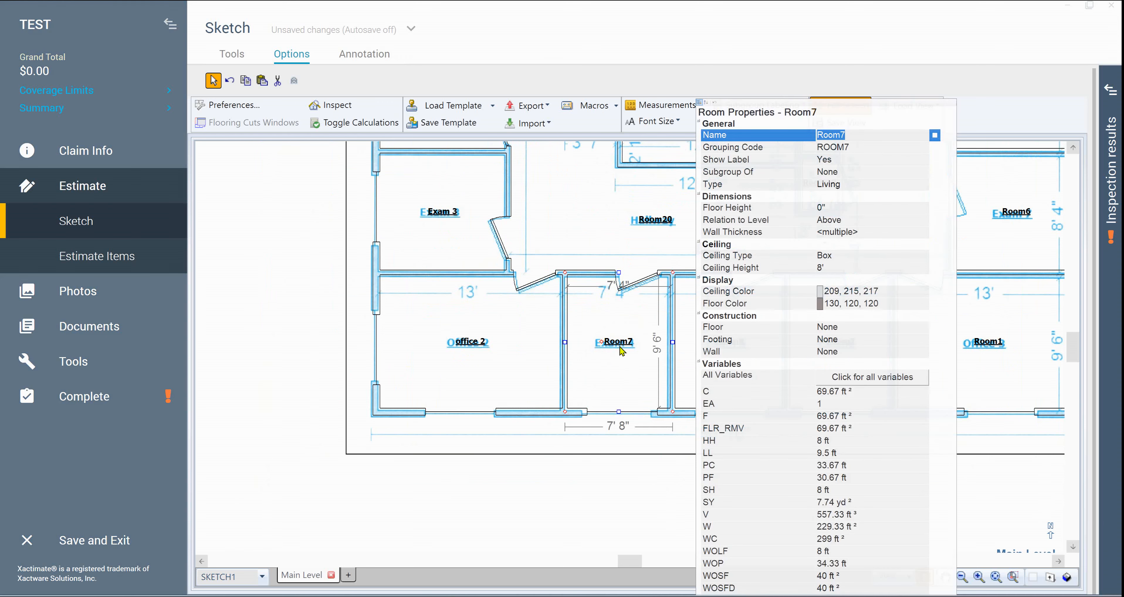
pyautogui.press('BackSpace')
pyautogui.write('4')
pyautogui.press('Return')
pyautogui.click(575, 489)
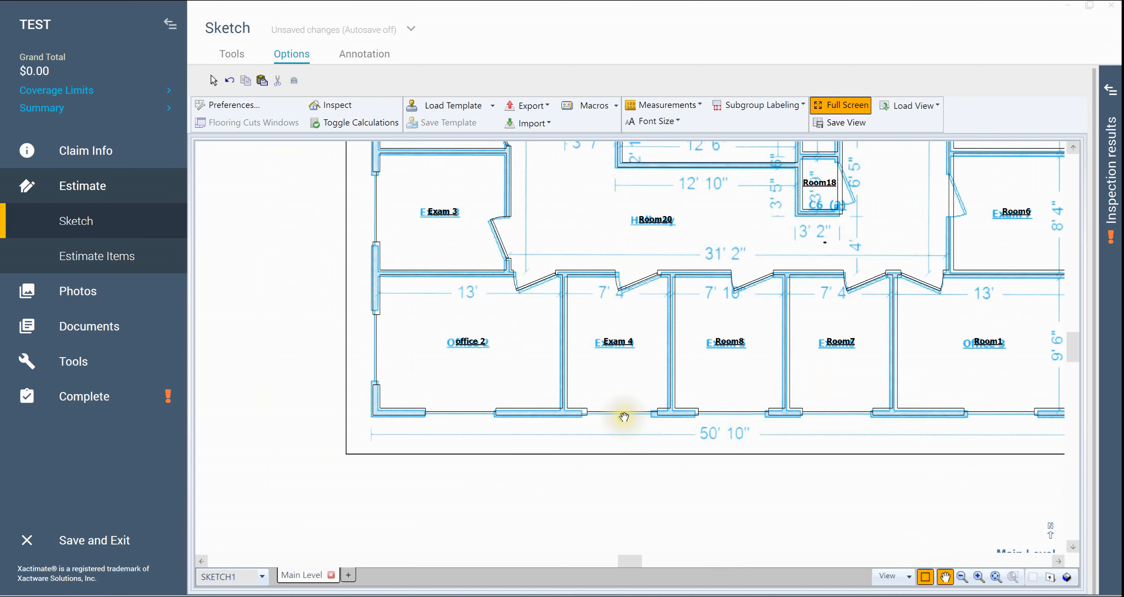
pyautogui.press('Escape')
# - Reopen the Exam 4 room's properties and re-enter its name as Exam 4'
pyautogui.moveTo(720, 451); pyautogui.dragTo(524, 483)
pyautogui.moveTo(742, 482)
pyautogui.mouseDown()
pyautogui.moveTo(547, 519)
pyautogui.moveTo(557, 517)
pyautogui.mouseUp()
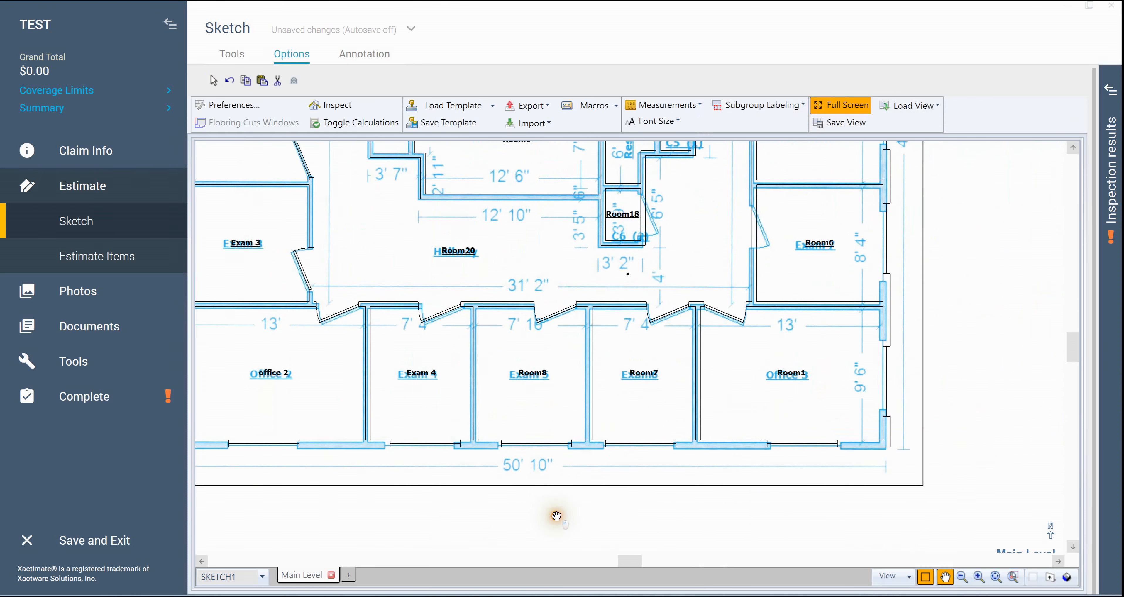
pyautogui.press('Escape')
pyautogui.doubleClick(422, 374)
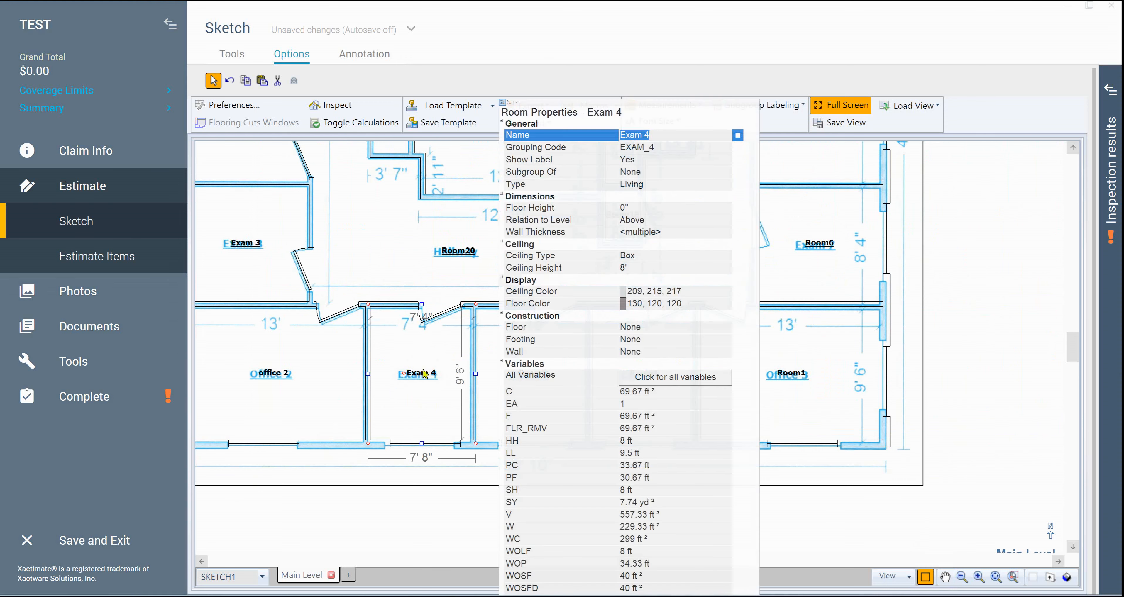
pyautogui.write('Exam 4')
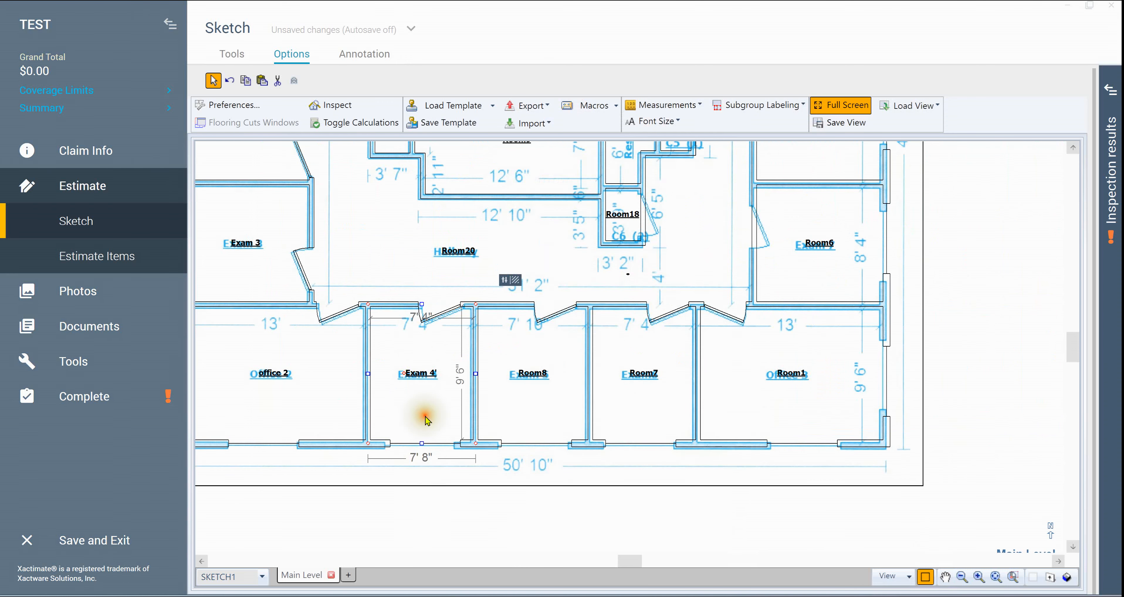
pyautogui.click(419, 505)
# - Rename Room8, the room beside Exam 4', as Exam 5'
pyautogui.moveTo(677, 486); pyautogui.dragTo(599, 499)
pyautogui.click(469, 389)
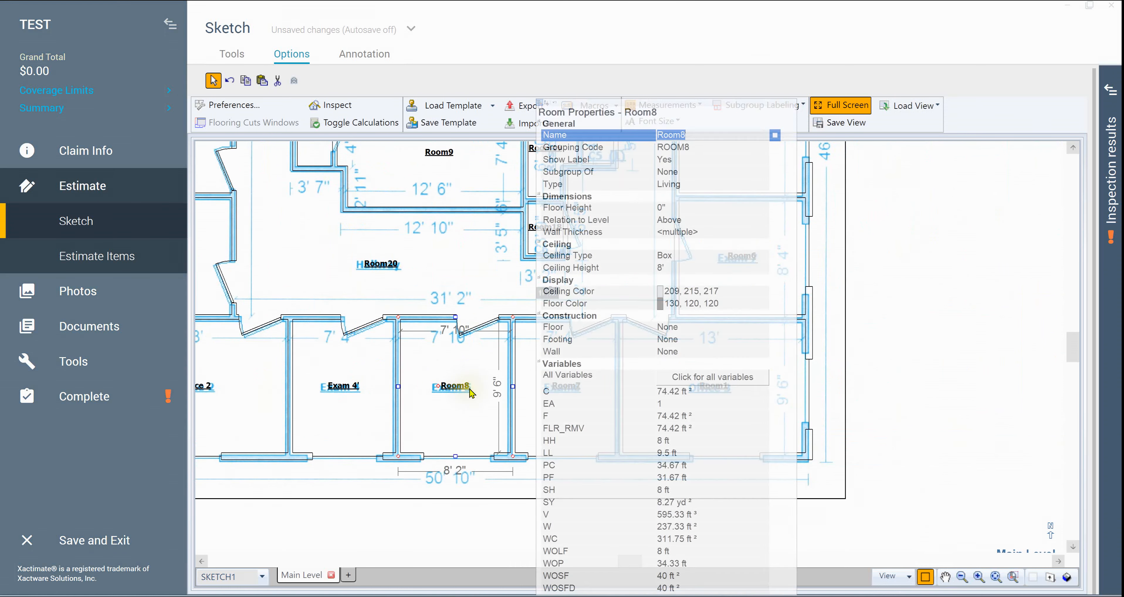
pyautogui.write("Exam 5'")
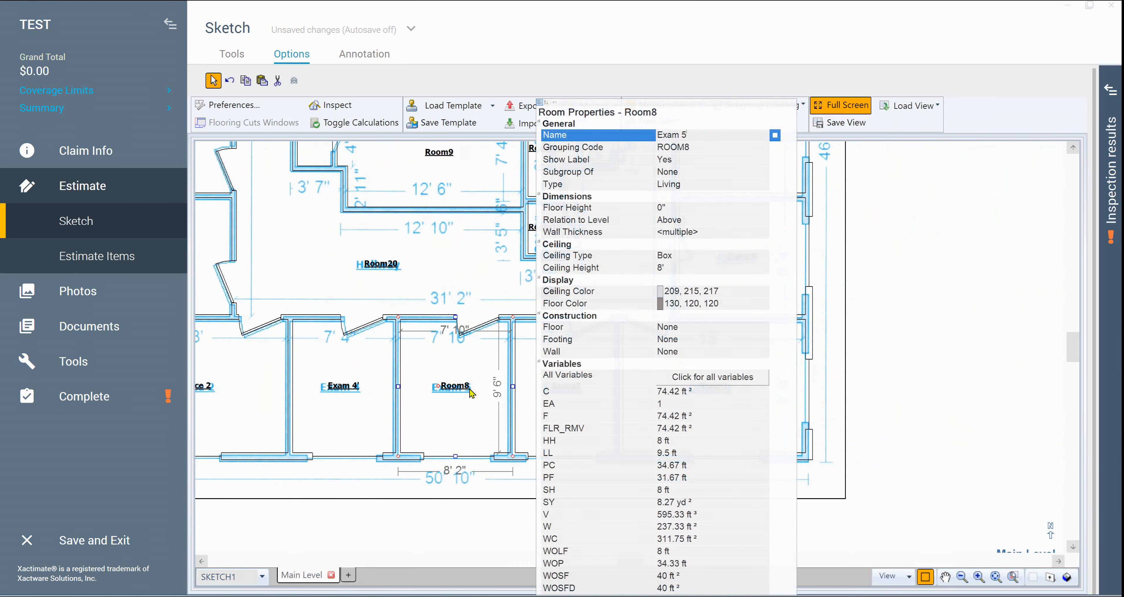
pyautogui.click(429, 536)
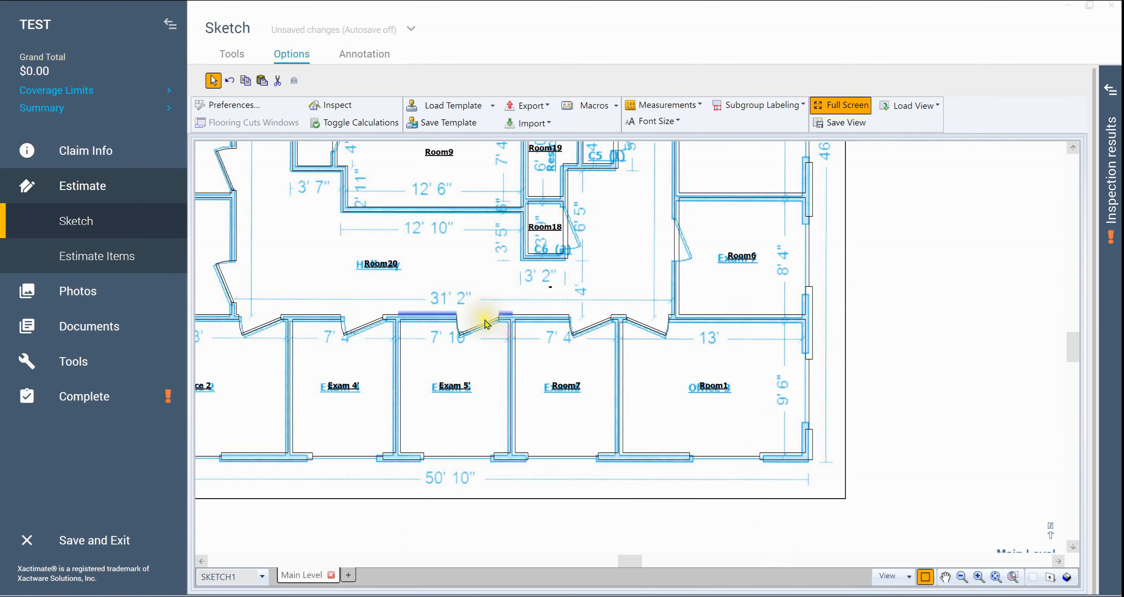
# - Rename the remaining Room7, beside Exam 5', as Exam 6
pyautogui.click(545, 396)
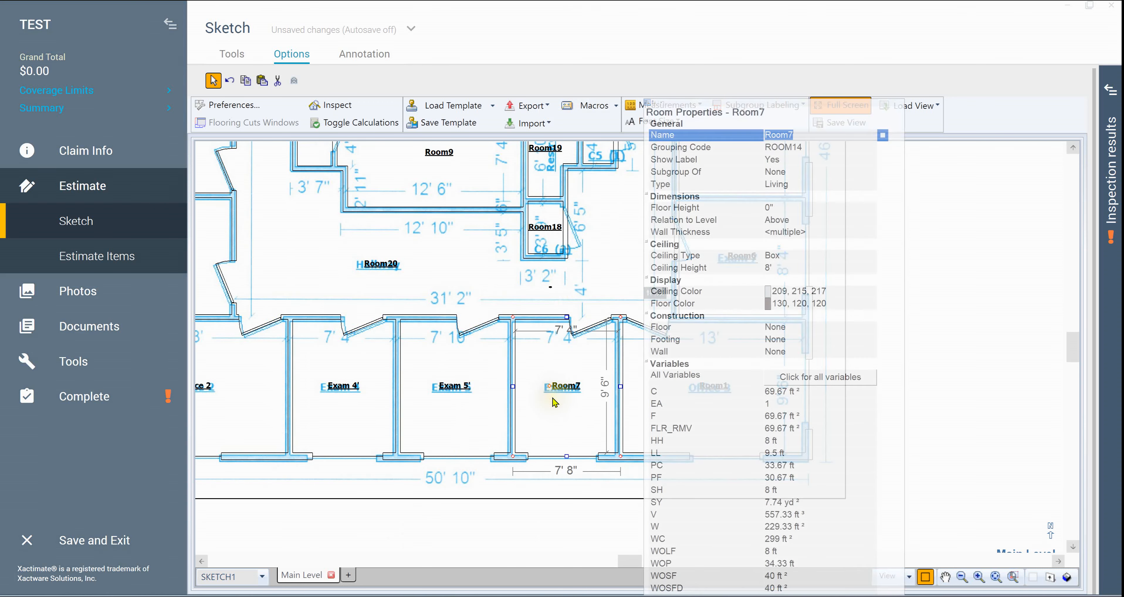
pyautogui.write('Exam')
pyautogui.press('BackSpace')
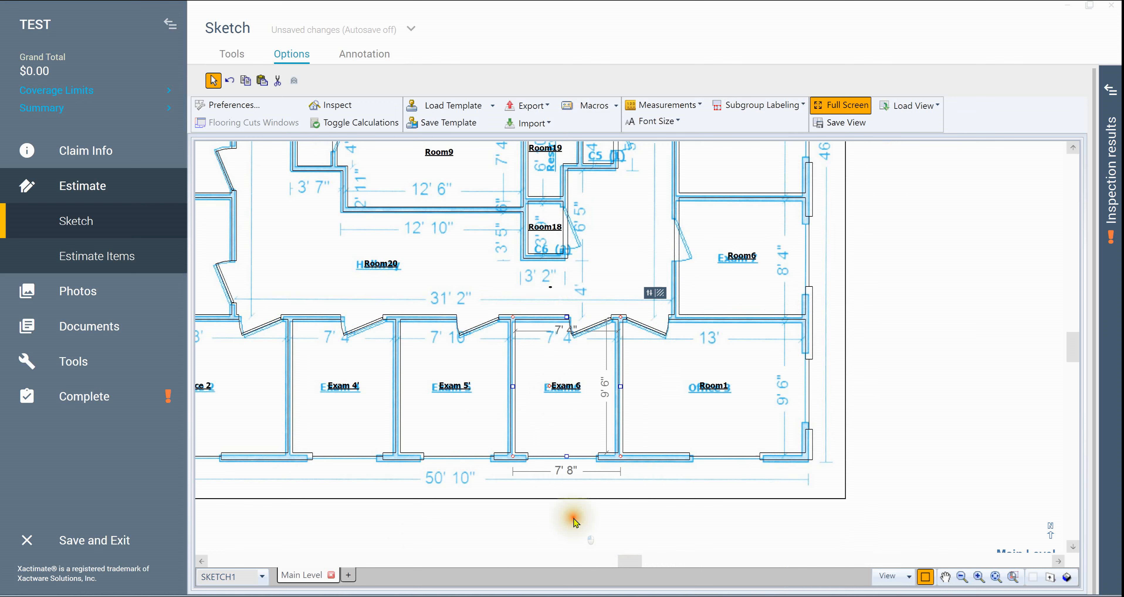
pyautogui.click(572, 517)
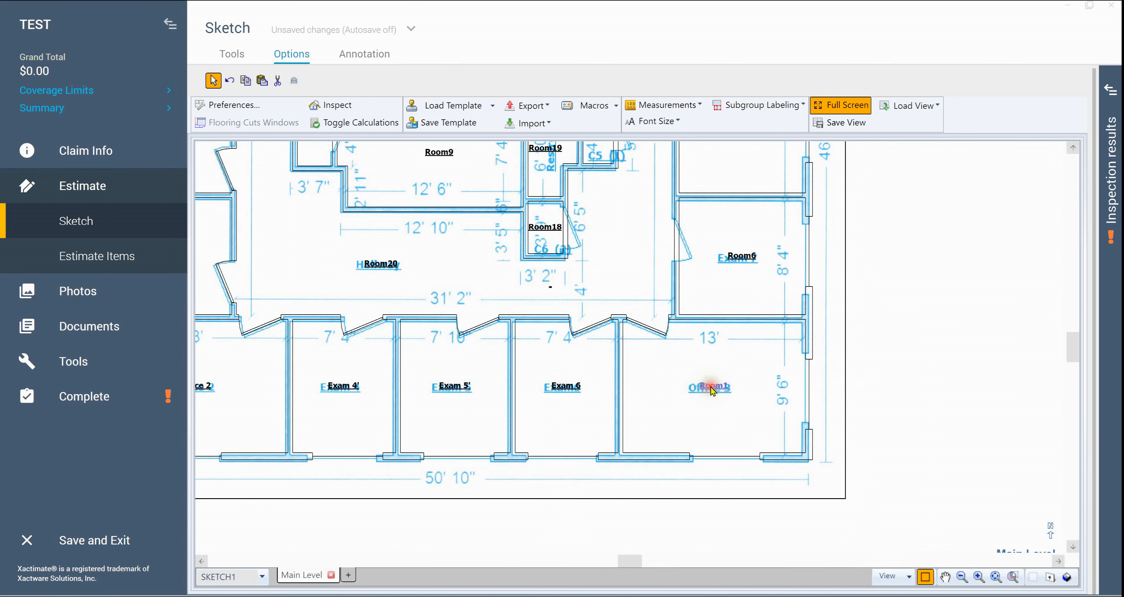
# - Rename Room1, the corner room beside Exam 6, as Office 3
pyautogui.doubleClick(712, 388)
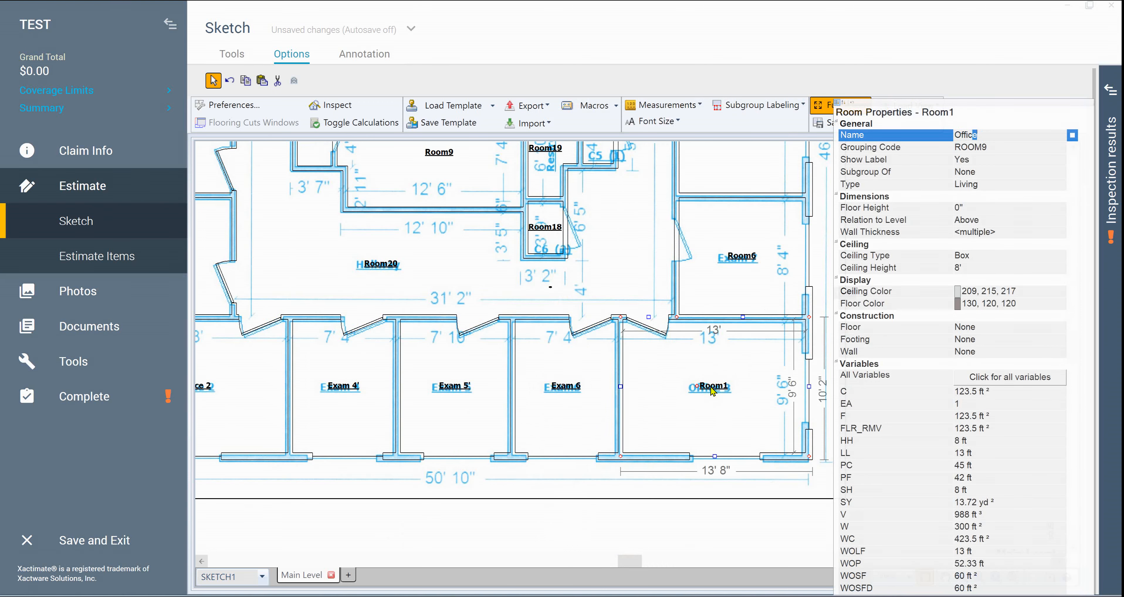
pyautogui.write('Office 3')
pyautogui.click(698, 519)
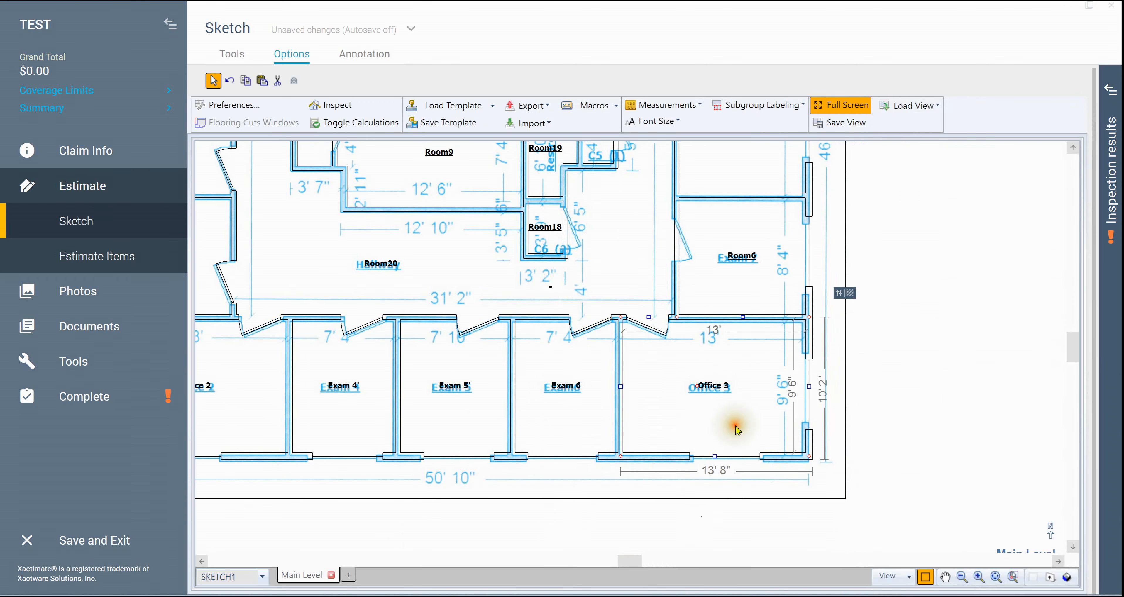
# - Rename Room6, the room above Office 3, as Exam 7
pyautogui.moveTo(894, 287); pyautogui.dragTo(868, 408)
pyautogui.press('Escape')
pyautogui.doubleClick(718, 377)
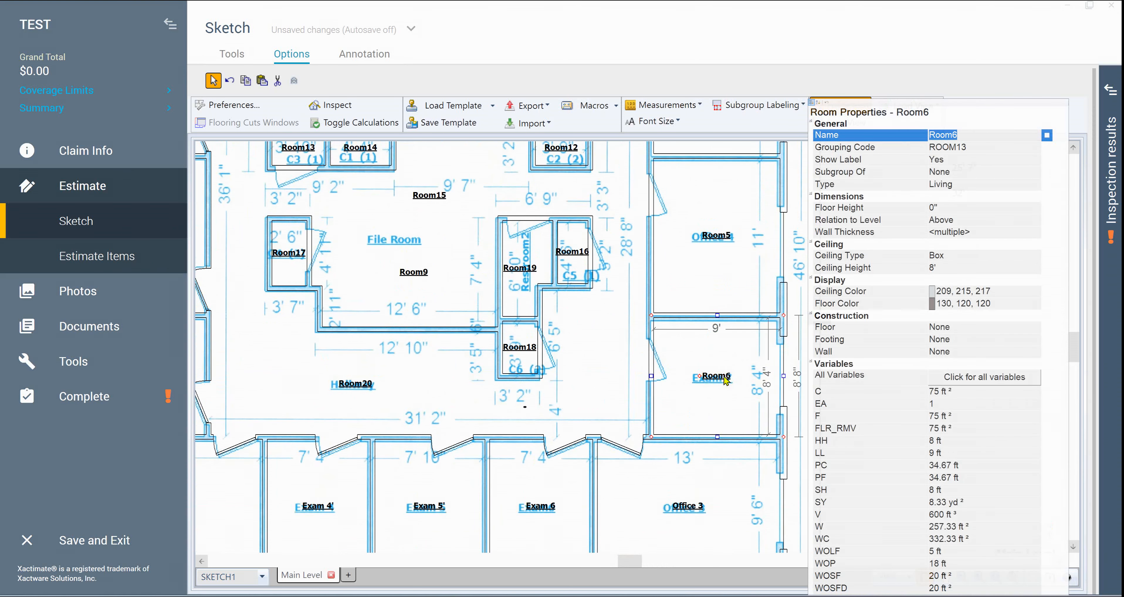
pyautogui.write('Exam 7')
pyautogui.press('Return')
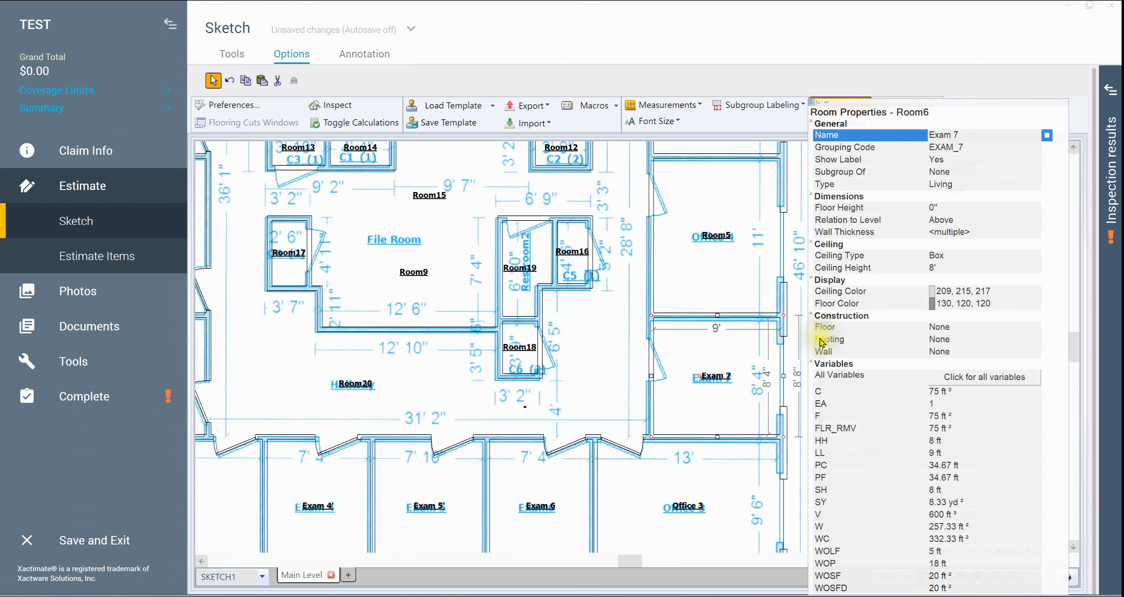
pyautogui.doubleClick(731, 384)
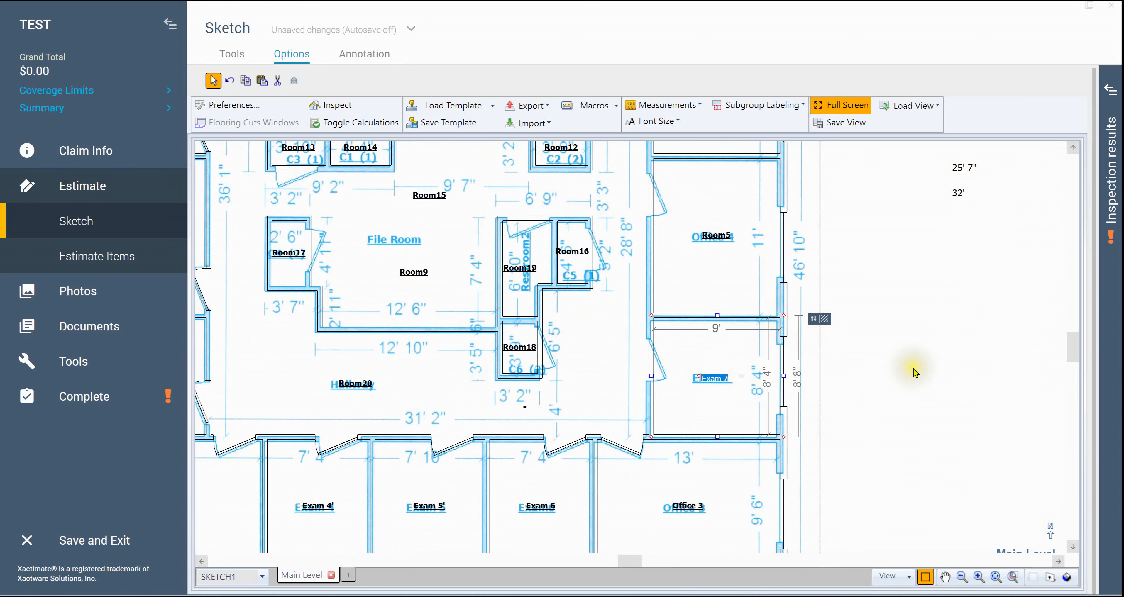
pyautogui.click(891, 342)
# - Add a door in Exam 7's hallway wall over the underlay door and flip it to swing into the room
pyautogui.scroll(-3, 918, 393)
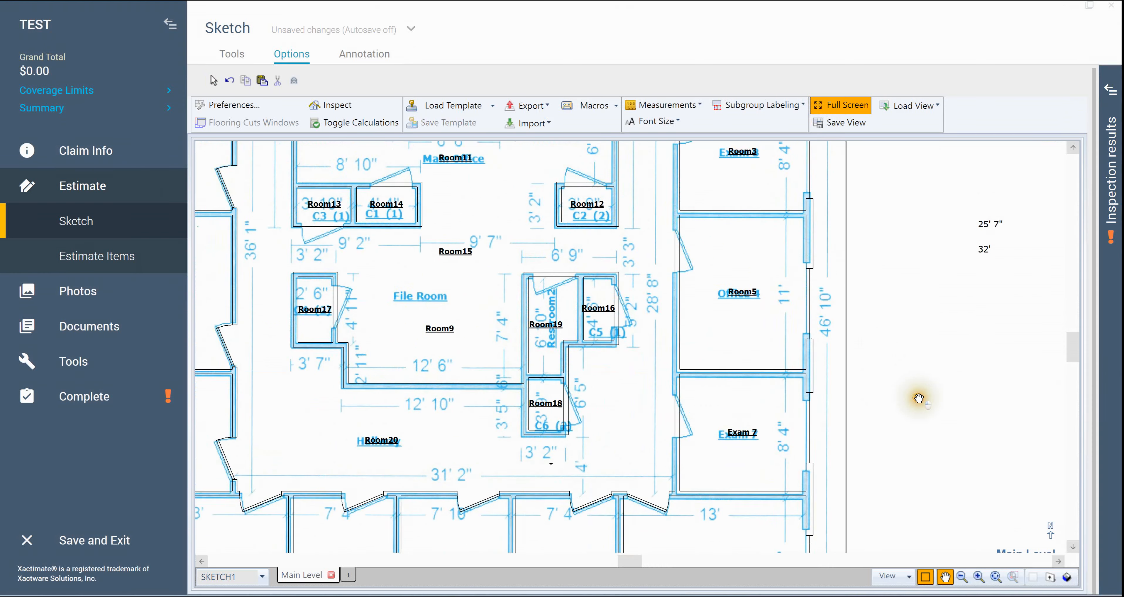
pyautogui.scroll(-2, 921, 396)
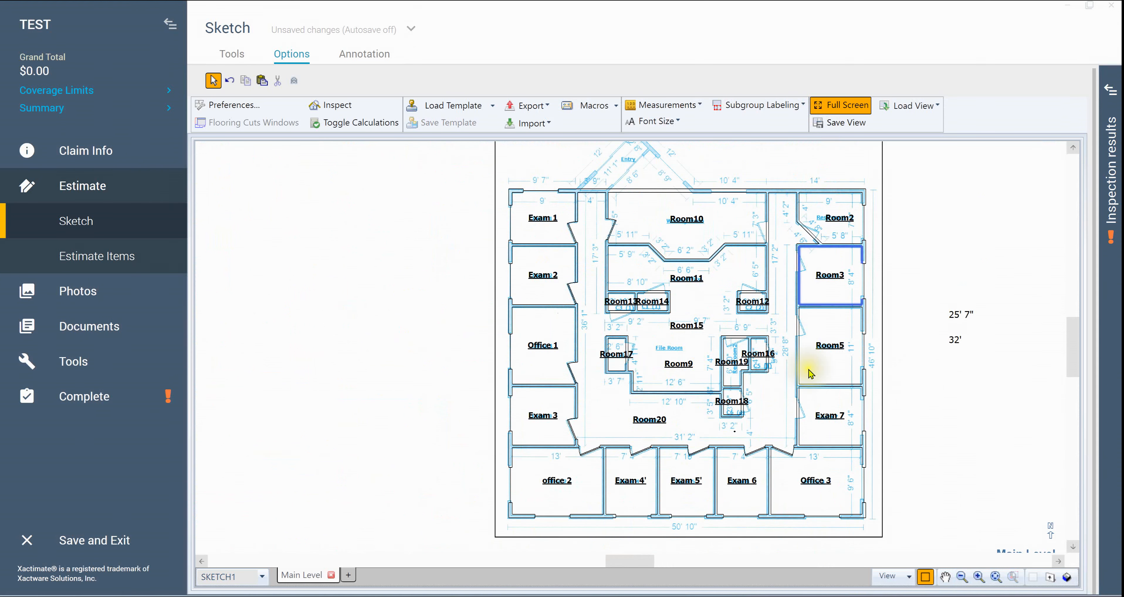
pyautogui.scroll(2, 930, 434)
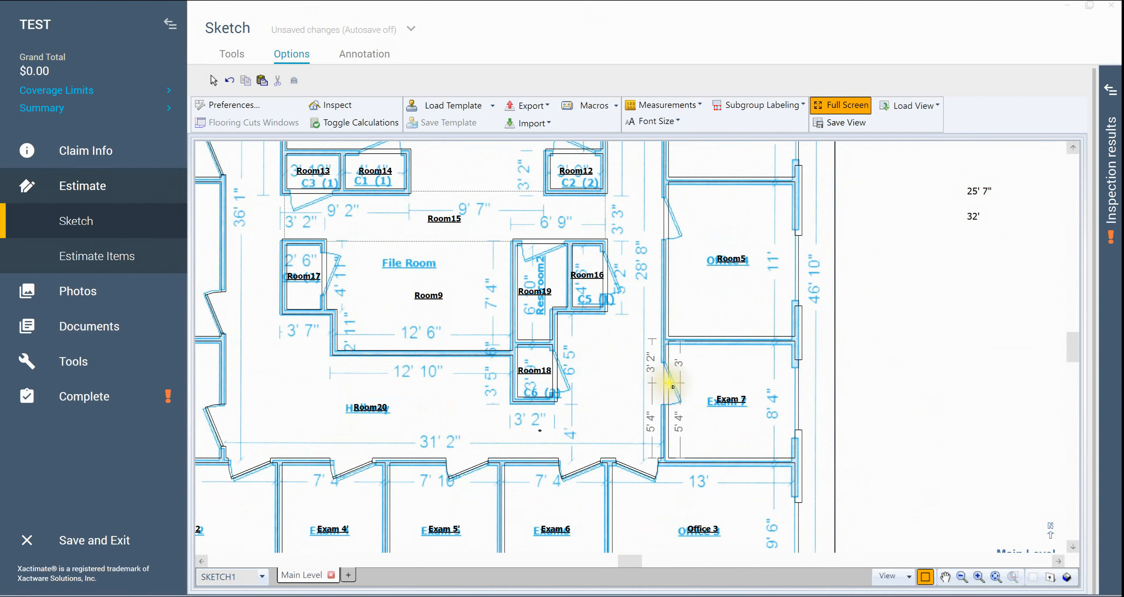
pyautogui.click(665, 382)
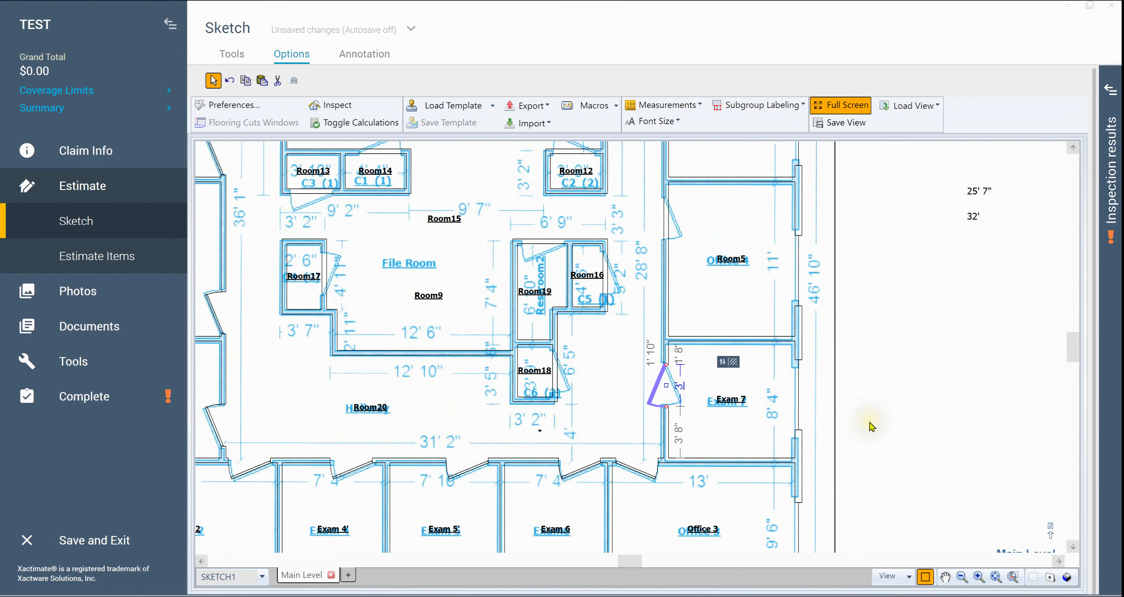
pyautogui.press('space')
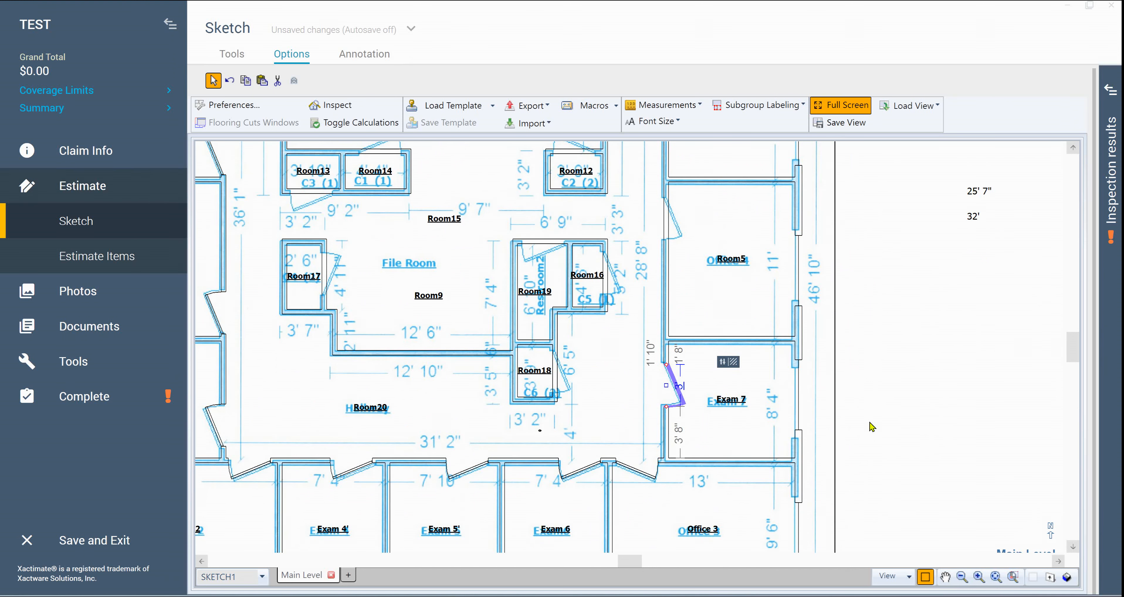
pyautogui.rightClick(883, 422)
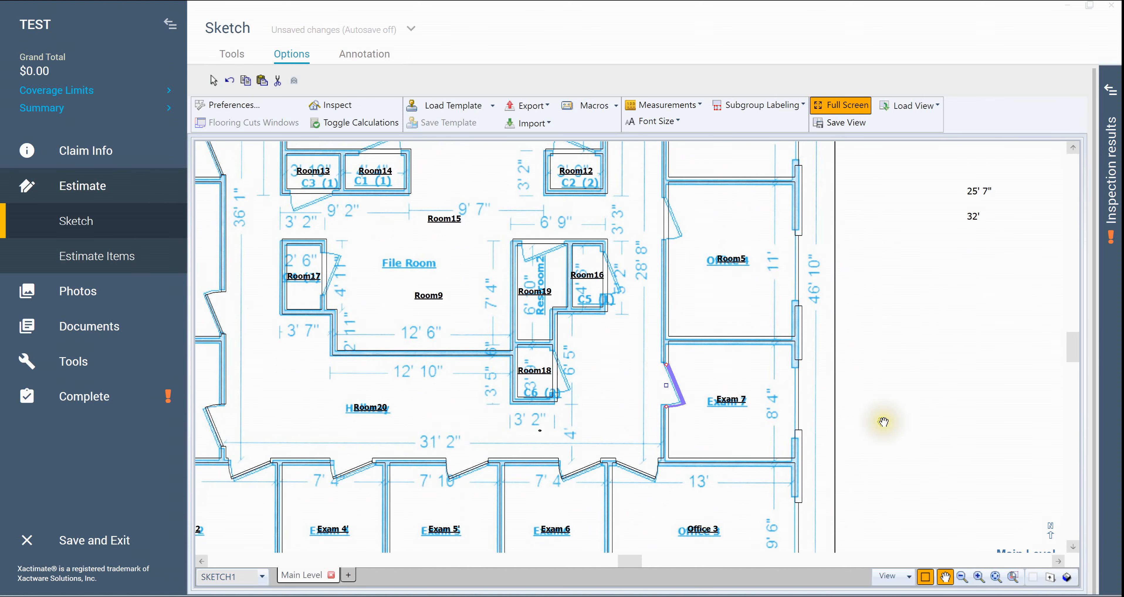
# - Add doors matching Exam 7's in the hallway walls of Room5 and Room3, aligned with the underlay doors
pyautogui.moveTo(866, 372); pyautogui.dragTo(830, 512)
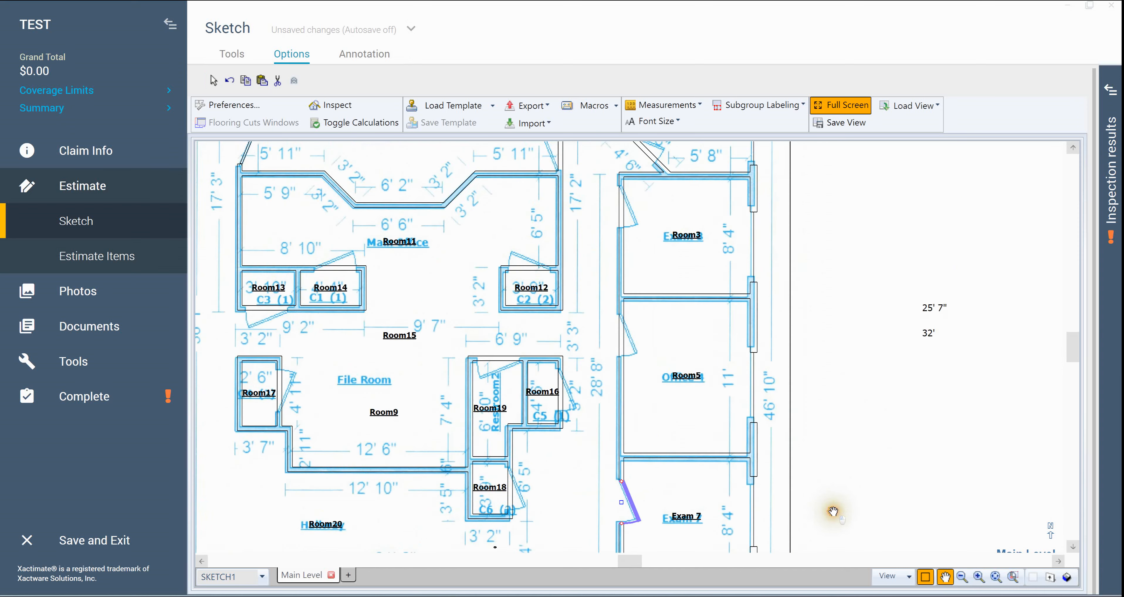
pyautogui.rightClick(802, 510)
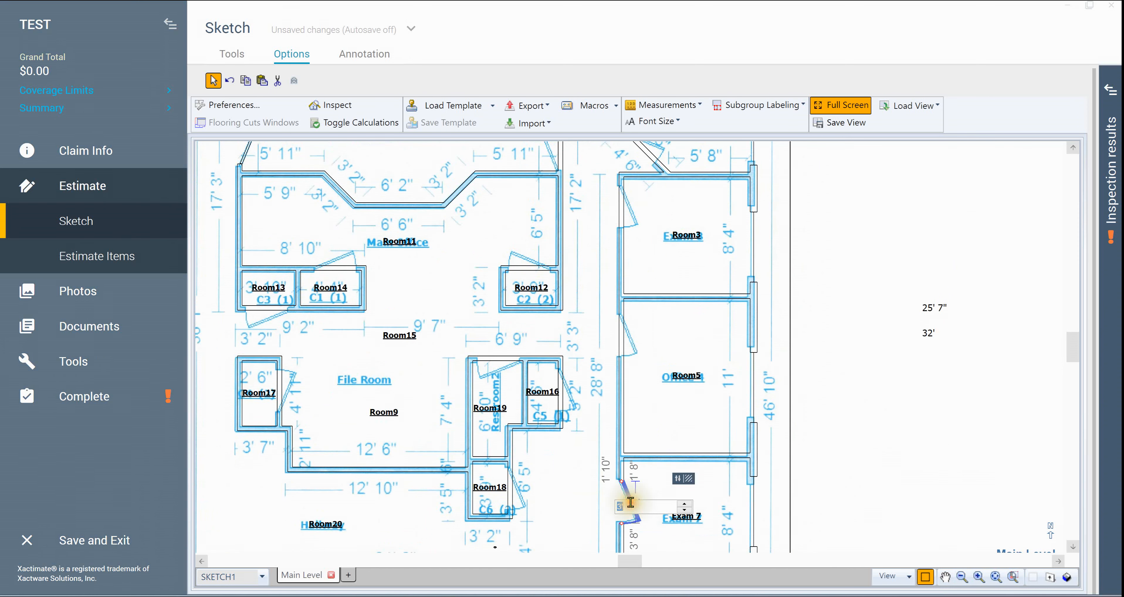
pyautogui.click(814, 471)
pyautogui.click(633, 507)
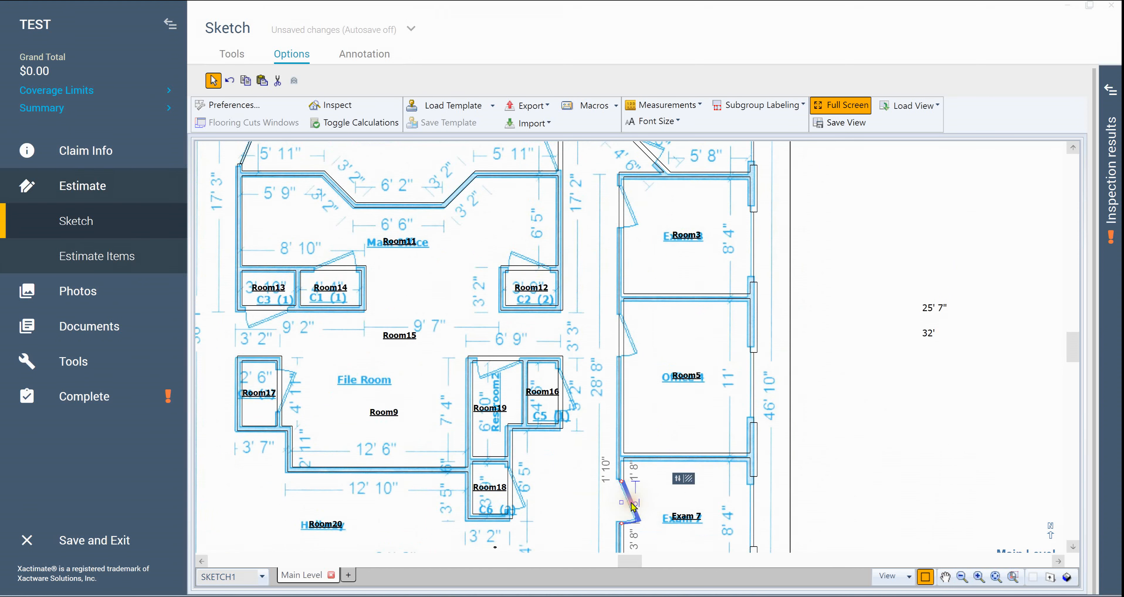
pyautogui.click(632, 497)
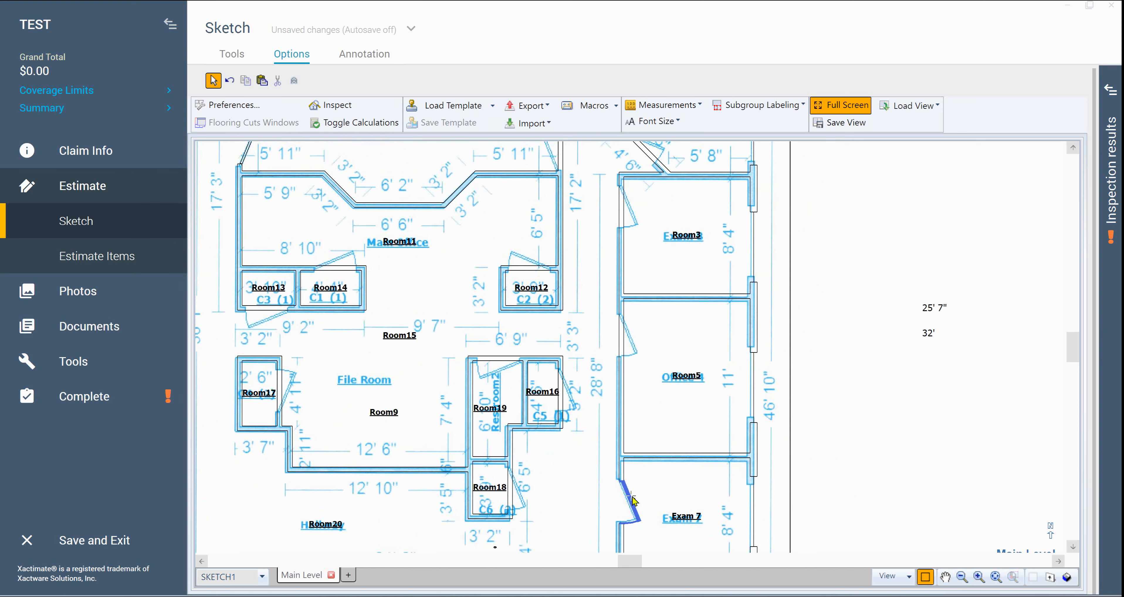
pyautogui.click(623, 337)
pyautogui.click(622, 337)
pyautogui.click(623, 208)
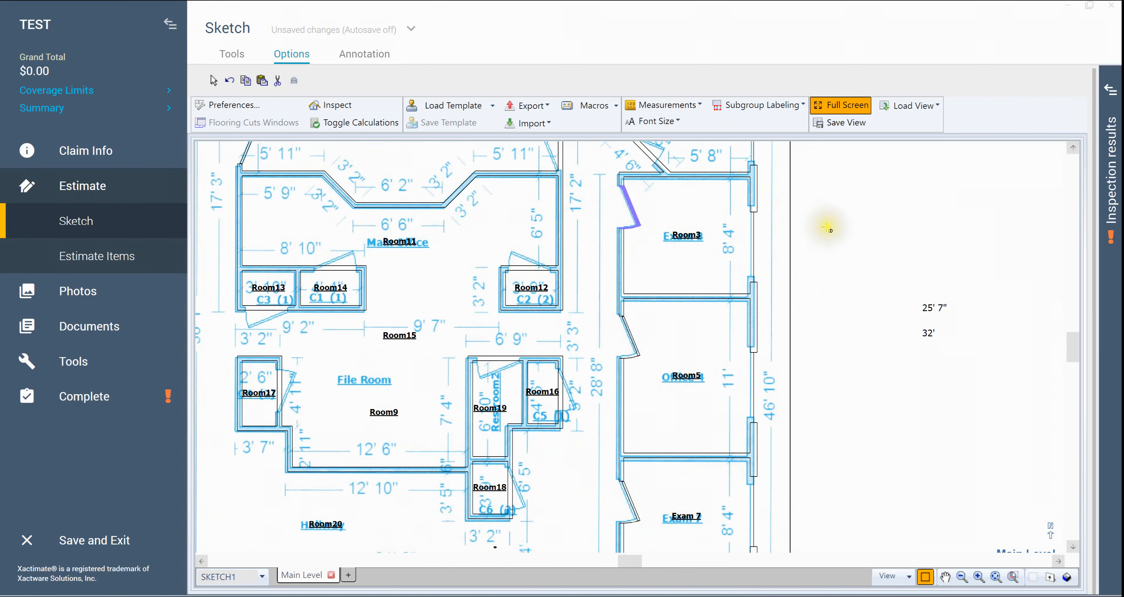
# - Add a matching door in the angled wall of Room2, the corner room labelled Restroom1 on the underlay
pyautogui.scroll(-3, 820, 222)
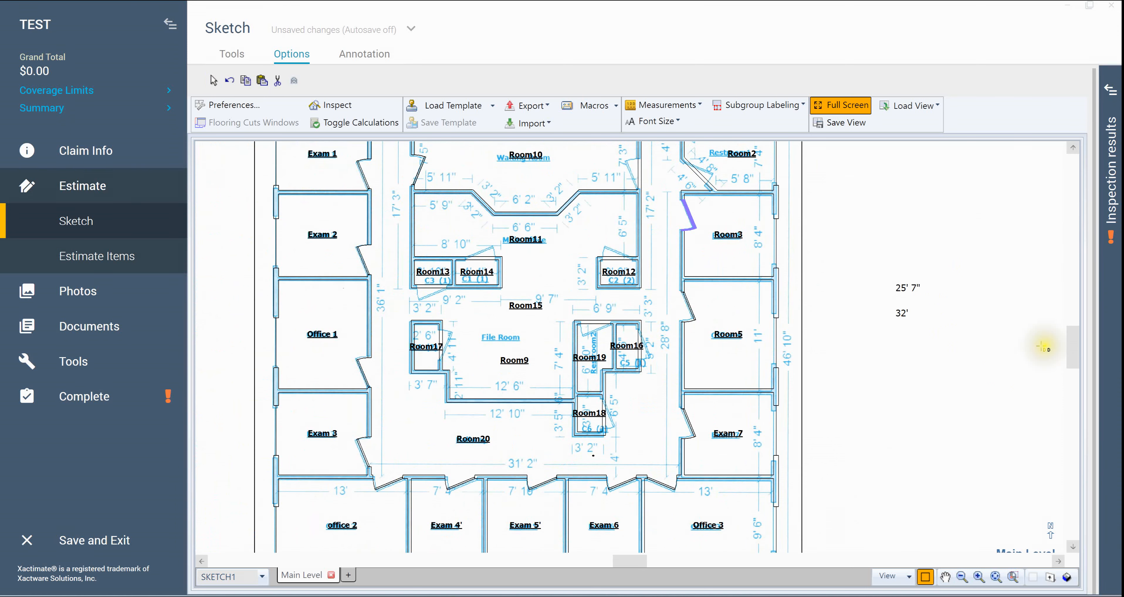
pyautogui.moveTo(1072, 347); pyautogui.dragTo(1067, 326)
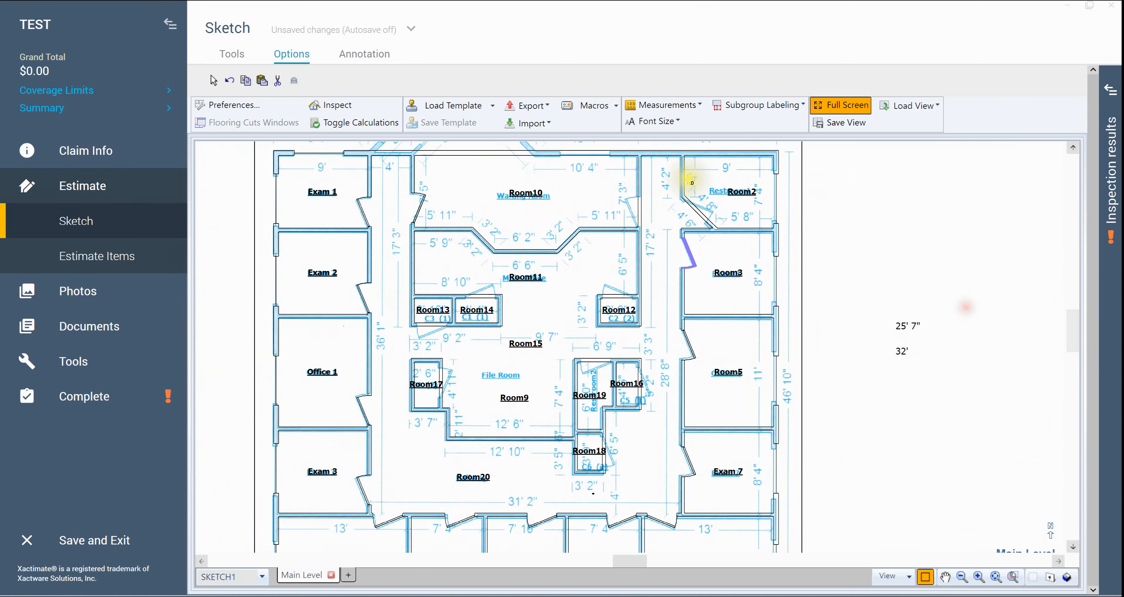
pyautogui.scroll(3, 737, 186)
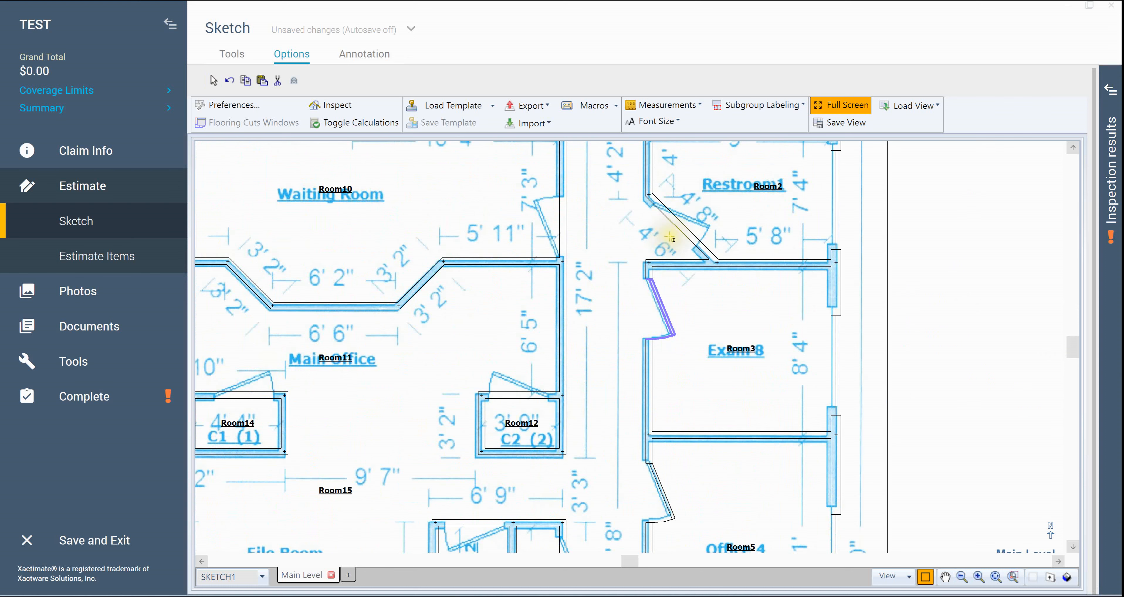
pyautogui.click(686, 234)
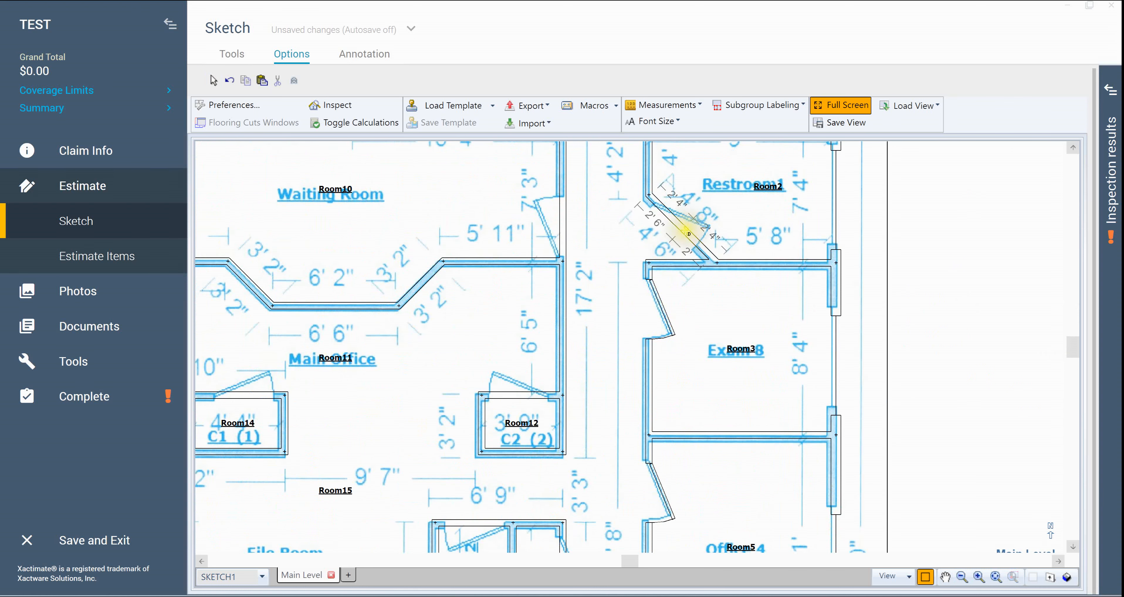
pyautogui.click(683, 228)
pyautogui.press('Escape')
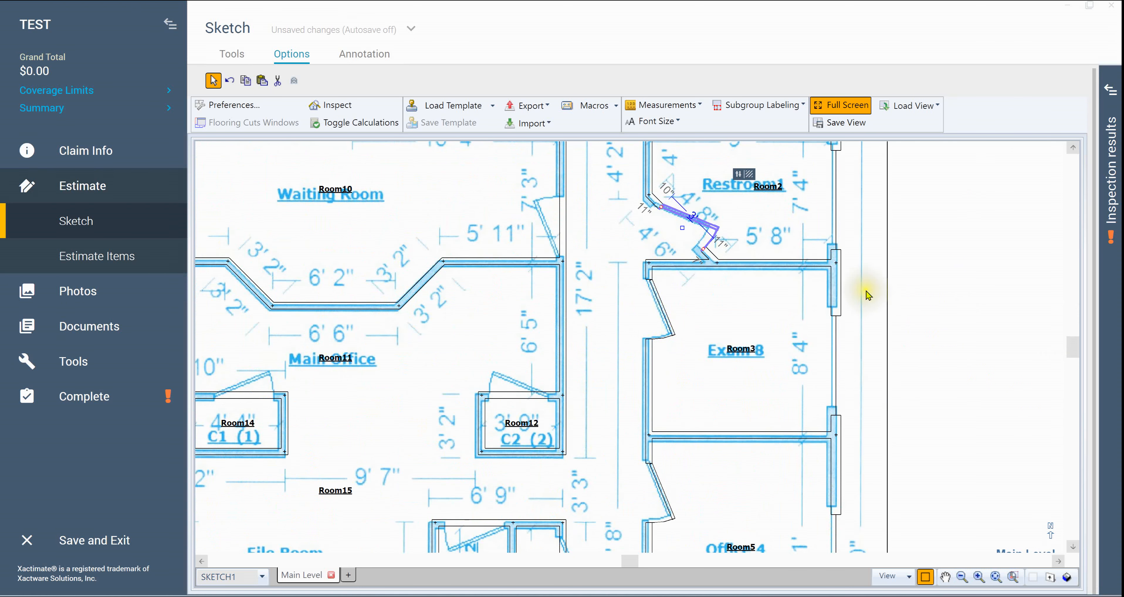
# - Shift Room2's door along the angled wall until it lines up with the underlay door
pyautogui.click(683, 227)
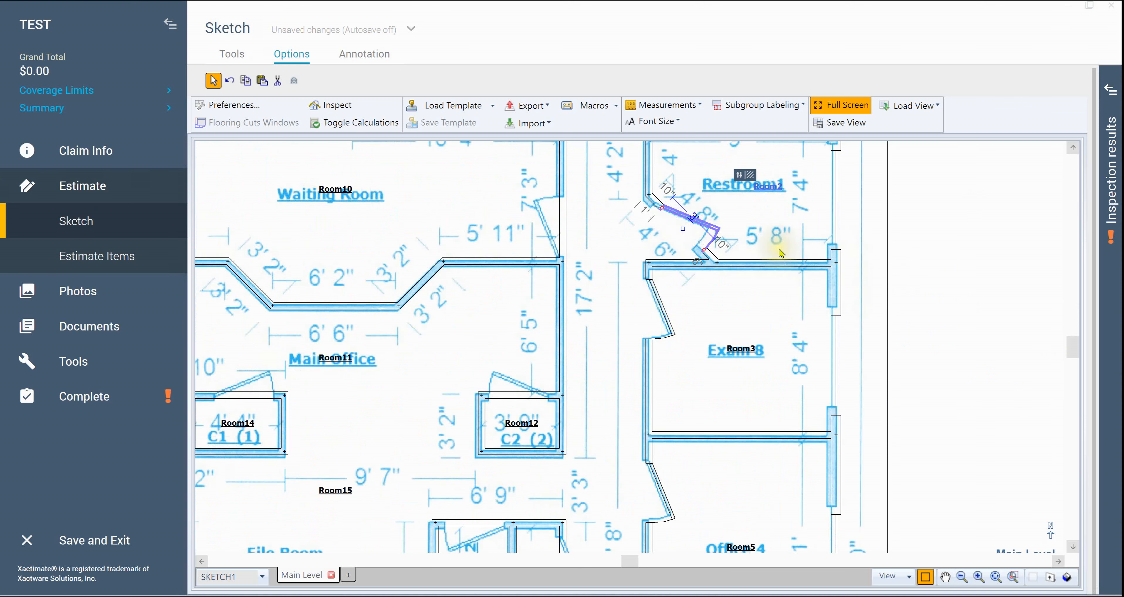
pyautogui.press('Left')
pyautogui.press('Left')
pyautogui.press('Left')
pyautogui.press('Left')
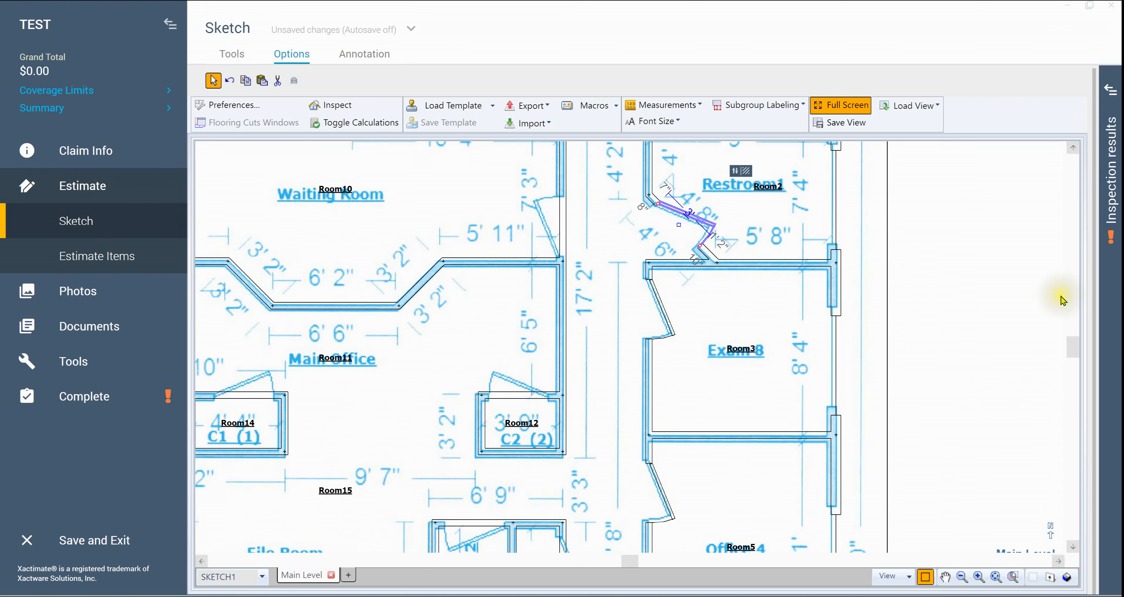
pyautogui.click(955, 291)
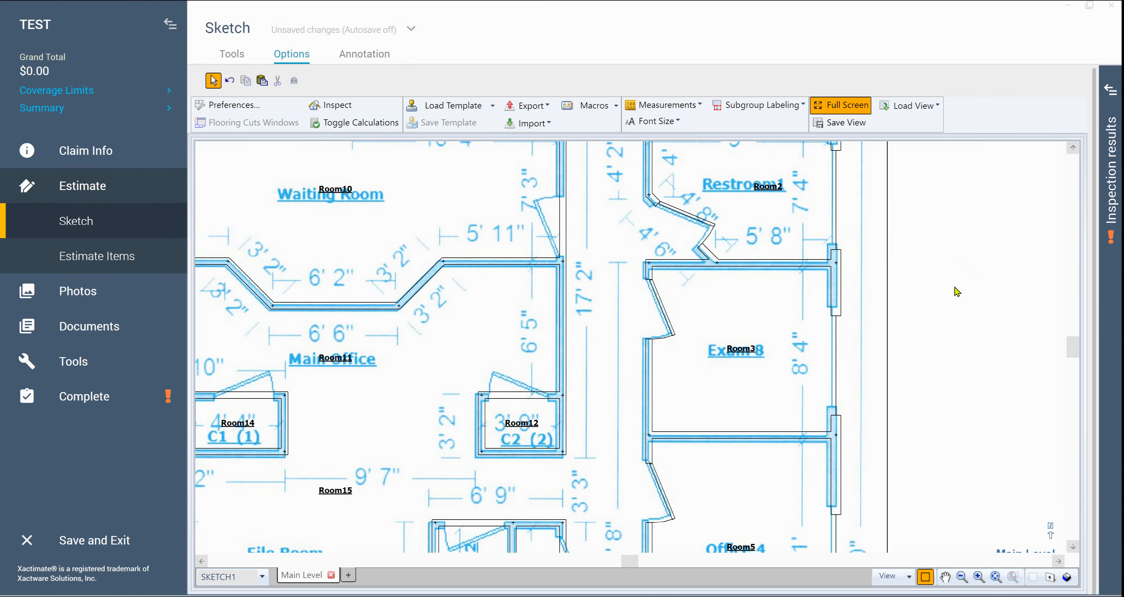
# - Rename Room5, the room above Exam 7, as Office 4
pyautogui.scroll(-5, 955, 288)
pyautogui.moveTo(943, 309); pyautogui.dragTo(941, 349)
pyautogui.moveTo(954, 414); pyautogui.dragTo(763, 343)
pyautogui.moveTo(747, 360); pyautogui.dragTo(746, 382)
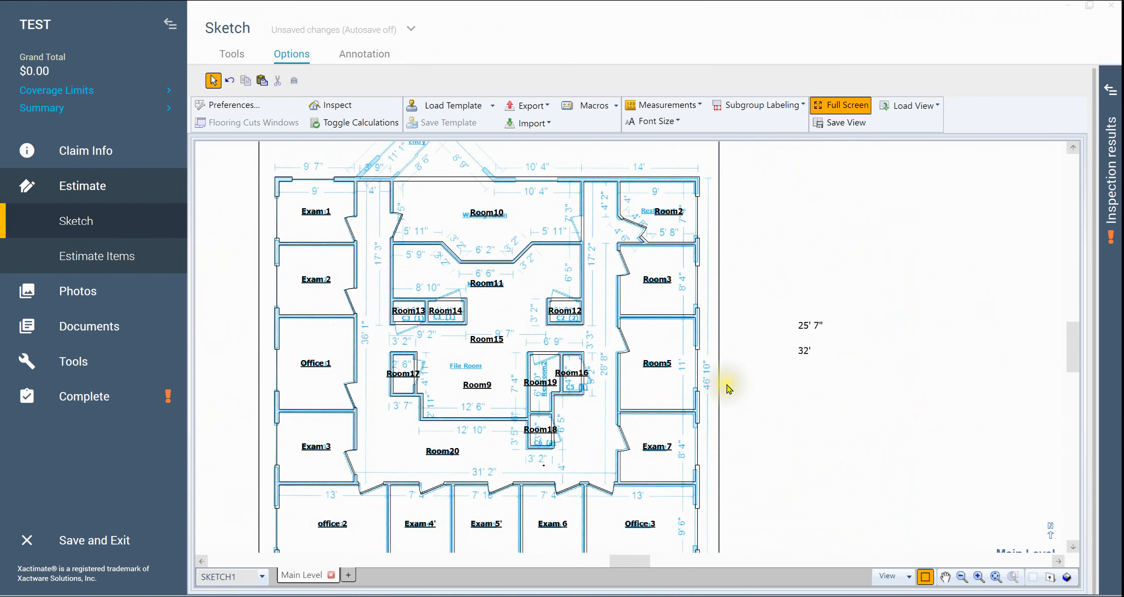
pyautogui.doubleClick(657, 363)
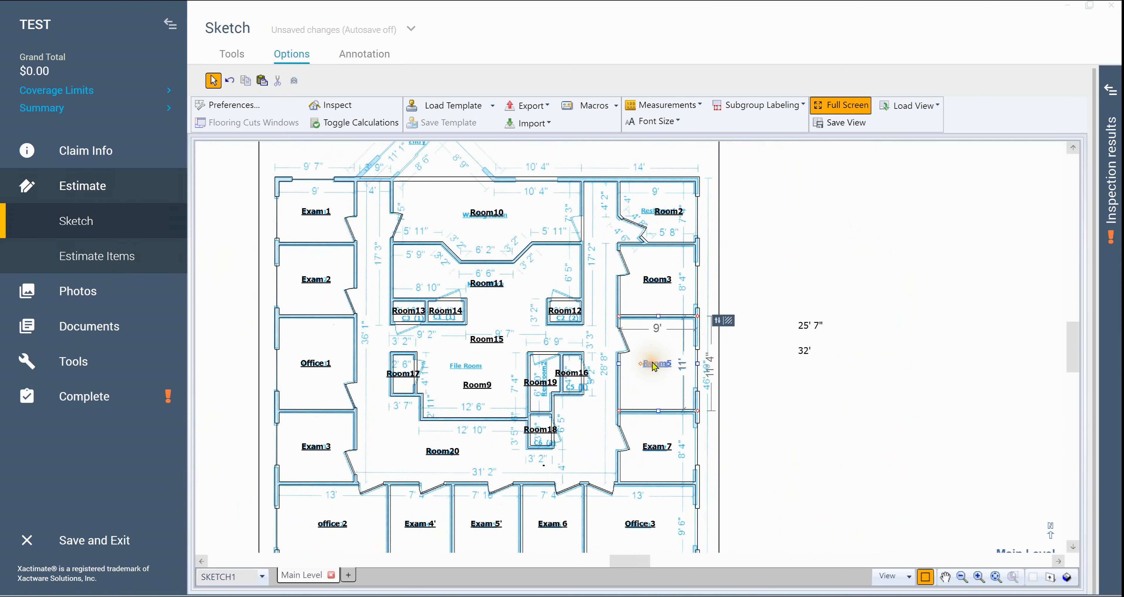
pyautogui.write('Office')
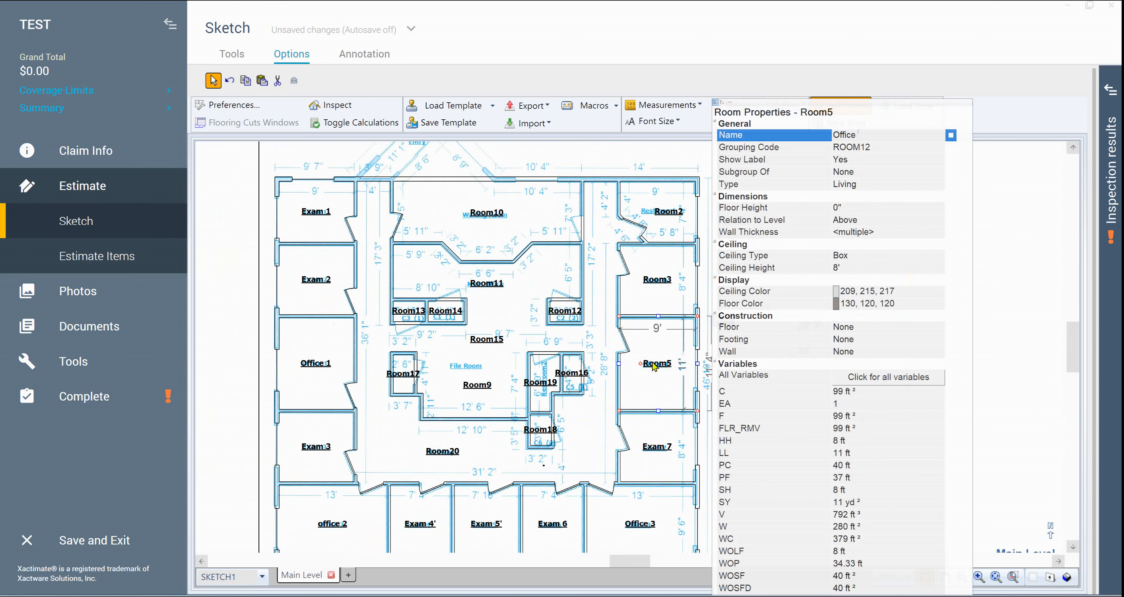
pyautogui.write(' 4')
pyautogui.press('Return')
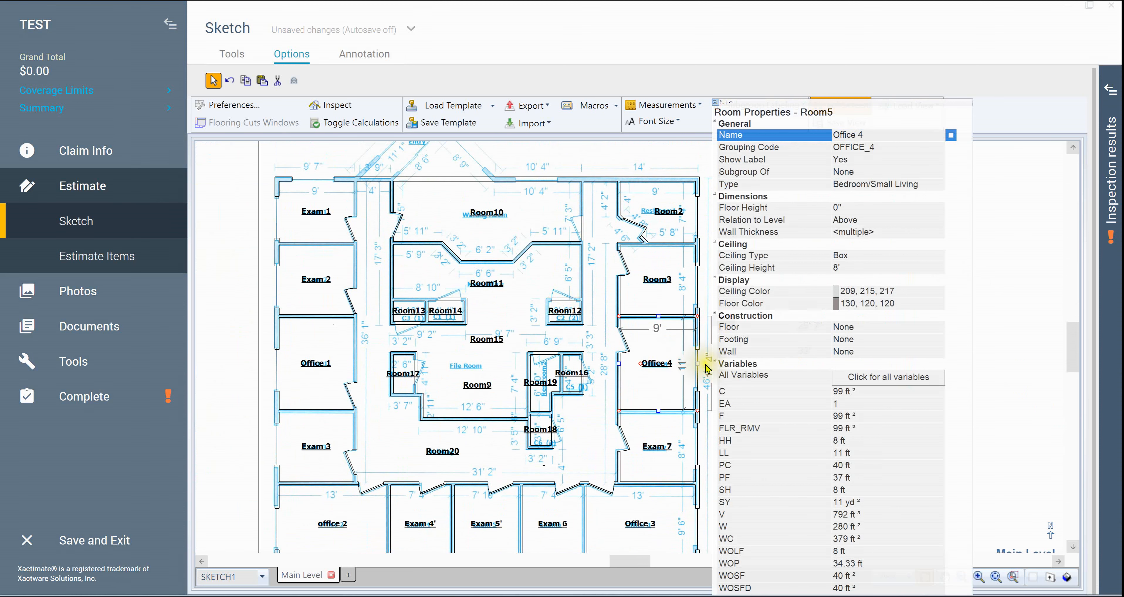
# - Rename Room3, the room above Office 4, as Exam 8
pyautogui.click(642, 277)
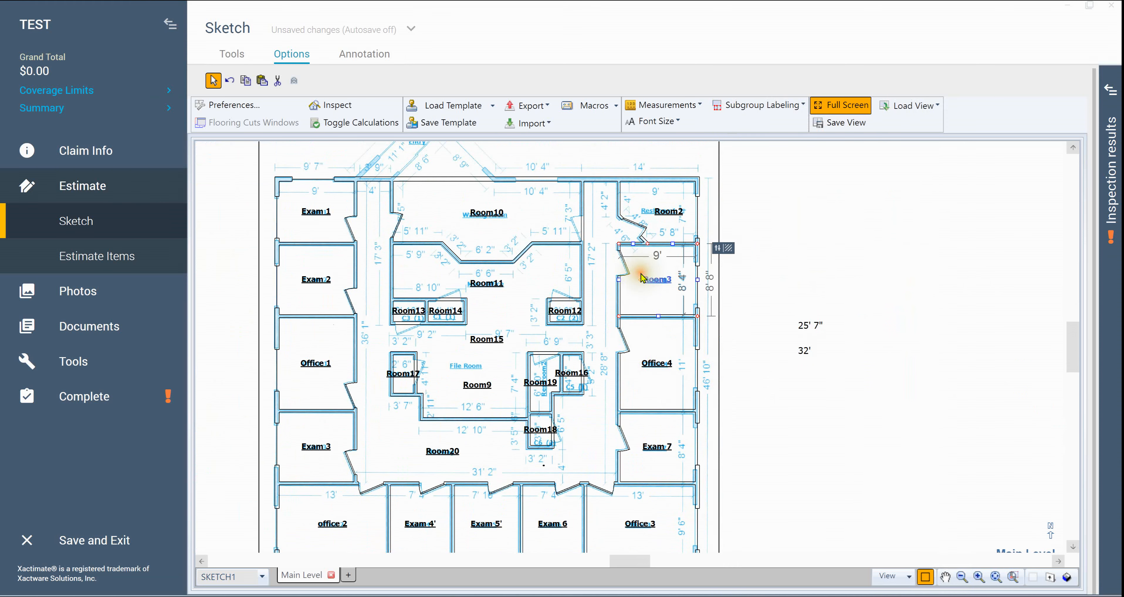
pyautogui.press('Escape')
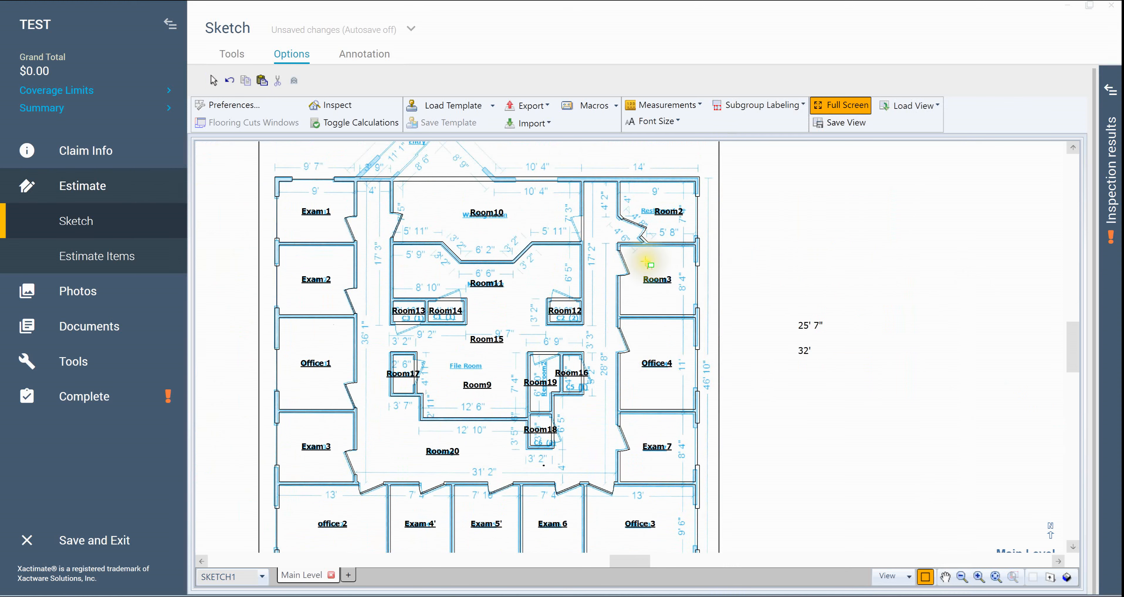
pyautogui.click(661, 282)
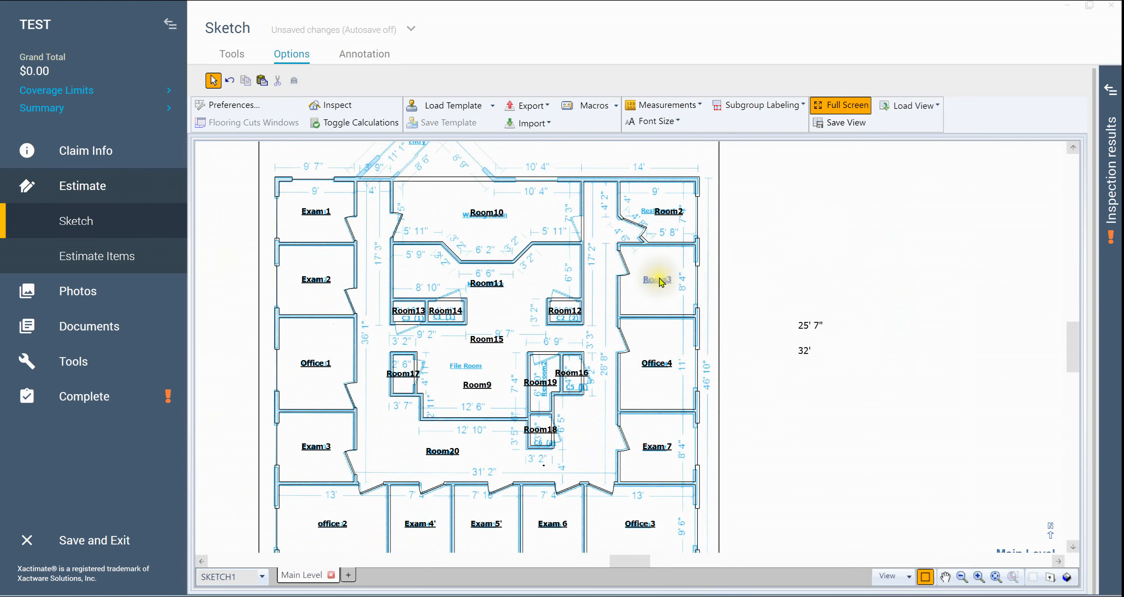
pyautogui.doubleClick(657, 281)
pyautogui.write('Exam')
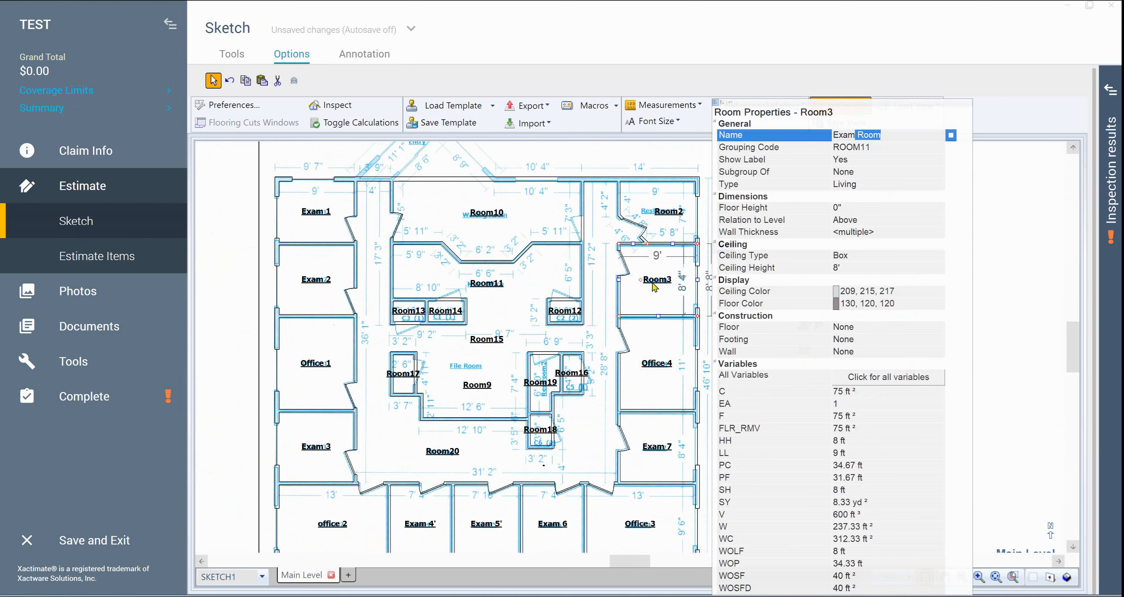
pyautogui.press('Delete')
pyautogui.write('8')
pyautogui.press('Return')
pyautogui.click(1023, 316)
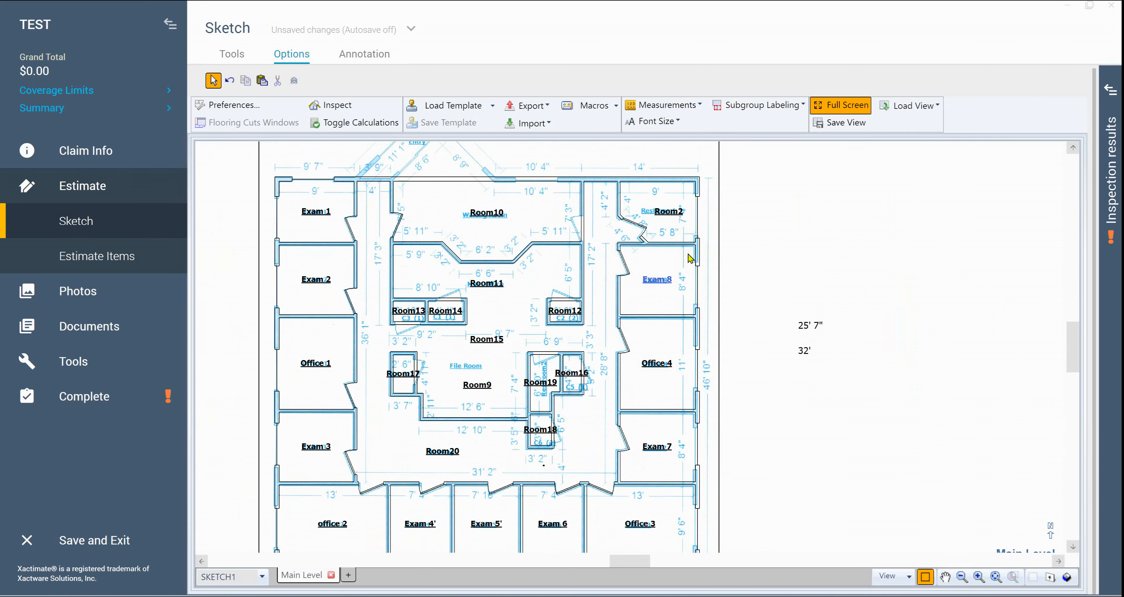
# - Rename Room2, the corner room beyond Exam 8, as Restroom1
pyautogui.click(671, 215)
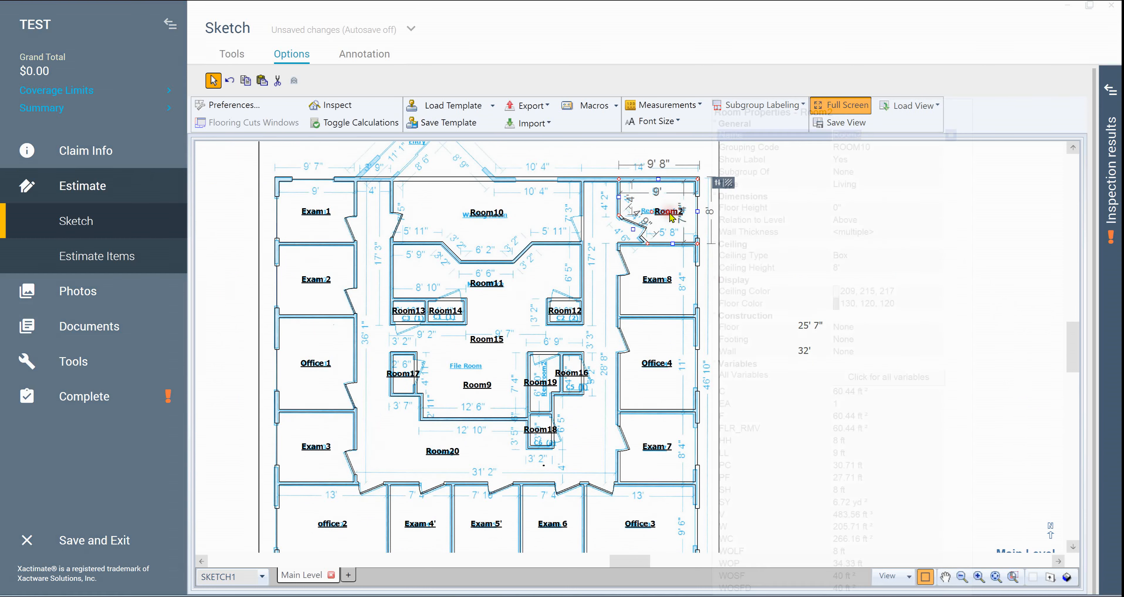
pyautogui.click(1003, 247)
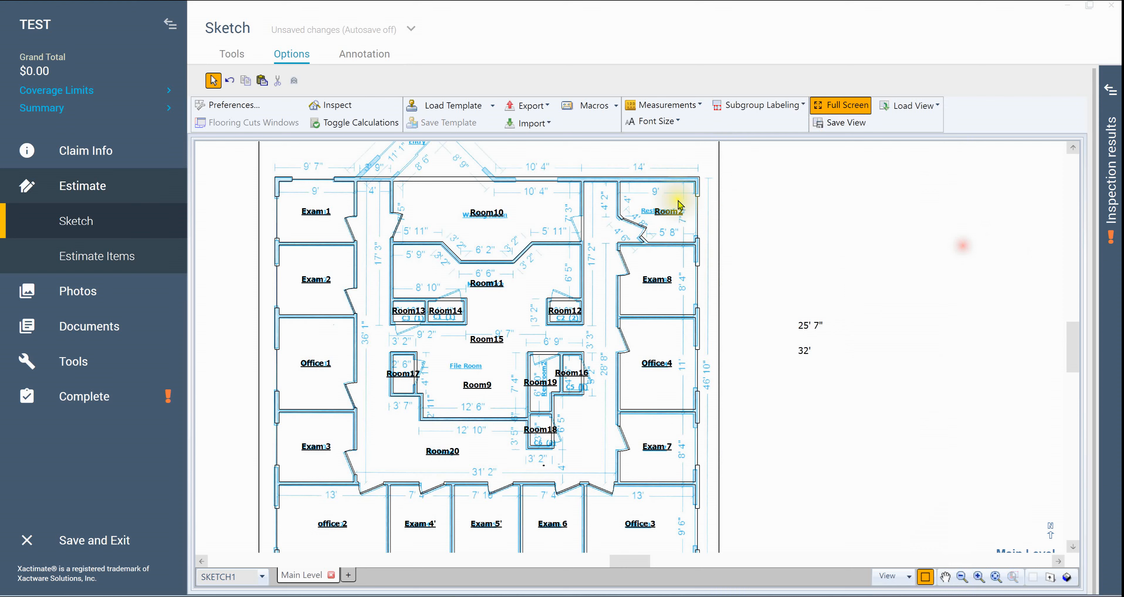
pyautogui.click(670, 215)
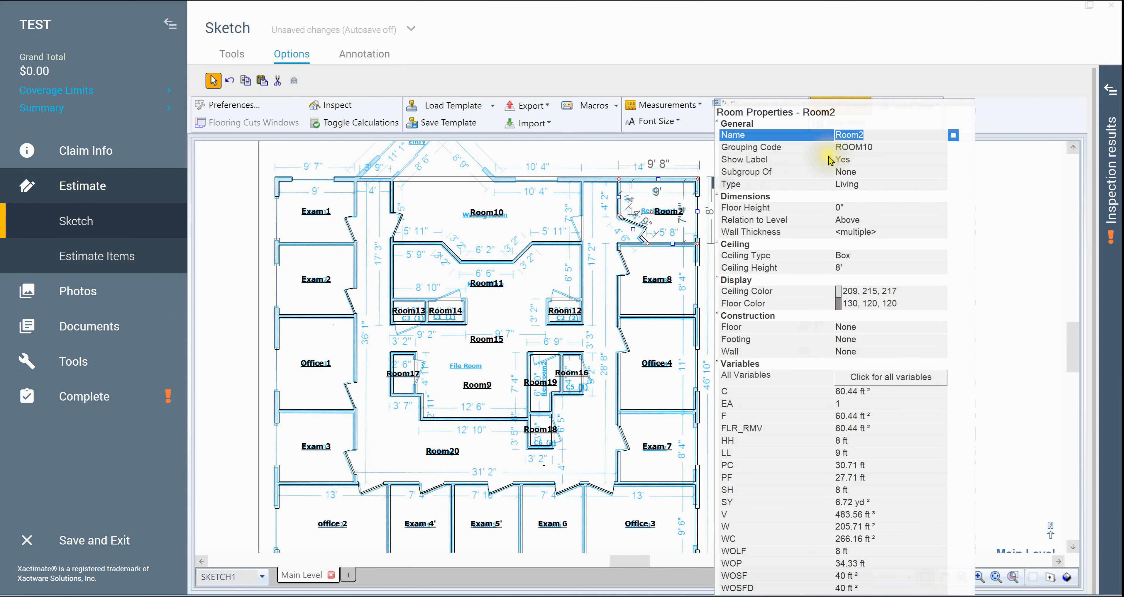
pyautogui.write('Restroo')
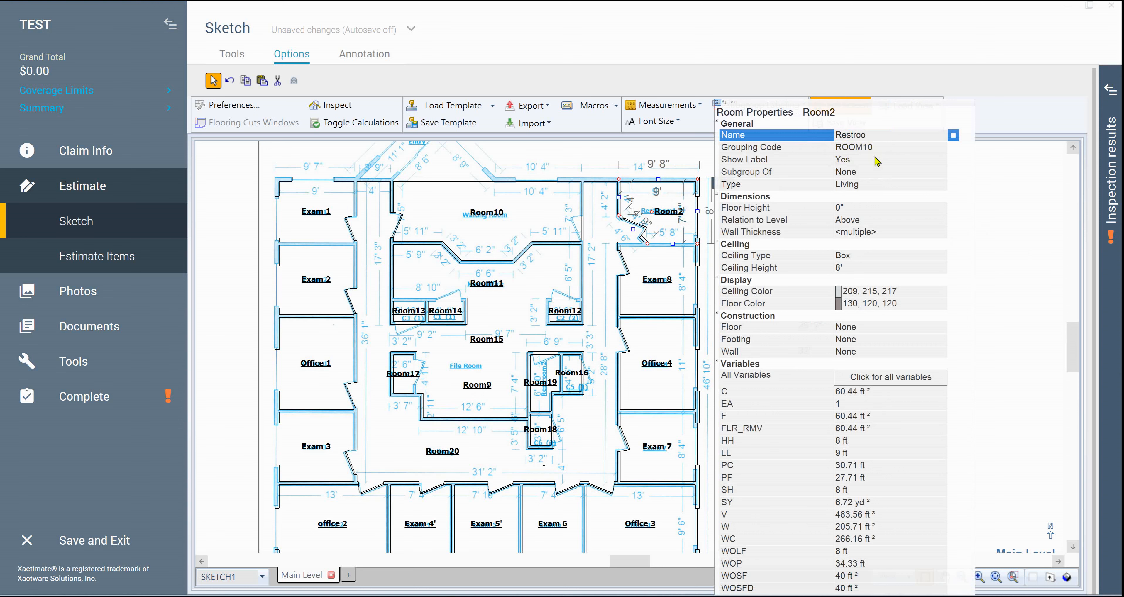
pyautogui.write('m1')
pyautogui.press('Return')
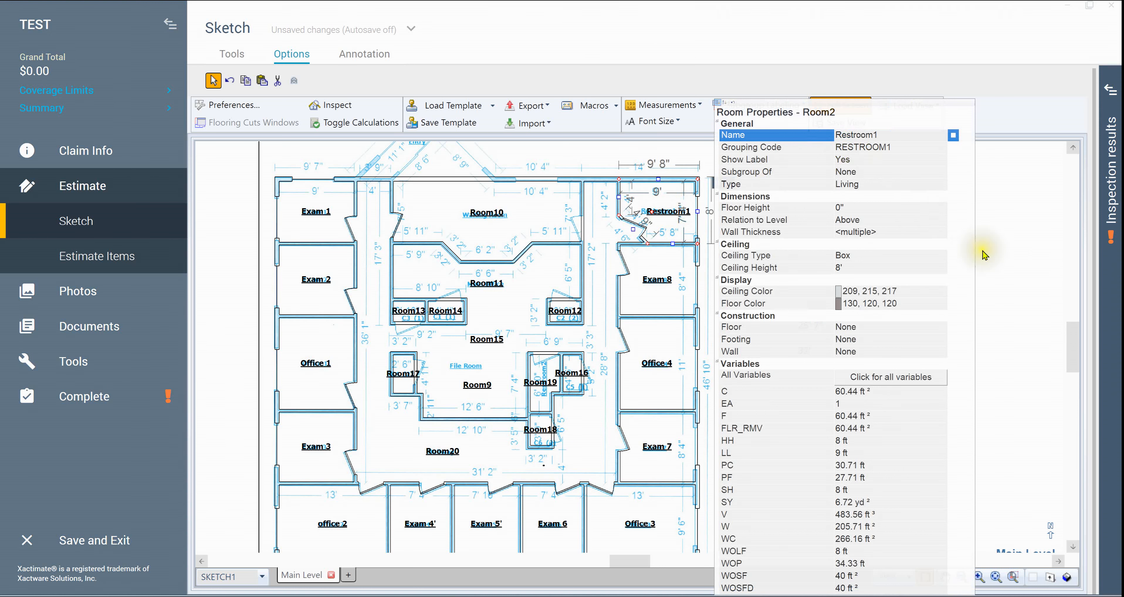
pyautogui.click(1019, 251)
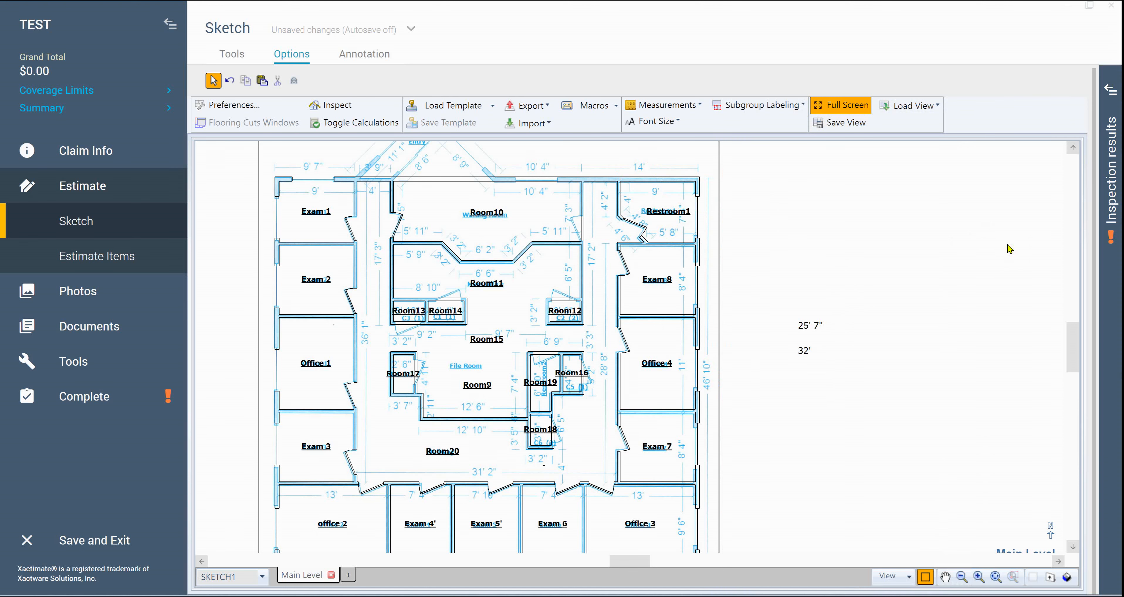
# - Rename Room10, the large room between the two corridors, as Waiting Room
pyautogui.middleClick(820, 262)
pyautogui.moveTo(822, 263); pyautogui.dragTo(898, 292)
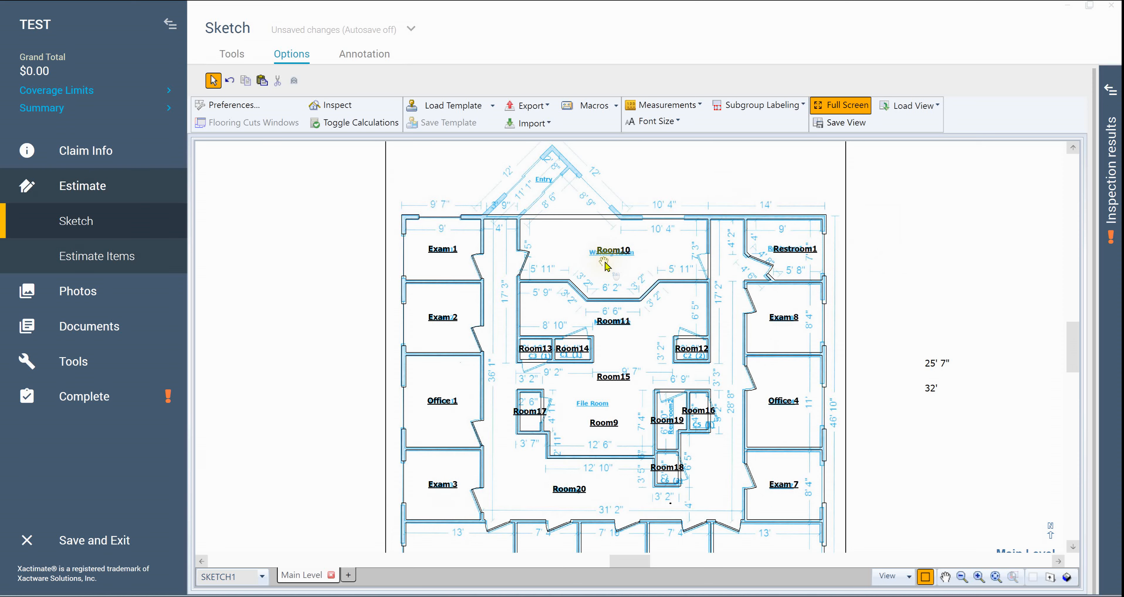
pyautogui.scroll(2, 605, 264)
pyautogui.doubleClick(616, 249)
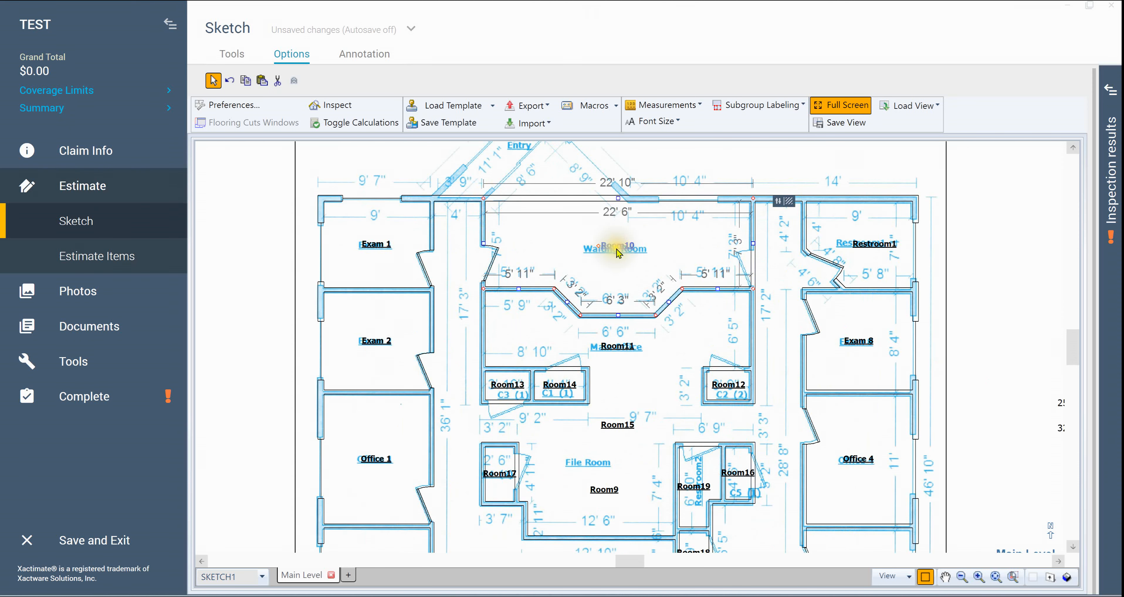
pyautogui.write('Wa')
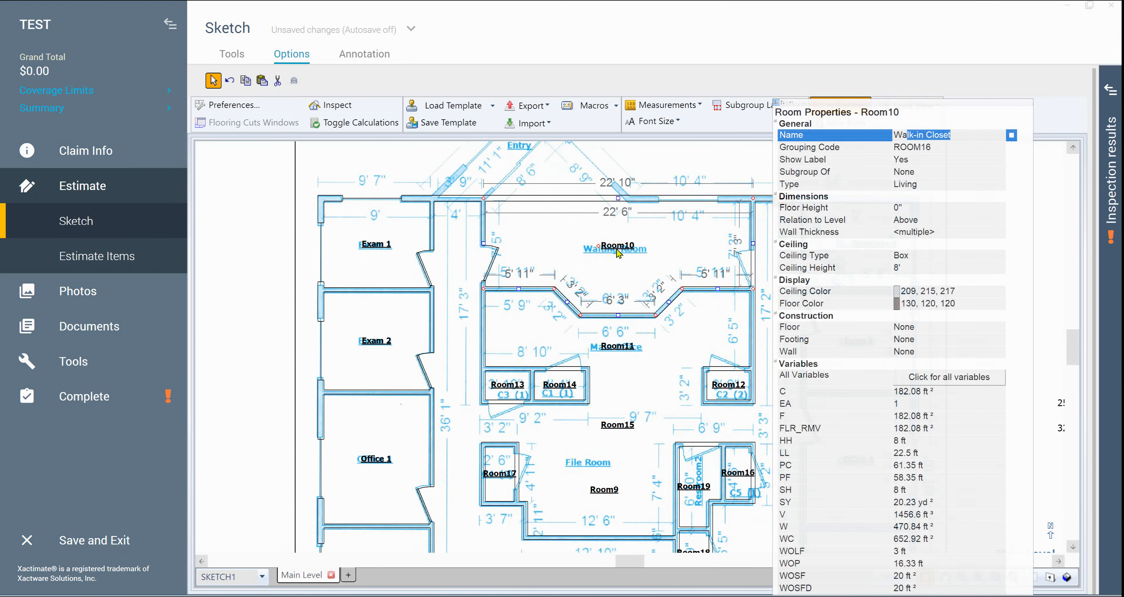
pyautogui.write('t')
pyautogui.write('iting Ro')
pyautogui.write('om')
pyautogui.press('Return')
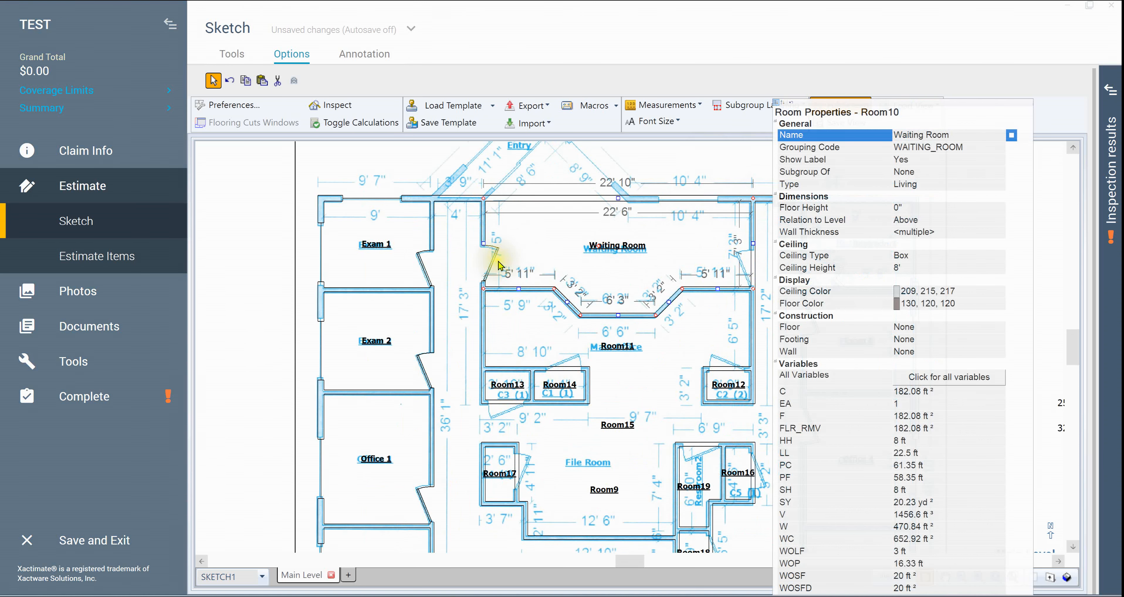
pyautogui.click(227, 279)
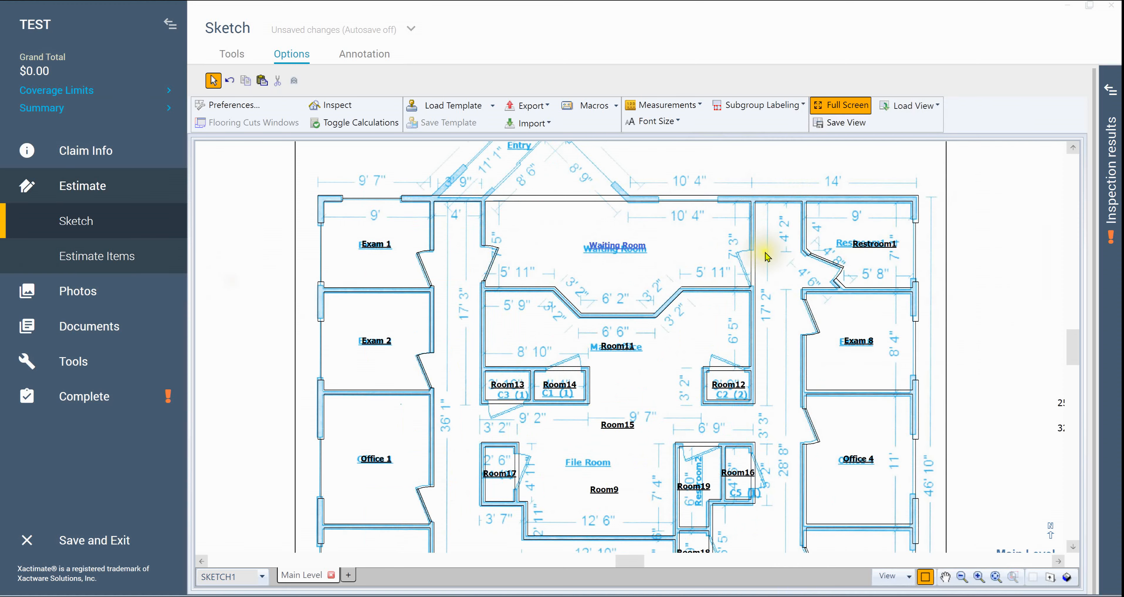
# - Add an inward-swinging 3' door in the Waiting Room wall facing Restroom1 and a 5' window in its exterior wall, matching the underlay
pyautogui.click(757, 266)
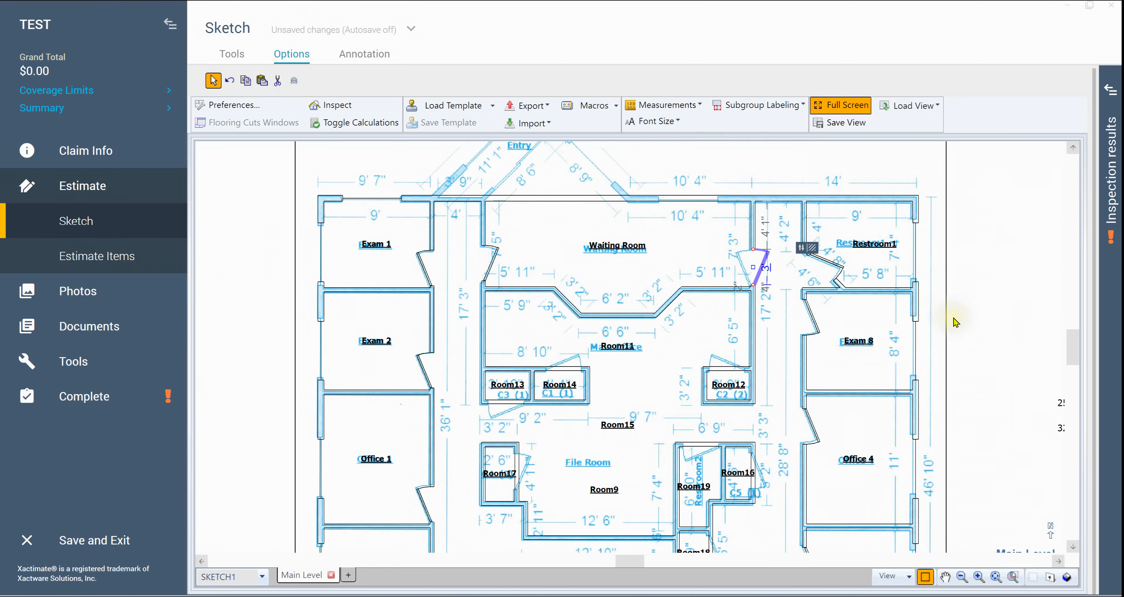
pyautogui.press('space')
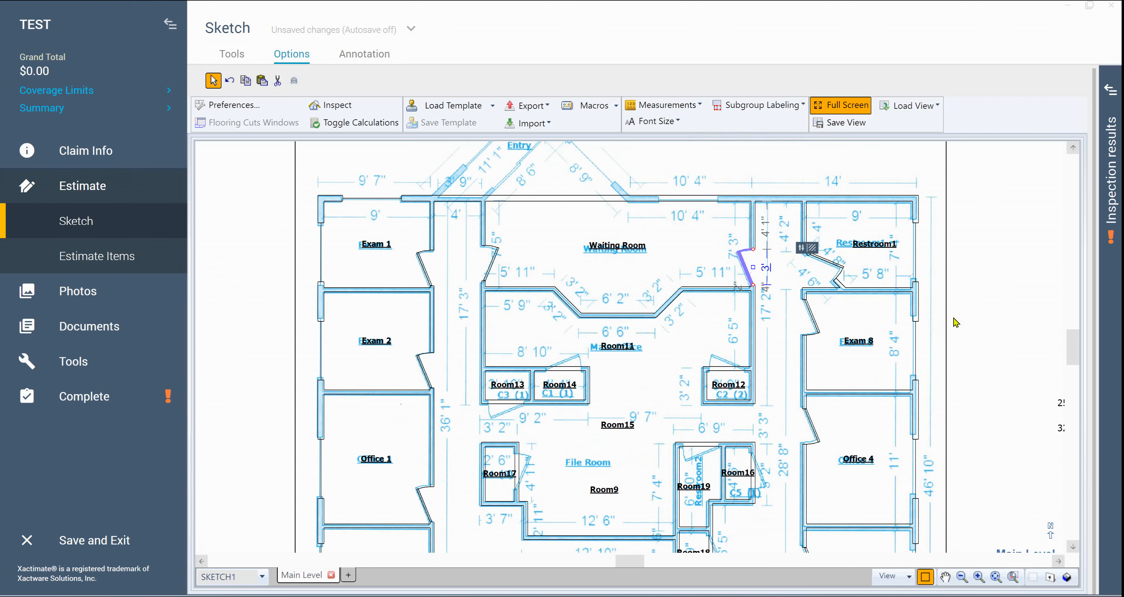
pyautogui.click(692, 202)
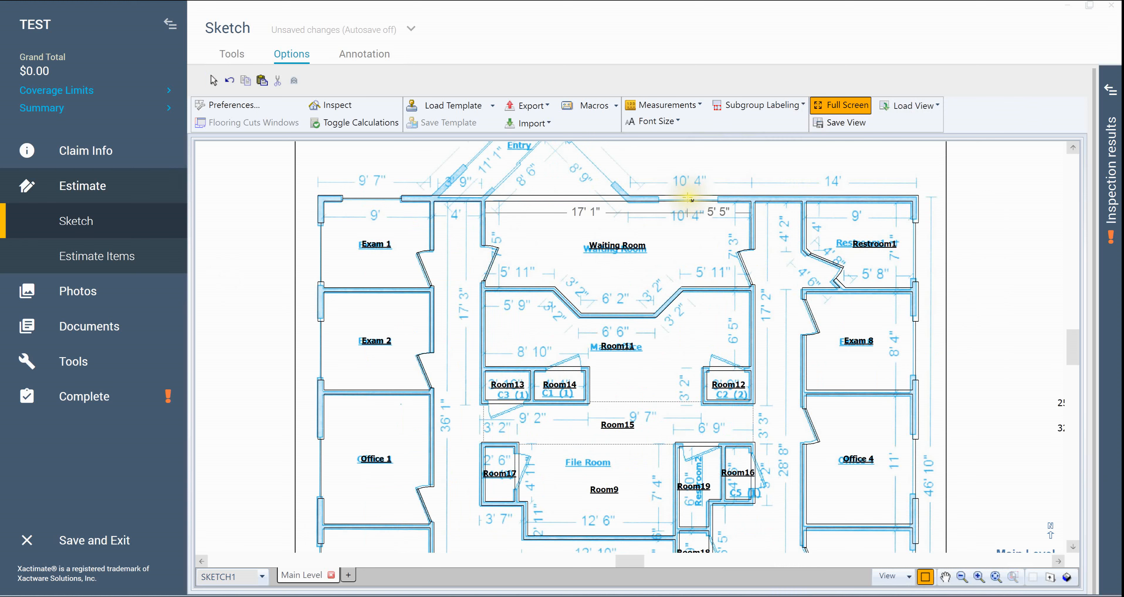
pyautogui.click(688, 199)
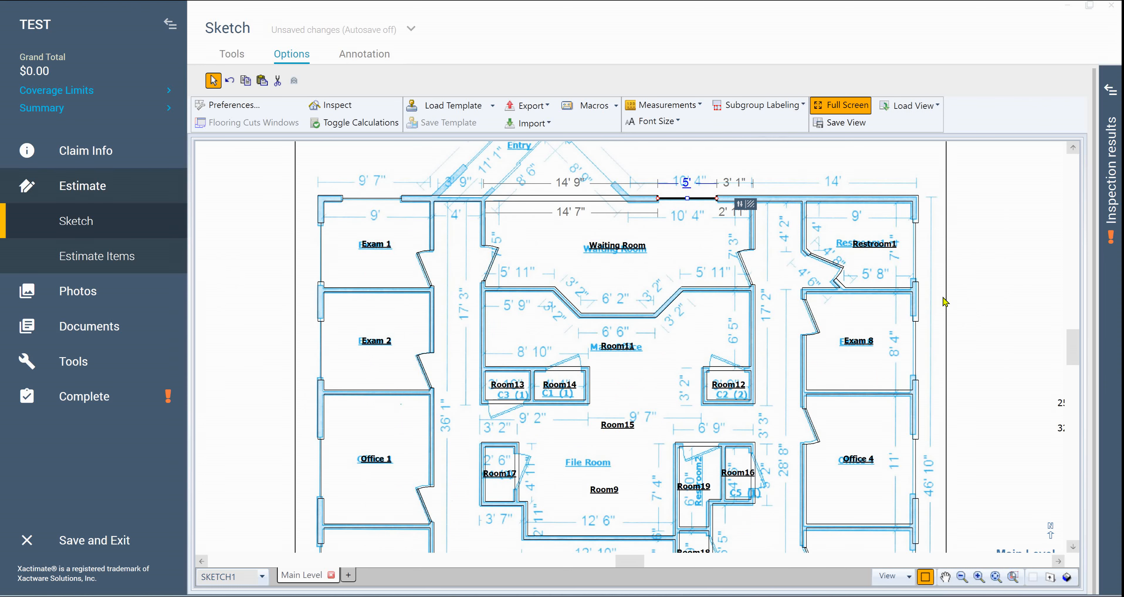
pyautogui.click(1011, 307)
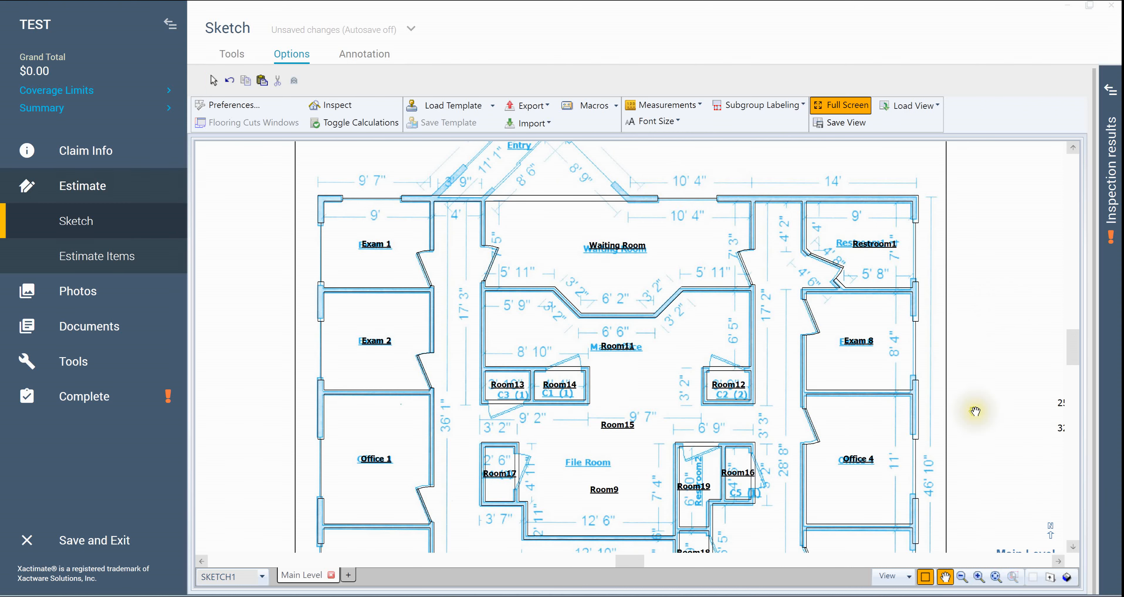
# - Rename Room13, the closet beside Room14, as C3
pyautogui.moveTo(625, 357); pyautogui.dragTo(614, 358)
pyautogui.scroll(3, 614, 356)
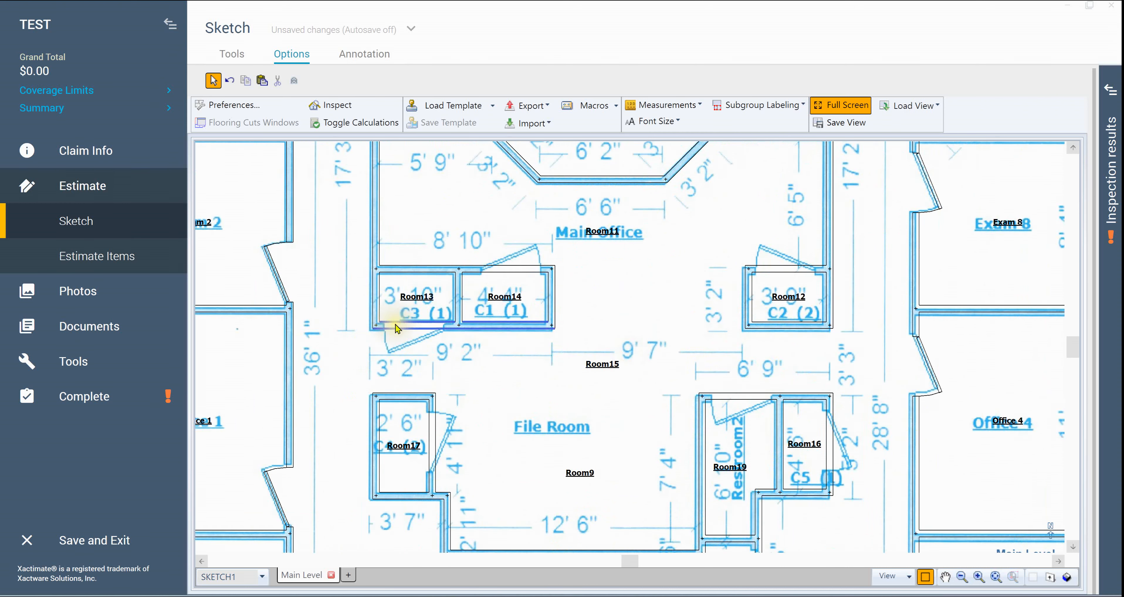
pyautogui.doubleClick(415, 302)
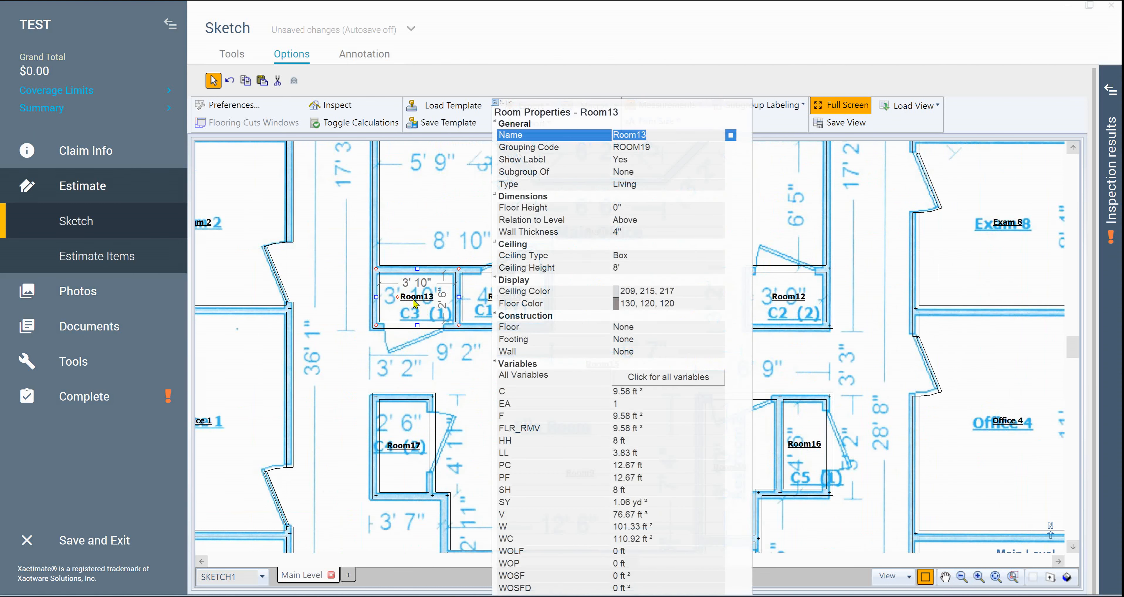
pyautogui.write('C3')
pyautogui.press('Return')
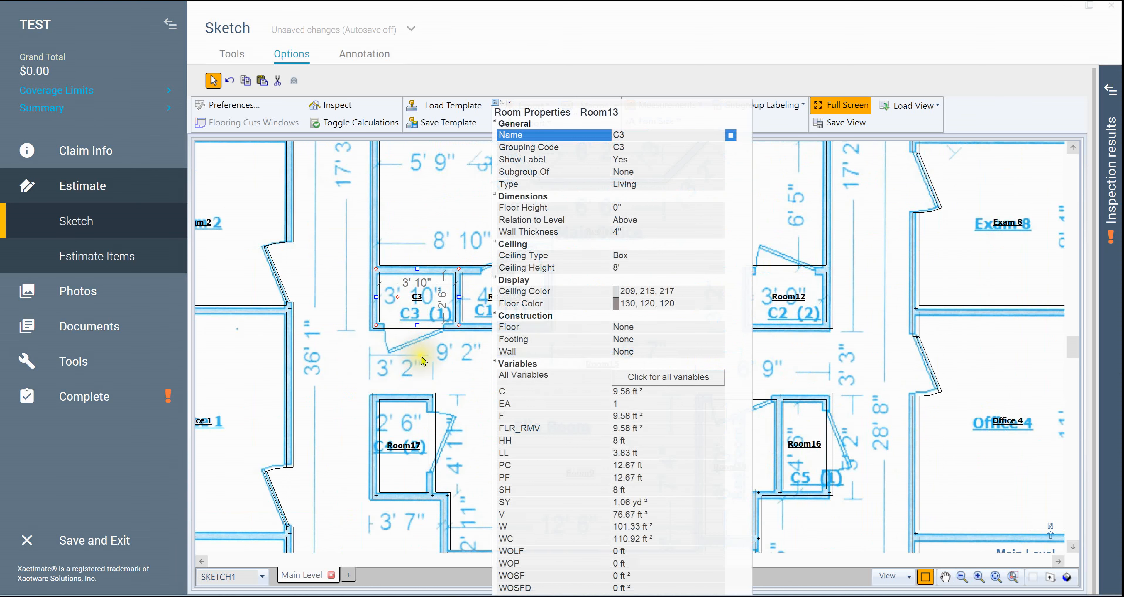
# - Rename Room14, the closet adjoining C3, as C1
pyautogui.click(508, 307)
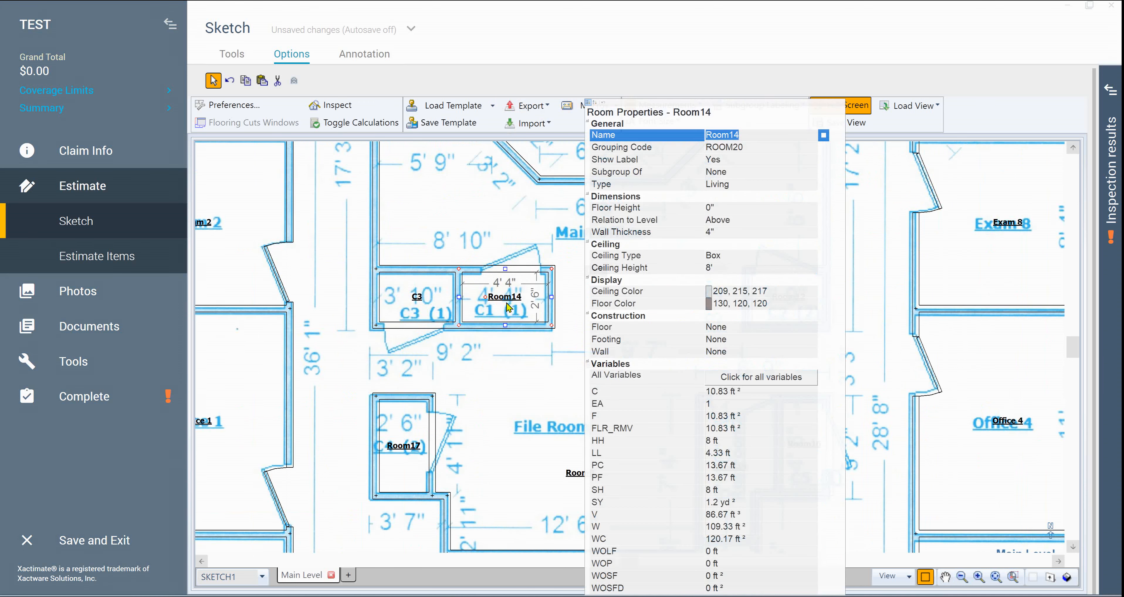
pyautogui.write('C1')
pyautogui.press('Return')
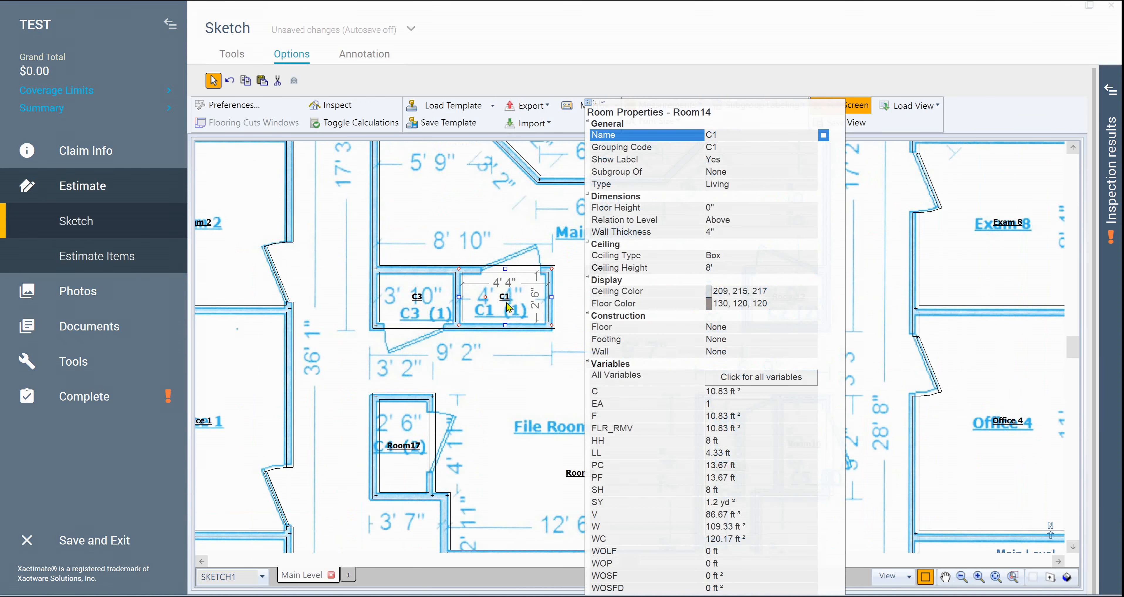
pyautogui.click(536, 386)
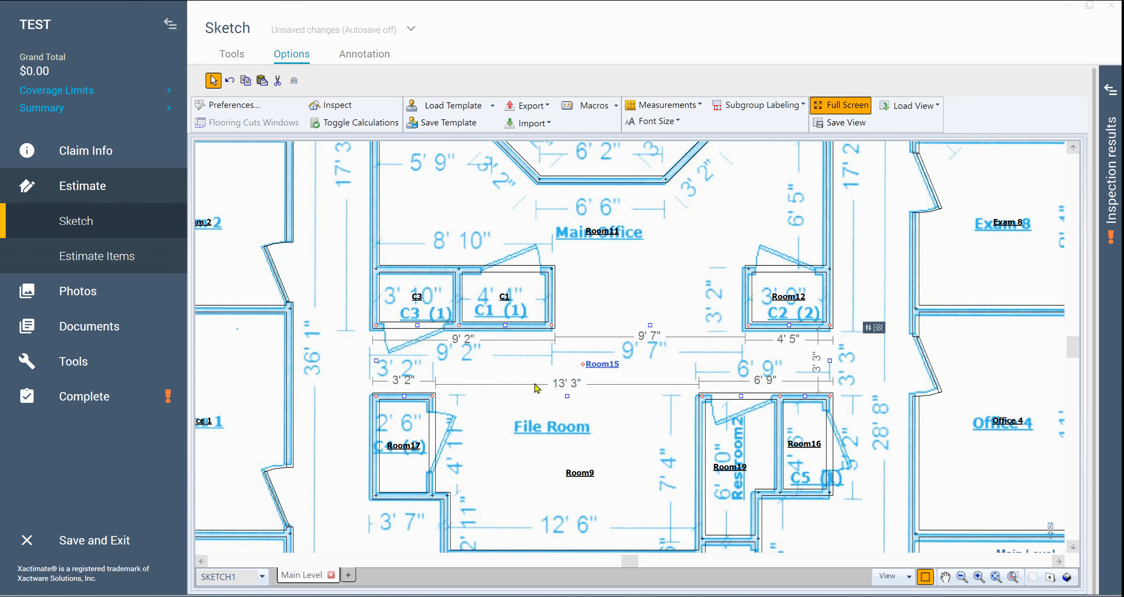
# - Rename Room12, the closet across the main office from C1, as C2
pyautogui.click(781, 302)
pyautogui.click(781, 304)
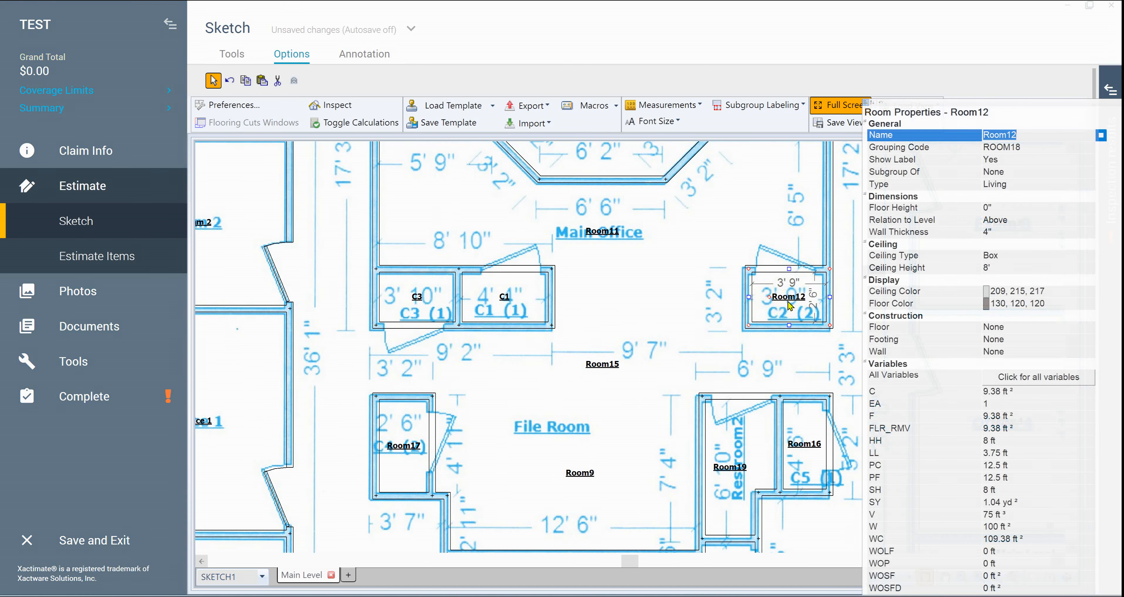
pyautogui.write('C2')
pyautogui.press('Return')
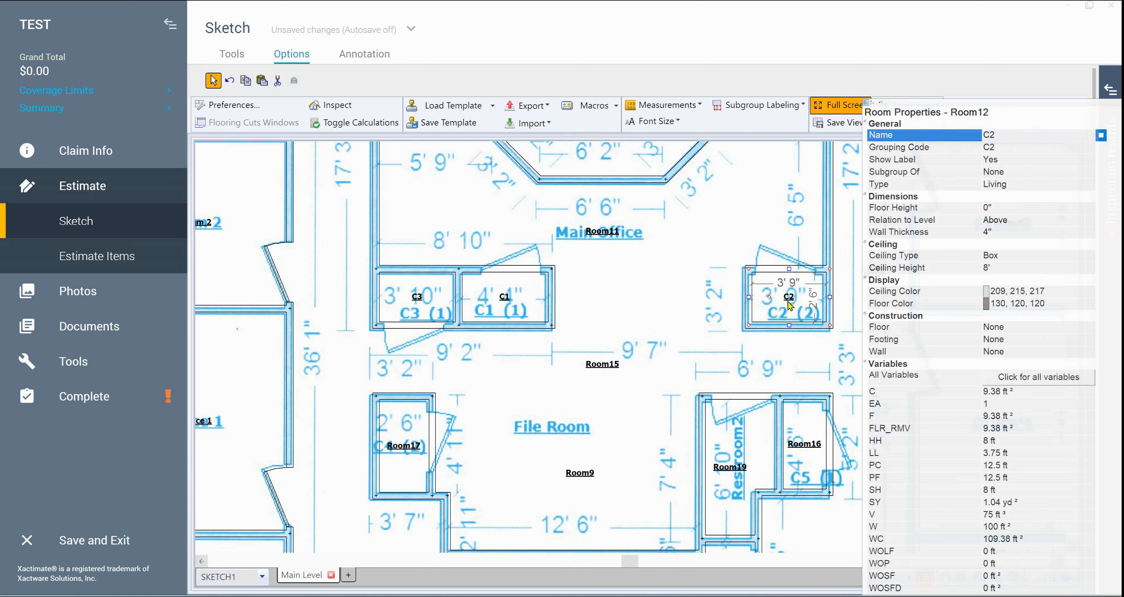
pyautogui.click(628, 280)
# - Add 3' doors to closets C3, C1 and C2 at the underlay door positions
pyautogui.click(469, 335)
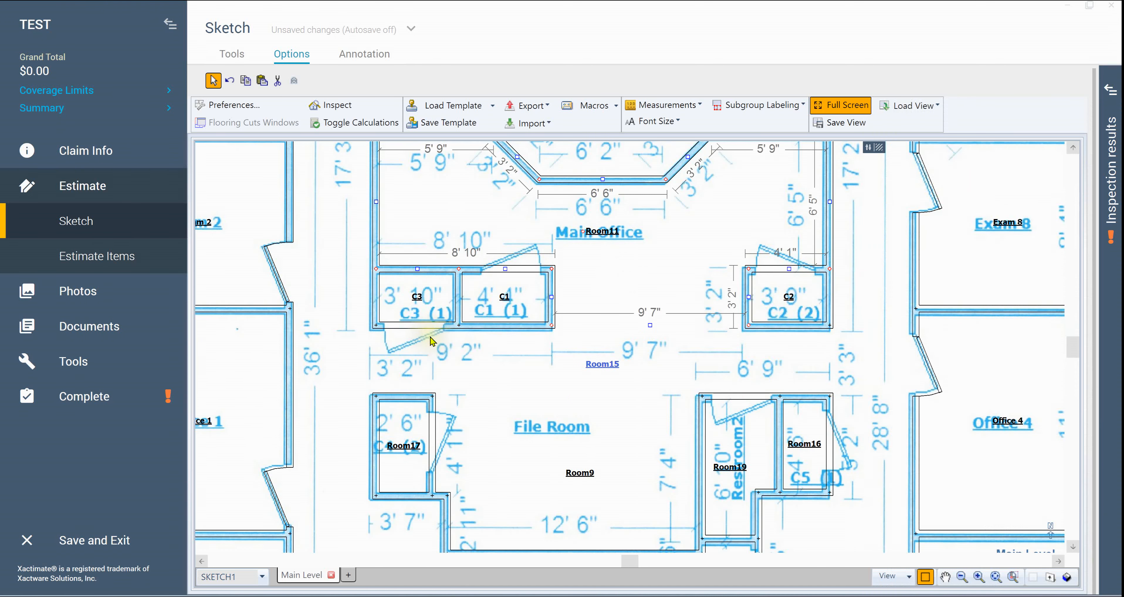
pyautogui.press('d')
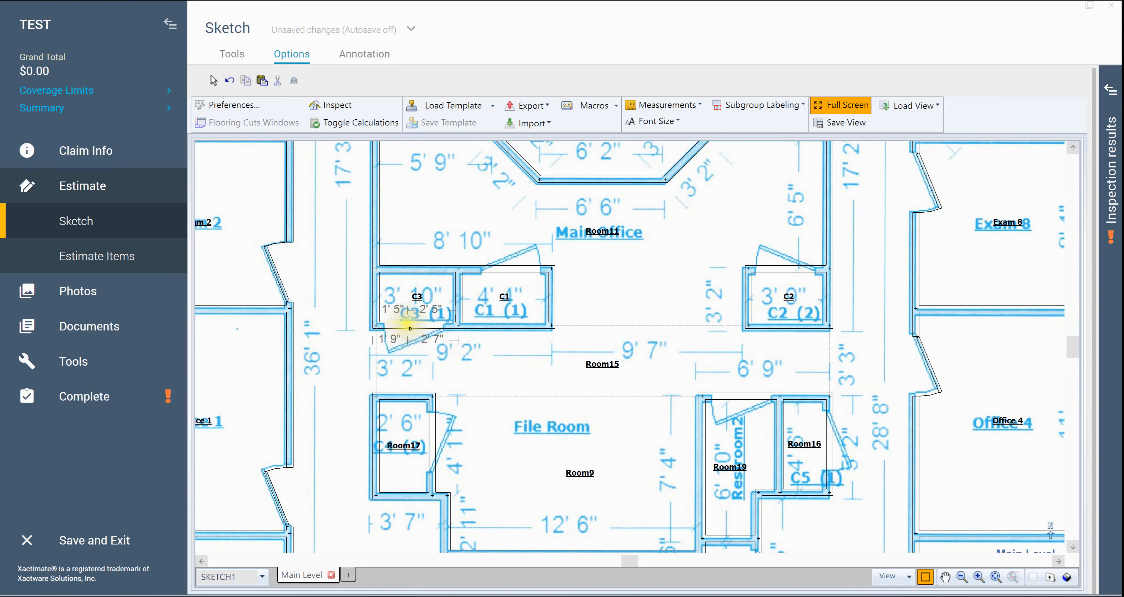
pyautogui.click(410, 327)
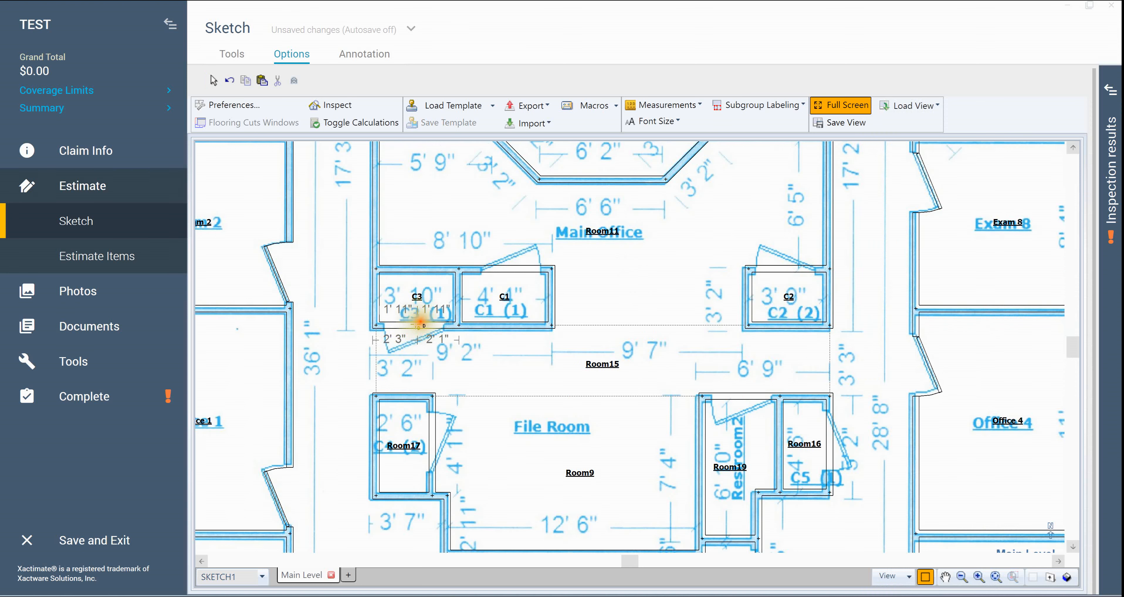
pyautogui.click(519, 269)
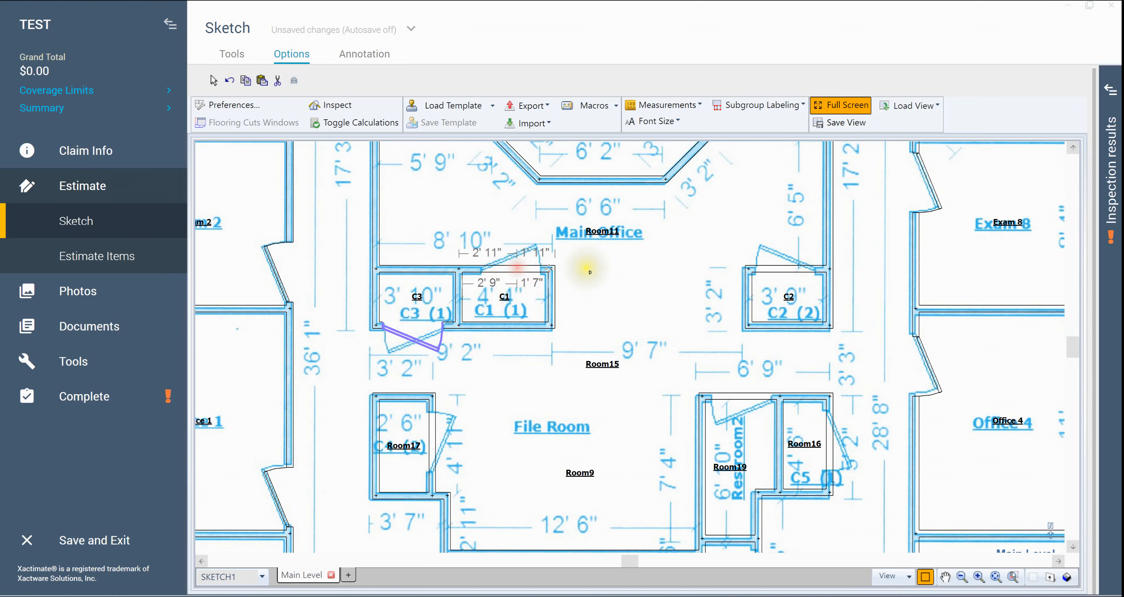
pyautogui.click(787, 268)
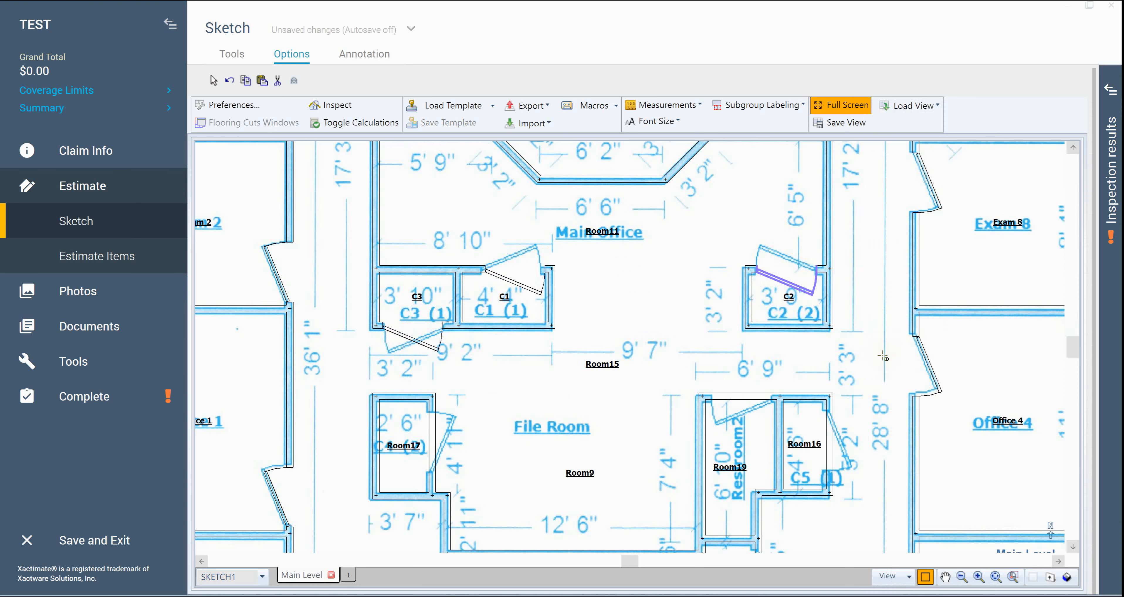
pyautogui.press('Escape')
# - Flip the door swings of closets C2, C1 and C3 to match the door swings on the underlay
pyautogui.click(783, 284)
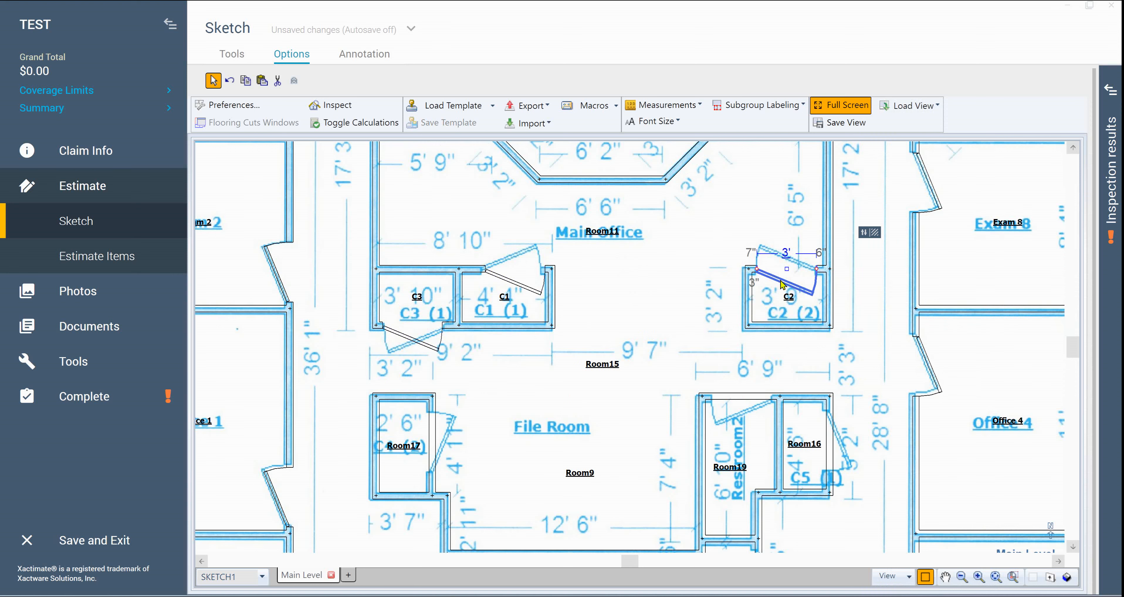
pyautogui.press('space')
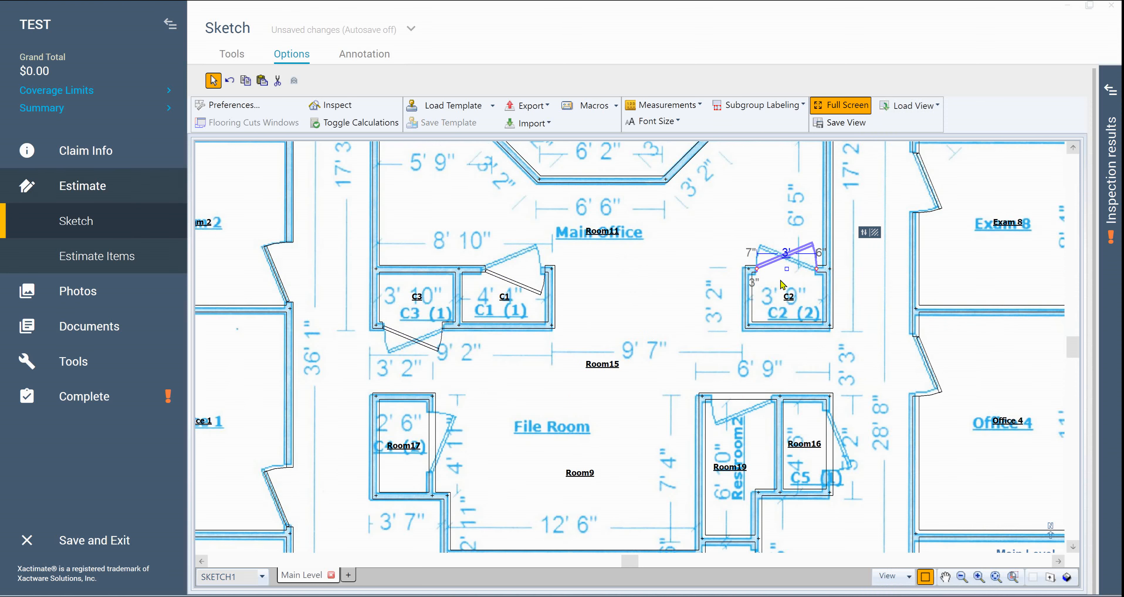
pyautogui.press('space')
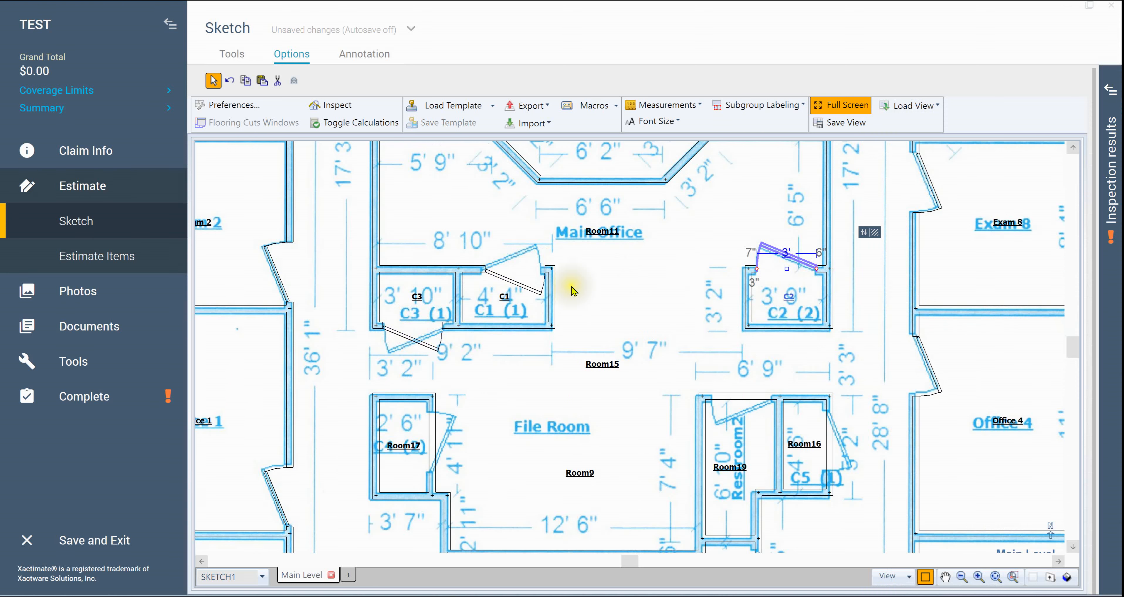
pyautogui.click(515, 284)
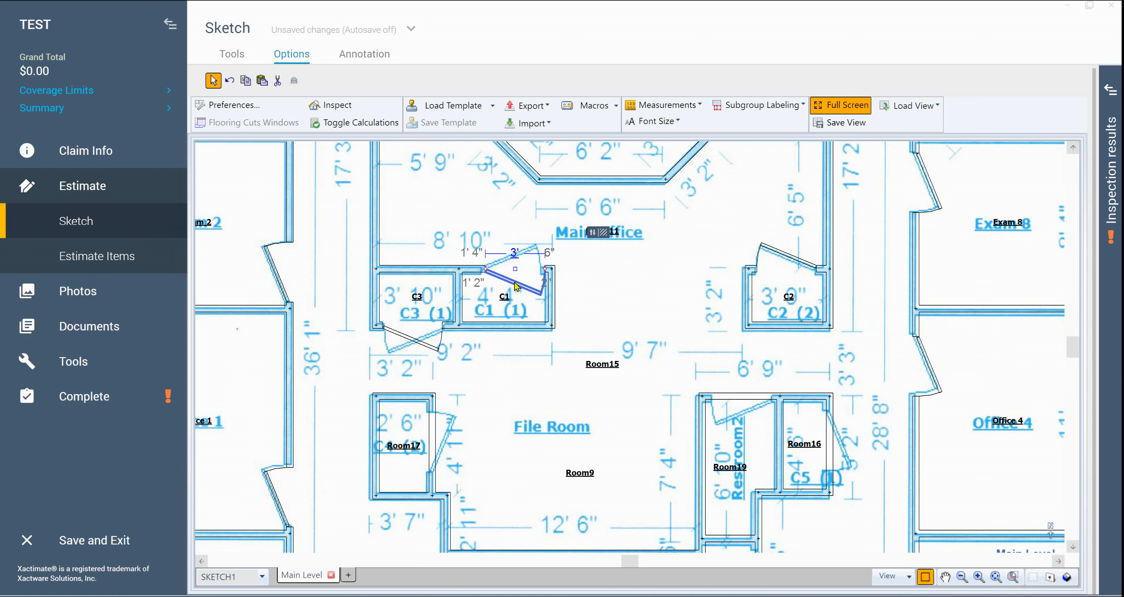
pyautogui.press('space')
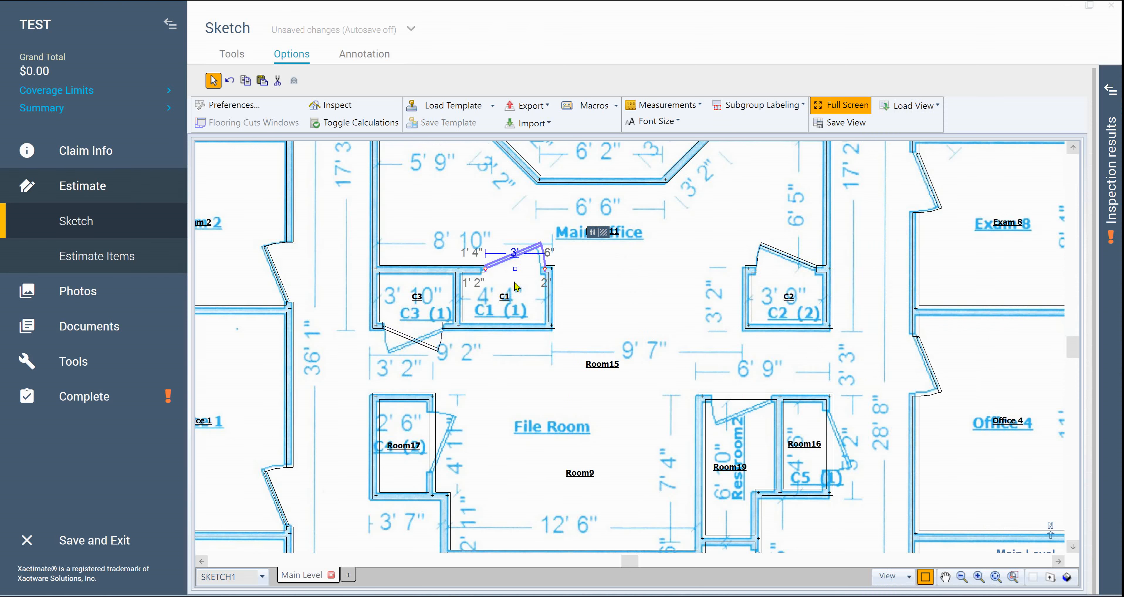
pyautogui.click(412, 342)
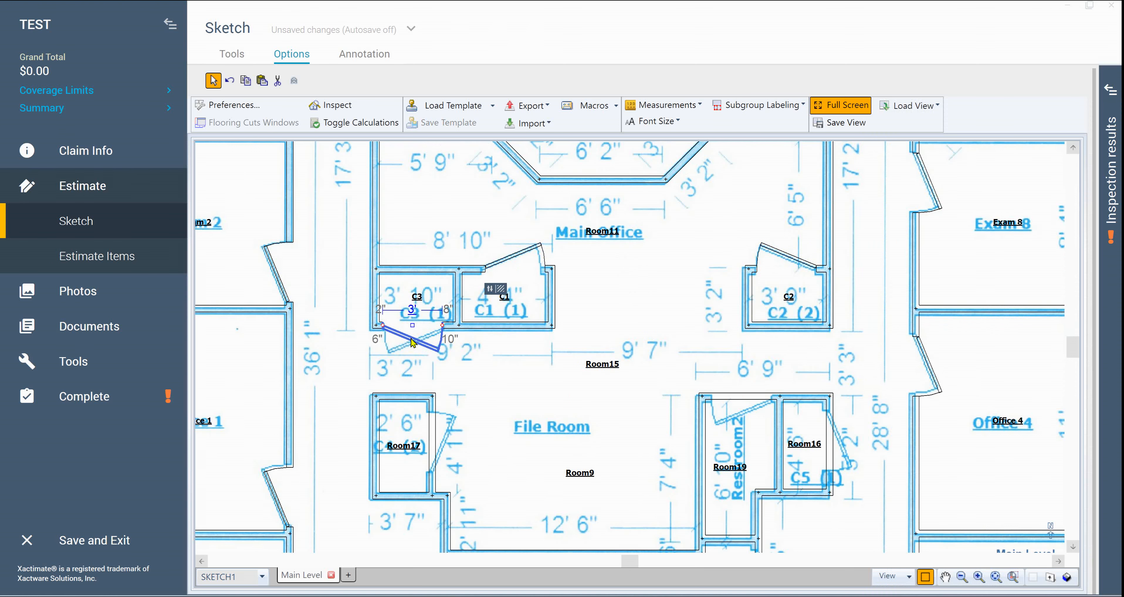
pyautogui.press('space')
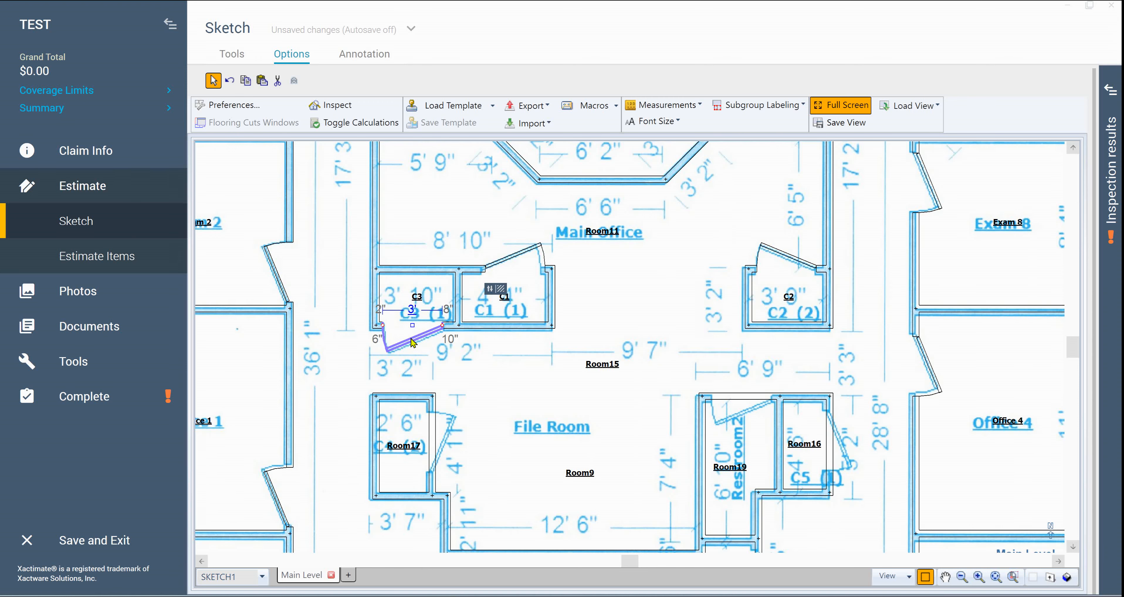
# - Combine closets C3, C1 and C2 with Room11 so that they become its subrooms
pyautogui.click(664, 261)
pyautogui.moveTo(639, 271); pyautogui.dragTo(565, 318)
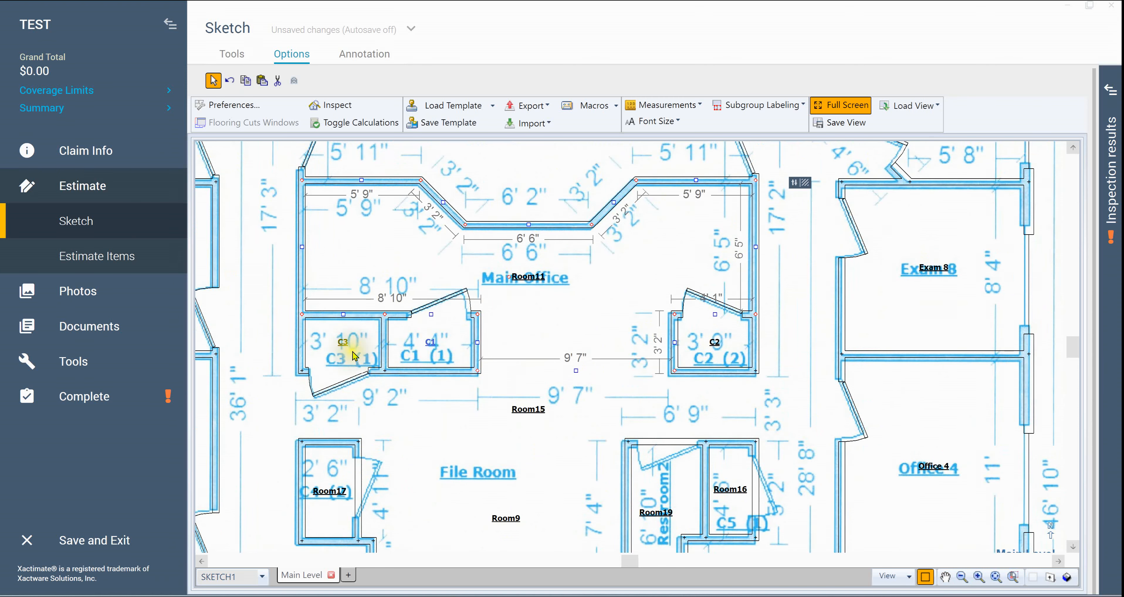
pyautogui.click(733, 356)
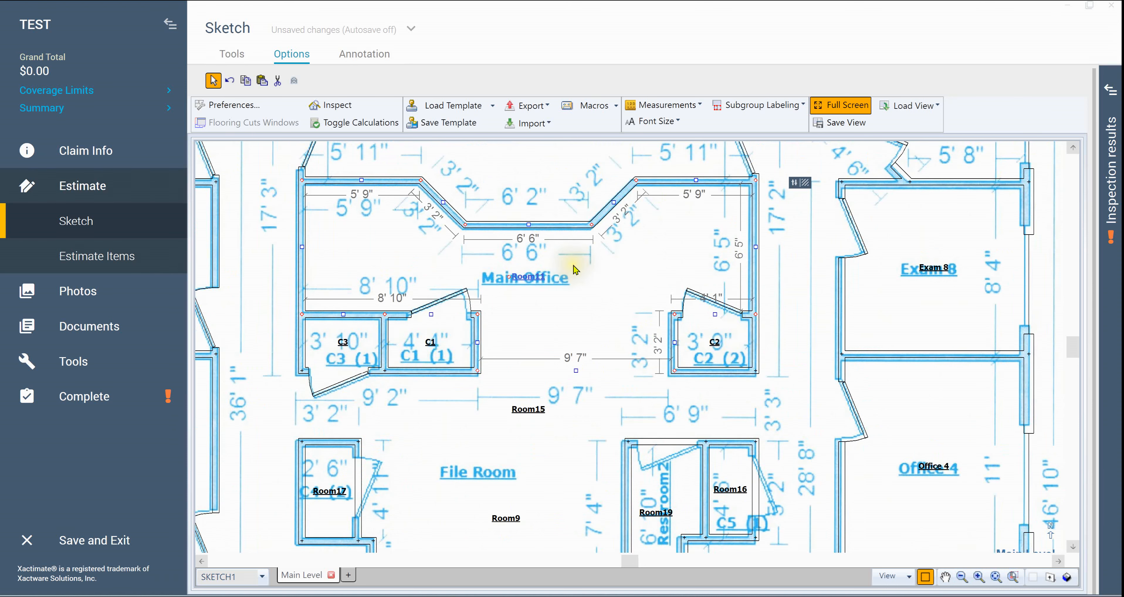
pyautogui.click(337, 347)
pyautogui.click(339, 351)
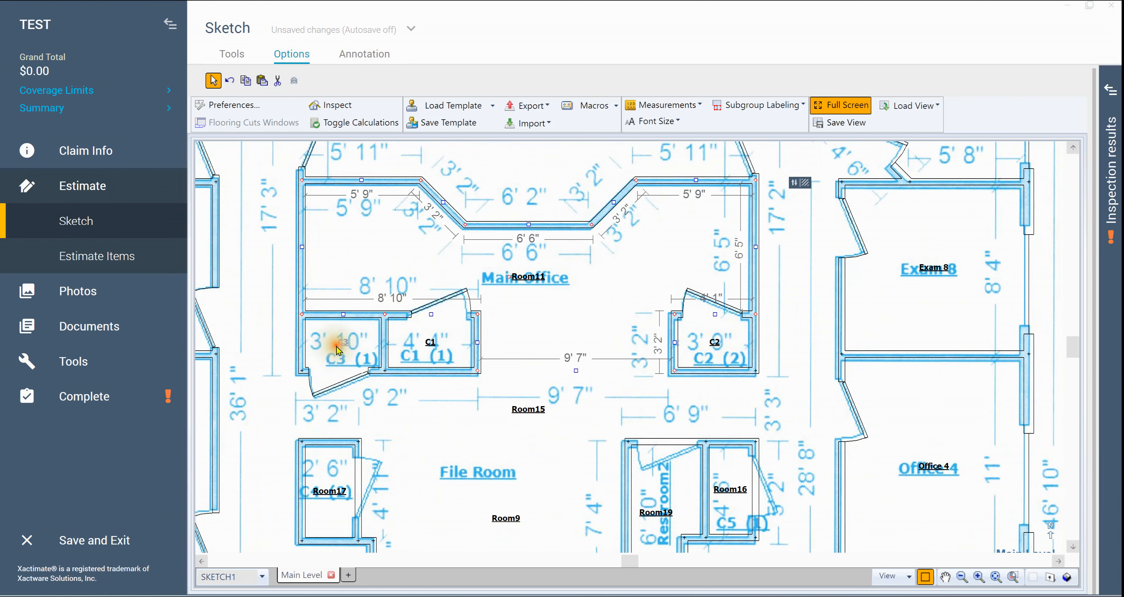
pyautogui.keyDown('ctrl'); pyautogui.click(431, 356); pyautogui.keyUp('ctrl')
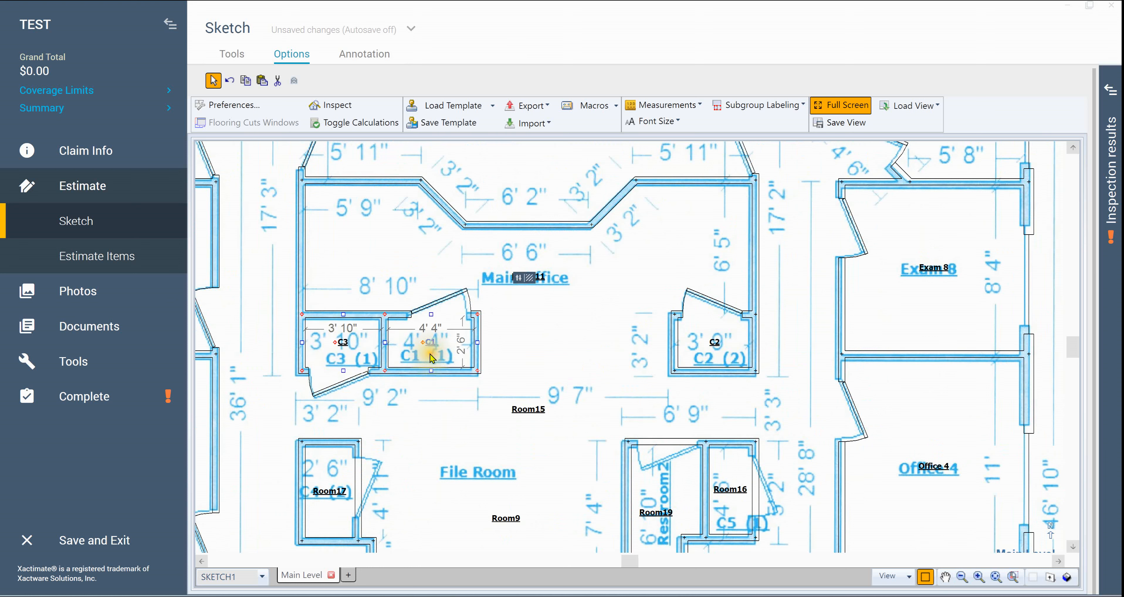
pyautogui.keyDown('ctrl'); pyautogui.click(707, 342); pyautogui.keyUp('ctrl')
pyautogui.keyDown('ctrl'); pyautogui.click(552, 312); pyautogui.keyUp('ctrl')
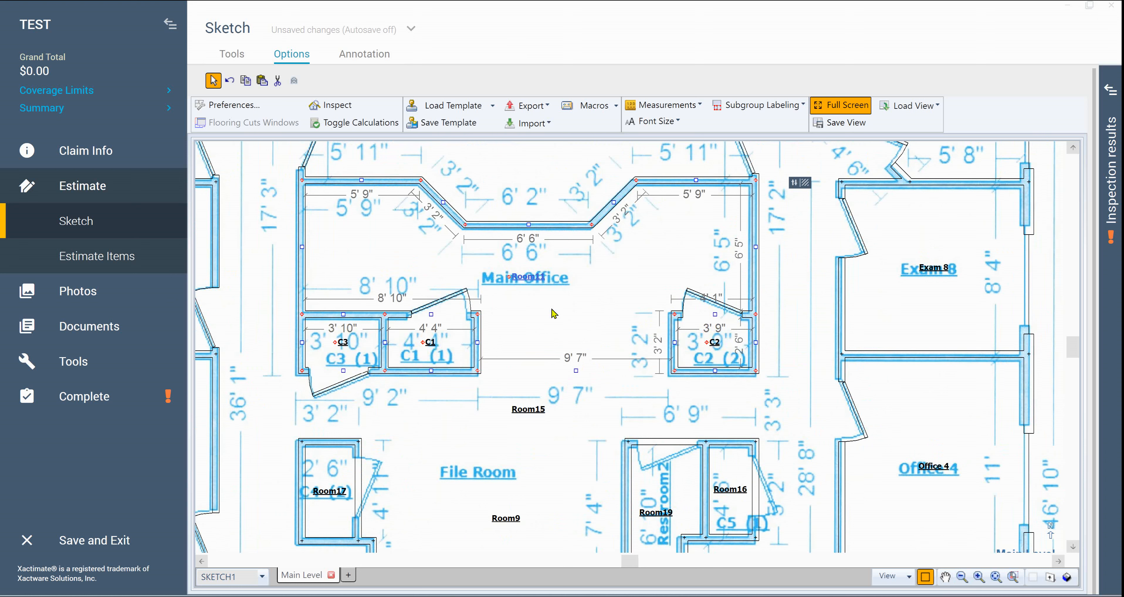
pyautogui.rightClick(551, 310)
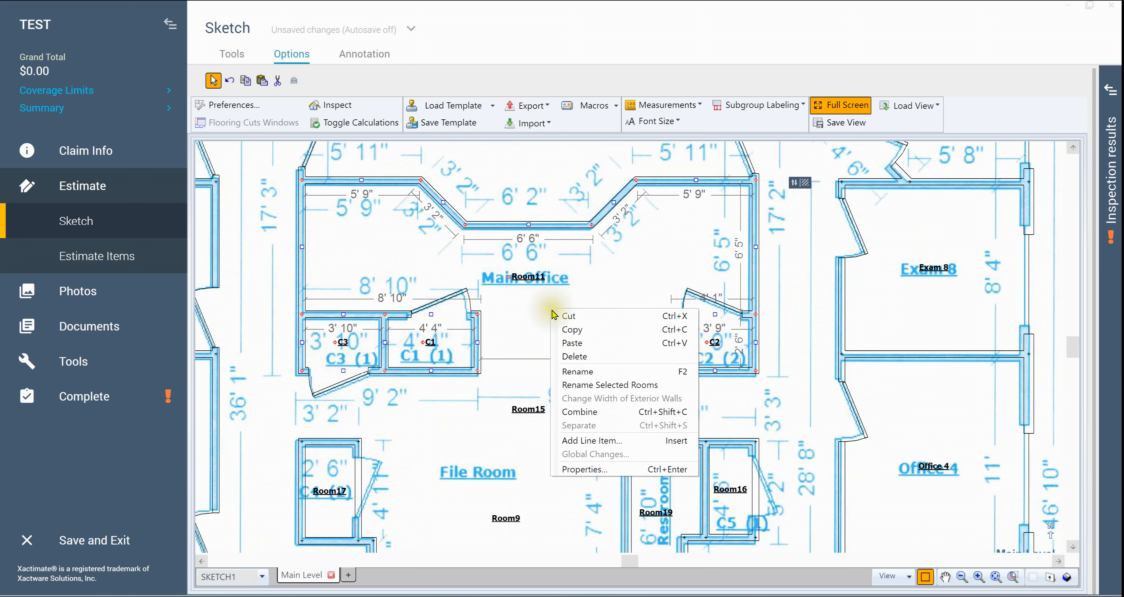
pyautogui.click(603, 418)
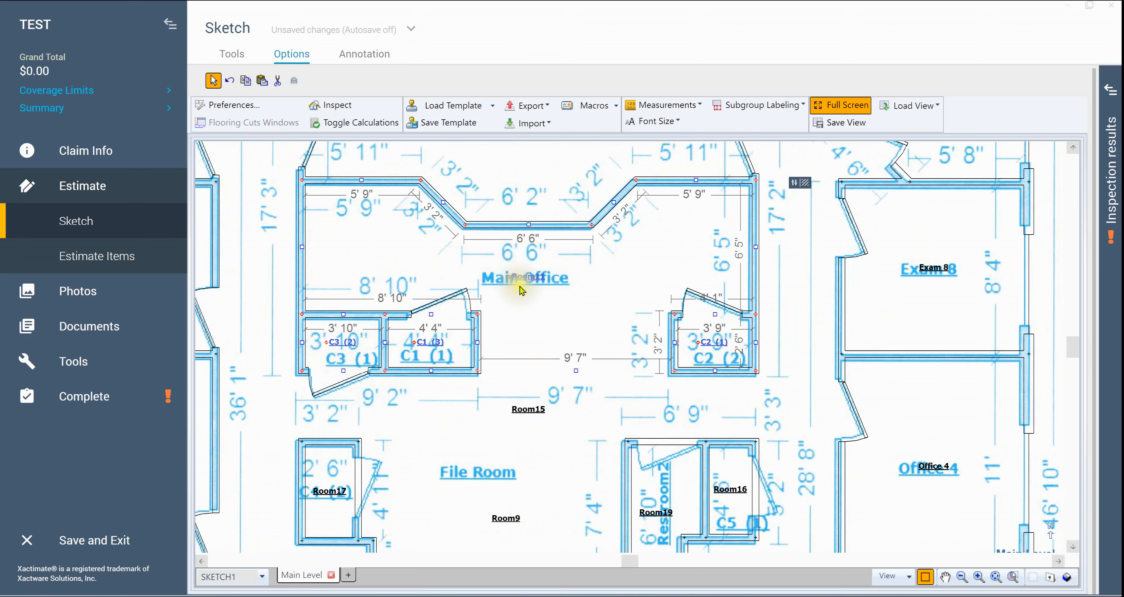
# - Rename Room11 as Main Office and check the subgroup assignment in closet C2's room properties
pyautogui.click(539, 294)
pyautogui.click(525, 412)
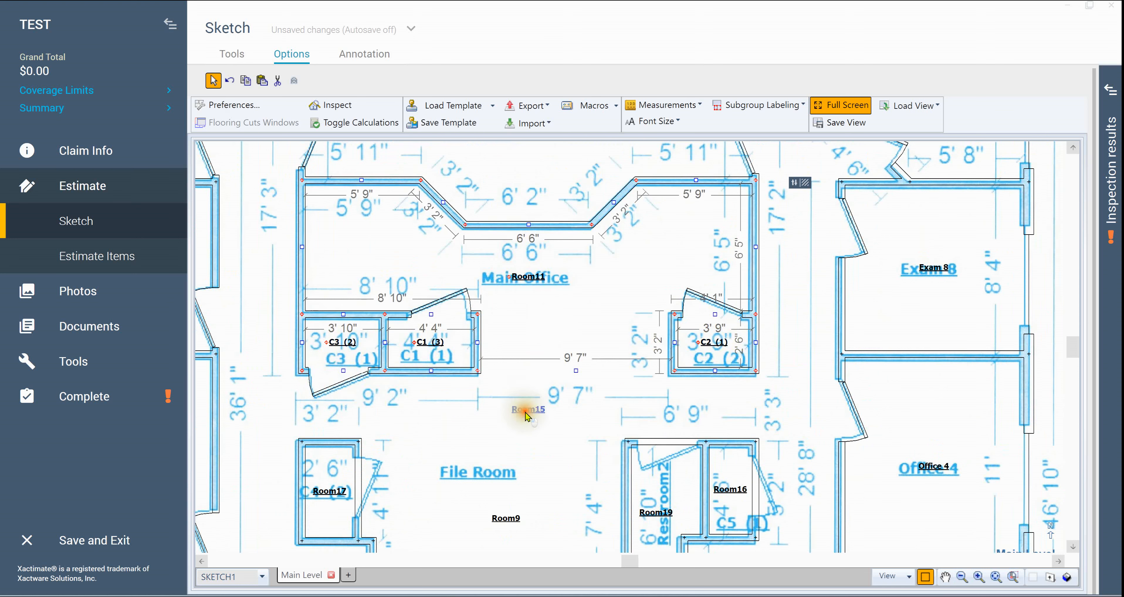
pyautogui.doubleClick(532, 285)
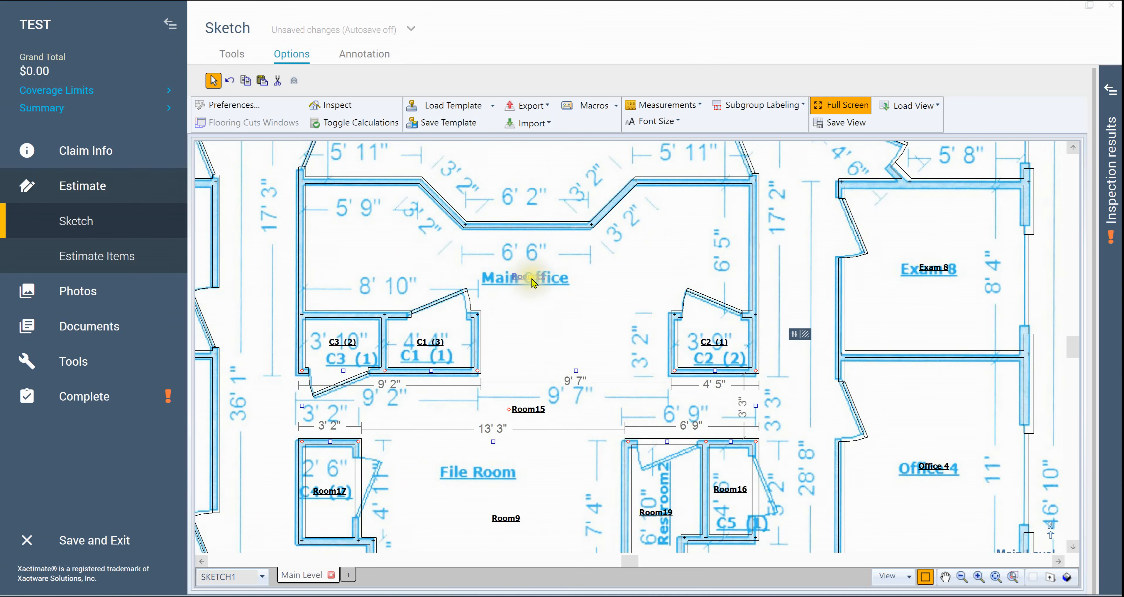
pyautogui.write('Main')
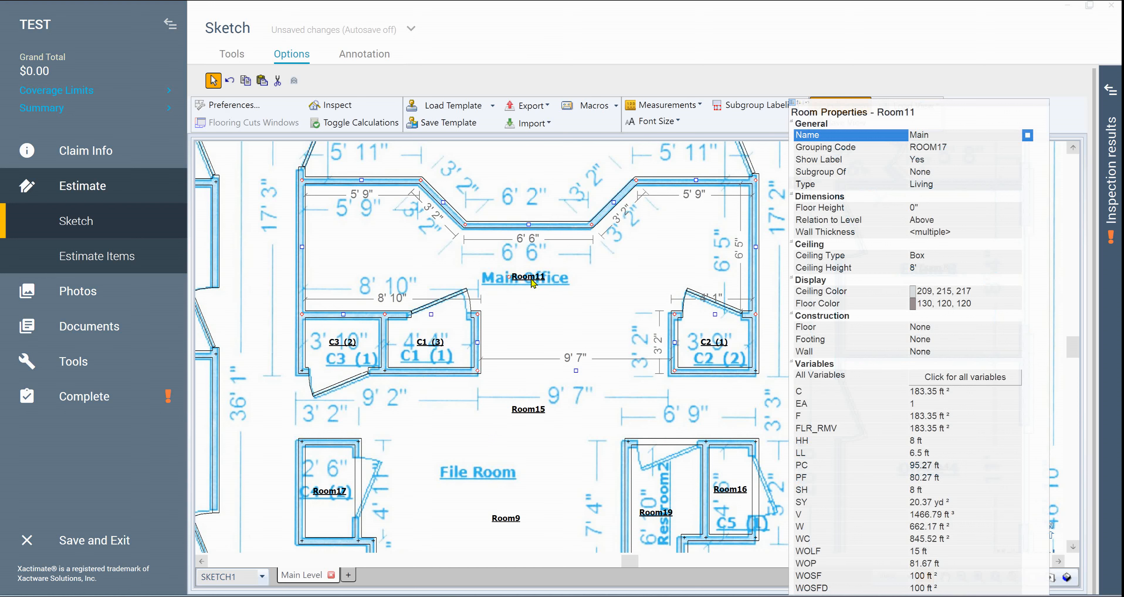
pyautogui.write(' Office')
pyautogui.press('Return')
pyautogui.click(532, 427)
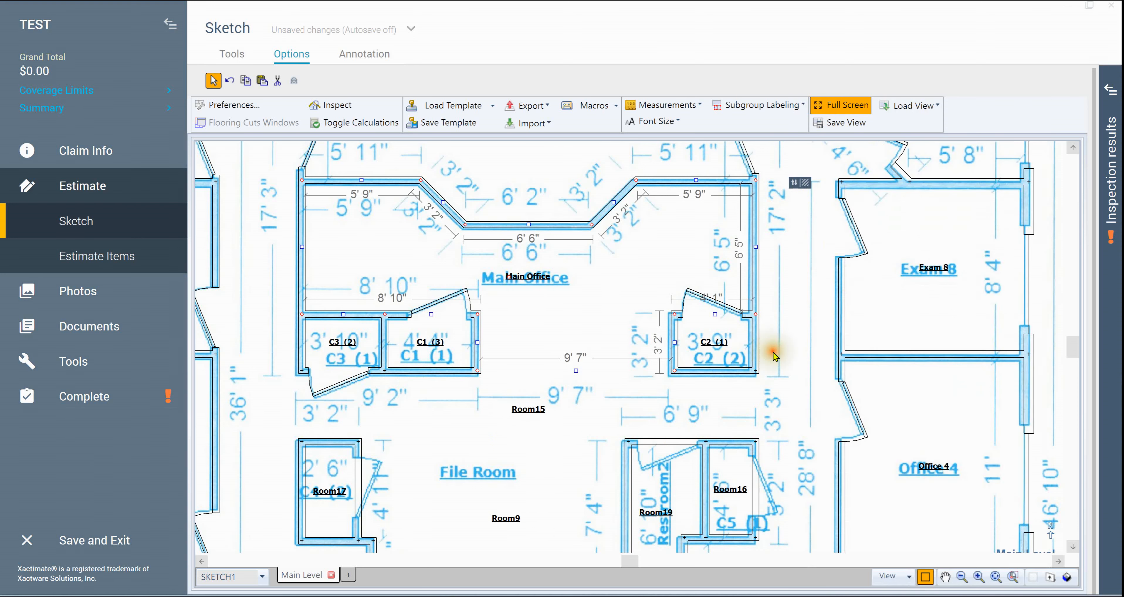
pyautogui.doubleClick(718, 344)
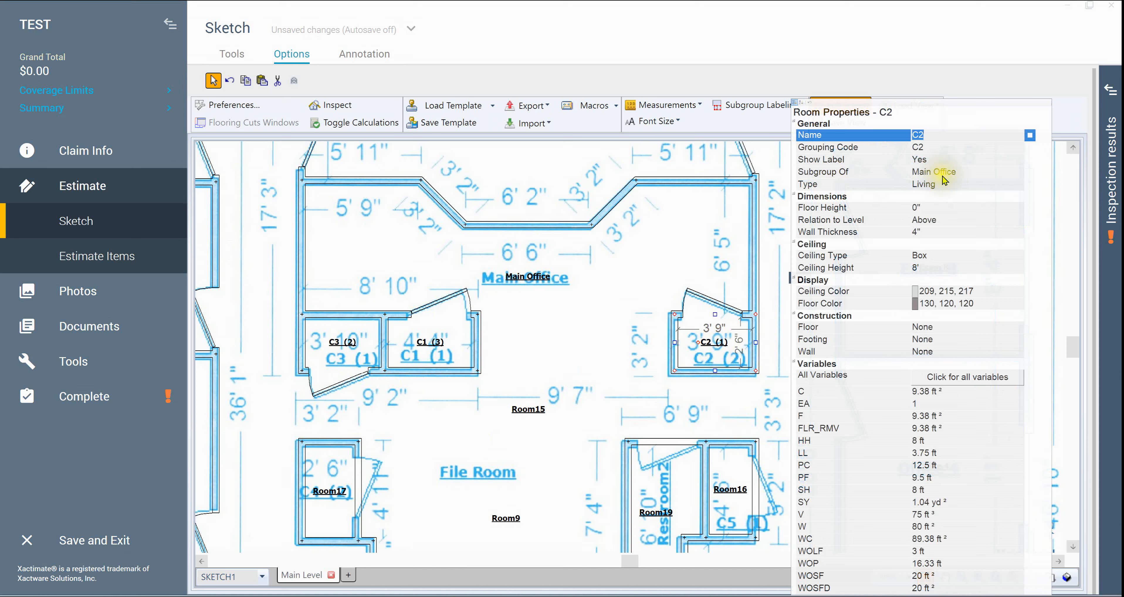
pyautogui.click(583, 419)
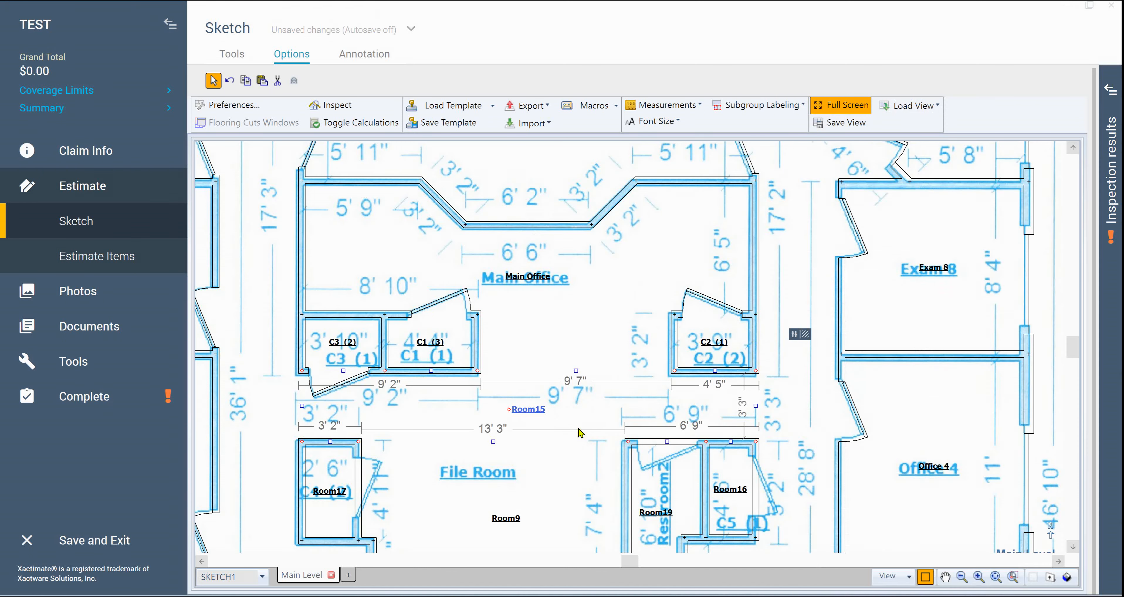
# - Rename Room9, the large room below Room15, as File Room
pyautogui.scroll(-2, 582, 432)
pyautogui.click(413, 518)
pyautogui.moveTo(546, 479); pyautogui.dragTo(555, 392)
pyautogui.press('Escape')
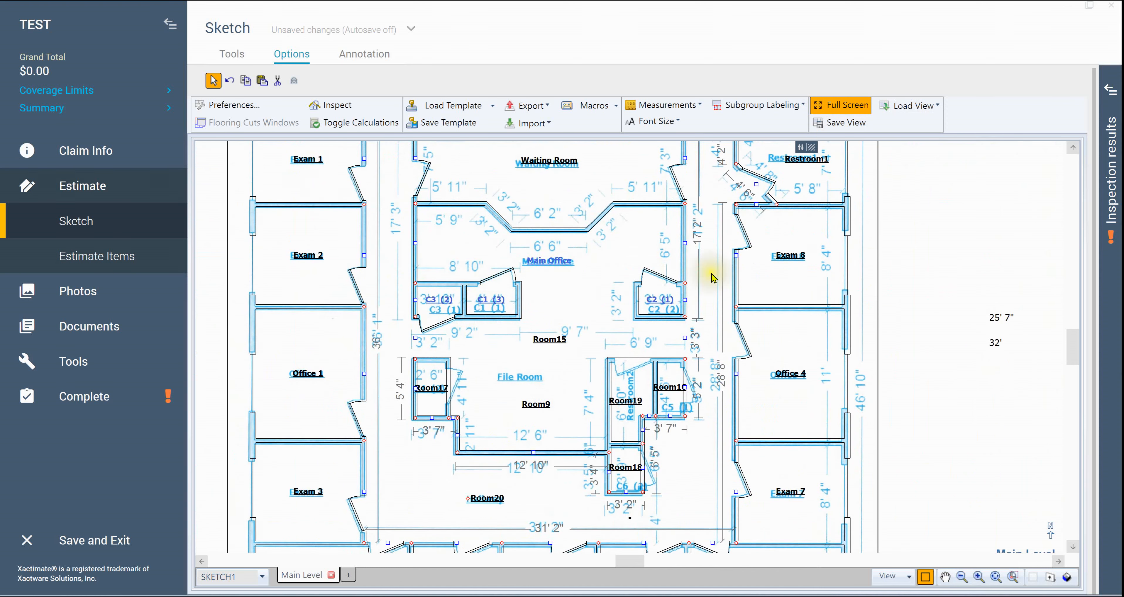
pyautogui.click(537, 423)
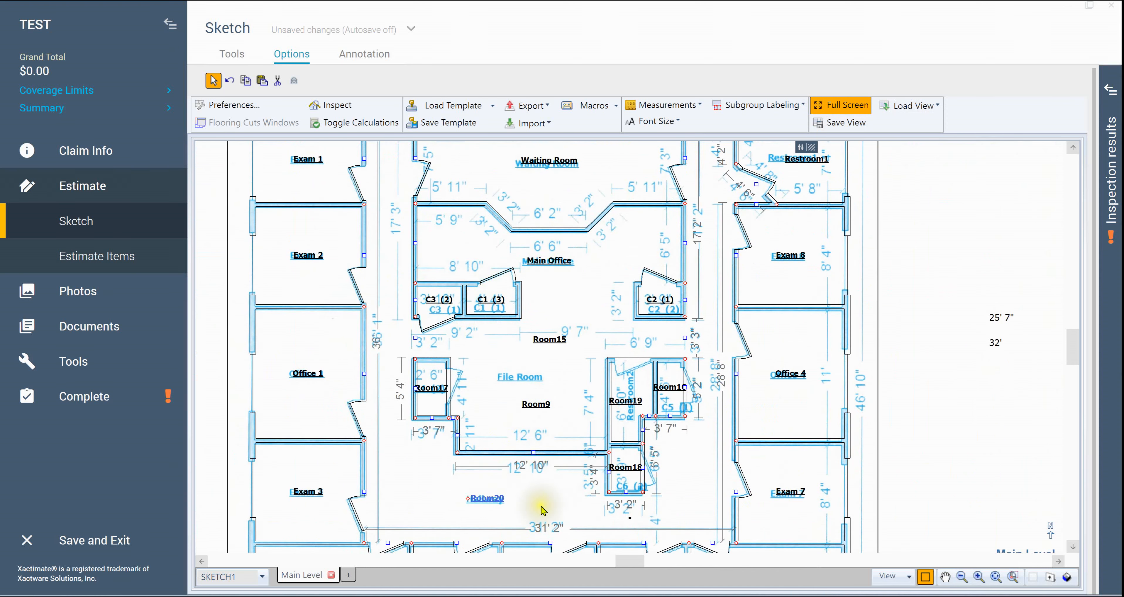
pyautogui.scroll(2, 544, 504)
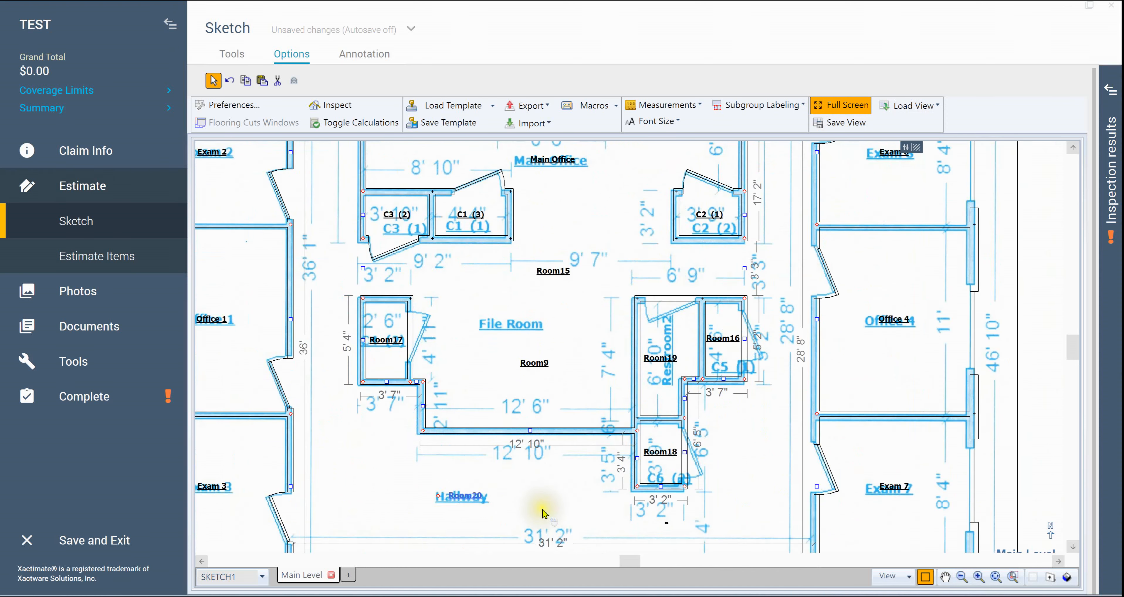
pyautogui.click(537, 363)
pyautogui.write('Fil')
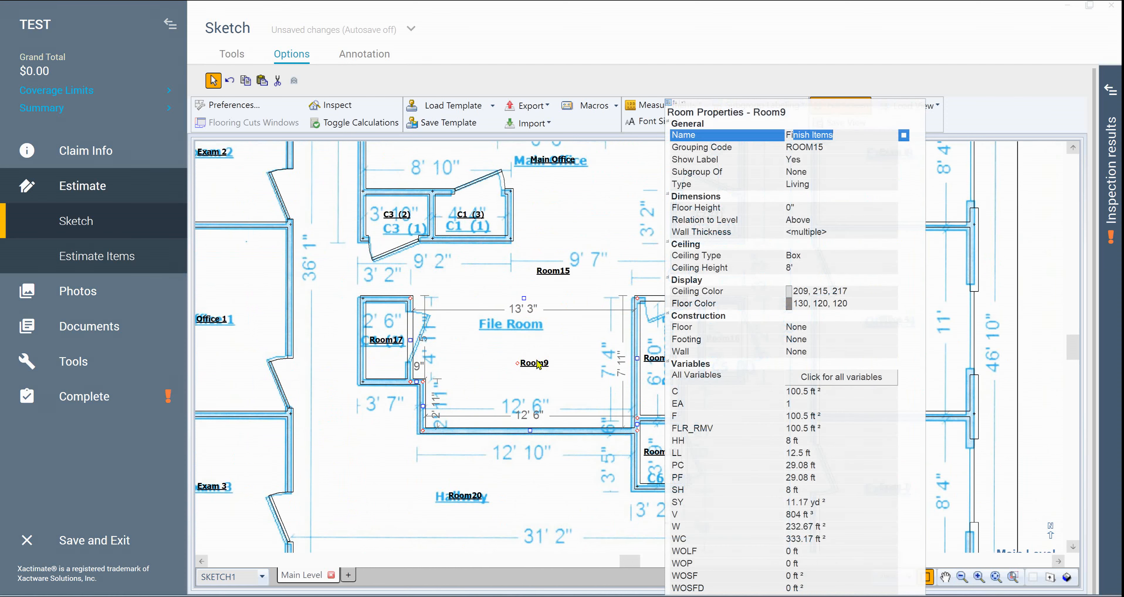
pyautogui.write('e Room')
pyautogui.press('Return')
# - Rename Room17, the closet beside the file room, as C4
pyautogui.click(382, 347)
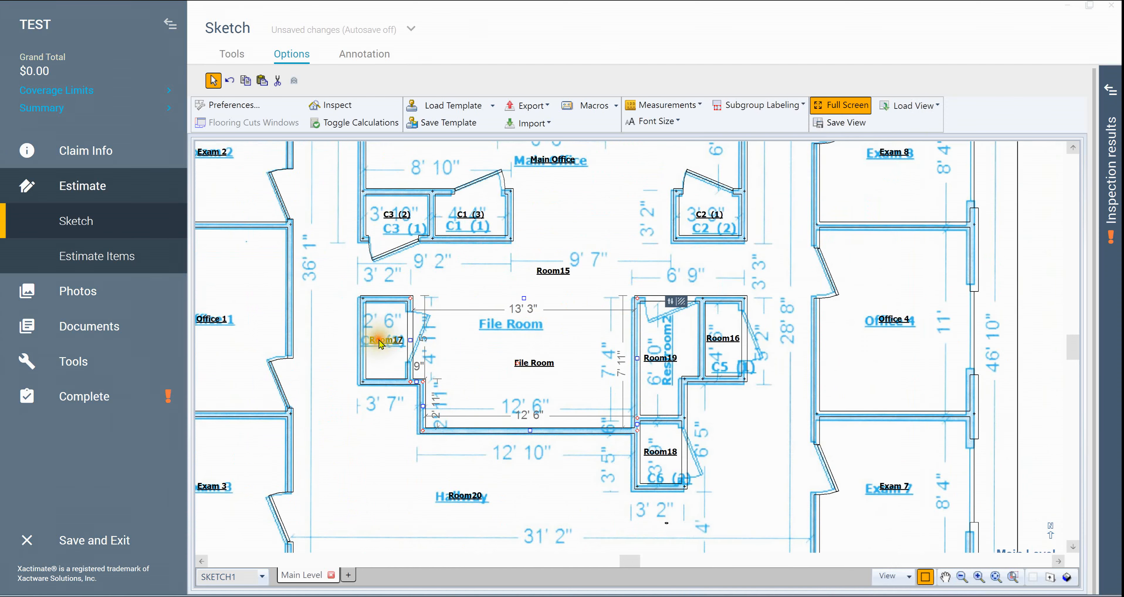
pyautogui.doubleClick(382, 344)
pyautogui.write('C4')
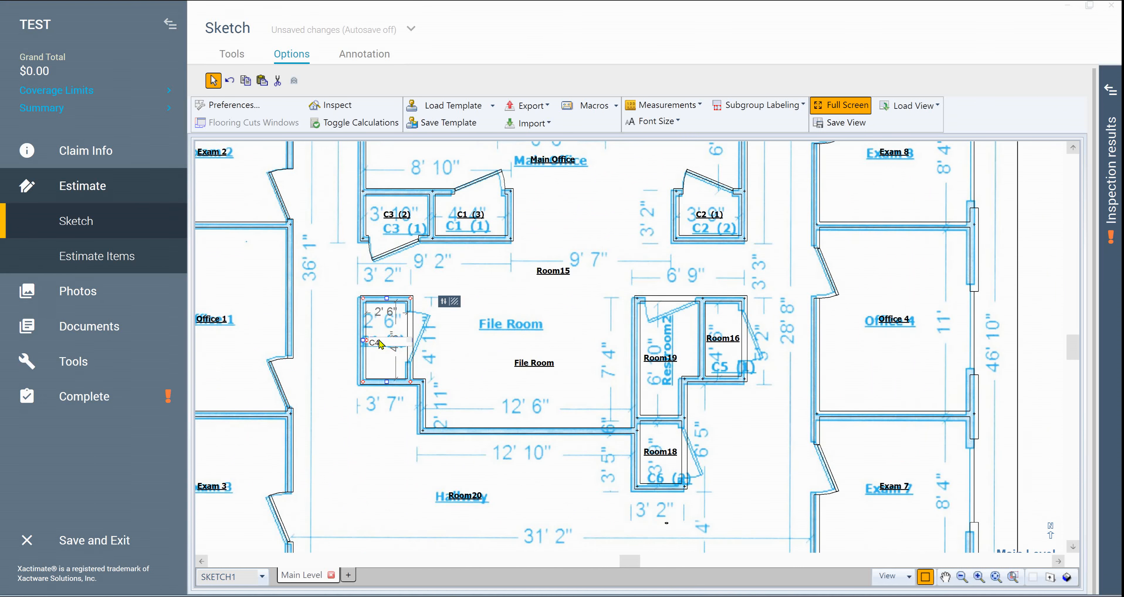
pyautogui.press('Return')
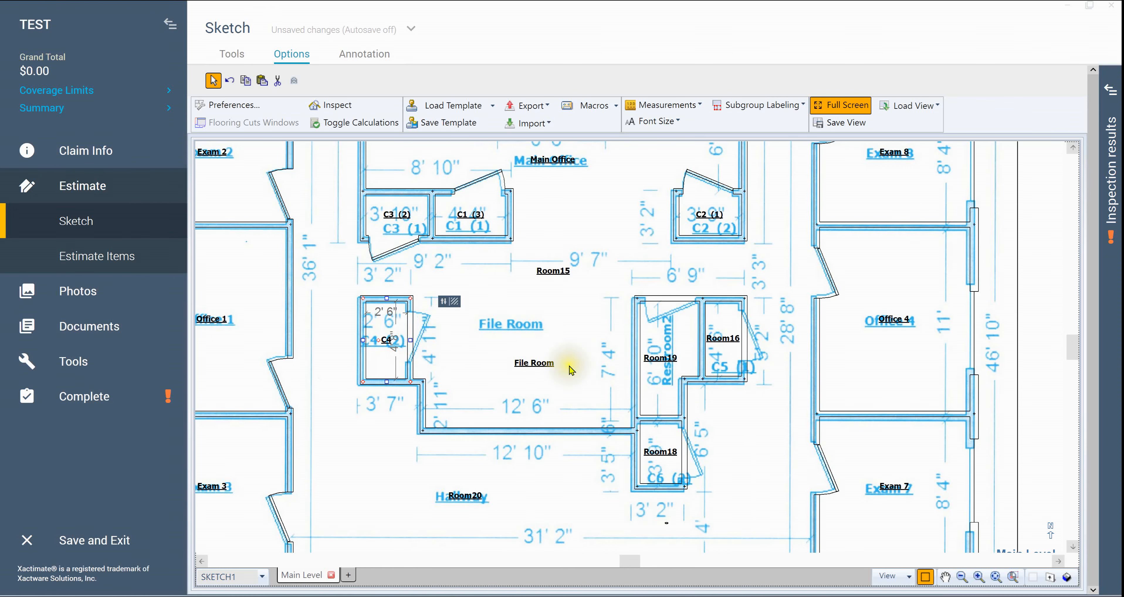
# - Combine closet C4 with the File Room as its subroom
pyautogui.doubleClick(386, 342)
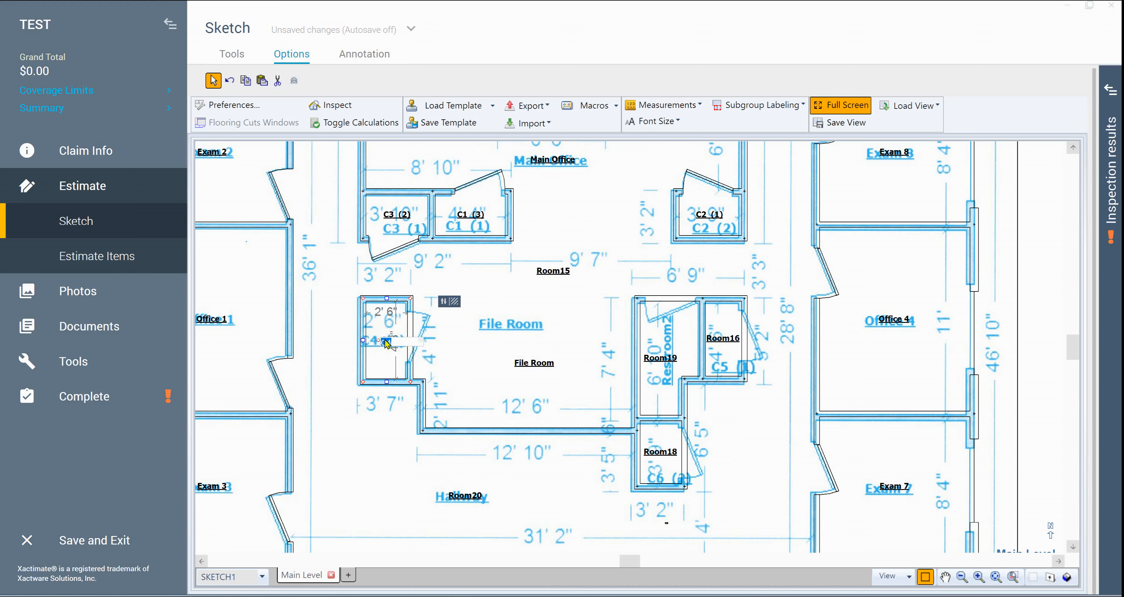
pyautogui.click(509, 343)
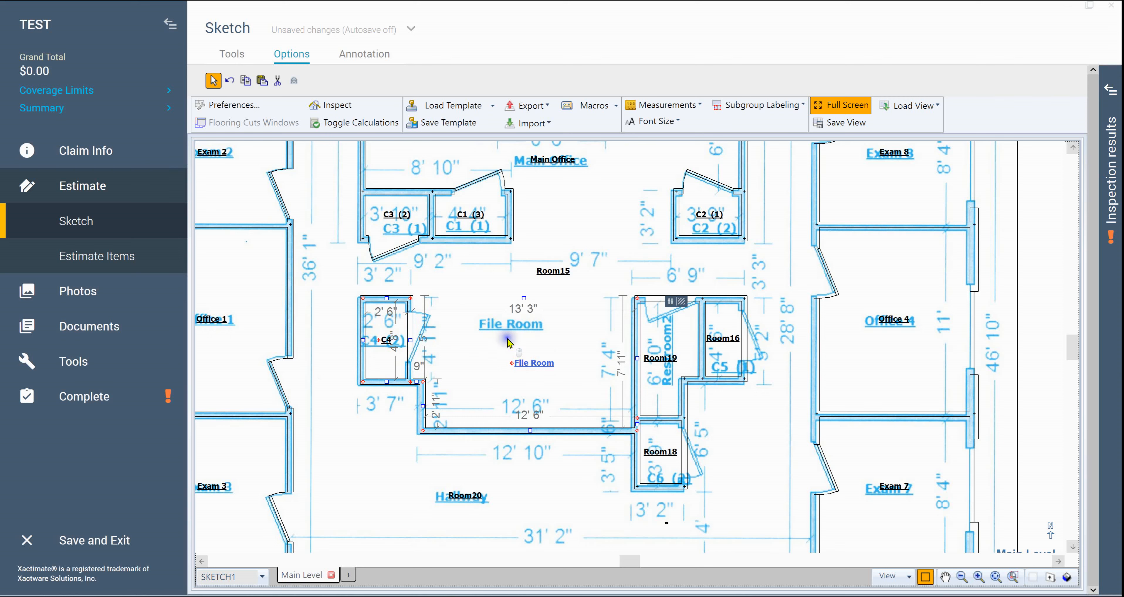
pyautogui.rightClick(507, 338)
pyautogui.click(560, 445)
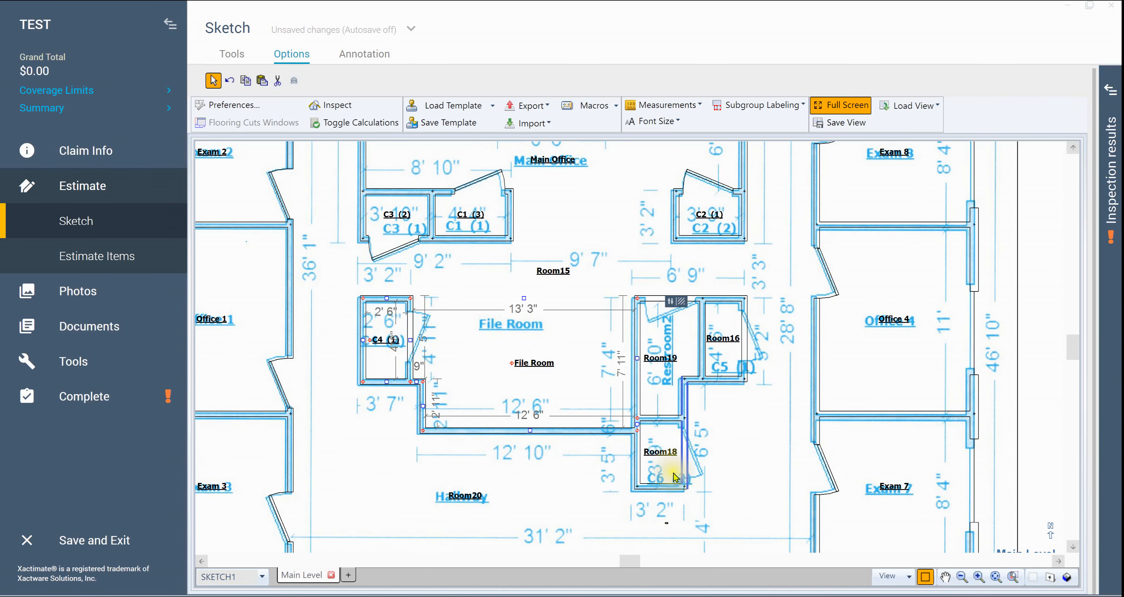
# - Rename Room19, the narrow room between the File Room and Room16, as Restroom2
pyautogui.moveTo(747, 450); pyautogui.dragTo(630, 415)
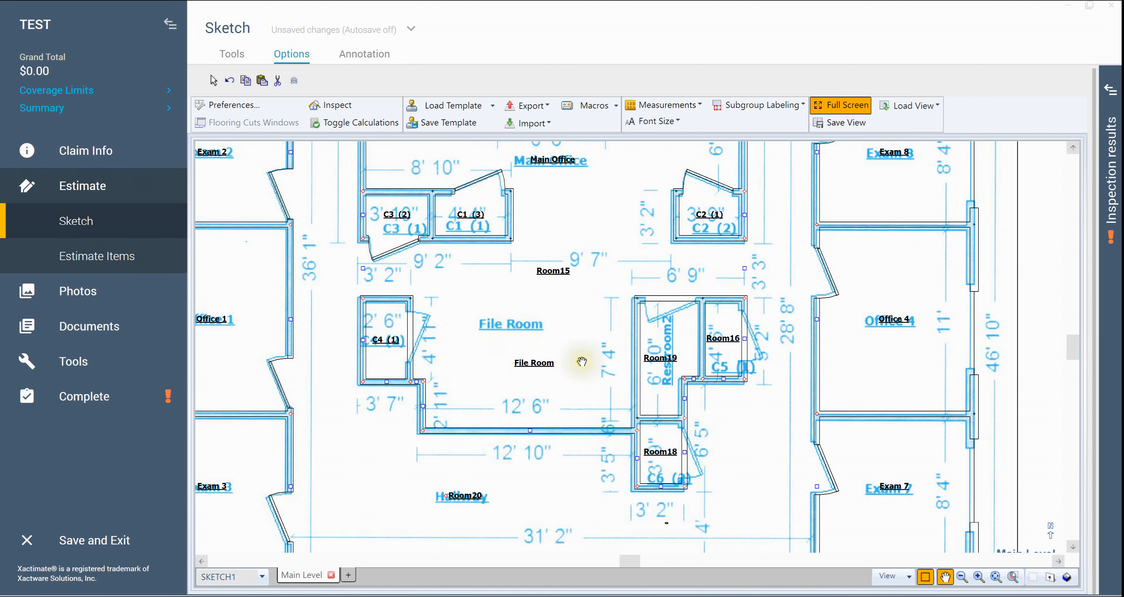
pyautogui.press('Escape')
pyautogui.moveTo(569, 365); pyautogui.dragTo(427, 361)
pyautogui.press('Escape')
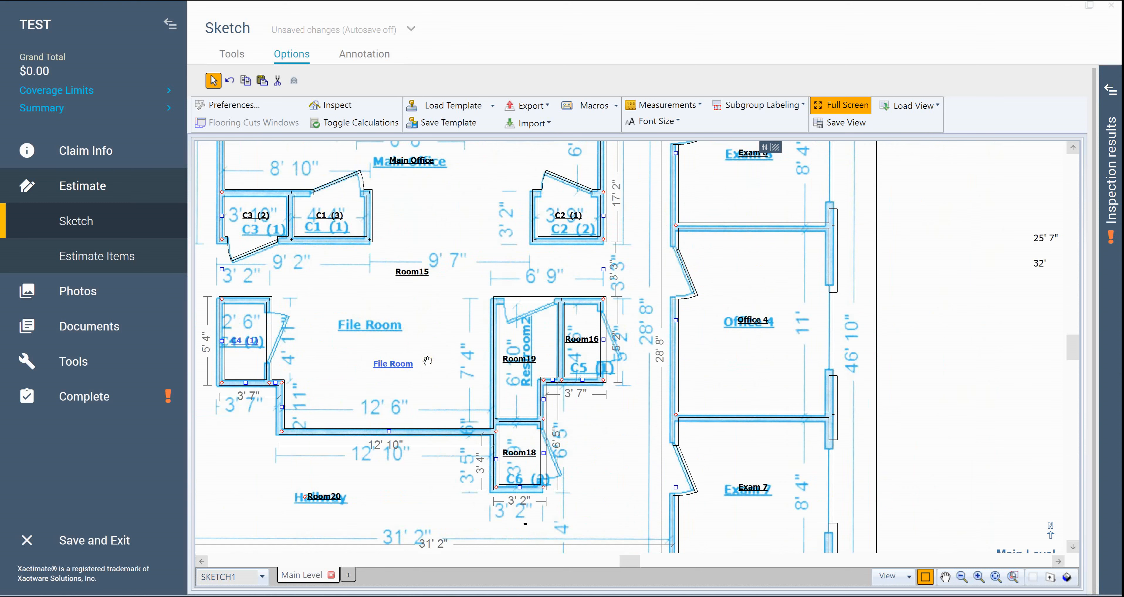
pyautogui.doubleClick(520, 359)
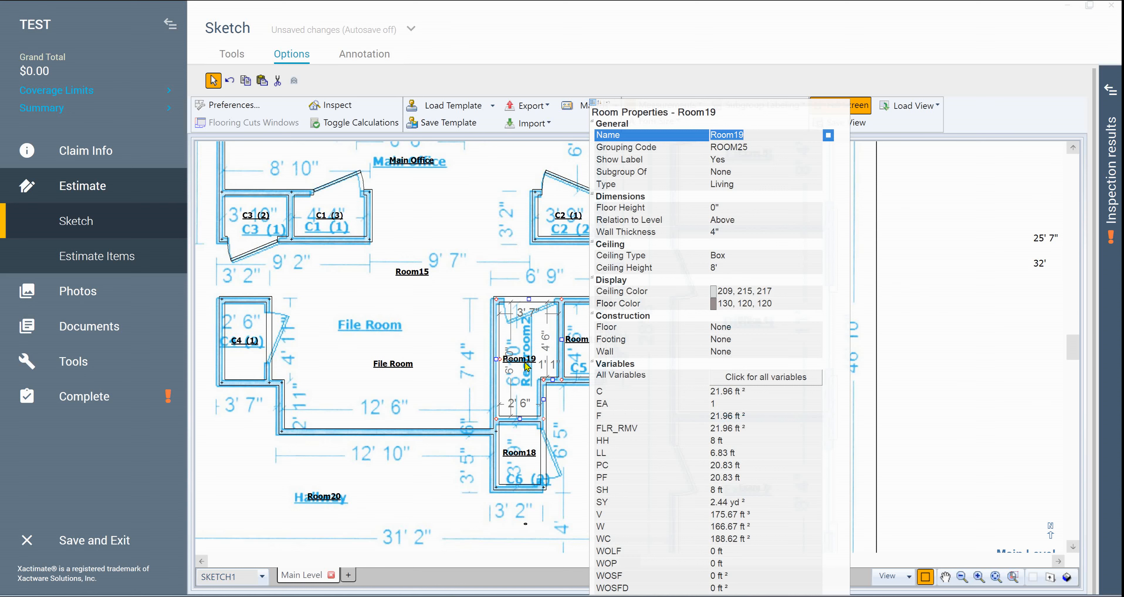
pyautogui.write('Restroom2')
pyautogui.press('Return')
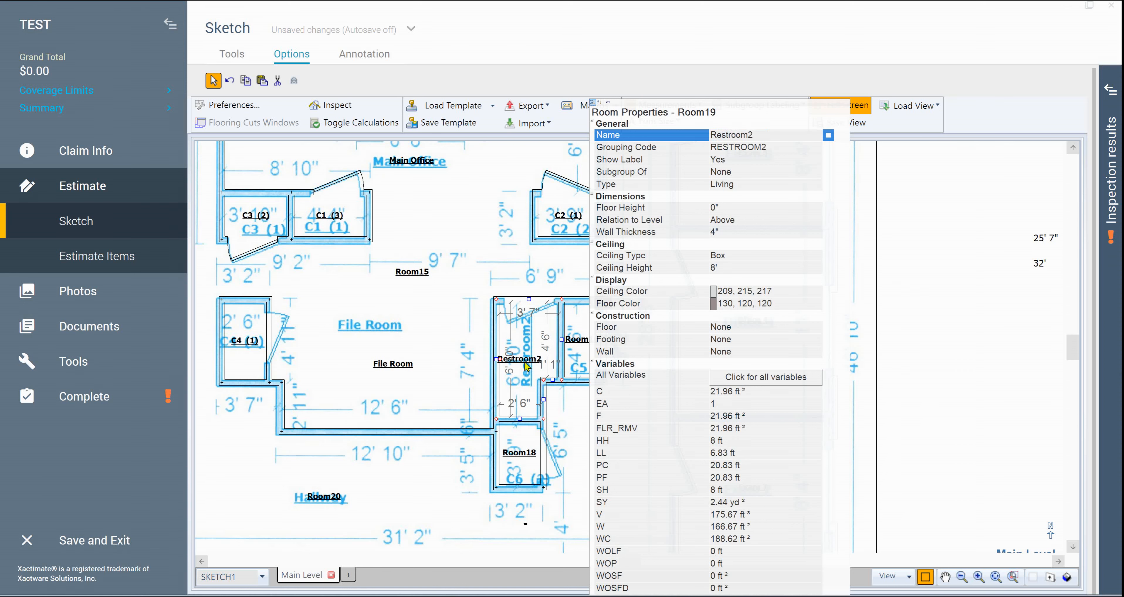
pyautogui.click(891, 429)
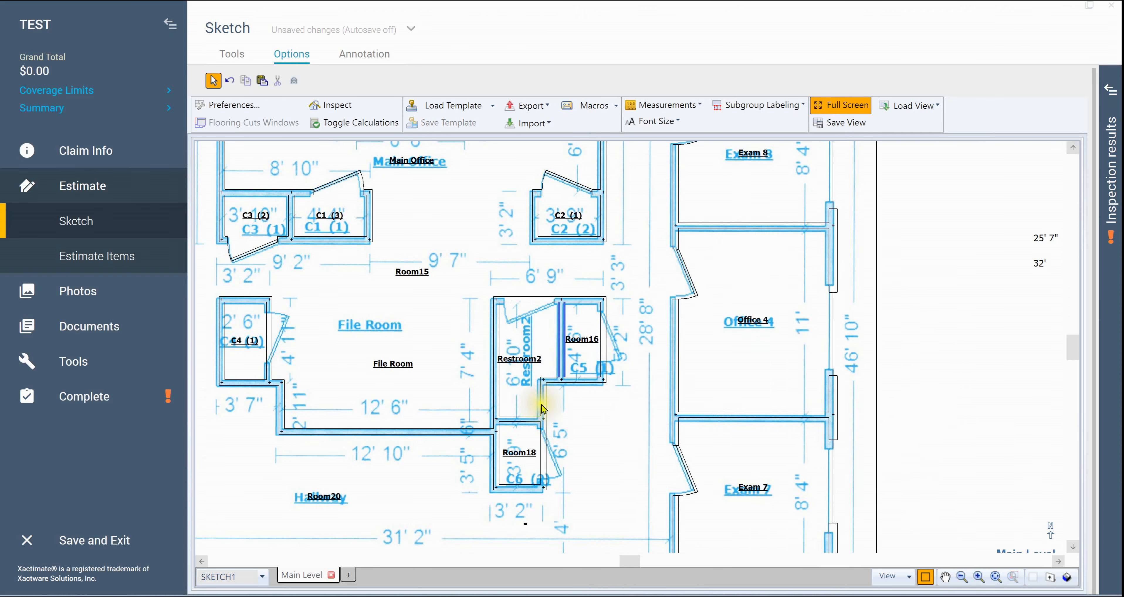
# - Rotate the Restroom2 label to read vertically and place it in the middle of the narrow restroom
pyautogui.scroll(3, 522, 360)
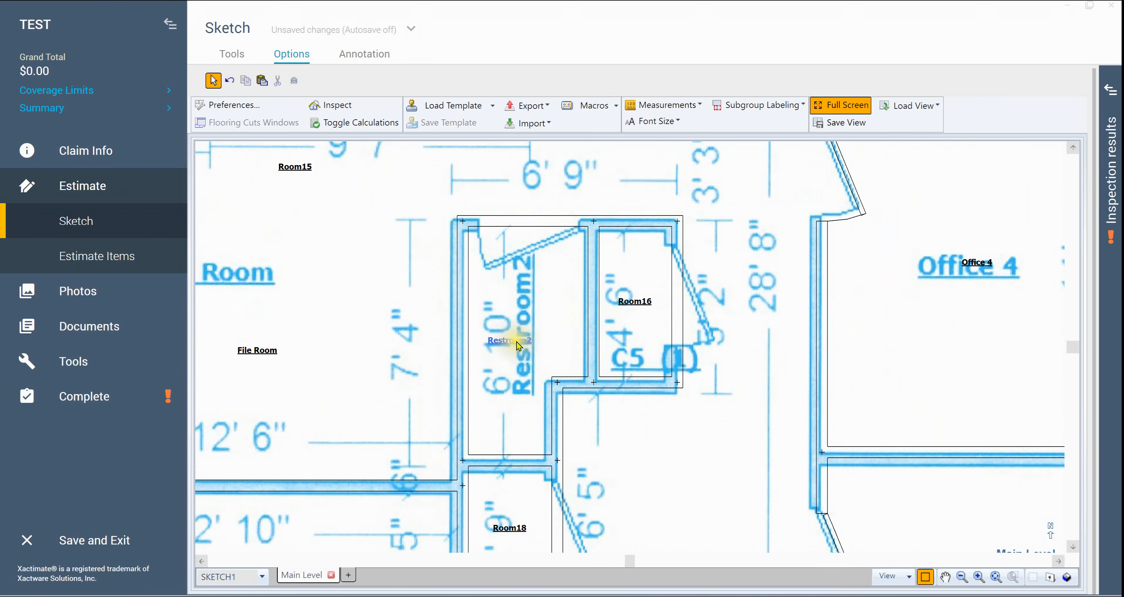
pyautogui.click(497, 341)
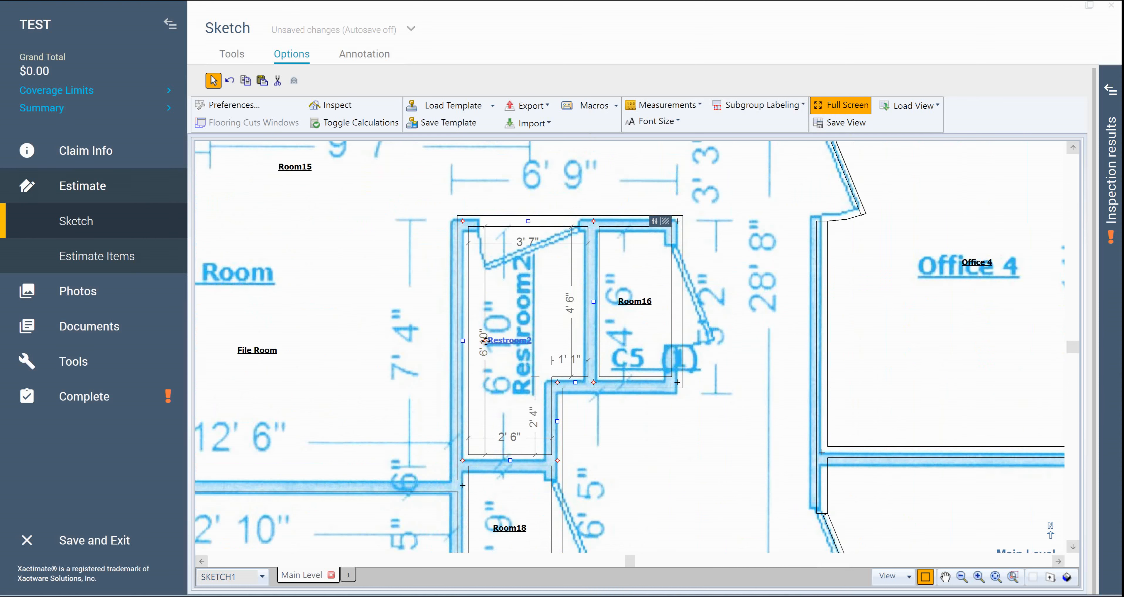
pyautogui.click(486, 341)
pyautogui.moveTo(486, 342); pyautogui.dragTo(491, 362)
pyautogui.press('space')
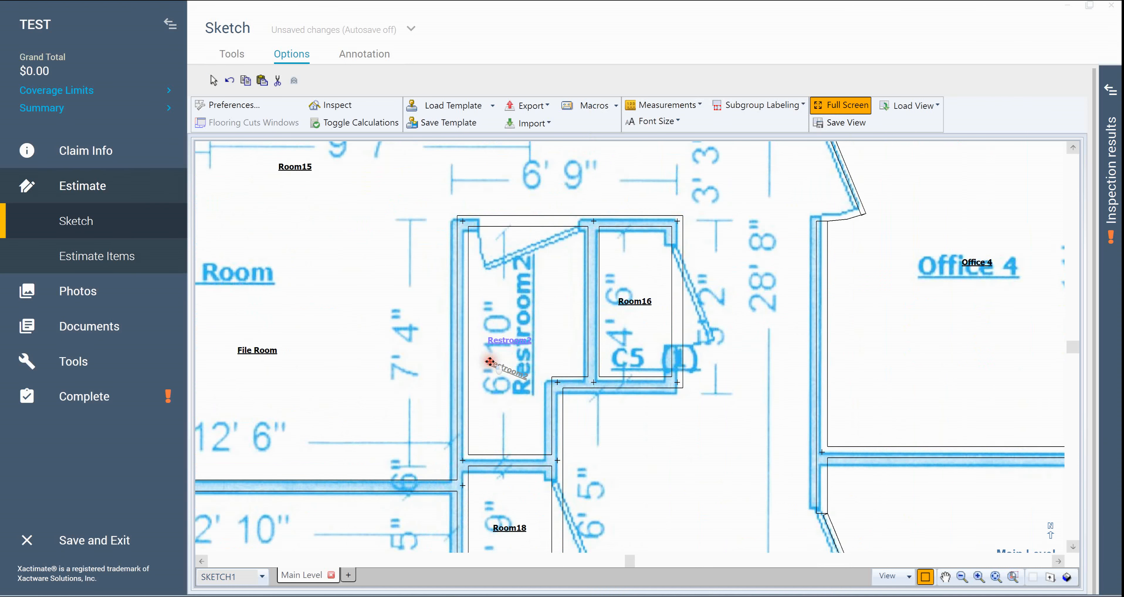
pyautogui.press('Left')
pyautogui.press('Left')
pyautogui.press('Left')
pyautogui.press('Left')
pyautogui.press('Left')
pyautogui.moveTo(490, 362); pyautogui.dragTo(518, 366)
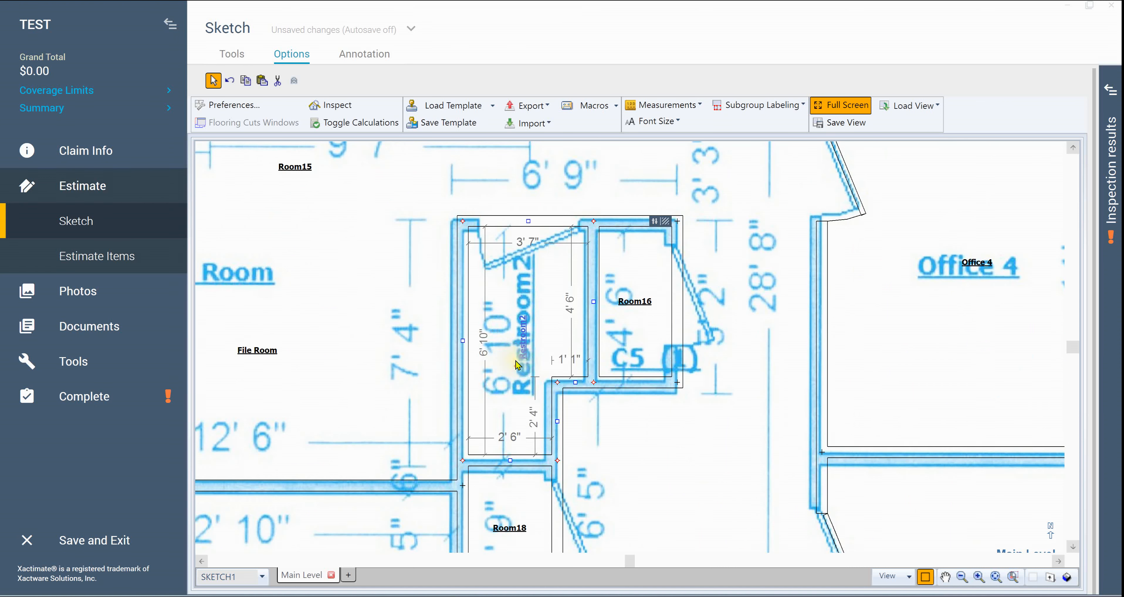
pyautogui.click(666, 485)
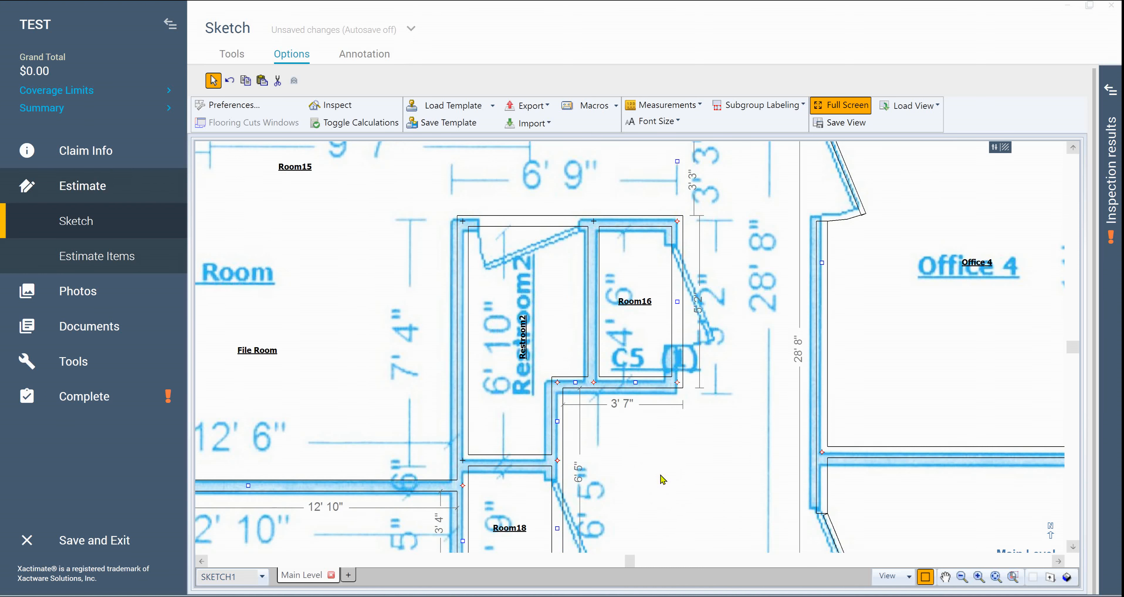
# - Rename Room16, the small closet beside Restroom2, as C5
pyautogui.doubleClick(635, 302)
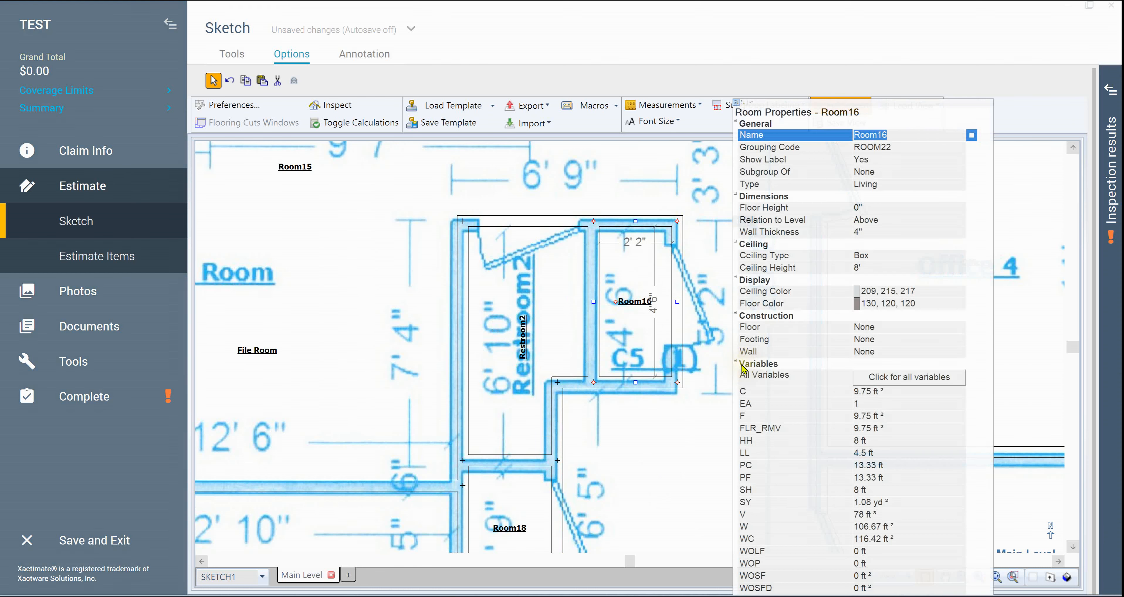
pyautogui.write('C5')
pyautogui.press('Return')
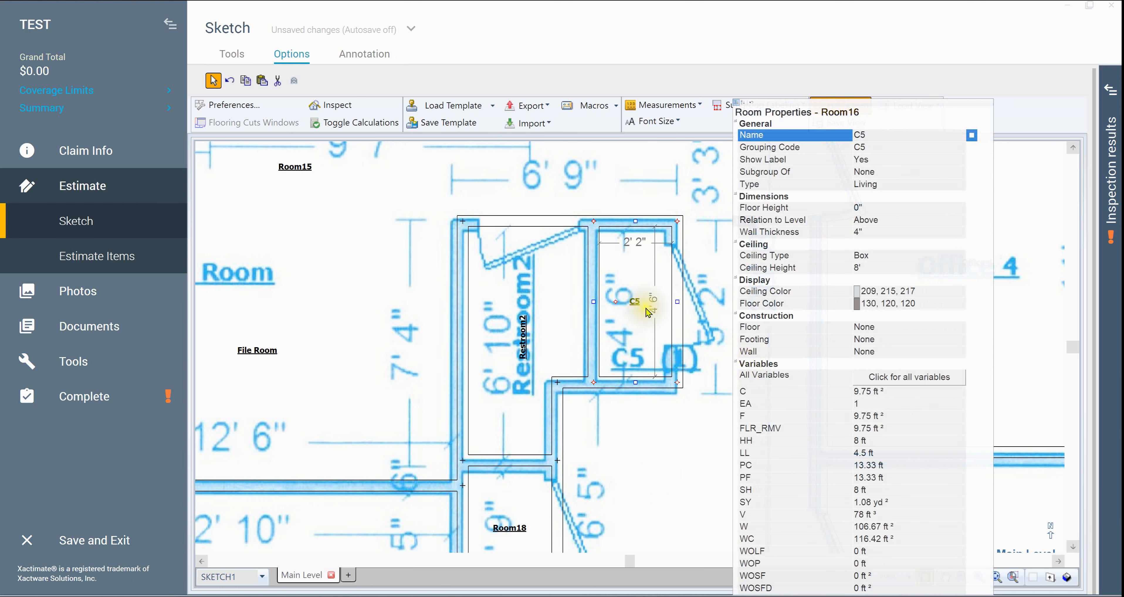
# - Rotate the C5 label to read vertically inside its closet
pyautogui.click(636, 302)
pyautogui.click(622, 331)
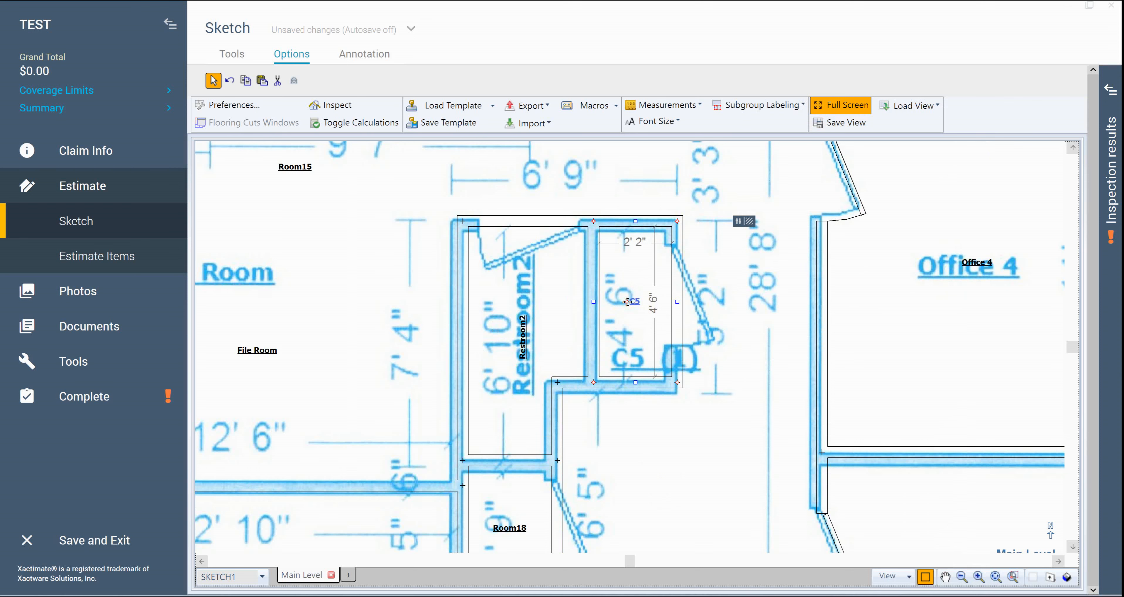
pyautogui.moveTo(627, 302); pyautogui.dragTo(629, 308)
pyautogui.press('Left')
pyautogui.press('Left')
pyautogui.press('Left')
pyautogui.press('Left')
pyautogui.press('Left')
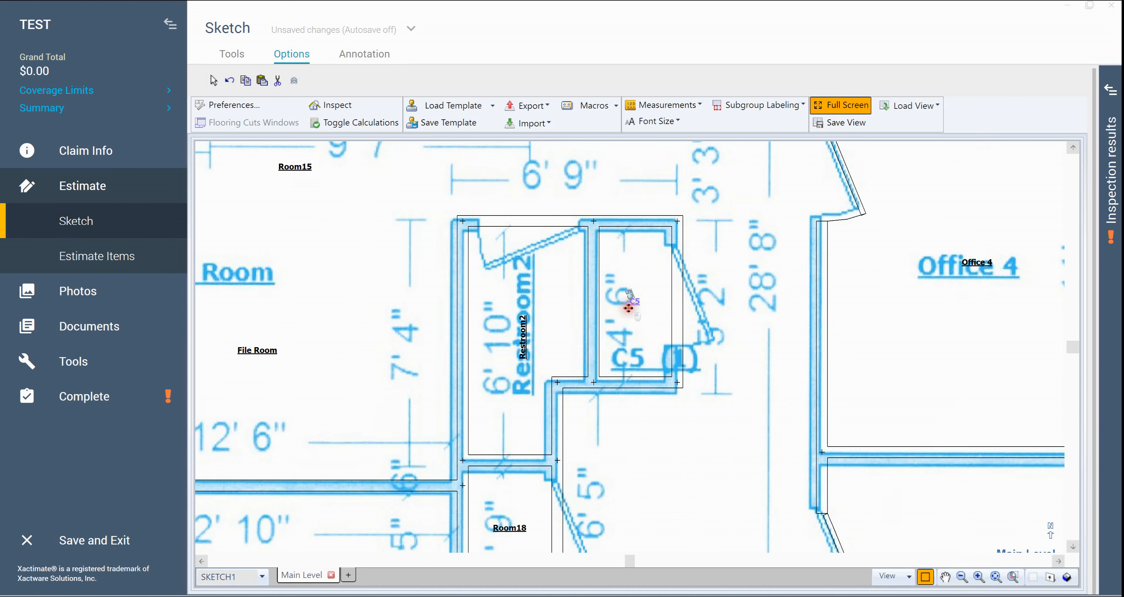
pyautogui.press('Left')
pyautogui.moveTo(628, 308); pyautogui.dragTo(631, 314)
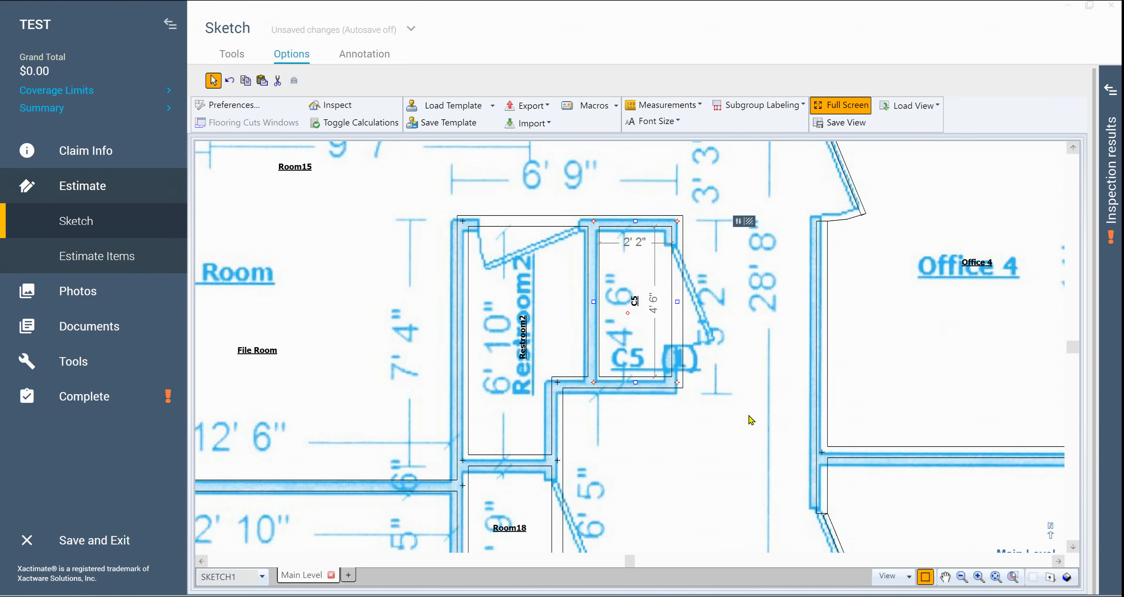
# - Add a door in Restroom2's upper wall and another in closet C5's outer right wall
pyautogui.press('r')
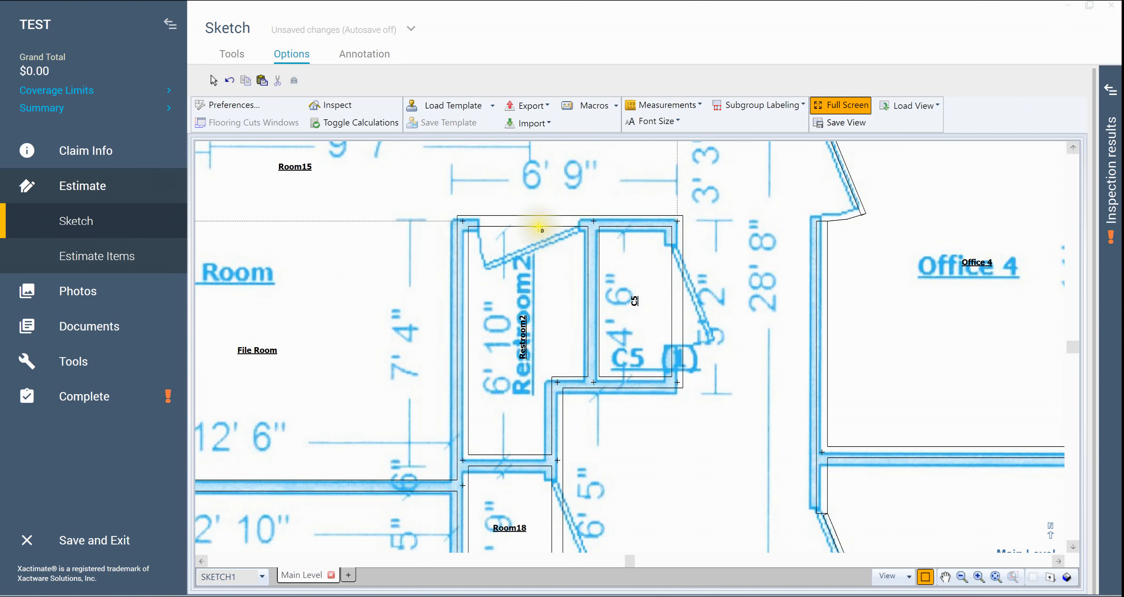
pyautogui.click(528, 220)
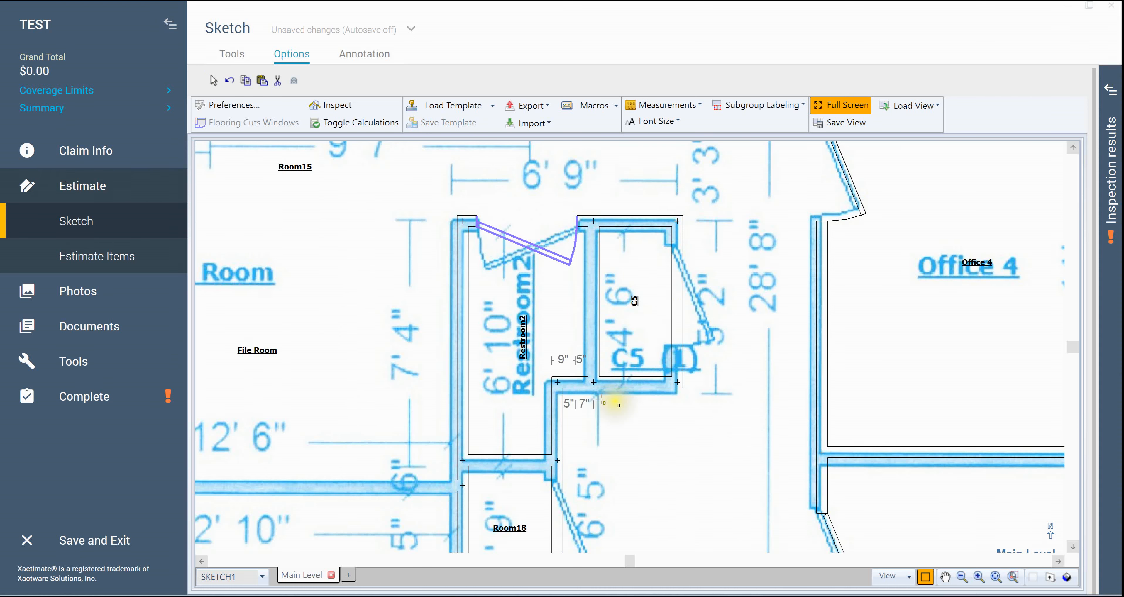
pyautogui.click(680, 303)
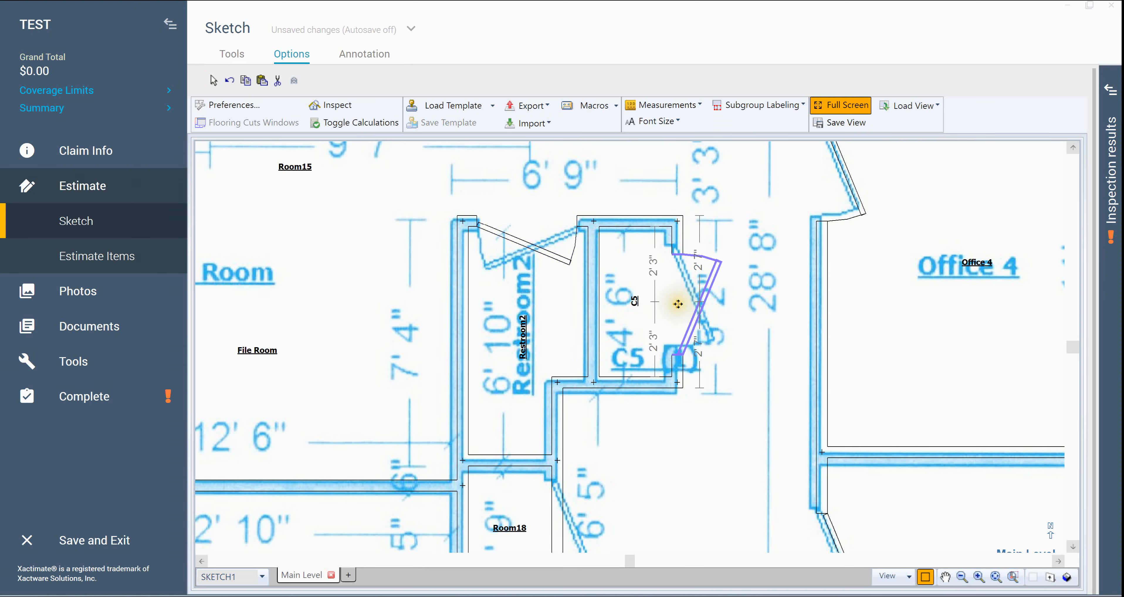
pyautogui.click(679, 304)
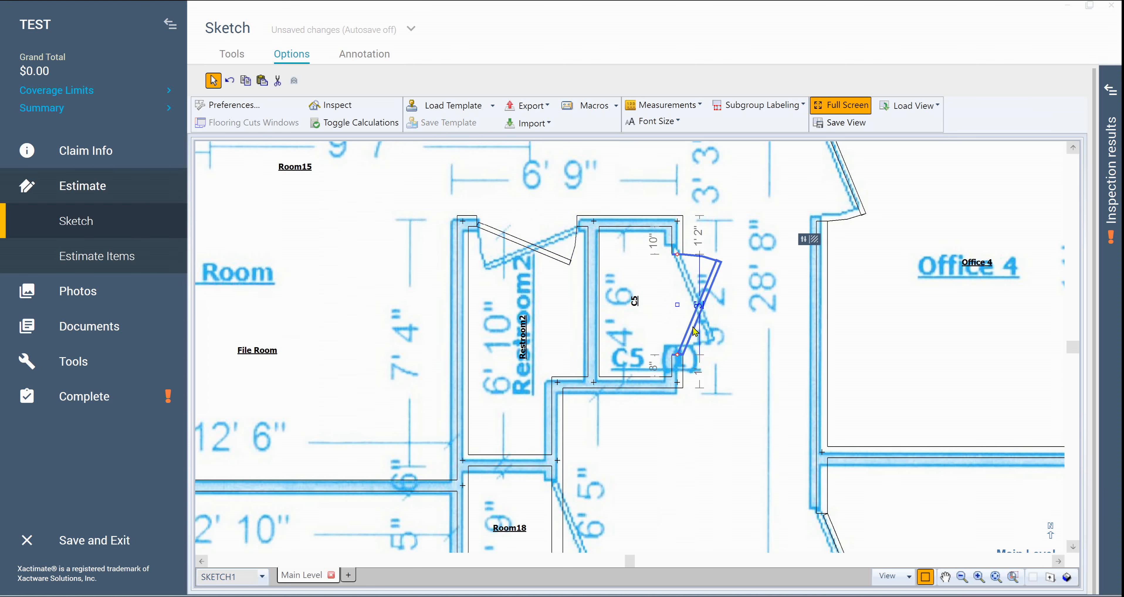
# - Flip the swing of the C5 and Restroom2 doors to match the underlay
pyautogui.press('space')
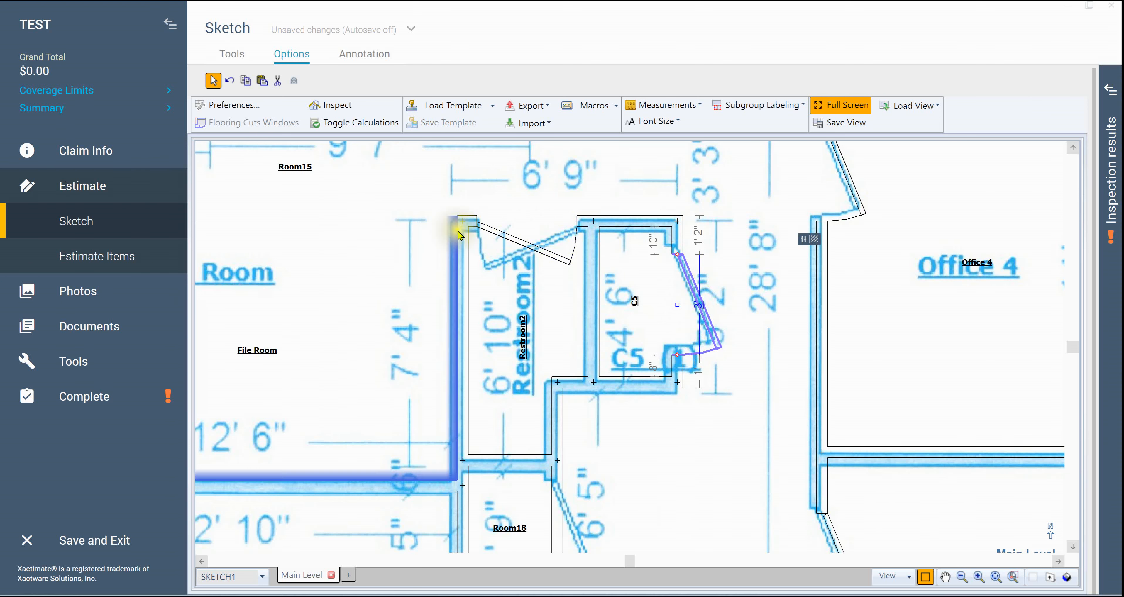
pyautogui.click(535, 249)
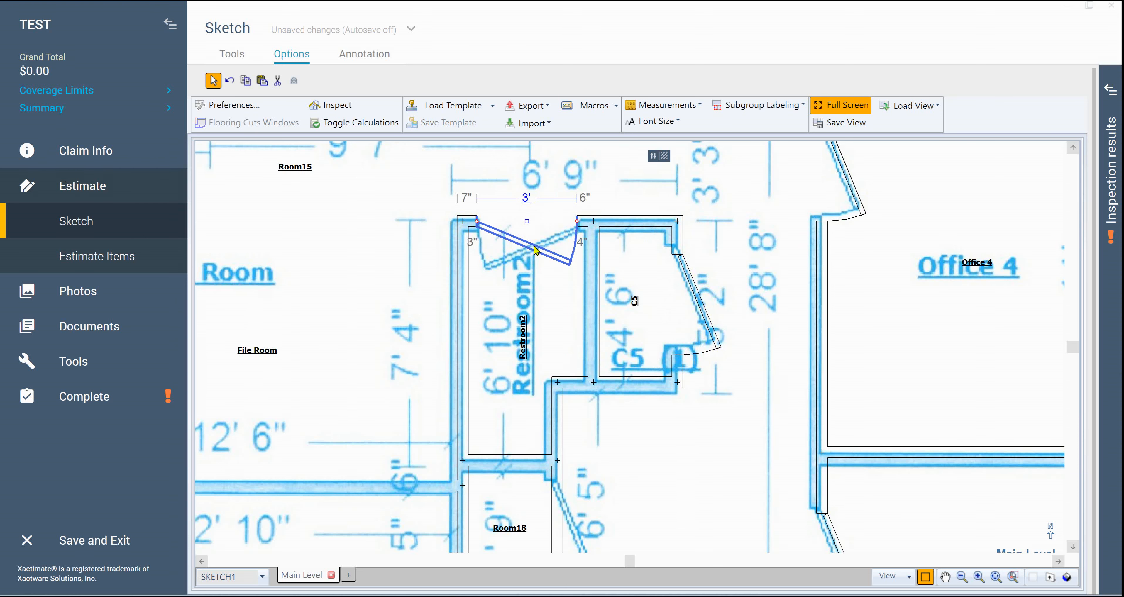
pyautogui.press('space')
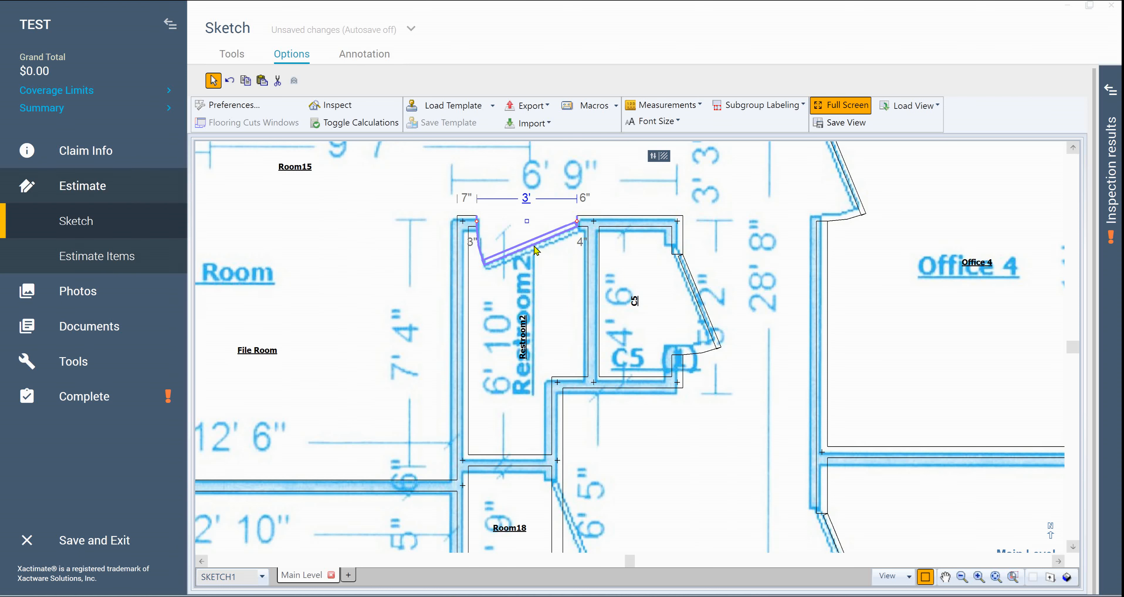
pyautogui.click(536, 249)
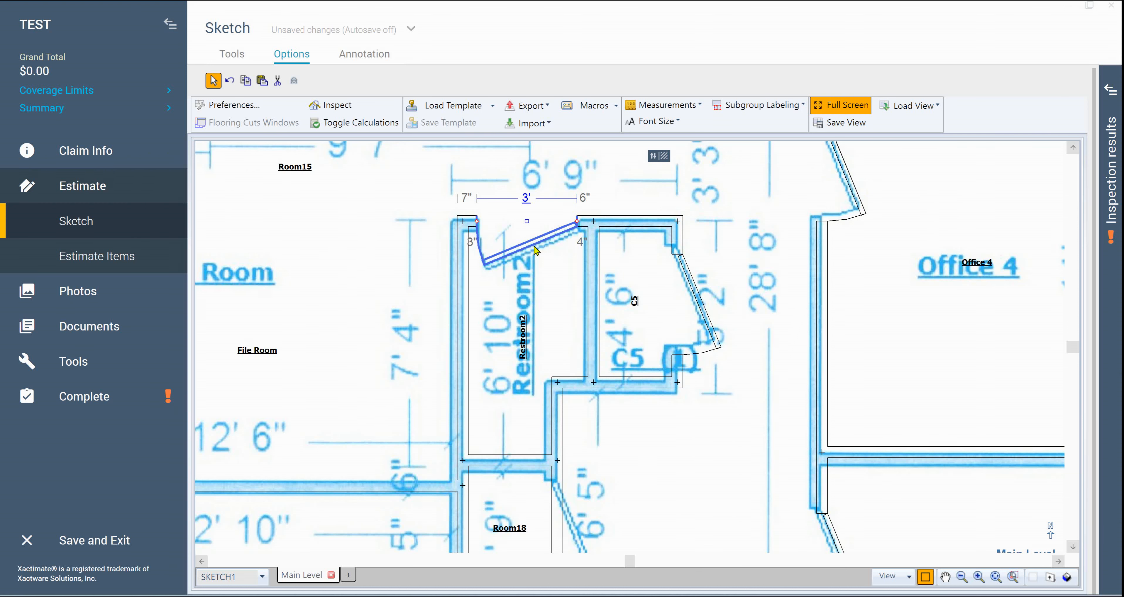
# - Add a door in the right wall of Room18, below Restroom2, and flip its swing to match the underlay
pyautogui.click(624, 423)
pyautogui.moveTo(637, 438); pyautogui.dragTo(568, 268)
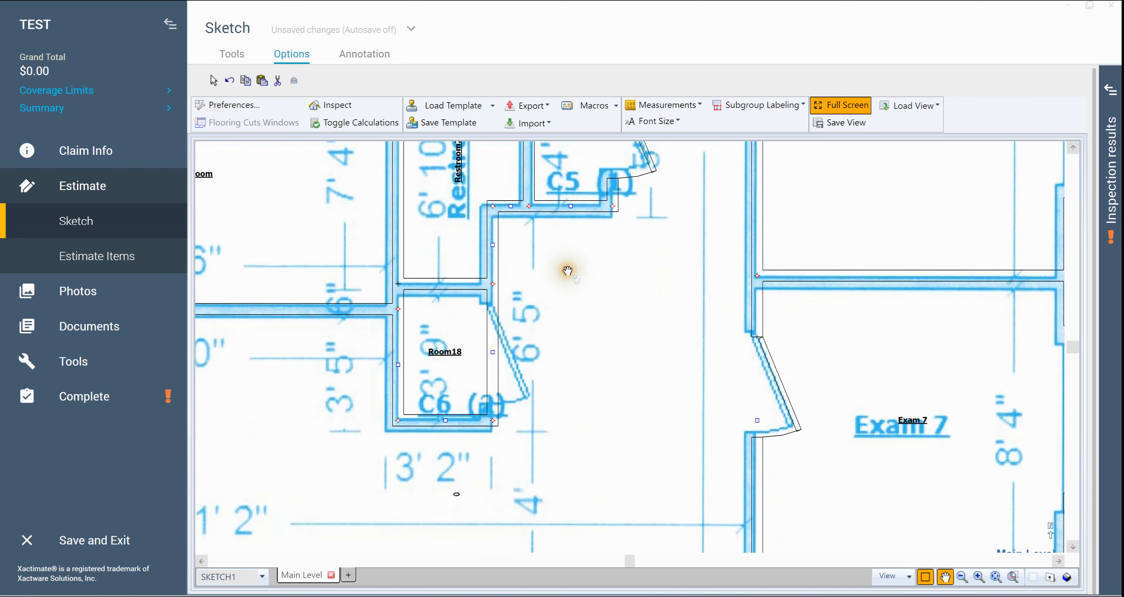
pyautogui.click(498, 367)
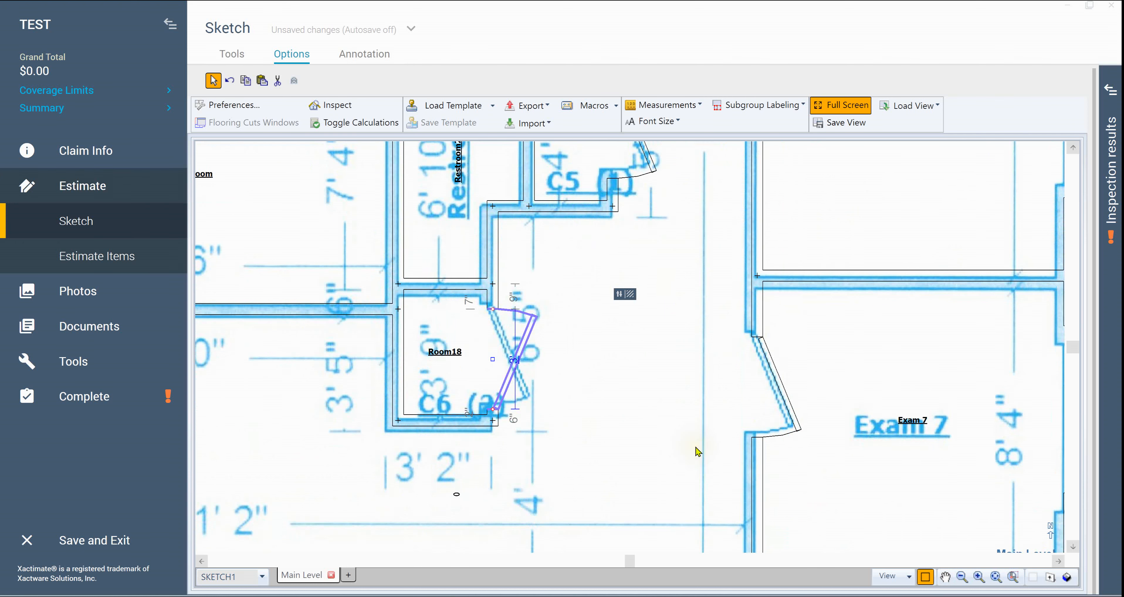
pyautogui.press('space')
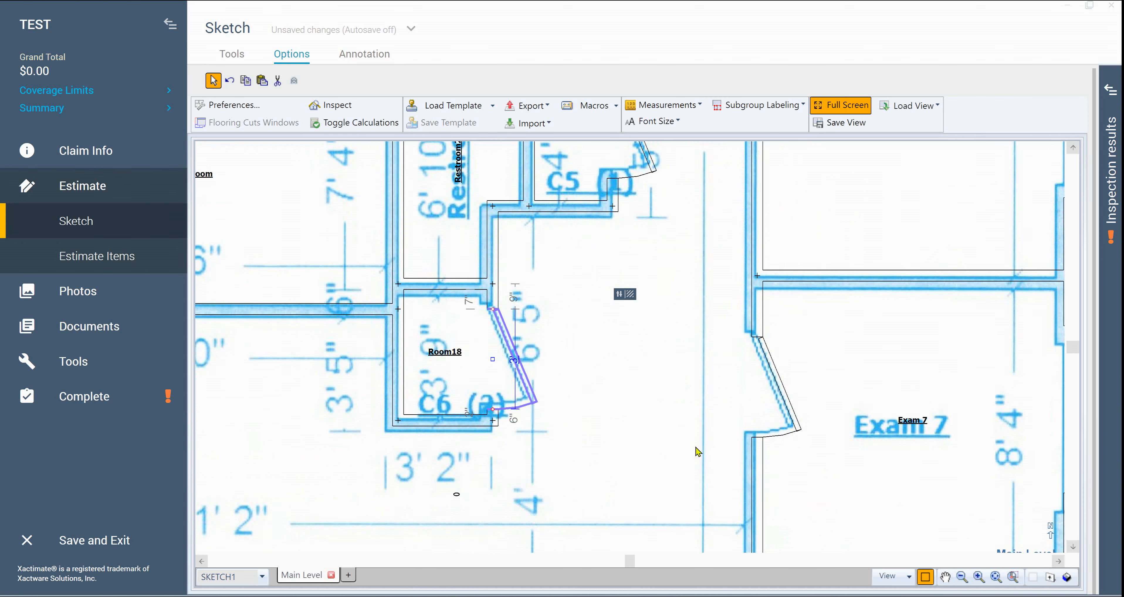
# - Rename Room18, the closet below Restroom2, as C6
pyautogui.click(442, 352)
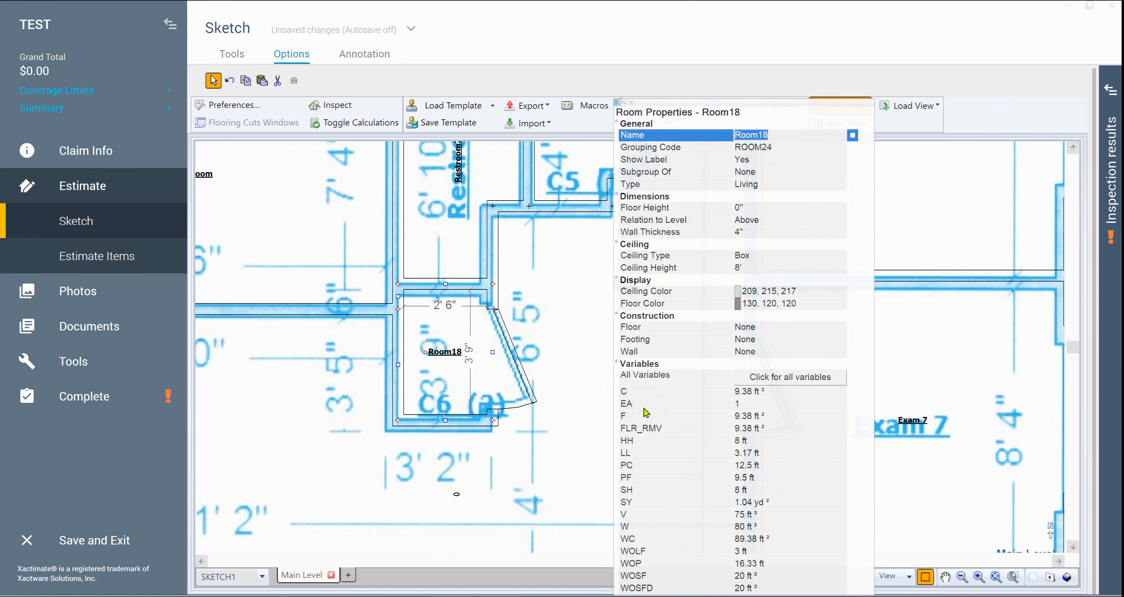
pyautogui.write('C')
pyautogui.write('6')
pyautogui.press('Return')
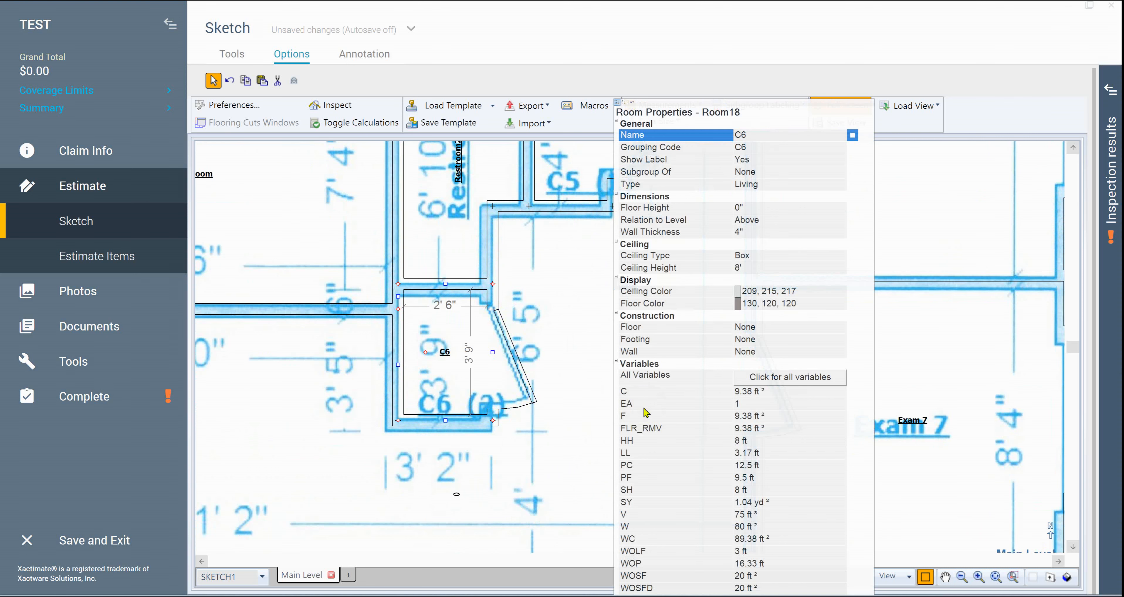
pyautogui.click(319, 428)
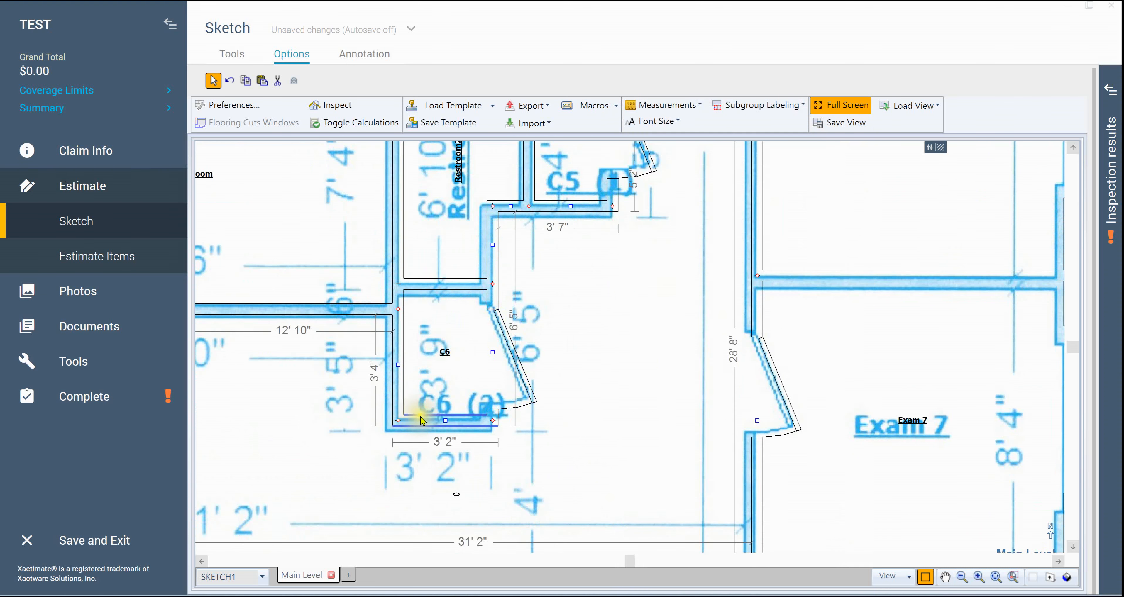
# - Rename Room20, the corridor area below the File Room, as Hallway
pyautogui.click(528, 415)
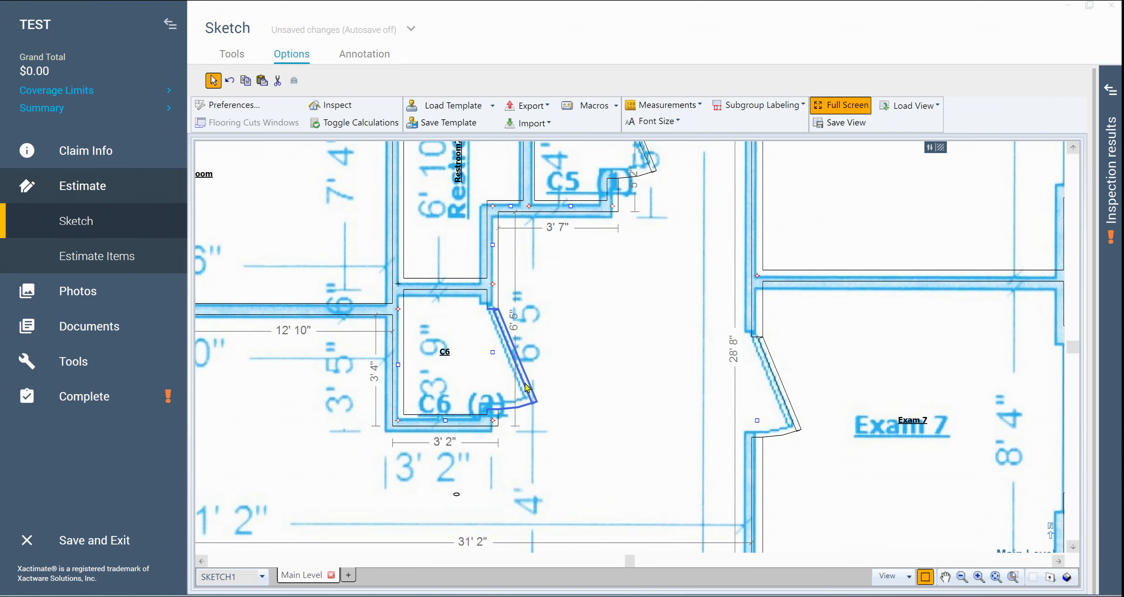
pyautogui.moveTo(561, 399)
pyautogui.mouseDown()
pyautogui.moveTo(574, 410)
pyautogui.moveTo(573, 355)
pyautogui.mouseUp()
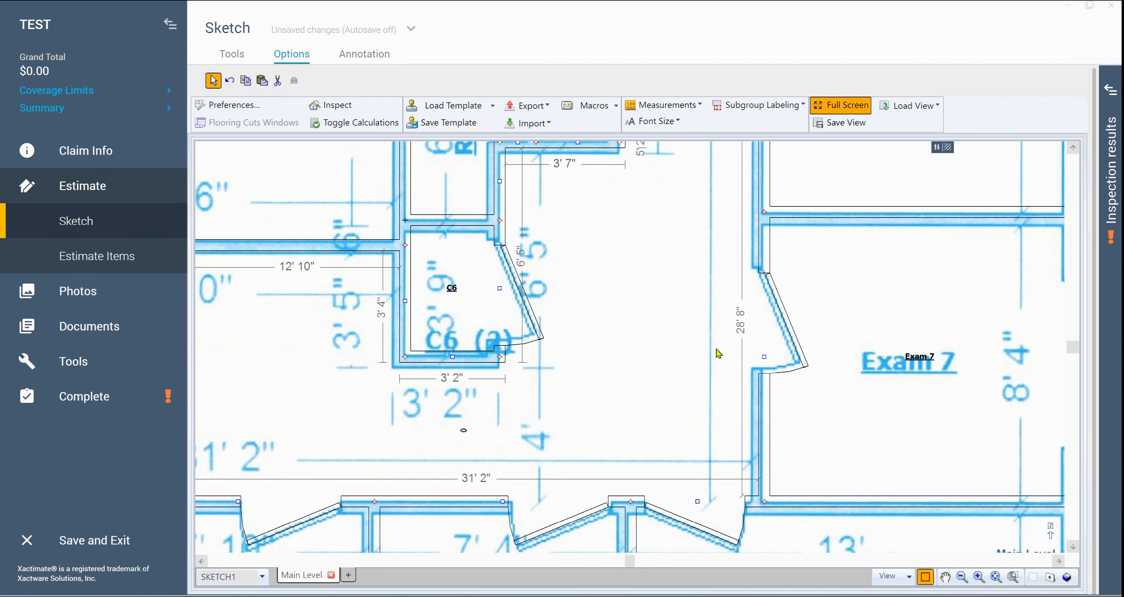
pyautogui.scroll(-3, 719, 354)
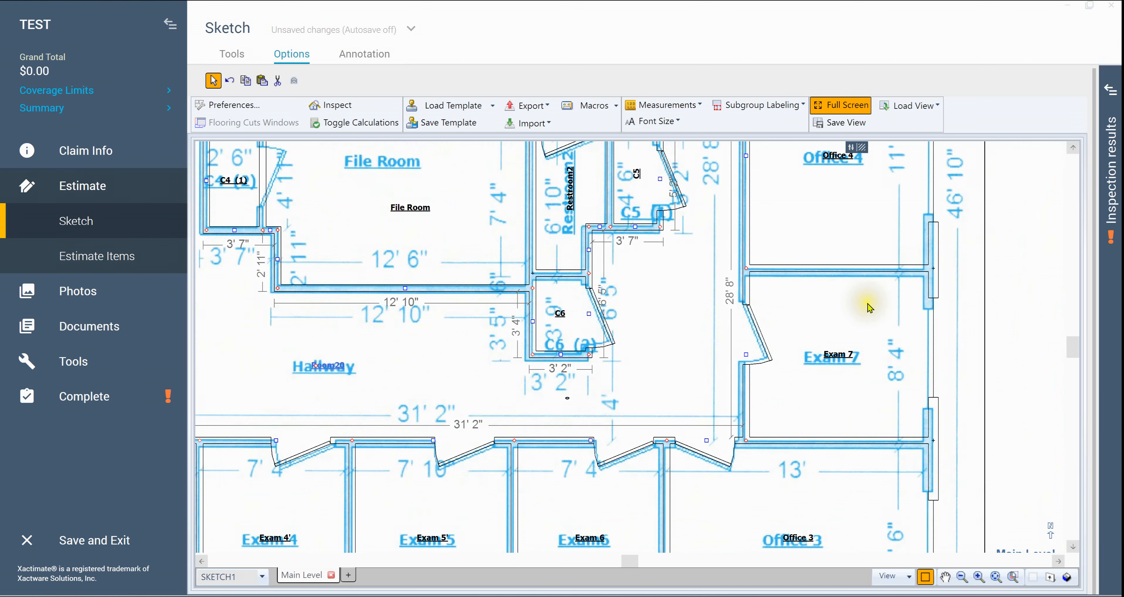
pyautogui.doubleClick(325, 369)
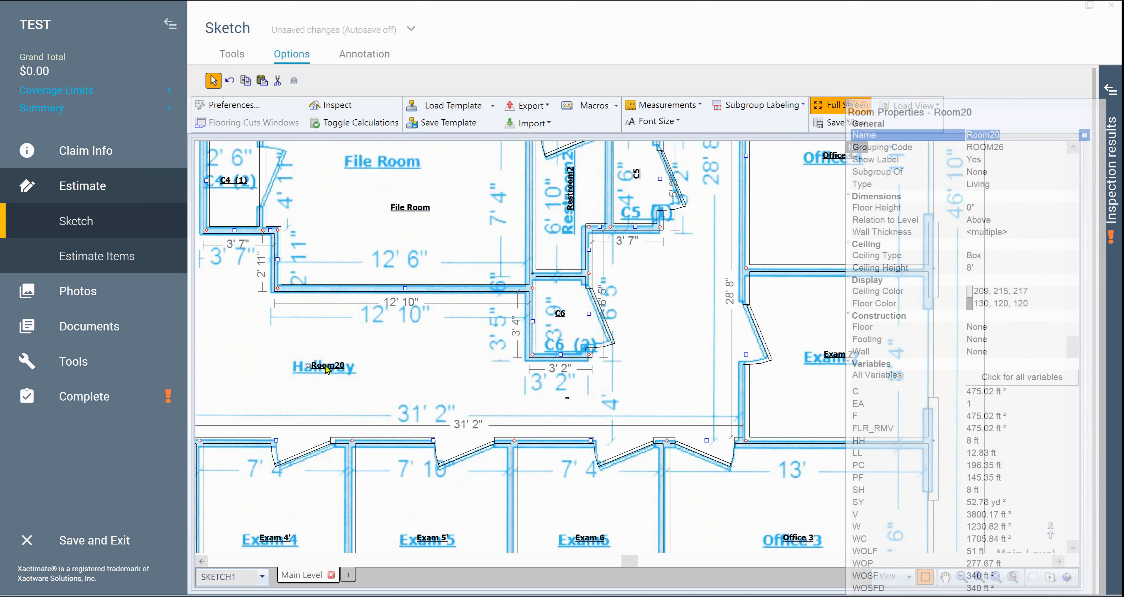
pyautogui.write('Hallway')
pyautogui.press('Return')
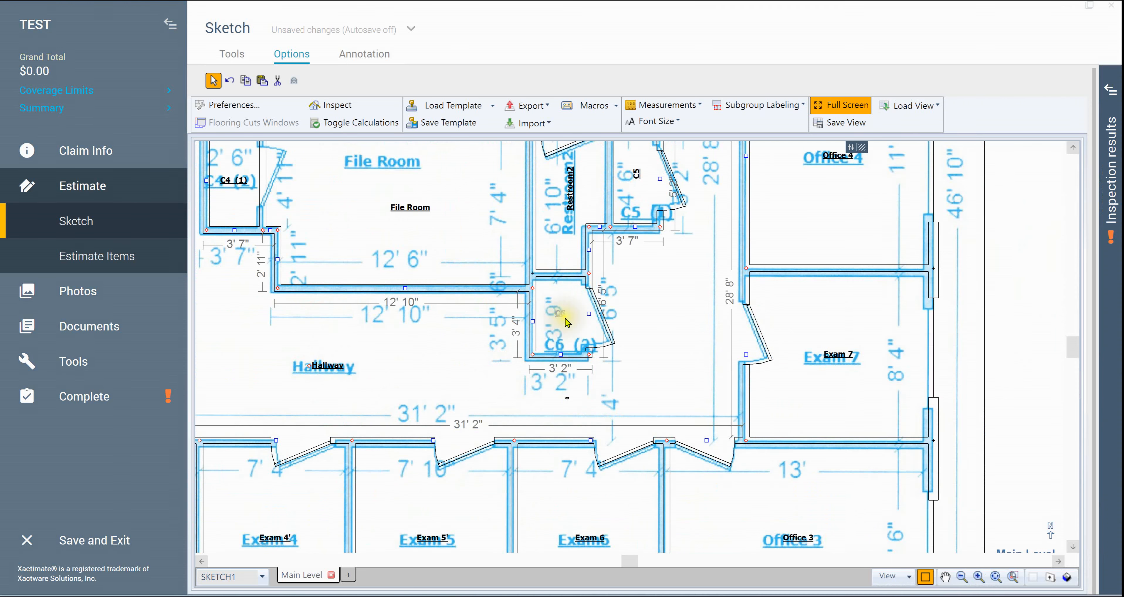
# - Combine closet C6 with the Hallway as its subroom
pyautogui.click(565, 321)
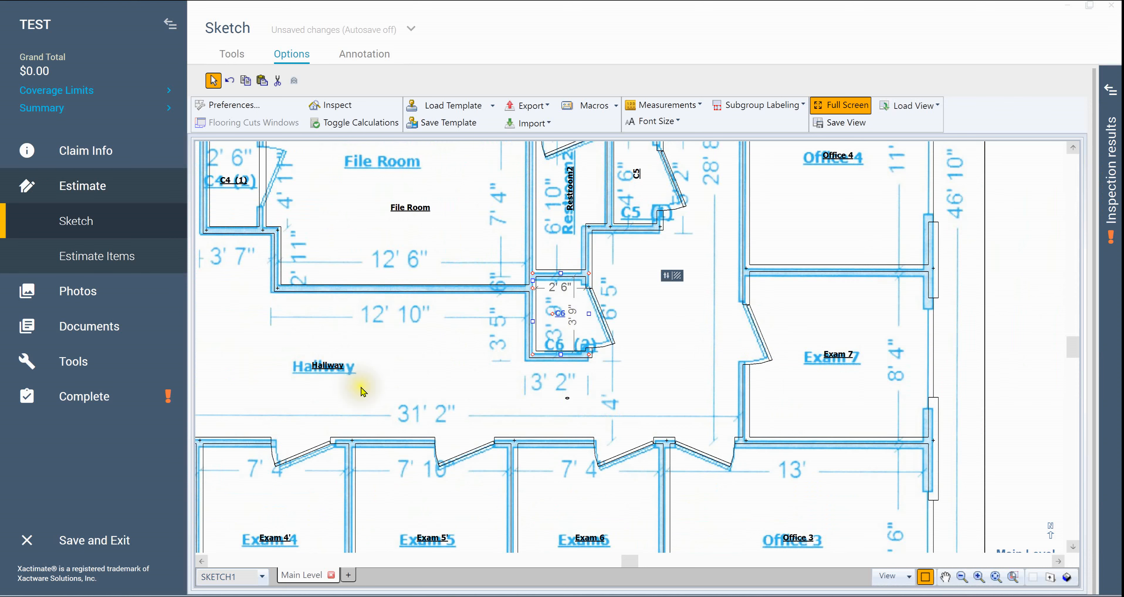
pyautogui.click(325, 368)
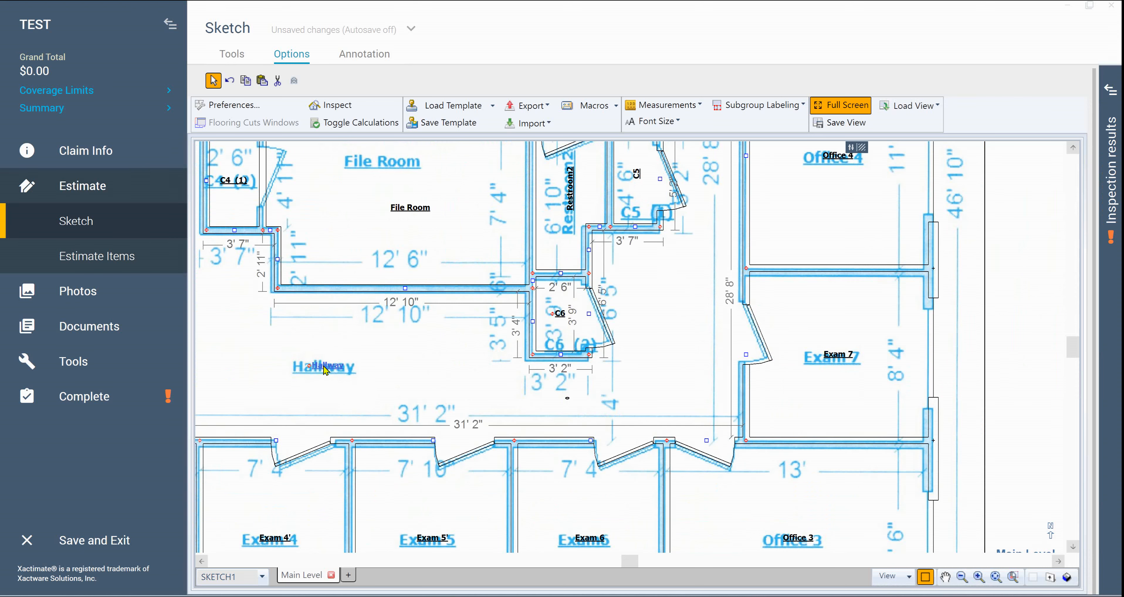
pyautogui.rightClick(325, 368)
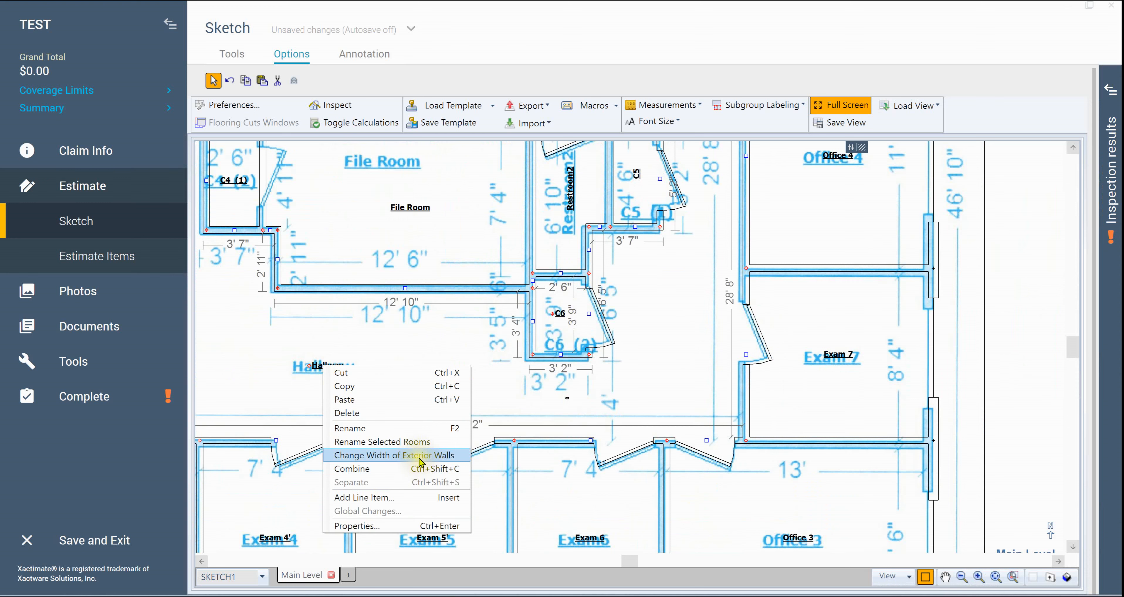
pyautogui.click(411, 471)
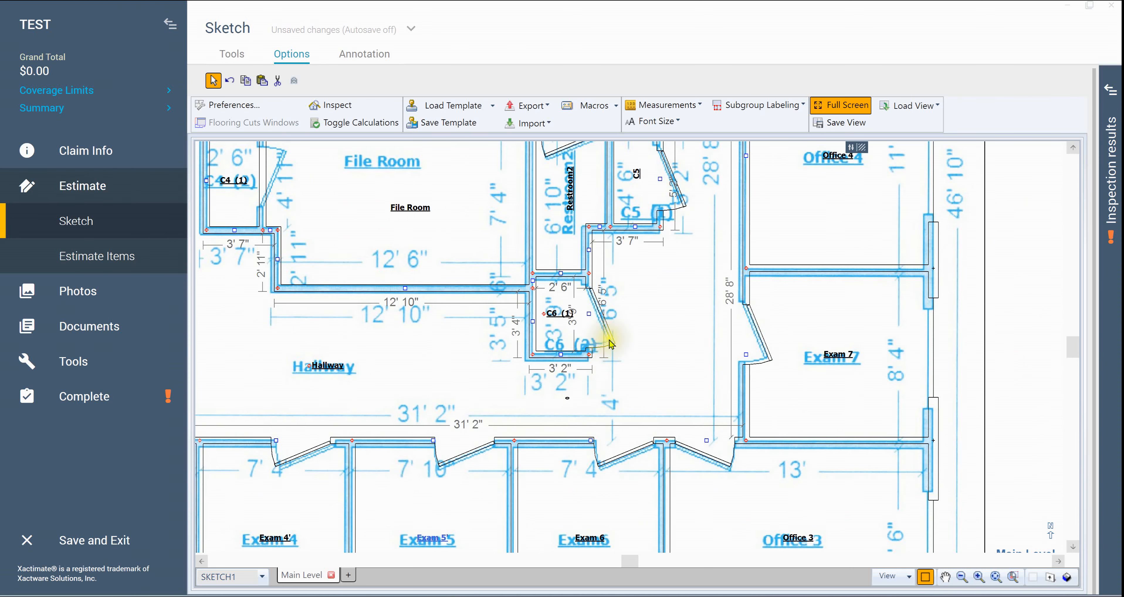
pyautogui.click(681, 332)
pyautogui.press('space')
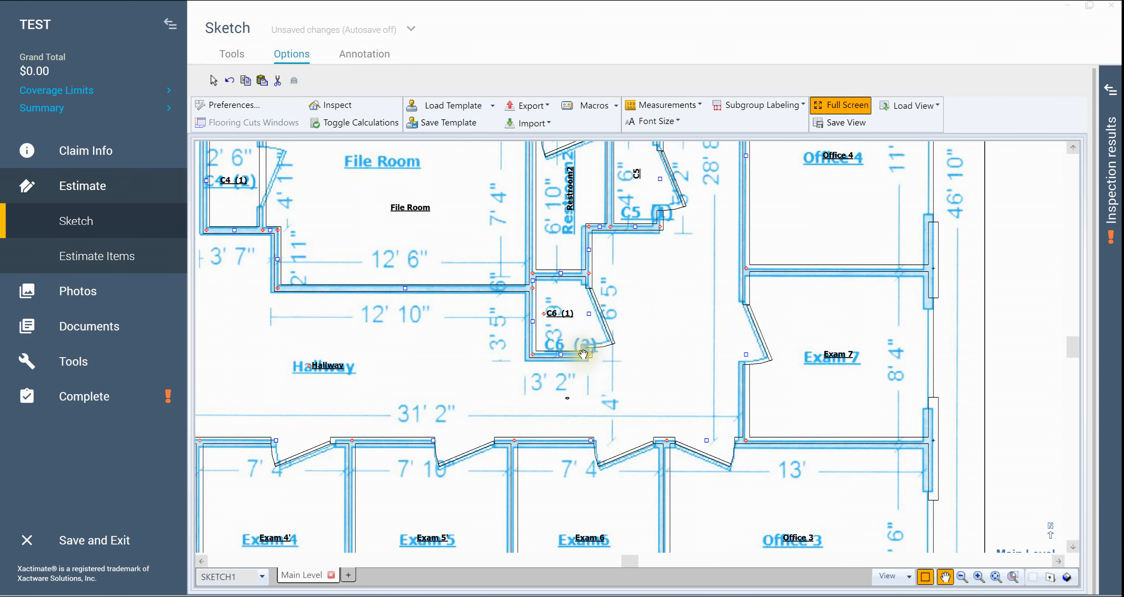
pyautogui.click(661, 305)
pyautogui.moveTo(661, 304); pyautogui.dragTo(575, 422)
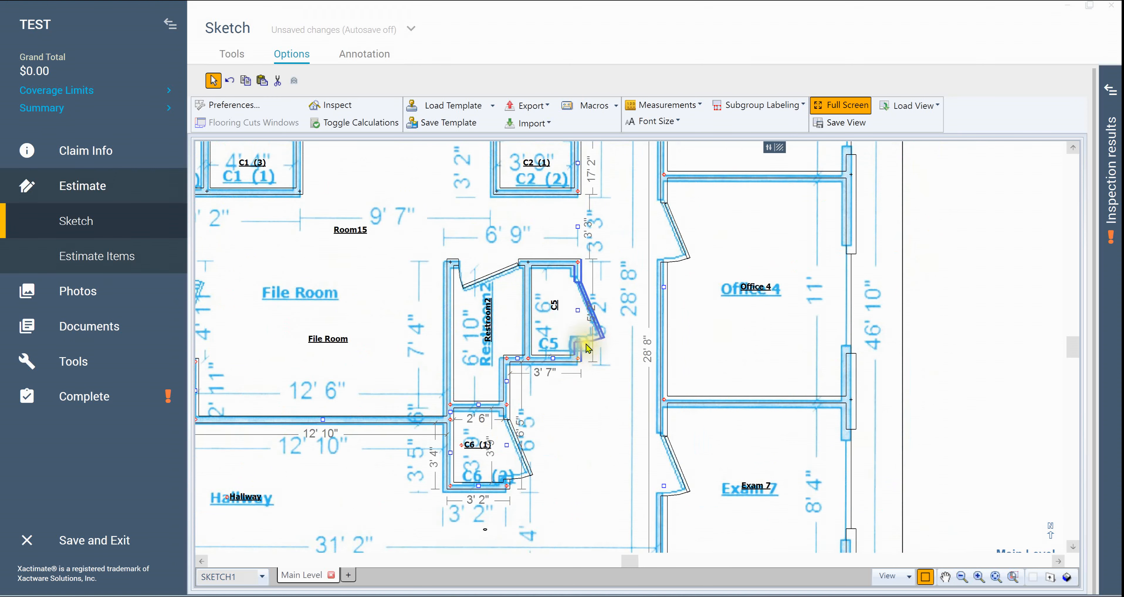
# - Combine closet C5, beside Restroom2, with the Hallway as its subroom
pyautogui.click(555, 312)
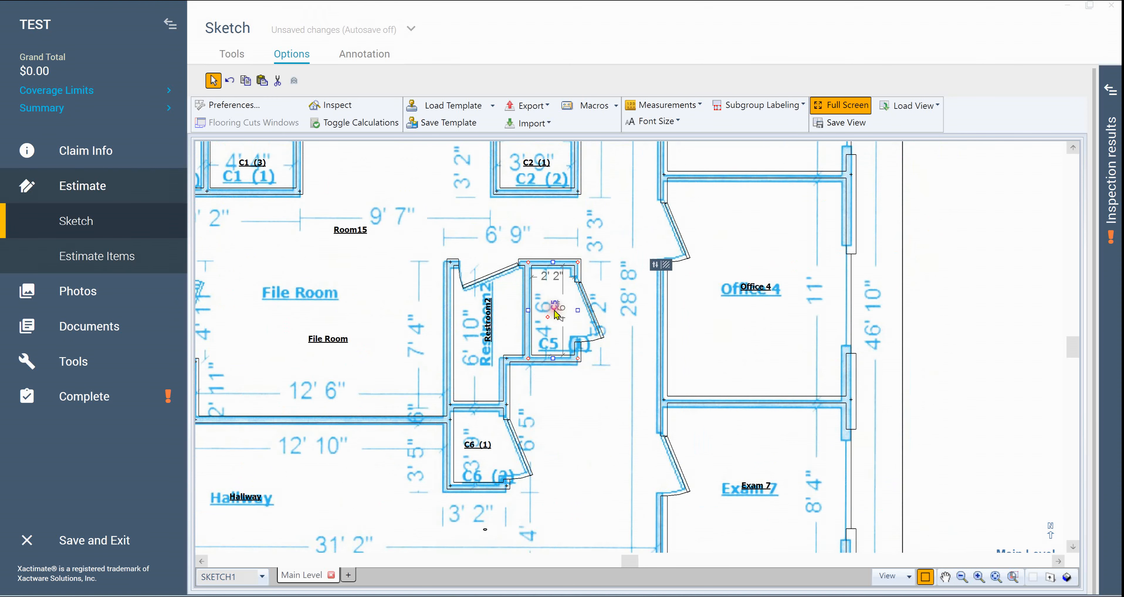
pyautogui.keyDown('ctrl'); pyautogui.click(255, 502); pyautogui.keyUp('ctrl')
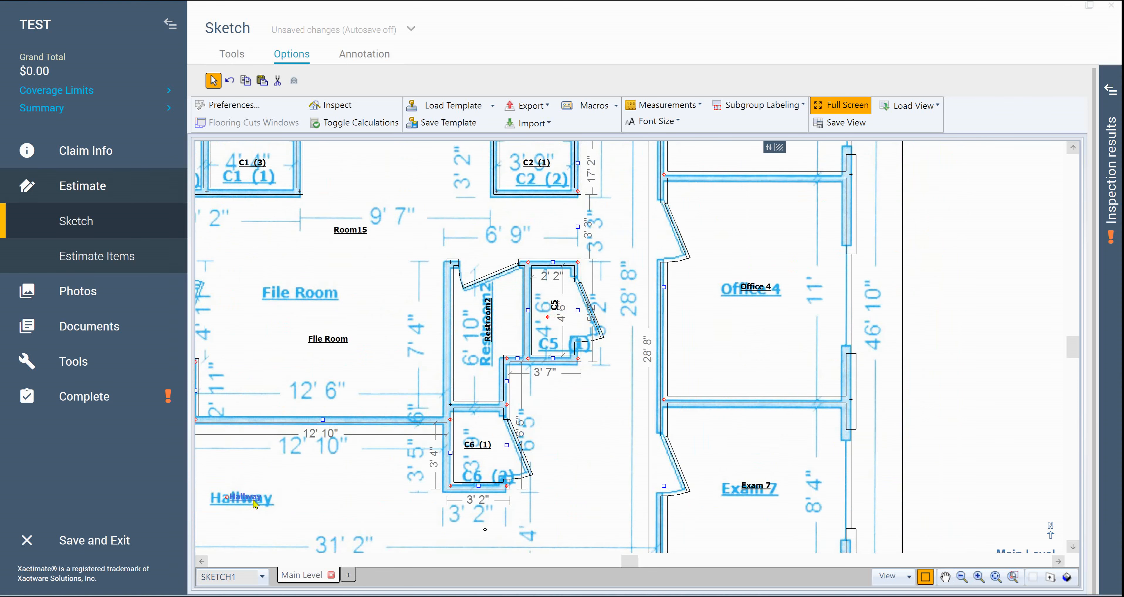
pyautogui.rightClick(254, 499)
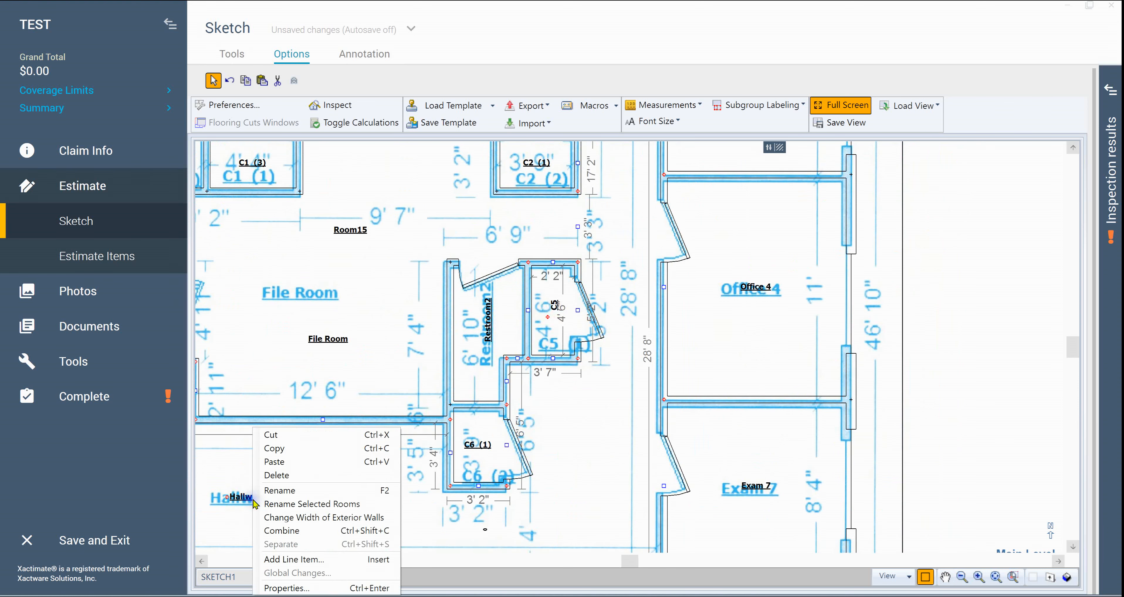
pyautogui.click(328, 532)
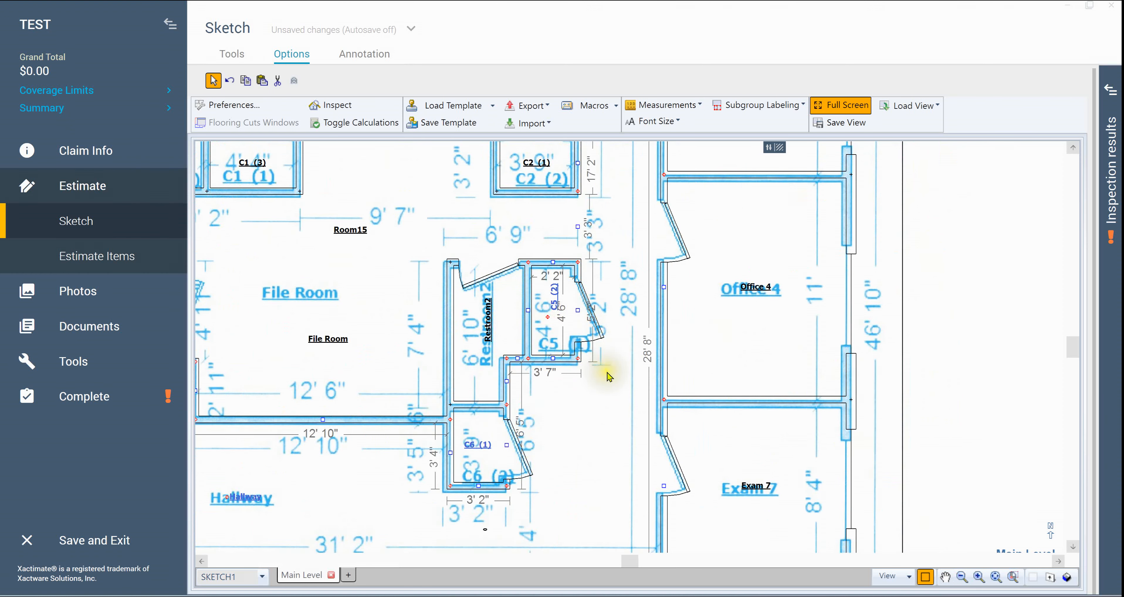
# - Look over the whole floor plan, from the perimeter exam rooms and offices to the central closets and Hallway
pyautogui.scroll(-2, 607, 372)
pyautogui.scroll(-1, 615, 381)
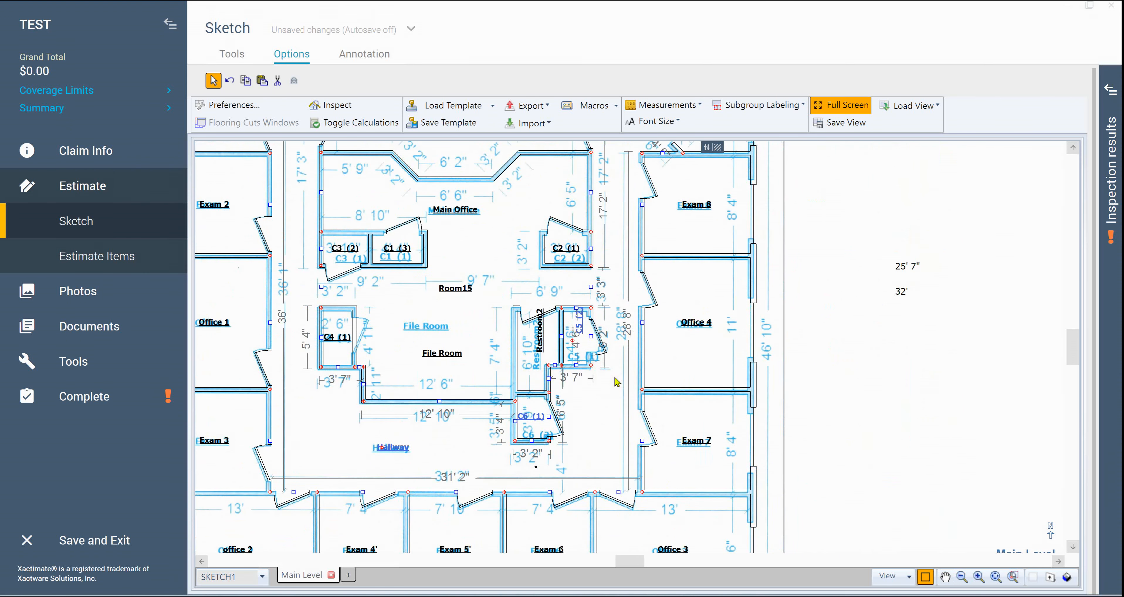
pyautogui.scroll(2, 469, 247)
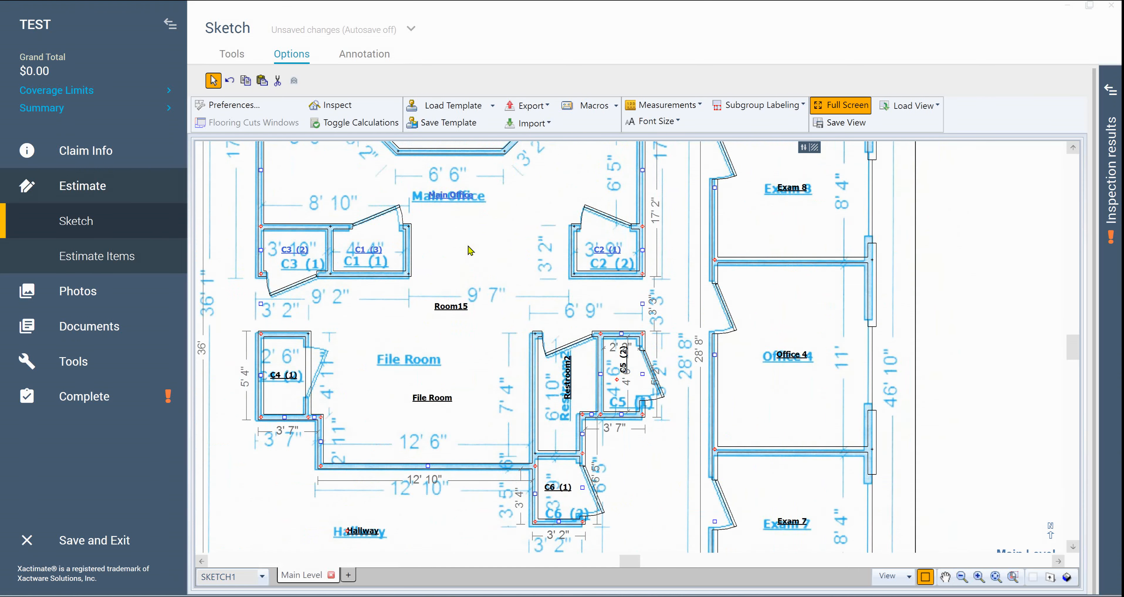
pyautogui.scroll(-2, 469, 250)
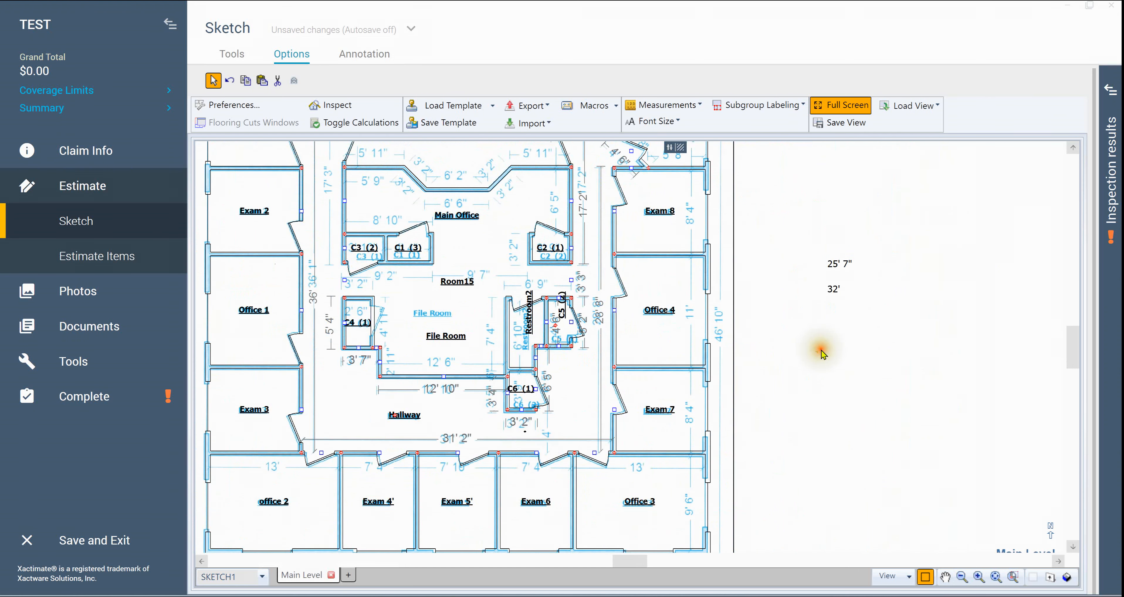
pyautogui.scroll(-2, 814, 354)
pyautogui.moveTo(393, 171); pyautogui.dragTo(800, 533)
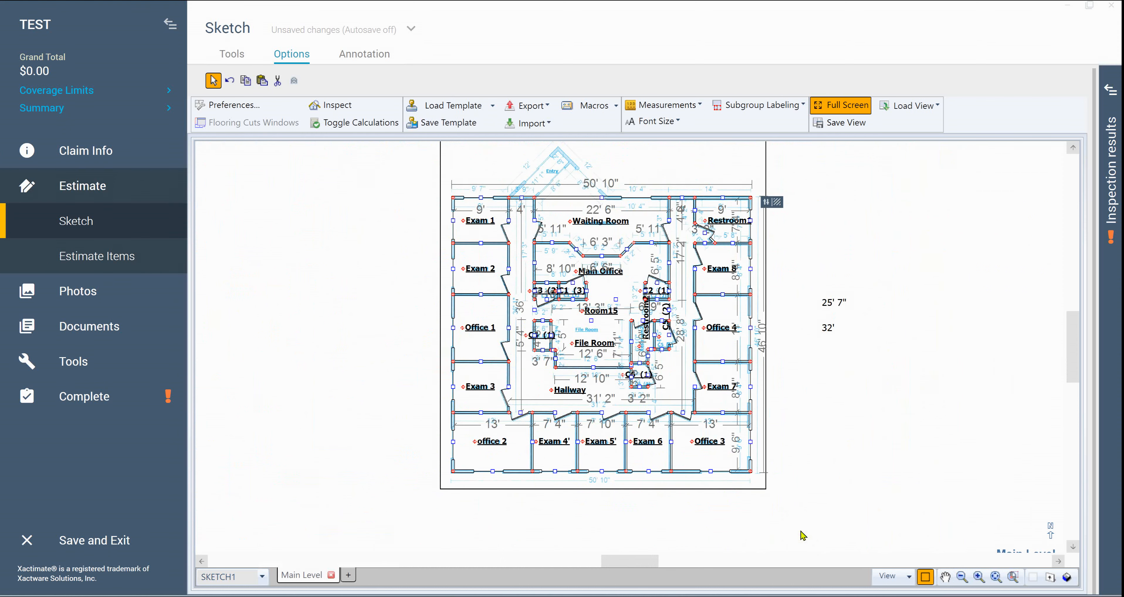
pyautogui.scroll(2, 801, 531)
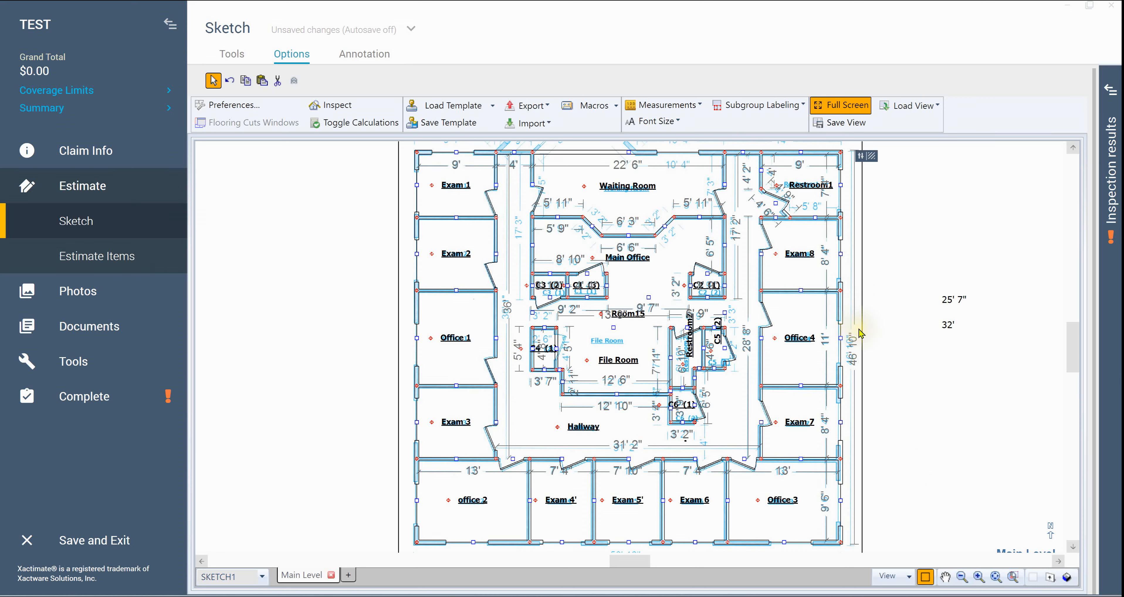
pyautogui.scroll(-2, 875, 459)
pyautogui.scroll(4, 722, 545)
pyautogui.scroll(-4, 722, 545)
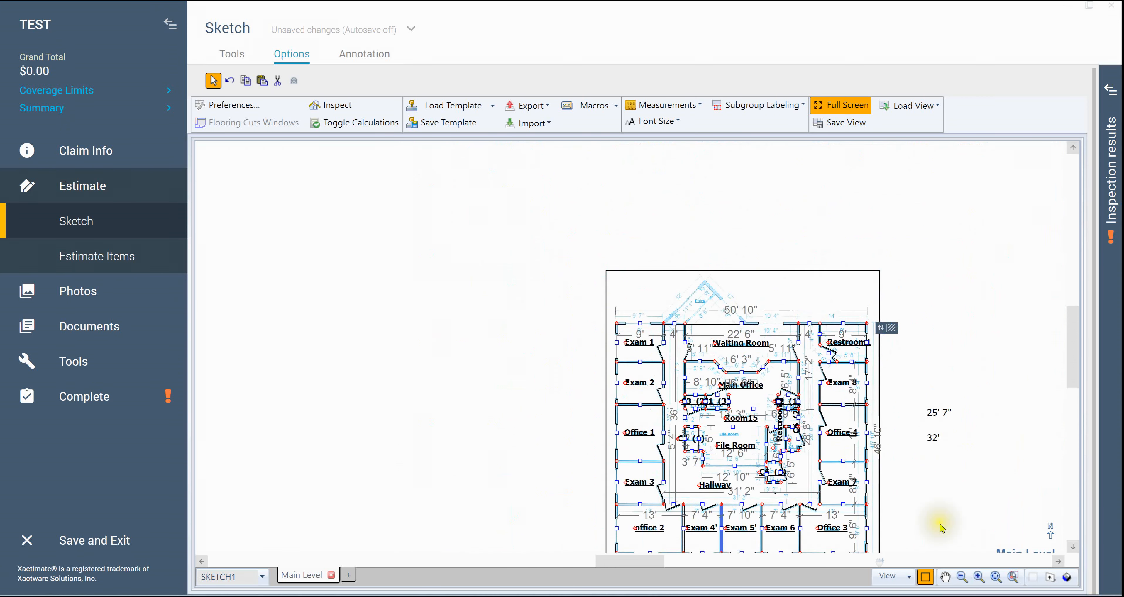
pyautogui.moveTo(936, 507); pyautogui.dragTo(816, 354)
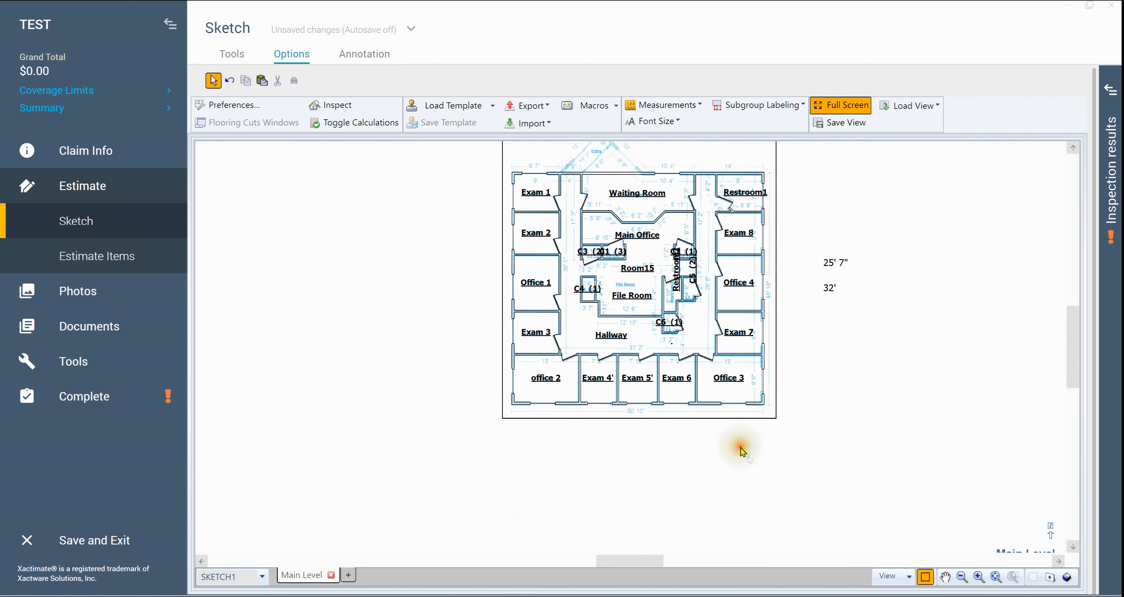
pyautogui.moveTo(467, 450); pyautogui.dragTo(774, 377)
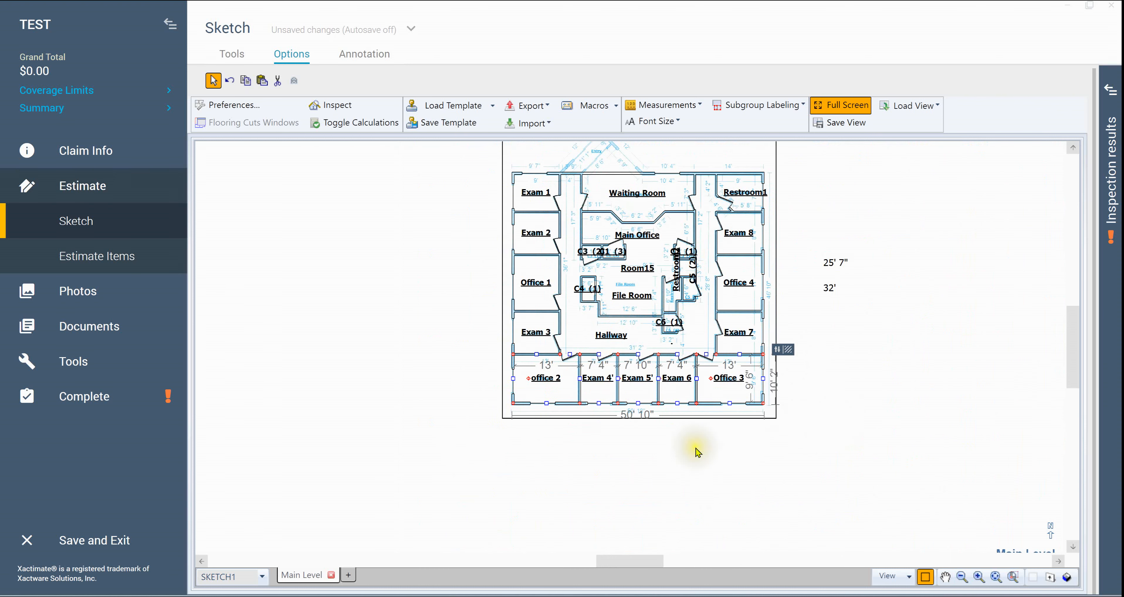
pyautogui.click(833, 397)
pyautogui.scroll(2, 742, 431)
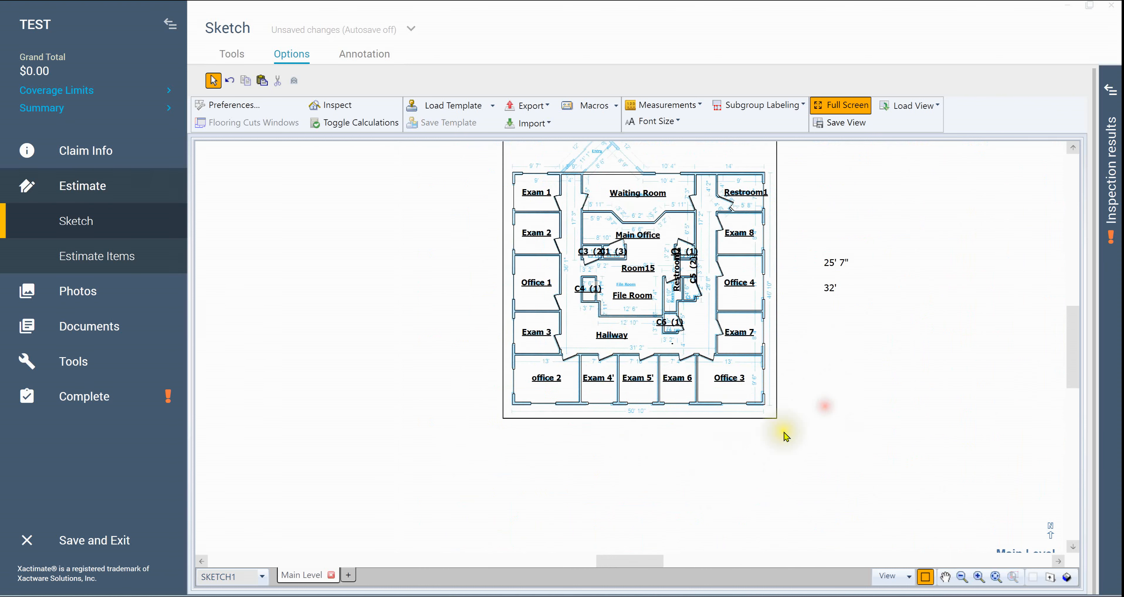
pyautogui.moveTo(596, 432); pyautogui.dragTo(683, 531)
pyautogui.press('Escape')
pyautogui.moveTo(912, 526); pyautogui.dragTo(388, 382)
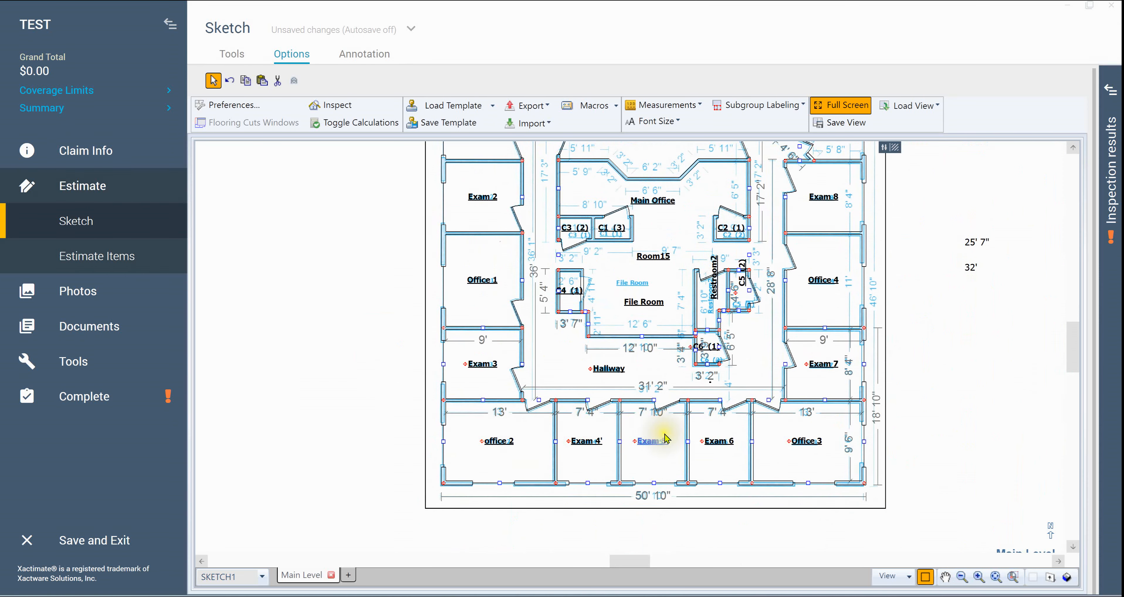
pyautogui.click(964, 382)
pyautogui.moveTo(956, 360); pyautogui.dragTo(936, 520)
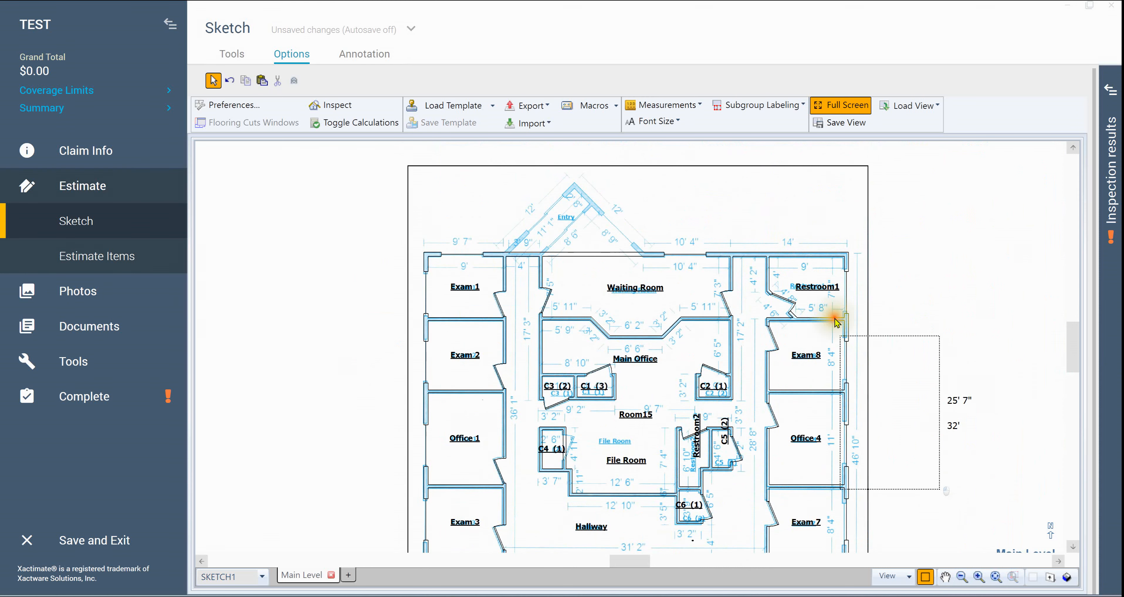
pyautogui.moveTo(832, 333); pyautogui.dragTo(793, 491)
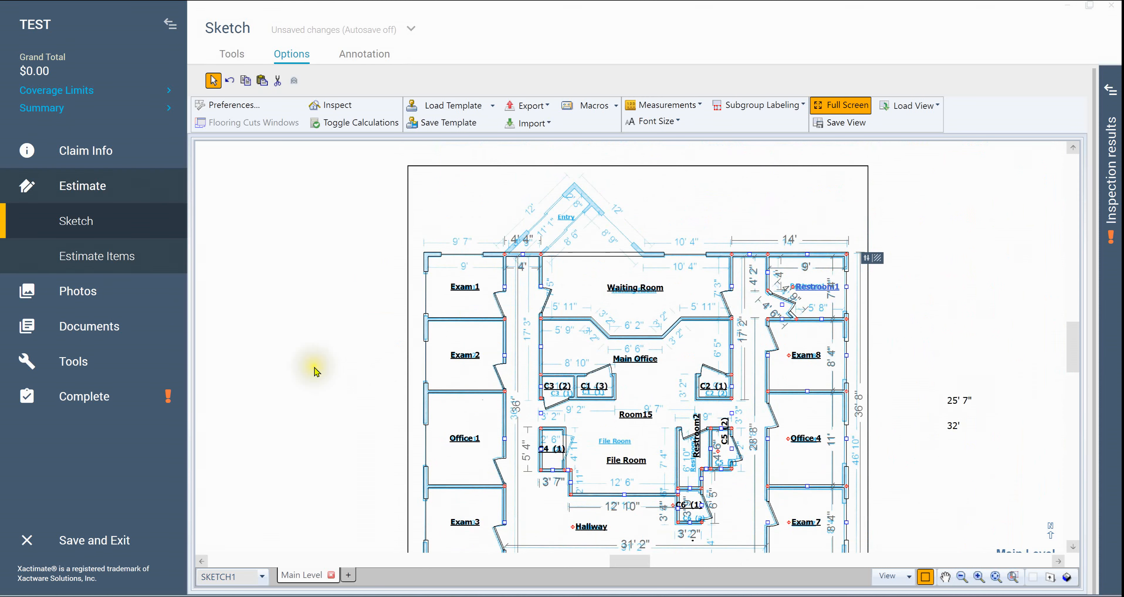
pyautogui.moveTo(353, 226); pyautogui.dragTo(485, 305)
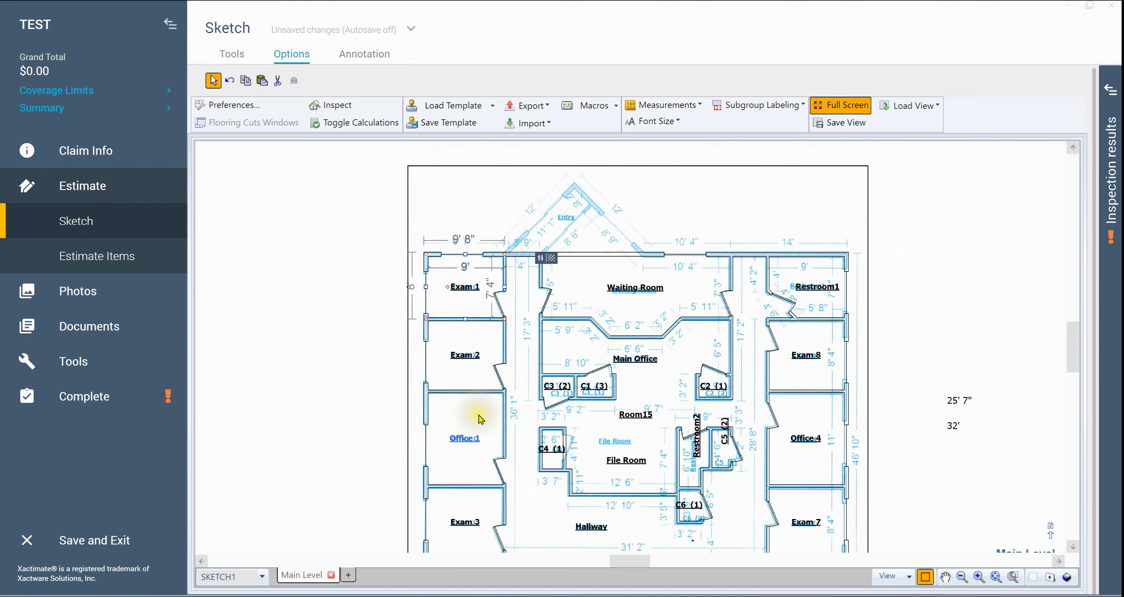
pyautogui.click(303, 387)
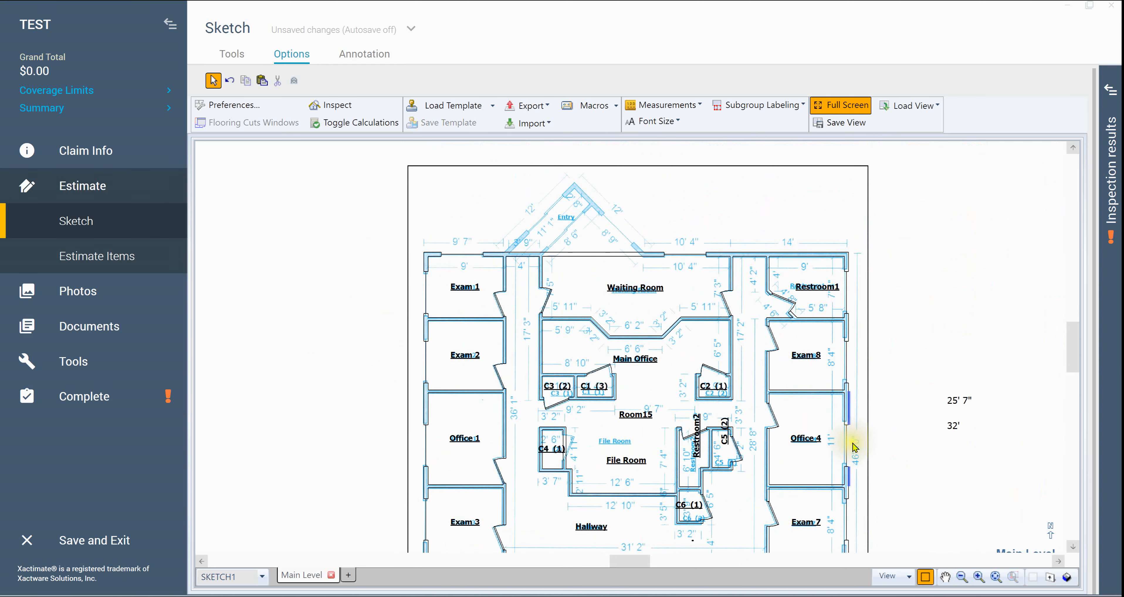
# - Add two vertices to the Waiting Room's upper wall and move them to form the angled walls of the Entry peak in the underlay
pyautogui.moveTo(937, 322)
pyautogui.mouseDown()
pyautogui.moveTo(934, 373)
pyautogui.moveTo(928, 266)
pyautogui.moveTo(919, 266)
pyautogui.moveTo(936, 381)
pyautogui.mouseUp()
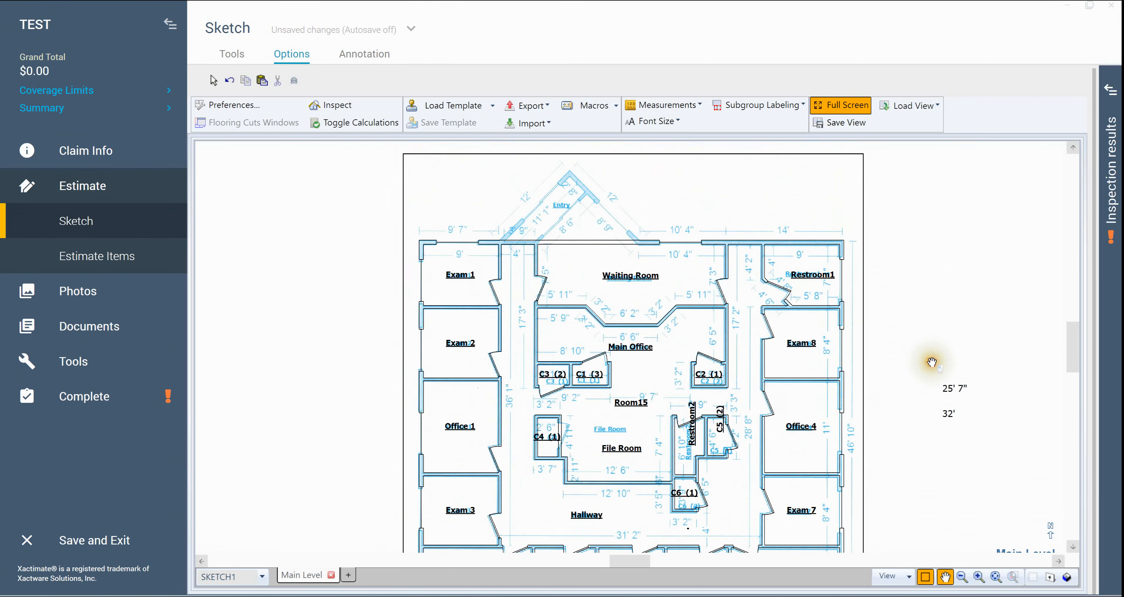
pyautogui.press('Escape')
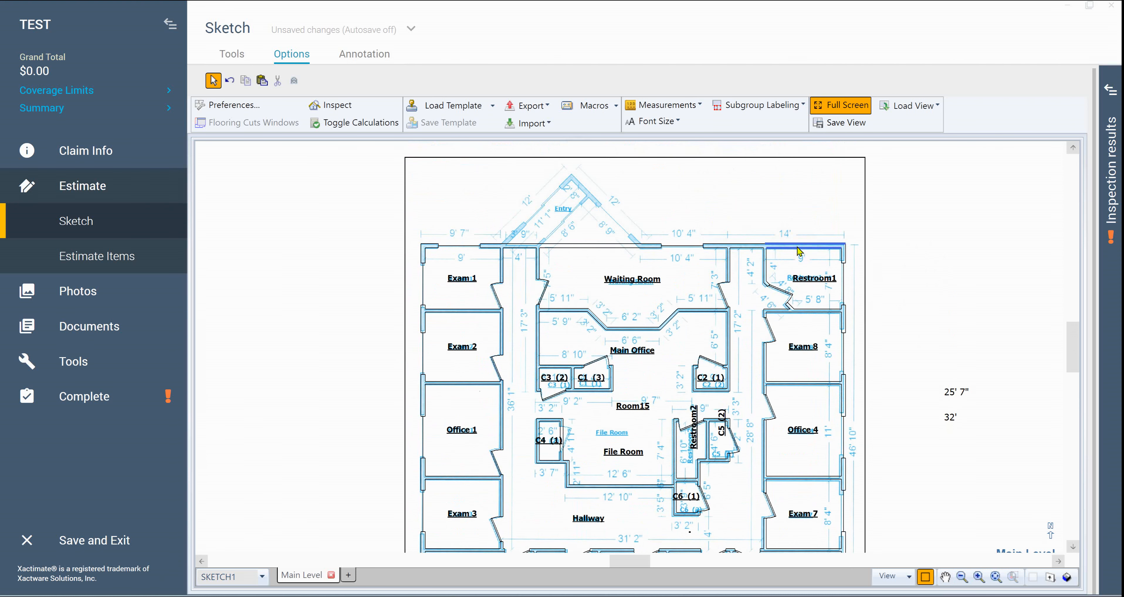
pyautogui.press('space')
pyautogui.moveTo(883, 301); pyautogui.dragTo(902, 415)
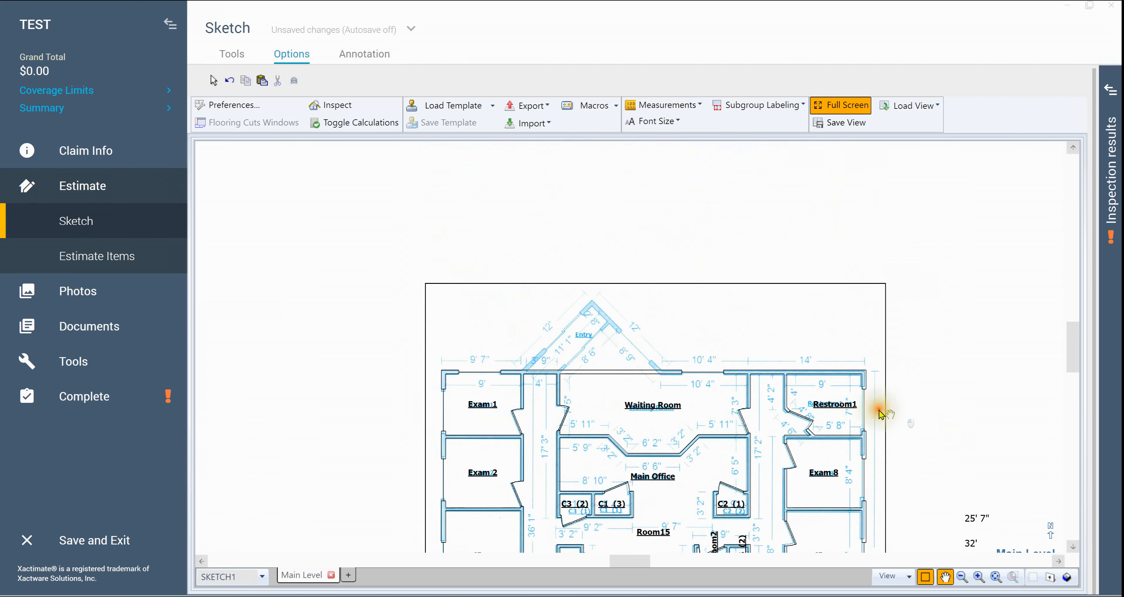
pyautogui.scroll(3, 558, 404)
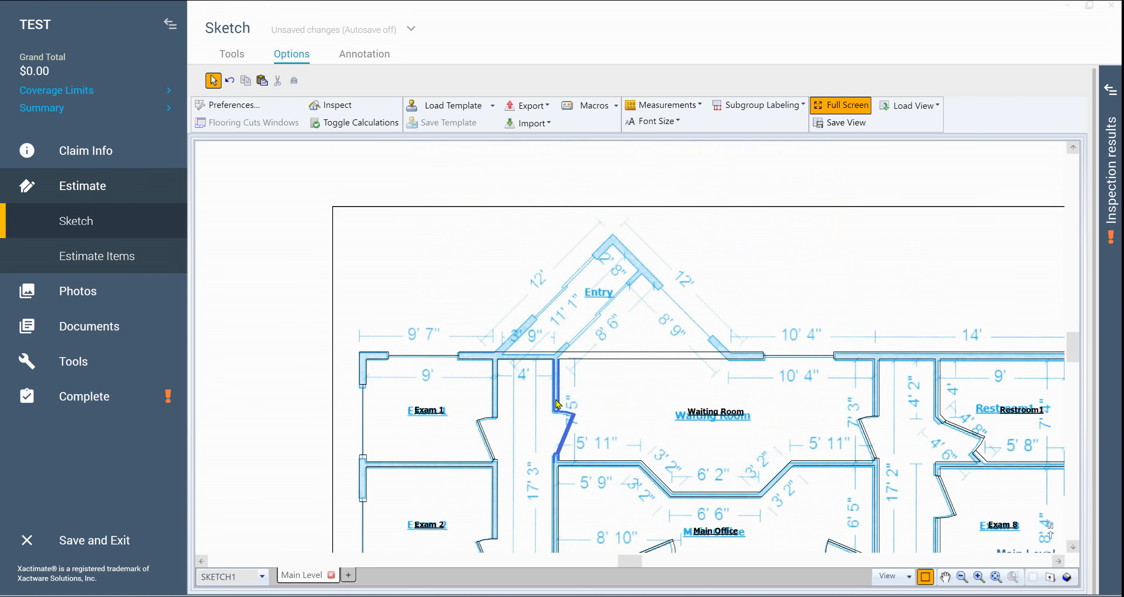
pyautogui.click(808, 357)
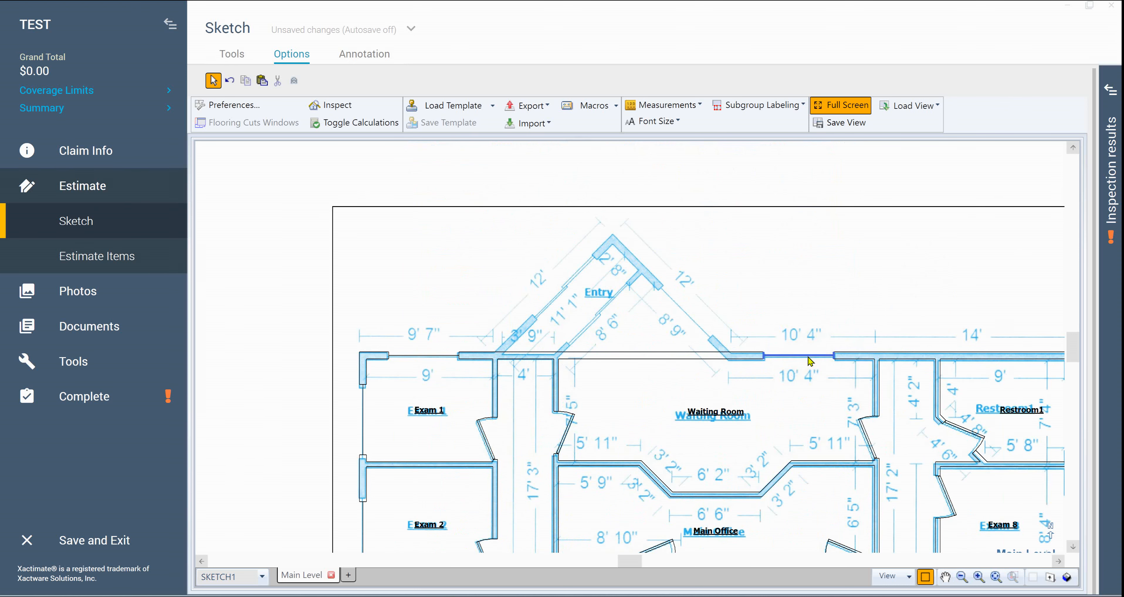
pyautogui.moveTo(808, 356); pyautogui.dragTo(652, 280)
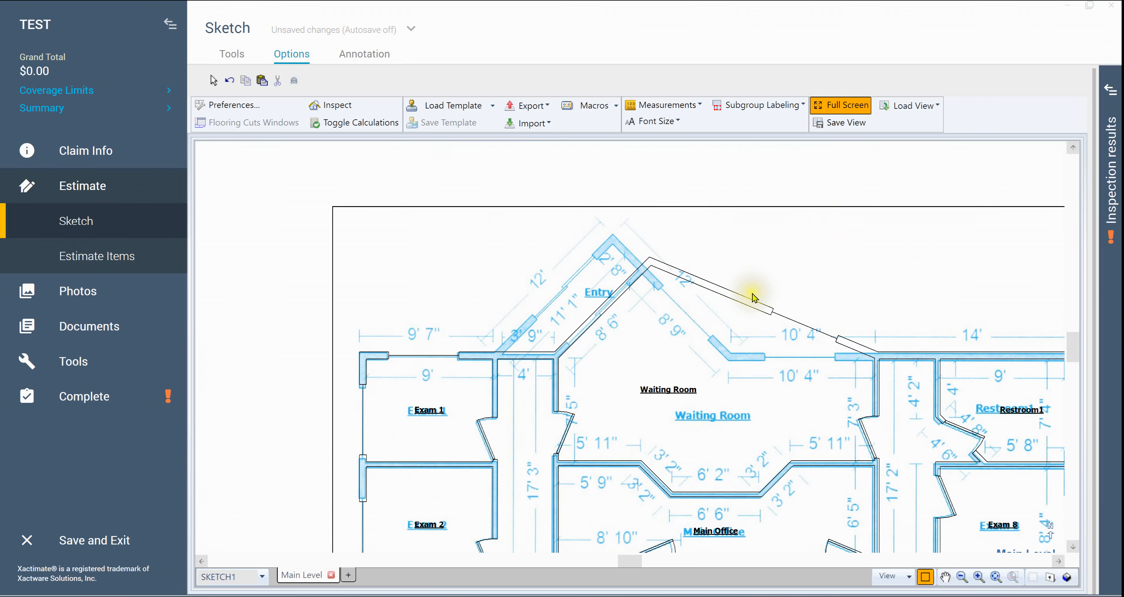
pyautogui.press('v')
pyautogui.moveTo(745, 298); pyautogui.dragTo(735, 356)
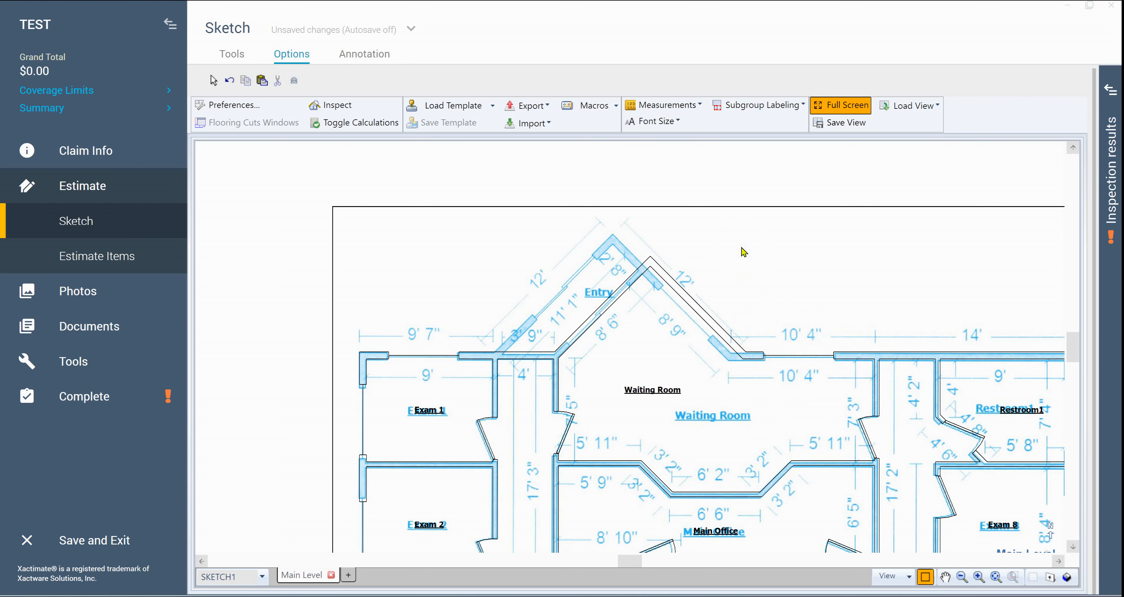
# - Shift the Waiting Room's right angled wall by setting the adjoining upper wall segment's inside length to the underlay's 10' 4"
pyautogui.click(700, 307)
pyautogui.click(807, 372)
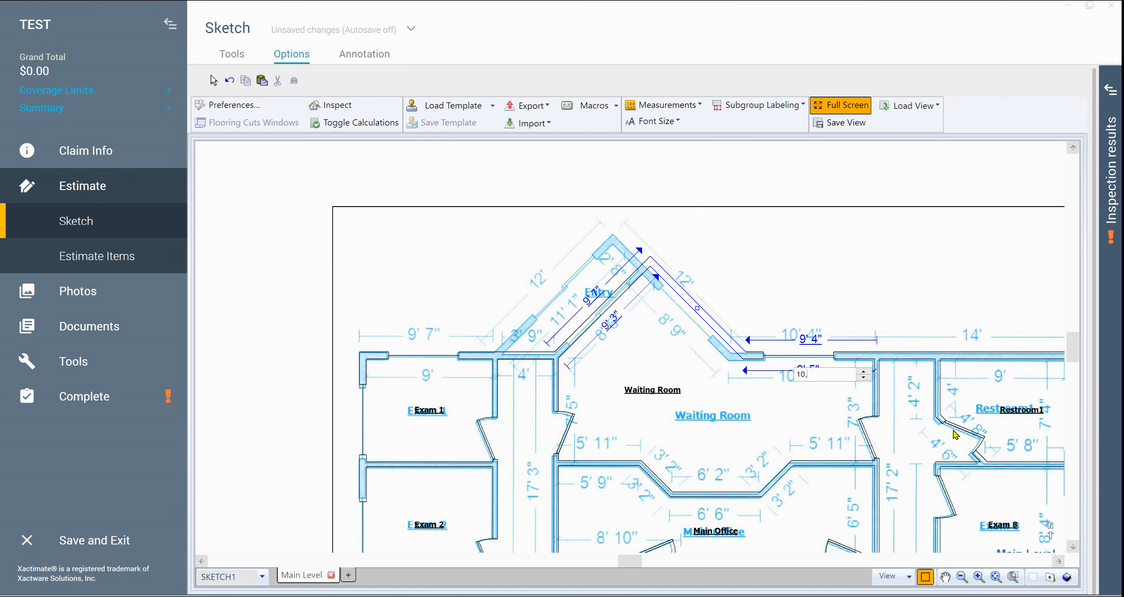
pyautogui.press('Return')
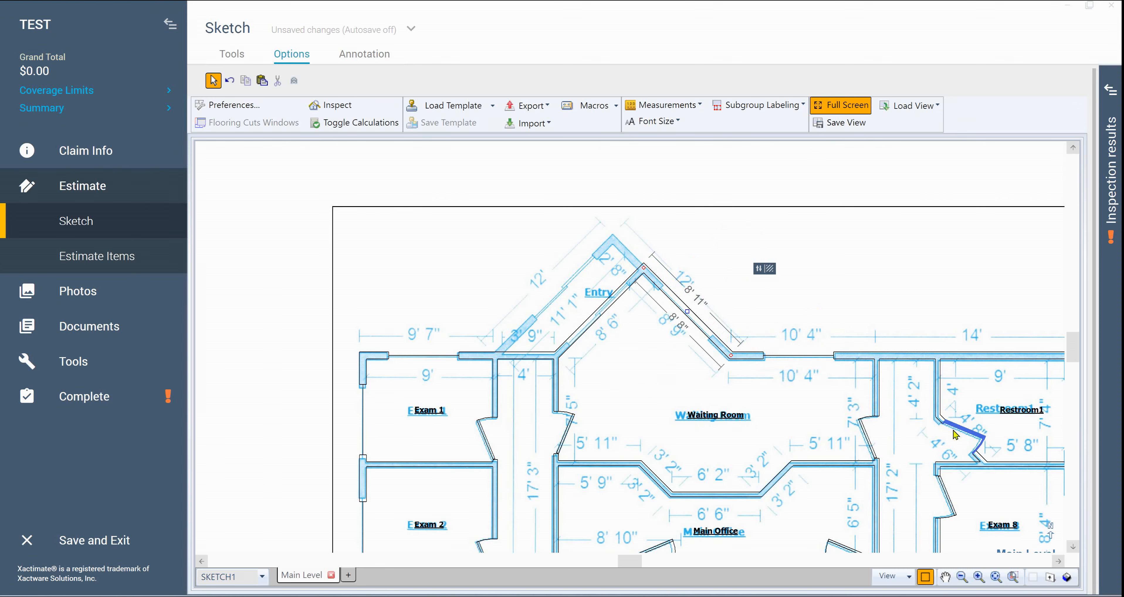
pyautogui.click(842, 291)
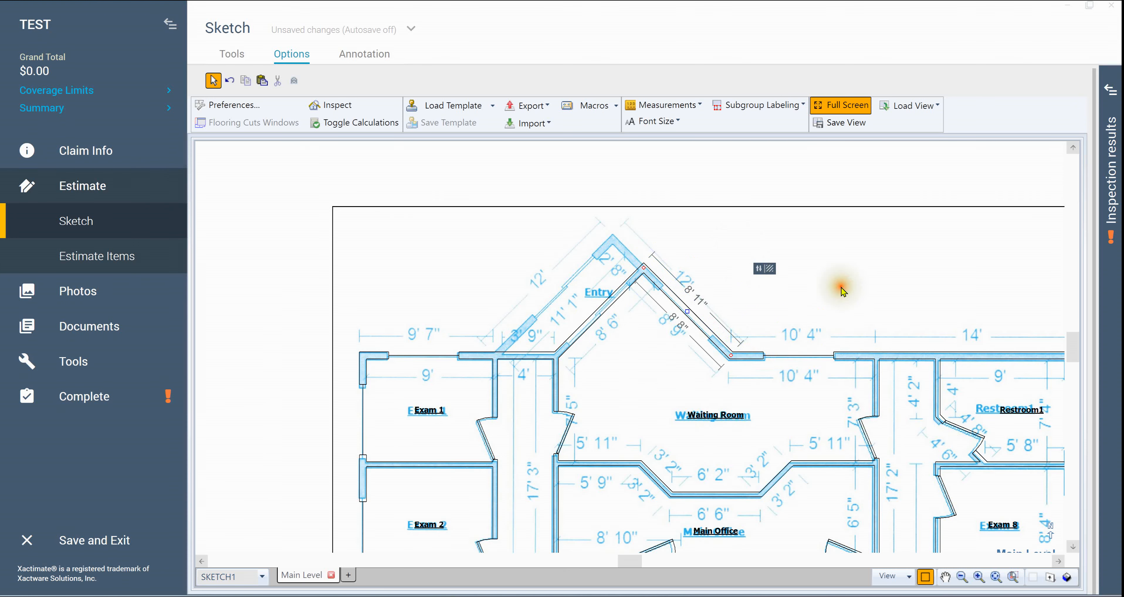
# - Open the thickness value in the properties of the angled wall between the Entry and the Waiting Room
pyautogui.scroll(2, 669, 321)
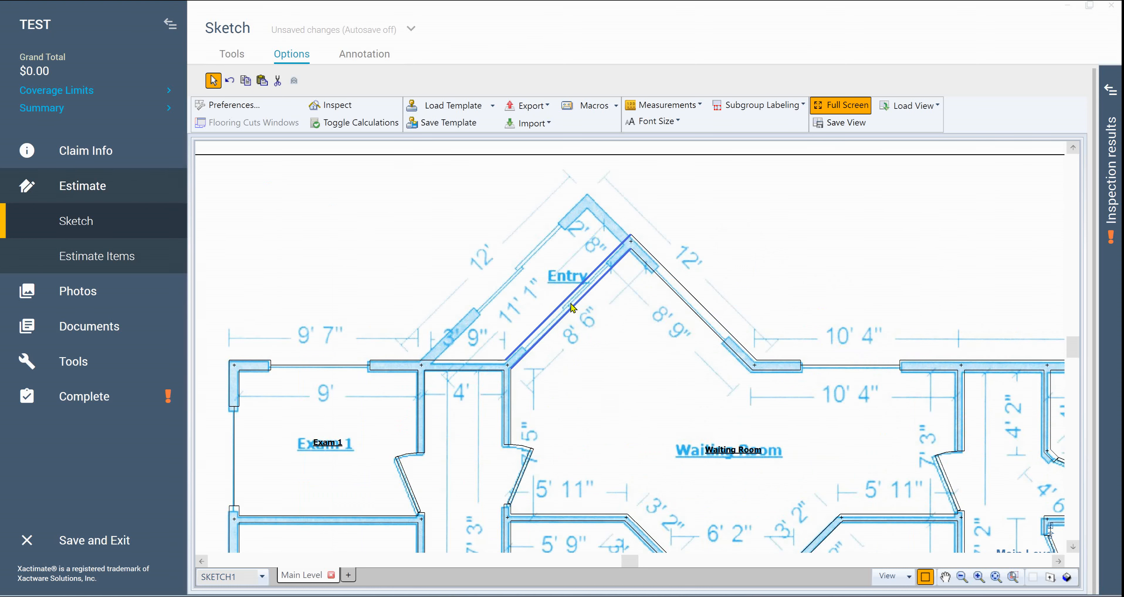
pyautogui.click(697, 307)
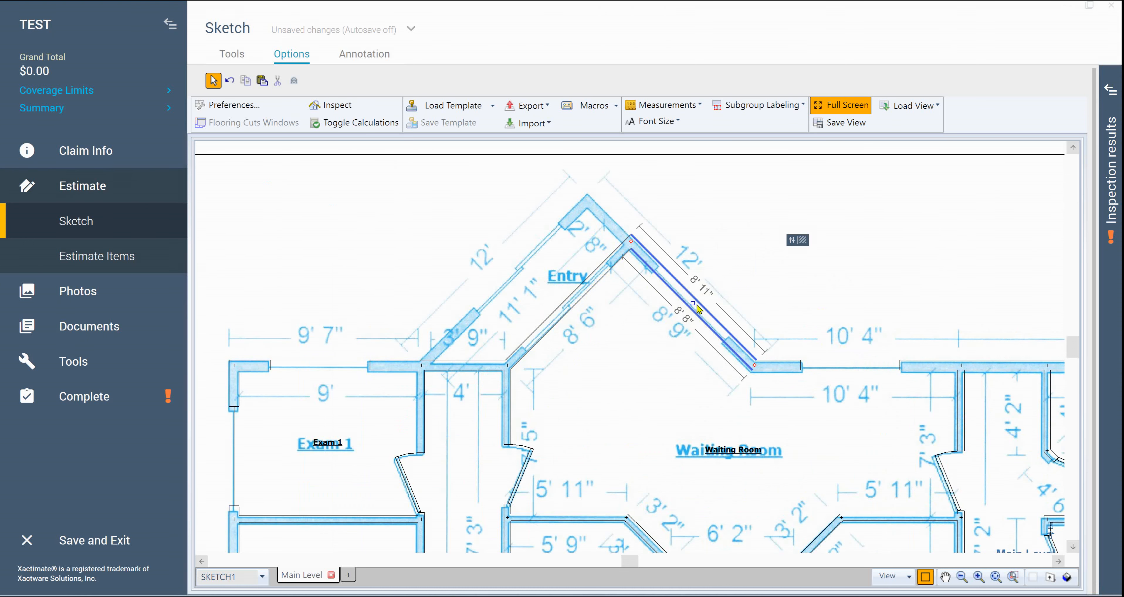
pyautogui.click(568, 312)
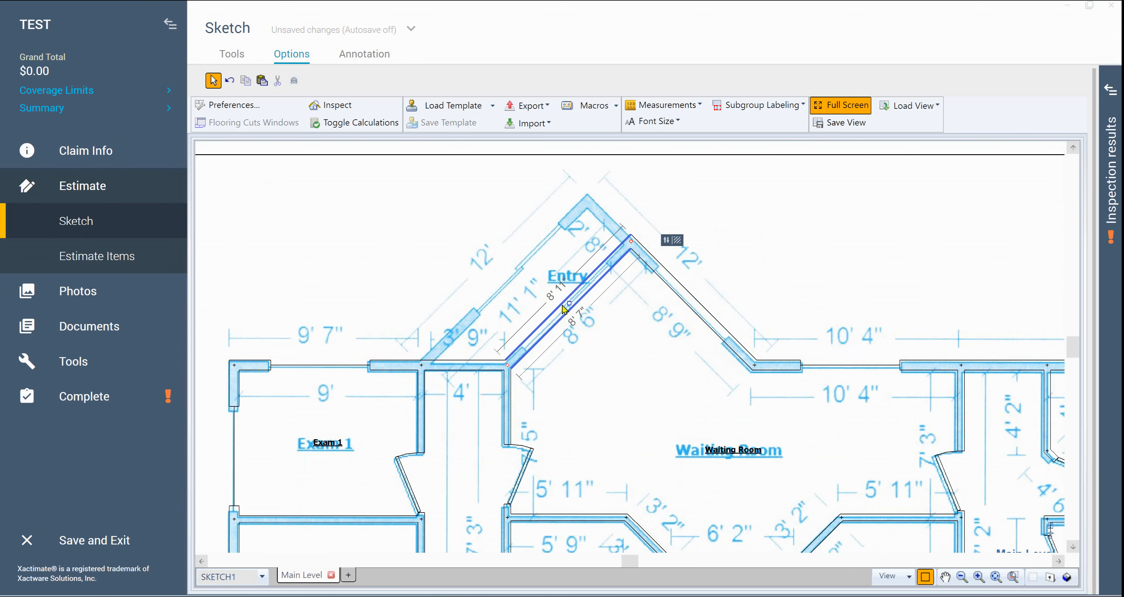
pyautogui.doubleClick(563, 309)
pyautogui.click(792, 358)
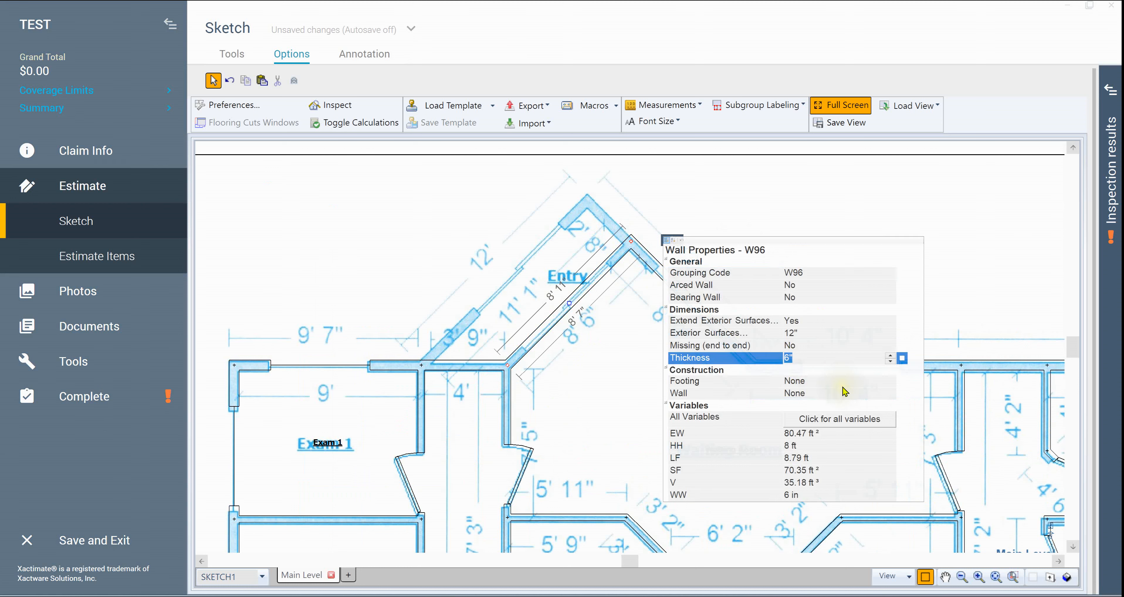
pyautogui.click(892, 212)
# - Set the thickness of the short wall between the Entry and the corridor beside Exam 1 to 4"
pyautogui.click(466, 373)
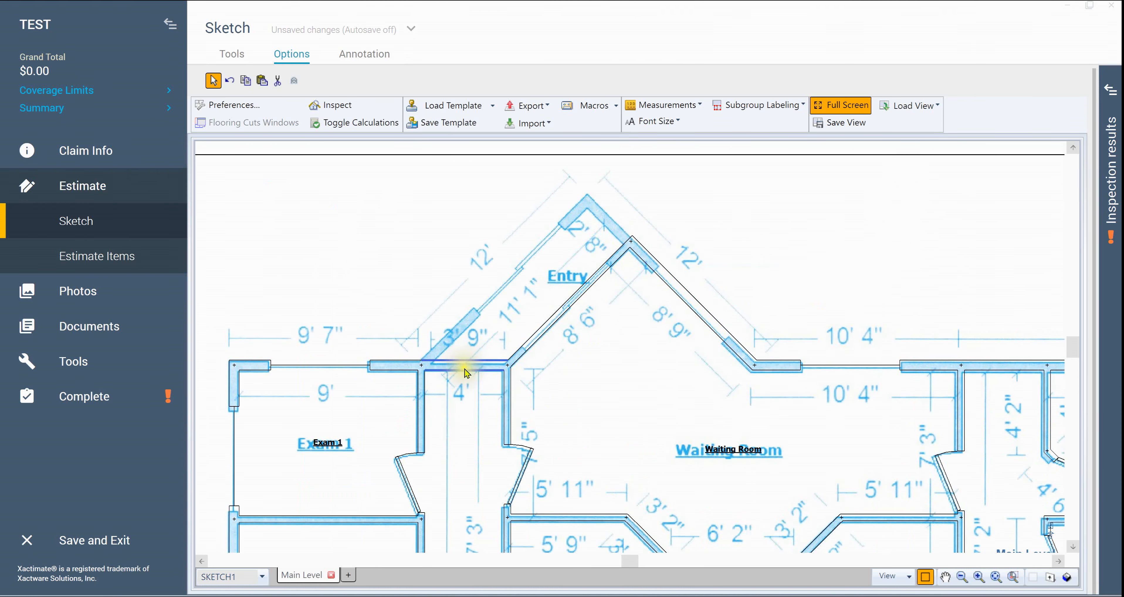
pyautogui.rightClick(582, 471)
pyautogui.click(580, 470)
pyautogui.click(681, 451)
pyautogui.write('4')
pyautogui.press('Return')
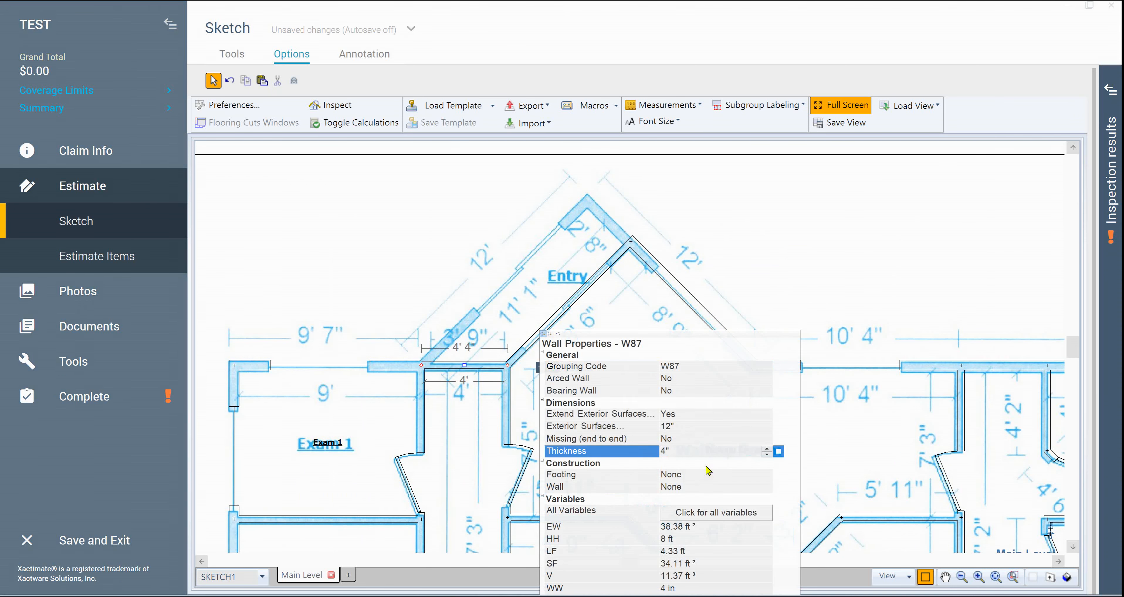
pyautogui.click(798, 257)
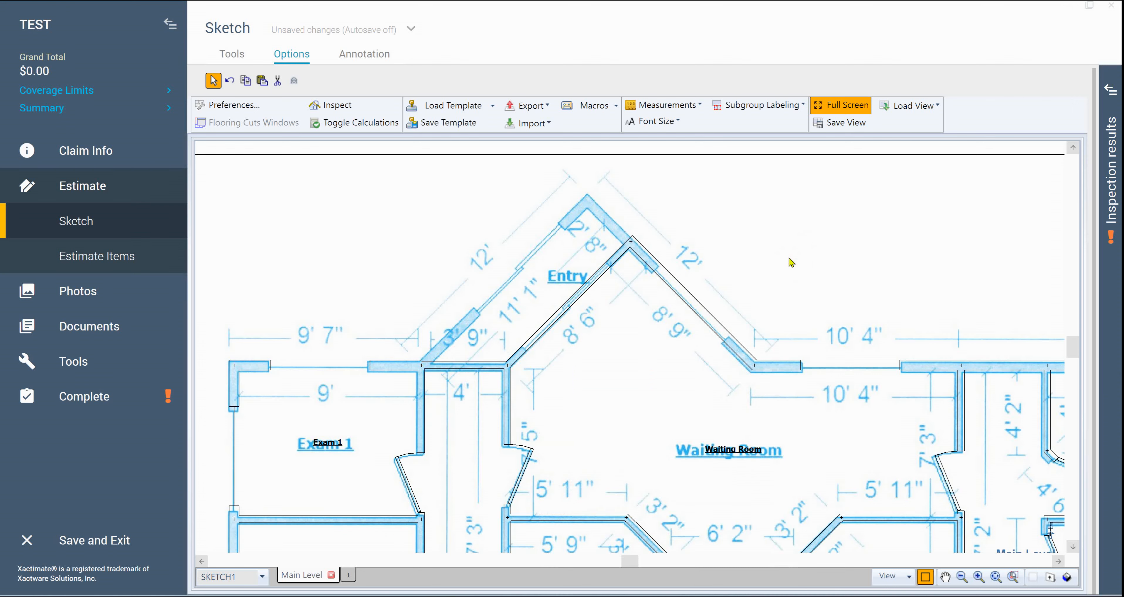
# - Try to set the inside length of the Waiting Room's right angled wall to 8' 9" by shifting the angled wall shared with the Entry
pyautogui.moveTo(764, 244); pyautogui.dragTo(888, 449)
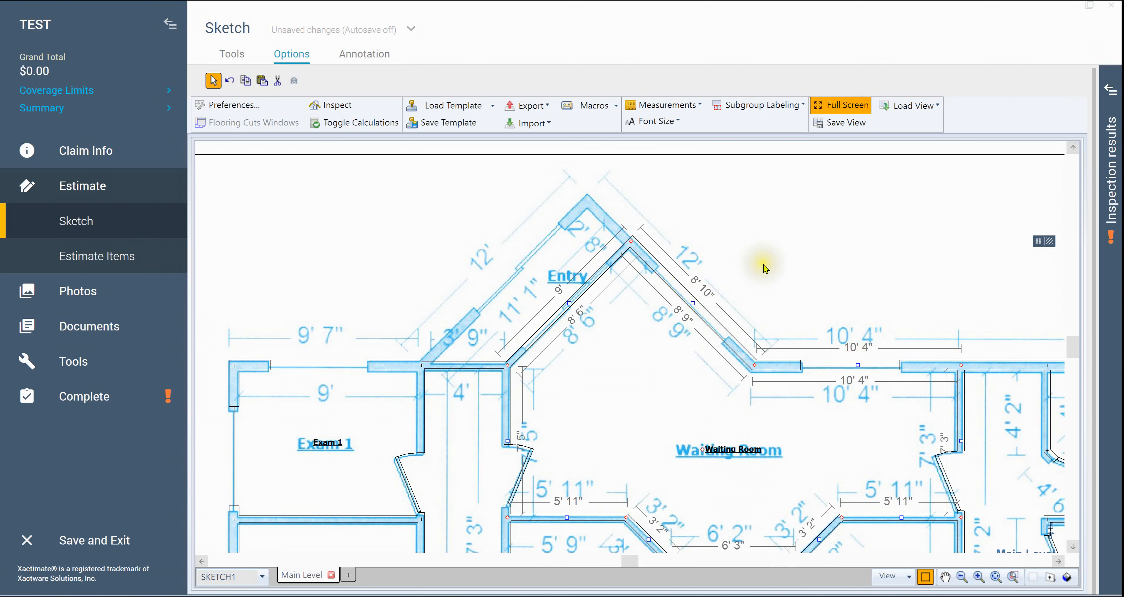
pyautogui.click(778, 271)
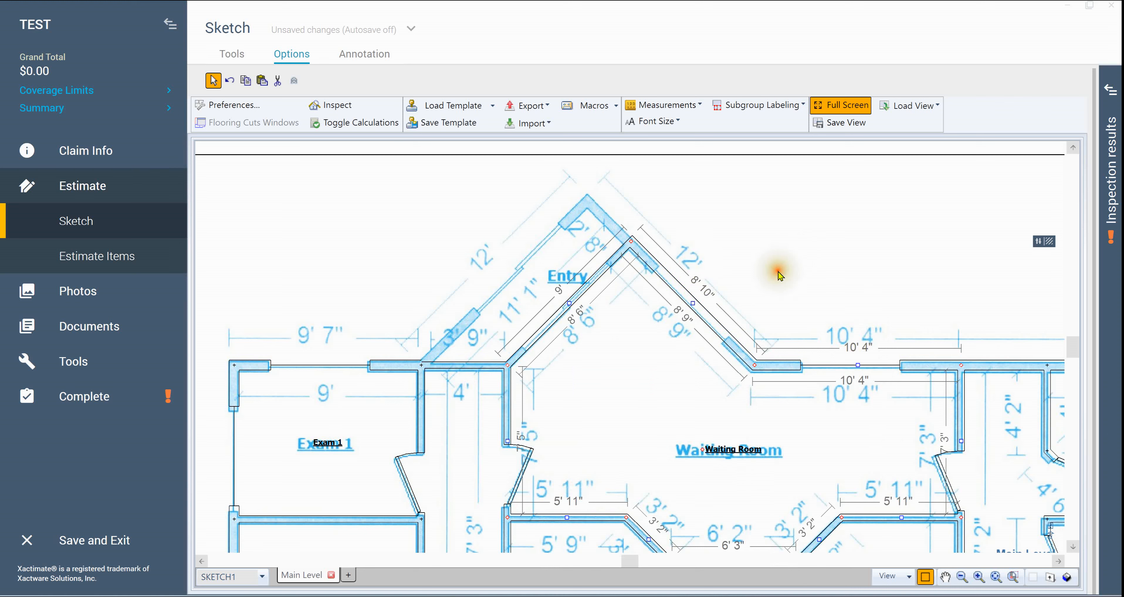
pyautogui.click(569, 308)
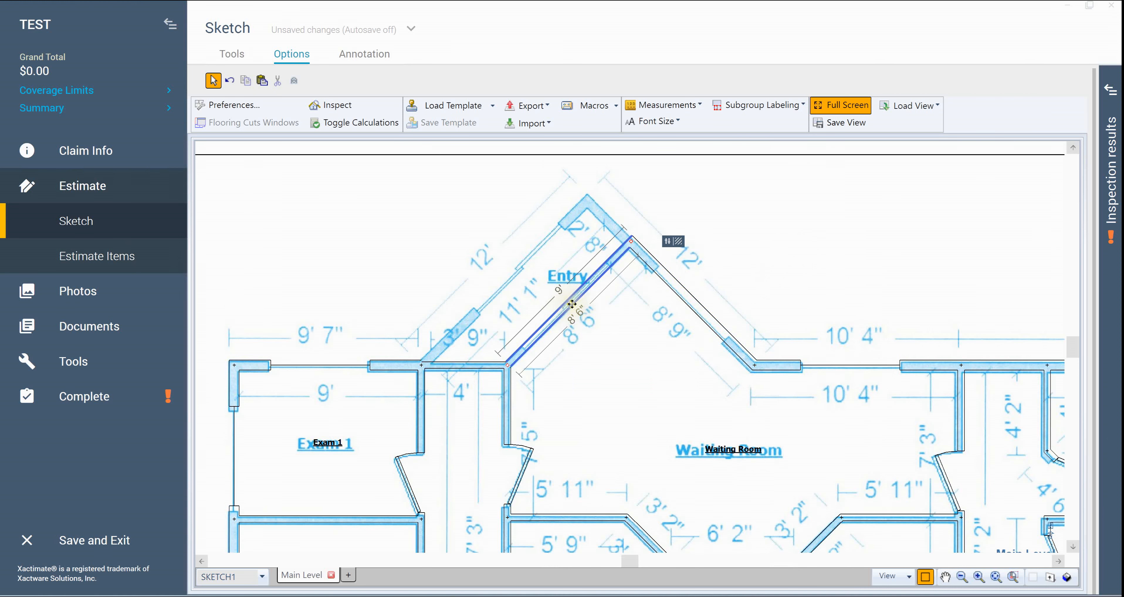
pyautogui.click(572, 304)
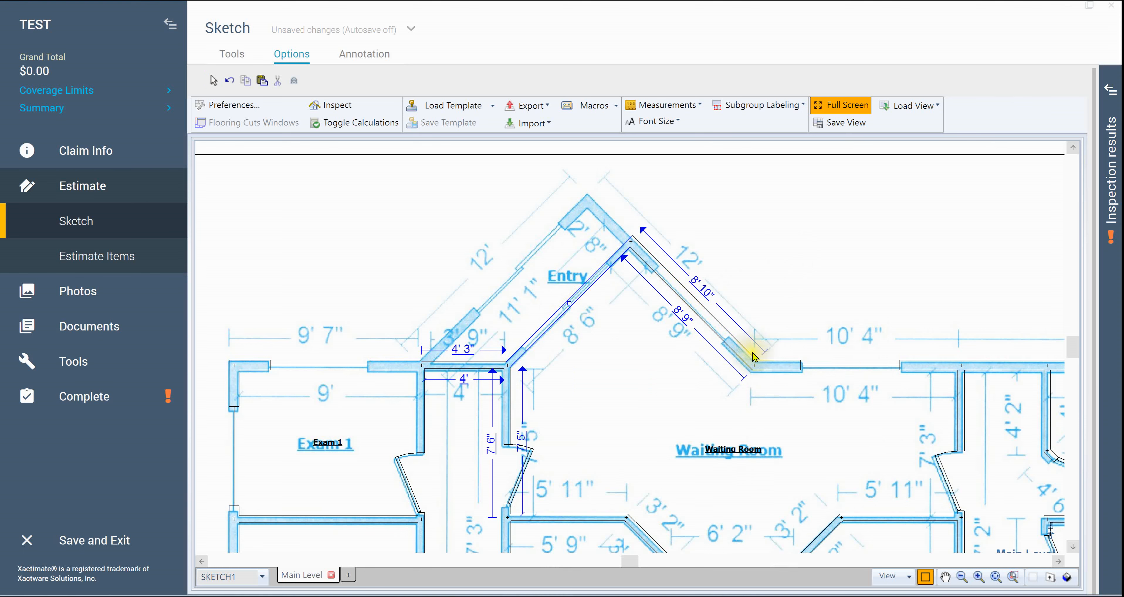
pyautogui.click(684, 320)
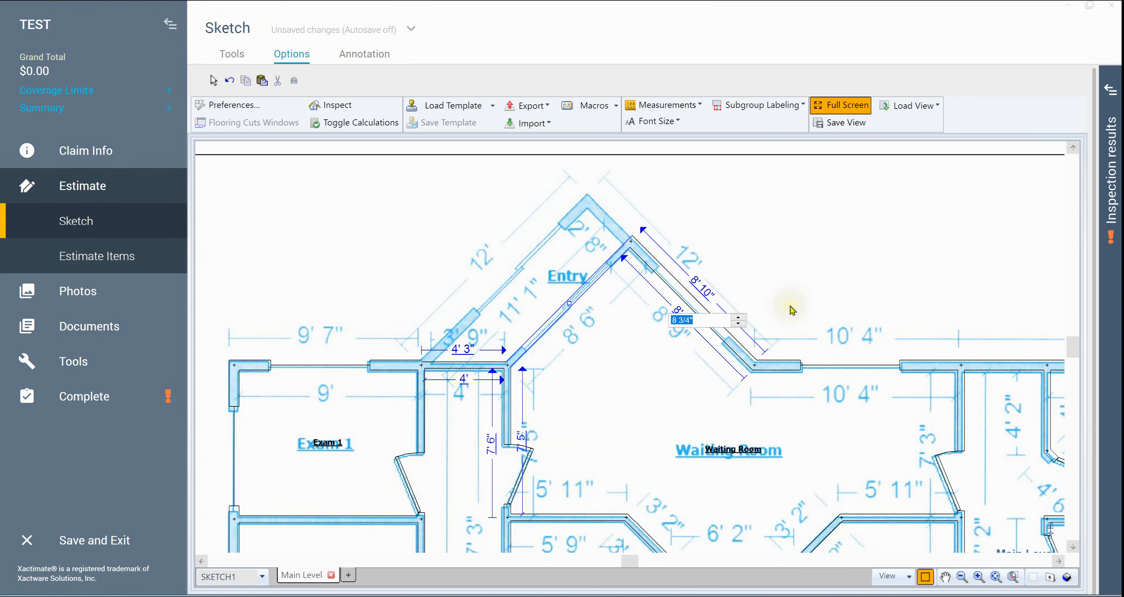
pyautogui.write('8.9')
pyautogui.press('Return')
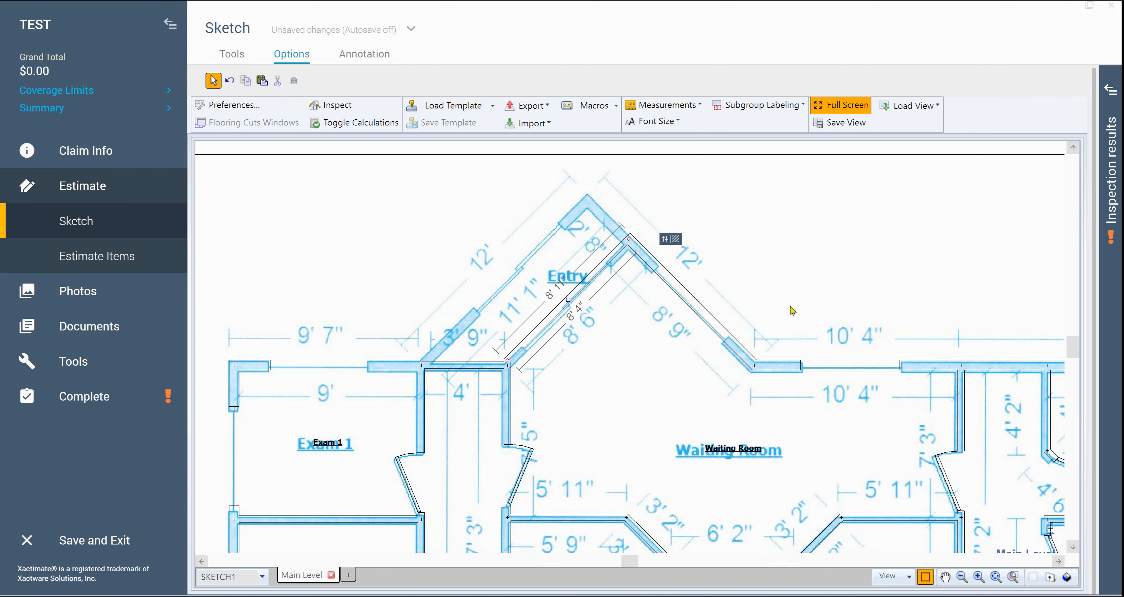
pyautogui.click(769, 269)
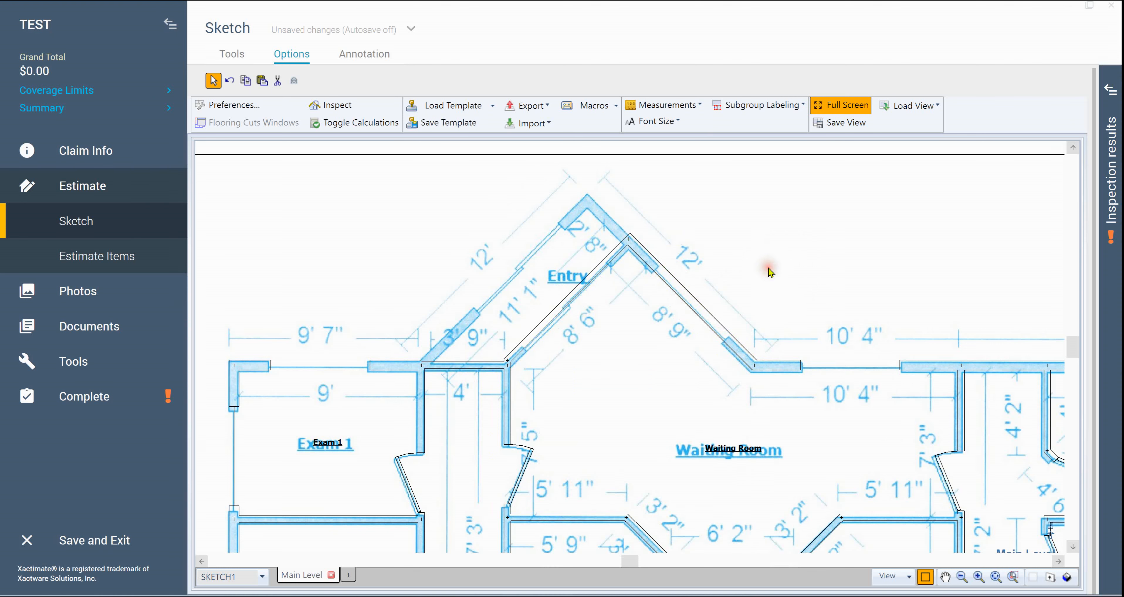
# - Move the angled wall between the Entry and the Waiting Room back onto its line in the underlay
pyautogui.click(566, 304)
pyautogui.moveTo(569, 300); pyautogui.dragTo(569, 304)
pyautogui.click(784, 261)
# - Pull a new room about 2' 9" deep out of the angled wall, out to the Entry's outer wall in the underlay
pyautogui.moveTo(783, 261); pyautogui.dragTo(854, 294)
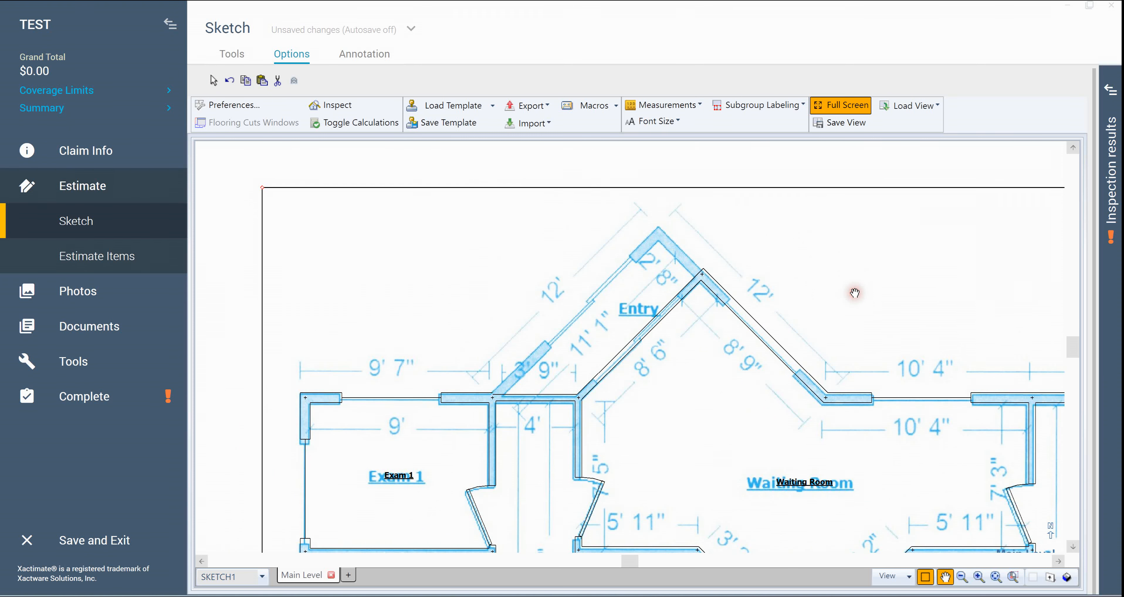
pyautogui.rightClick(855, 293)
pyautogui.click(855, 294)
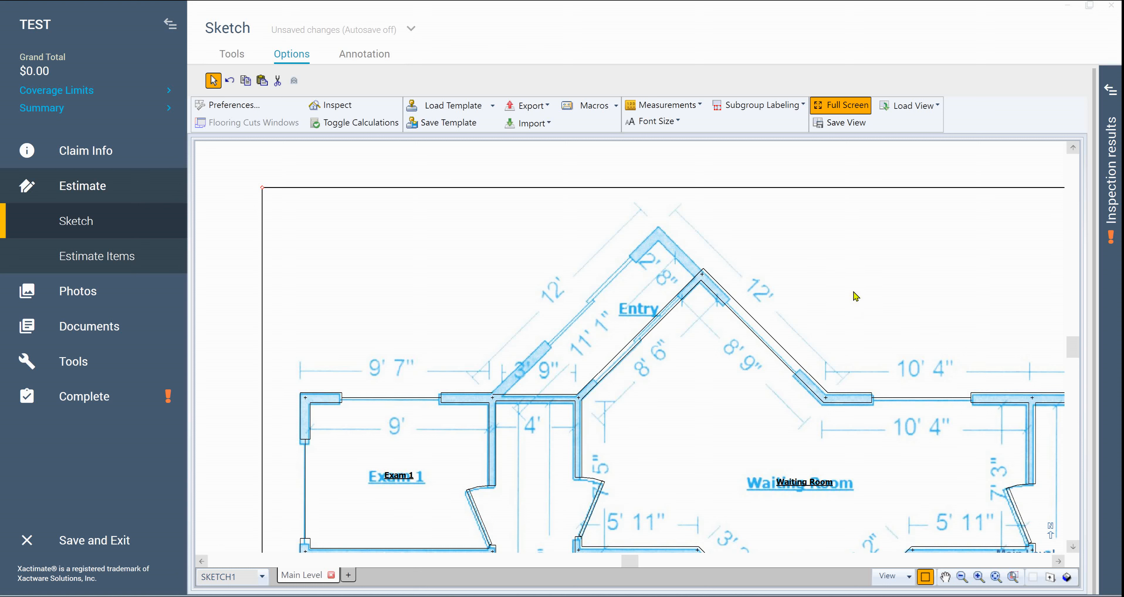
pyautogui.click(637, 344)
pyautogui.click(638, 346)
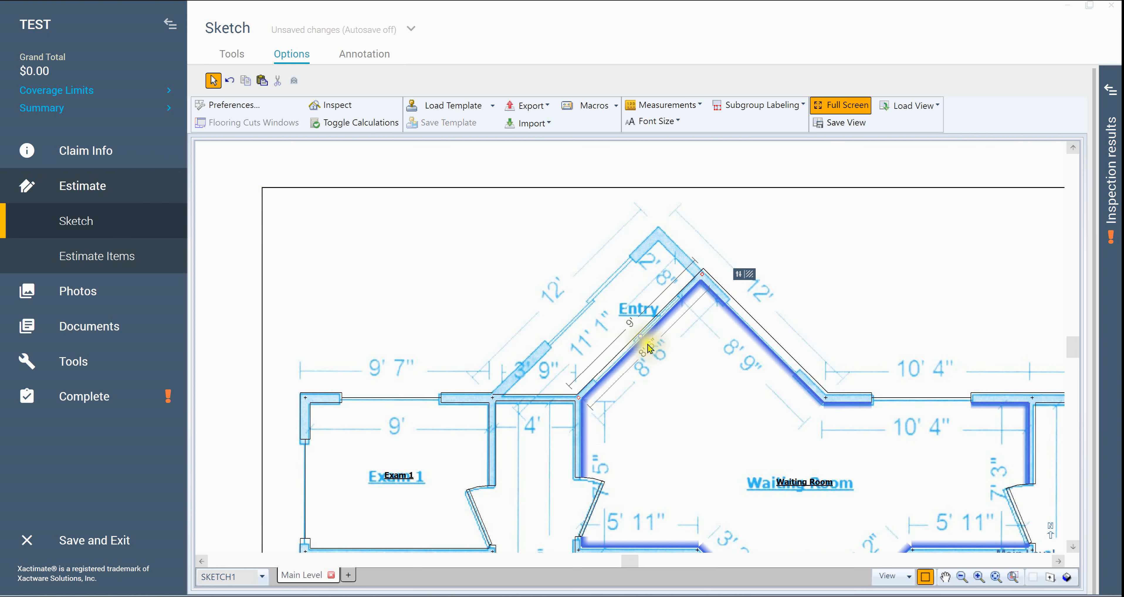
pyautogui.click(644, 336)
pyautogui.click(615, 321)
pyautogui.click(580, 311)
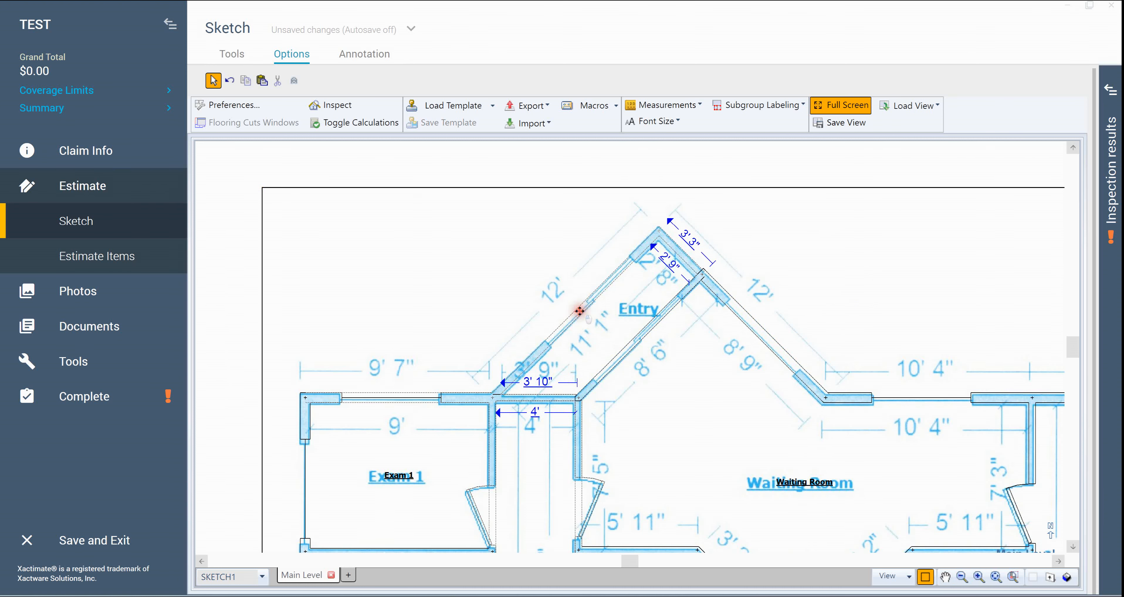
pyautogui.click(764, 266)
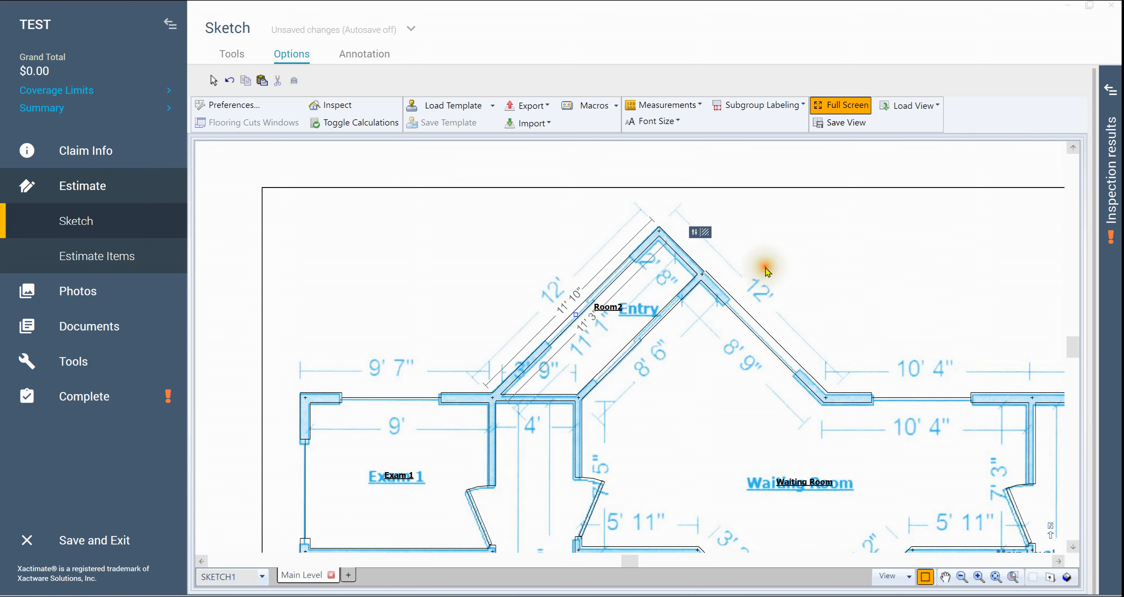
# - Select the new Entry room's two outer walls together and set their thickness to 6"
pyautogui.click(573, 316)
pyautogui.click(691, 264)
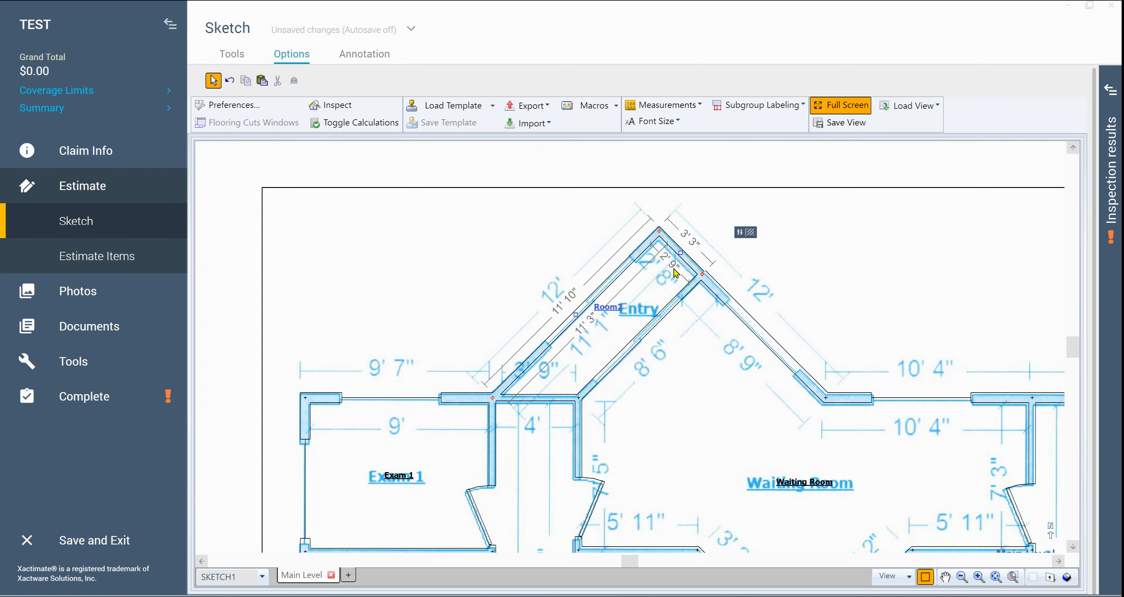
pyautogui.click(745, 232)
pyautogui.click(872, 339)
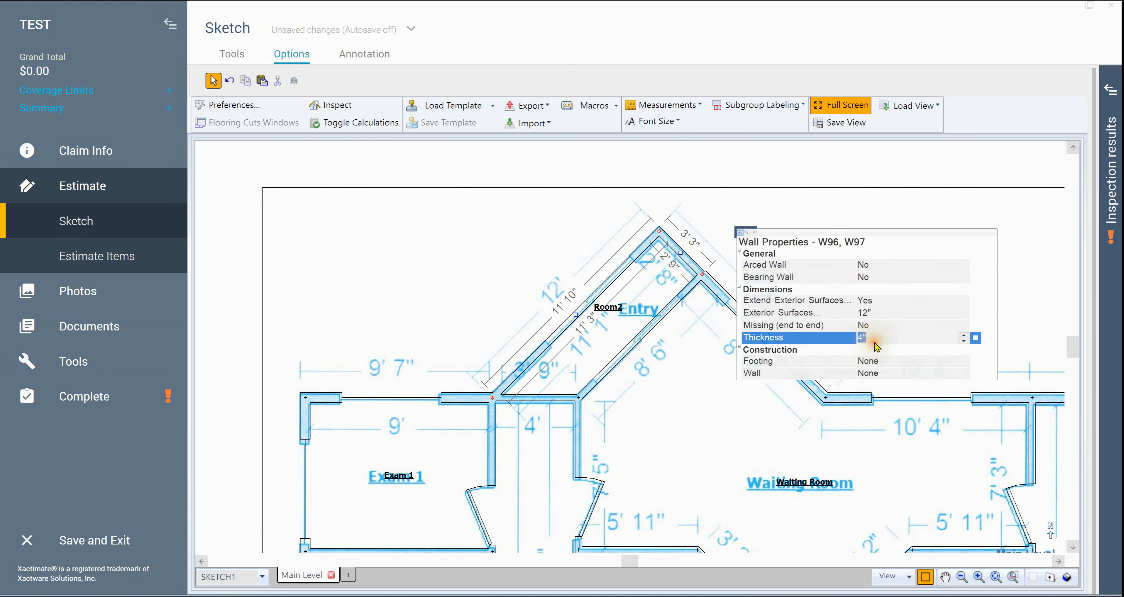
pyautogui.write('6')
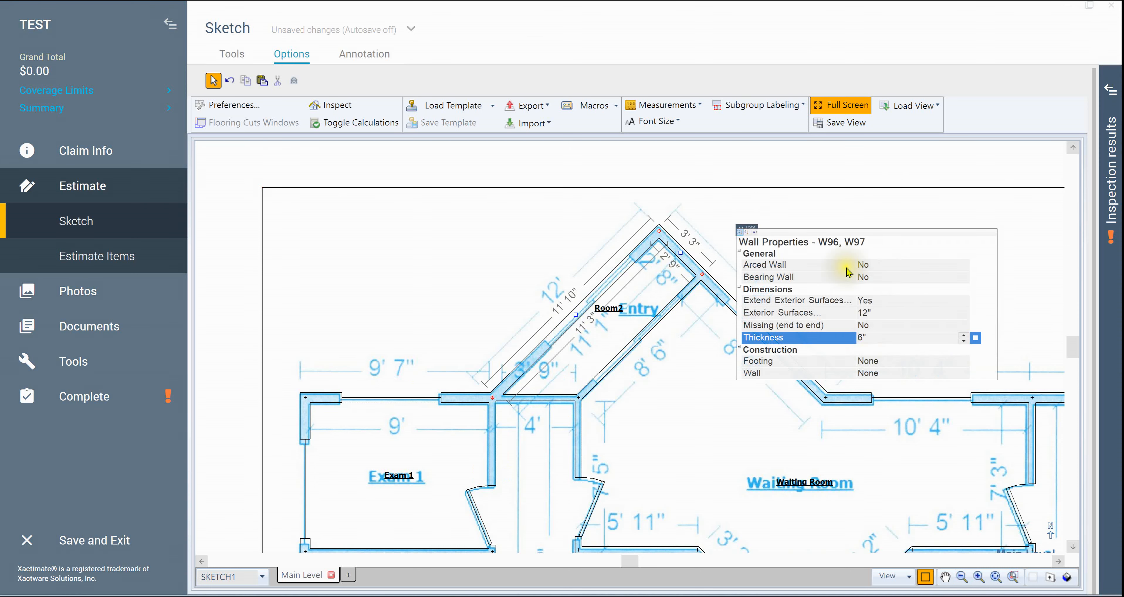
pyautogui.click(397, 316)
# - Position the Entry's long outer angled wall by setting the adjoining Exam 1 exterior wall length to 9' 7"
pyautogui.click(563, 322)
pyautogui.click(577, 316)
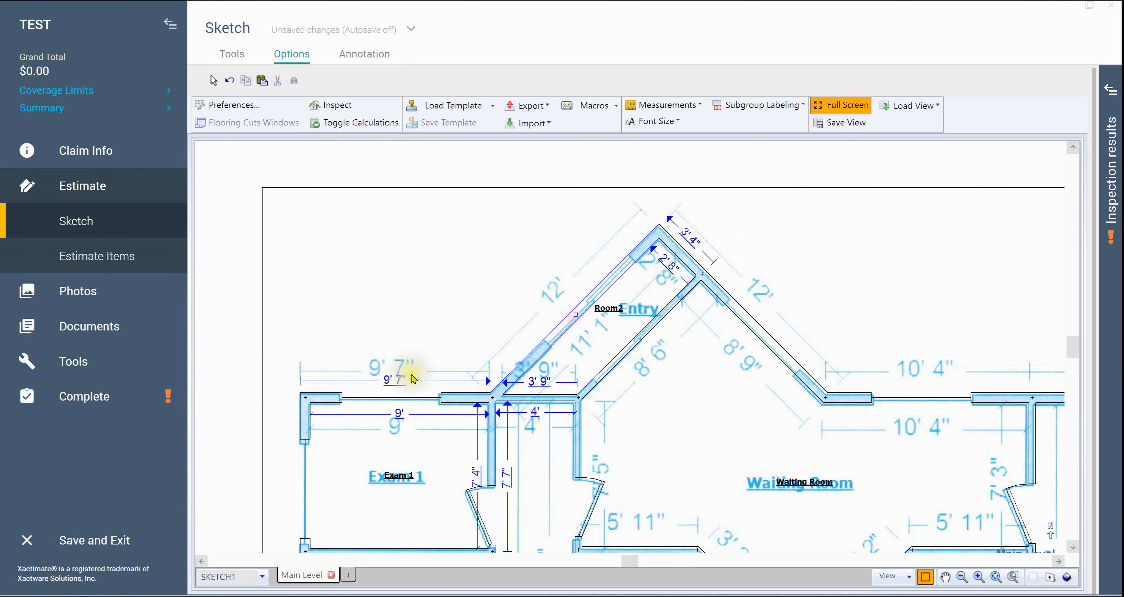
pyautogui.click(394, 379)
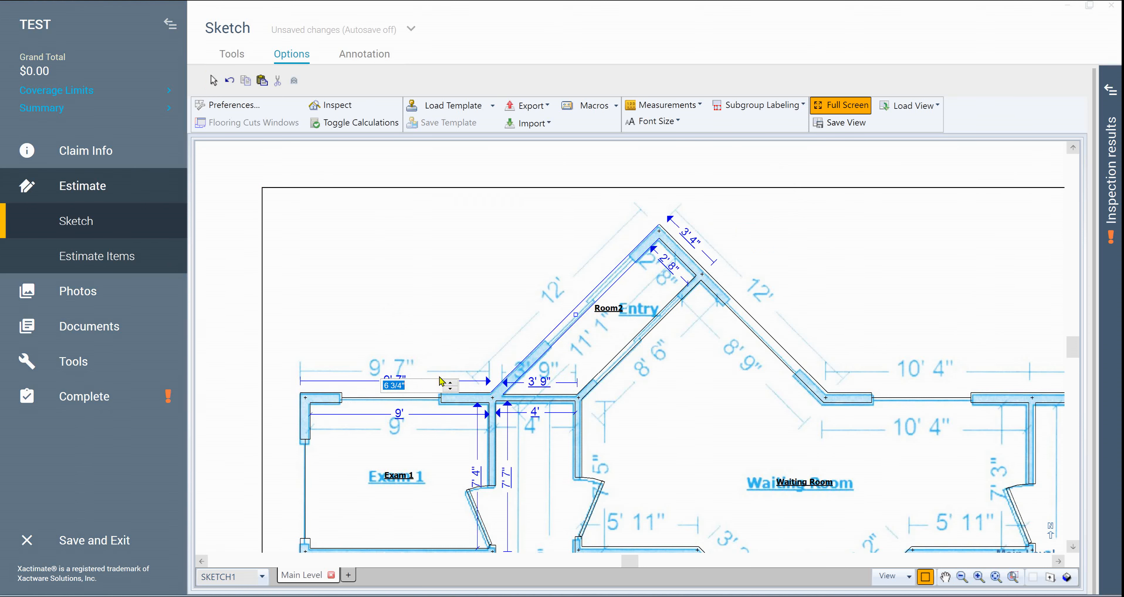
pyautogui.write('9,7')
pyautogui.press('Return')
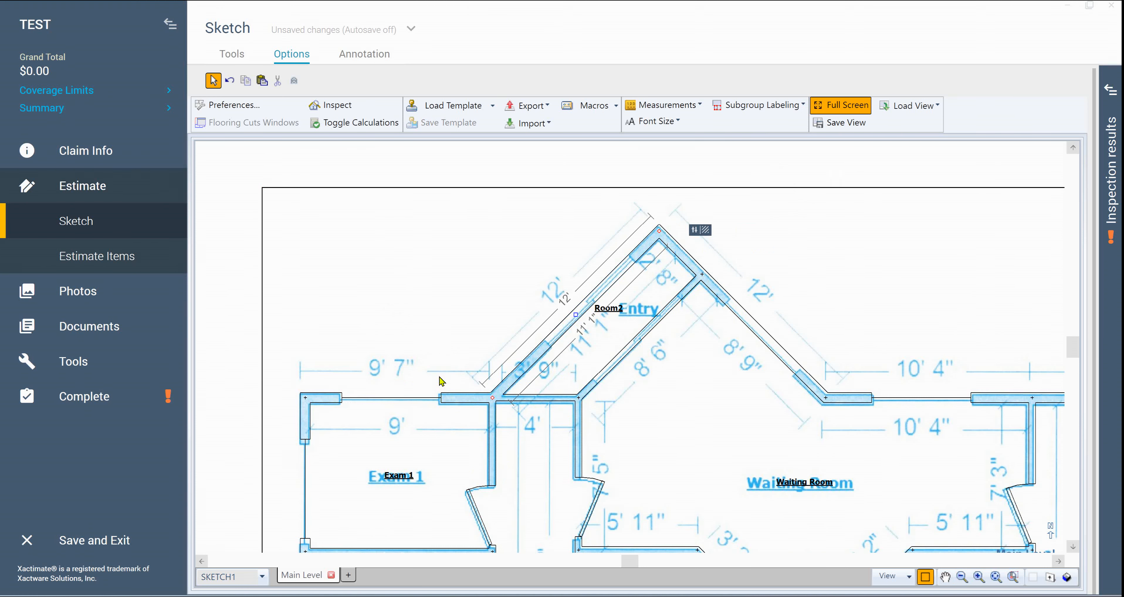
# - Examine the dimensions around the Entry's outer and shared angled walls against the underlay
pyautogui.scroll(2, 451, 343)
pyautogui.click(624, 319)
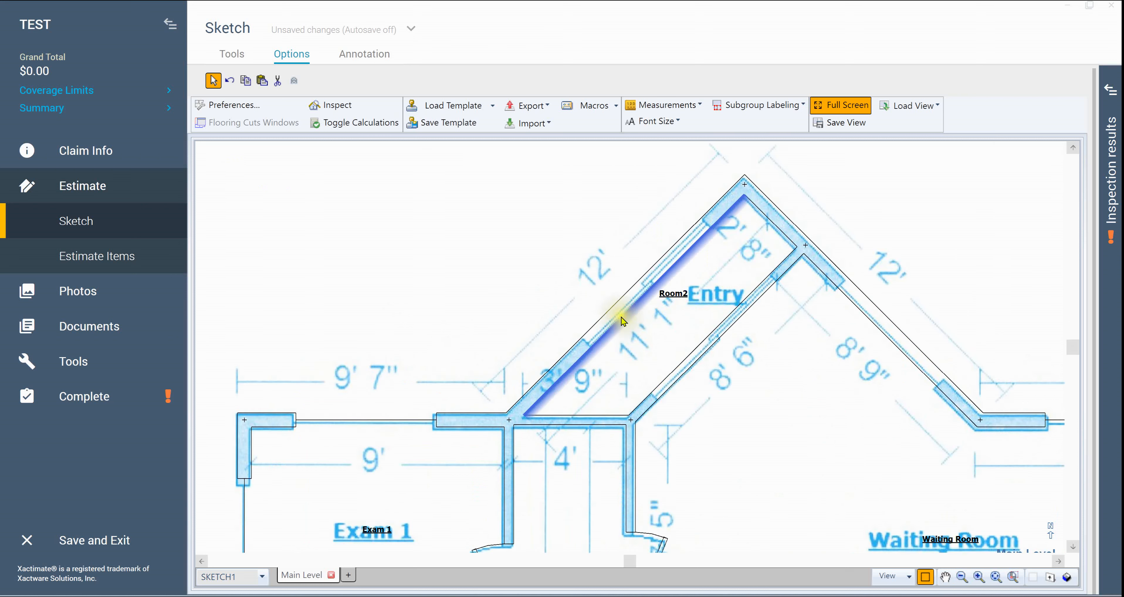
pyautogui.click(626, 304)
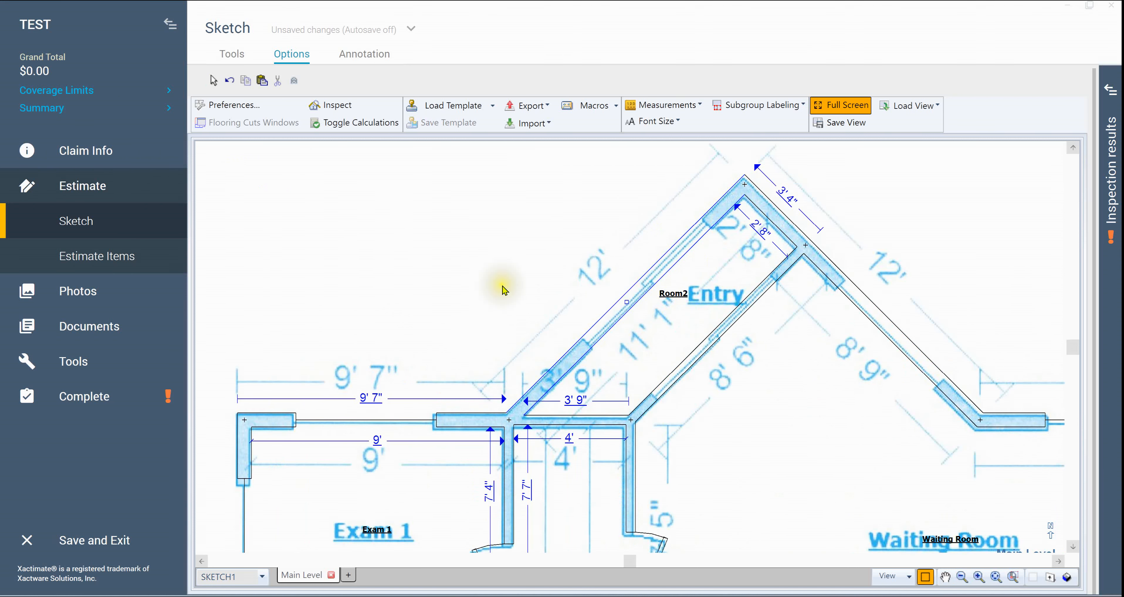
pyautogui.click(495, 259)
pyautogui.moveTo(919, 286); pyautogui.dragTo(730, 283)
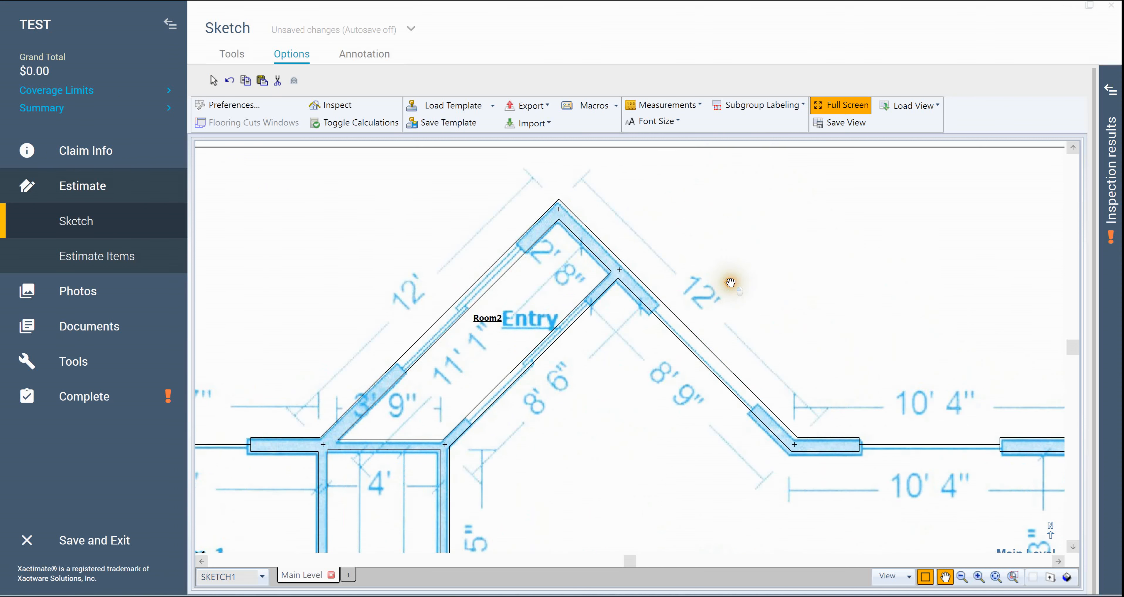
pyautogui.press('Escape')
pyautogui.click(495, 350)
pyautogui.click(534, 360)
pyautogui.click(577, 265)
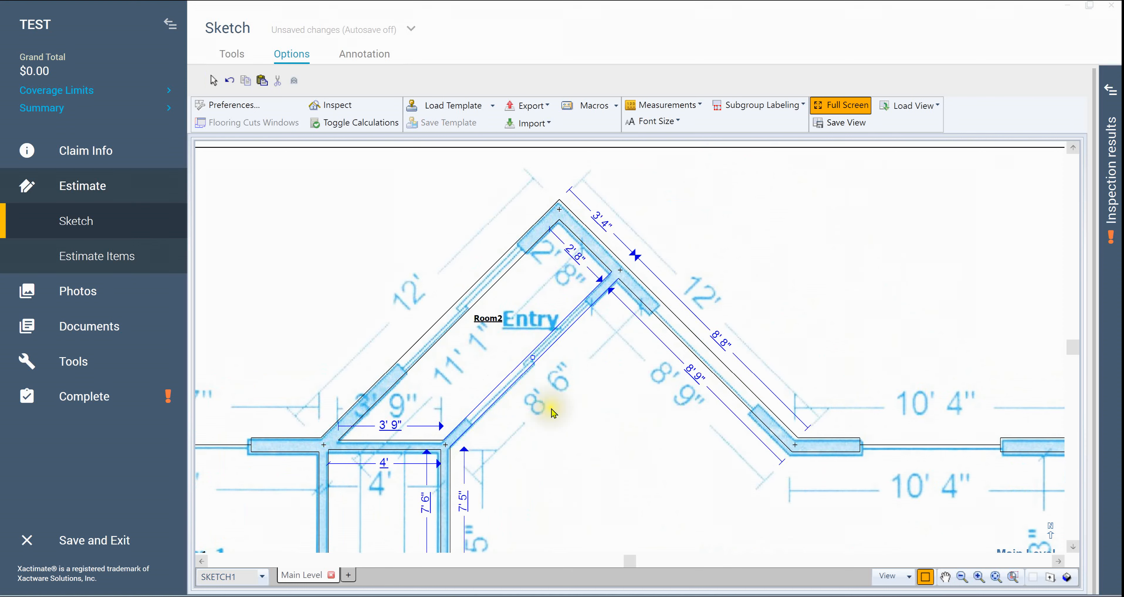
pyautogui.scroll(-4, 561, 421)
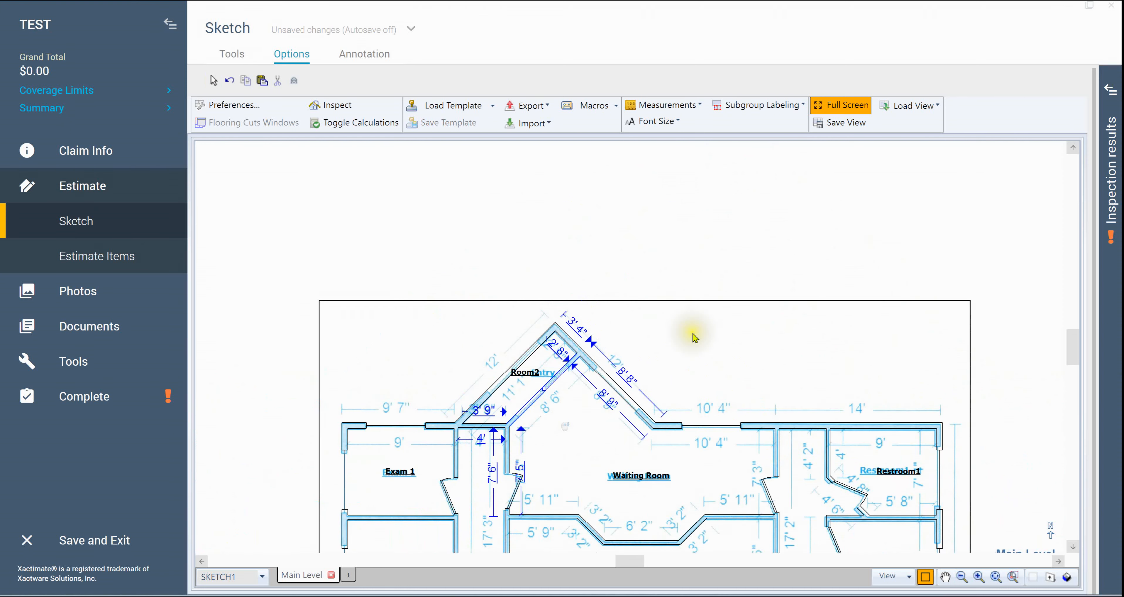
pyautogui.click(741, 289)
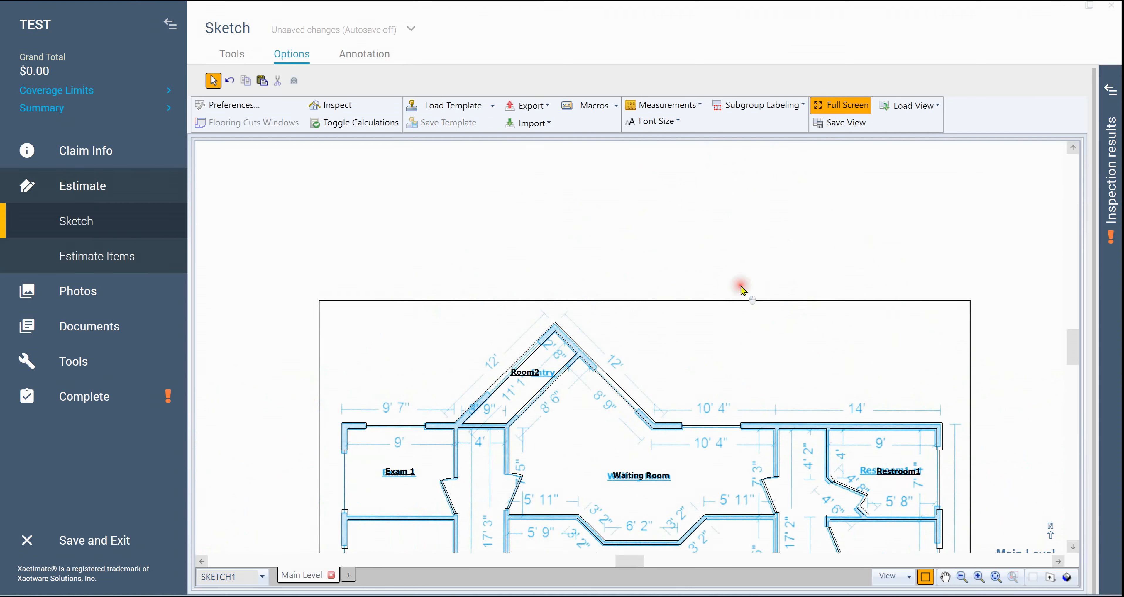
# - Show the Waiting Room's wall dimensions and examine its corridor door wall near Exam 1 against the underlay
pyautogui.click(523, 459)
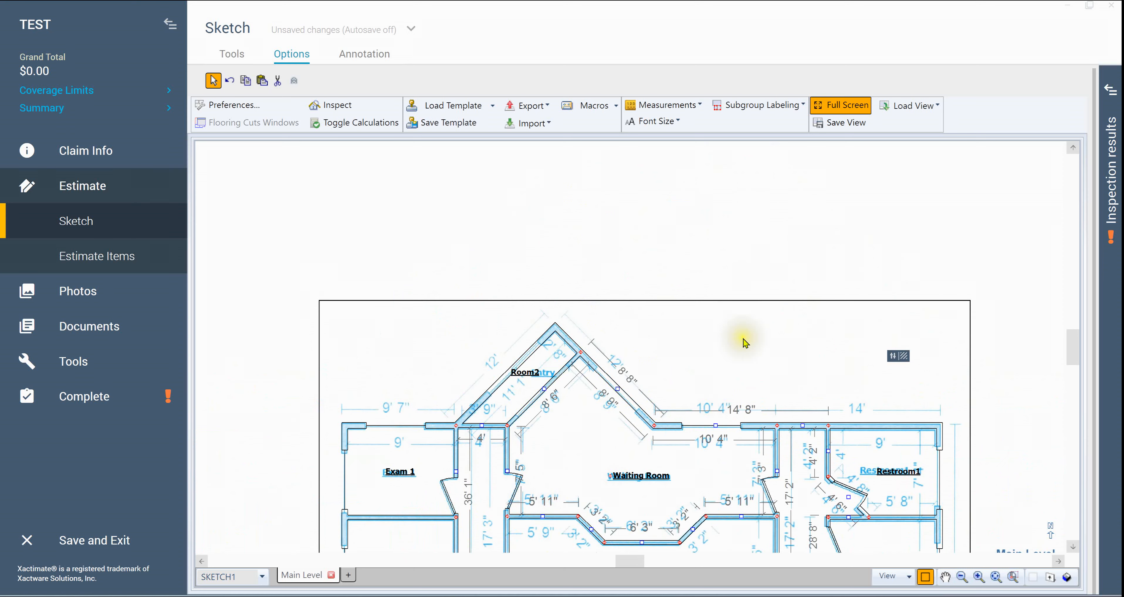
pyautogui.scroll(2, 749, 554)
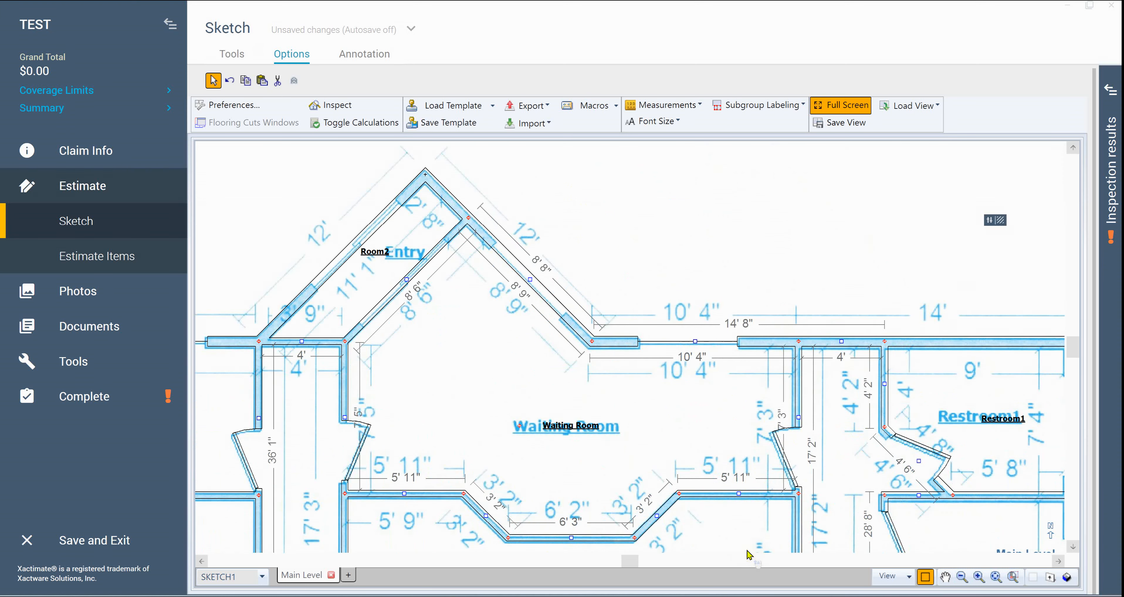
pyautogui.click(343, 501)
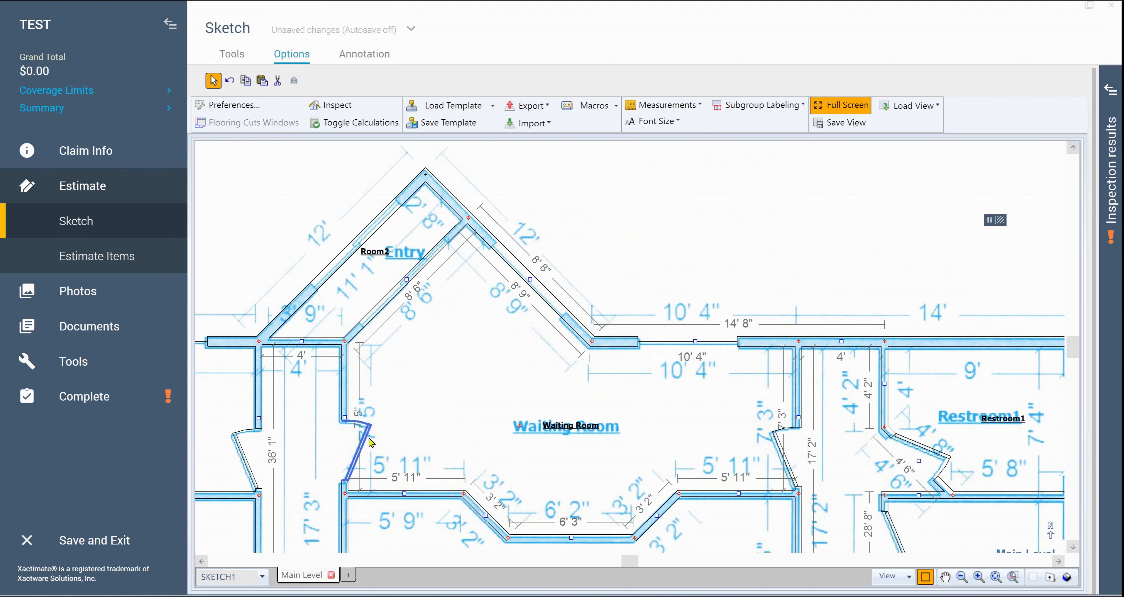
pyautogui.scroll(3, 347, 426)
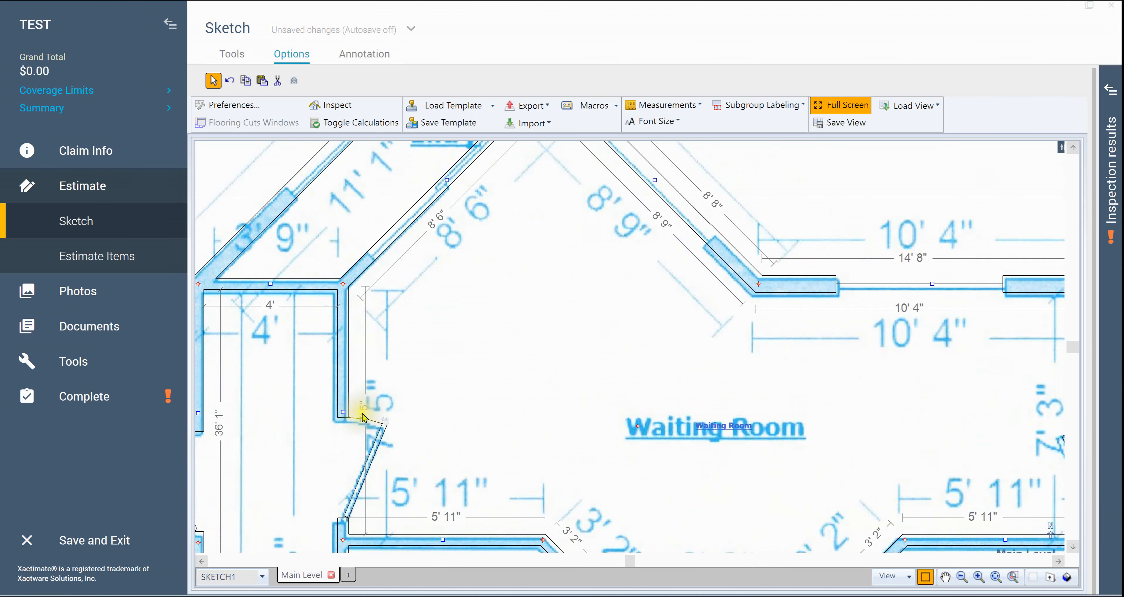
pyautogui.scroll(2, 358, 421)
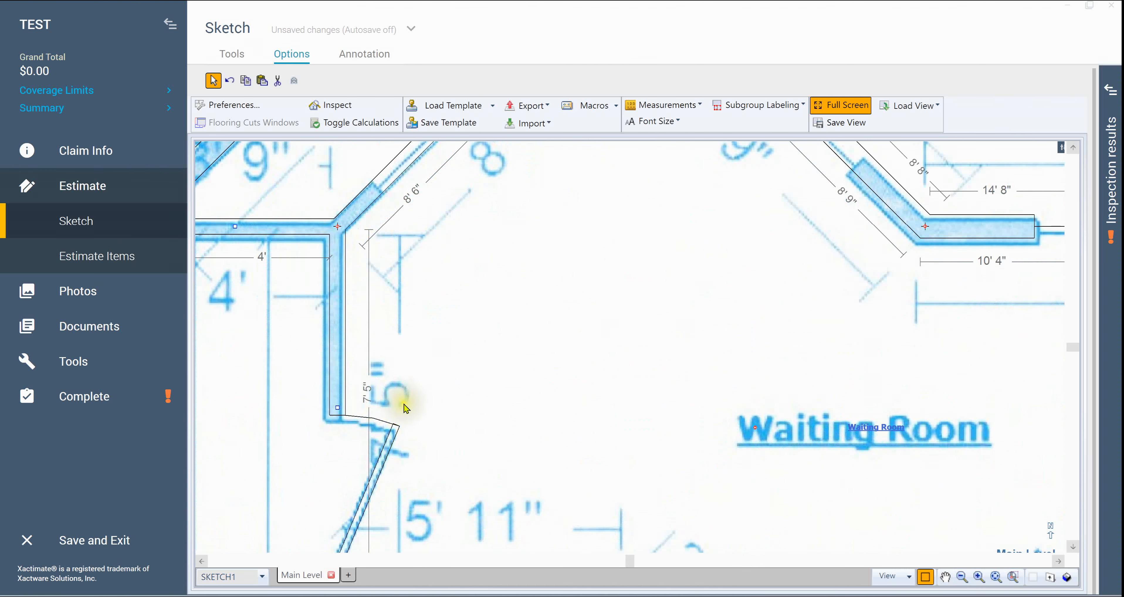
pyautogui.scroll(-4, 402, 406)
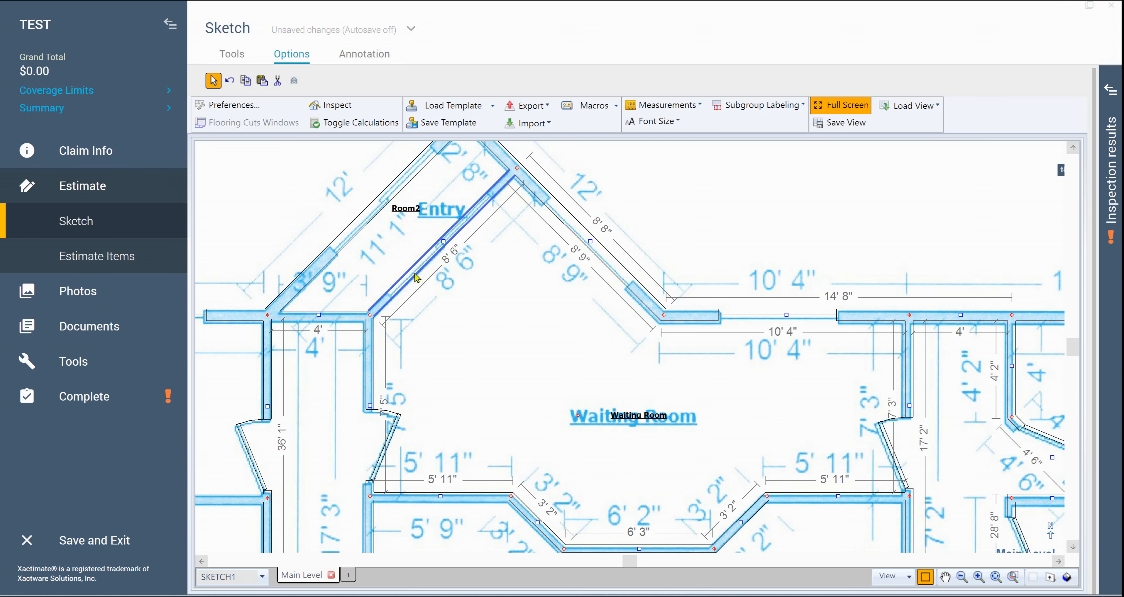
# - Compare the lengths of the Entry and Waiting Room angled walls with the underlay, then show dimensions for the surrounding rooms
pyautogui.click(417, 278)
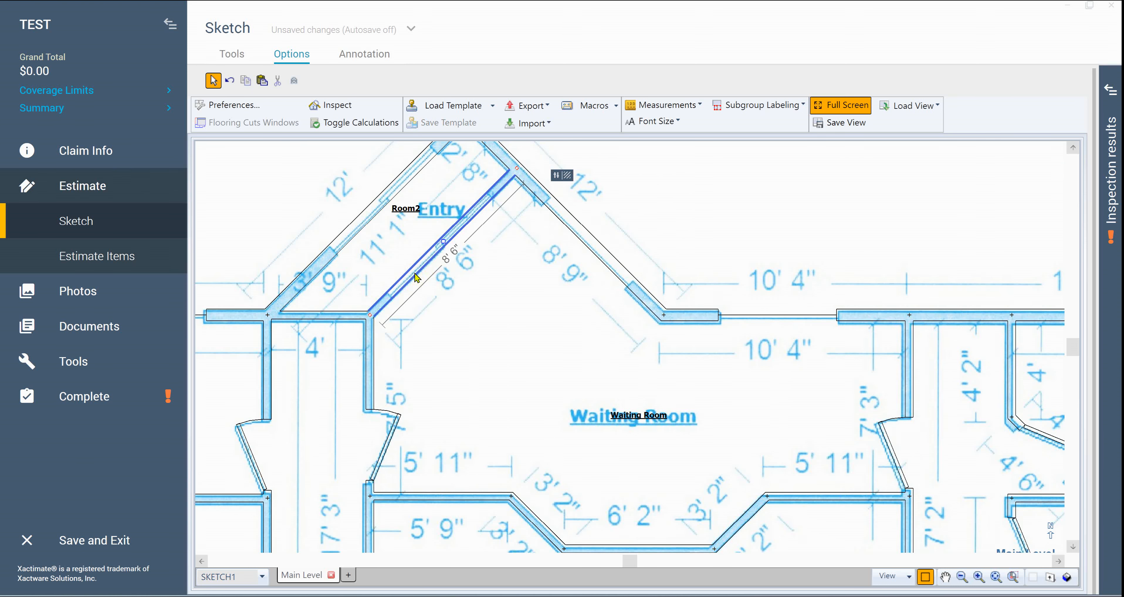
pyautogui.click(317, 321)
pyautogui.click(341, 240)
pyautogui.click(531, 175)
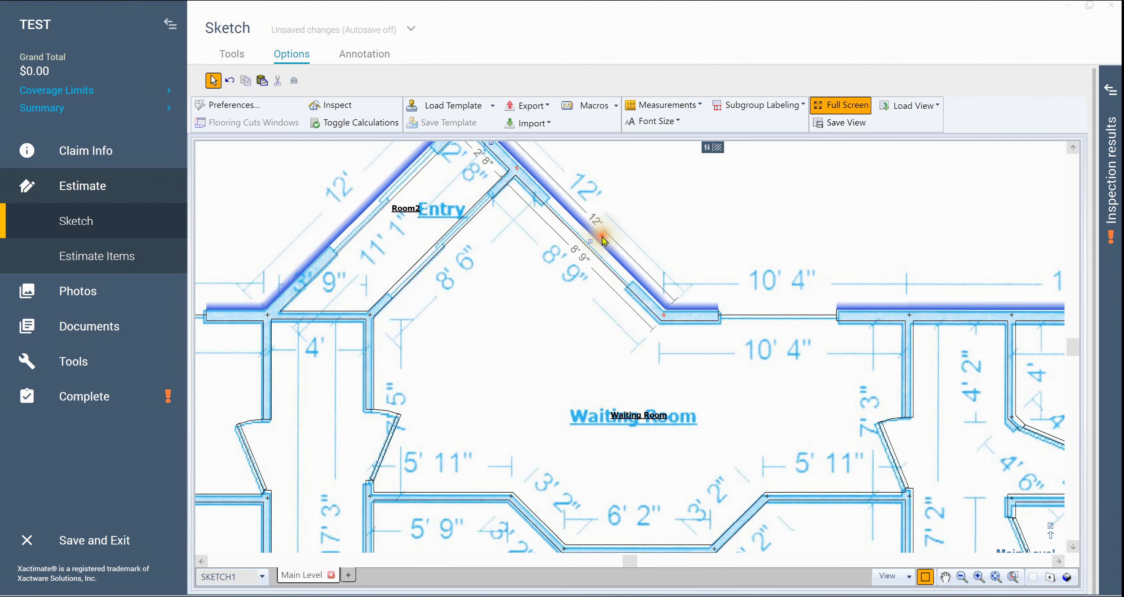
pyautogui.scroll(-2, 805, 211)
pyautogui.click(853, 197)
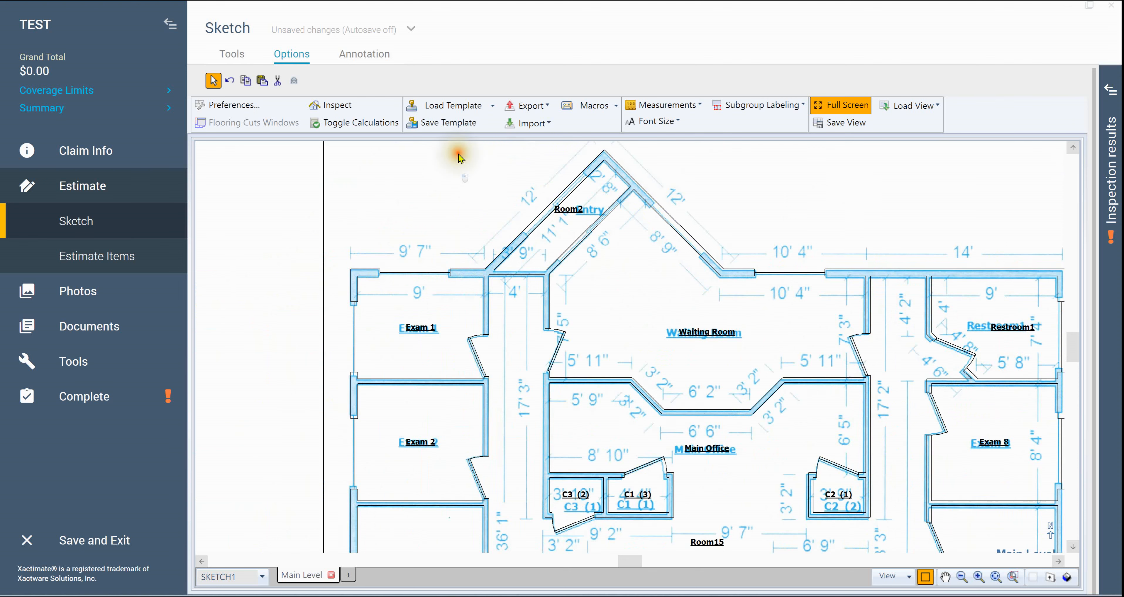
pyautogui.moveTo(456, 152); pyautogui.dragTo(922, 441)
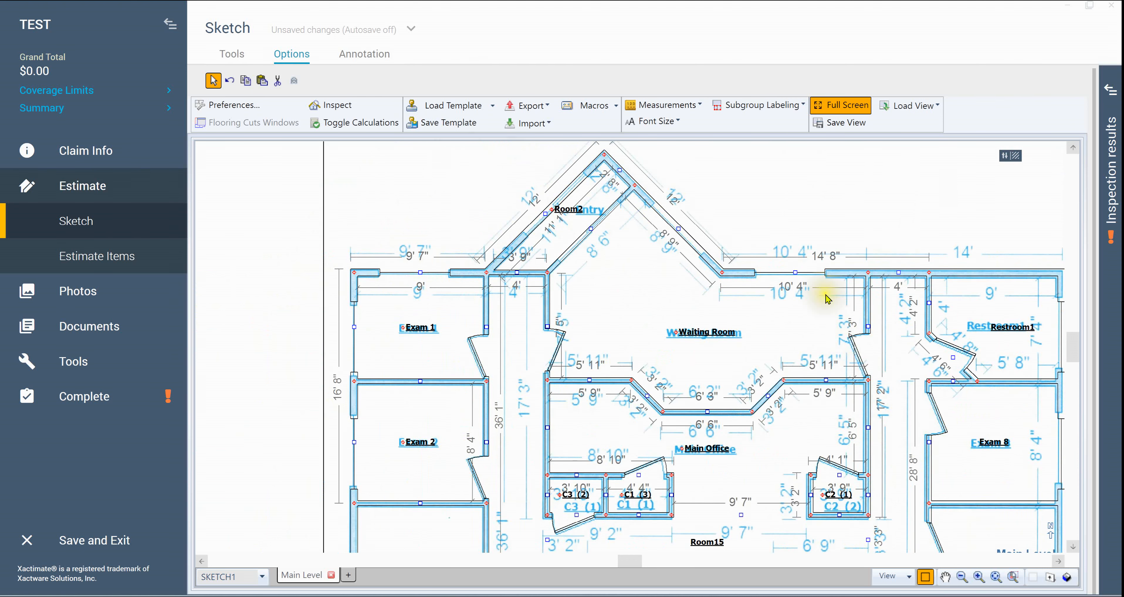
pyautogui.click(790, 273)
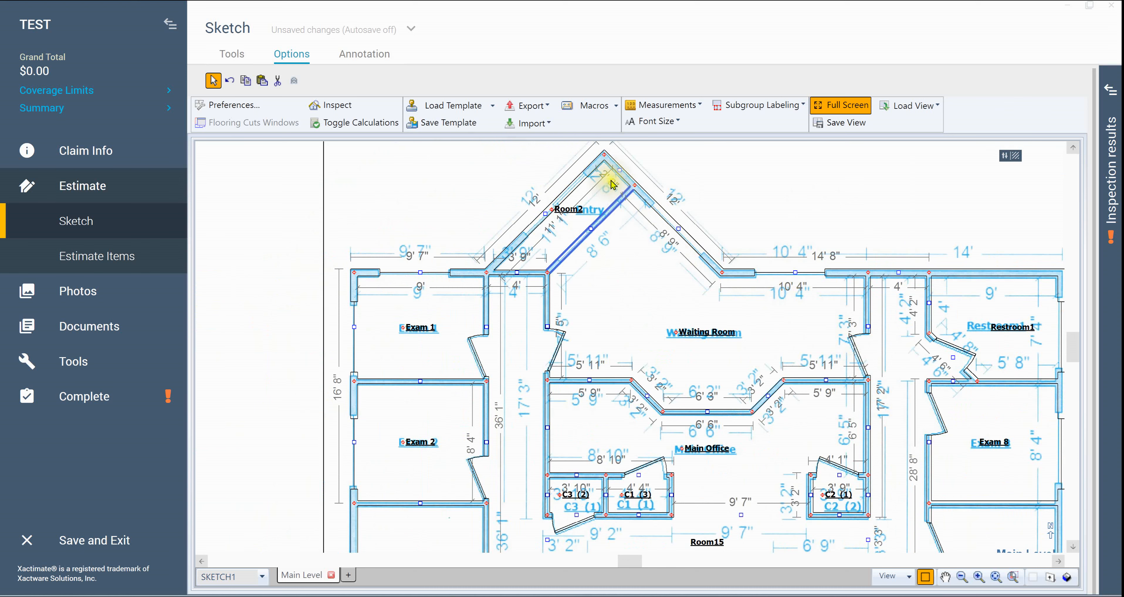
# - Show the dimensions of the whole floor plan and compare them with the underlay
pyautogui.click(888, 199)
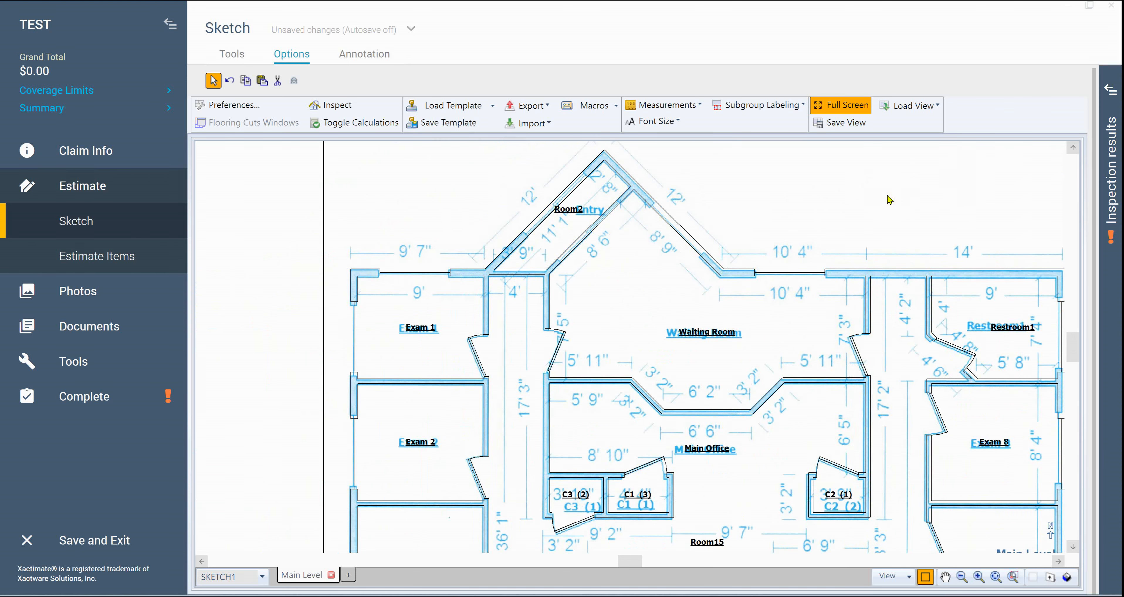
pyautogui.press('Home')
pyautogui.moveTo(748, 220); pyautogui.dragTo(1050, 551)
pyautogui.press('End')
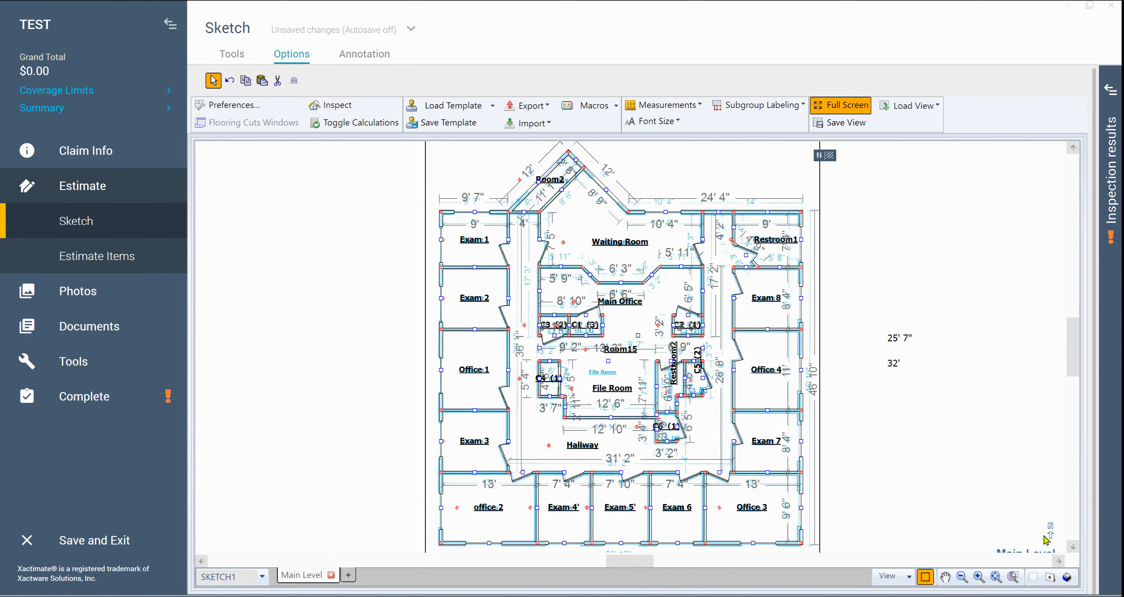
pyautogui.click(903, 432)
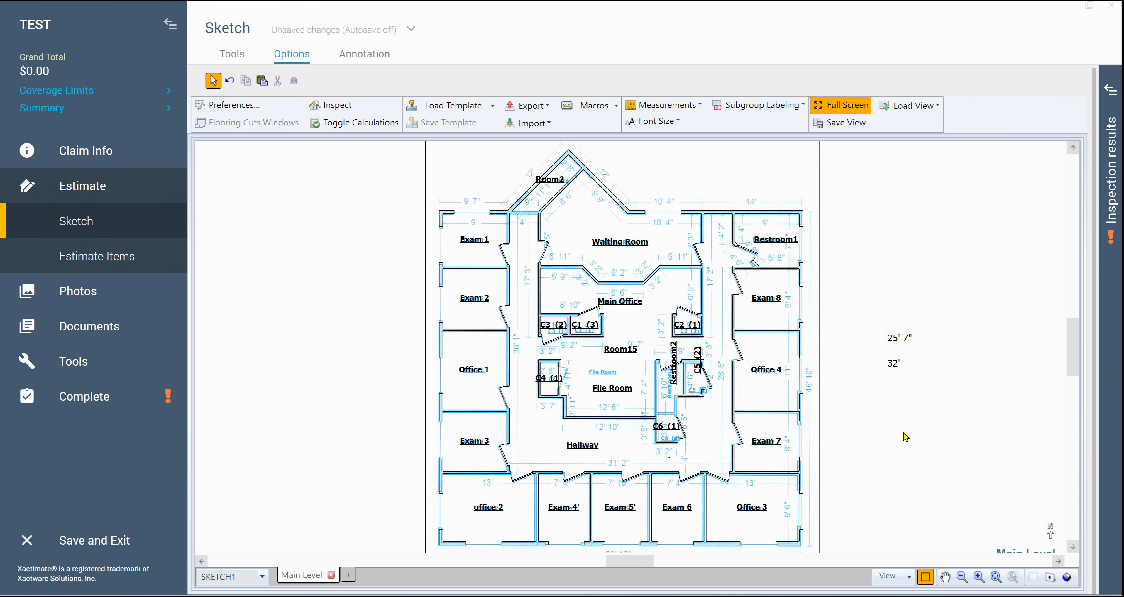
# - Rename the angled room Room2 as Entry/Foyer
pyautogui.scroll(2, 540, 174)
pyautogui.scroll(2, 539, 174)
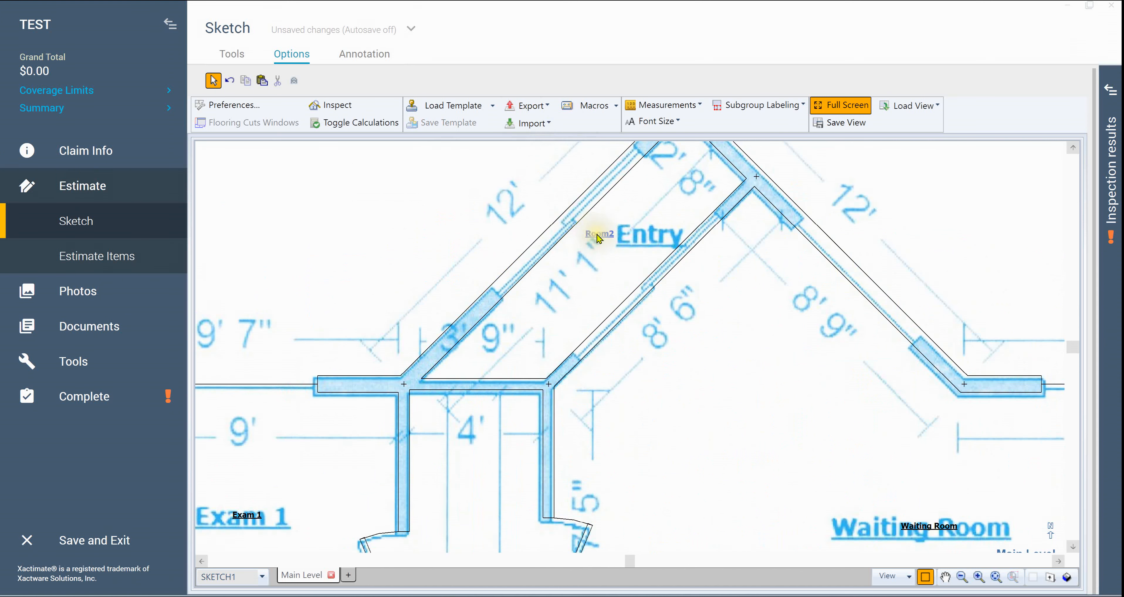
pyautogui.doubleClick(596, 238)
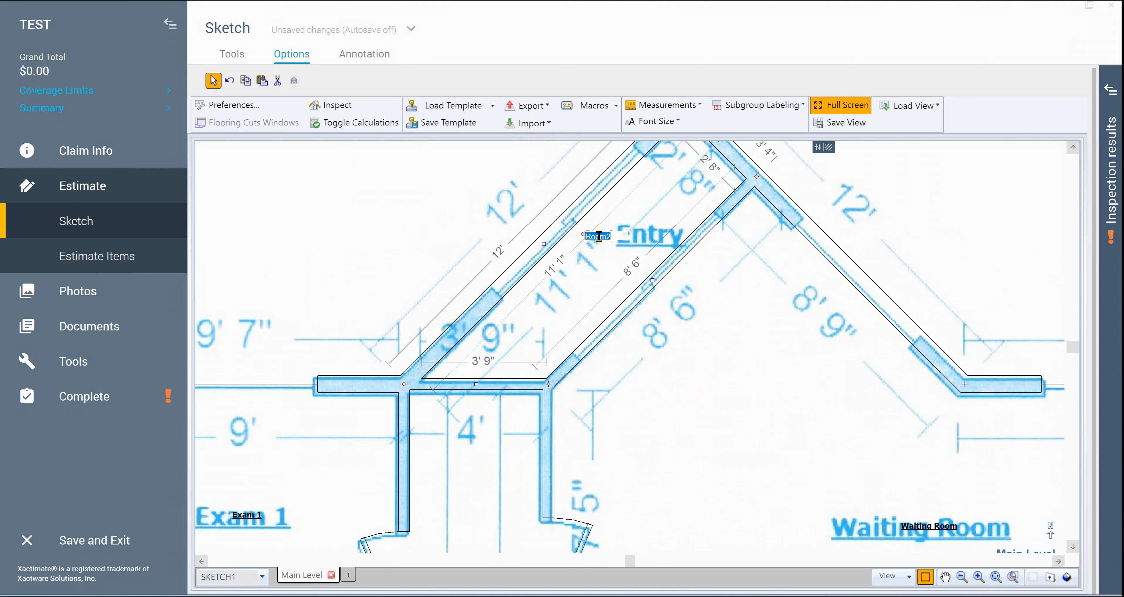
pyautogui.write('Entry')
pyautogui.press('Return')
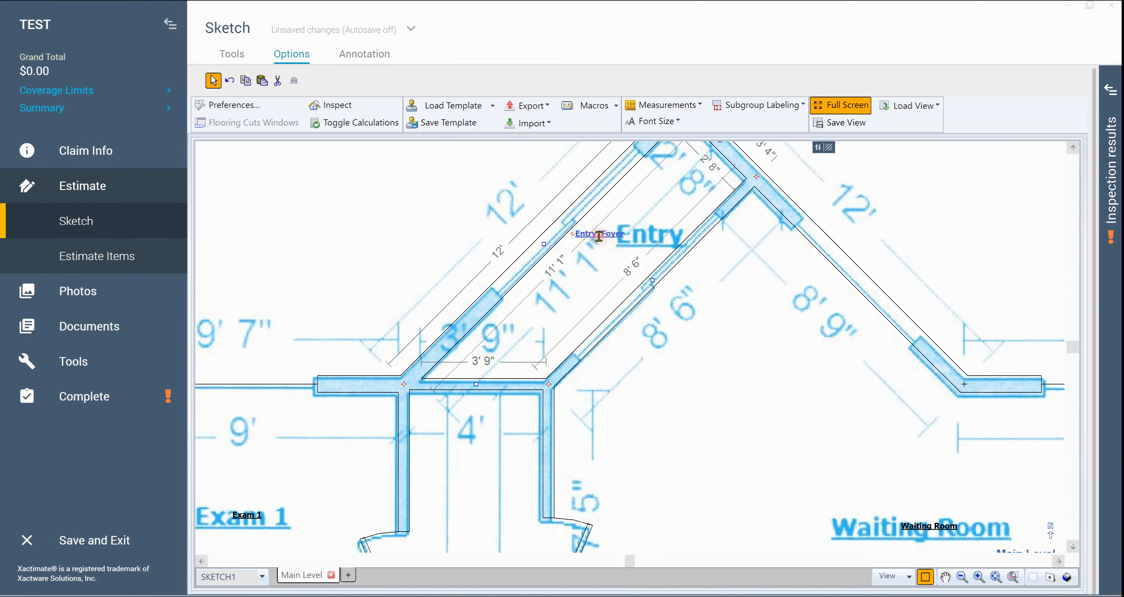
# - Shorten the angled room's name to Entry in its room properties
pyautogui.rightClick(600, 236)
pyautogui.click(988, 134)
pyautogui.press('BackSpace')
pyautogui.press('BackSpace')
pyautogui.press('BackSpace')
pyautogui.press('BackSpace')
pyautogui.press('BackSpace')
pyautogui.press('BackSpace')
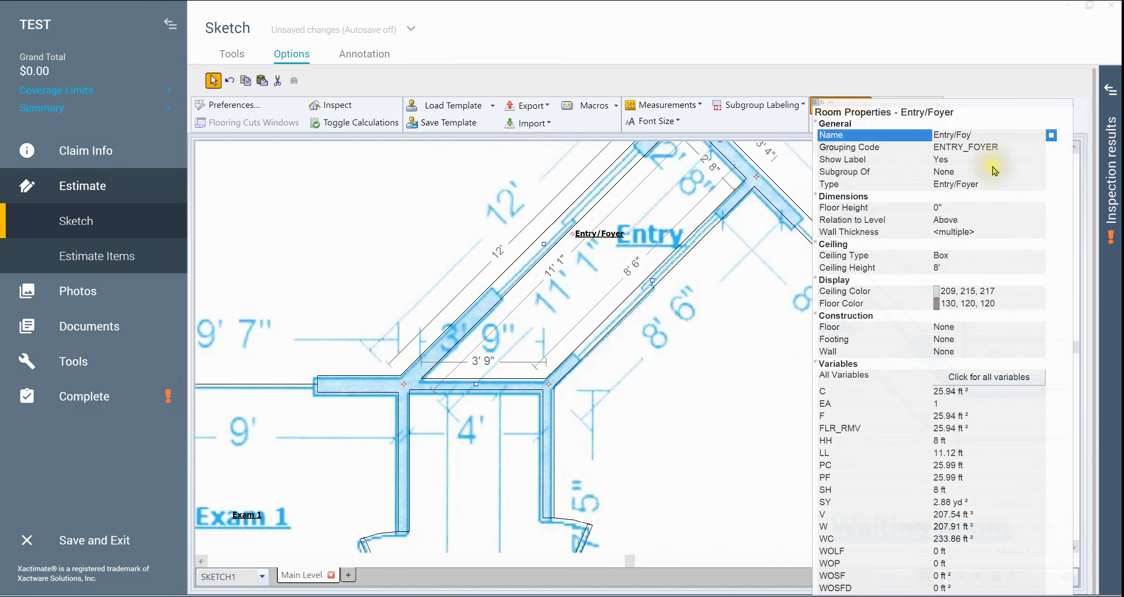
pyautogui.press('Return')
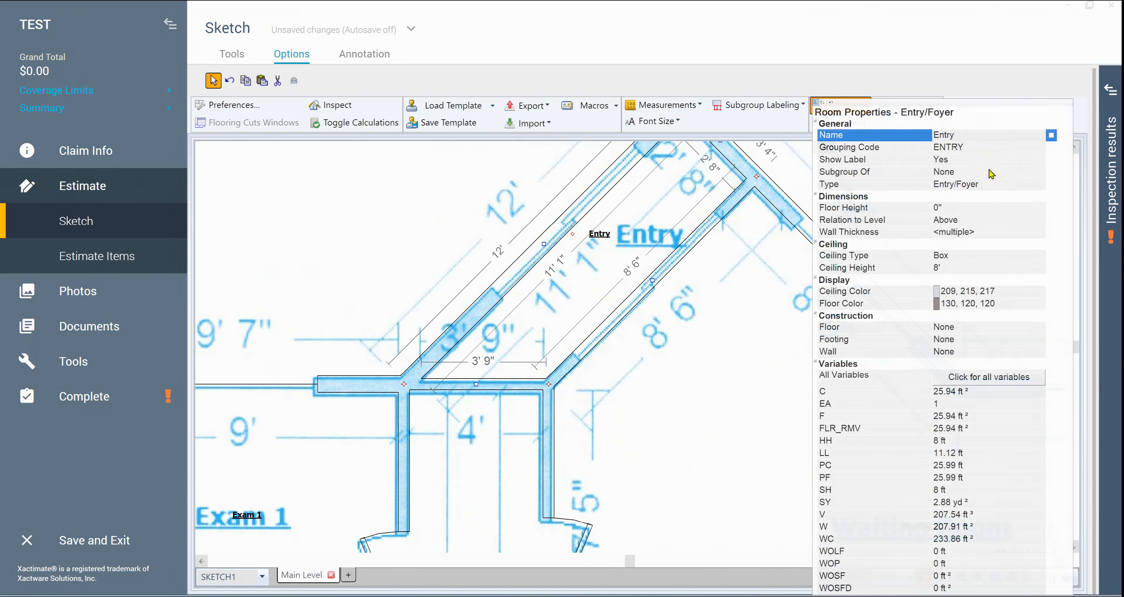
pyautogui.click(403, 207)
pyautogui.click(428, 210)
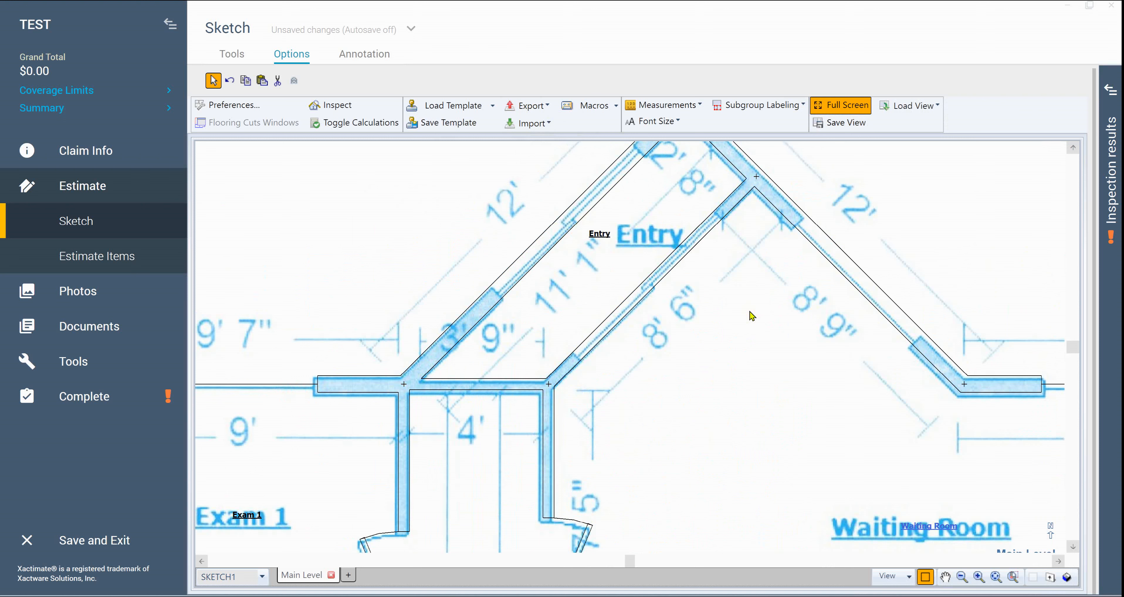
# - Draw a 6' wide double door over the underlay's opening in the angled wall shared by the Entry and the Waiting Room
pyautogui.click(579, 358)
pyautogui.moveTo(578, 358); pyautogui.dragTo(721, 216)
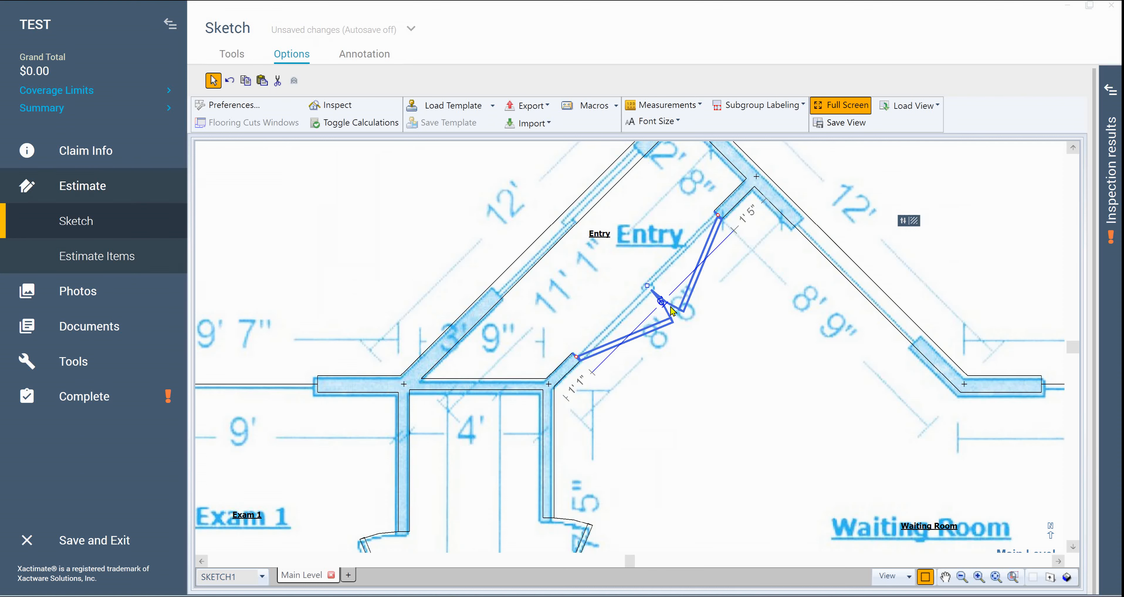
pyautogui.press('F11')
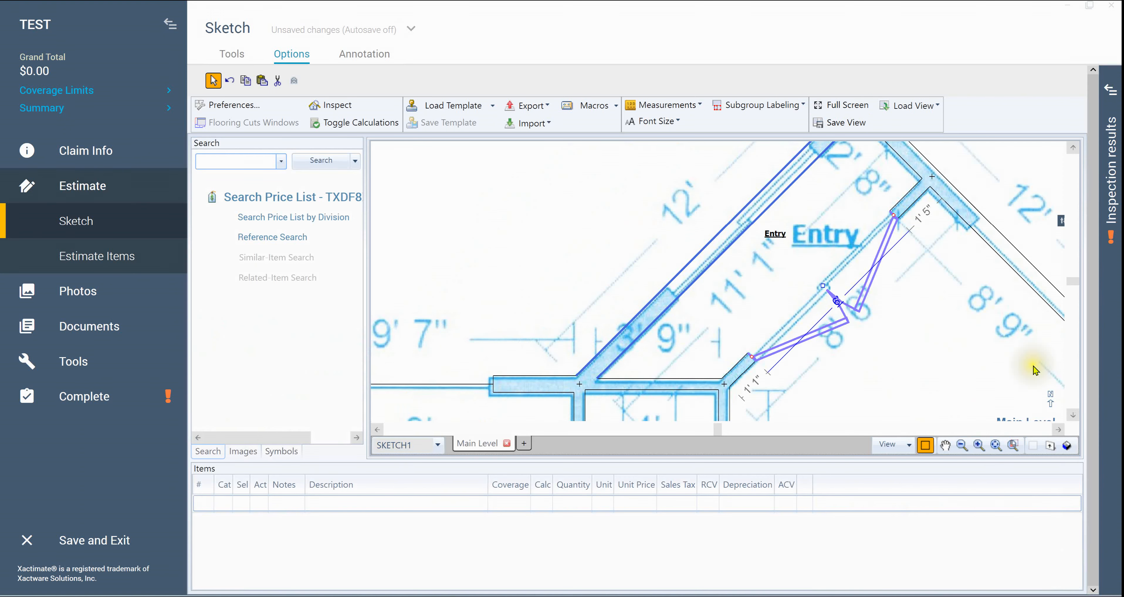
pyautogui.press('F11')
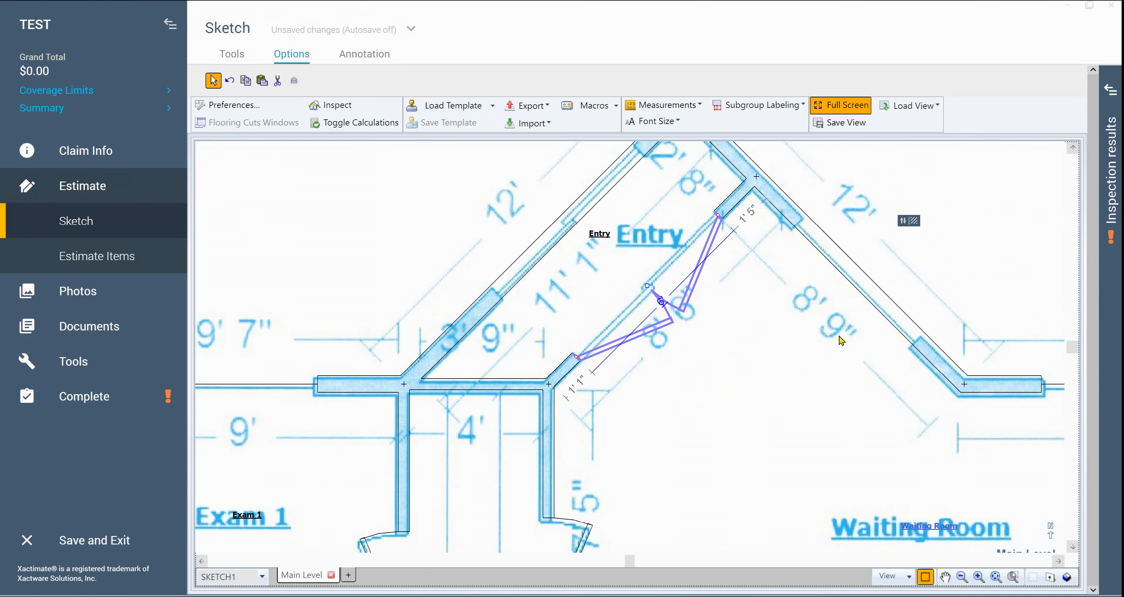
# - Change the door type of the opening between the Entry and the Waiting Room to Sliding
pyautogui.press('F4')
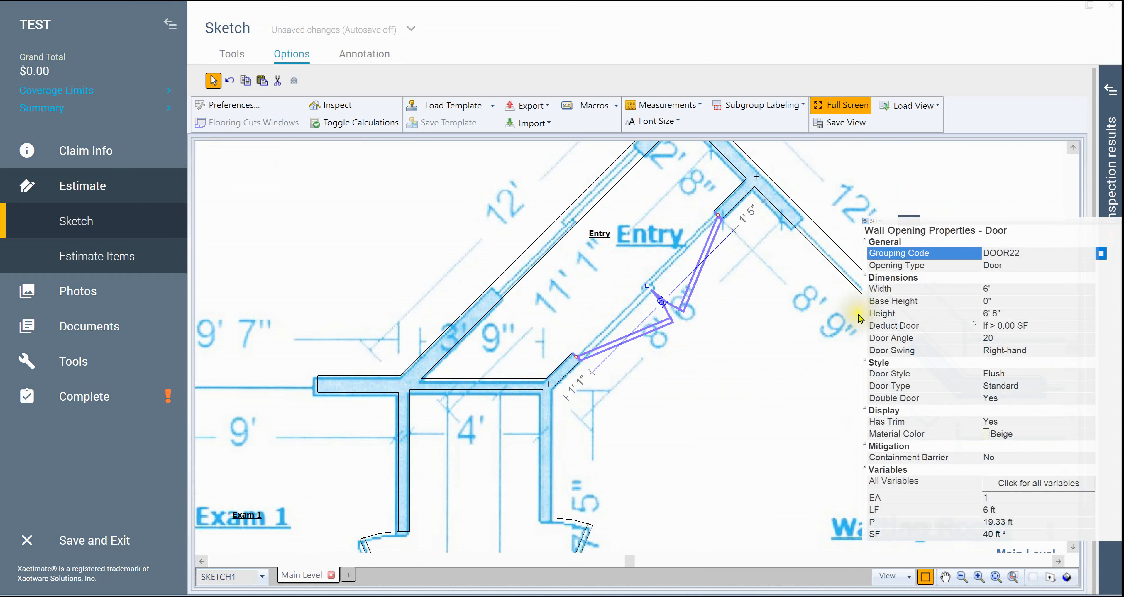
pyautogui.click(1034, 392)
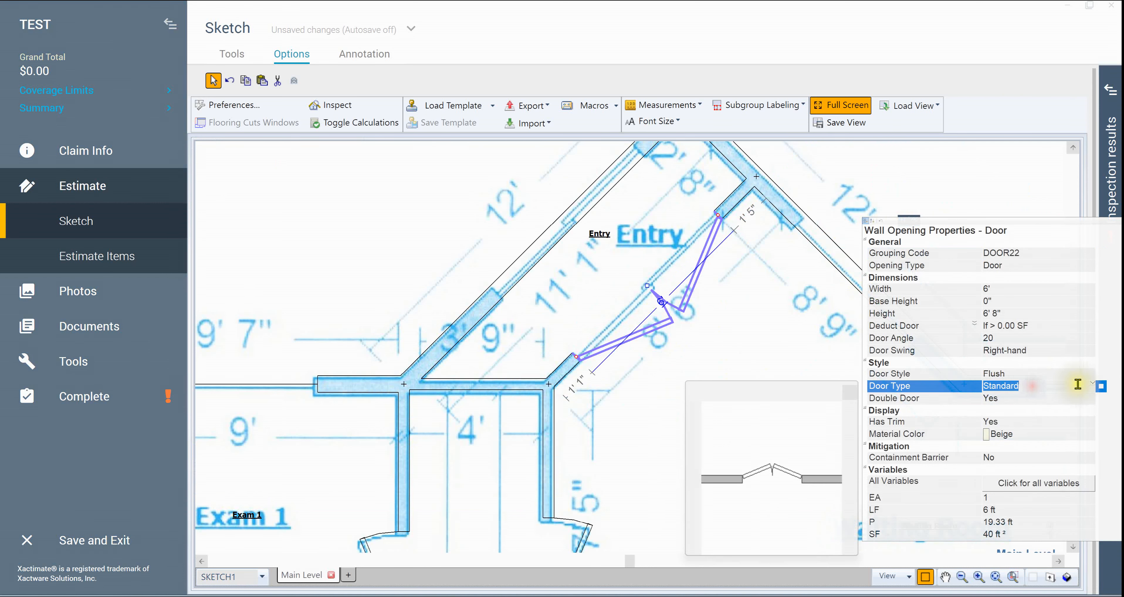
pyautogui.click(1099, 386)
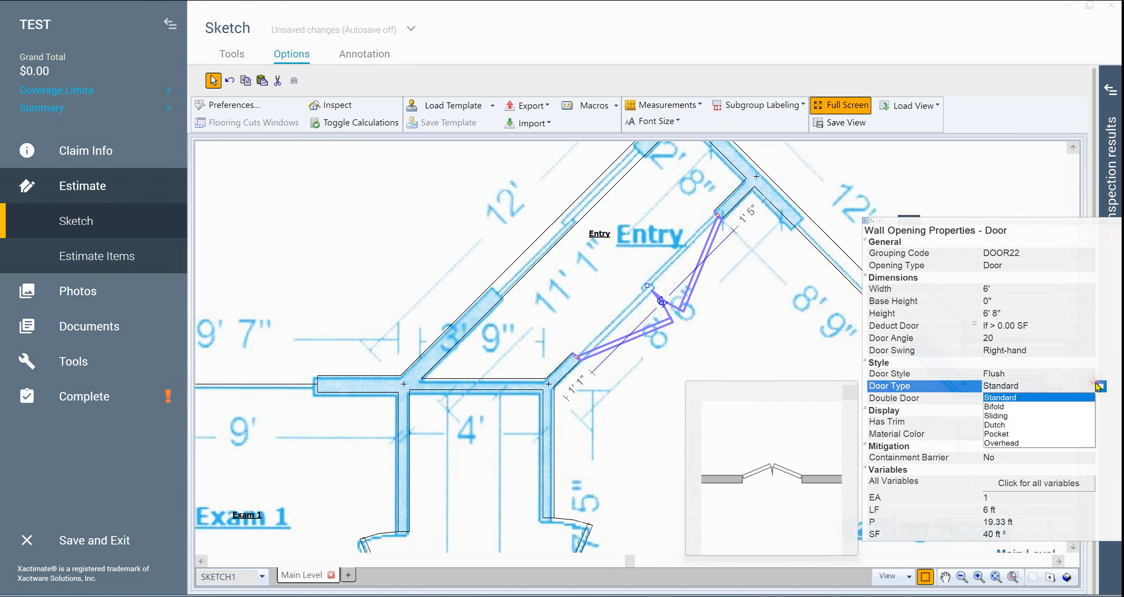
pyautogui.click(1017, 418)
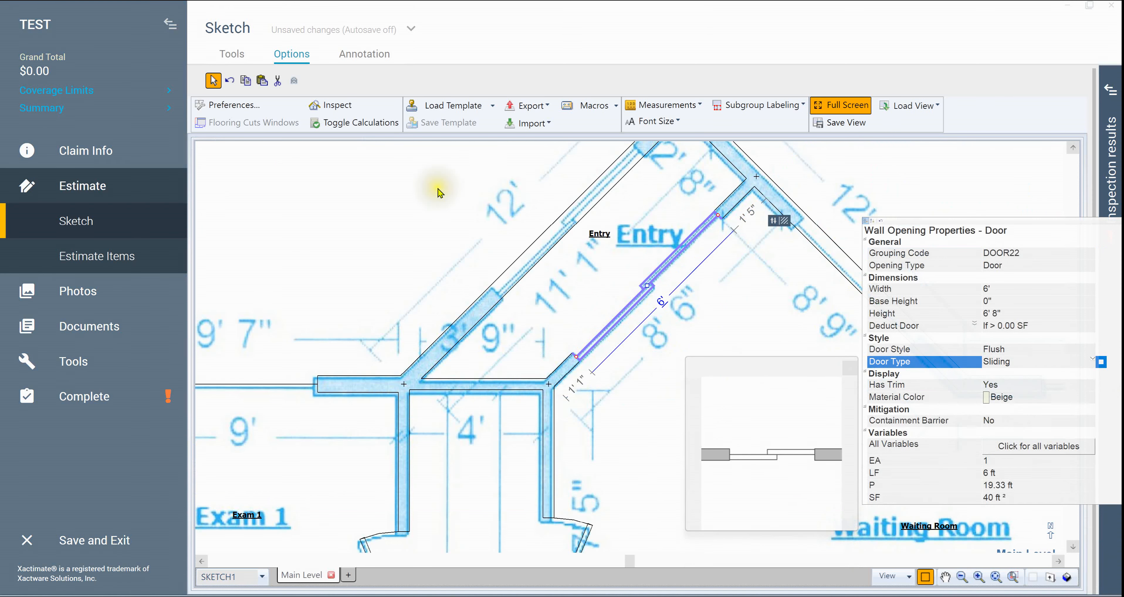
# - Add a 6' wide sliding door to the Entry's long outer angled wall, over the opening traced in the underlay
pyautogui.click(539, 248)
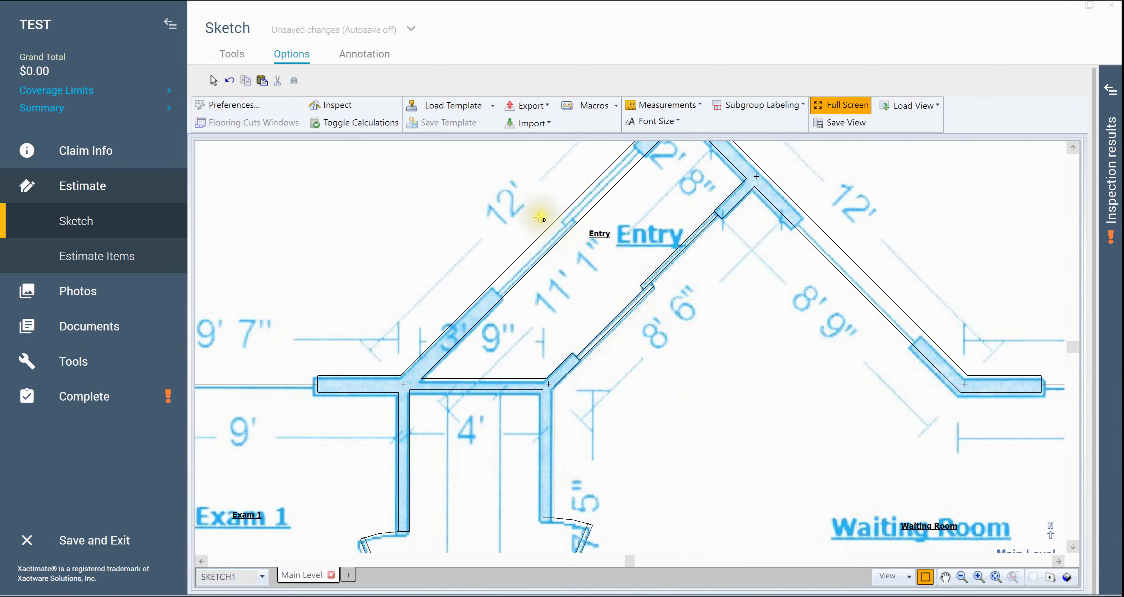
pyautogui.click(837, 419)
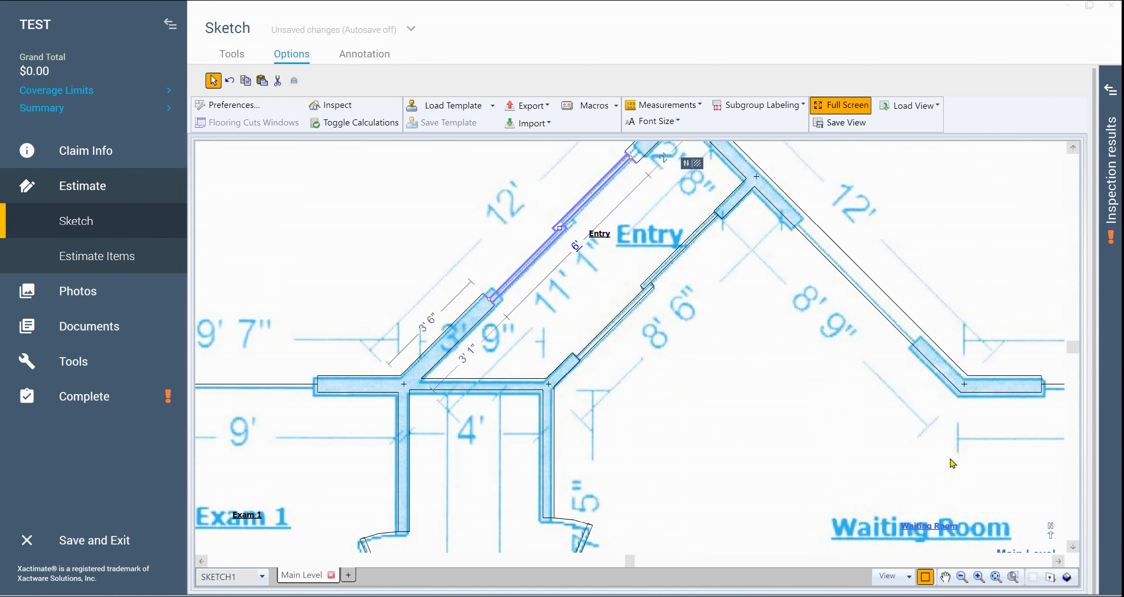
pyautogui.scroll(-5, 801, 359)
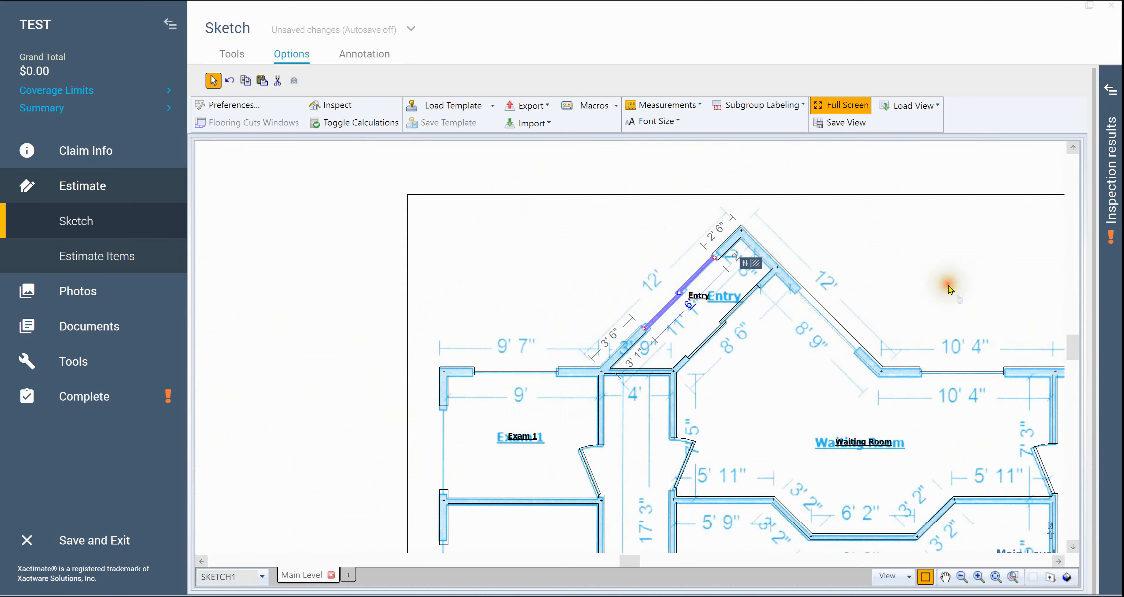
# - Examine the dimensions of all rooms, including Restroom1 up close, against the underlay
pyautogui.scroll(-3, 436, 236)
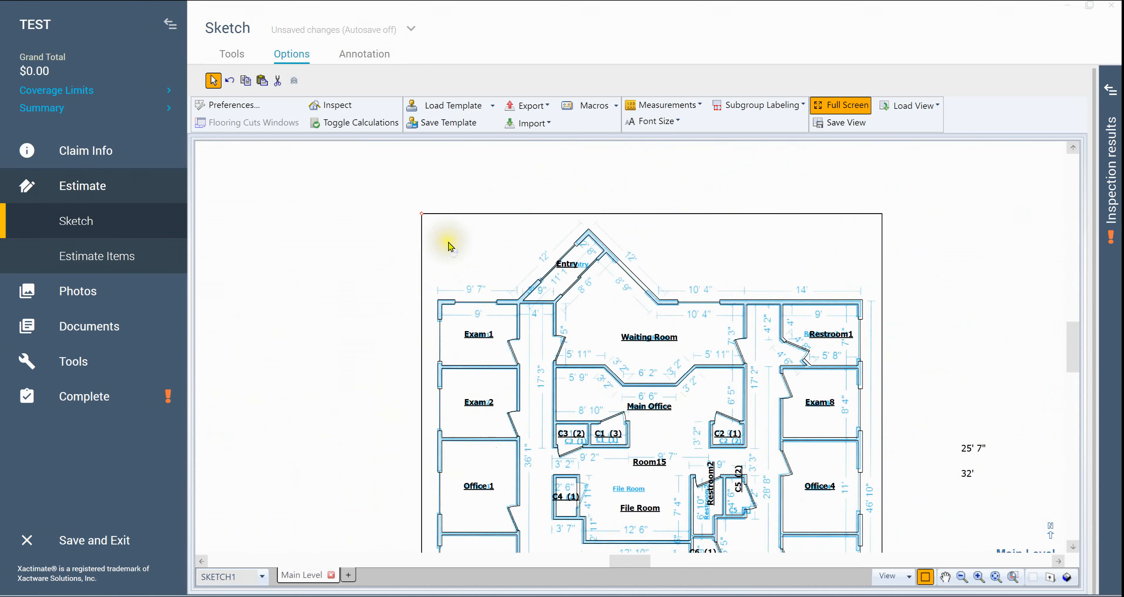
pyautogui.moveTo(370, 204); pyautogui.dragTo(827, 558)
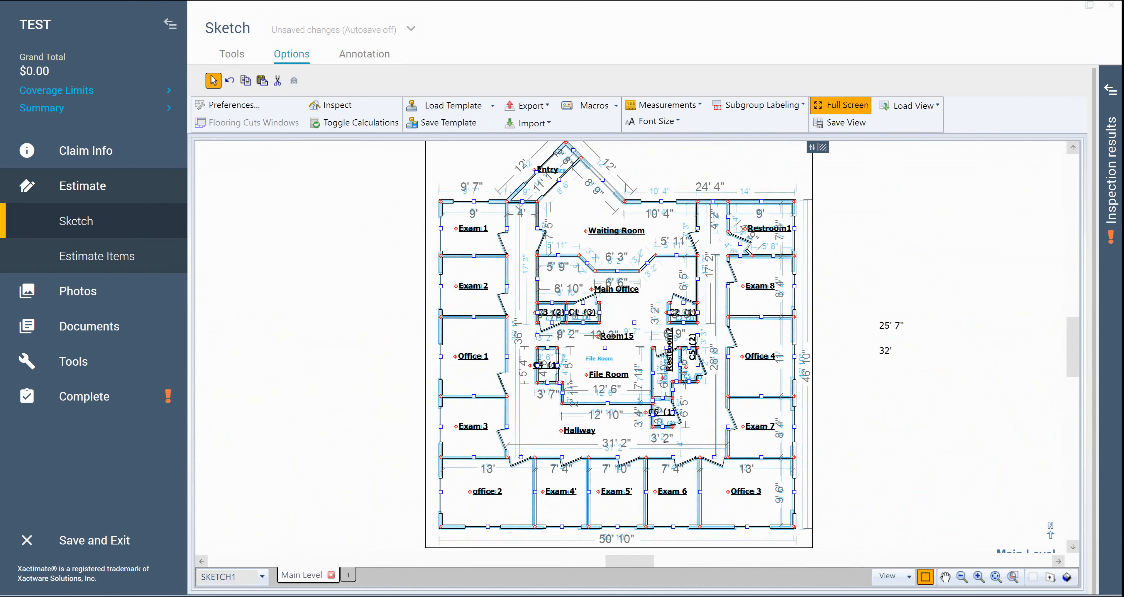
pyautogui.scroll(1, 637, 347)
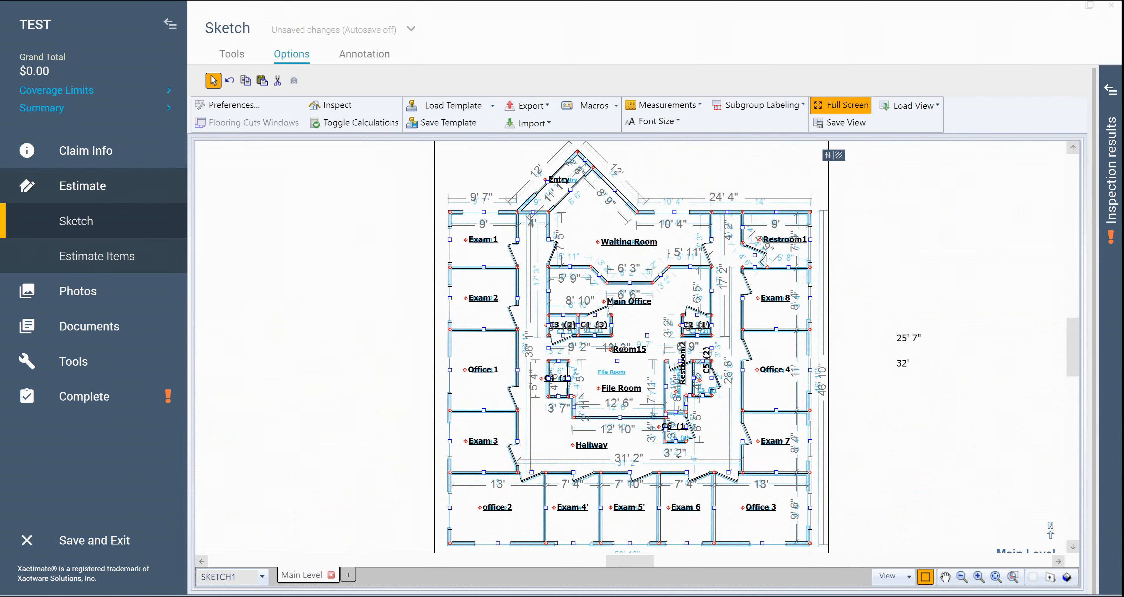
pyautogui.click(964, 496)
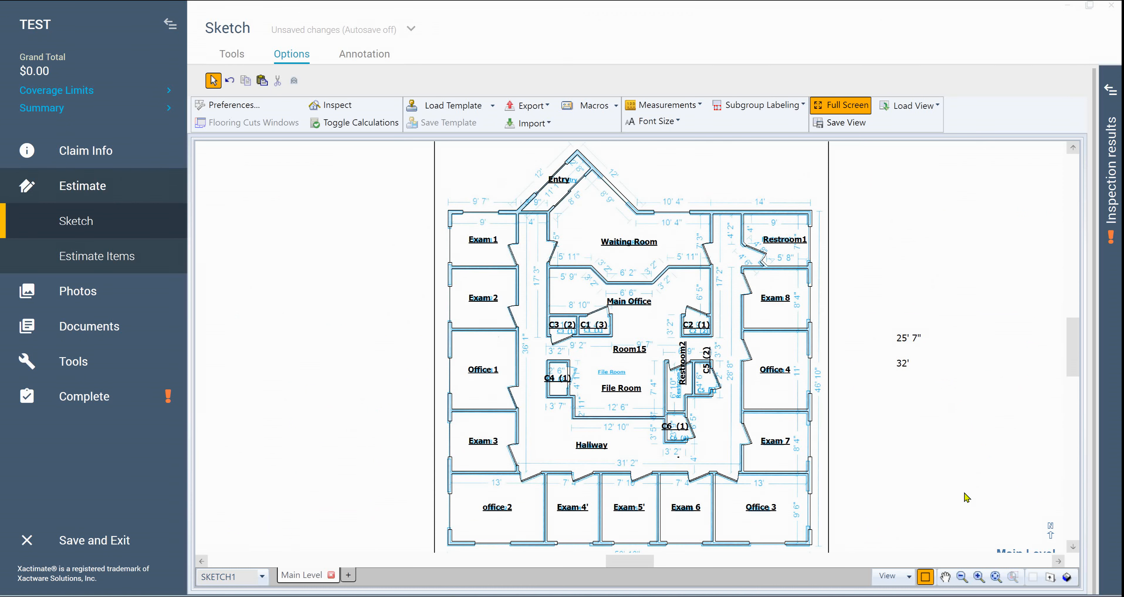
pyautogui.moveTo(719, 190); pyautogui.dragTo(842, 276)
pyautogui.click(784, 241)
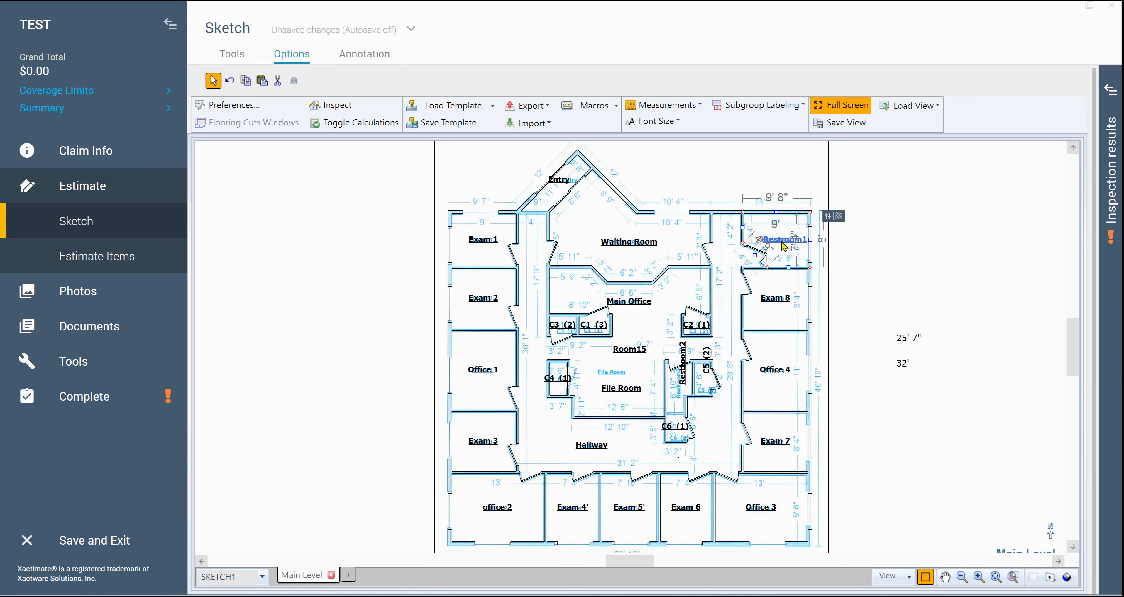
pyautogui.scroll(5, 781, 242)
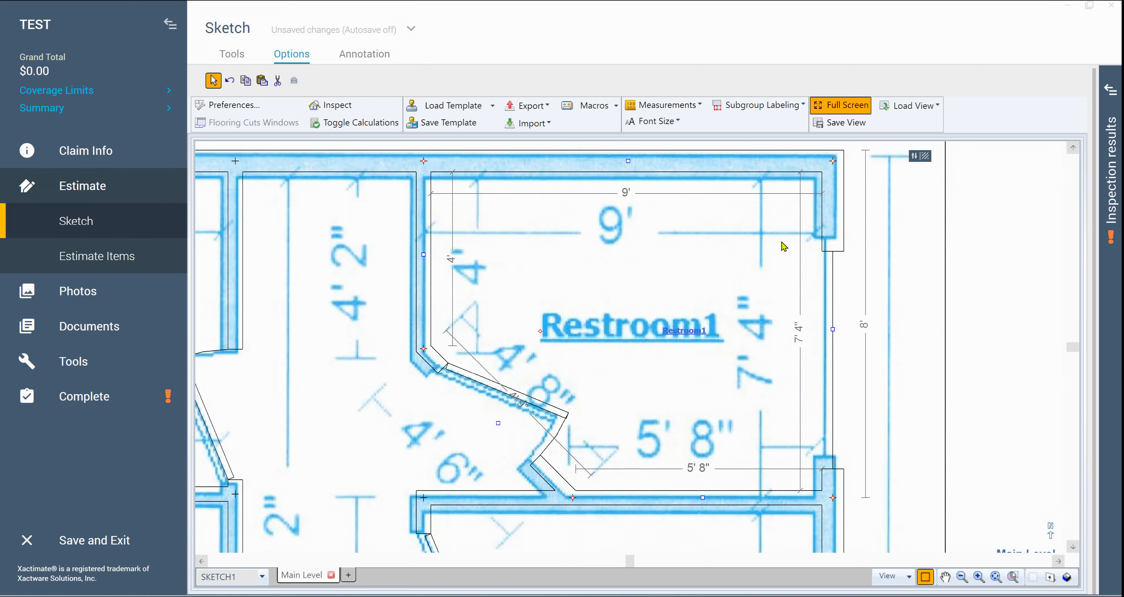
pyautogui.scroll(-5, 784, 247)
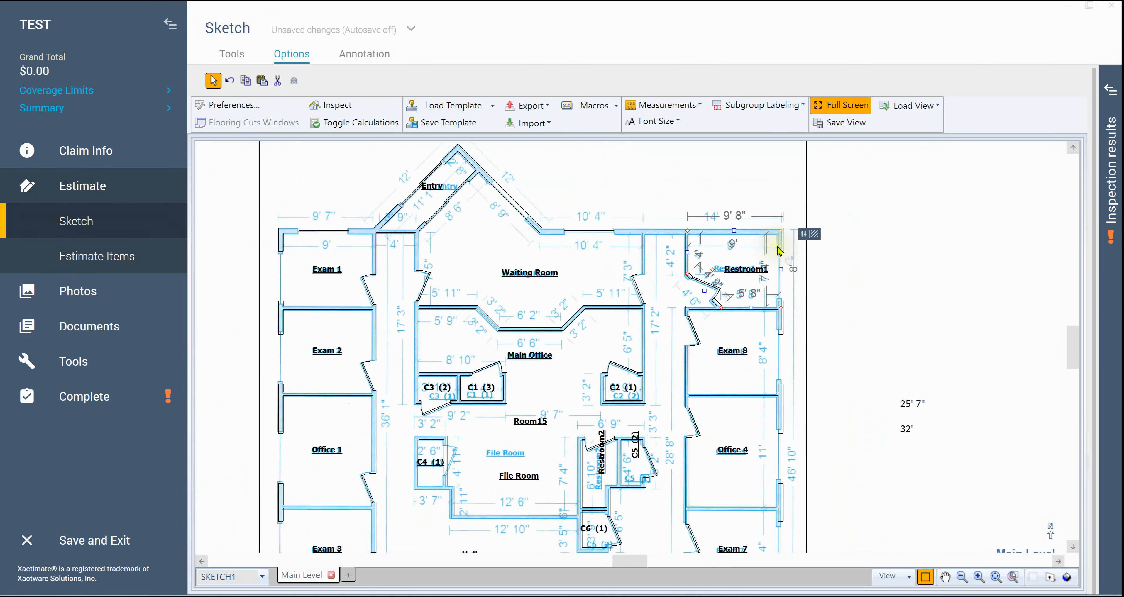
pyautogui.scroll(-1, 779, 264)
pyautogui.moveTo(394, 155)
pyautogui.mouseDown()
pyautogui.moveTo(830, 550)
pyautogui.moveTo(887, 543)
pyautogui.mouseUp()
pyautogui.scroll(1, 638, 347)
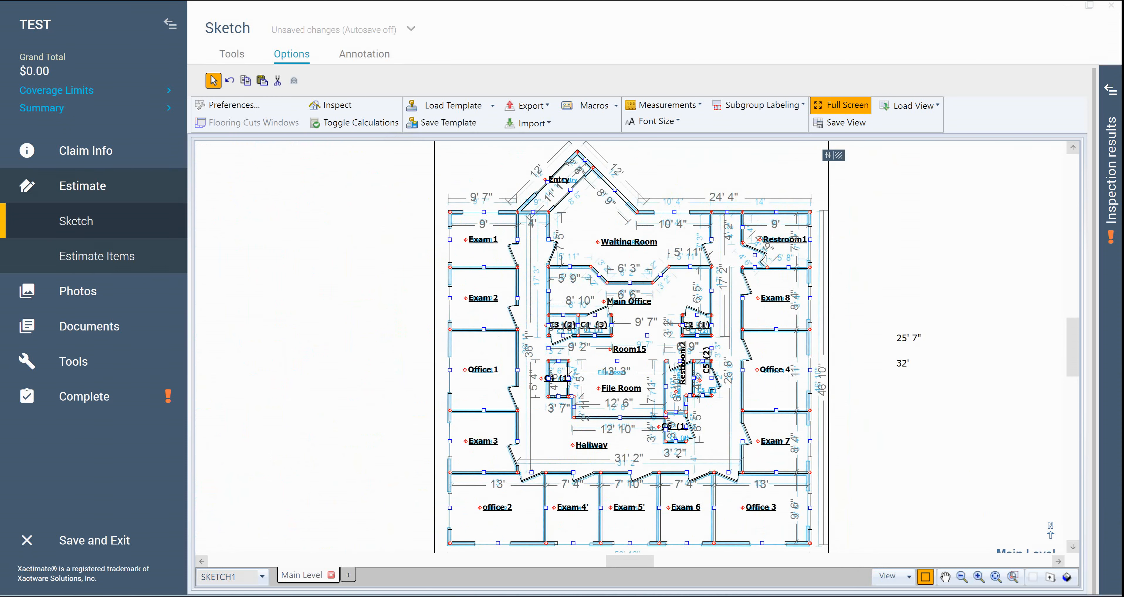
pyautogui.click(906, 239)
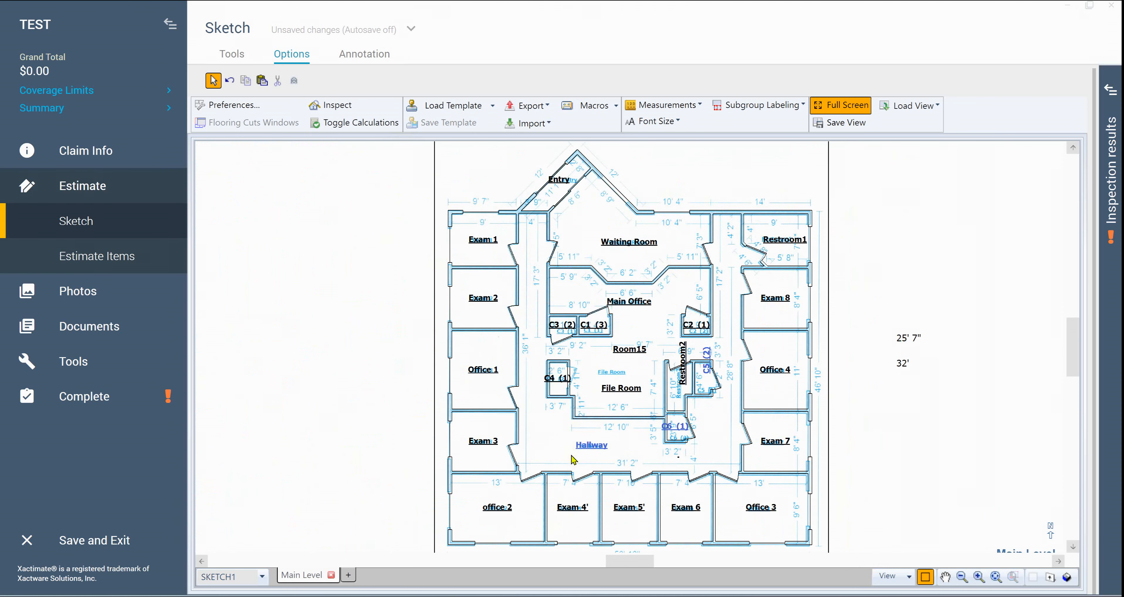
# - Examine the C4 (1) closet door beside the File Room and the overall floor plan against the underlay
pyautogui.scroll(3, 582, 387)
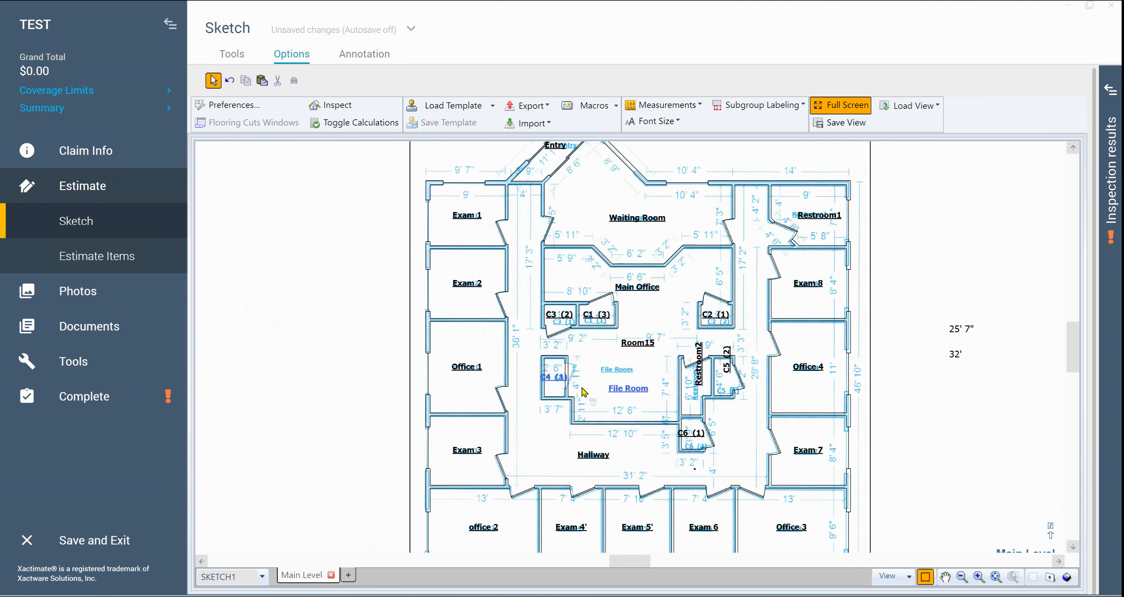
pyautogui.scroll(1, 583, 392)
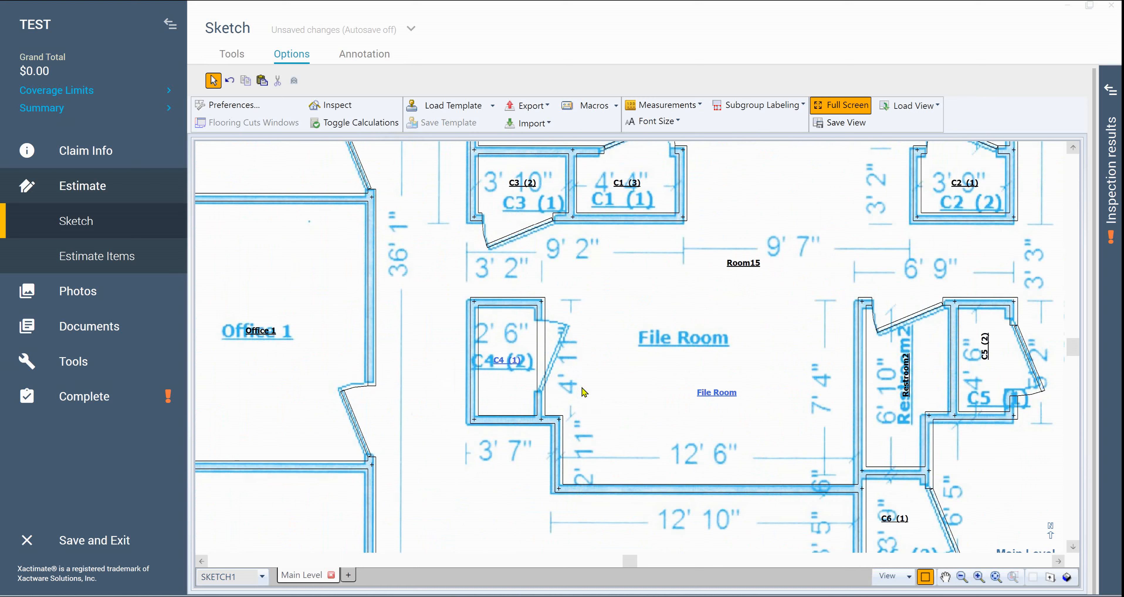
pyautogui.click(563, 392)
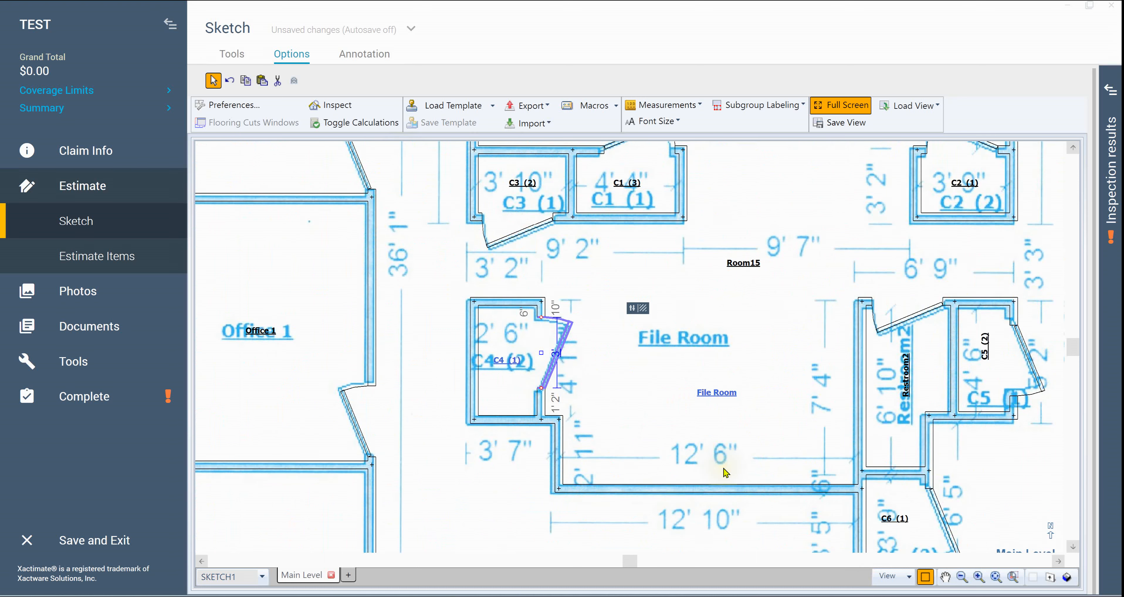
pyautogui.scroll(-3, 723, 448)
pyautogui.click(423, 372)
pyautogui.rightClick(855, 397)
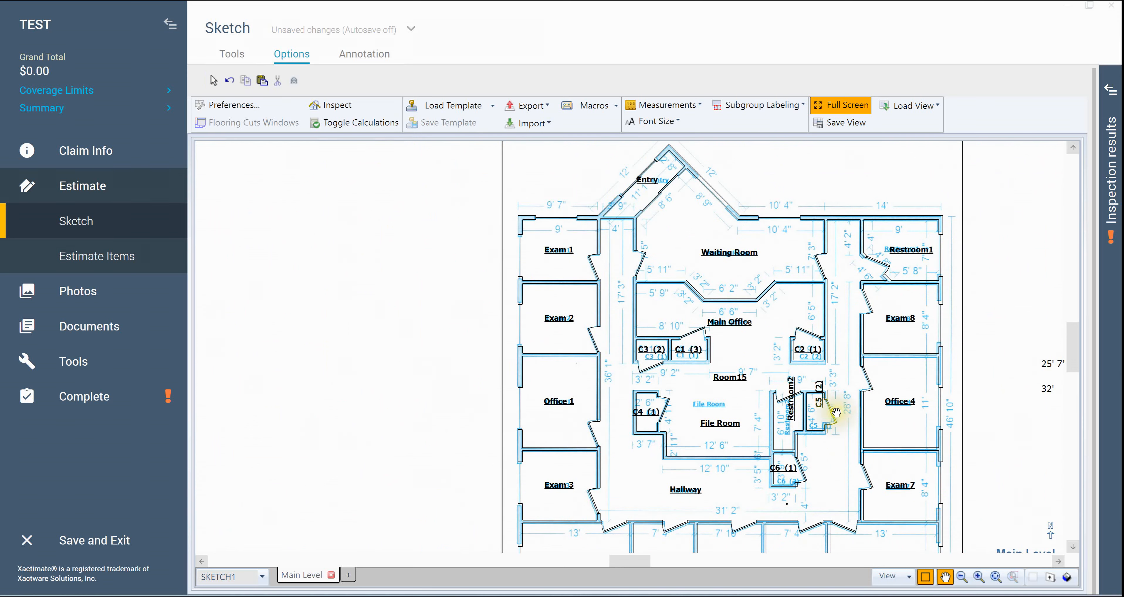
pyautogui.moveTo(837, 413); pyautogui.dragTo(733, 387)
pyautogui.rightClick(915, 423)
pyautogui.scroll(-1, 921, 429)
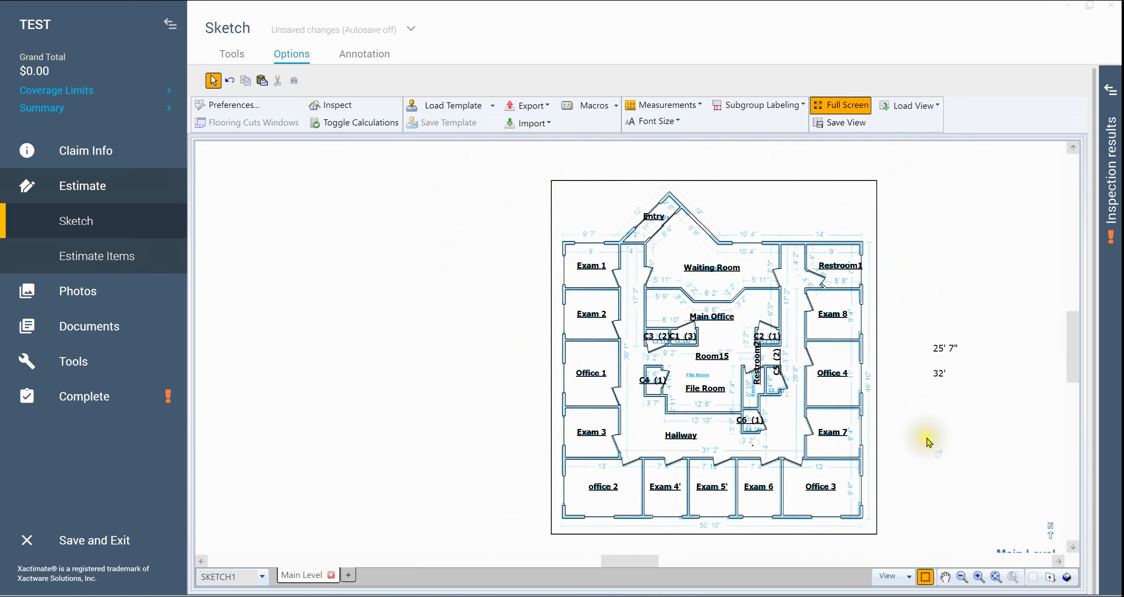
pyautogui.moveTo(926, 438); pyautogui.dragTo(849, 419)
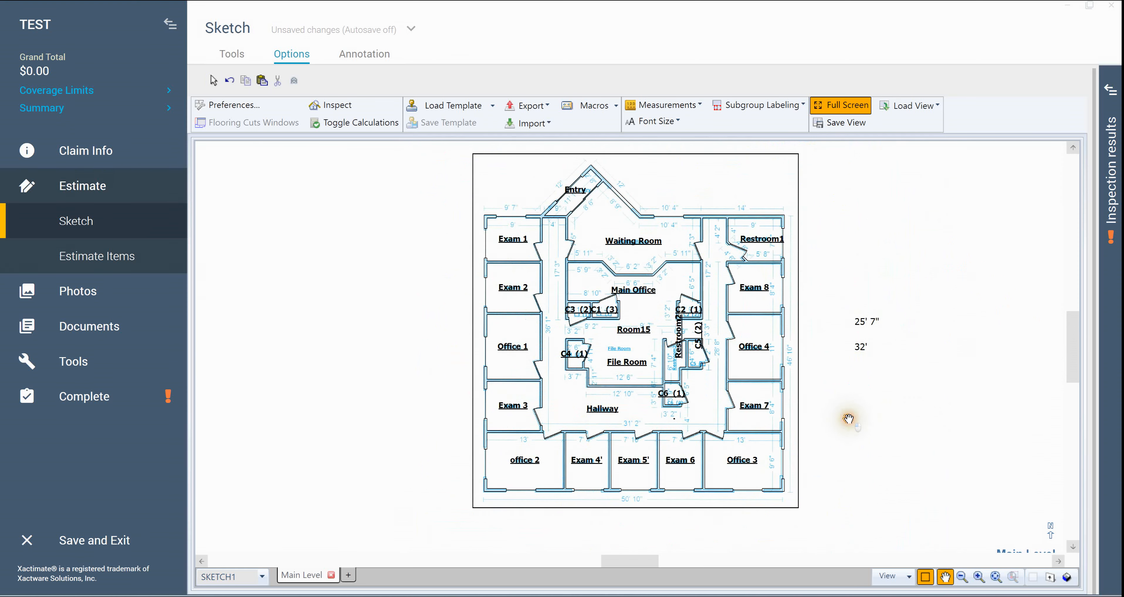
pyautogui.rightClick(848, 420)
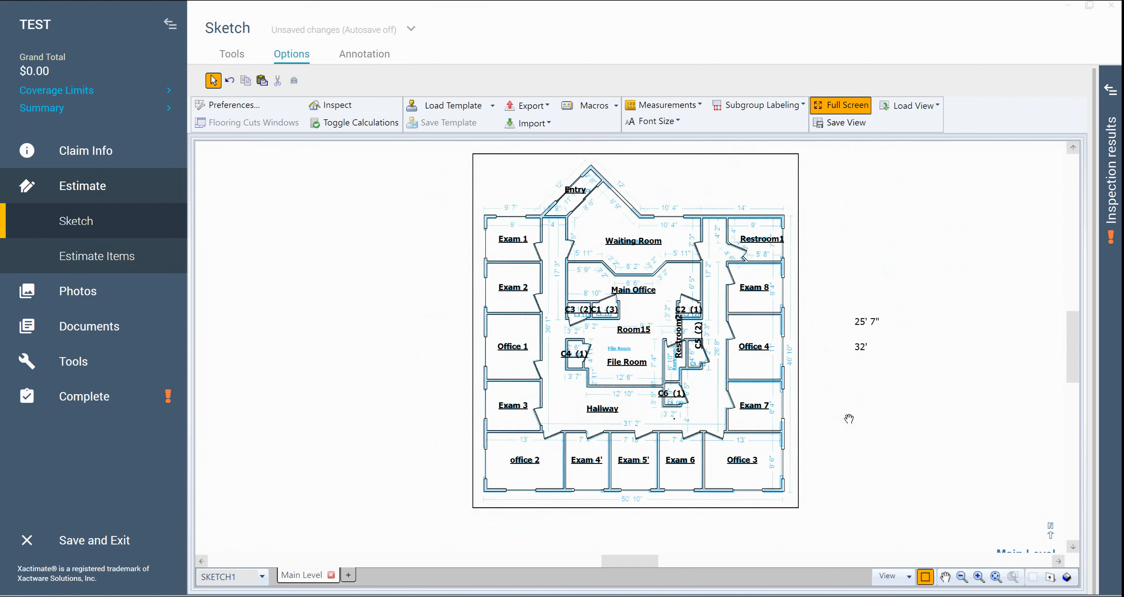
# - Examine the opening in the Waiting Room's angled outer wall and the overall floor plan against the underlay
pyautogui.scroll(3, 630, 183)
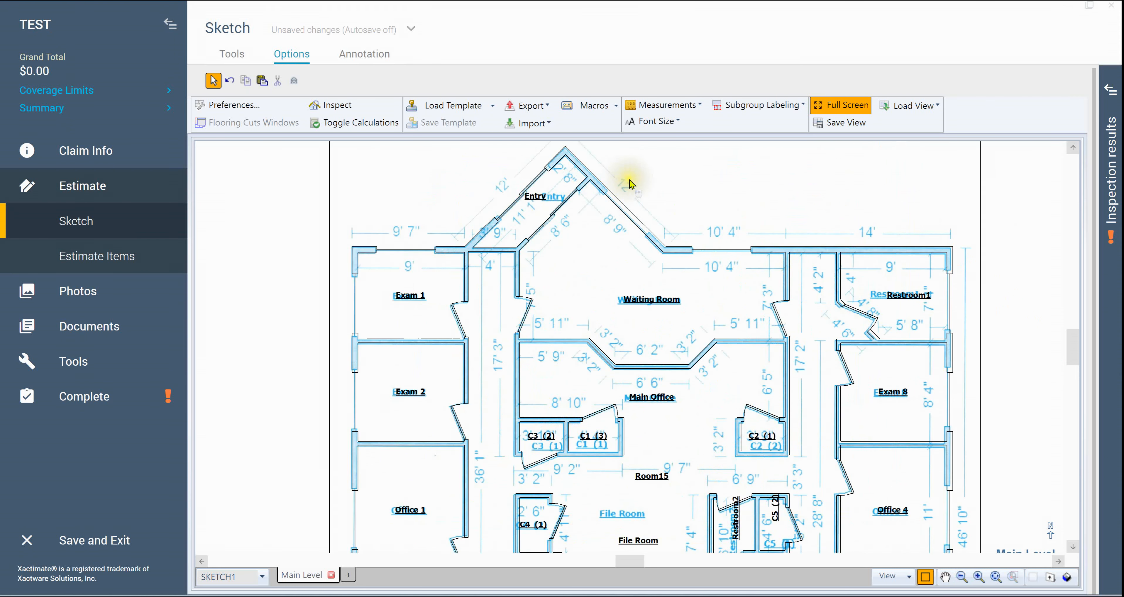
pyautogui.scroll(2, 629, 182)
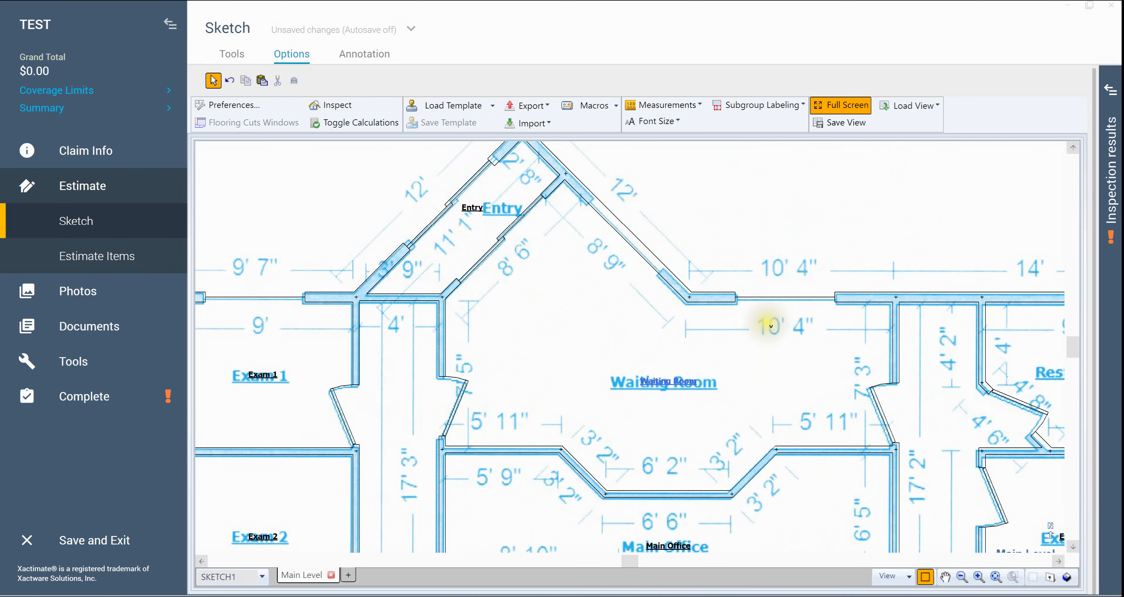
pyautogui.click(625, 234)
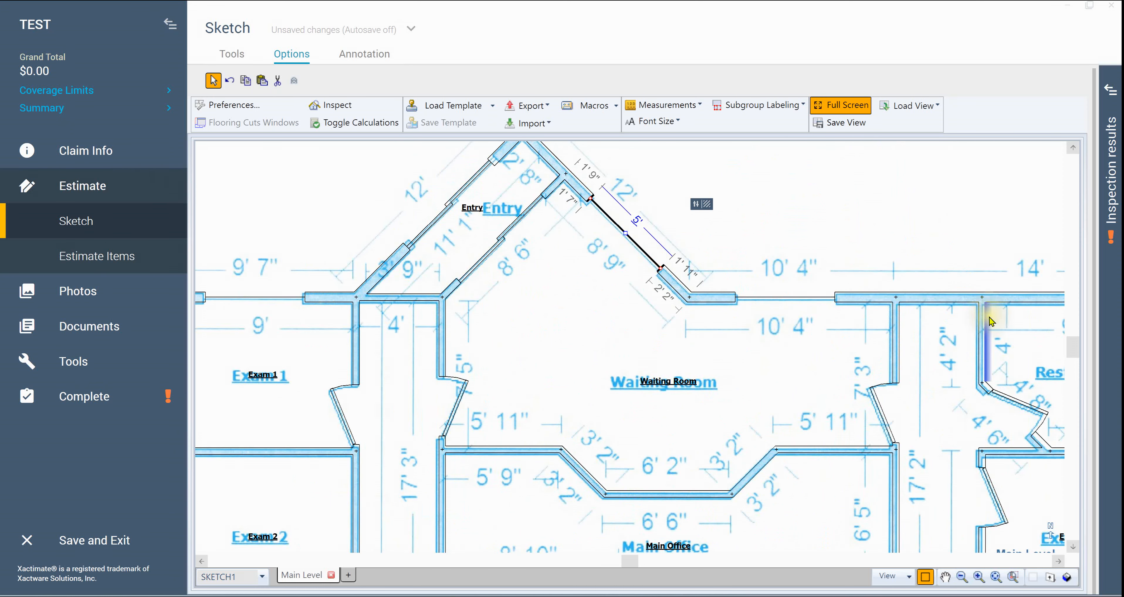
pyautogui.scroll(-5, 843, 285)
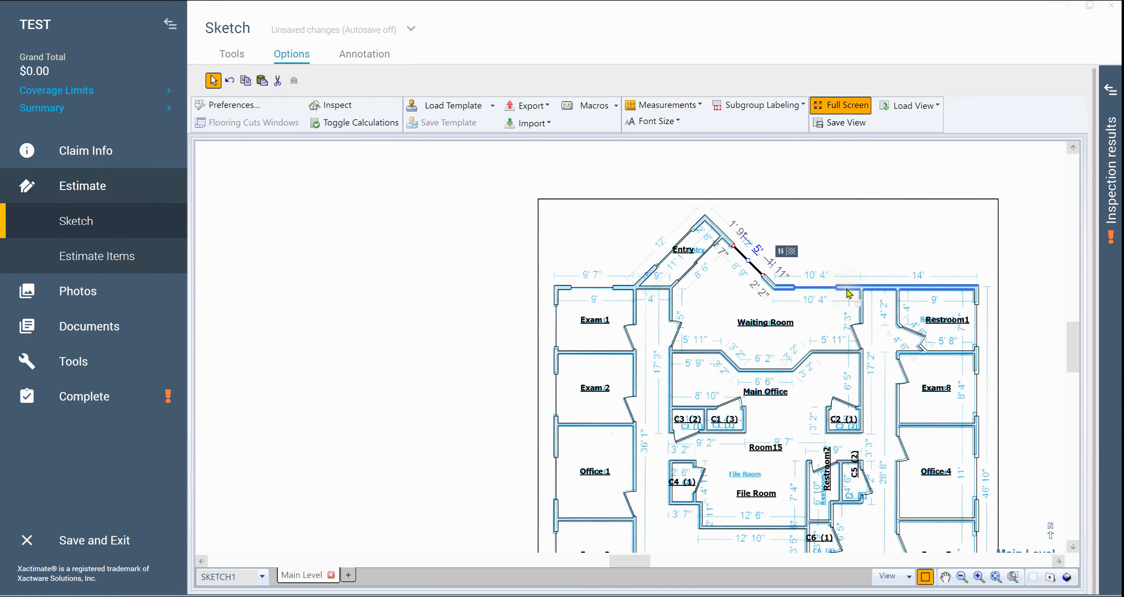
pyautogui.rightClick(1018, 288)
pyautogui.moveTo(963, 352); pyautogui.dragTo(793, 239)
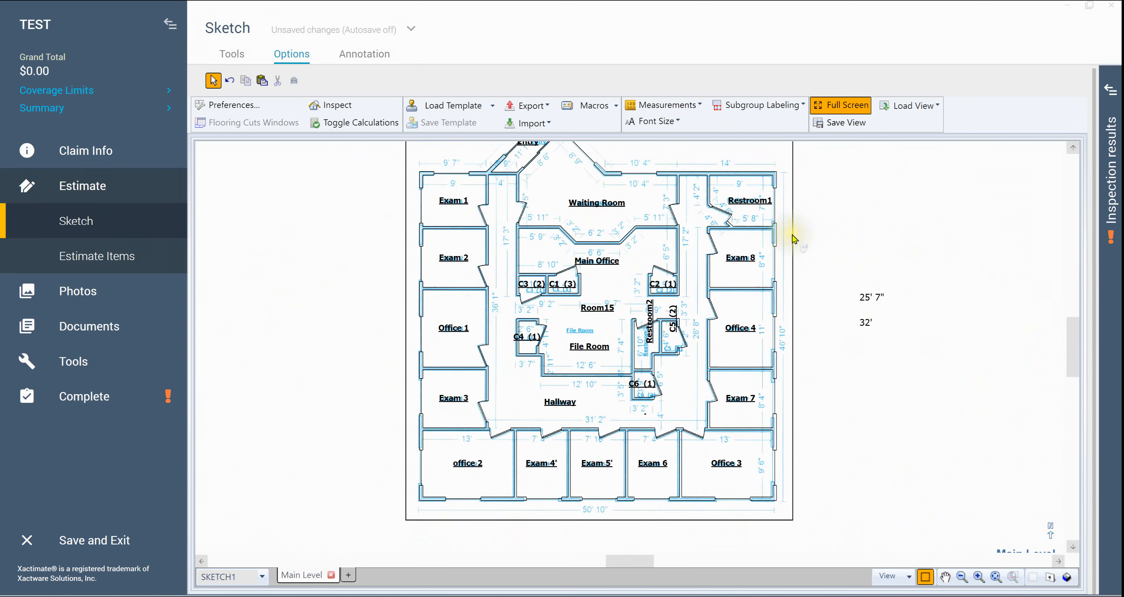
pyautogui.scroll(-1, 843, 284)
pyautogui.rightClick(836, 354)
pyautogui.scroll(2, 832, 355)
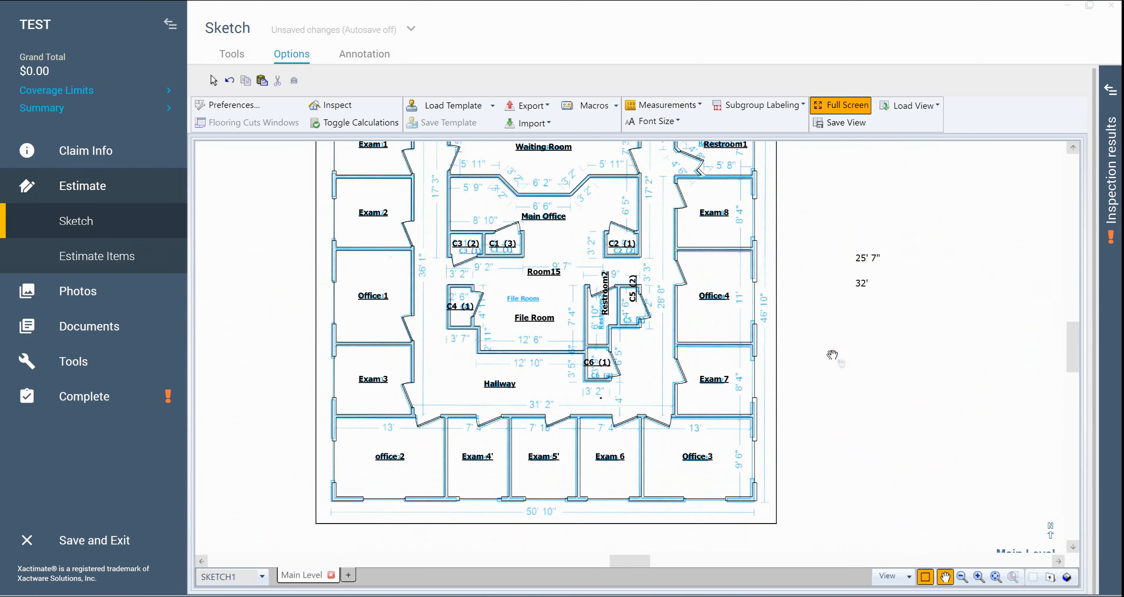
pyautogui.moveTo(810, 358); pyautogui.dragTo(863, 400)
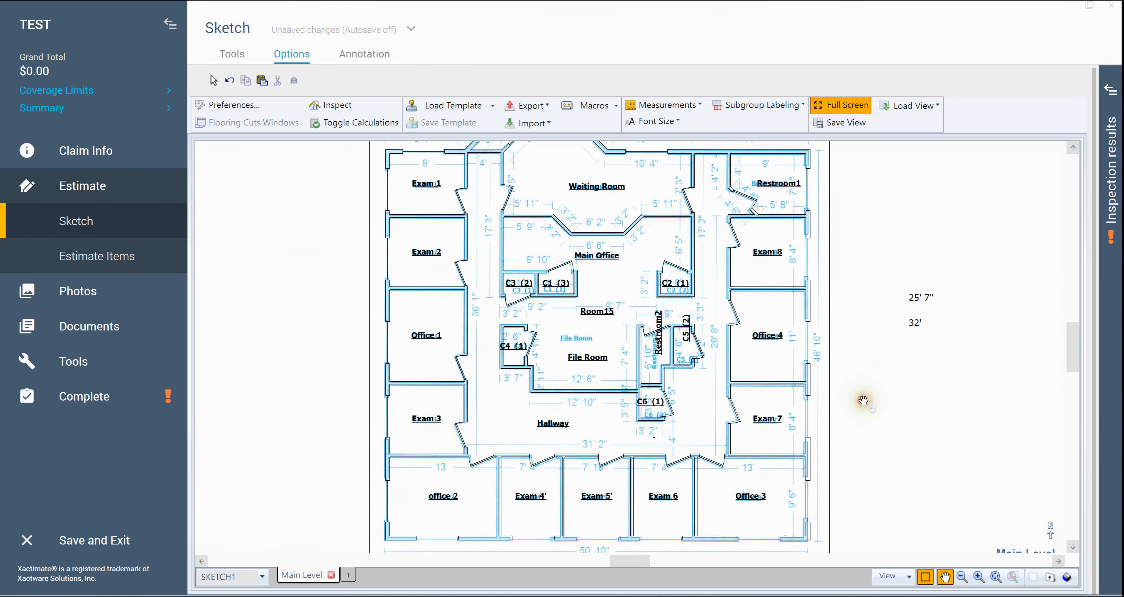
pyautogui.rightClick(863, 400)
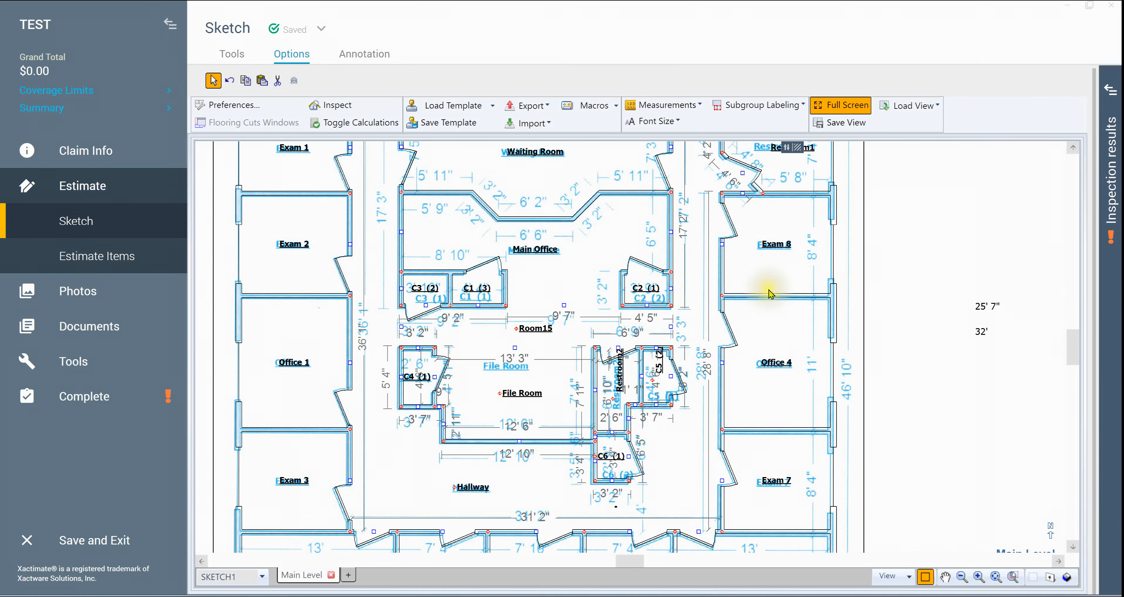
# - Set the File Room's lower wall 3' 5" above the outer bottom corner of closet C6 (1)
pyautogui.scroll(2, 411, 437)
pyautogui.scroll(1, 411, 438)
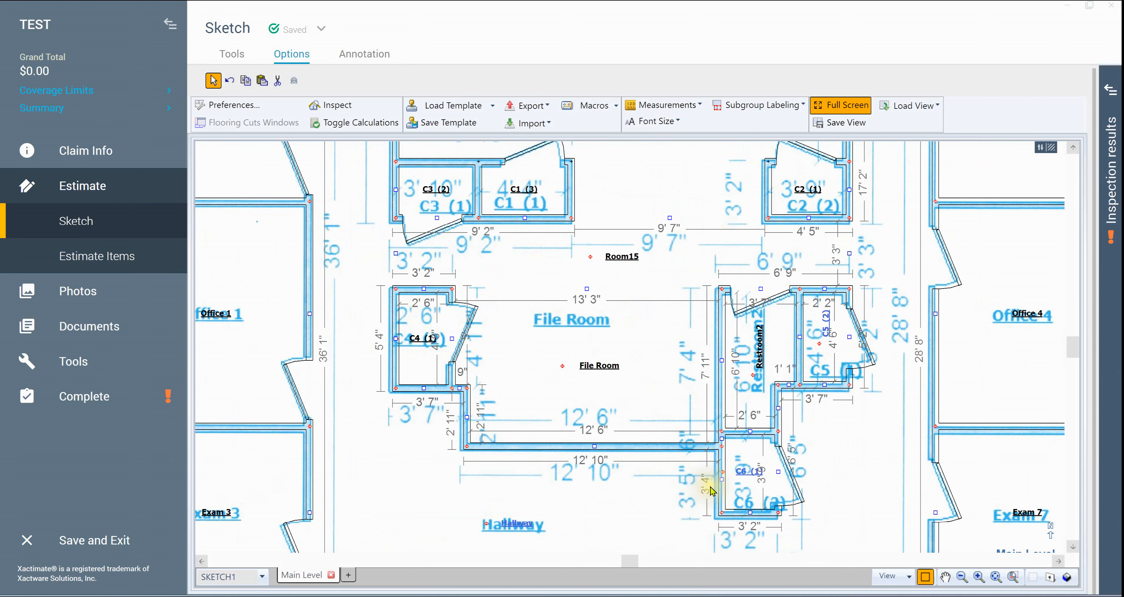
pyautogui.click(594, 450)
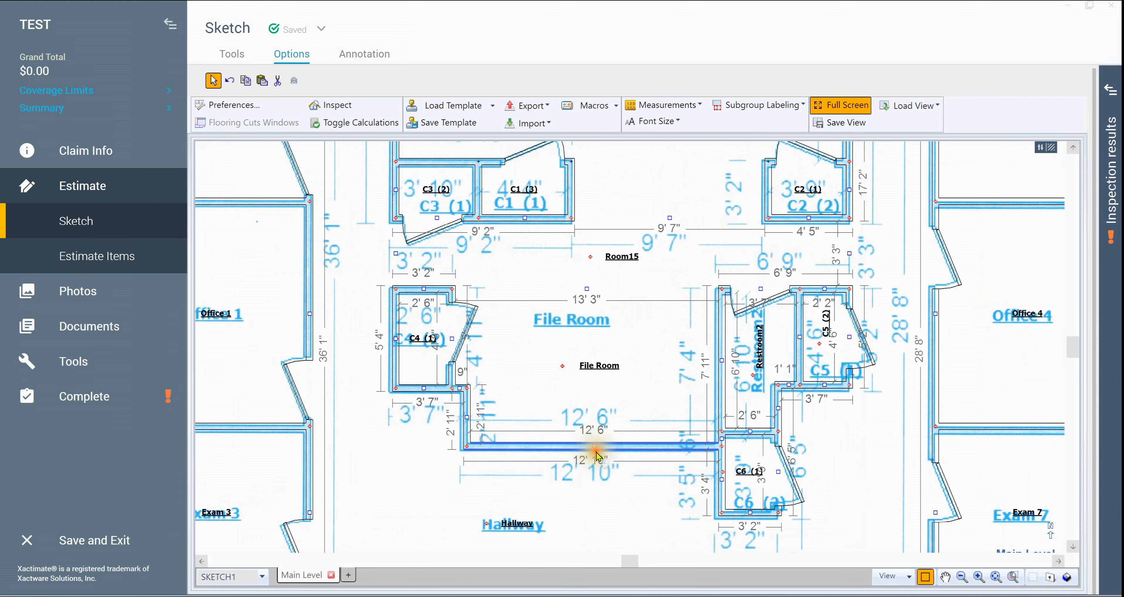
pyautogui.click(597, 447)
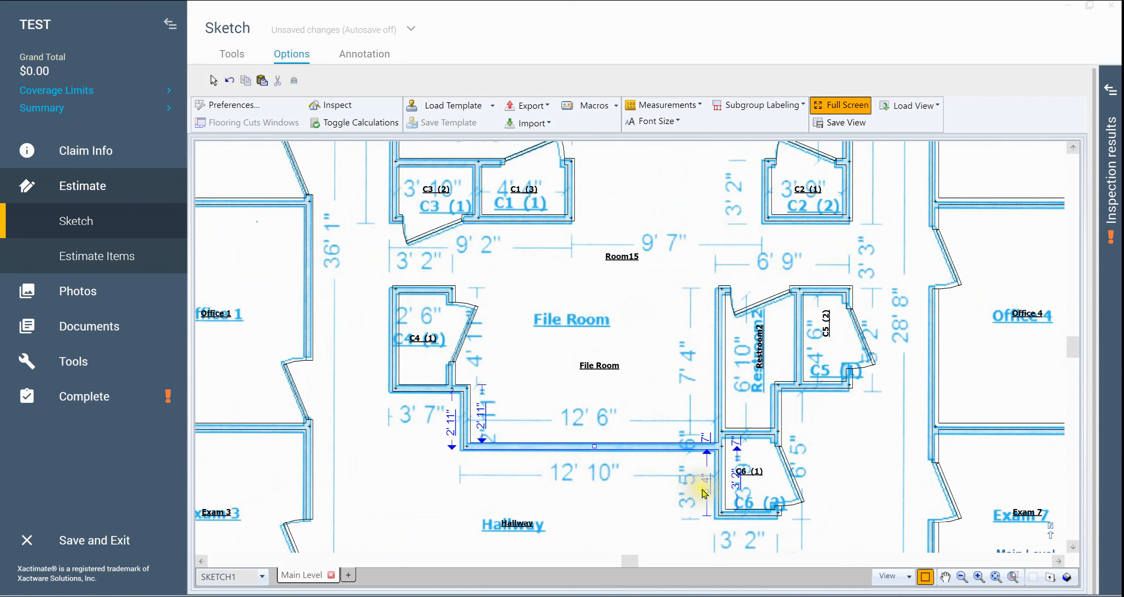
pyautogui.click(709, 486)
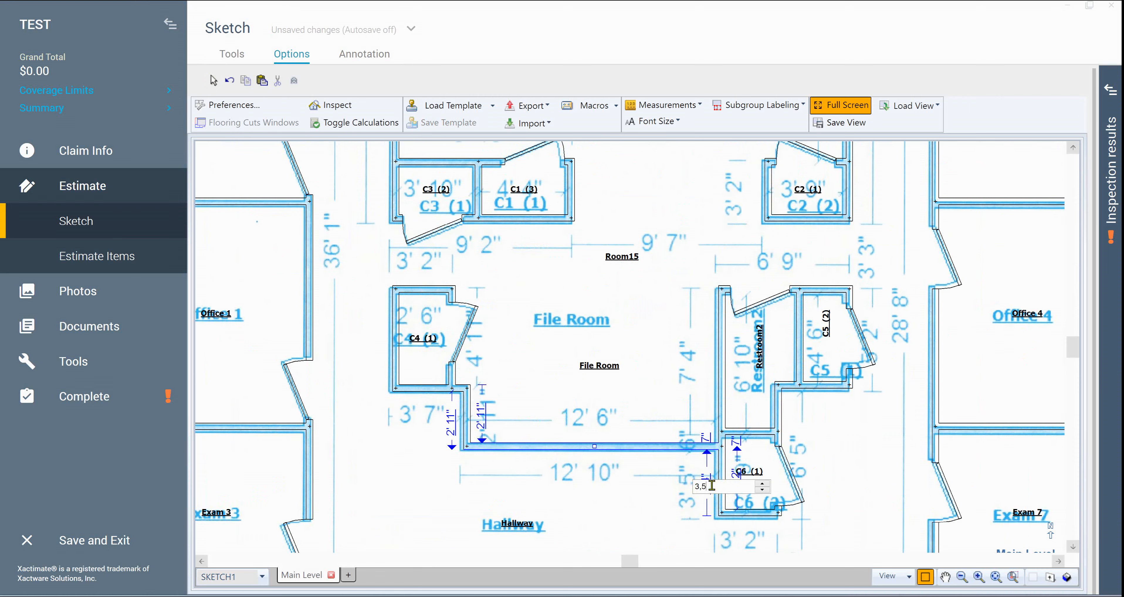
pyautogui.press('Return')
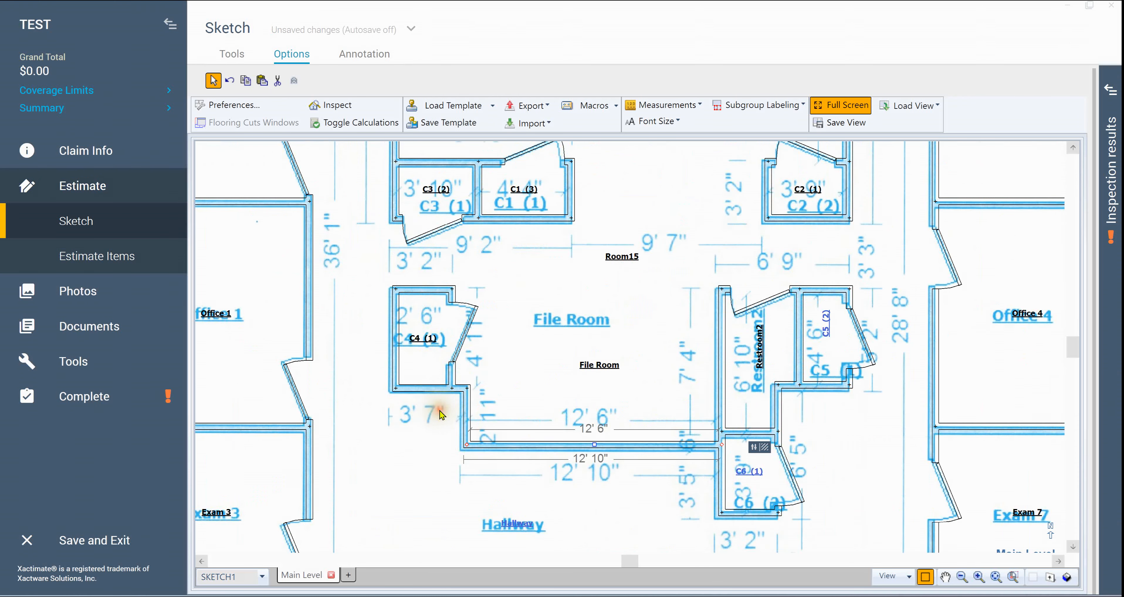
# - Move the C4 (1) closet's lower wall up 6" to separate it from the short wall segment beside it
pyautogui.scroll(5, 442, 415)
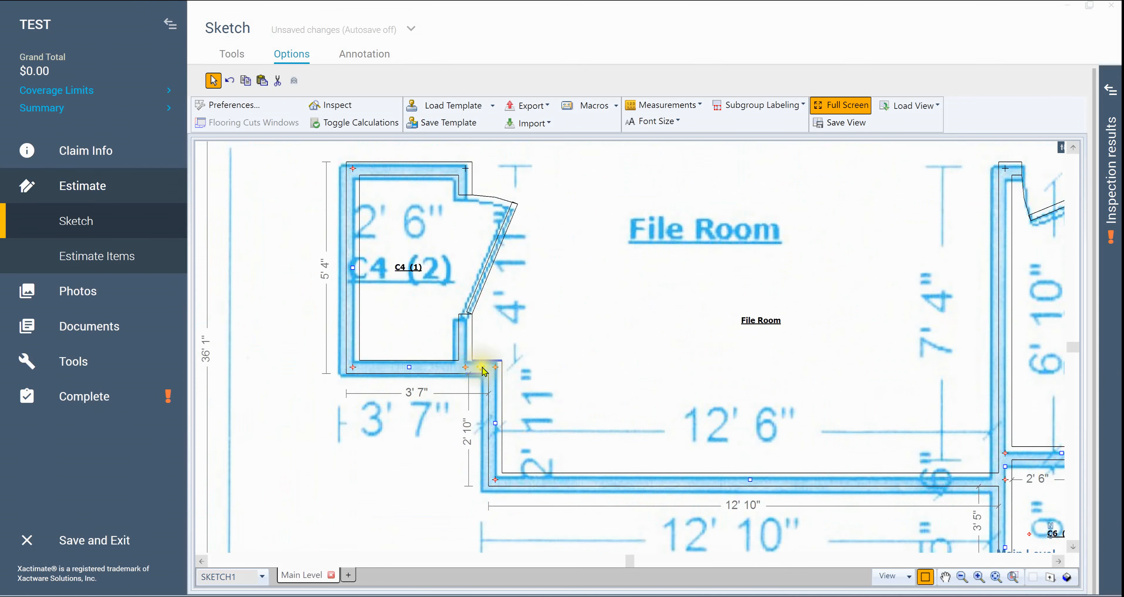
pyautogui.click(409, 367)
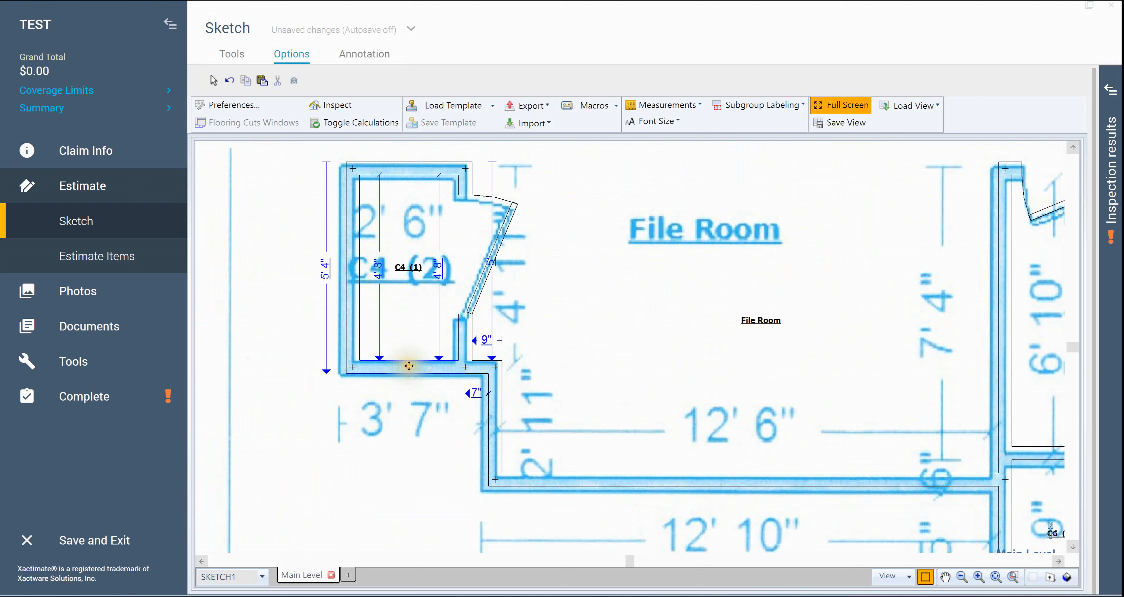
pyautogui.moveTo(409, 367); pyautogui.dragTo(409, 347)
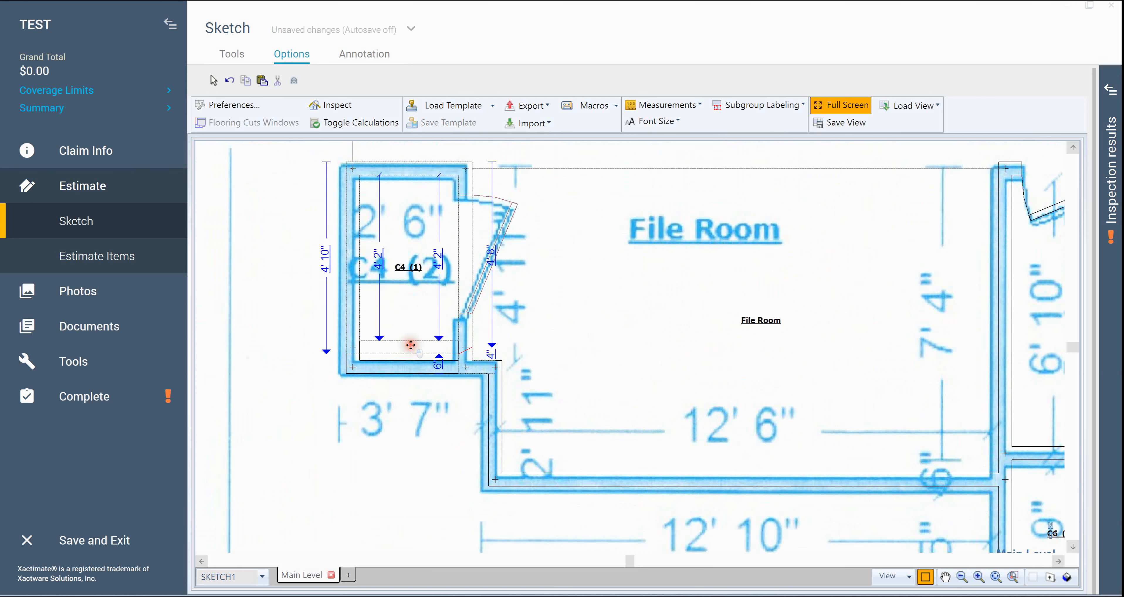
# - Set the short wall segment between C4 (1) and the File Room 2' 11" above the File Room's lower wall
pyautogui.click(480, 367)
pyautogui.click(481, 367)
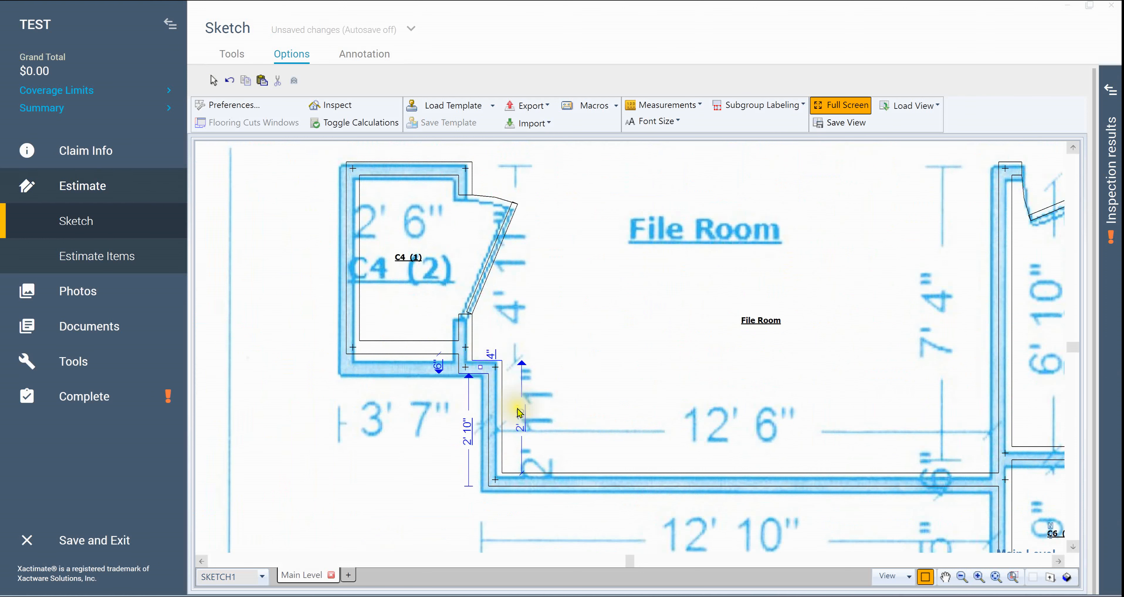
pyautogui.click(523, 421)
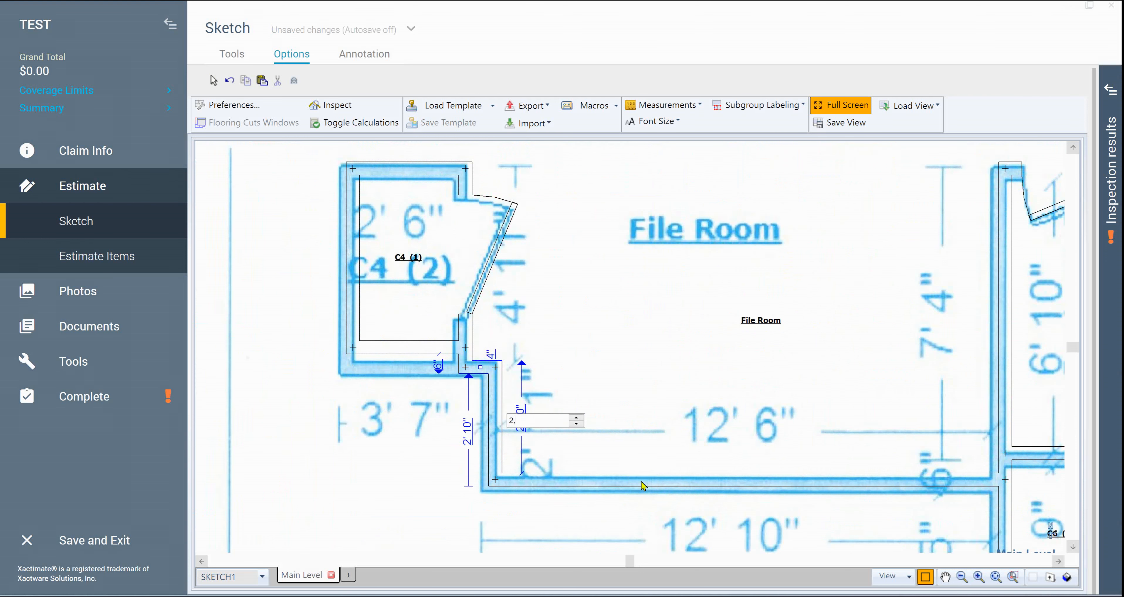
pyautogui.press('Return')
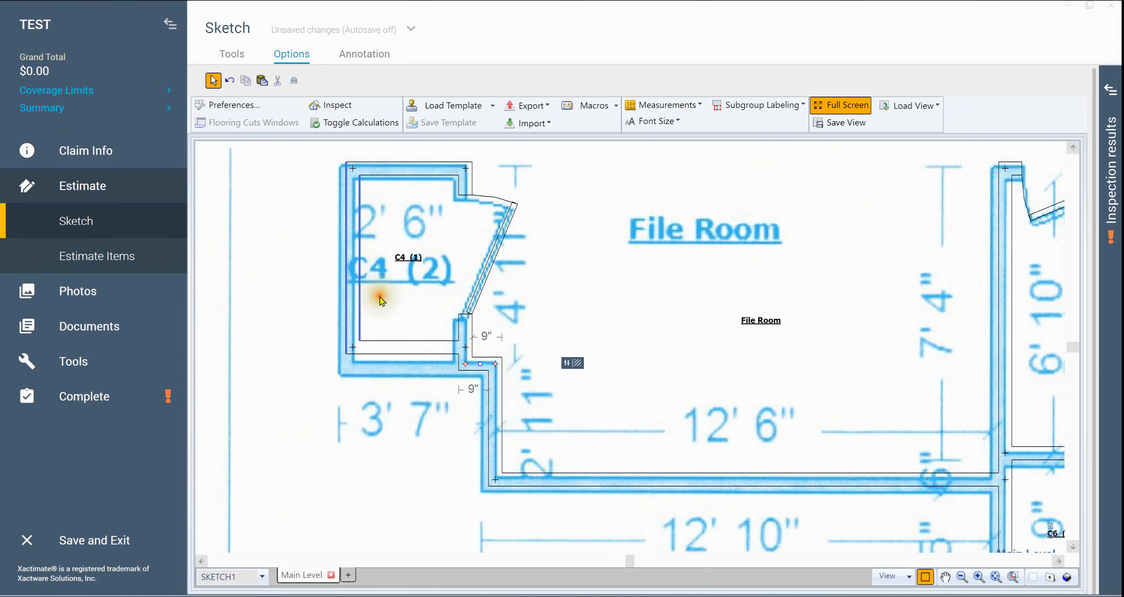
# - Move the C4 (1) closet's lower wall back down in line with the adjoining short wall segment
pyautogui.click(410, 355)
pyautogui.click(411, 350)
pyautogui.click(408, 349)
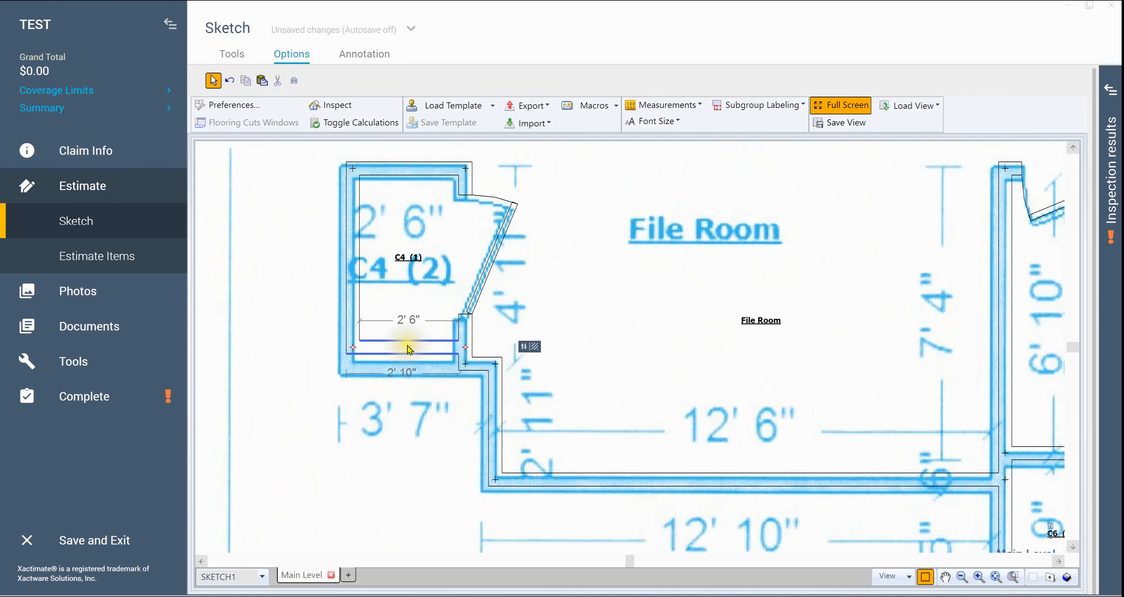
pyautogui.moveTo(408, 347); pyautogui.dragTo(409, 364)
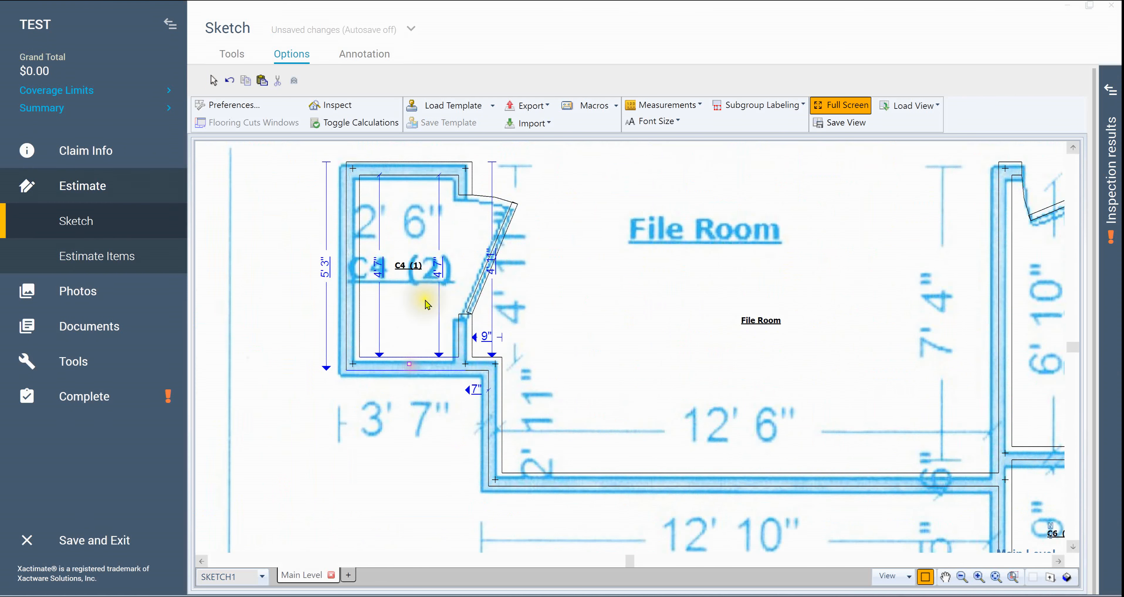
# - Check the dimensions of the File Room, the Hallway and the whole medical office against the underlay
pyautogui.click(539, 291)
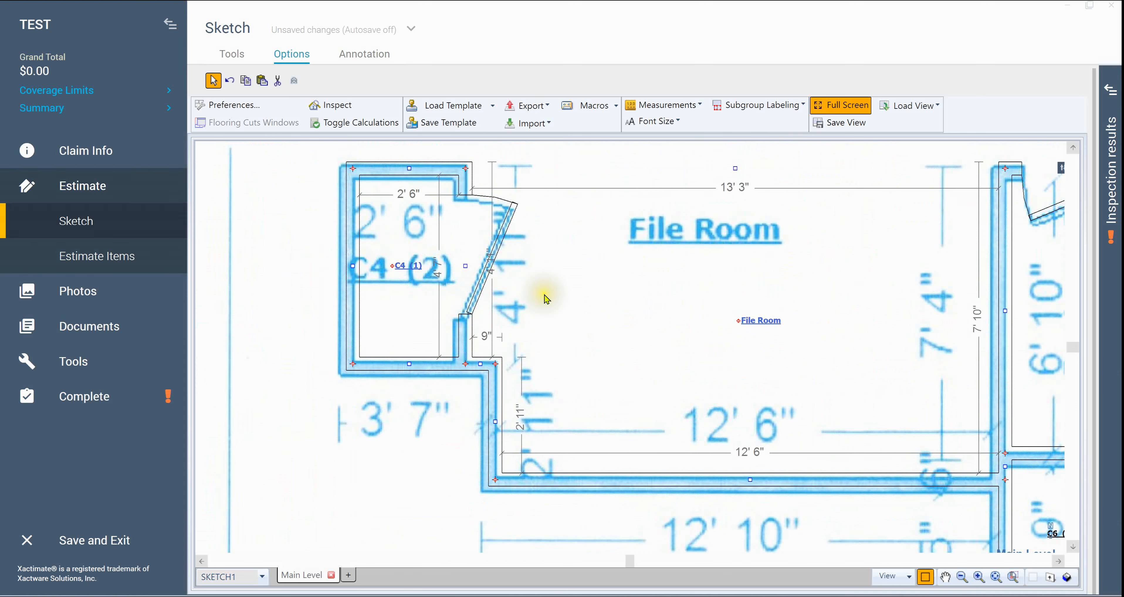
pyautogui.click(397, 489)
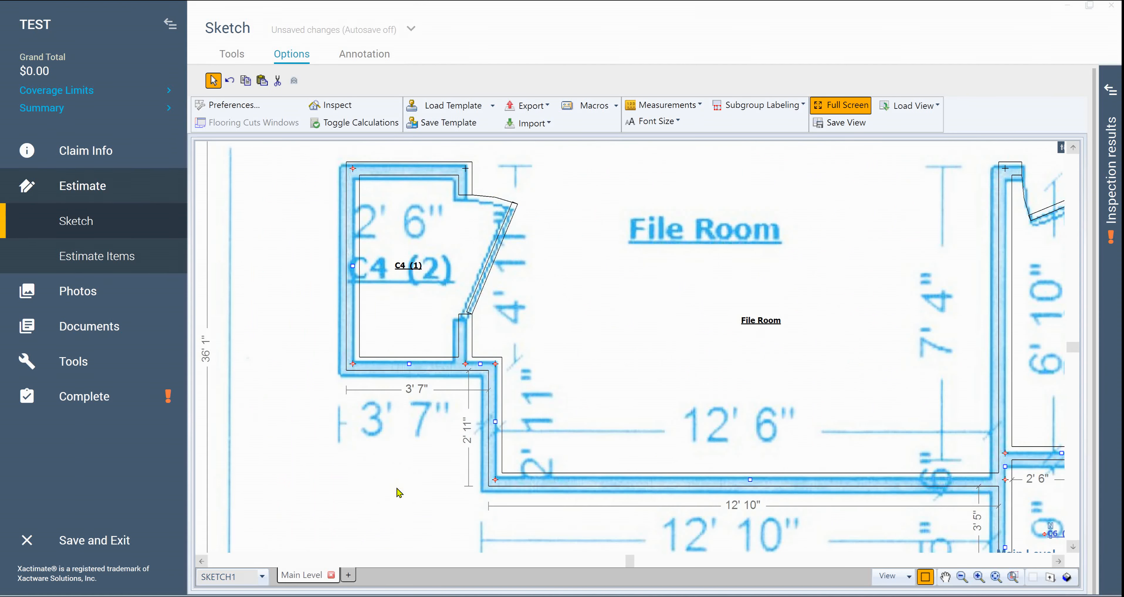
pyautogui.press('Home')
pyautogui.moveTo(730, 167); pyautogui.dragTo(1053, 523)
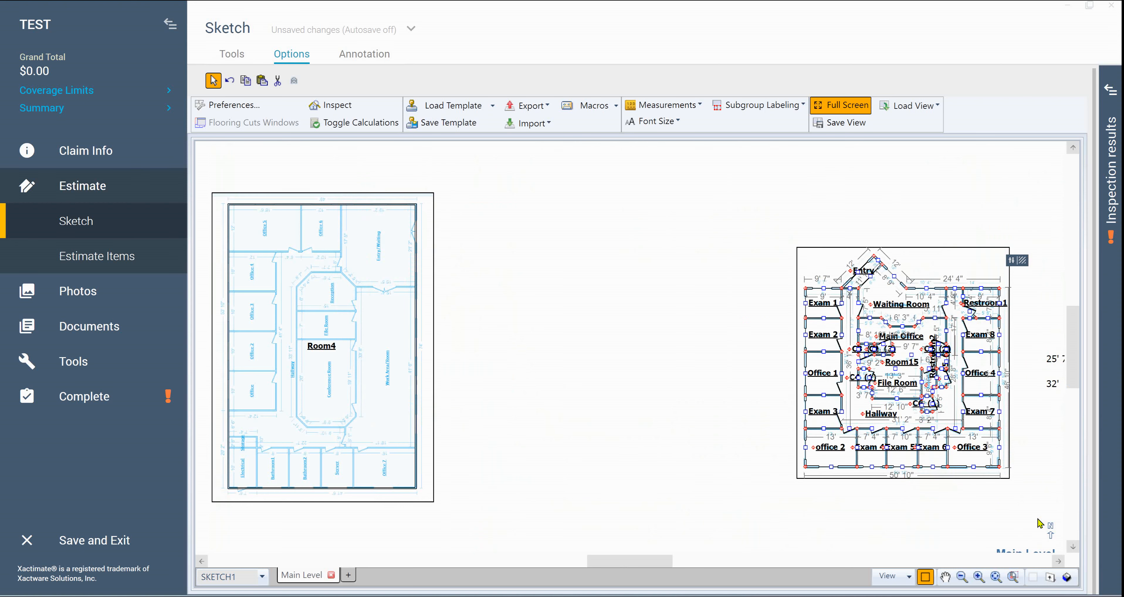
pyautogui.press('Home')
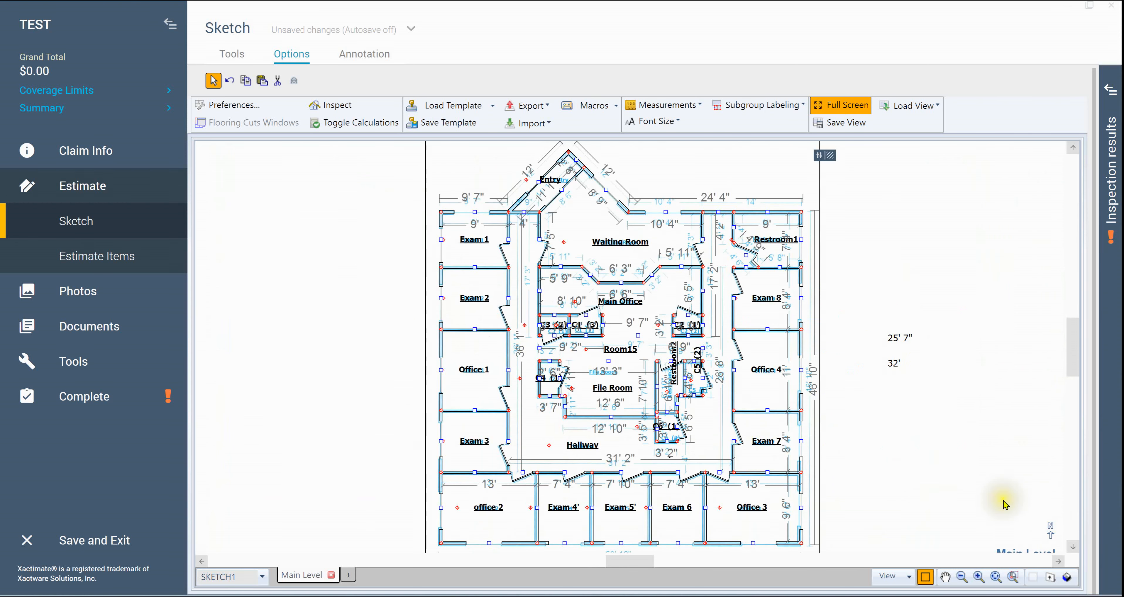
pyautogui.click(921, 451)
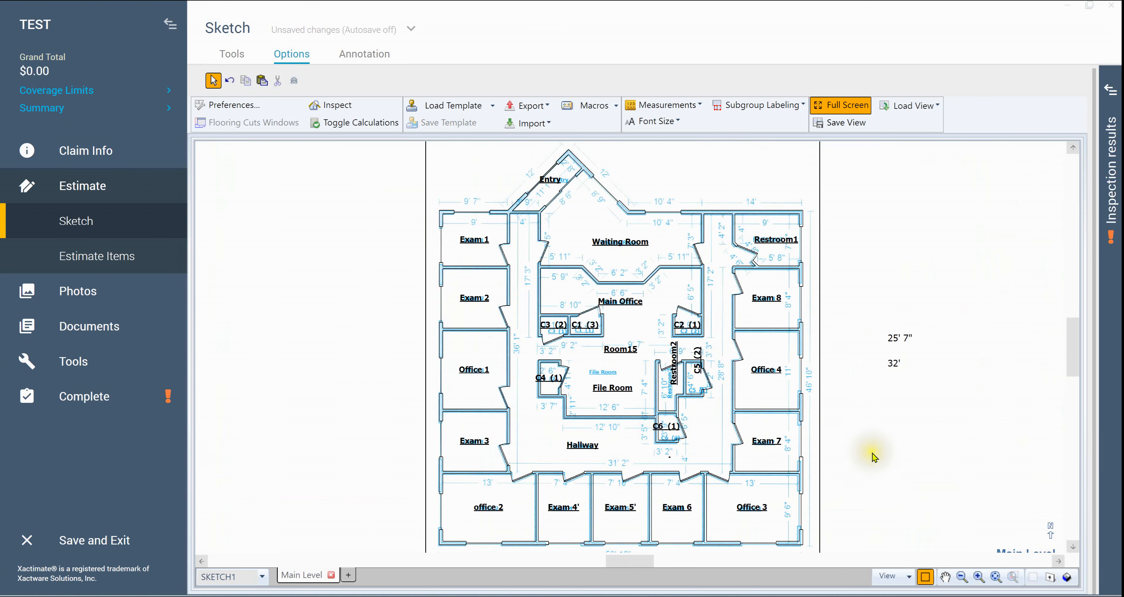
# - Examine the separate Room4 office plan and its traced underlay beside the finished medical office
pyautogui.moveTo(322, 369)
pyautogui.mouseDown()
pyautogui.moveTo(572, 327)
pyautogui.moveTo(828, 345)
pyautogui.mouseUp()
pyautogui.scroll(-3, 383, 355)
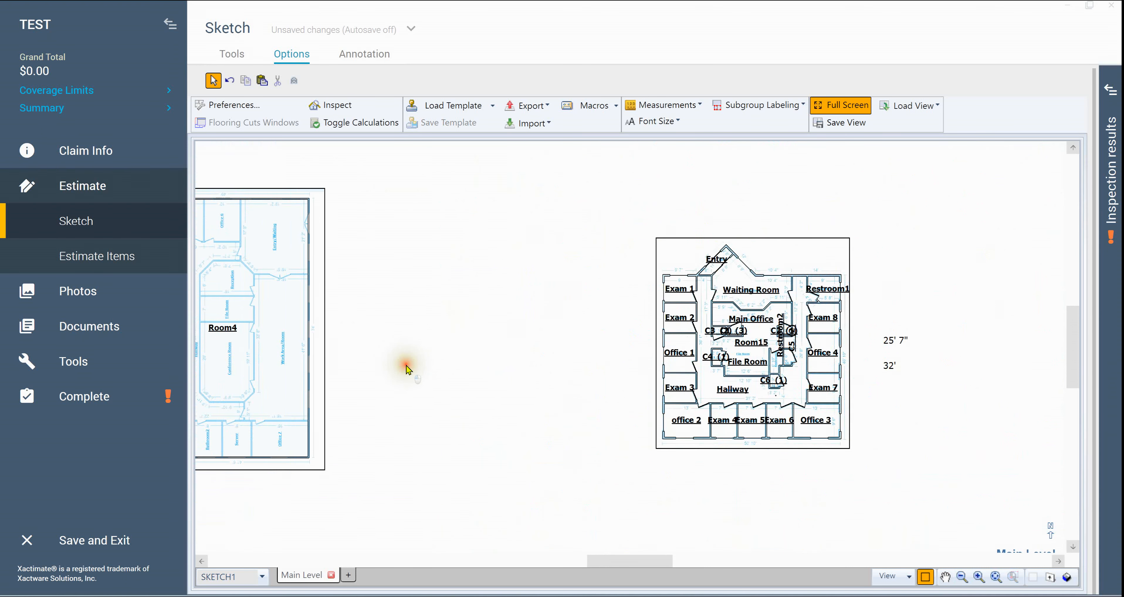
pyautogui.moveTo(437, 342)
pyautogui.mouseDown()
pyautogui.moveTo(688, 355)
pyautogui.moveTo(661, 351)
pyautogui.mouseUp()
pyautogui.scroll(3, 395, 326)
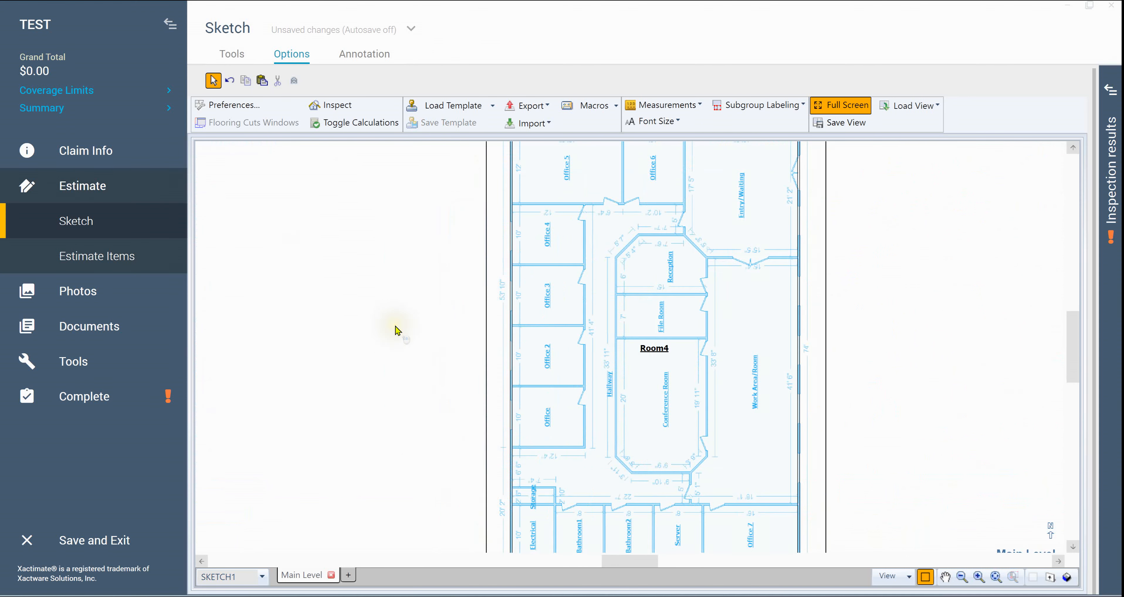
pyautogui.scroll(-2, 394, 326)
pyautogui.scroll(-1, 395, 330)
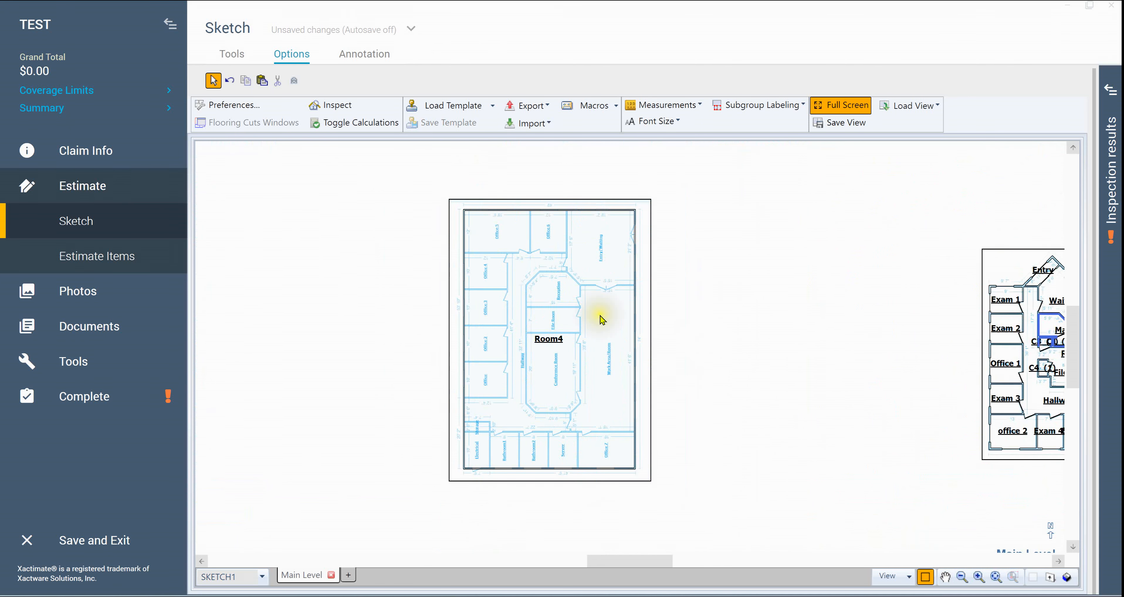
pyautogui.scroll(1, 690, 331)
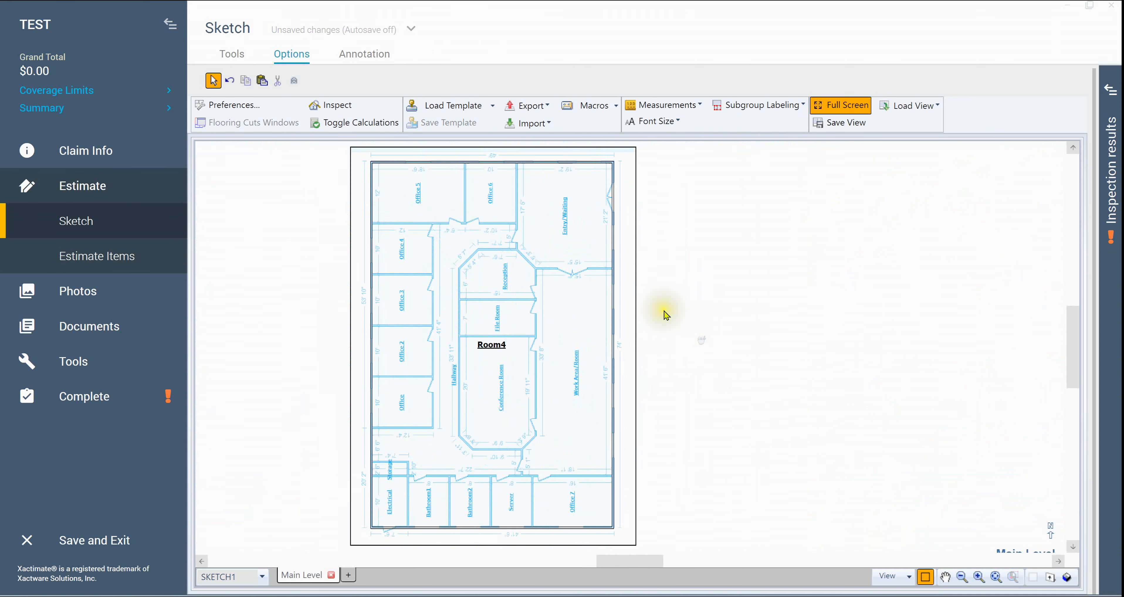